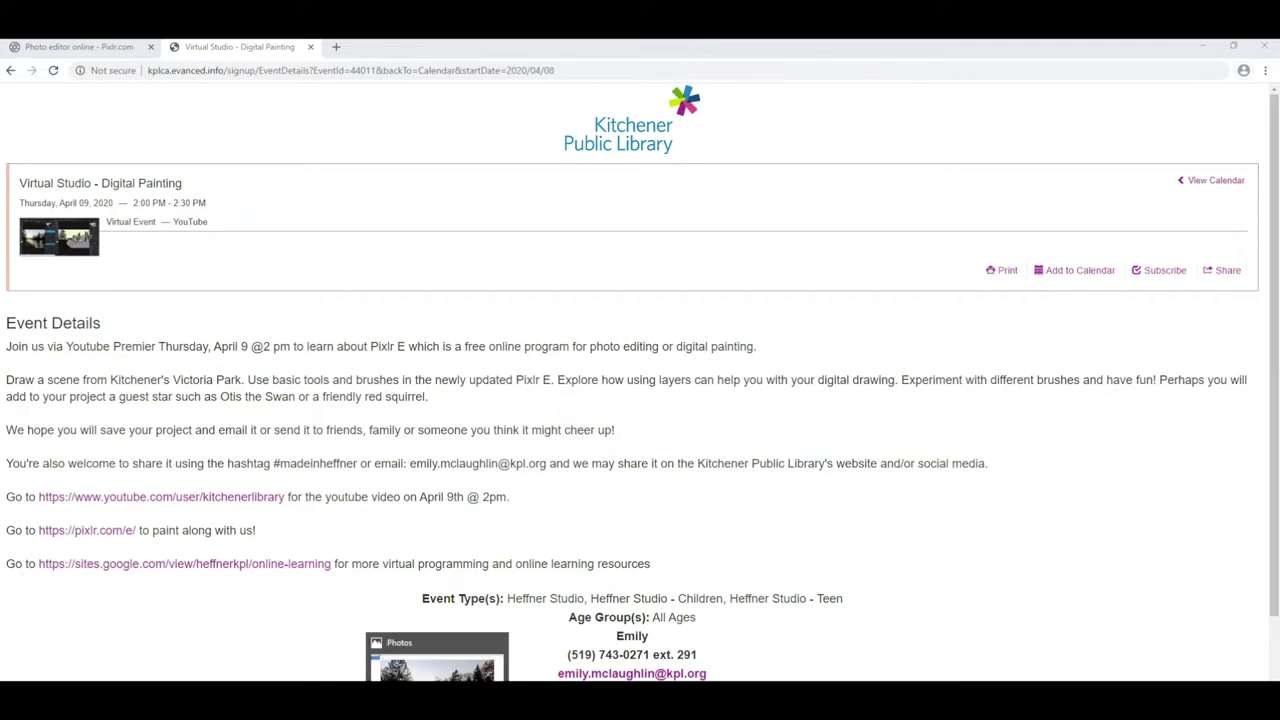
# Bring up the 'ducks flying.jpg' river sunset reference photo in Windows Photos.
pyautogui.click(437, 665)
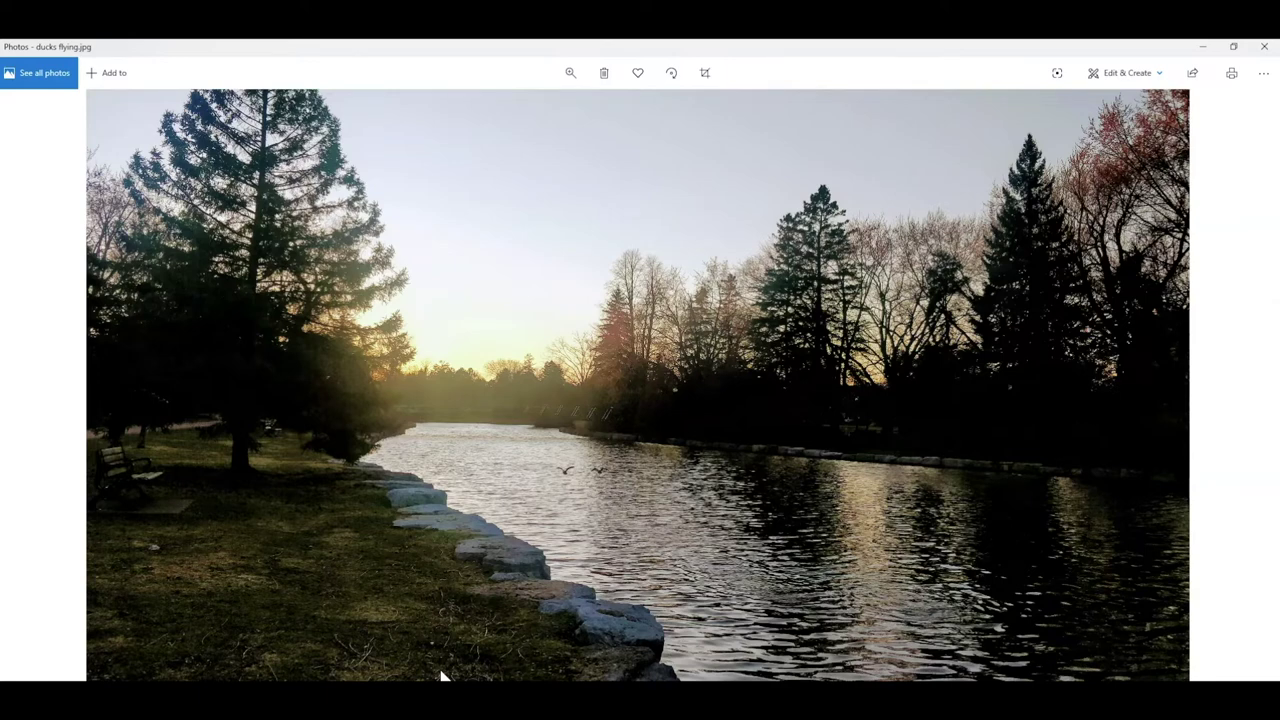
pyautogui.click(425, 648)
# Finish viewing the reference photo and go back to the pixlr.com homepage in Chrome.
pyautogui.click(701, 463)
pyautogui.click(591, 416)
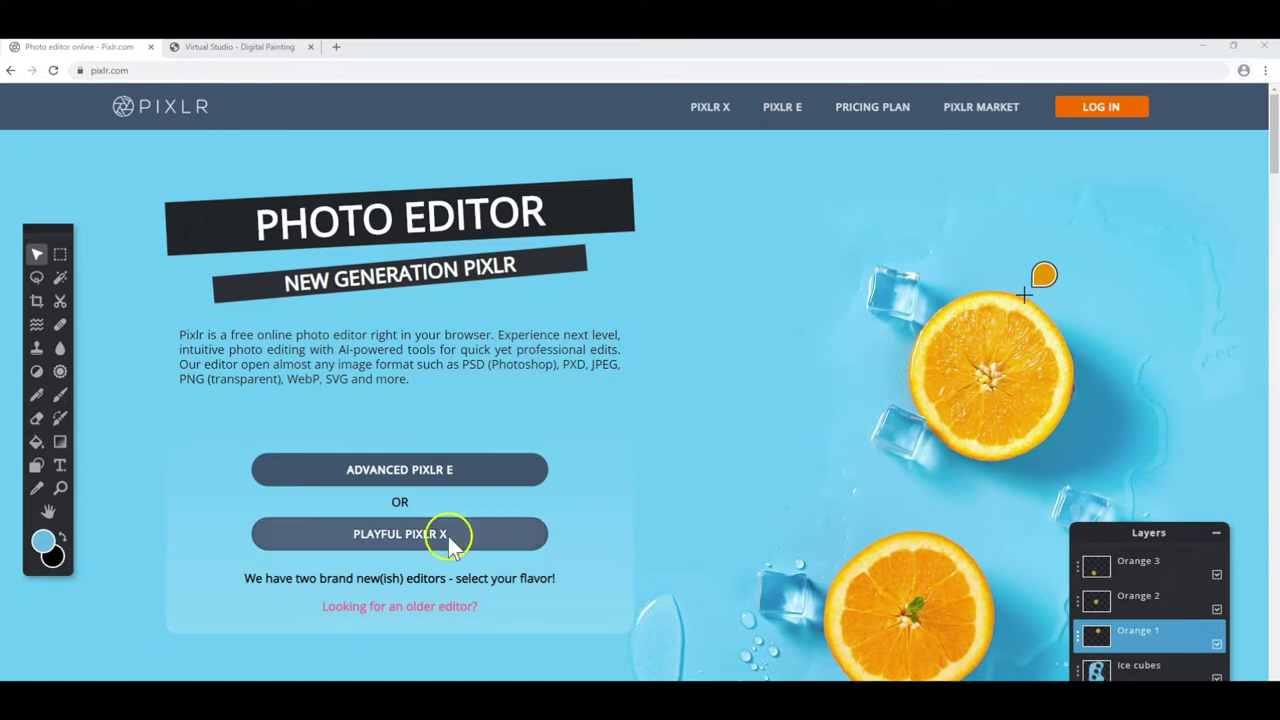
# Launch Advanced Pixlr E and set up a new Full HD 1920×1080 image with a background fill.
pyautogui.click(406, 476)
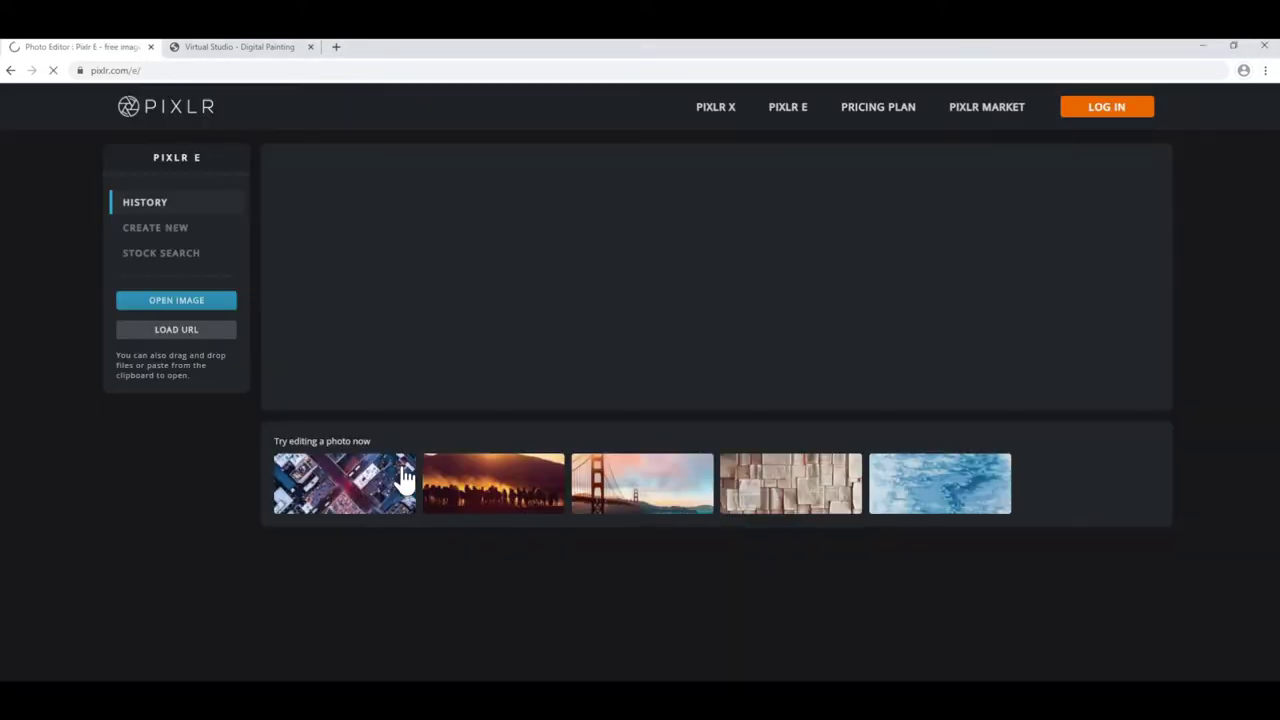
pyautogui.click(378, 480)
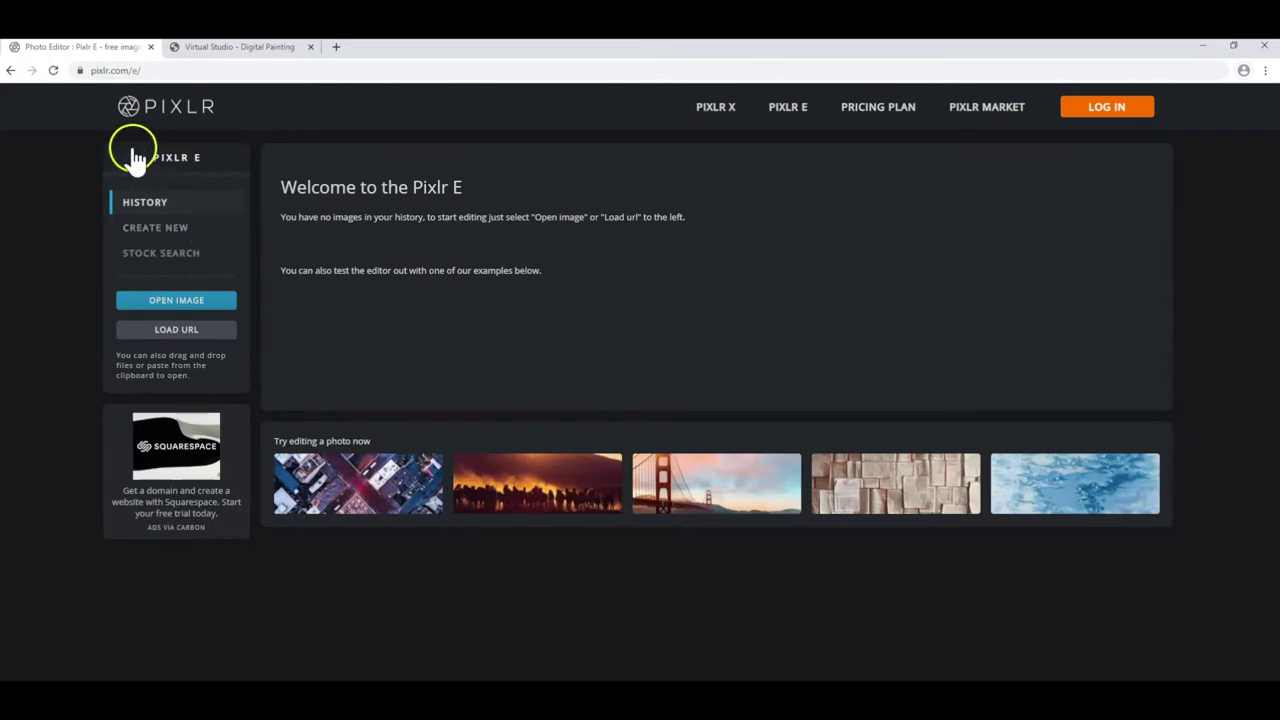
pyautogui.click(157, 240)
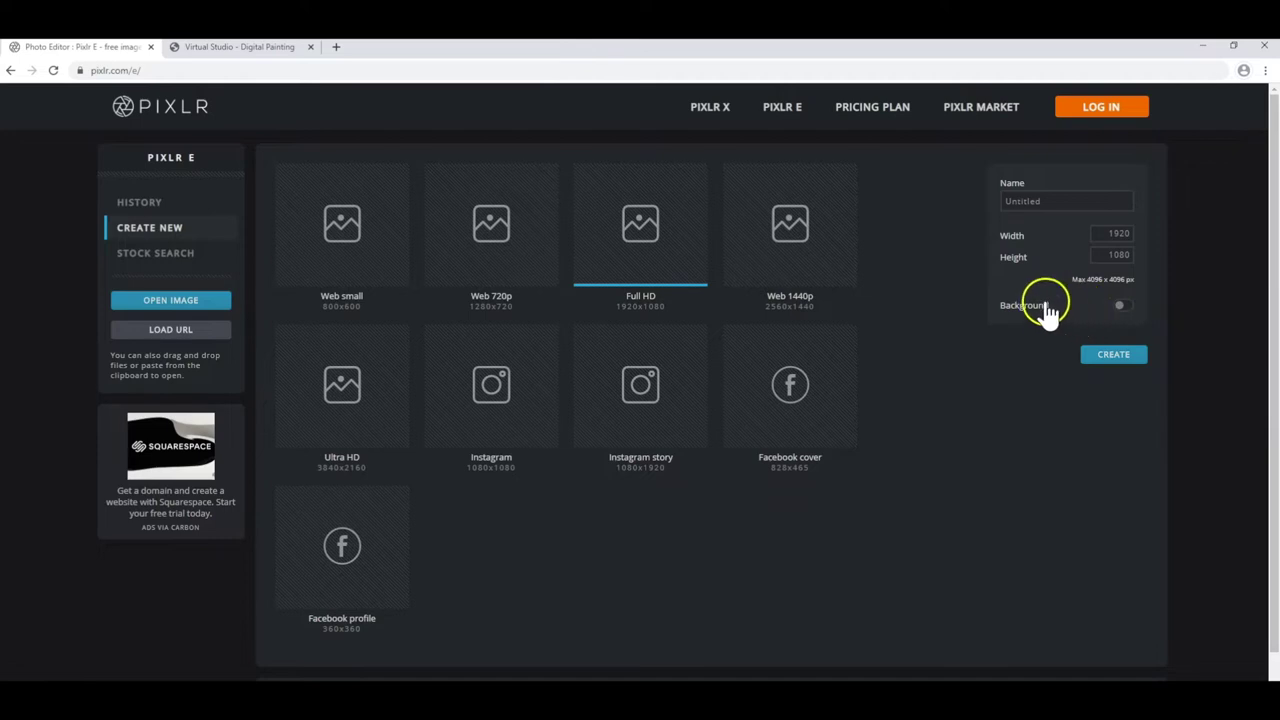
pyautogui.click(1120, 308)
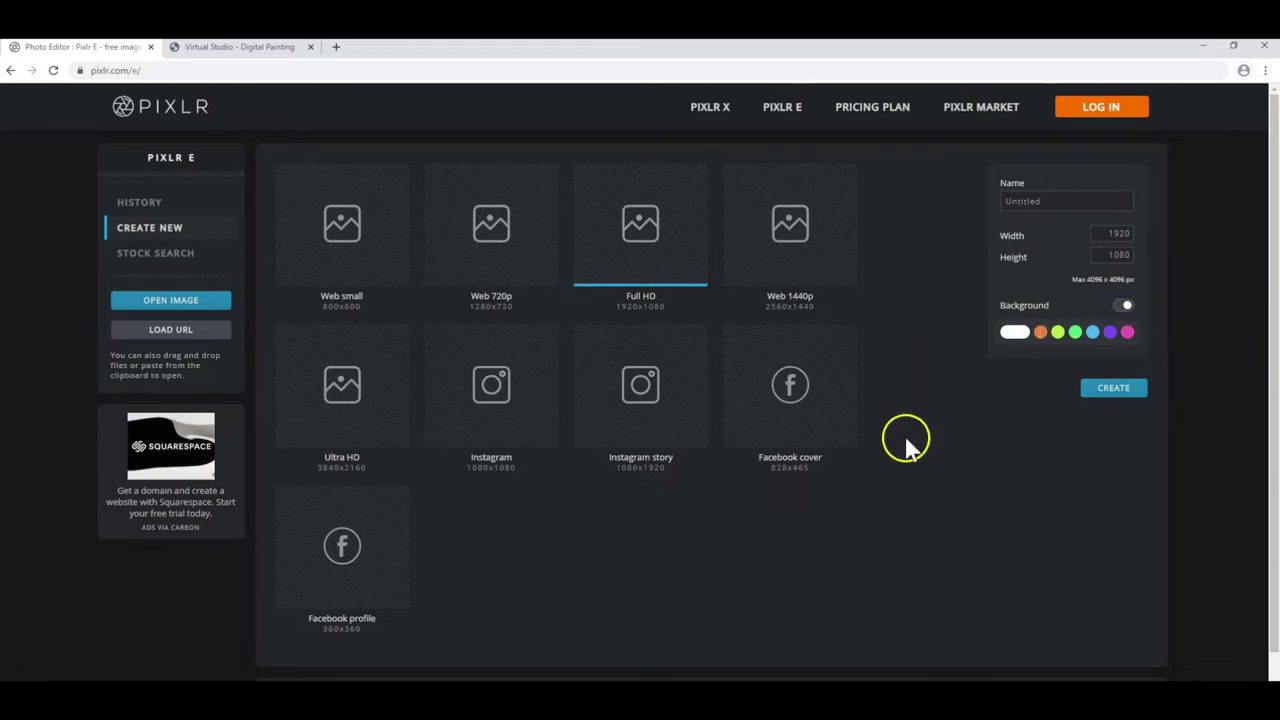
# Create the blank 1920×1080 canvas with a white #FFFFFF background.
pyautogui.click(1006, 334)
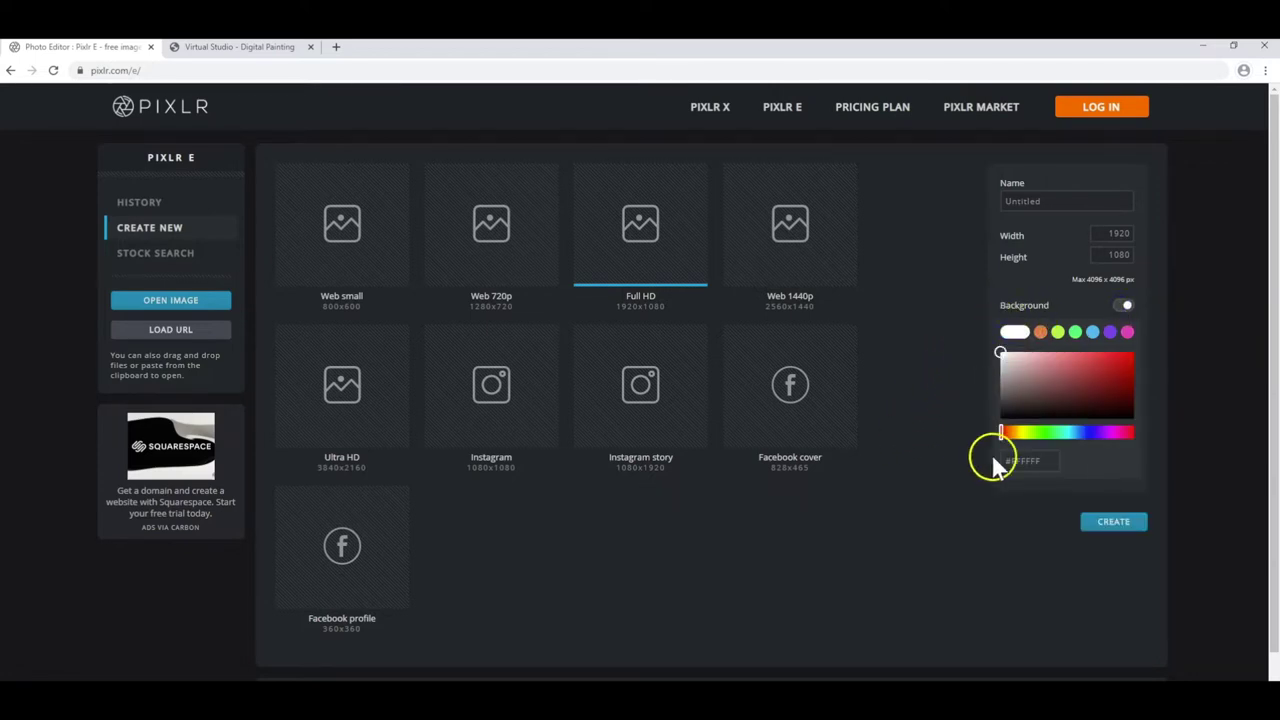
pyautogui.click(1135, 522)
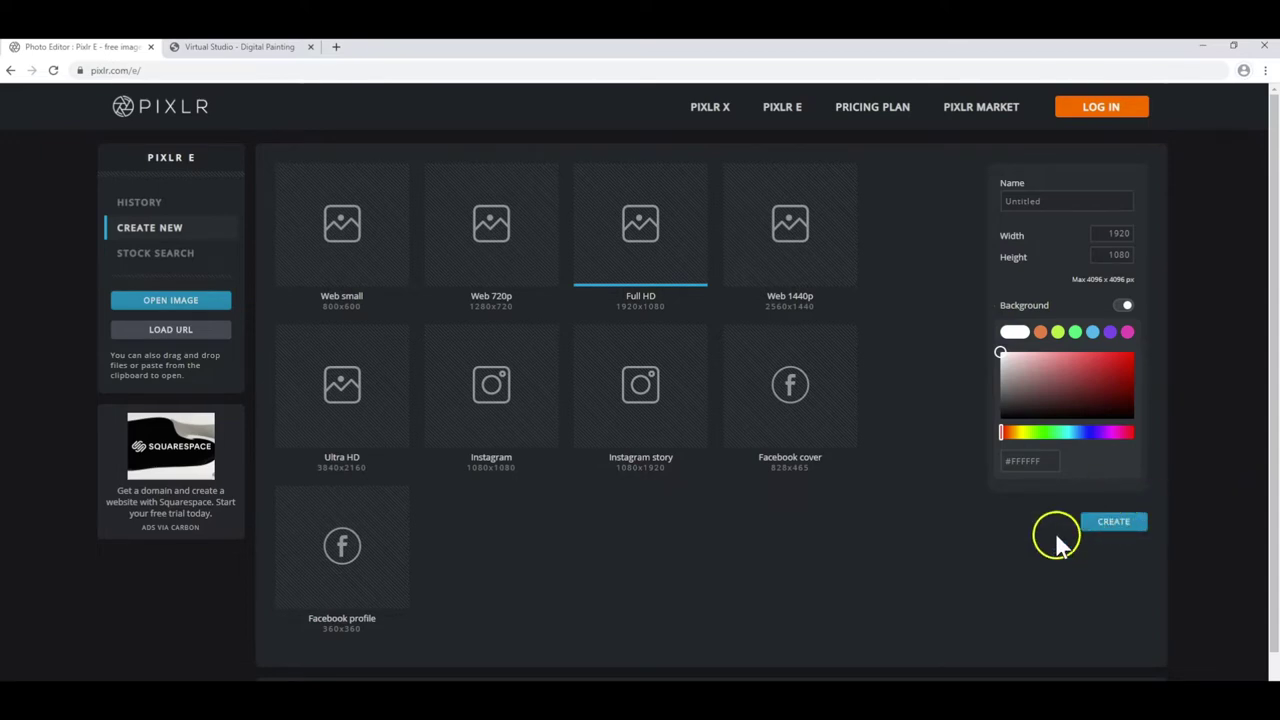
pyautogui.click(1136, 535)
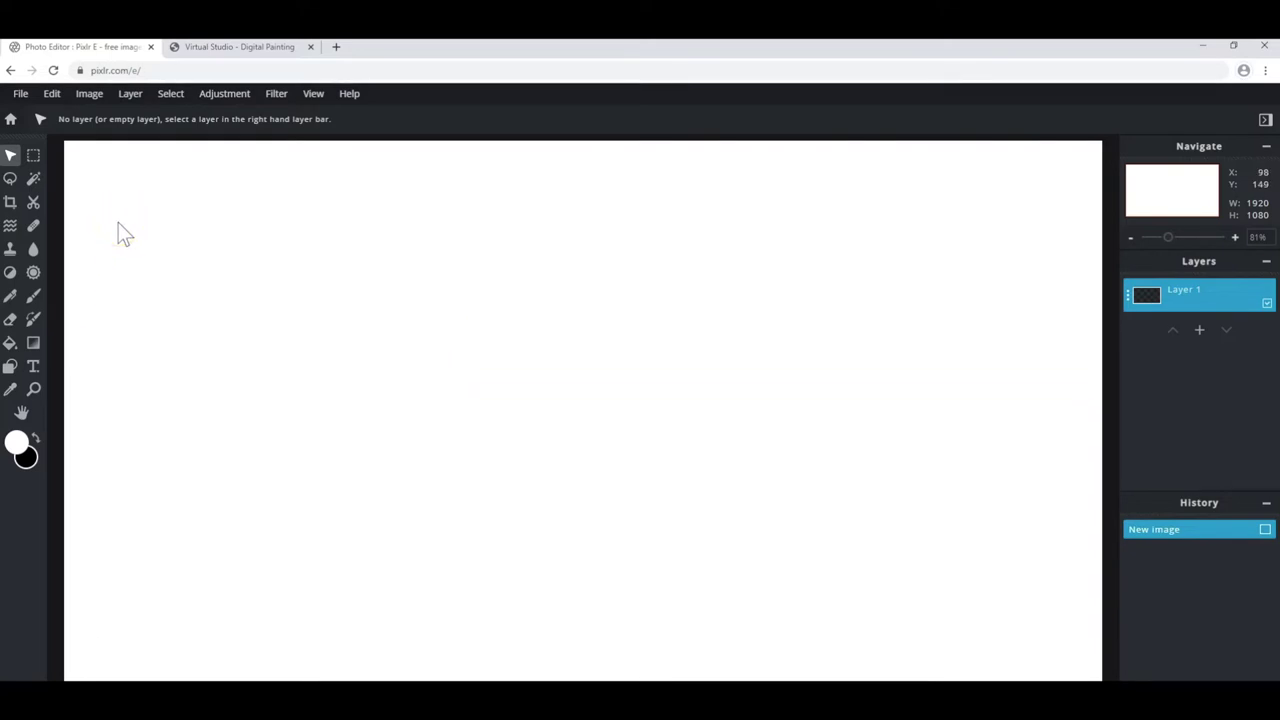
# Paint a thick black size-40 brush squiggle across the upper-left canvas.
pyautogui.click(82, 230)
pyautogui.click(34, 300)
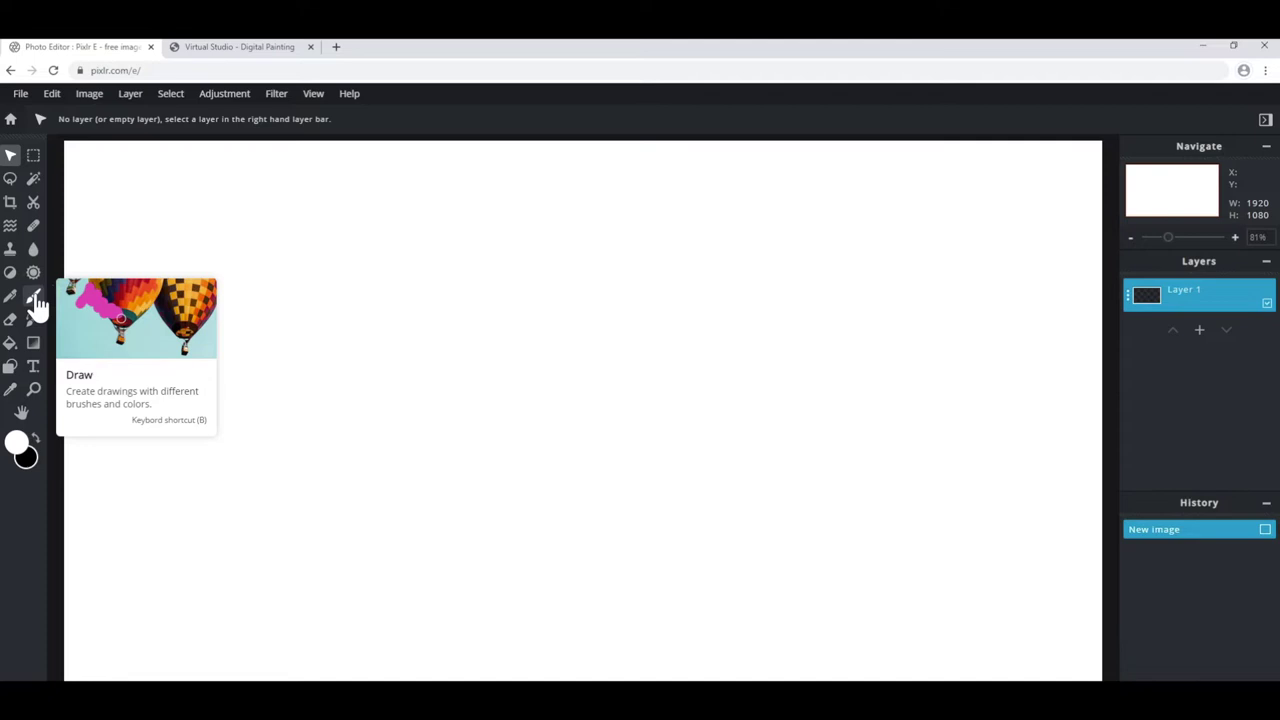
pyautogui.click(35, 300)
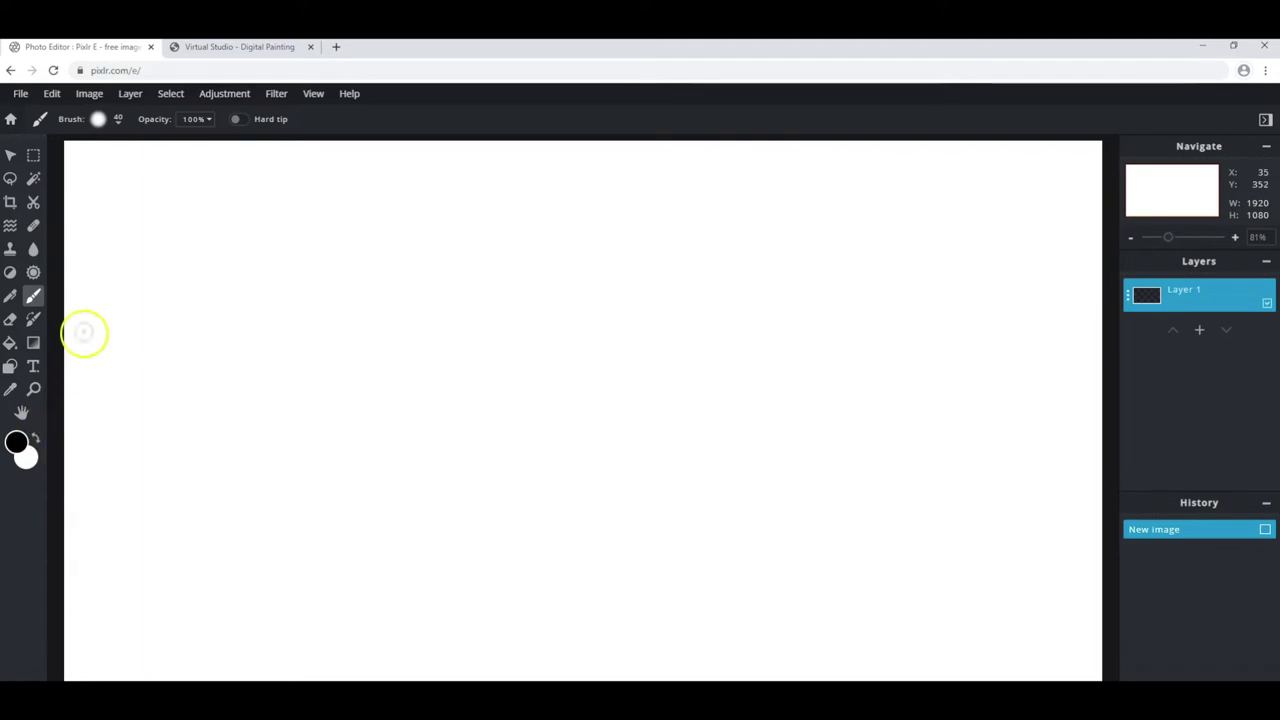
pyautogui.moveTo(132, 261)
pyautogui.mouseDown()
pyautogui.moveTo(406, 442)
pyautogui.moveTo(808, 443)
pyautogui.mouseUp()
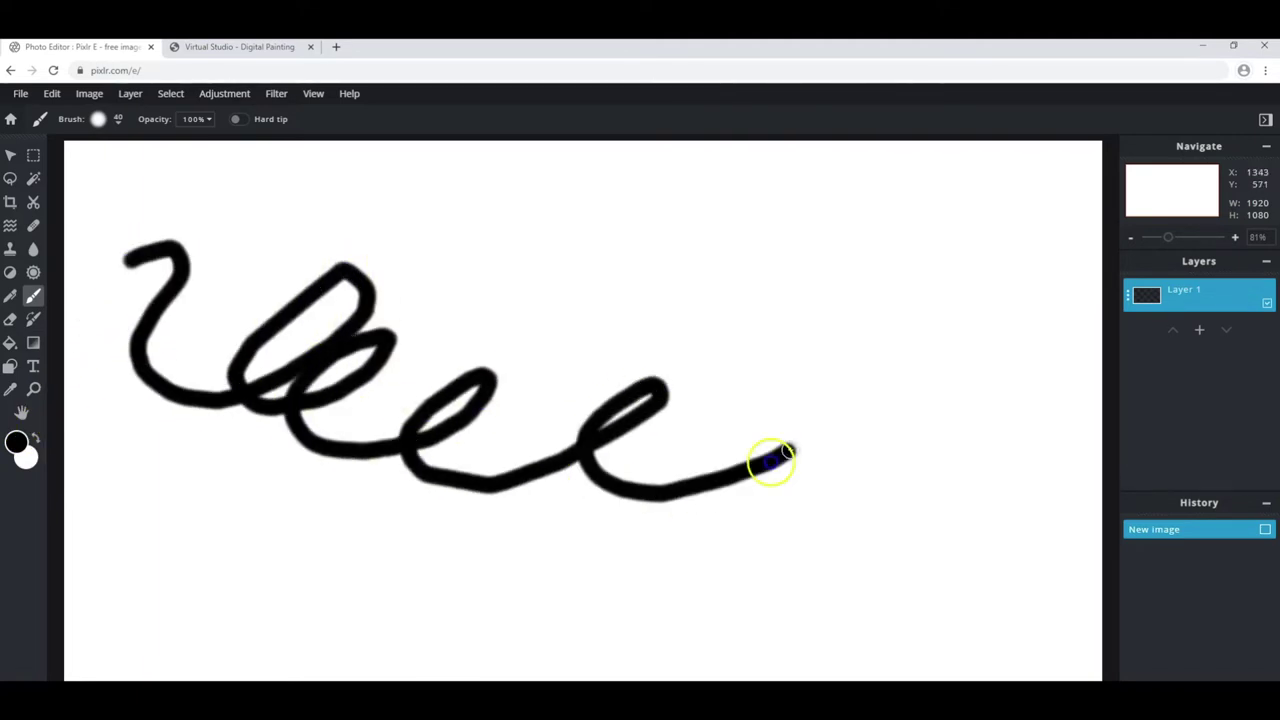
# Paint a fuzzy squiggle near the top with a soft 100 px star brush.
pyautogui.click(98, 122)
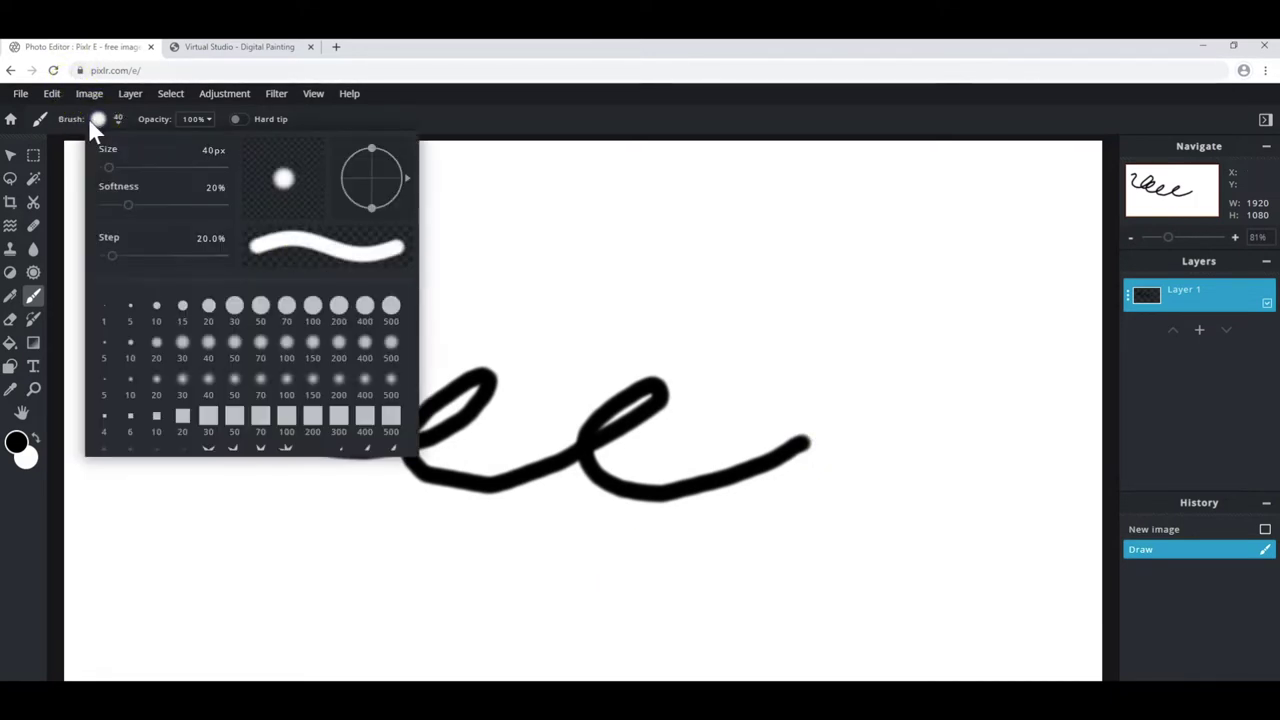
pyautogui.click(97, 119)
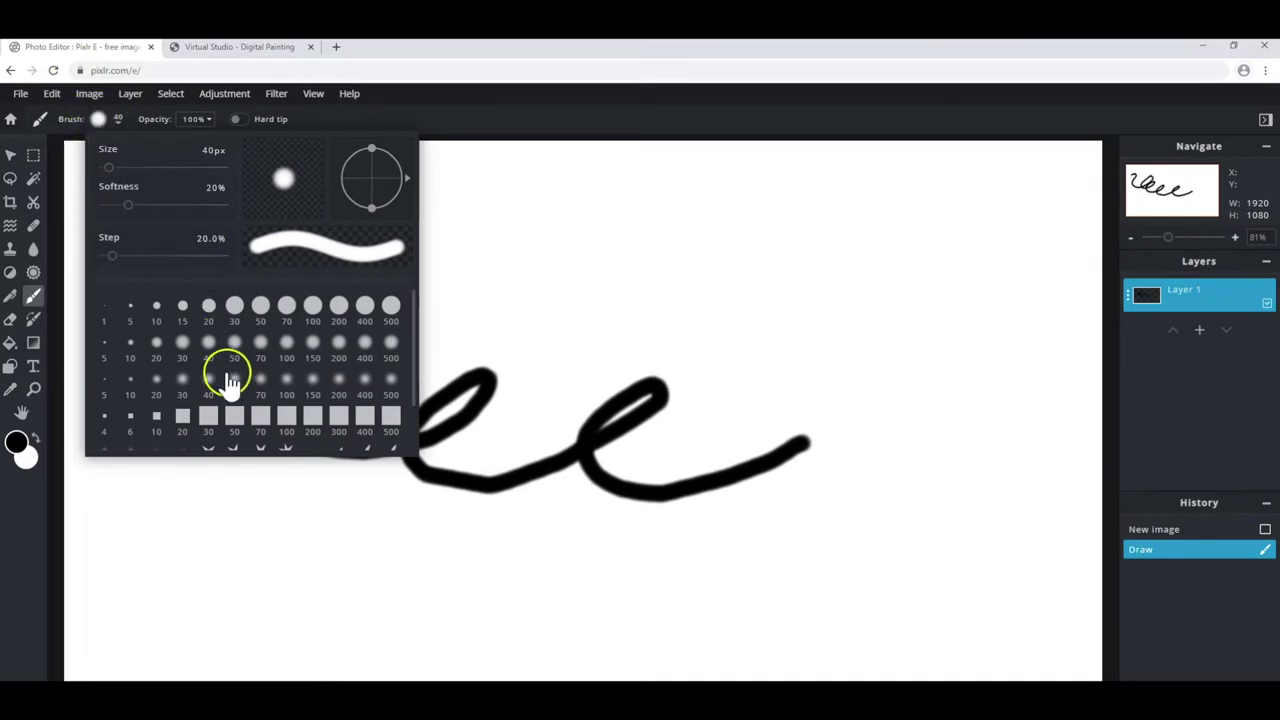
pyautogui.scroll(-2, 230, 383)
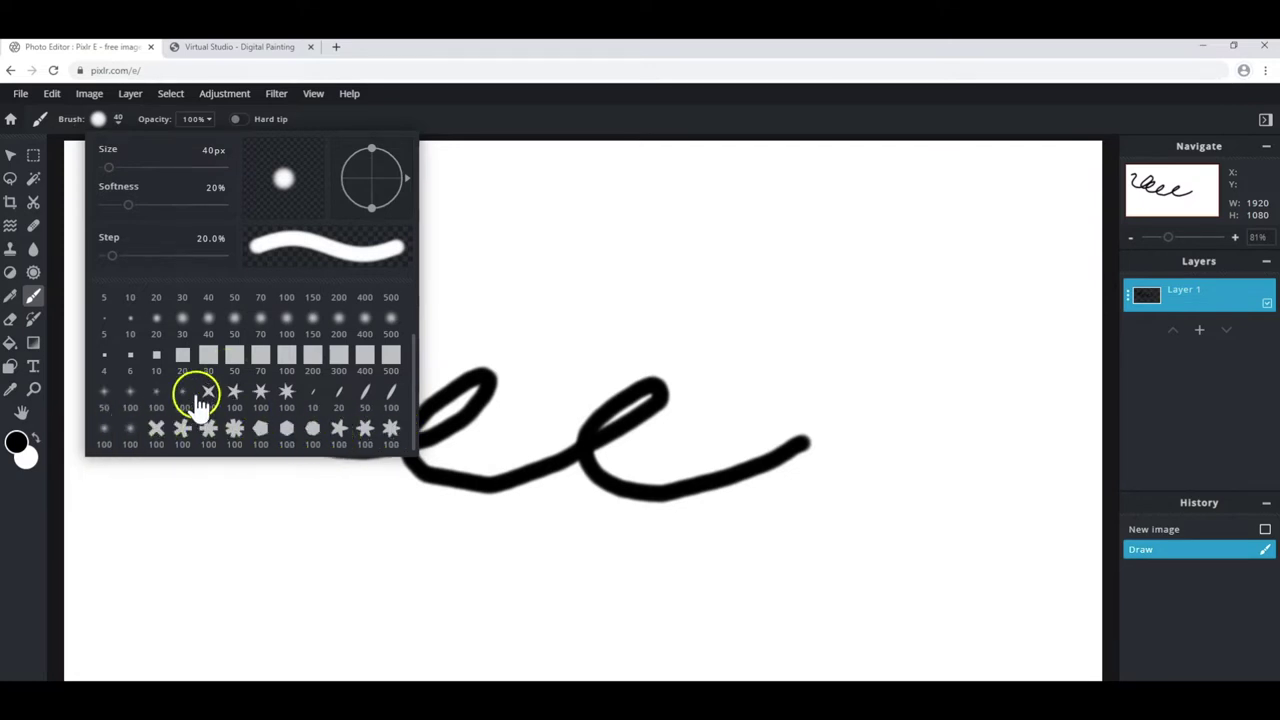
pyautogui.click(130, 428)
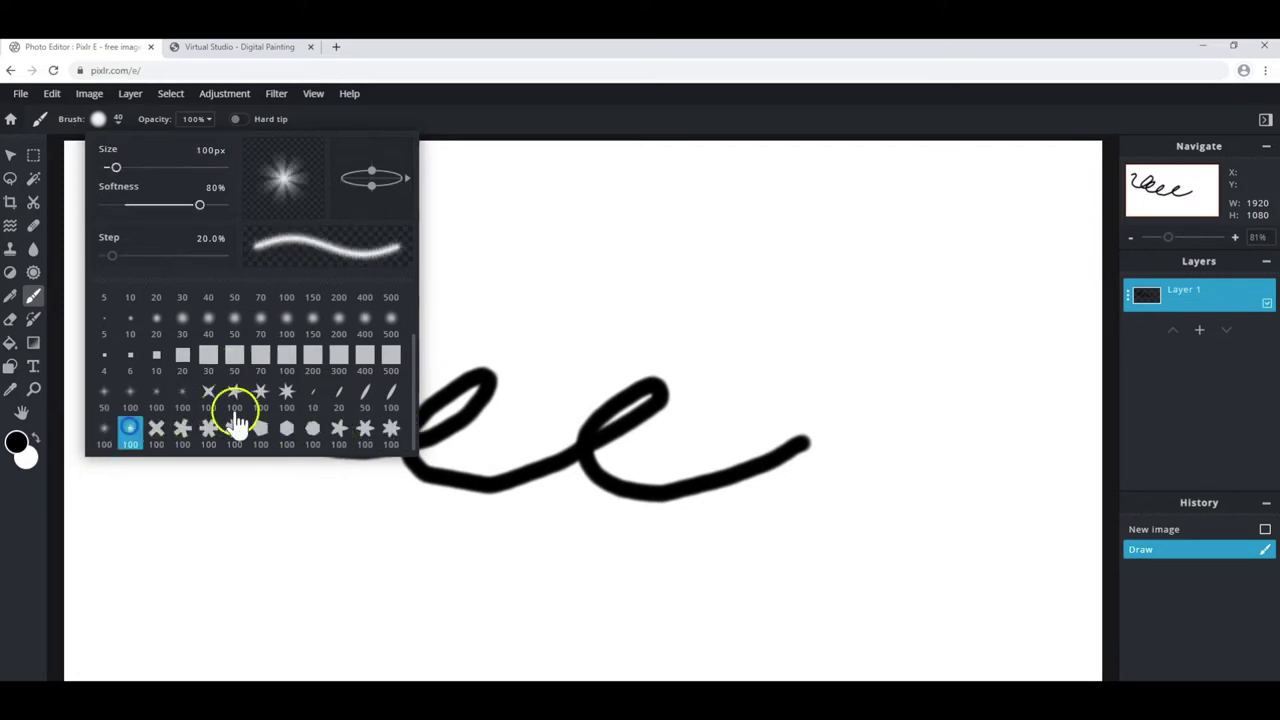
pyautogui.click(529, 262)
pyautogui.moveTo(498, 259); pyautogui.dragTo(619, 281)
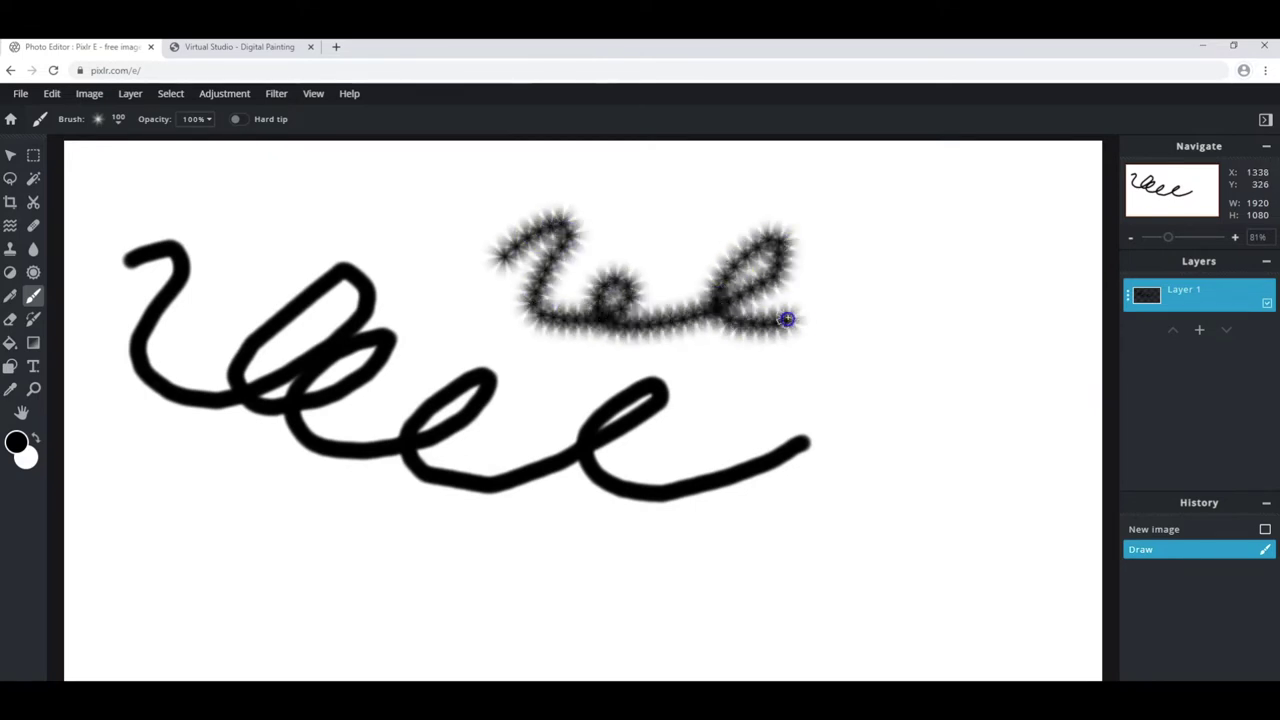
pyautogui.moveTo(619, 281); pyautogui.dragTo(790, 318)
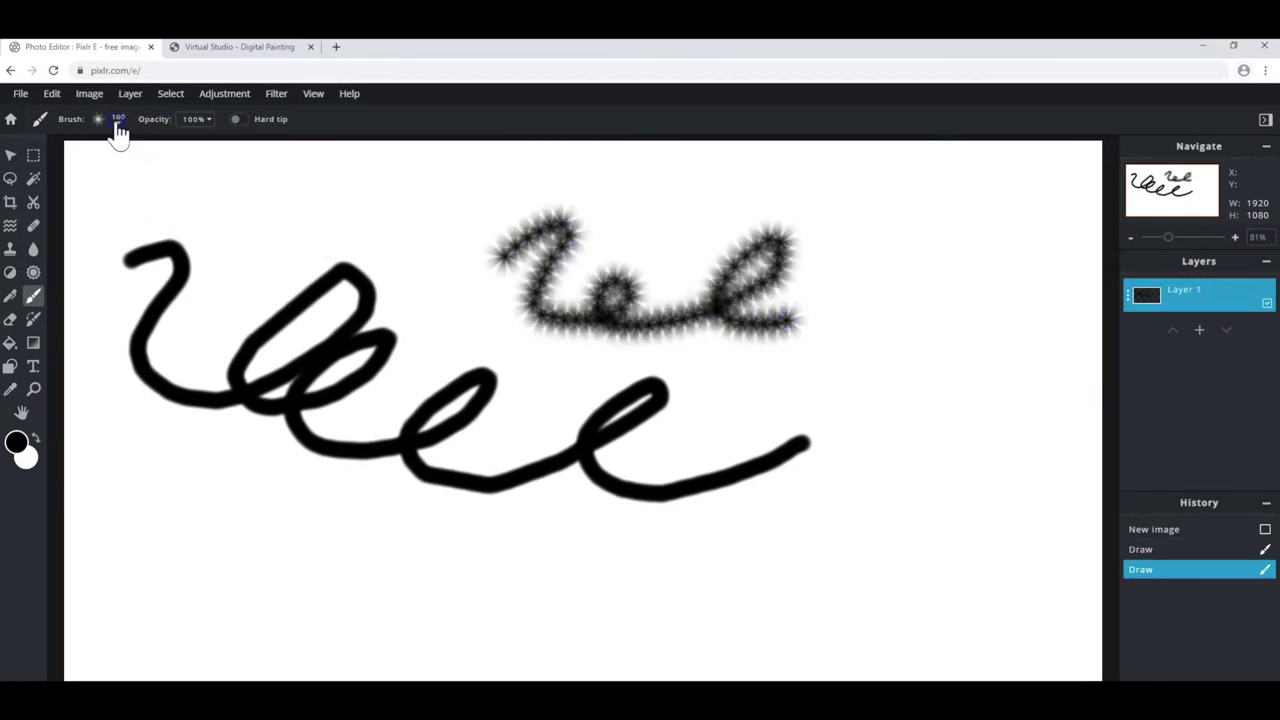
# Draw a small black loop with a 30 px round brush left of the star squiggle.
pyautogui.click(118, 130)
pyautogui.scroll(-2, 213, 365)
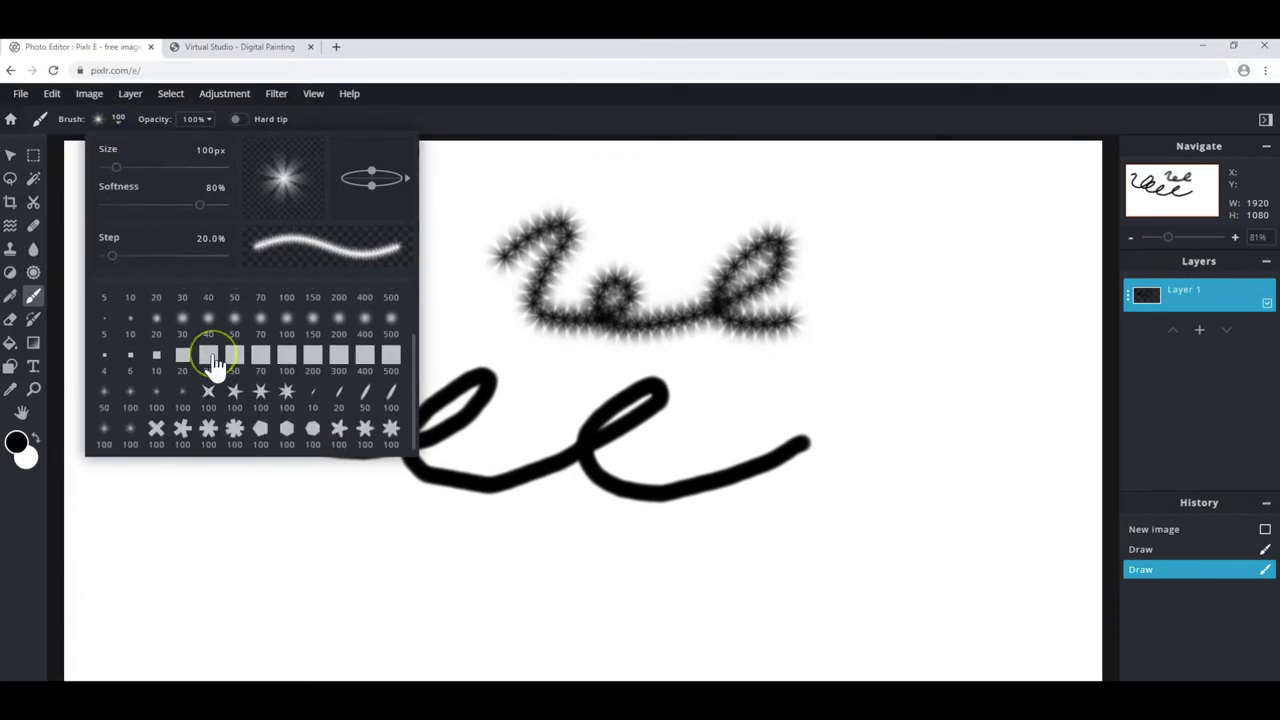
pyautogui.scroll(2, 213, 362)
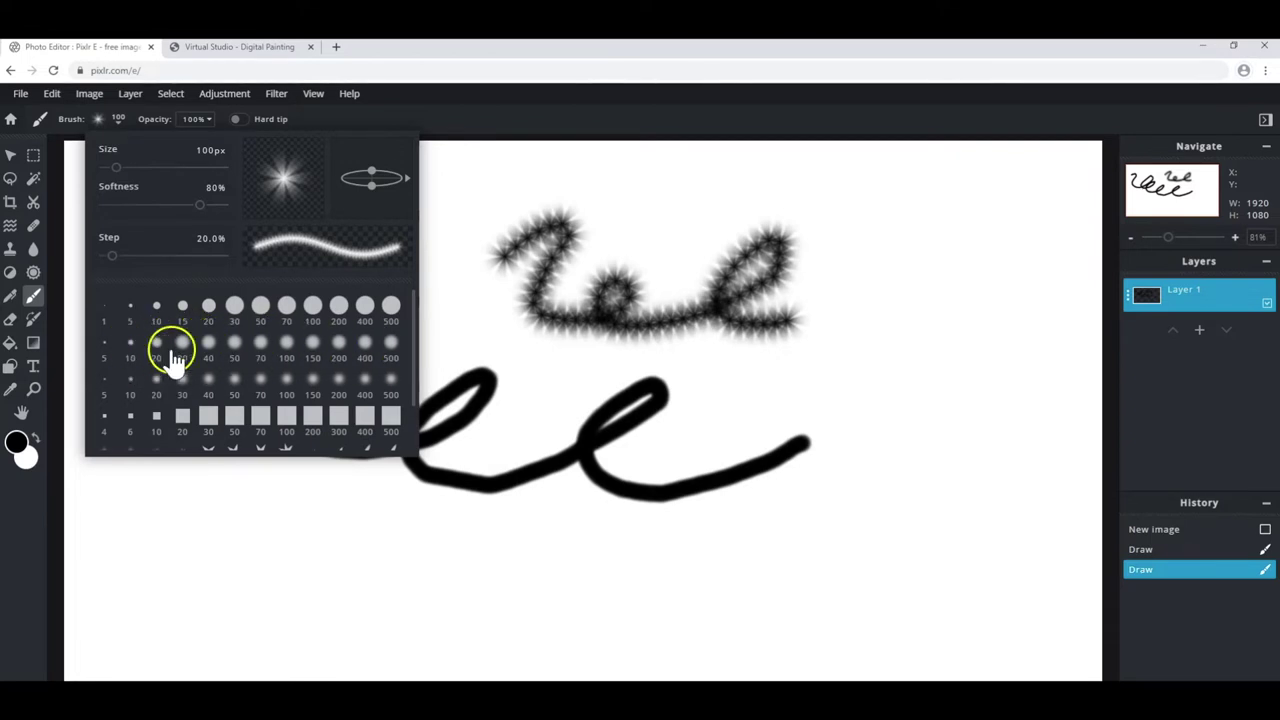
pyautogui.click(184, 347)
pyautogui.click(210, 344)
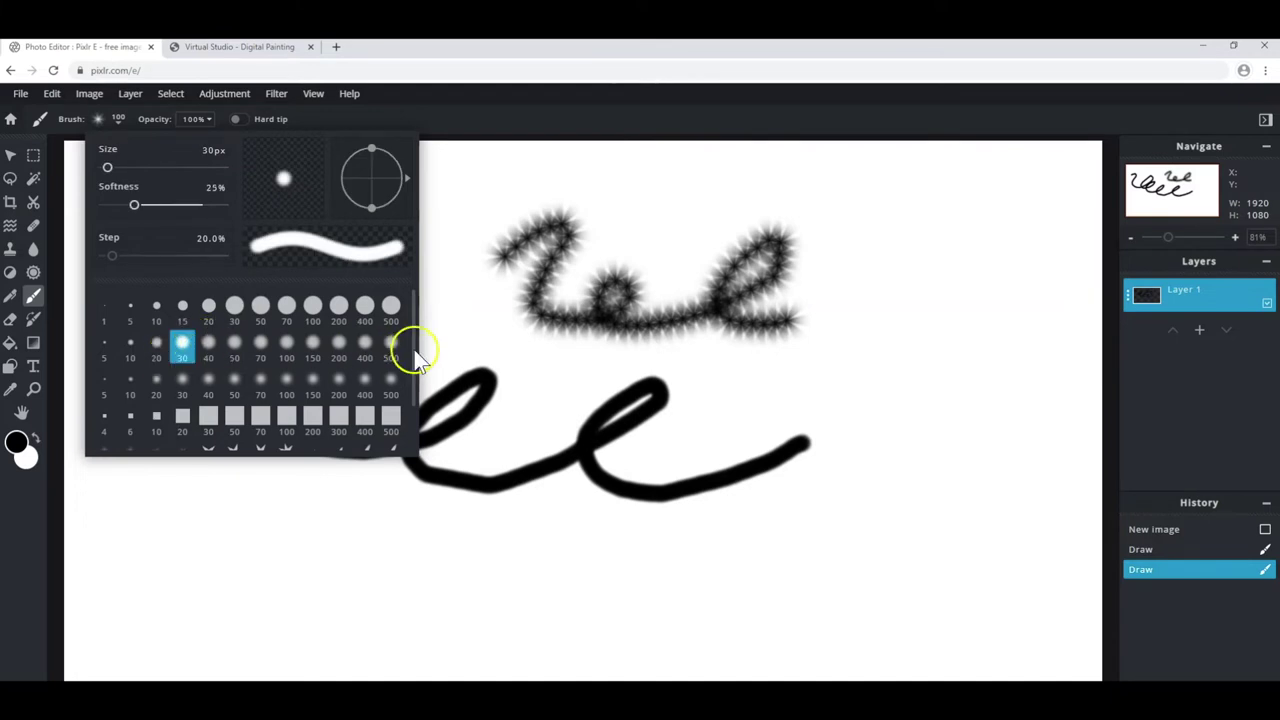
pyautogui.click(471, 314)
pyautogui.moveTo(441, 265)
pyautogui.mouseDown()
pyautogui.moveTo(489, 284)
pyautogui.moveTo(517, 318)
pyautogui.mouseUp()
# Paint a thinner soft 30 px black squiggle across the lower left of the canvas.
pyautogui.click(100, 119)
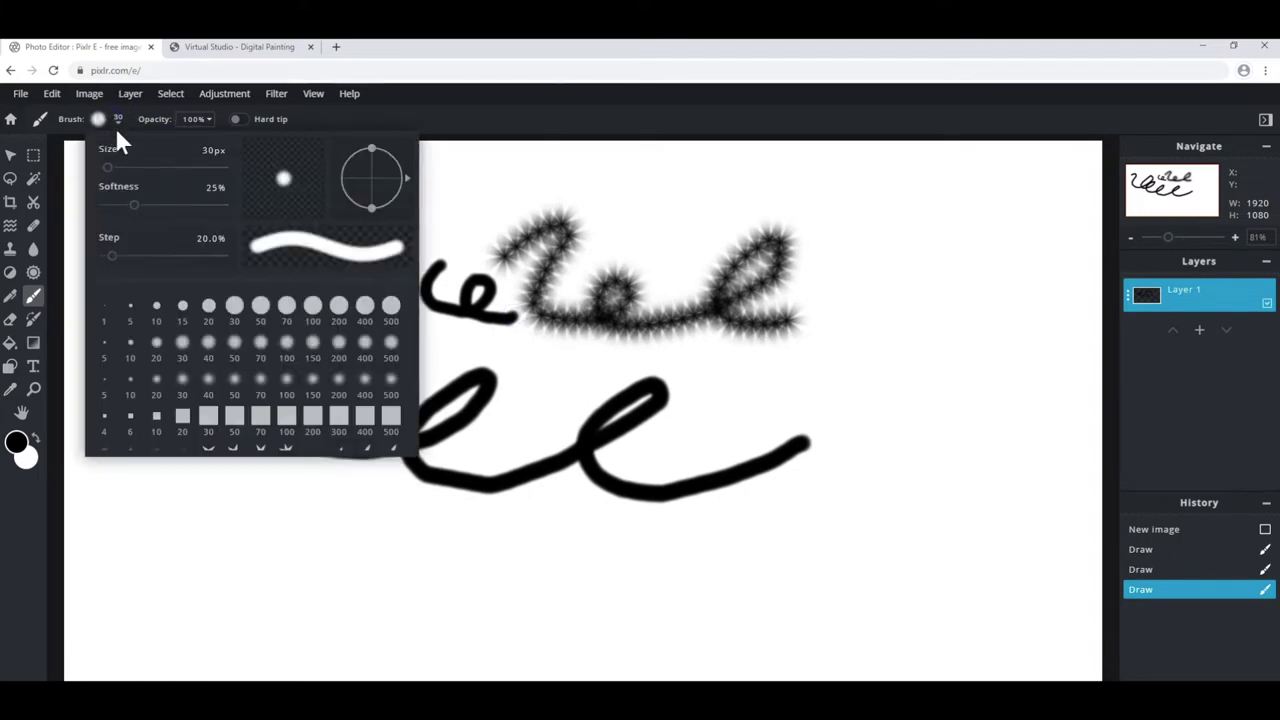
pyautogui.click(181, 380)
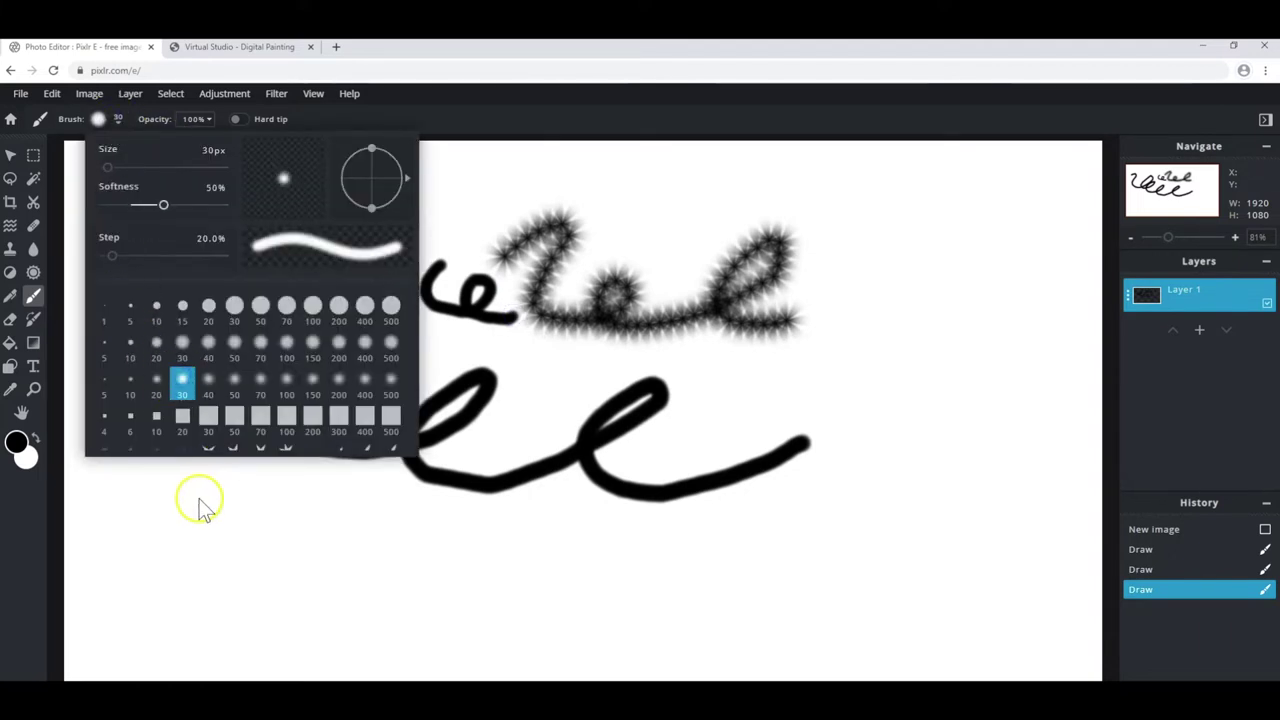
pyautogui.click(175, 518)
pyautogui.moveTo(198, 490)
pyautogui.mouseDown()
pyautogui.moveTo(180, 567)
pyautogui.moveTo(260, 509)
pyautogui.moveTo(341, 527)
pyautogui.mouseUp()
pyautogui.moveTo(352, 602)
pyautogui.mouseDown()
pyautogui.moveTo(408, 549)
pyautogui.moveTo(463, 611)
pyautogui.moveTo(545, 578)
pyautogui.mouseUp()
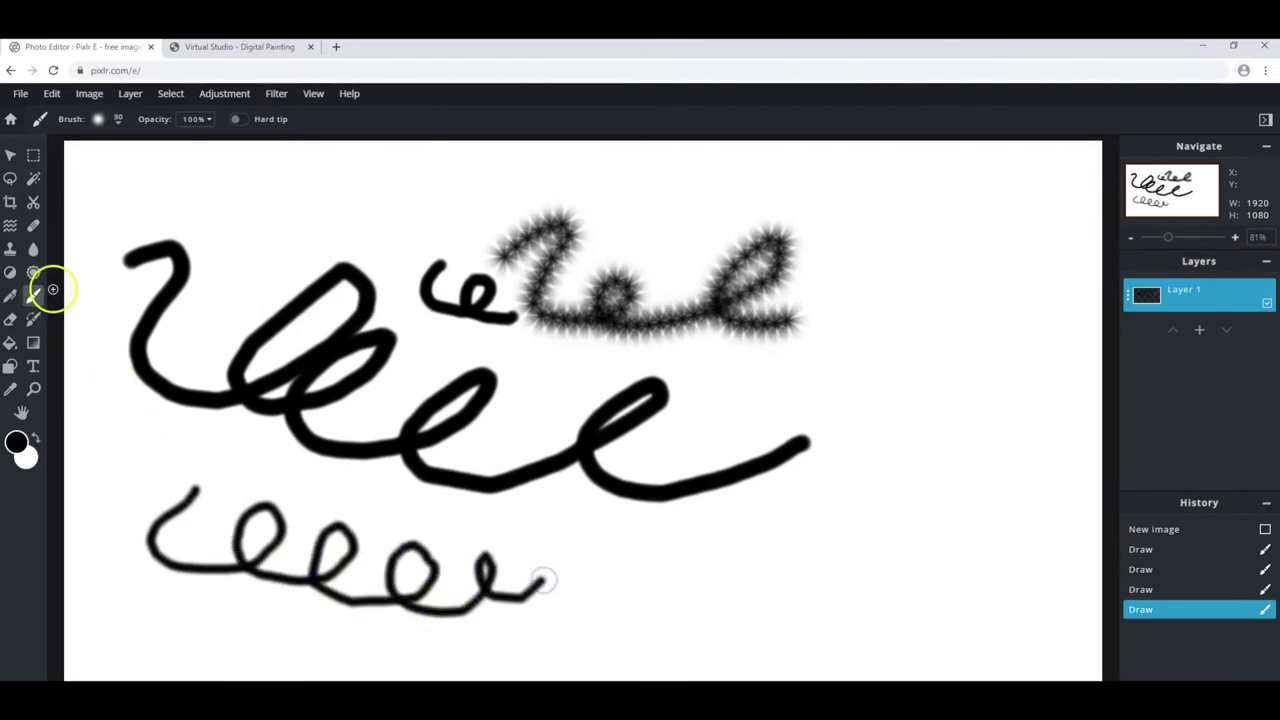
pyautogui.click(98, 119)
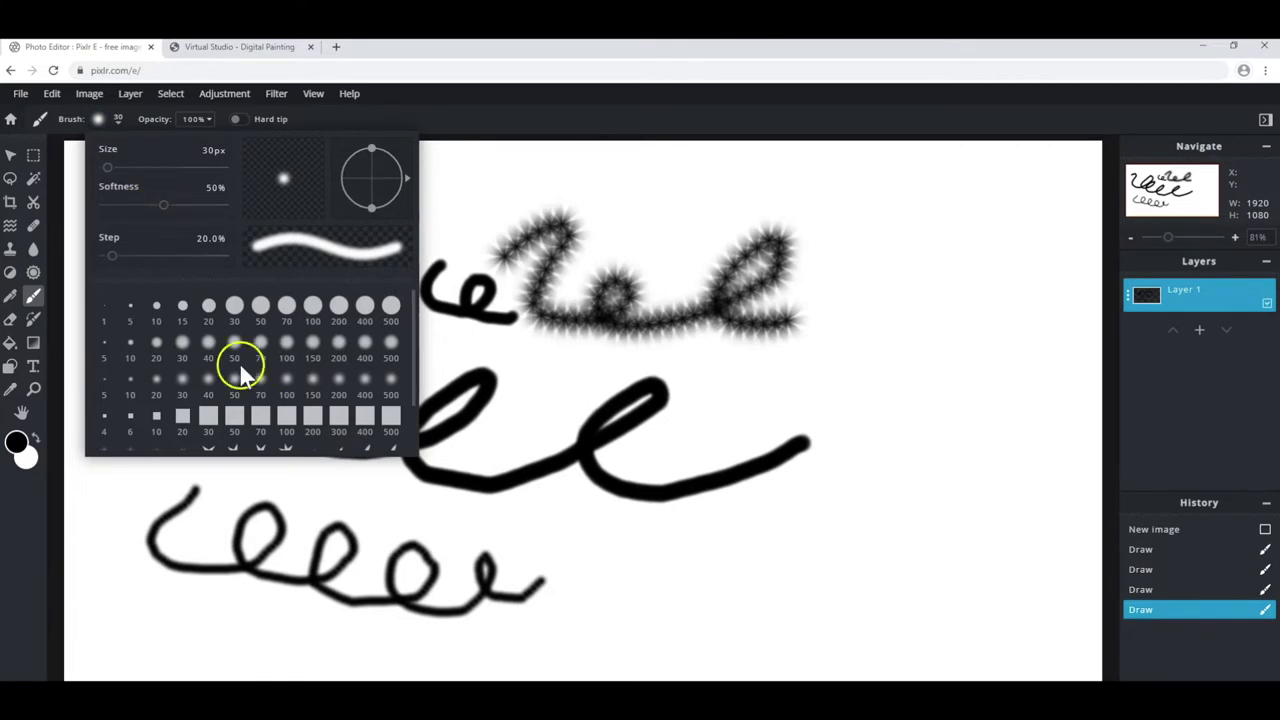
pyautogui.scroll(-1, 268, 385)
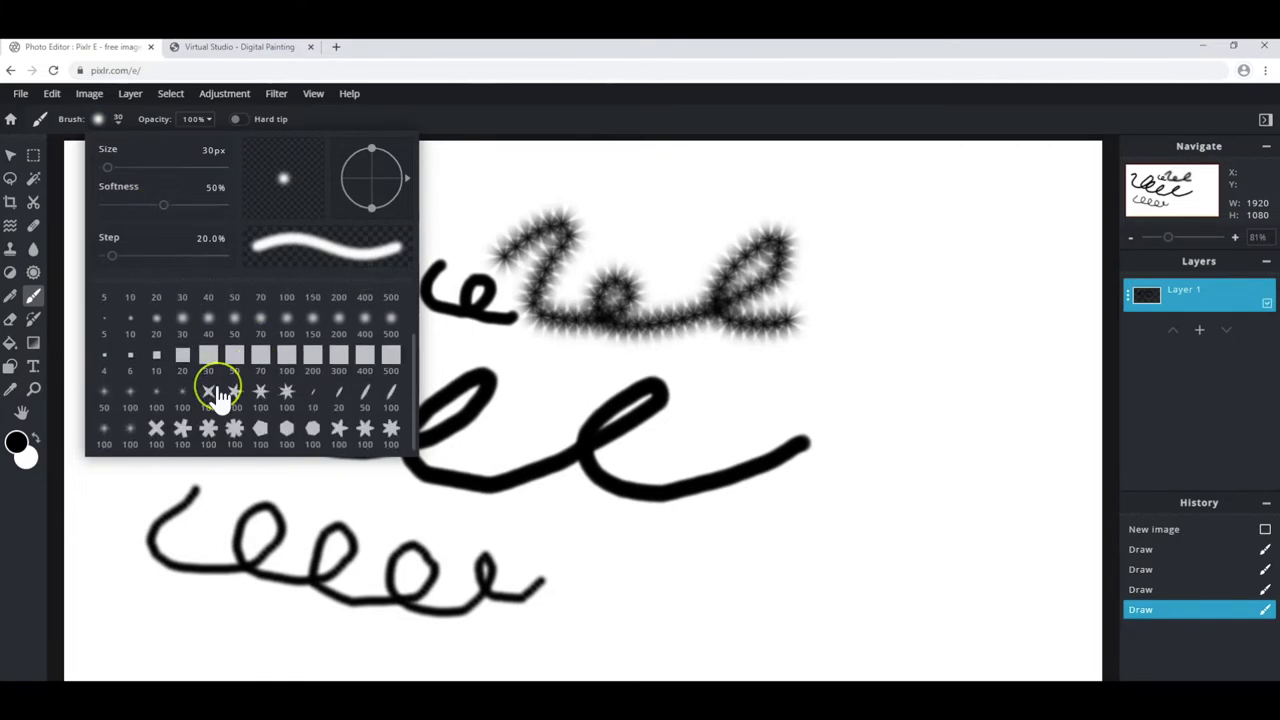
pyautogui.click(22, 452)
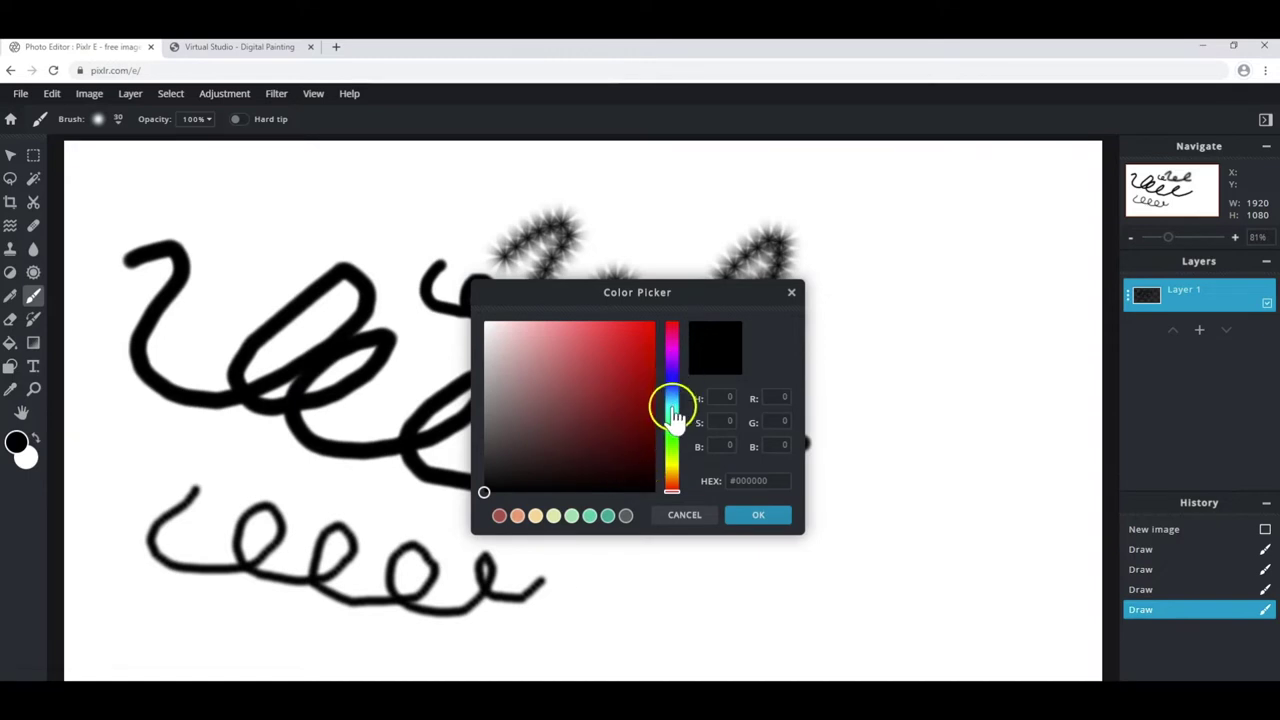
# Change the painting colour to dark blue #07076B and scribble large blue loops over the lower canvas.
pyautogui.click(672, 379)
pyautogui.click(643, 421)
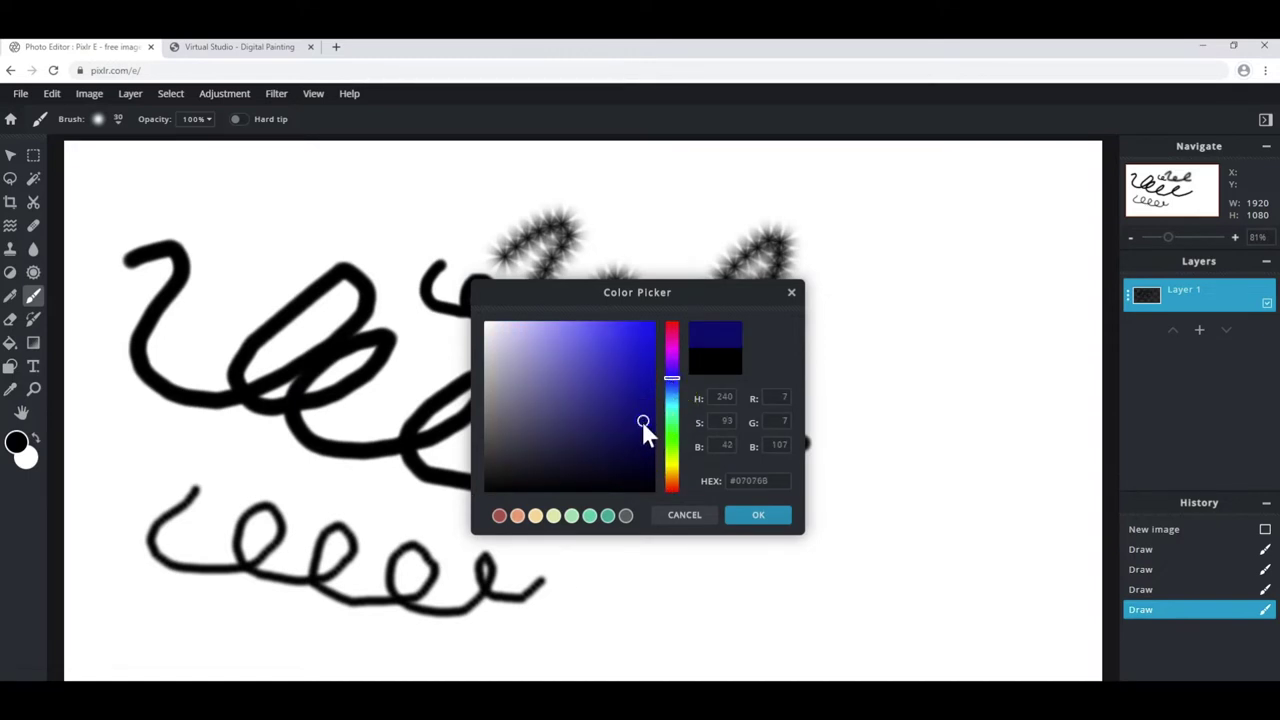
pyautogui.click(738, 518)
pyautogui.moveTo(587, 533)
pyautogui.mouseDown()
pyautogui.moveTo(871, 618)
pyautogui.moveTo(525, 466)
pyautogui.moveTo(362, 542)
pyautogui.moveTo(627, 518)
pyautogui.mouseUp()
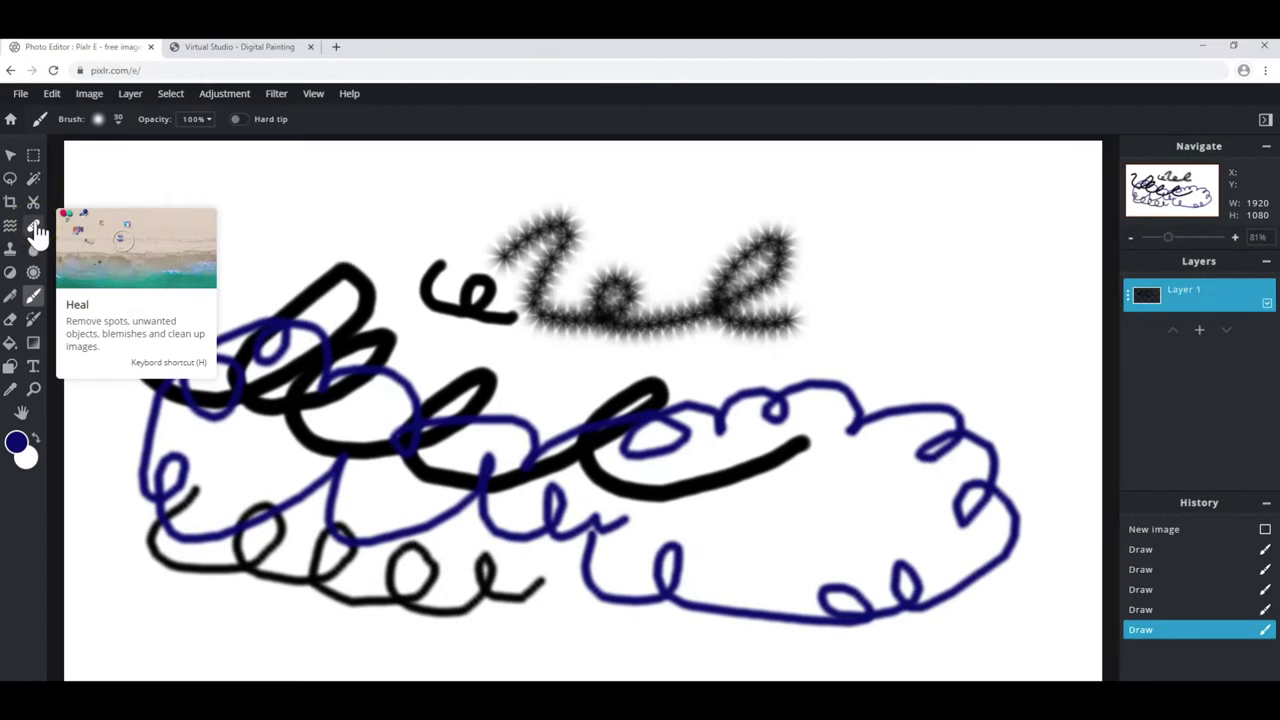
pyautogui.click(10, 322)
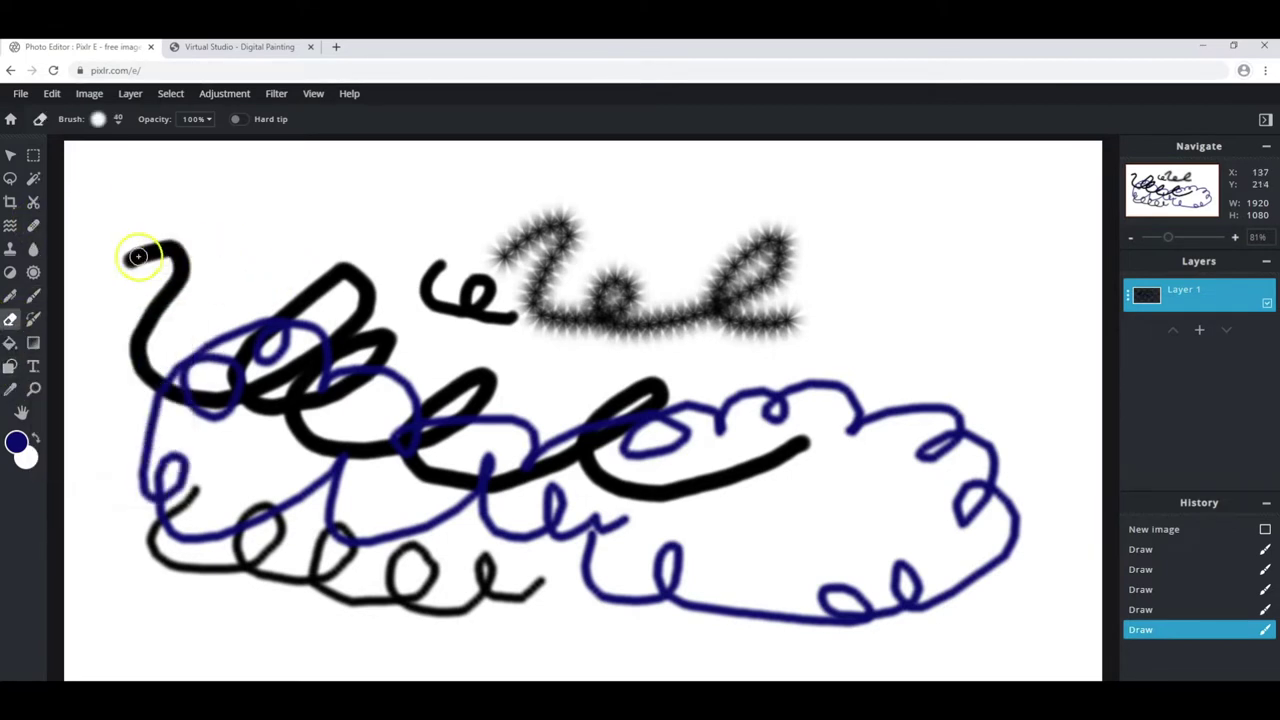
# Widen the eraser to over 500 px and wipe every scribble off the canvas.
pyautogui.moveTo(132, 243)
pyautogui.mouseDown()
pyautogui.moveTo(154, 251)
pyautogui.moveTo(154, 289)
pyautogui.moveTo(200, 271)
pyautogui.moveTo(176, 260)
pyautogui.mouseUp()
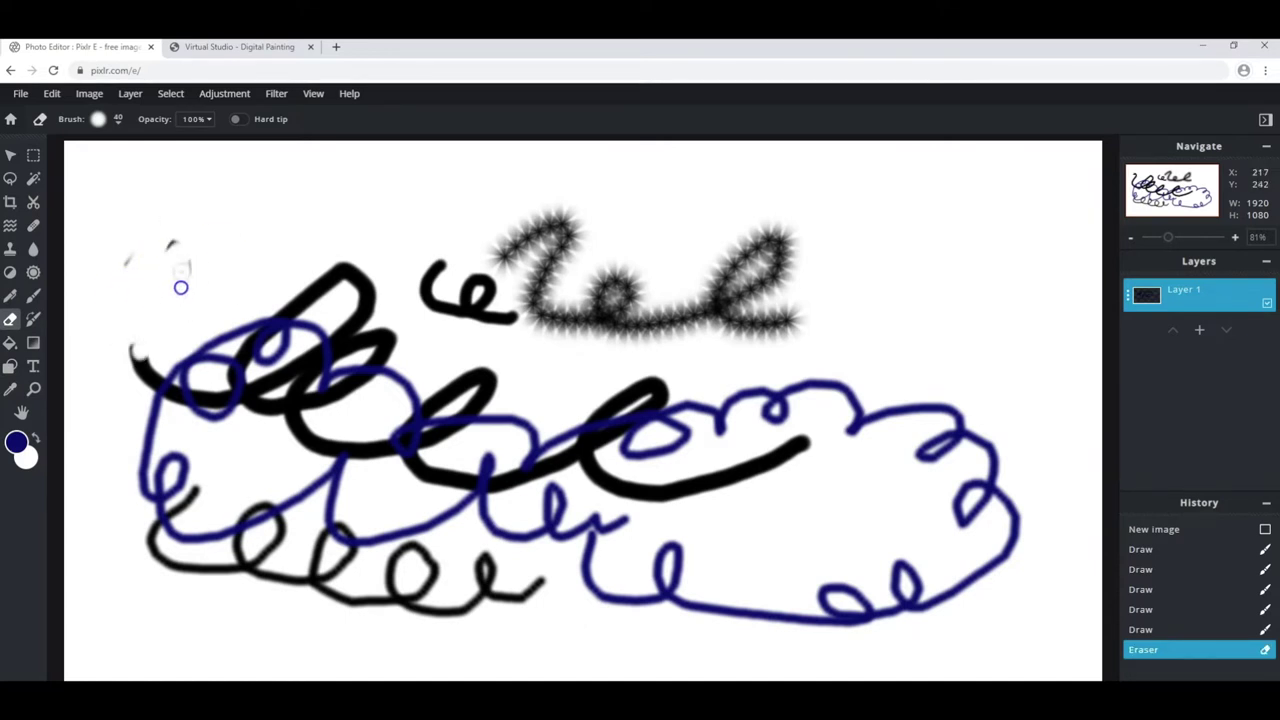
pyautogui.click(118, 121)
pyautogui.moveTo(110, 167); pyautogui.dragTo(181, 170)
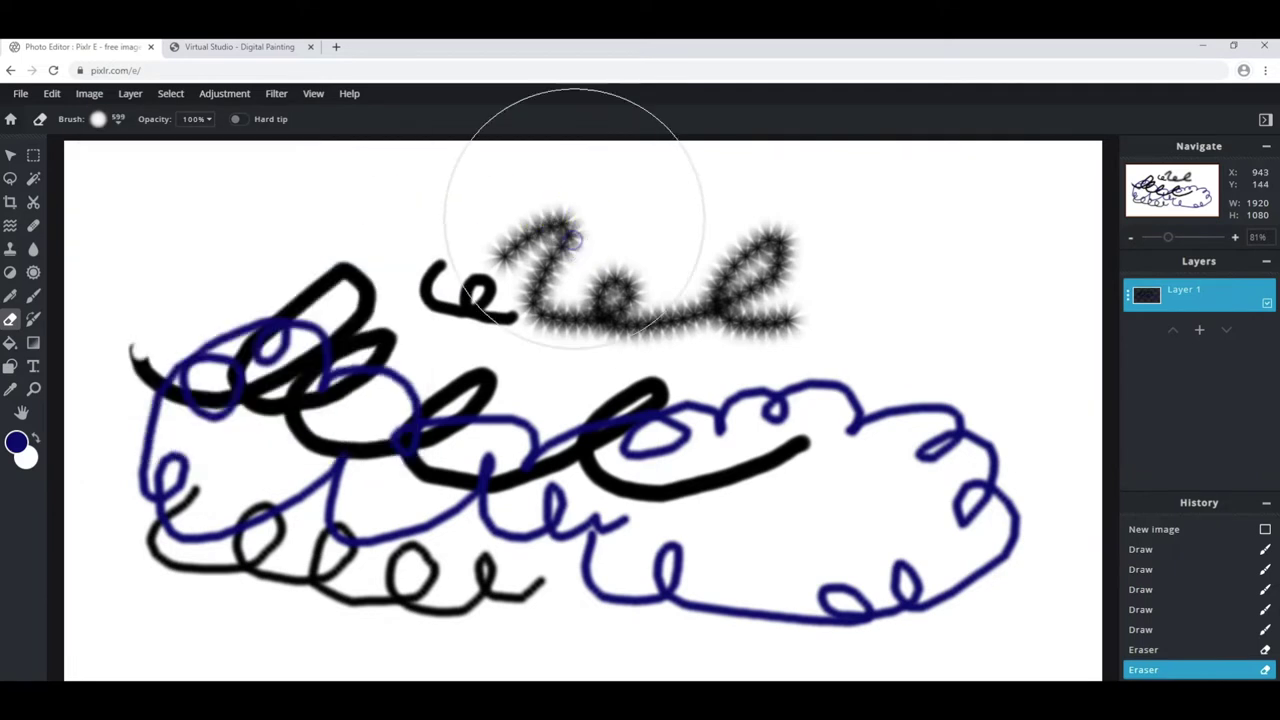
pyautogui.moveTo(560, 230); pyautogui.dragTo(300, 355)
pyautogui.moveTo(625, 281)
pyautogui.mouseDown()
pyautogui.moveTo(643, 337)
pyautogui.moveTo(586, 466)
pyautogui.moveTo(414, 463)
pyautogui.moveTo(214, 423)
pyautogui.moveTo(140, 437)
pyautogui.moveTo(677, 509)
pyautogui.moveTo(714, 569)
pyautogui.moveTo(930, 557)
pyautogui.moveTo(969, 449)
pyautogui.moveTo(749, 469)
pyautogui.moveTo(989, 534)
pyautogui.moveTo(577, 605)
pyautogui.moveTo(169, 637)
pyautogui.moveTo(171, 389)
pyautogui.moveTo(460, 234)
pyautogui.moveTo(1016, 293)
pyautogui.mouseUp()
pyautogui.click(10, 330)
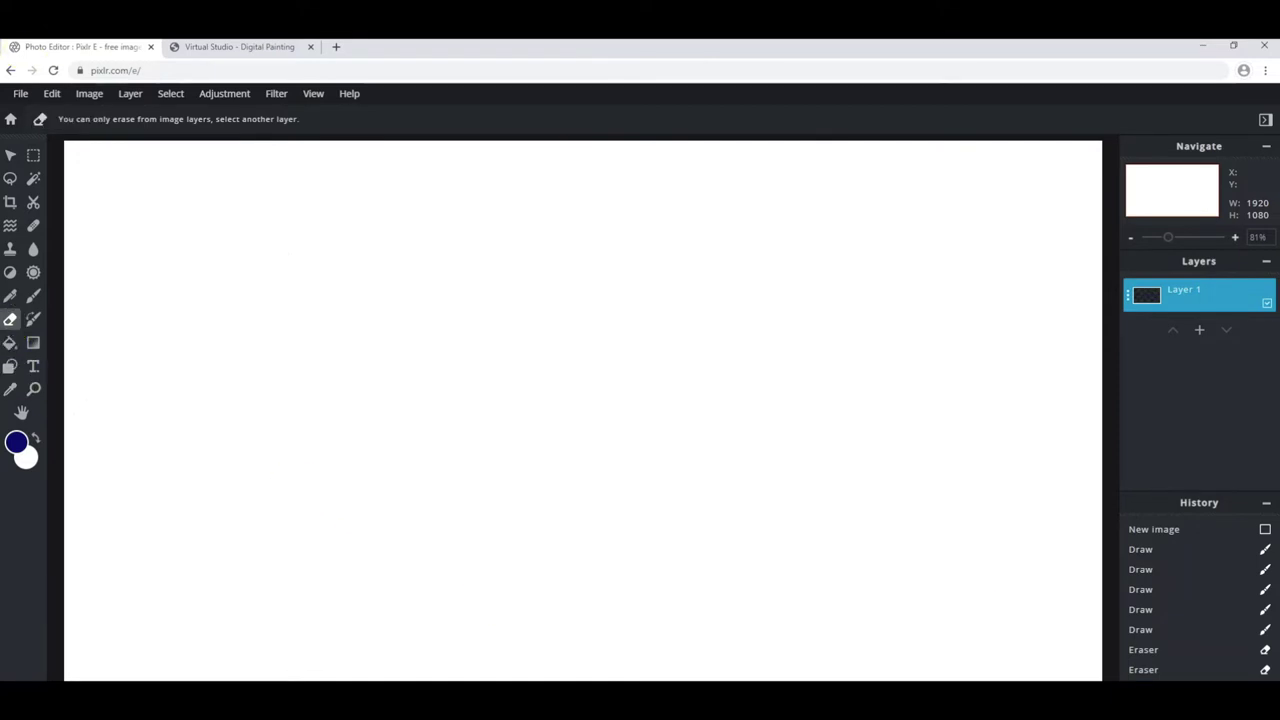
# Pick the soft 30 px brush at 25% softness and set the colour to near-black #202027.
pyautogui.click(33, 298)
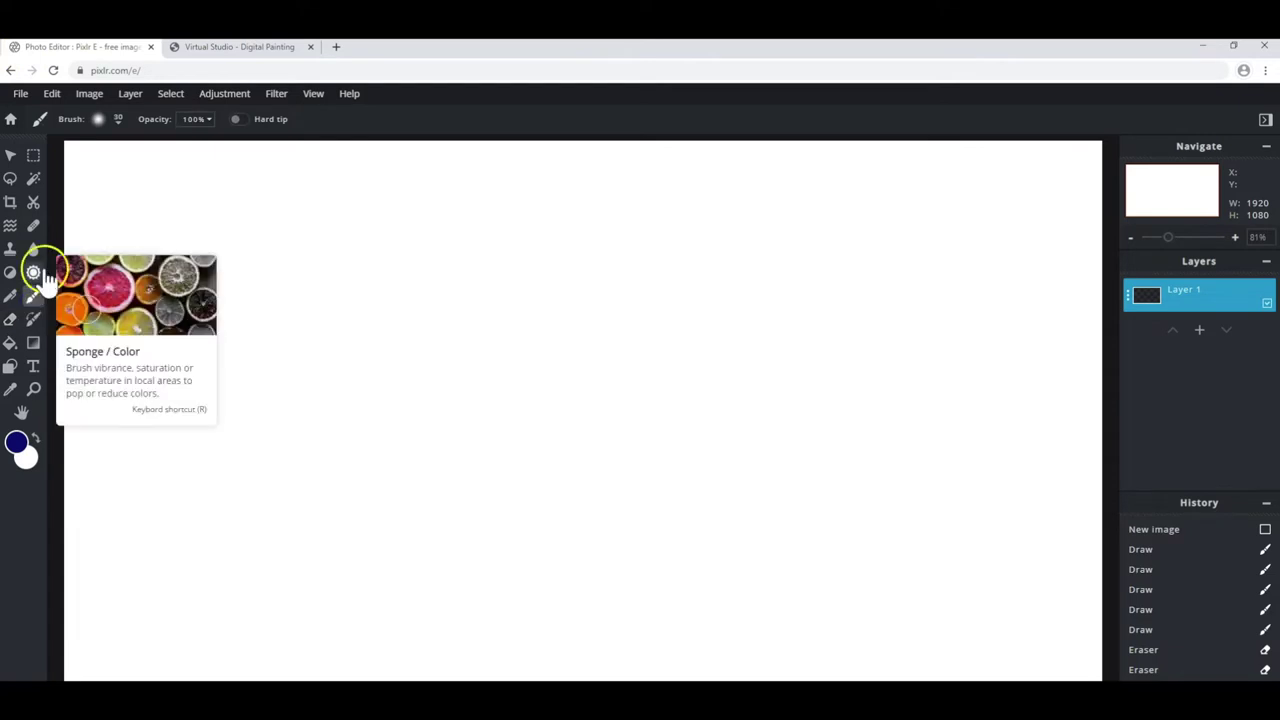
pyautogui.click(117, 122)
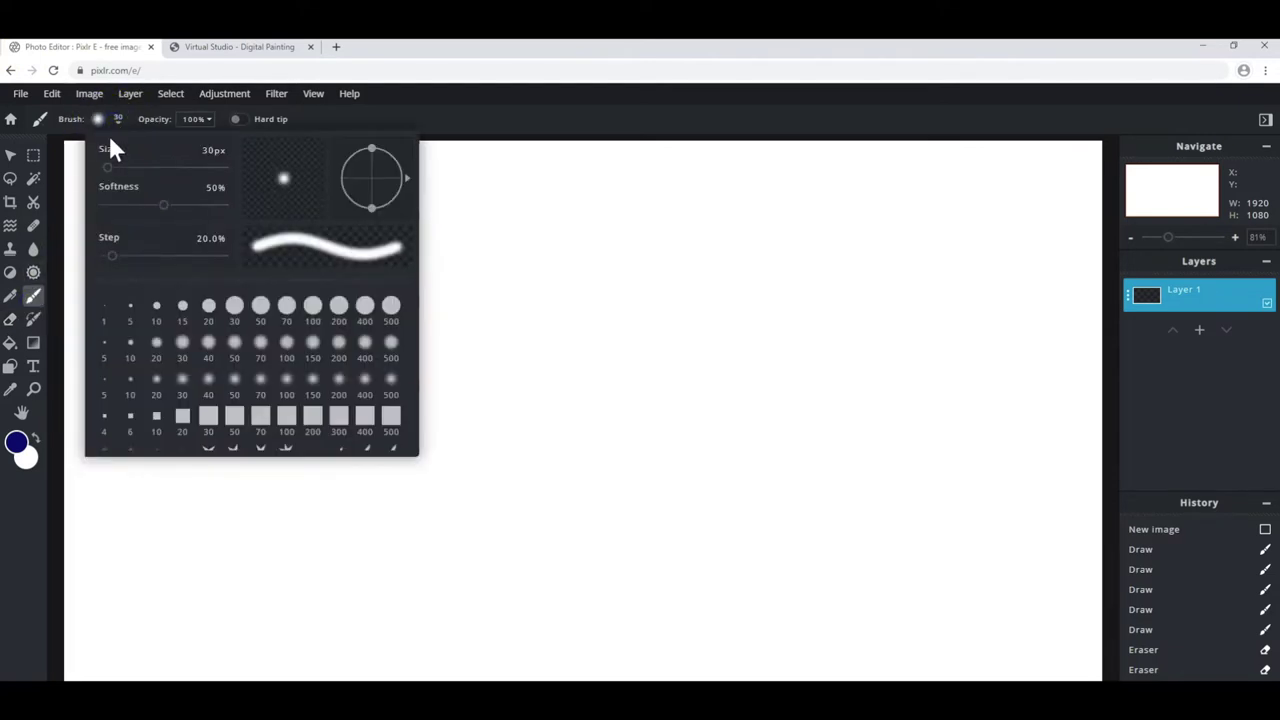
pyautogui.click(182, 343)
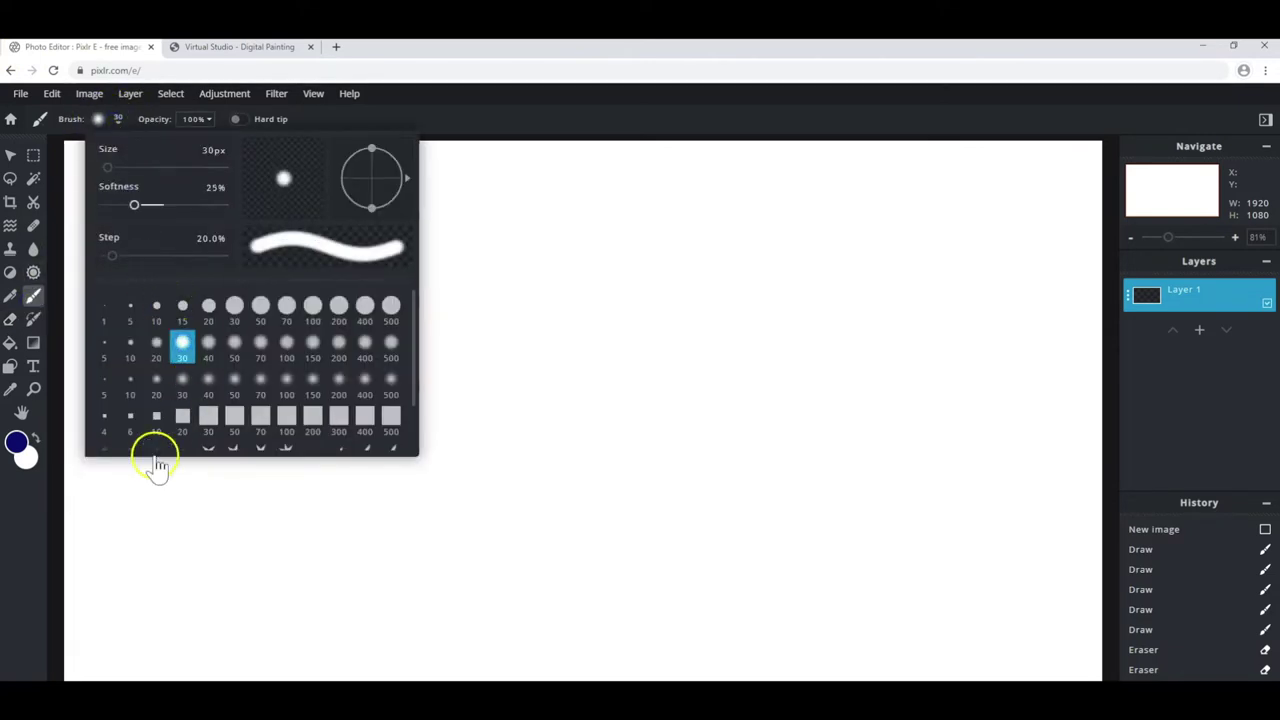
pyautogui.click(21, 445)
pyautogui.click(21, 446)
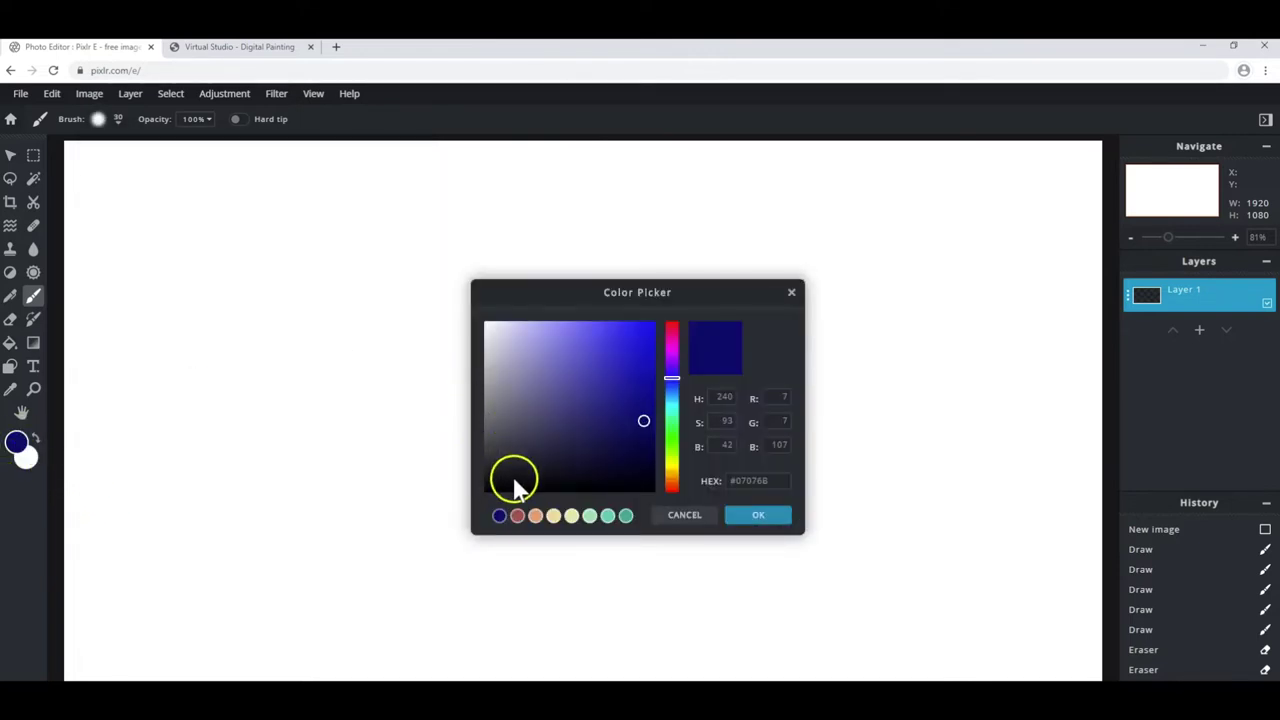
pyautogui.moveTo(507, 462); pyautogui.dragTo(500, 462)
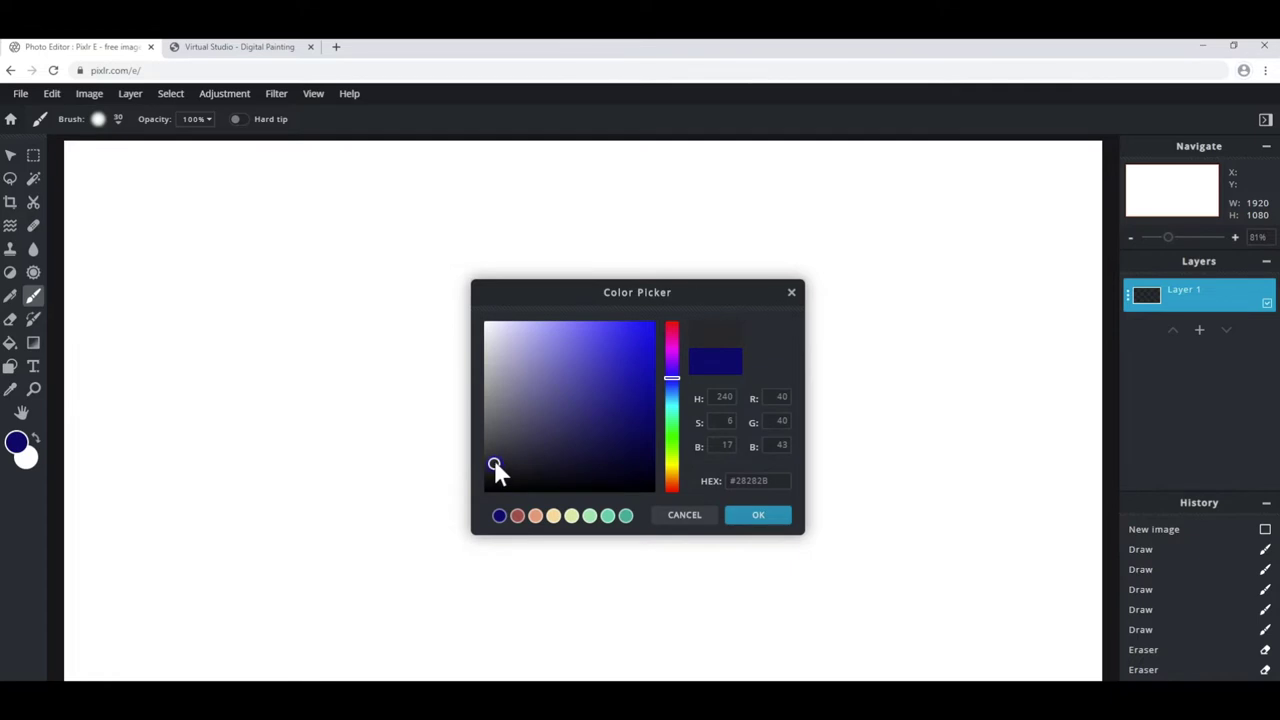
pyautogui.click(513, 465)
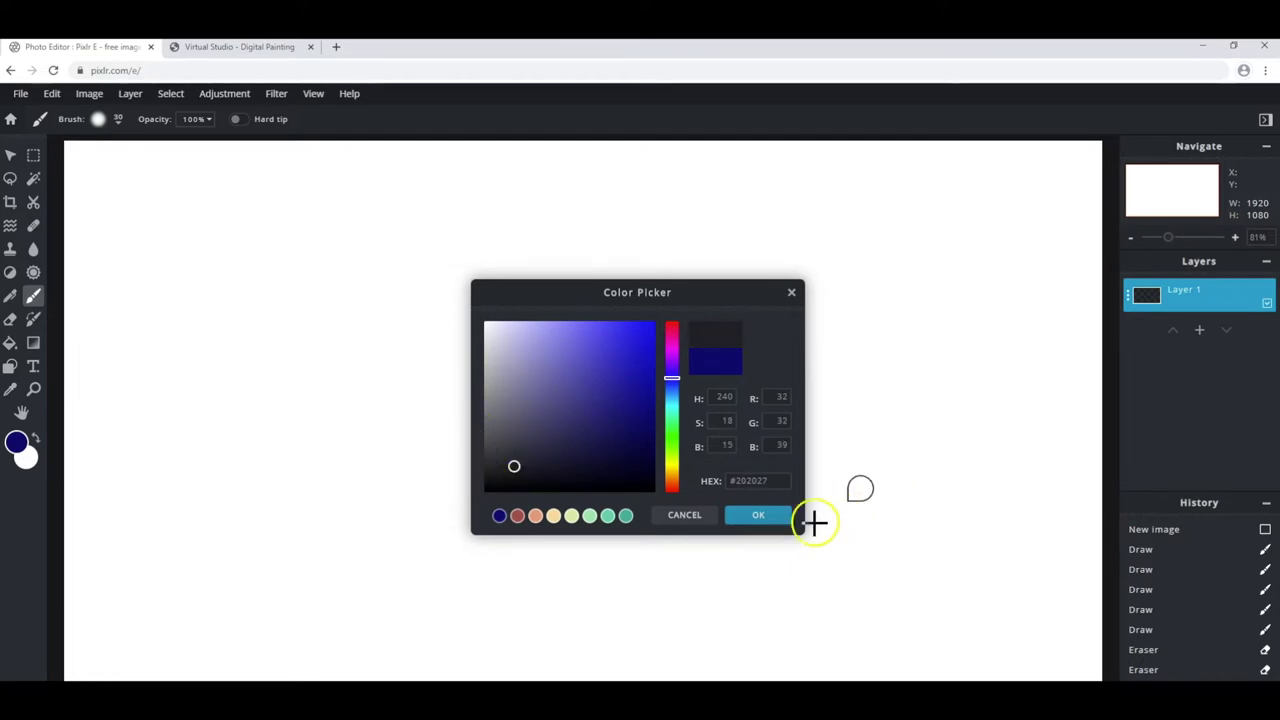
pyautogui.click(771, 518)
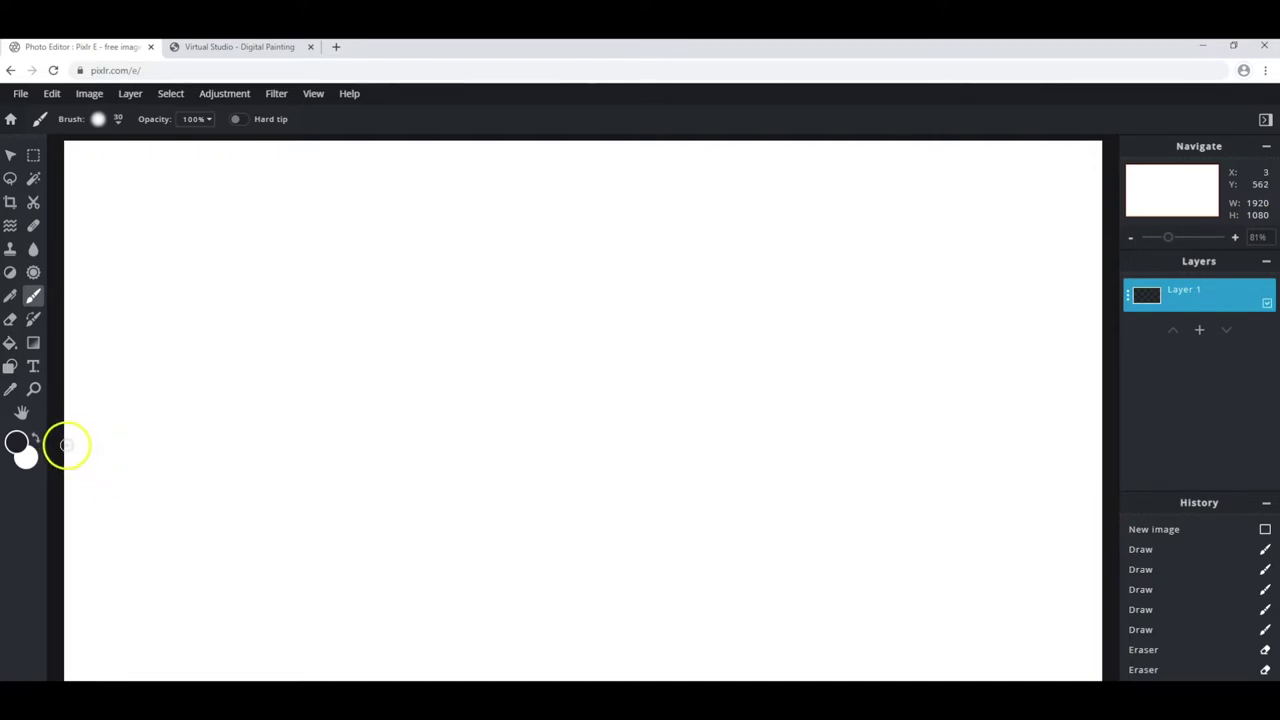
# Paint a dark wavy horizon across the canvas and two winding river banks below it.
pyautogui.moveTo(61, 437); pyautogui.dragTo(260, 443)
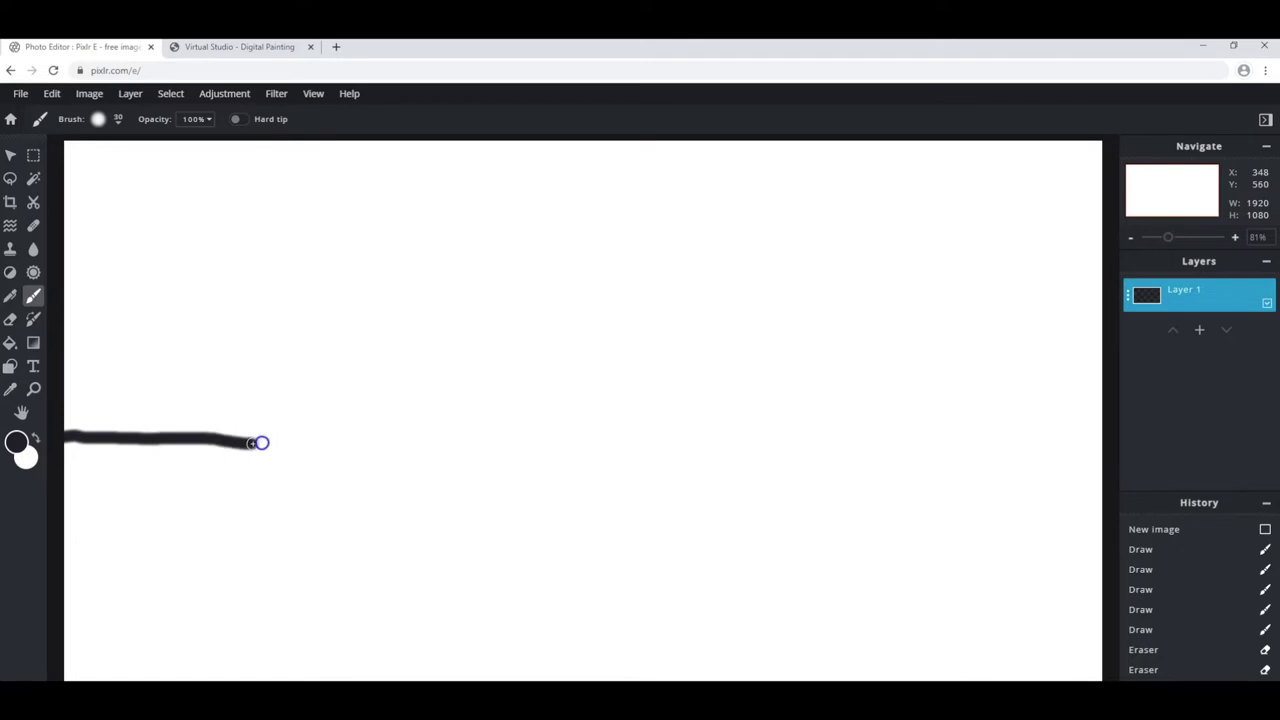
pyautogui.moveTo(352, 424)
pyautogui.mouseDown()
pyautogui.moveTo(509, 434)
pyautogui.moveTo(720, 417)
pyautogui.moveTo(955, 437)
pyautogui.moveTo(1127, 420)
pyautogui.mouseUp()
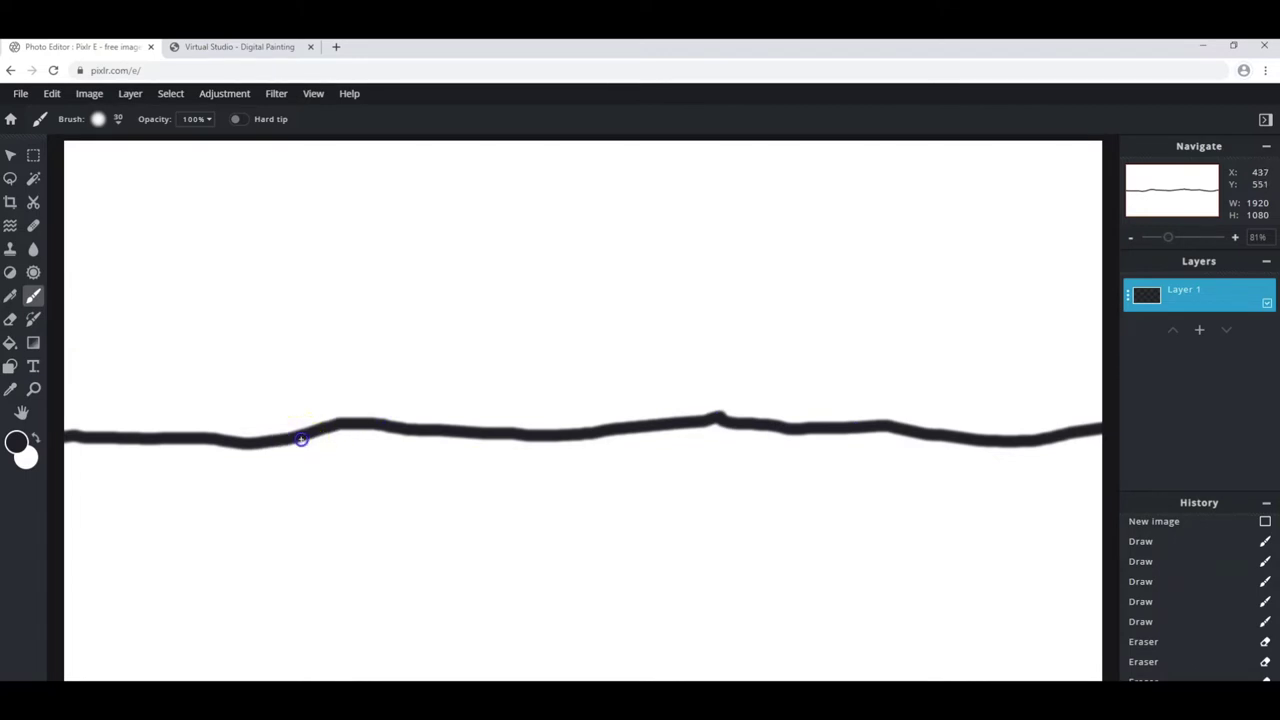
pyautogui.moveTo(349, 462)
pyautogui.mouseDown()
pyautogui.moveTo(417, 509)
pyautogui.moveTo(403, 559)
pyautogui.mouseUp()
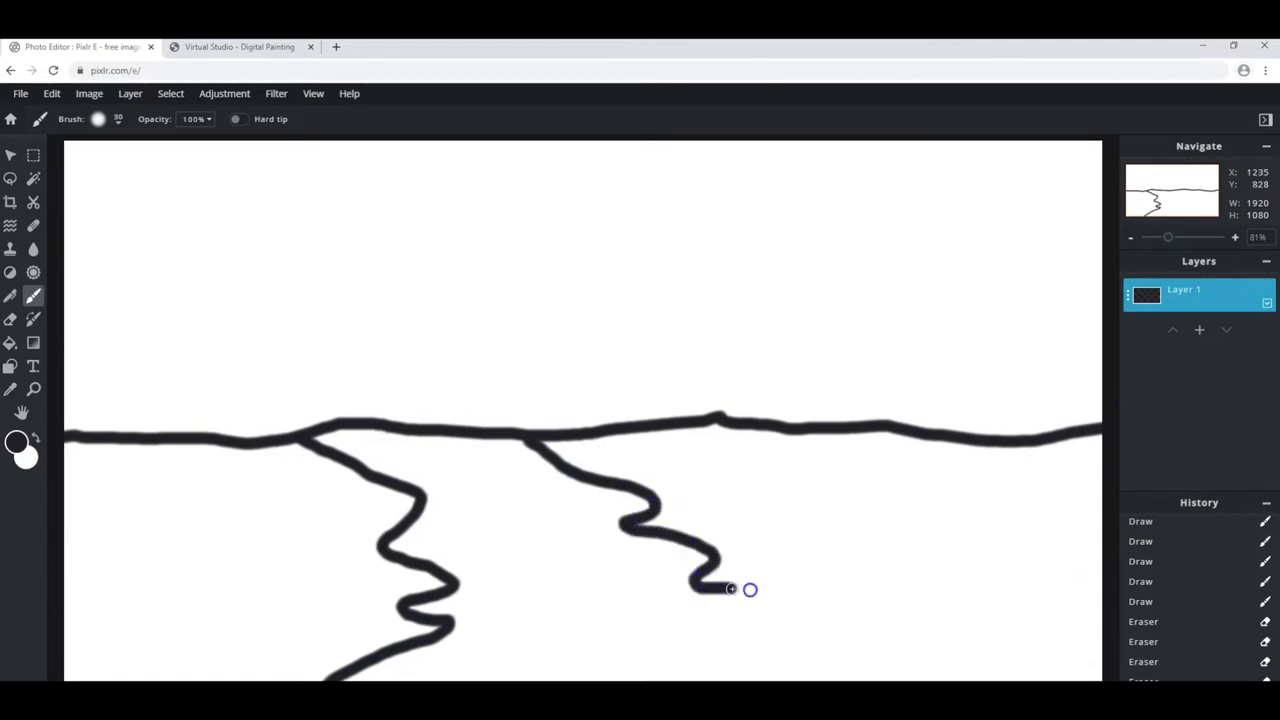
pyautogui.moveTo(873, 573); pyautogui.dragTo(980, 558)
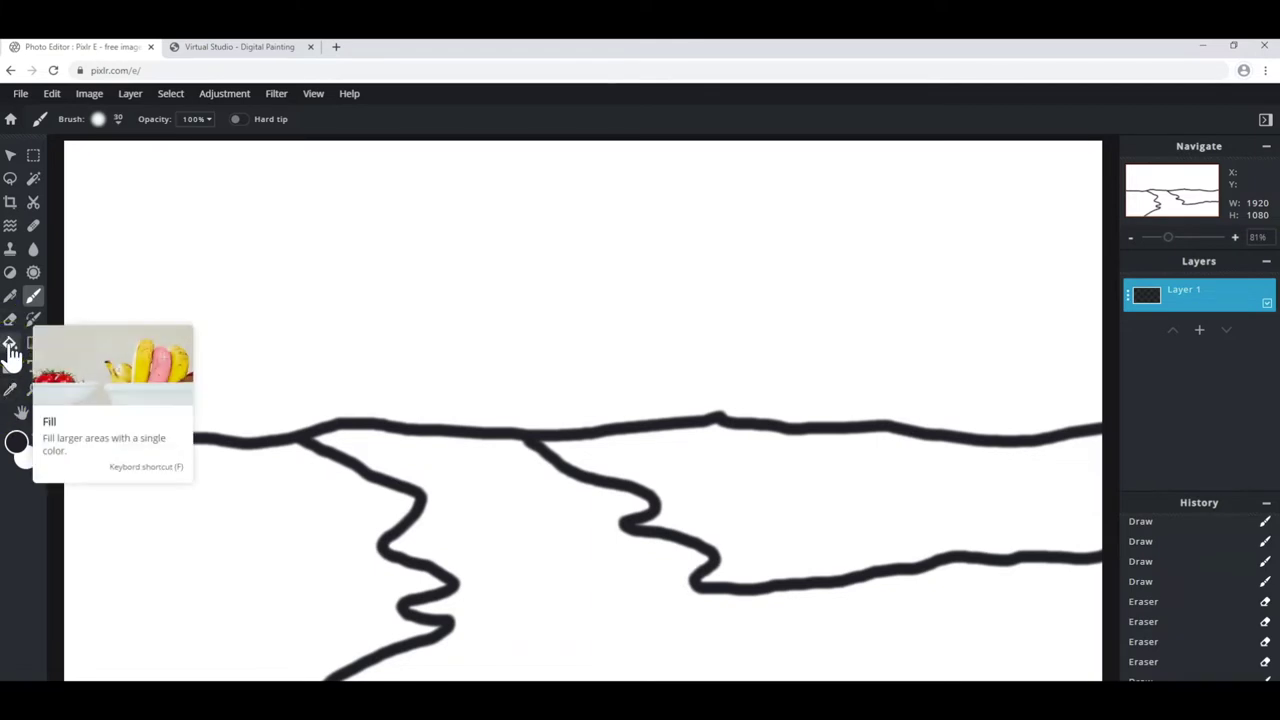
pyautogui.click(16, 442)
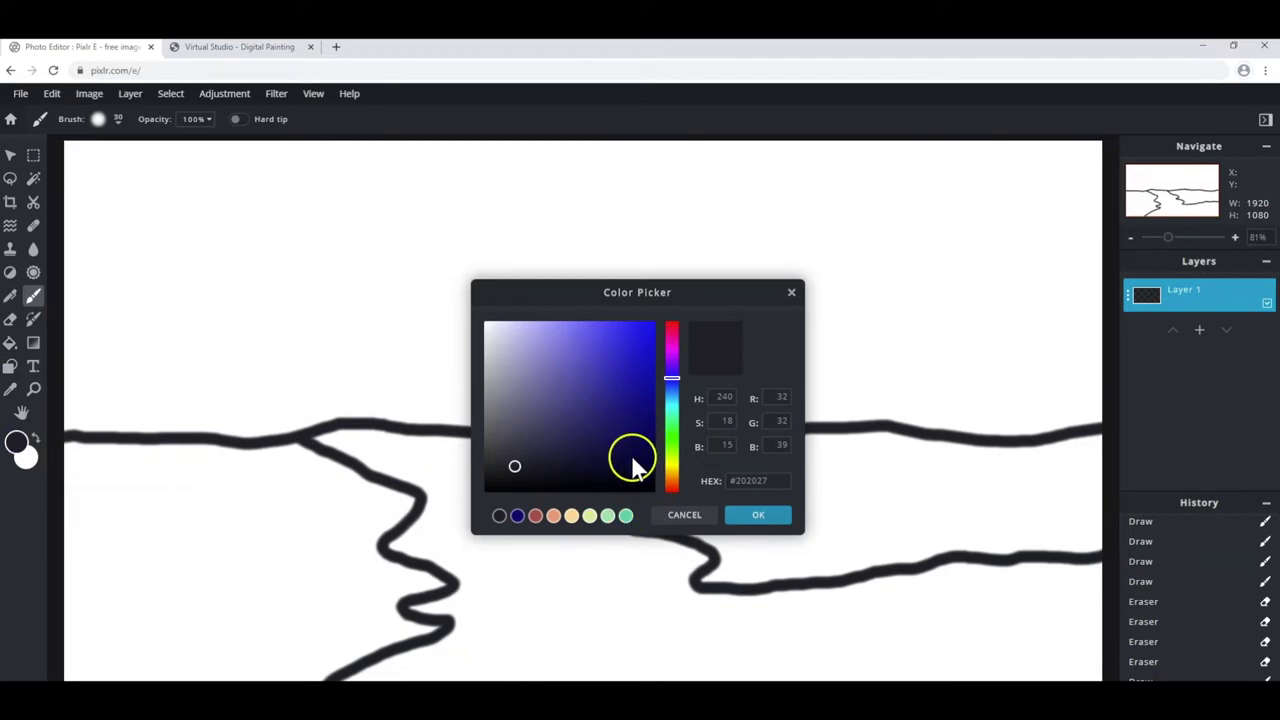
# Choose medium blue #3A5385 as the painting colour for the river.
pyautogui.moveTo(672, 380); pyautogui.dragTo(672, 390)
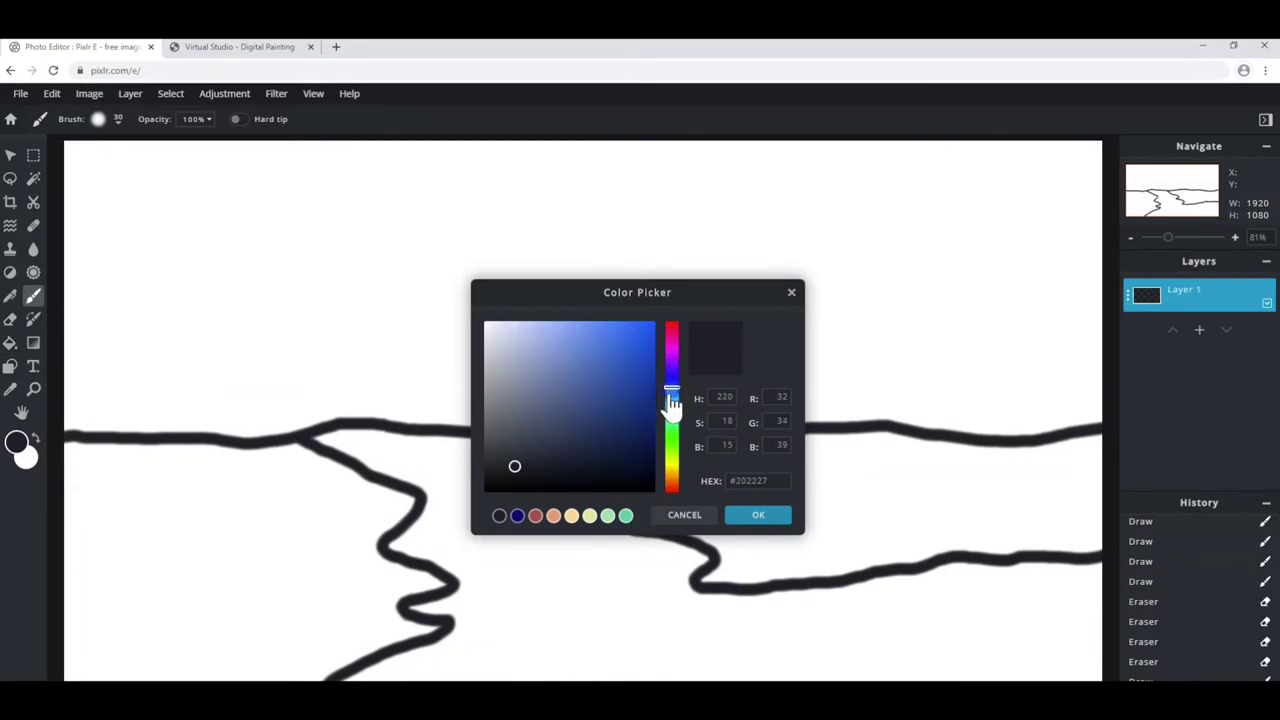
pyautogui.click(632, 415)
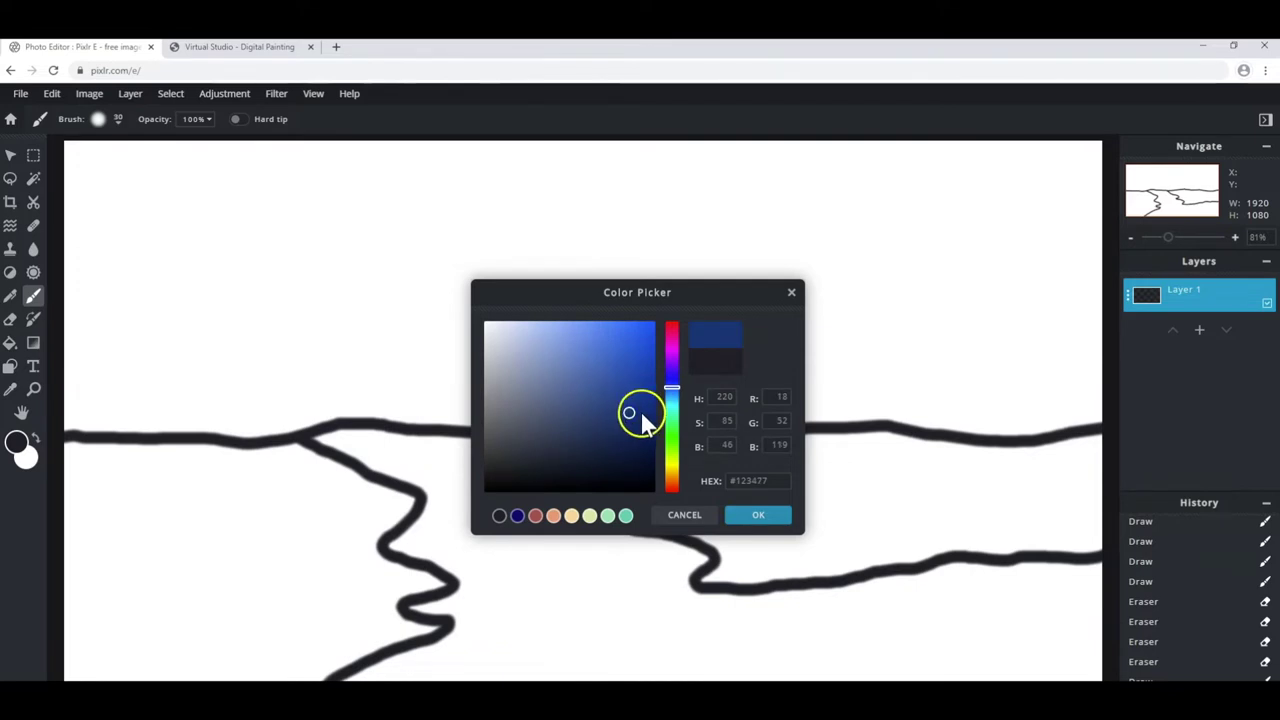
pyautogui.click(586, 371)
pyautogui.click(575, 400)
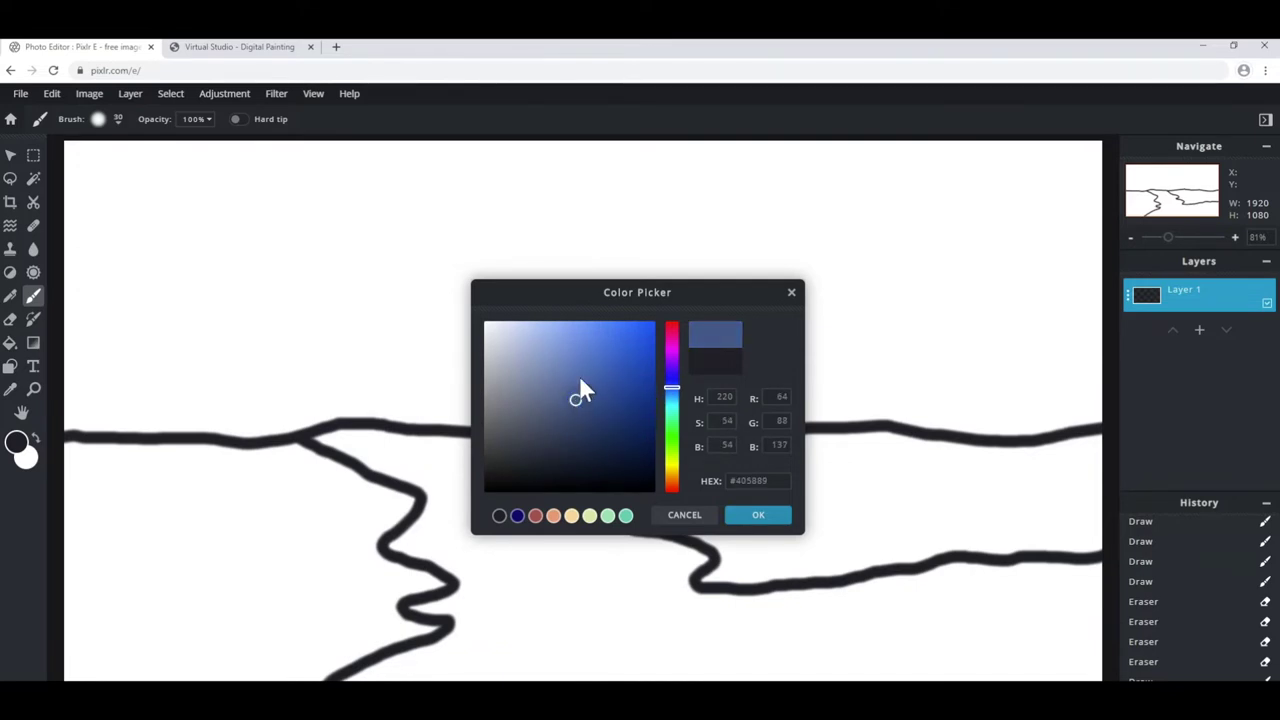
pyautogui.click(582, 370)
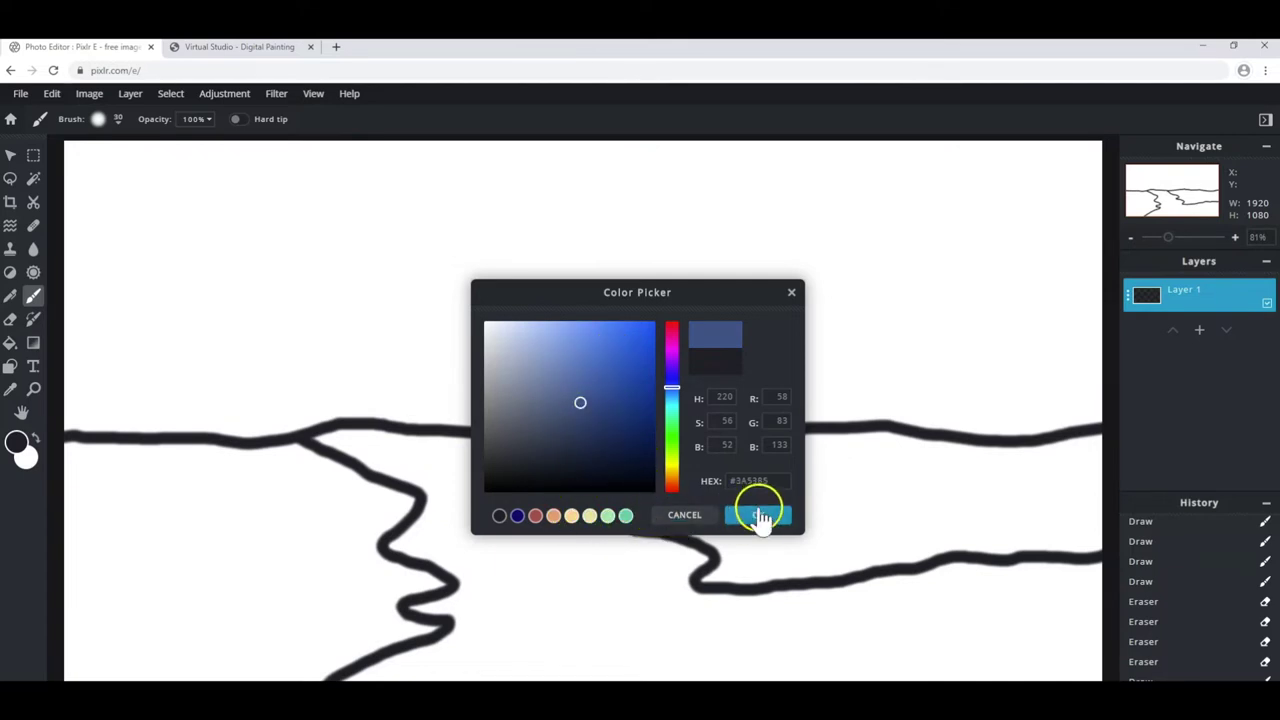
pyautogui.click(760, 514)
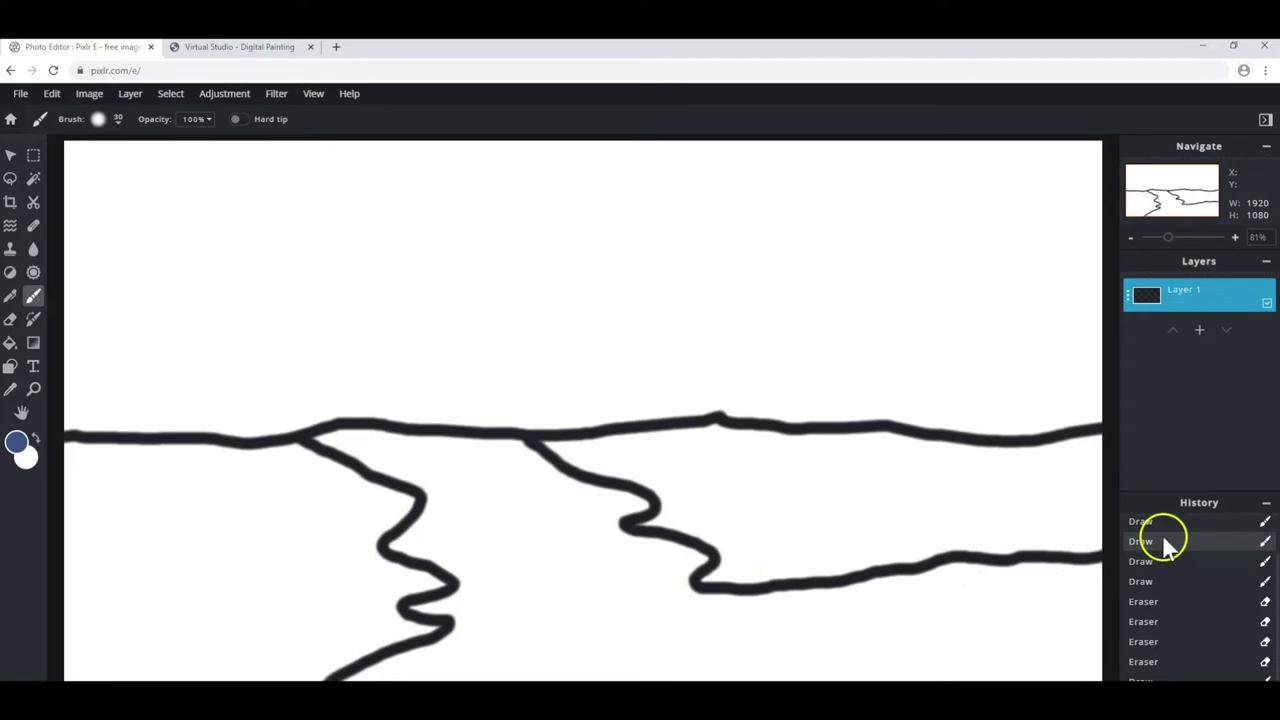
pyautogui.click(9, 345)
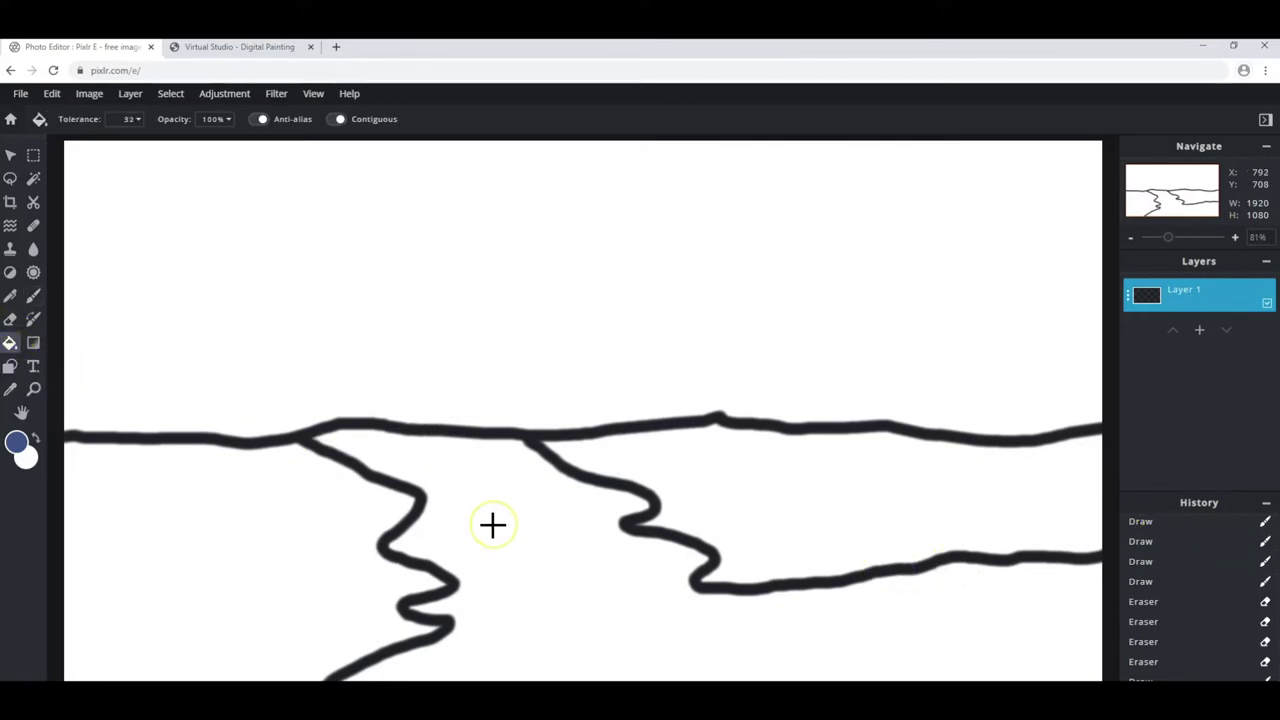
# Fill the river with blue, then fill both banks with a dark green.
pyautogui.click(492, 524)
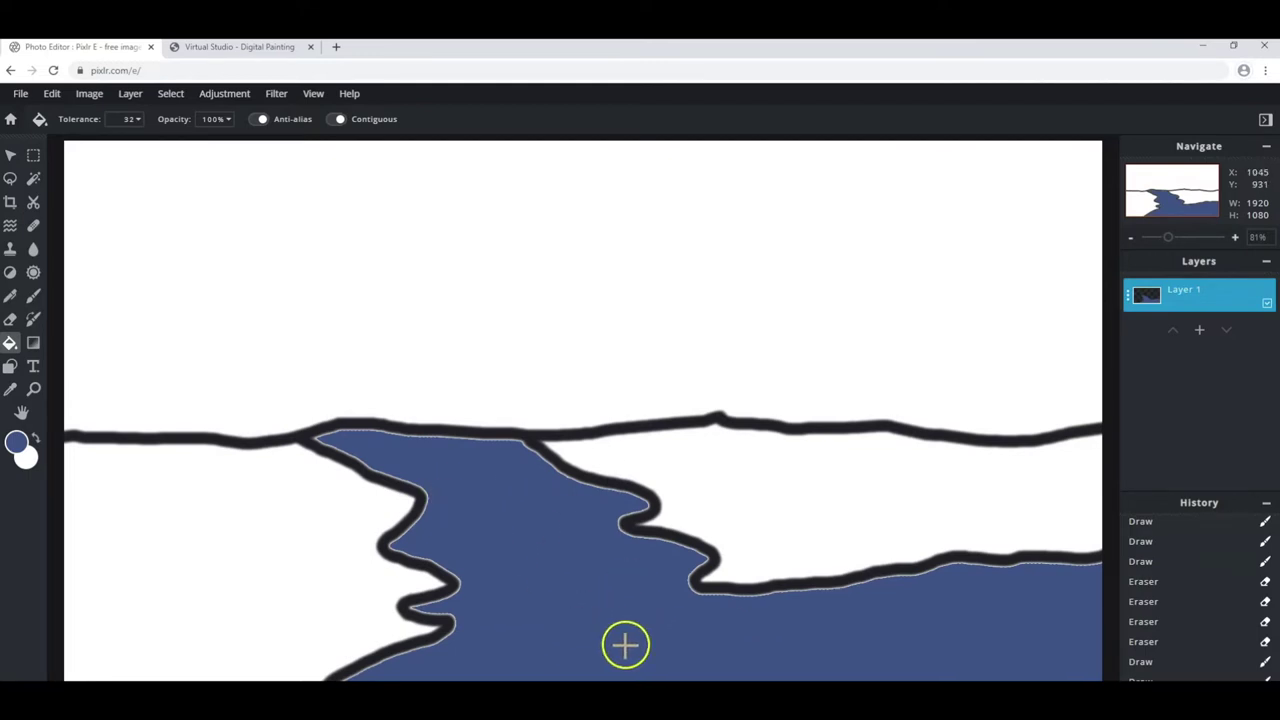
pyautogui.click(18, 444)
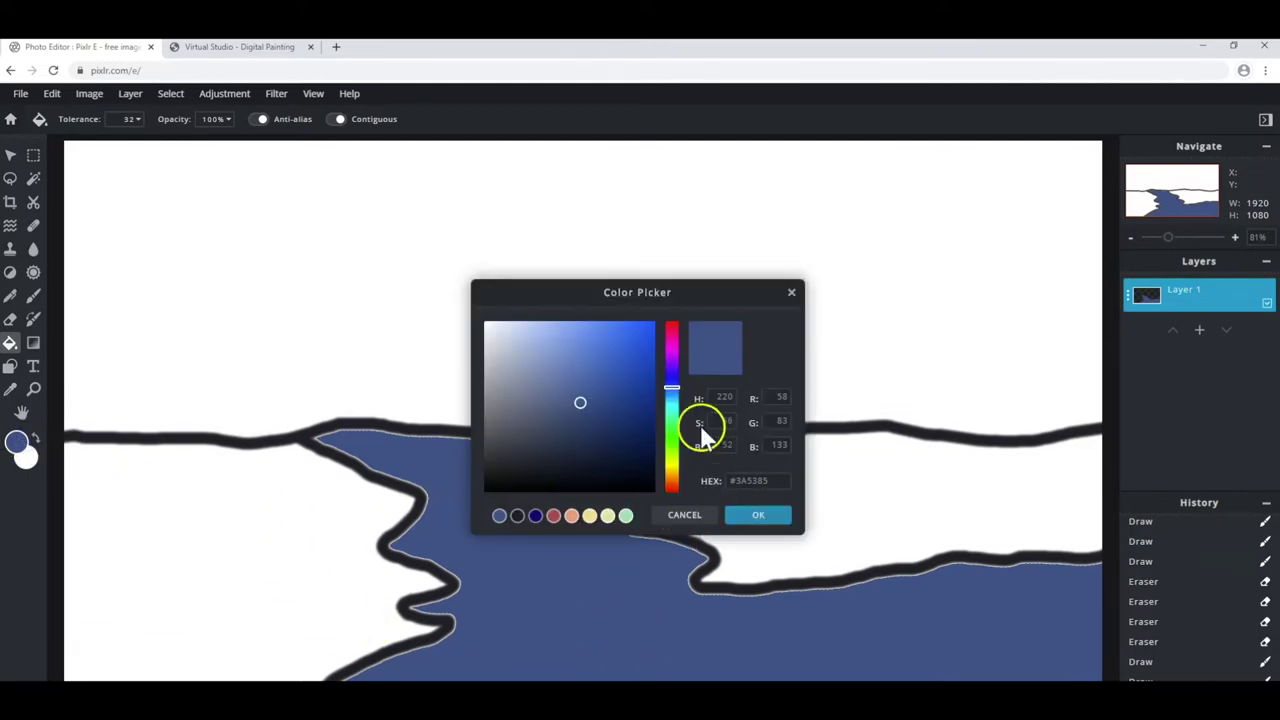
pyautogui.click(672, 426)
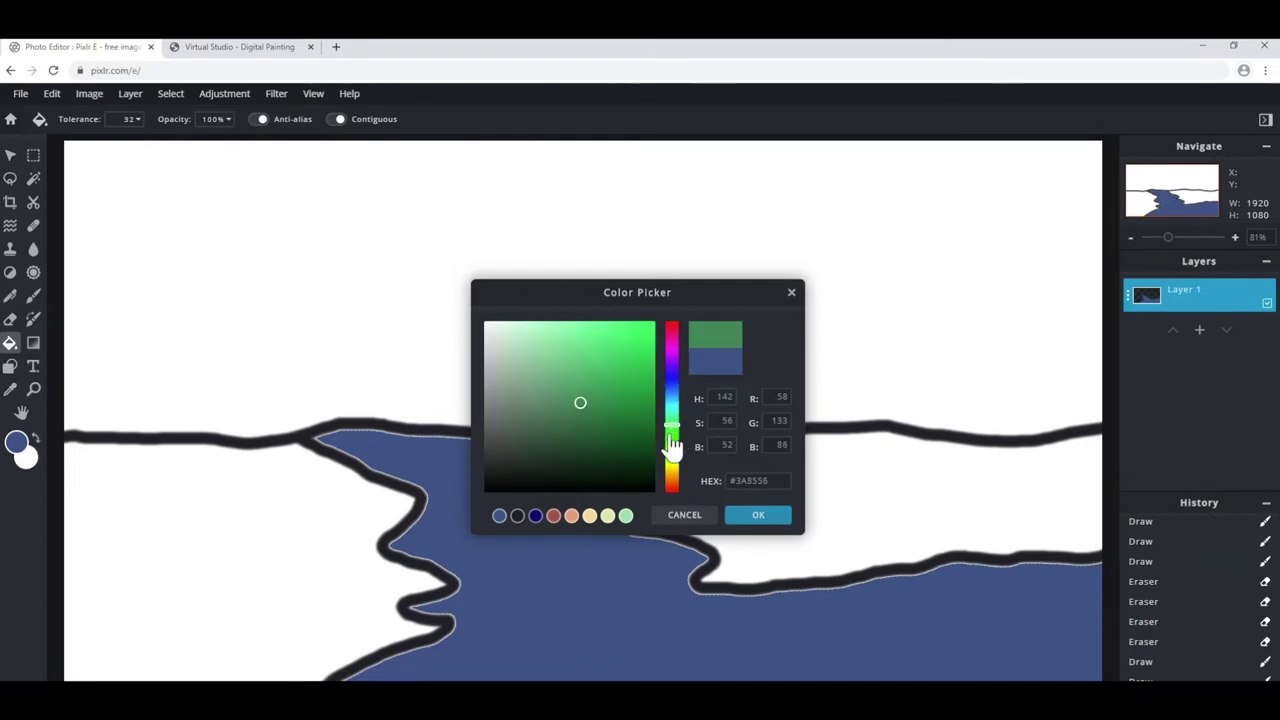
pyautogui.click(607, 453)
pyautogui.click(607, 463)
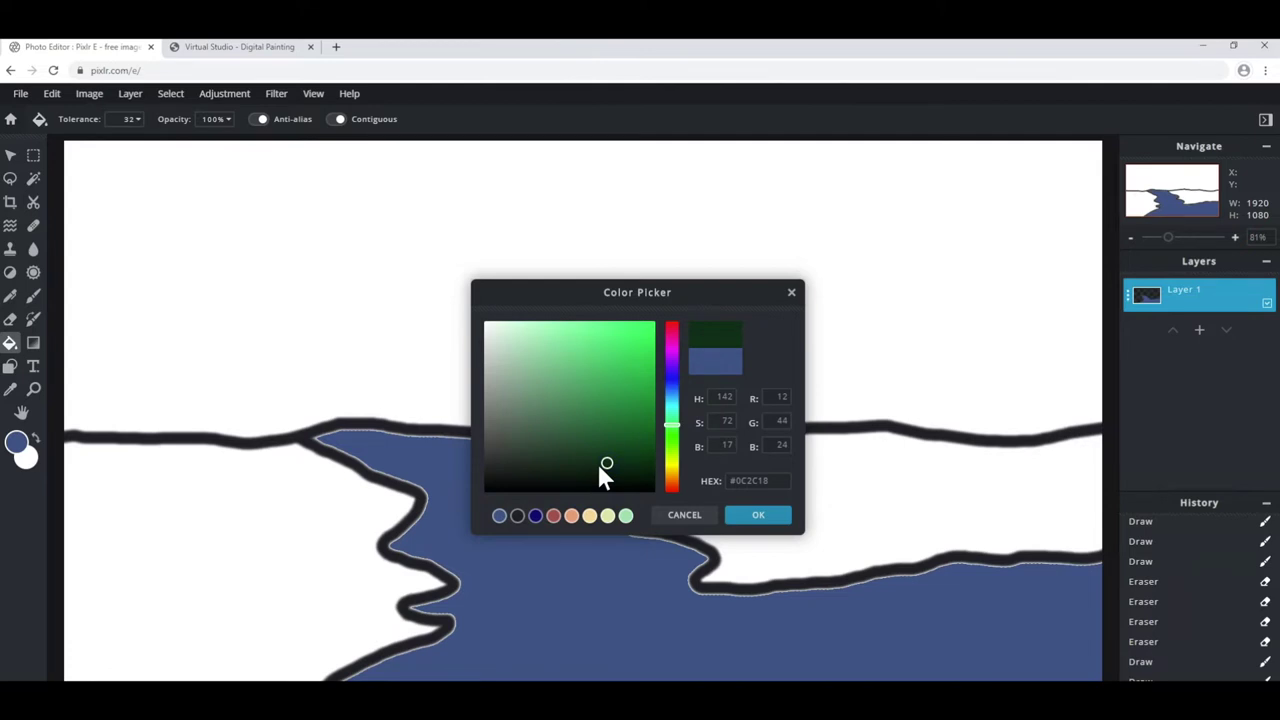
pyautogui.click(591, 461)
pyautogui.click(559, 453)
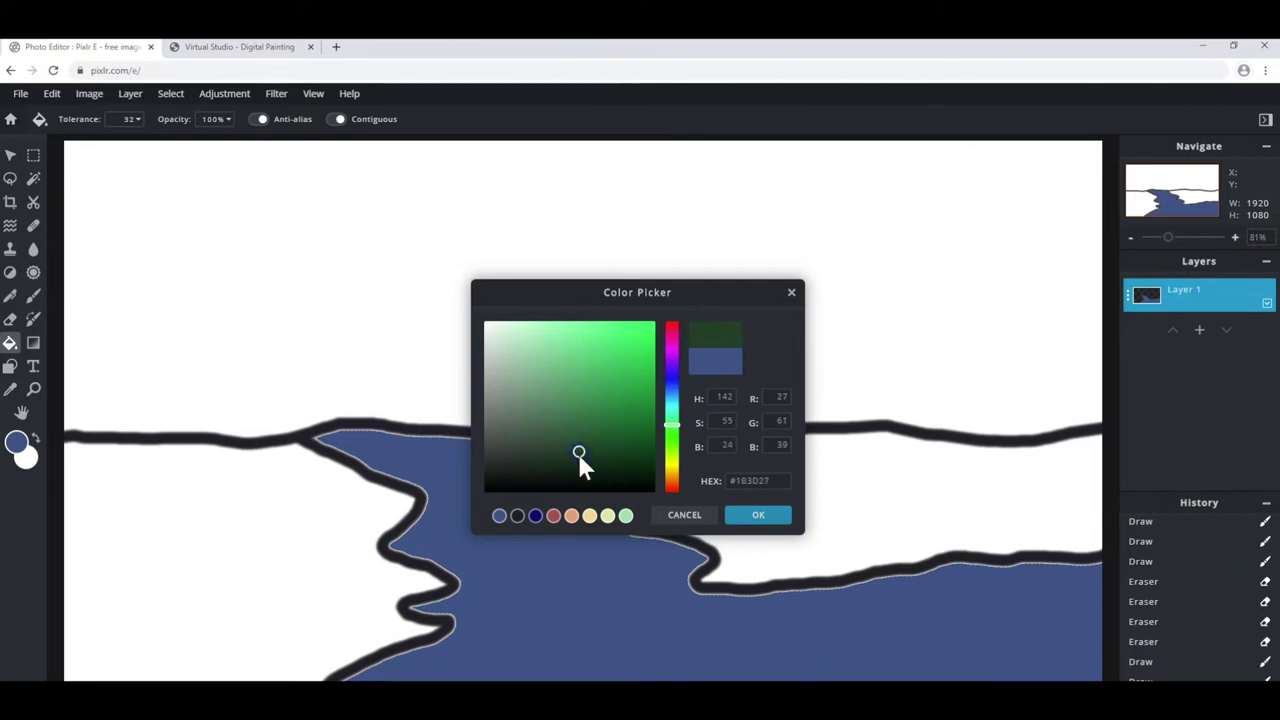
pyautogui.click(764, 516)
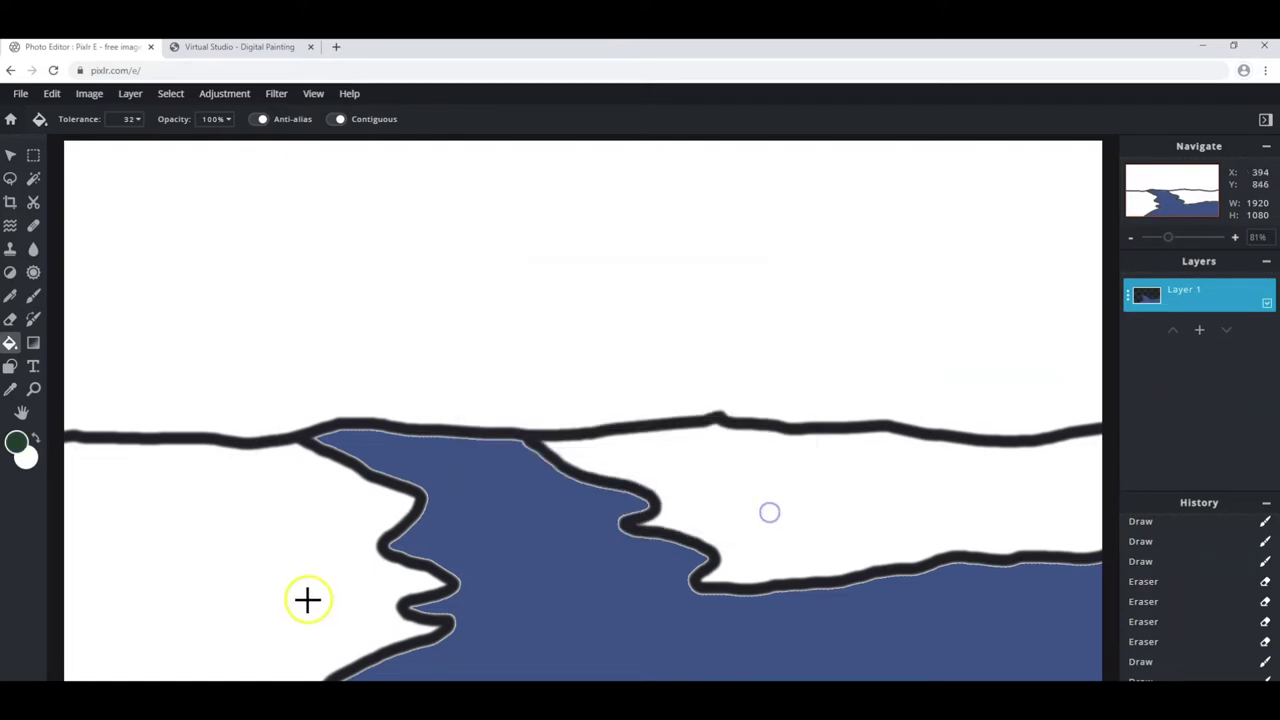
pyautogui.click(266, 583)
pyautogui.click(729, 500)
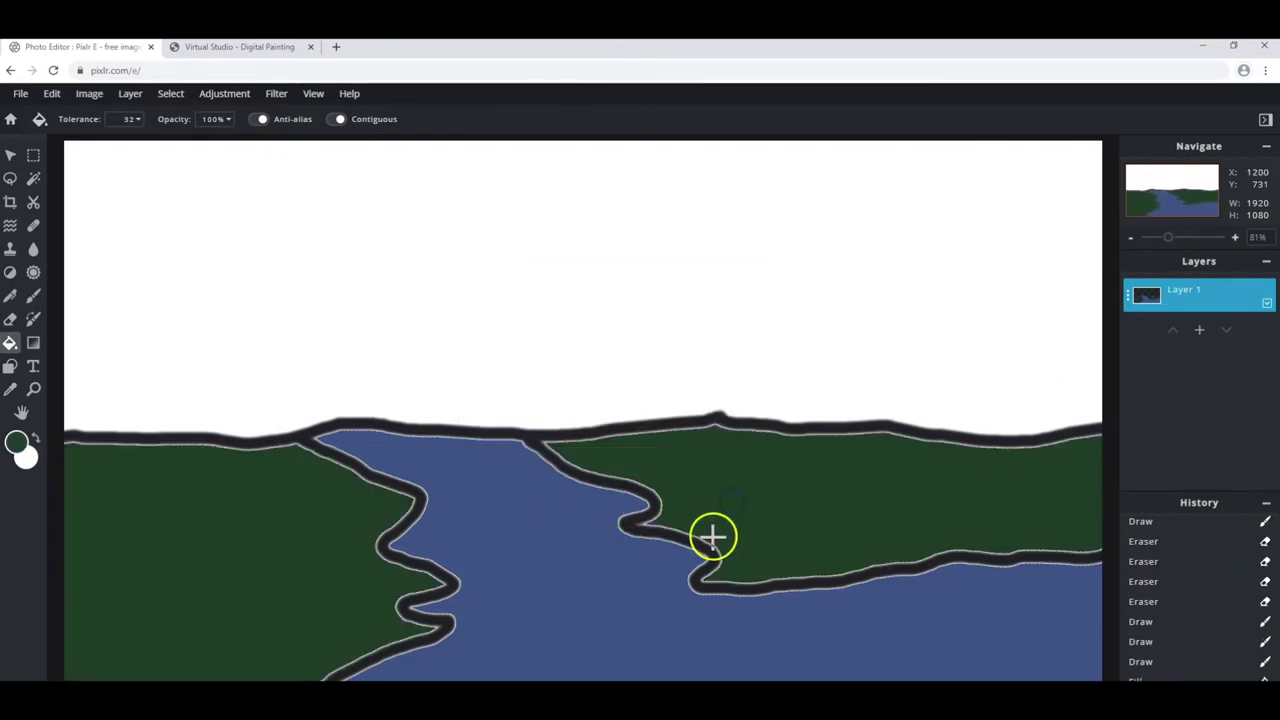
# Set the paint colour to mustard yellow #C8B038 and fill the sky with it.
pyautogui.click(20, 442)
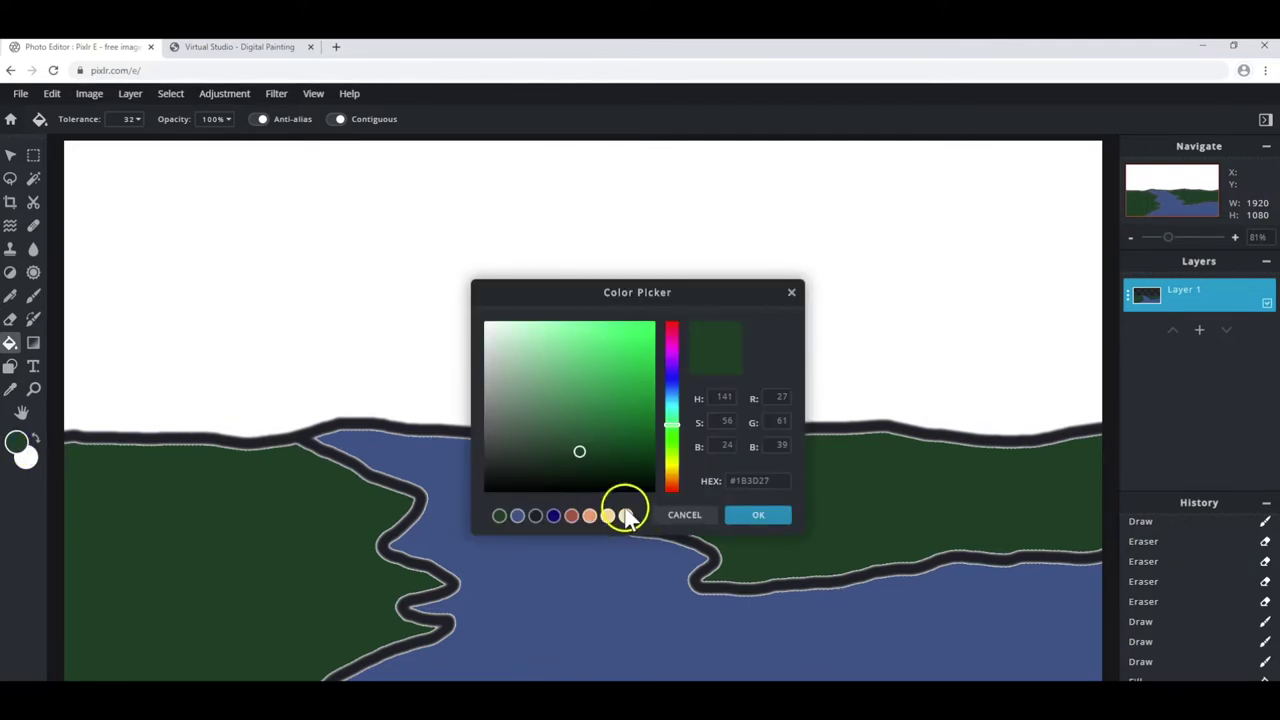
pyautogui.click(672, 466)
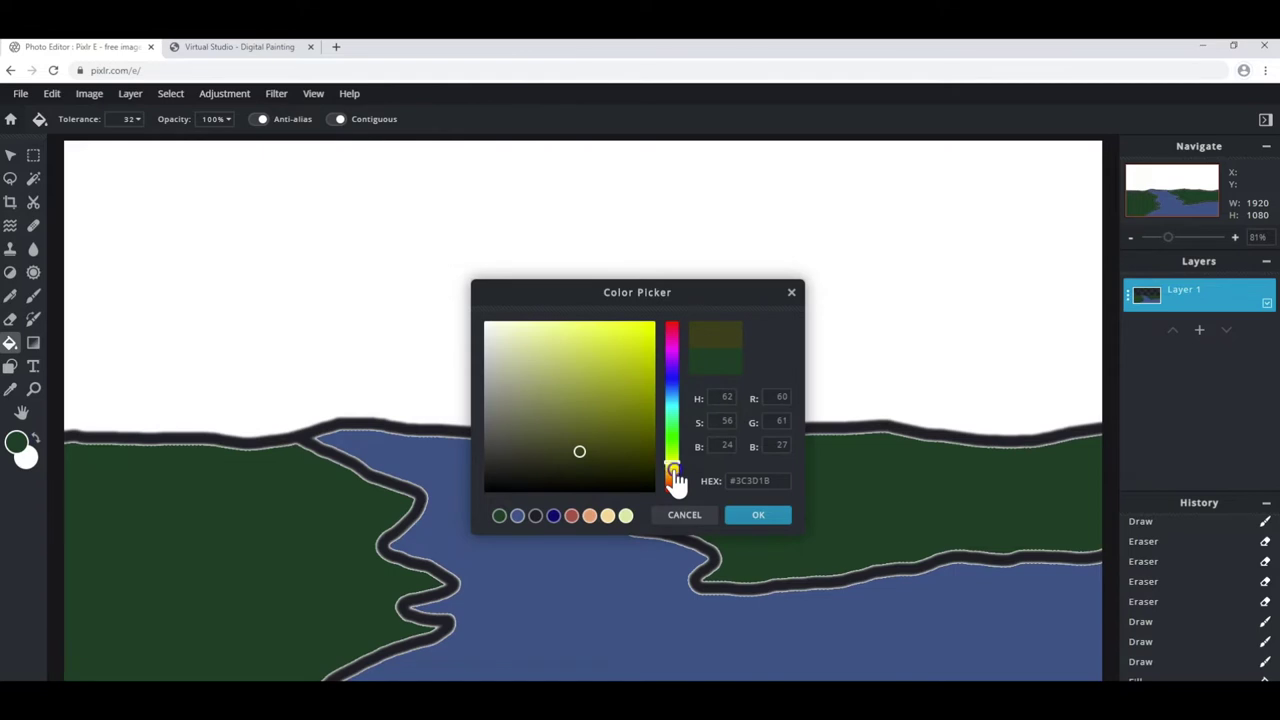
pyautogui.moveTo(673, 468); pyautogui.dragTo(673, 472)
pyautogui.click(670, 465)
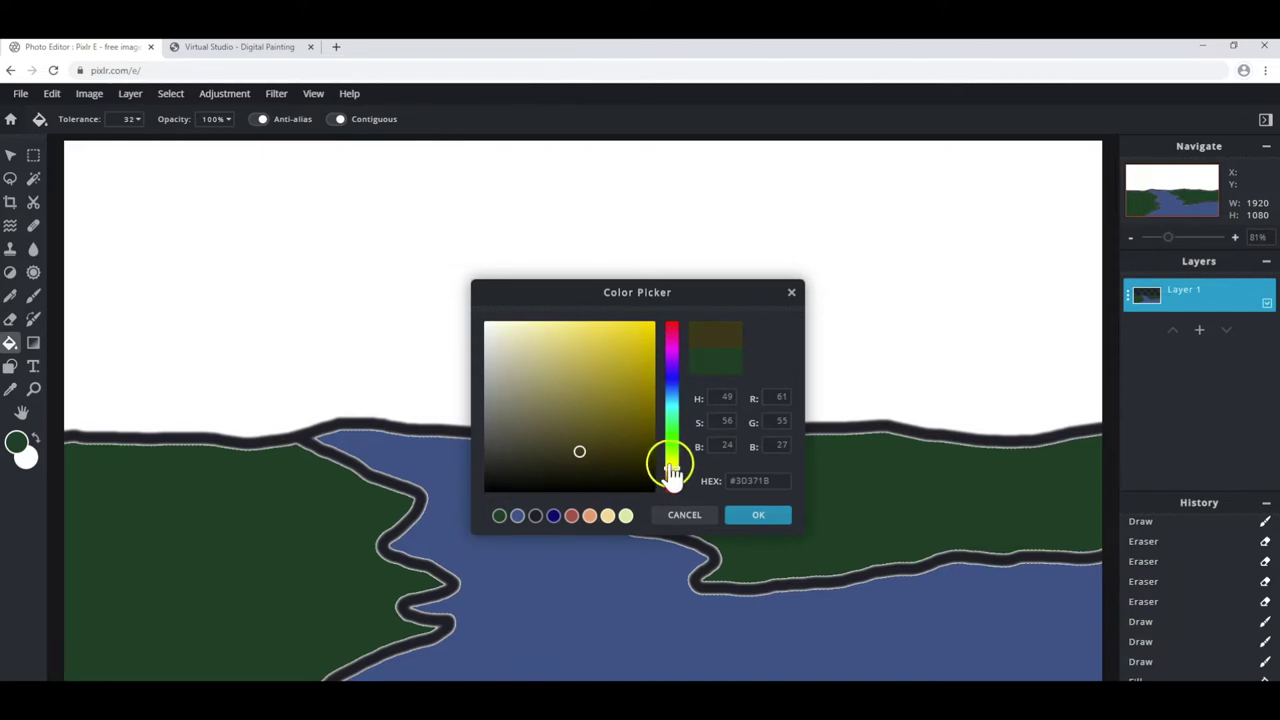
pyautogui.click(674, 461)
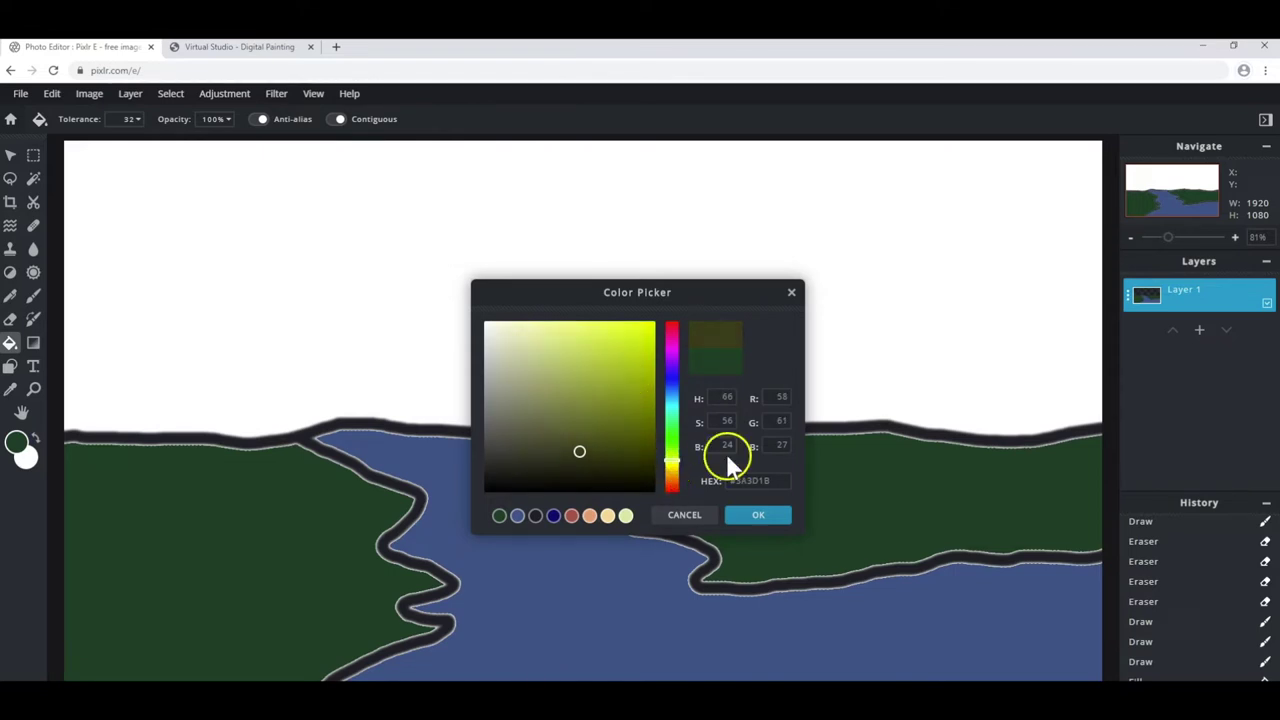
pyautogui.click(672, 471)
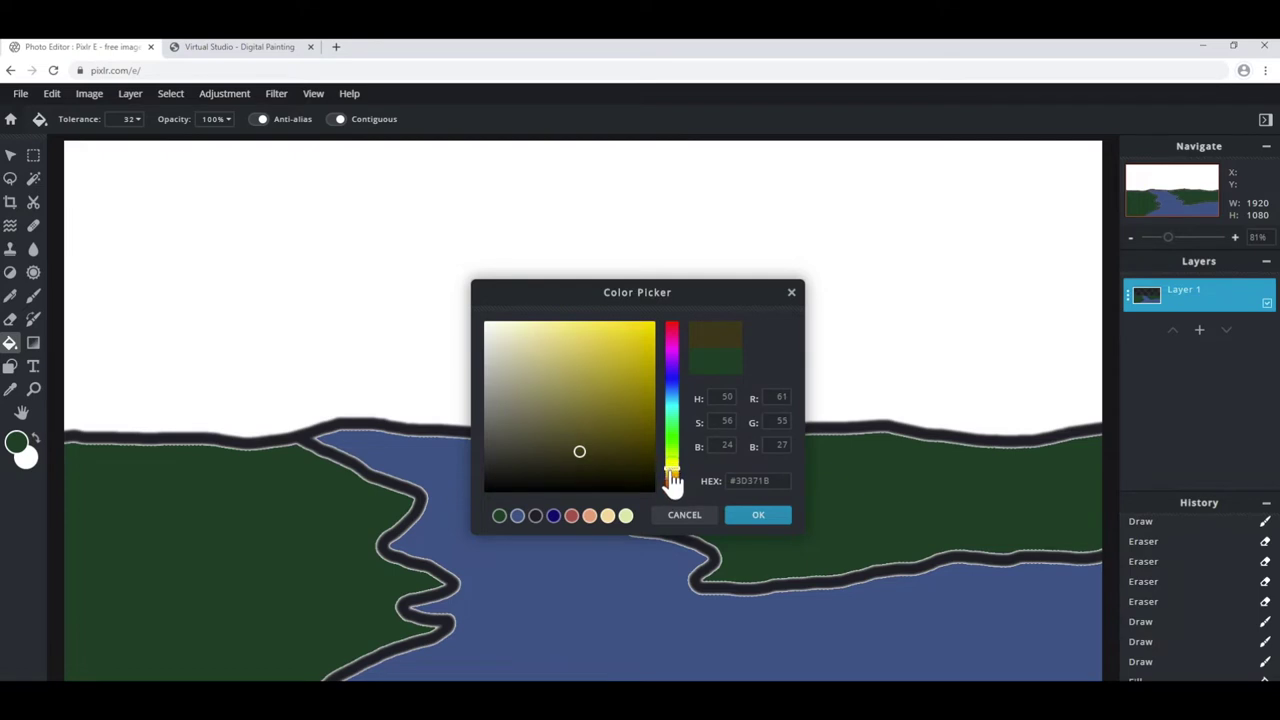
pyautogui.moveTo(600, 426); pyautogui.dragTo(614, 355)
pyautogui.click(609, 373)
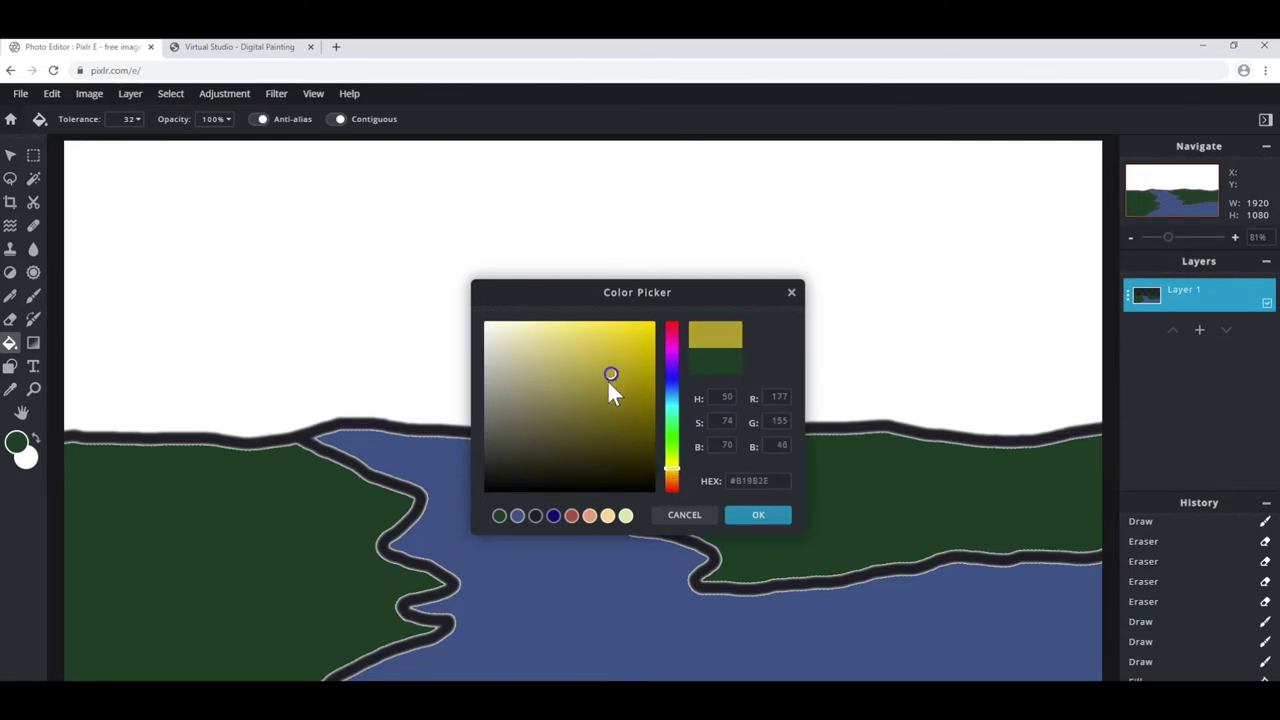
pyautogui.moveTo(614, 374); pyautogui.dragTo(608, 360)
pyautogui.click(602, 420)
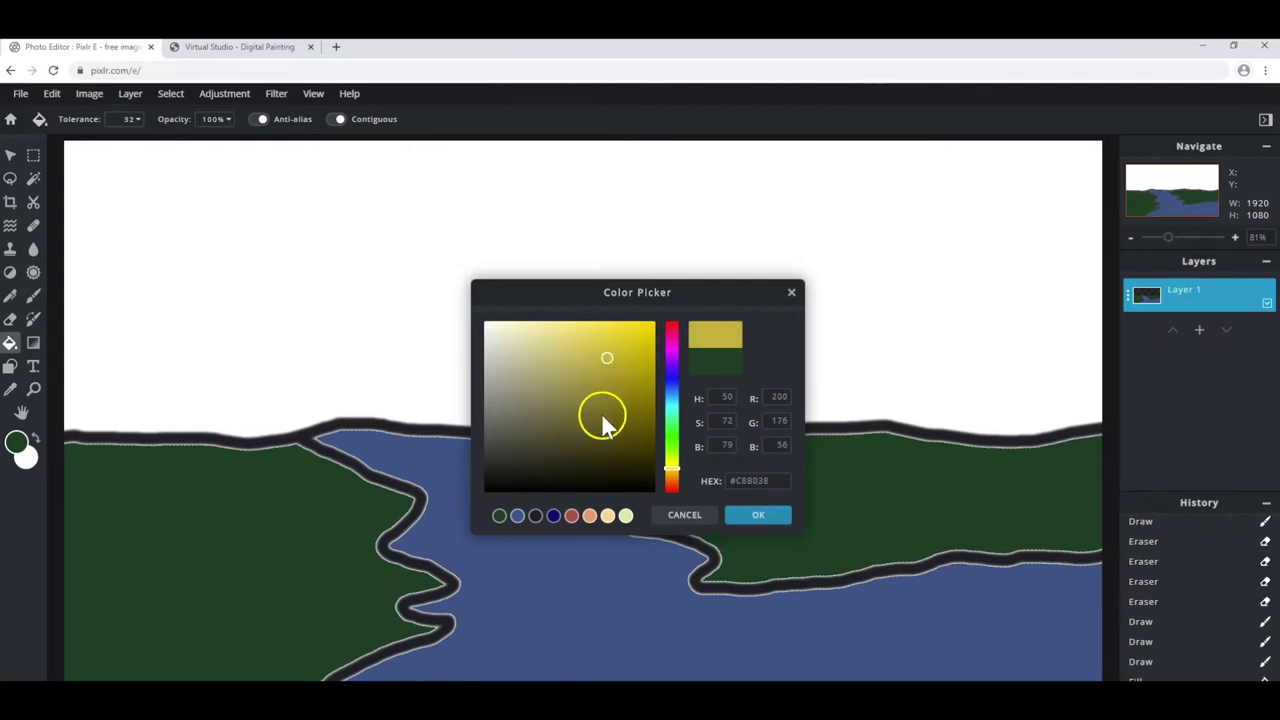
pyautogui.click(740, 515)
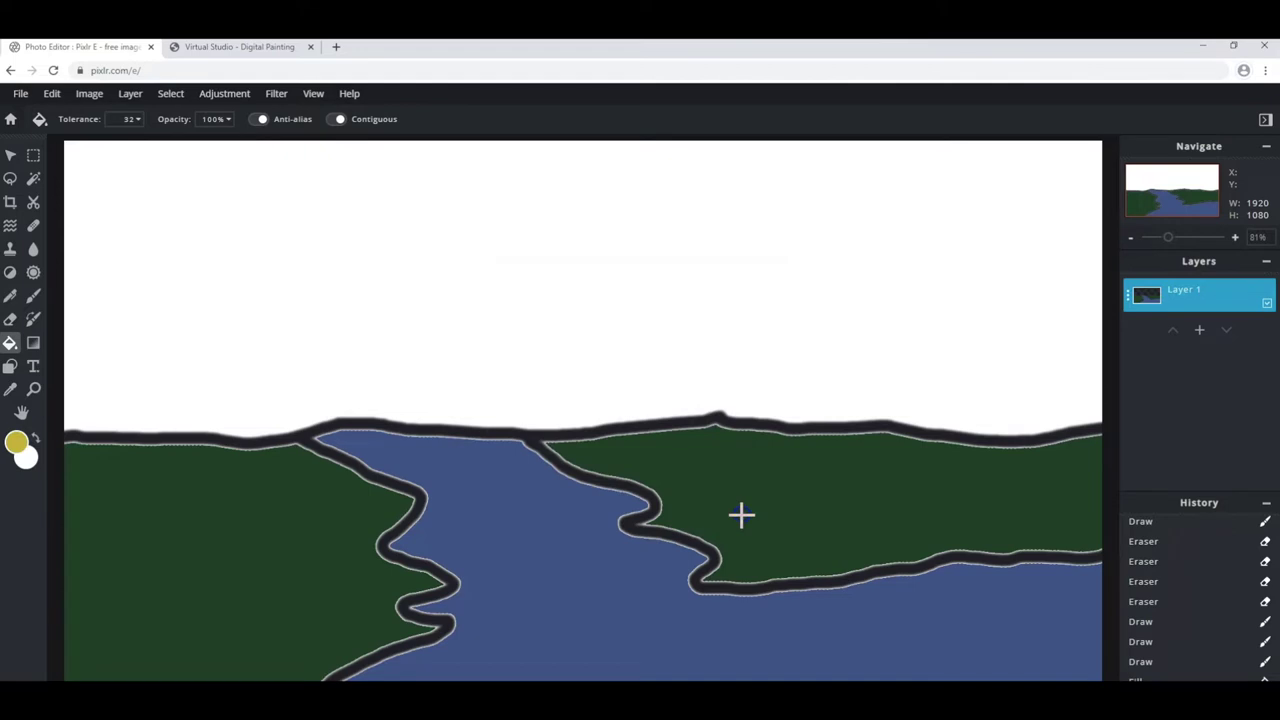
pyautogui.click(429, 307)
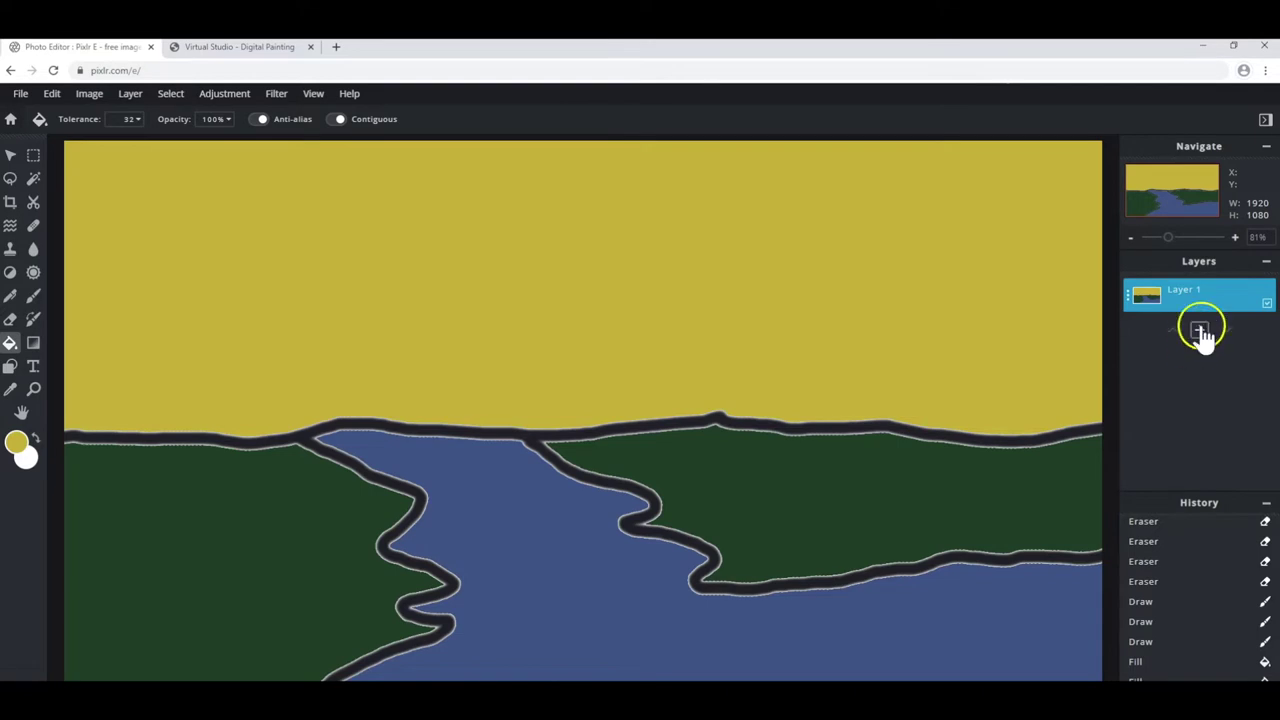
# Add an empty Layer 2 above the landscape to hold the trees.
pyautogui.click(1199, 331)
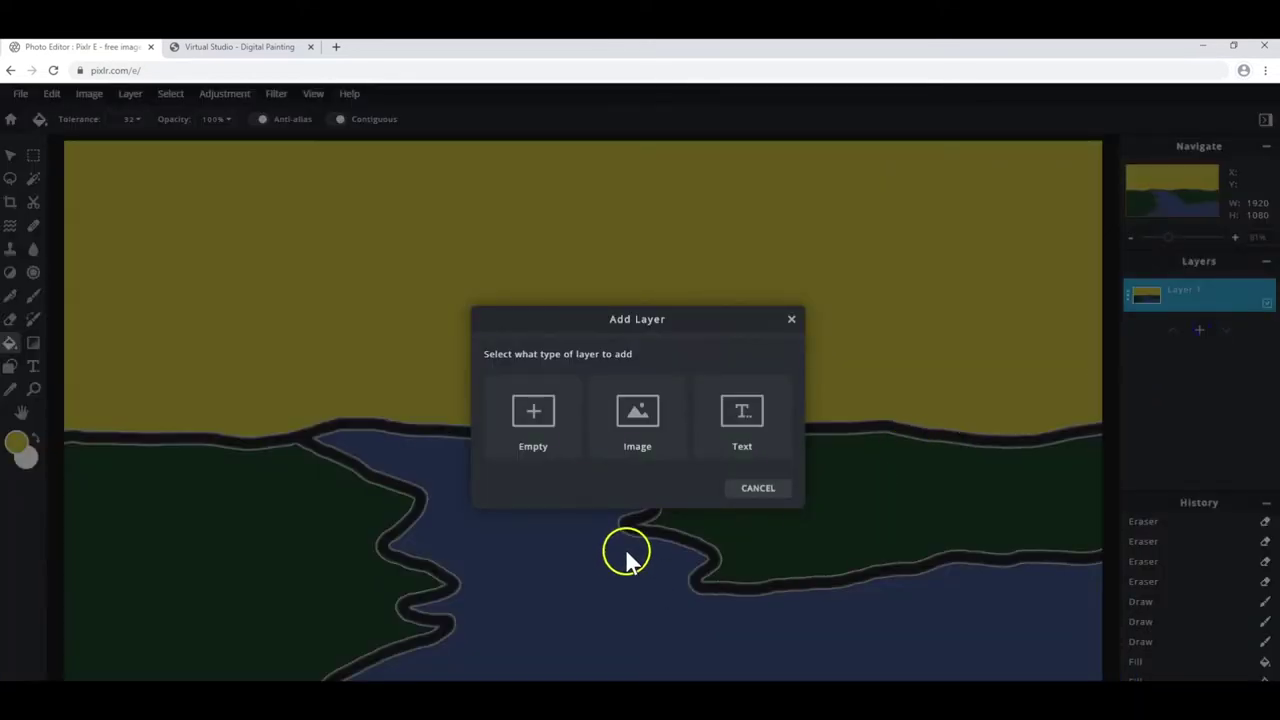
pyautogui.click(547, 437)
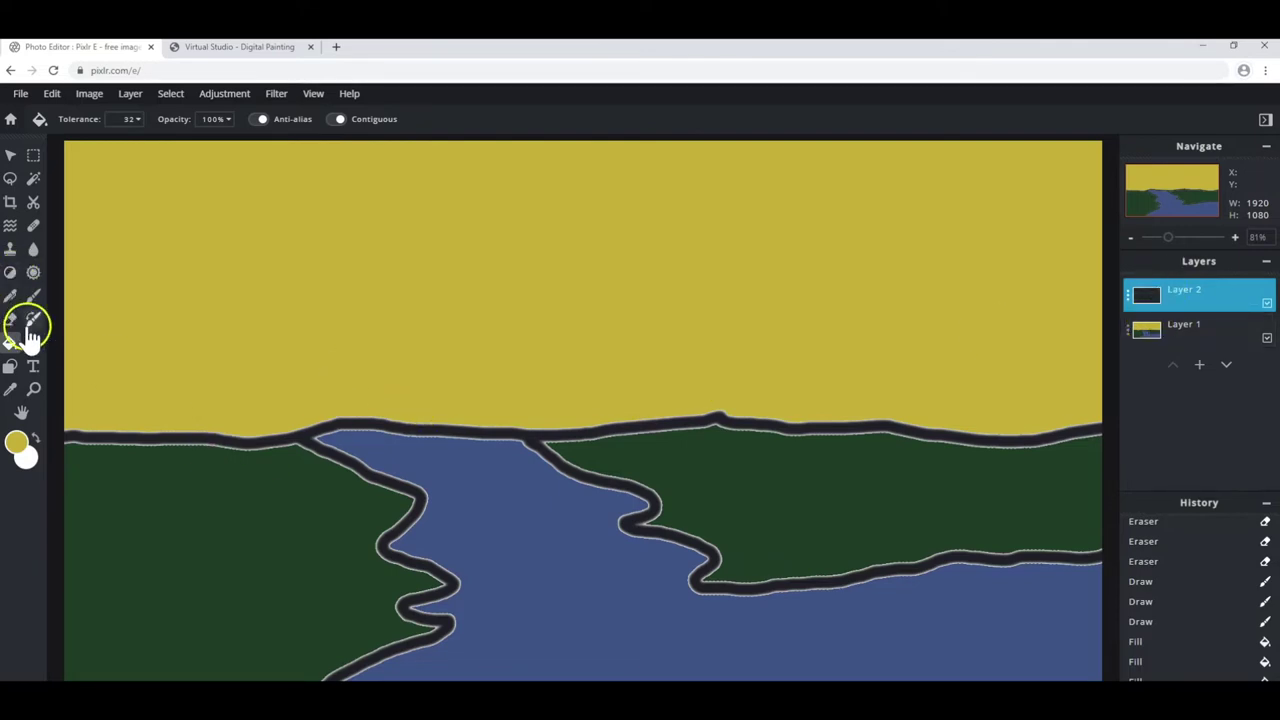
pyautogui.click(33, 295)
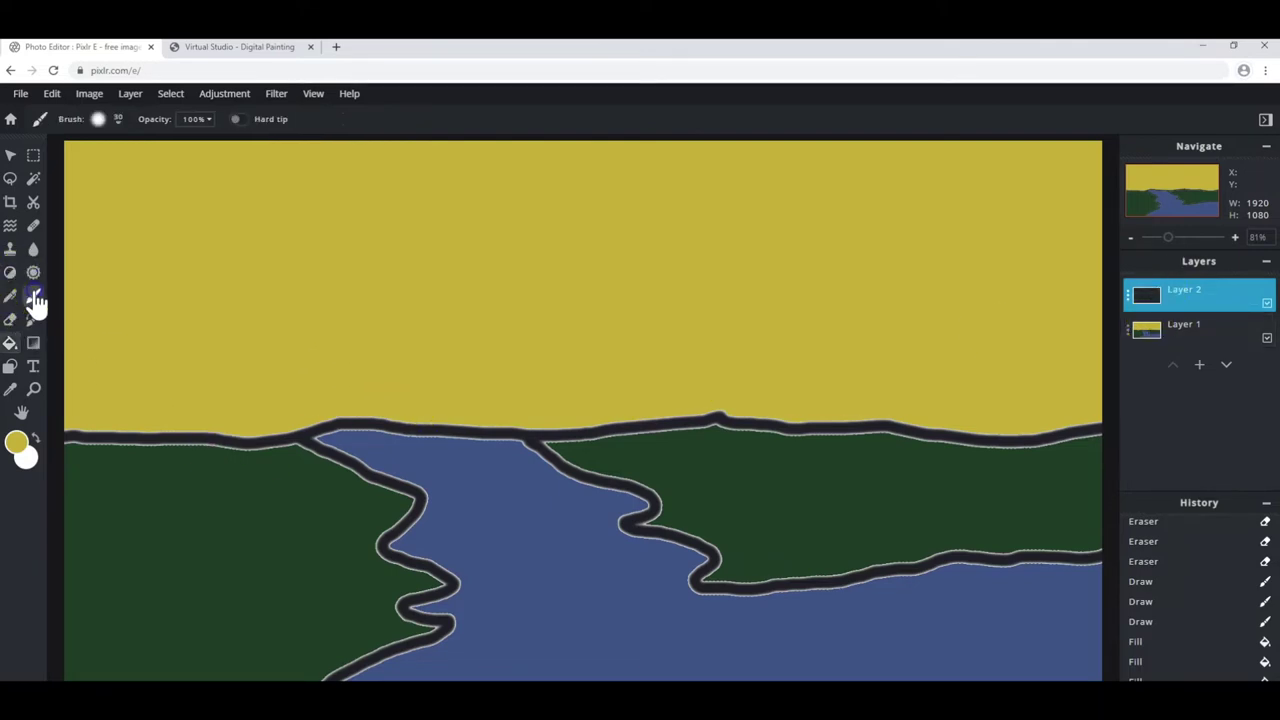
# Make black the painting colour by setting it as secondary and swapping colours.
pyautogui.click(25, 455)
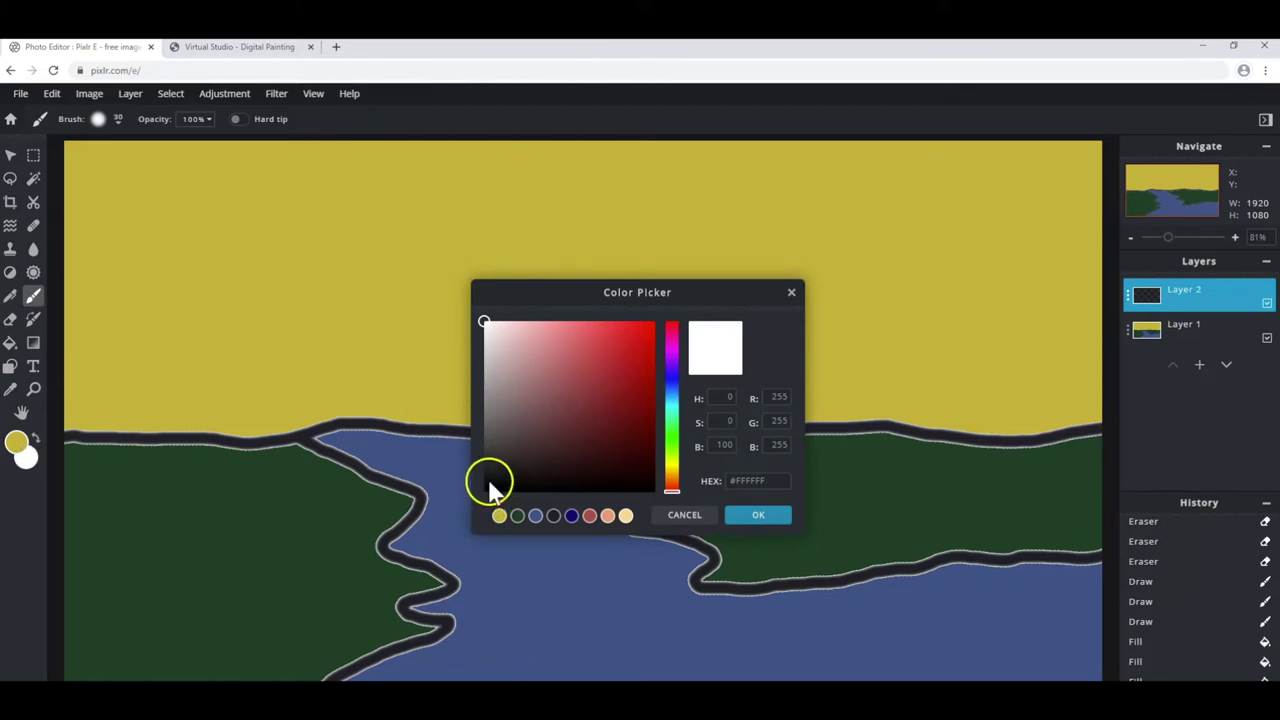
pyautogui.click(489, 487)
pyautogui.click(752, 516)
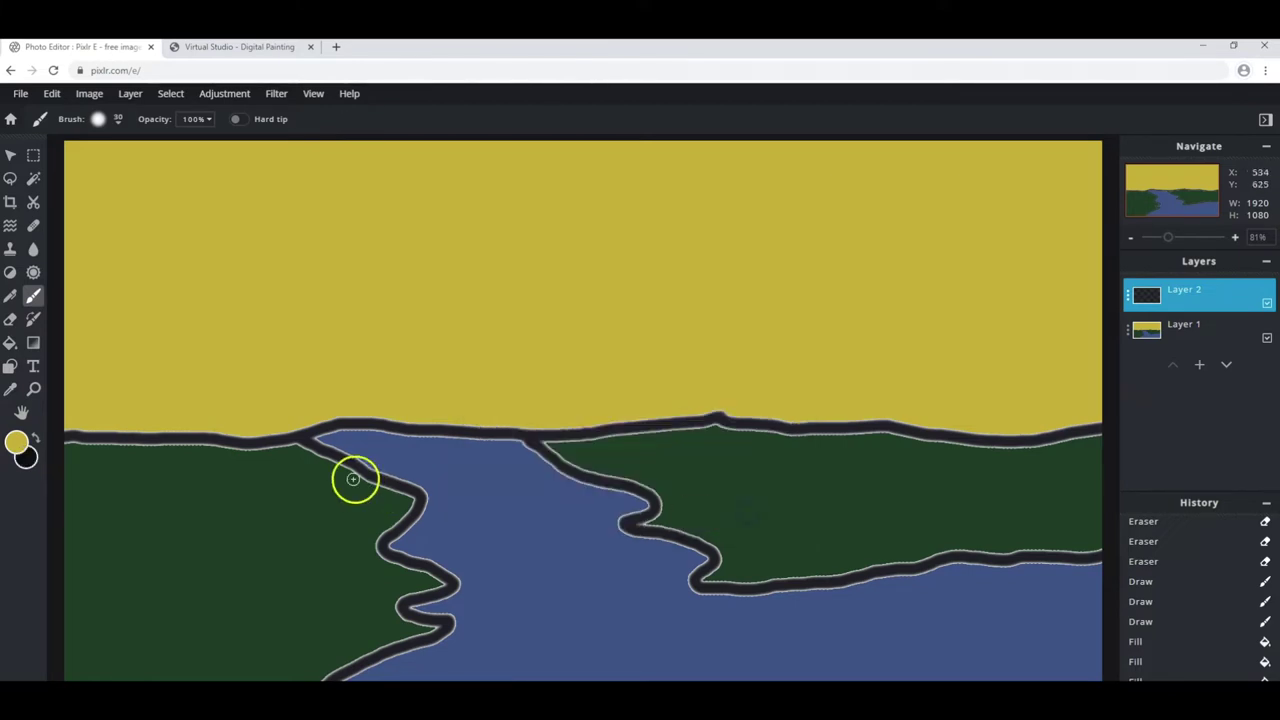
pyautogui.click(36, 440)
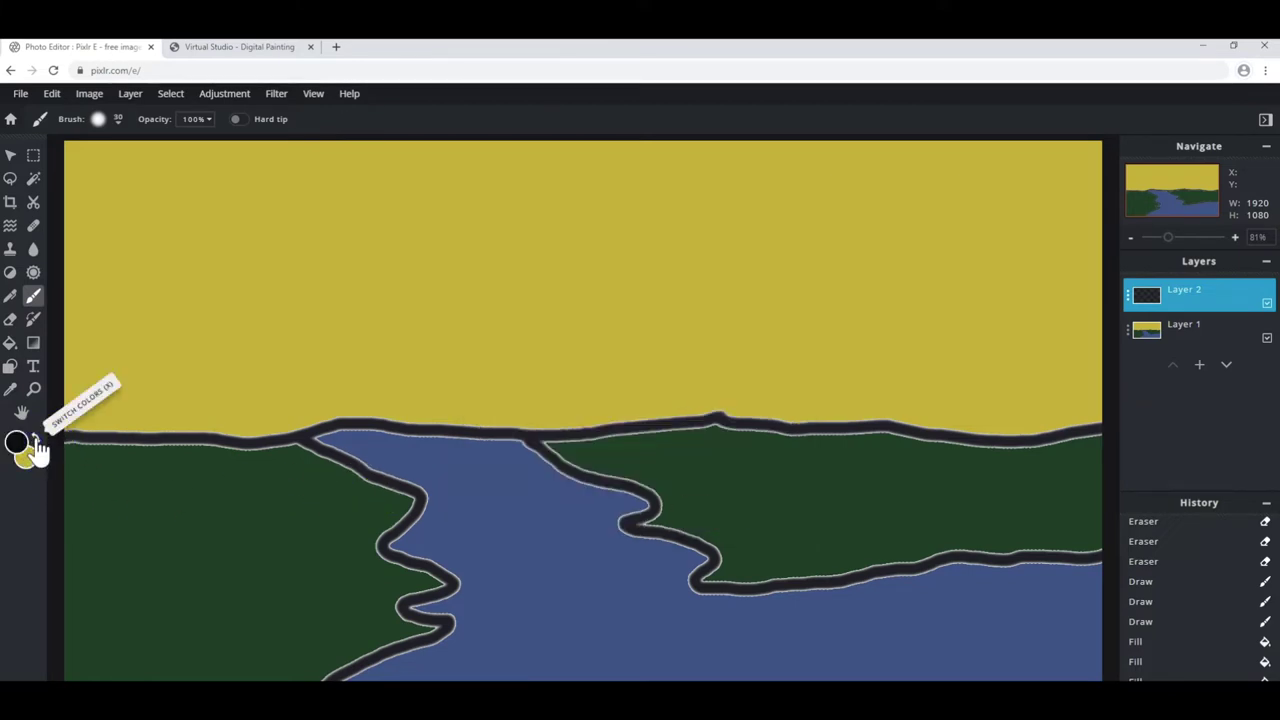
pyautogui.click(20, 446)
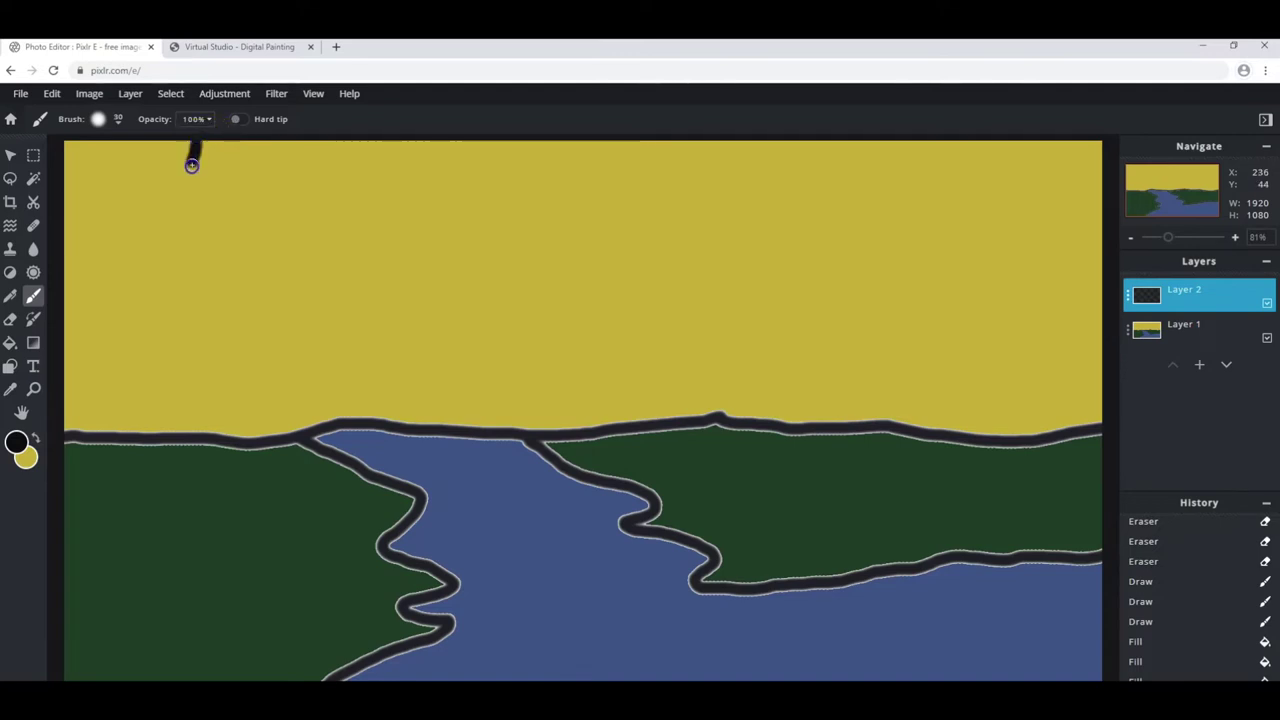
# Paint the black tree trunk and its top branches on Layer 2.
pyautogui.moveTo(186, 261); pyautogui.dragTo(191, 348)
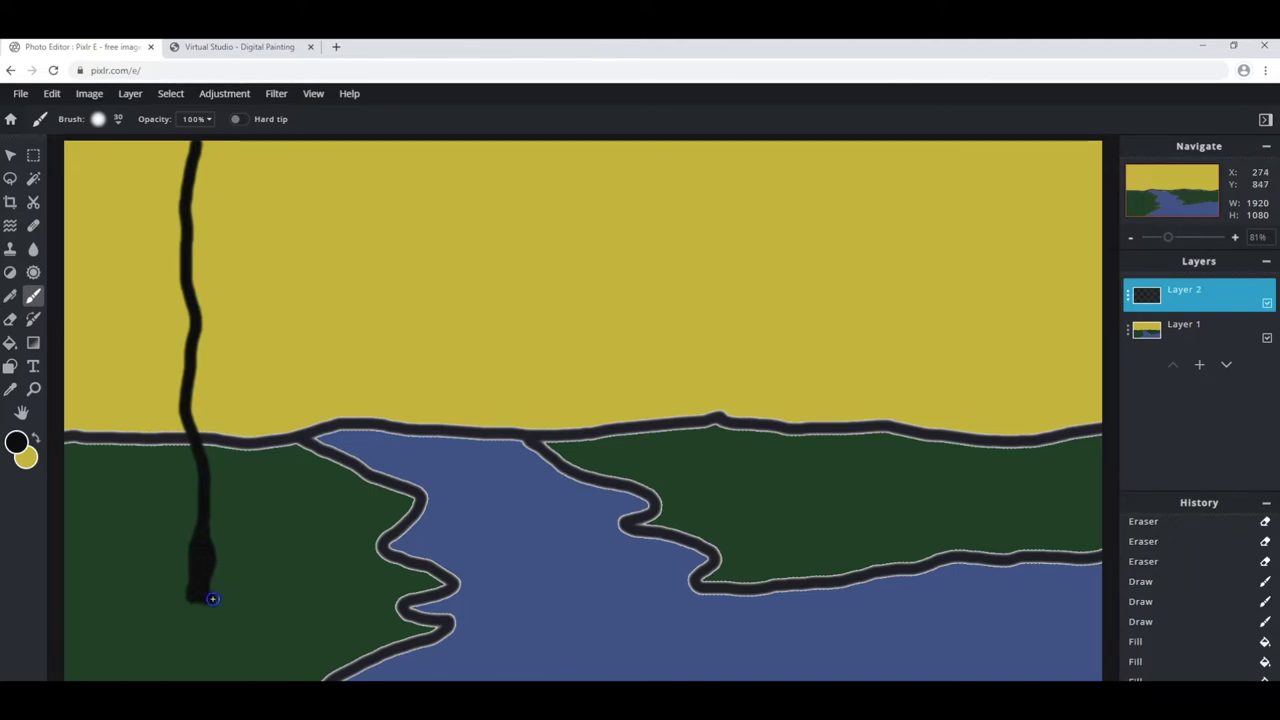
pyautogui.moveTo(211, 575); pyautogui.dragTo(214, 514)
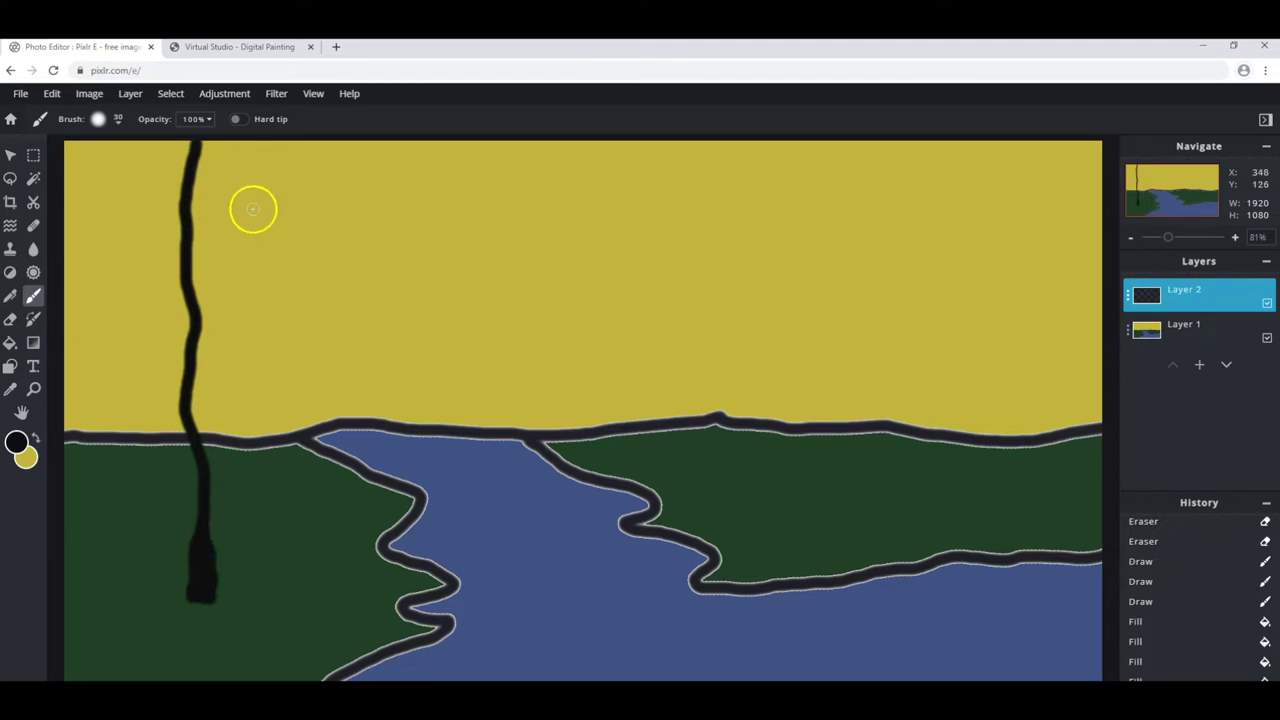
pyautogui.moveTo(226, 157)
pyautogui.mouseDown()
pyautogui.moveTo(186, 157)
pyautogui.moveTo(186, 143)
pyautogui.moveTo(186, 183)
pyautogui.moveTo(152, 160)
pyautogui.mouseUp()
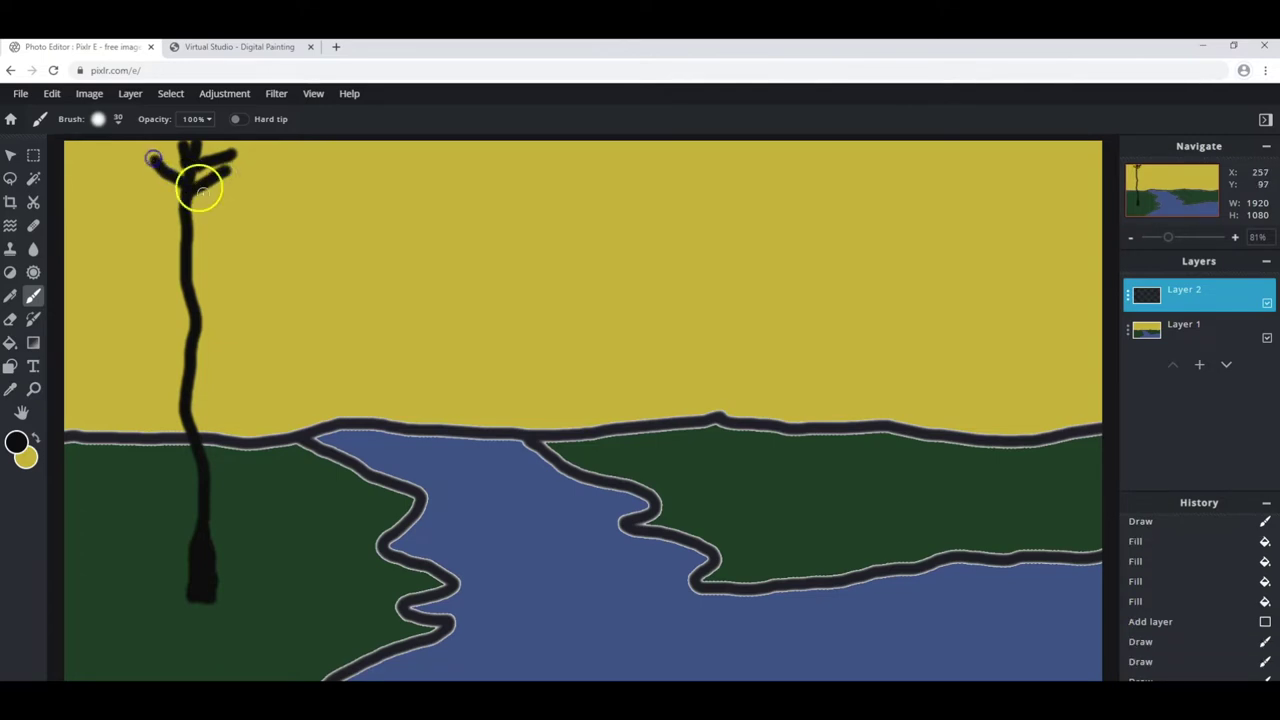
pyautogui.moveTo(198, 218); pyautogui.dragTo(273, 165)
pyautogui.moveTo(184, 214)
pyautogui.mouseDown()
pyautogui.moveTo(153, 195)
pyautogui.moveTo(299, 181)
pyautogui.mouseUp()
pyautogui.moveTo(143, 214); pyautogui.dragTo(116, 200)
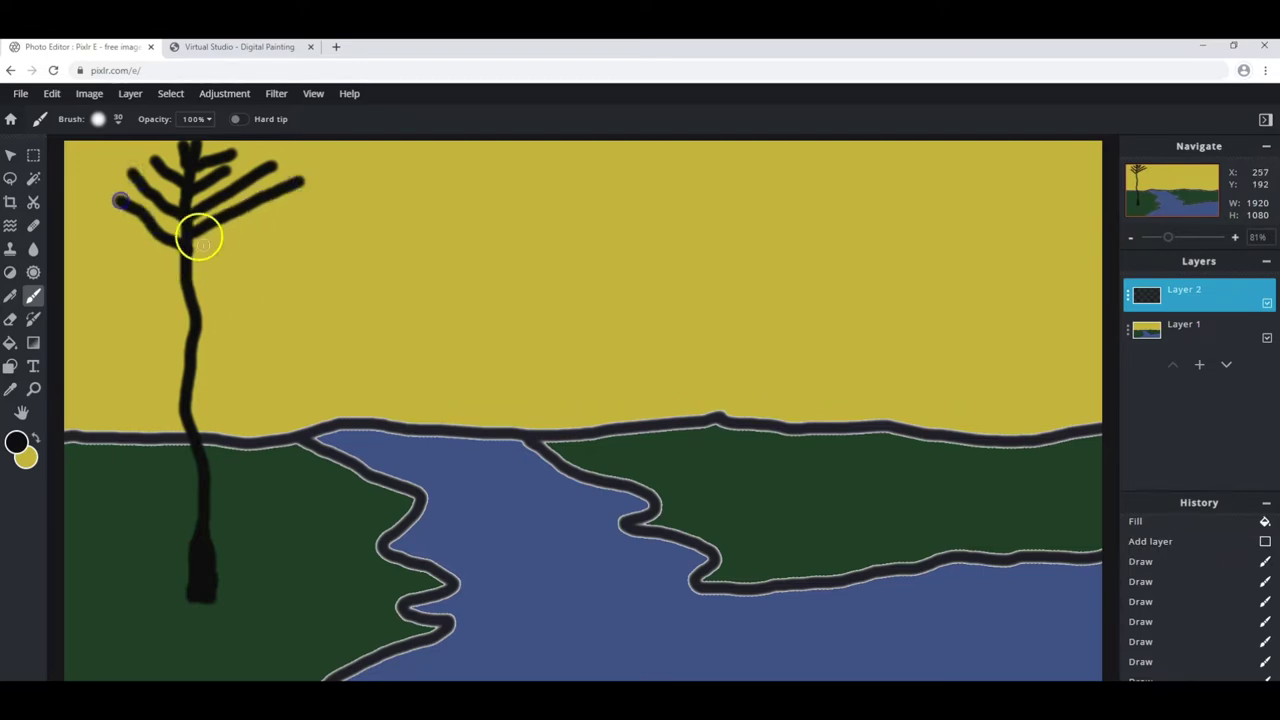
pyautogui.moveTo(197, 263); pyautogui.dragTo(326, 206)
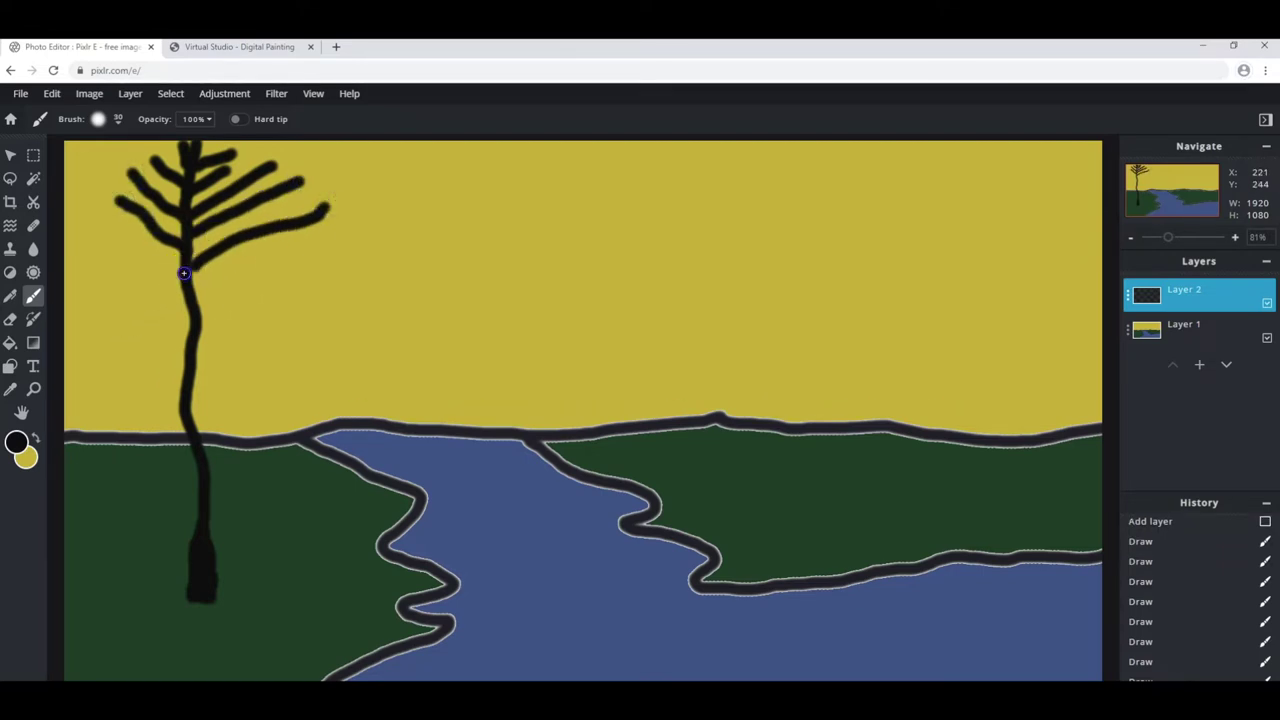
pyautogui.moveTo(128, 245); pyautogui.dragTo(116, 240)
# Add middle and lower side branches on both sides of the trunk down to the base.
pyautogui.moveTo(201, 300)
pyautogui.mouseDown()
pyautogui.moveTo(293, 243)
pyautogui.moveTo(117, 294)
pyautogui.mouseUp()
pyautogui.moveTo(206, 329); pyautogui.dragTo(349, 293)
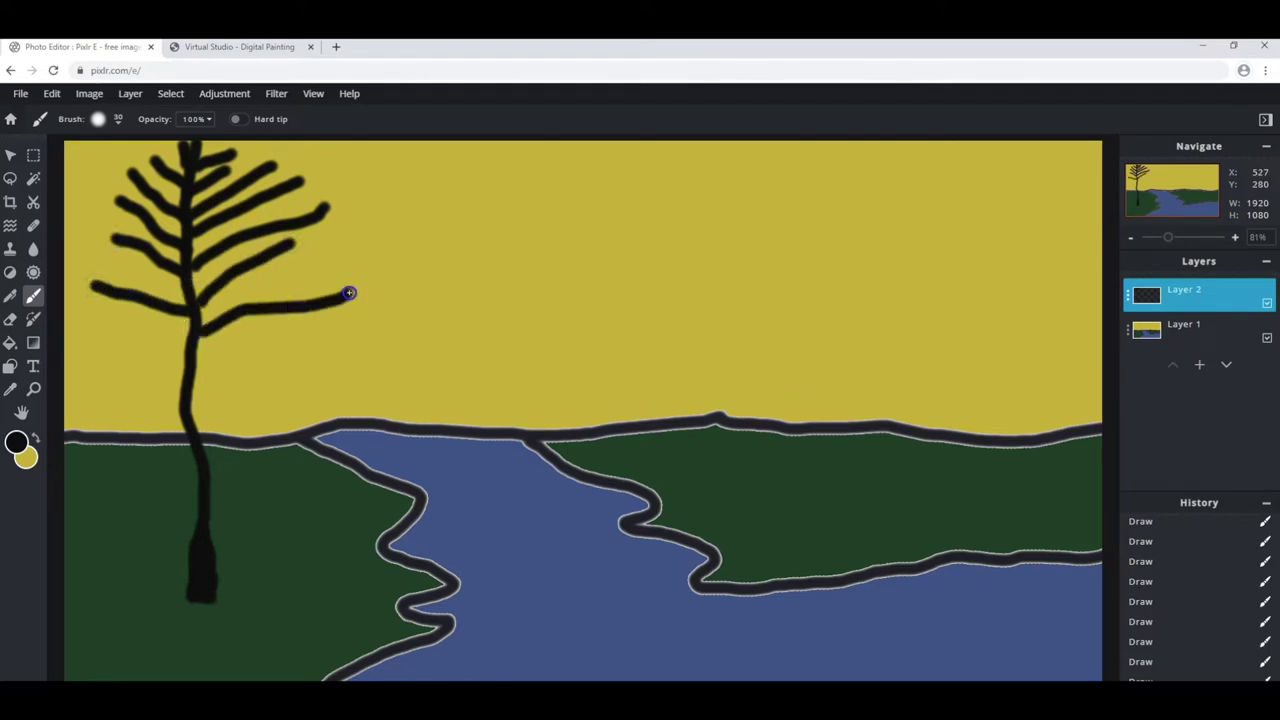
pyautogui.moveTo(189, 347); pyautogui.dragTo(94, 329)
pyautogui.moveTo(187, 358); pyautogui.dragTo(280, 342)
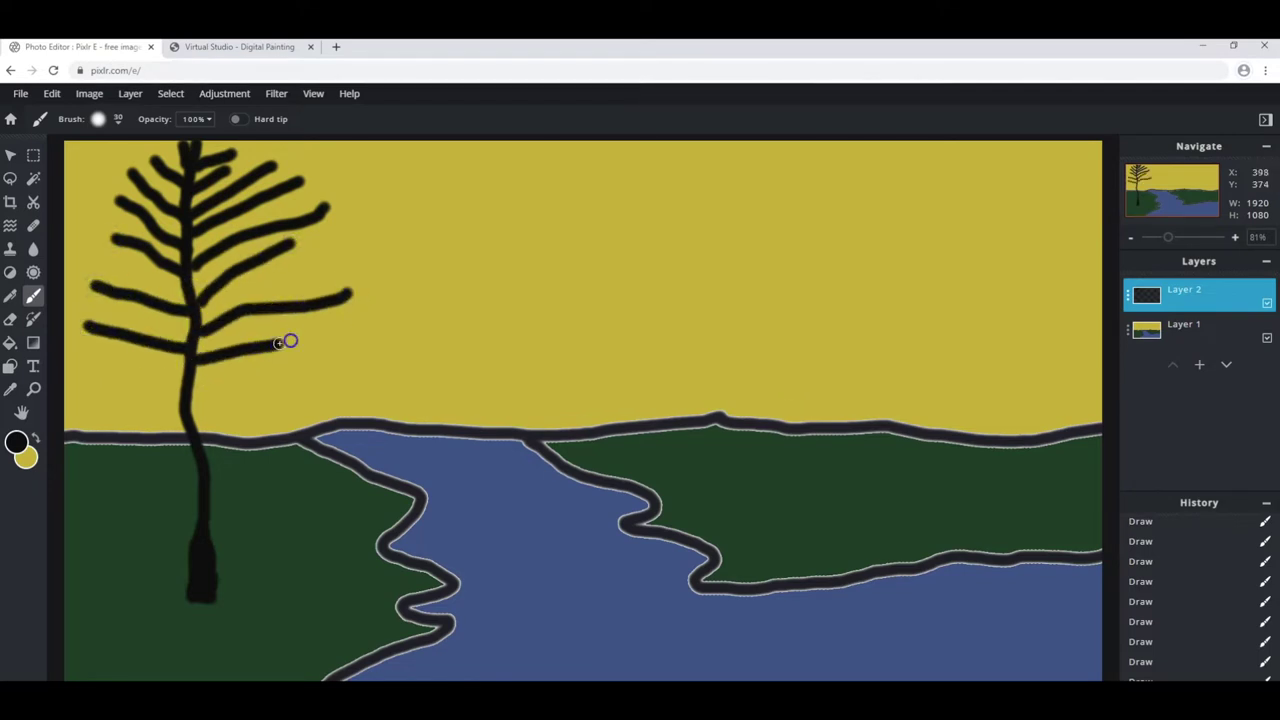
pyautogui.moveTo(184, 373); pyautogui.dragTo(82, 364)
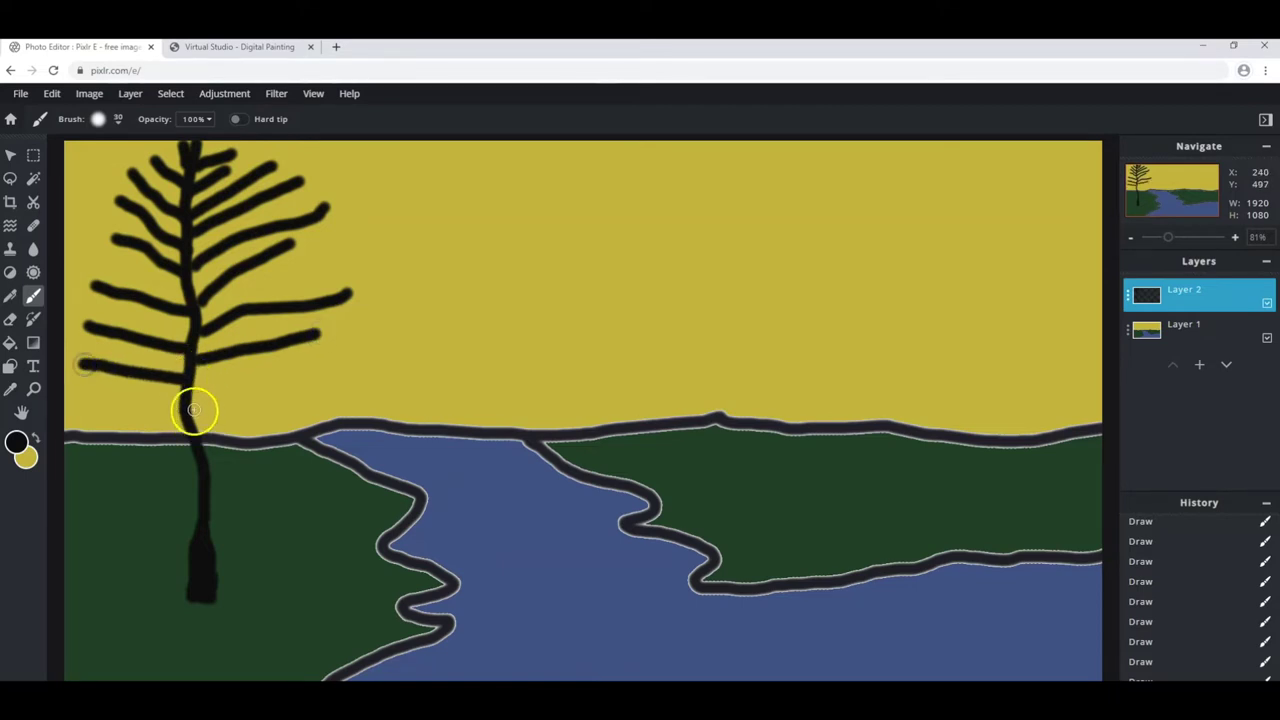
pyautogui.moveTo(194, 404); pyautogui.dragTo(283, 368)
pyautogui.moveTo(202, 407); pyautogui.dragTo(72, 393)
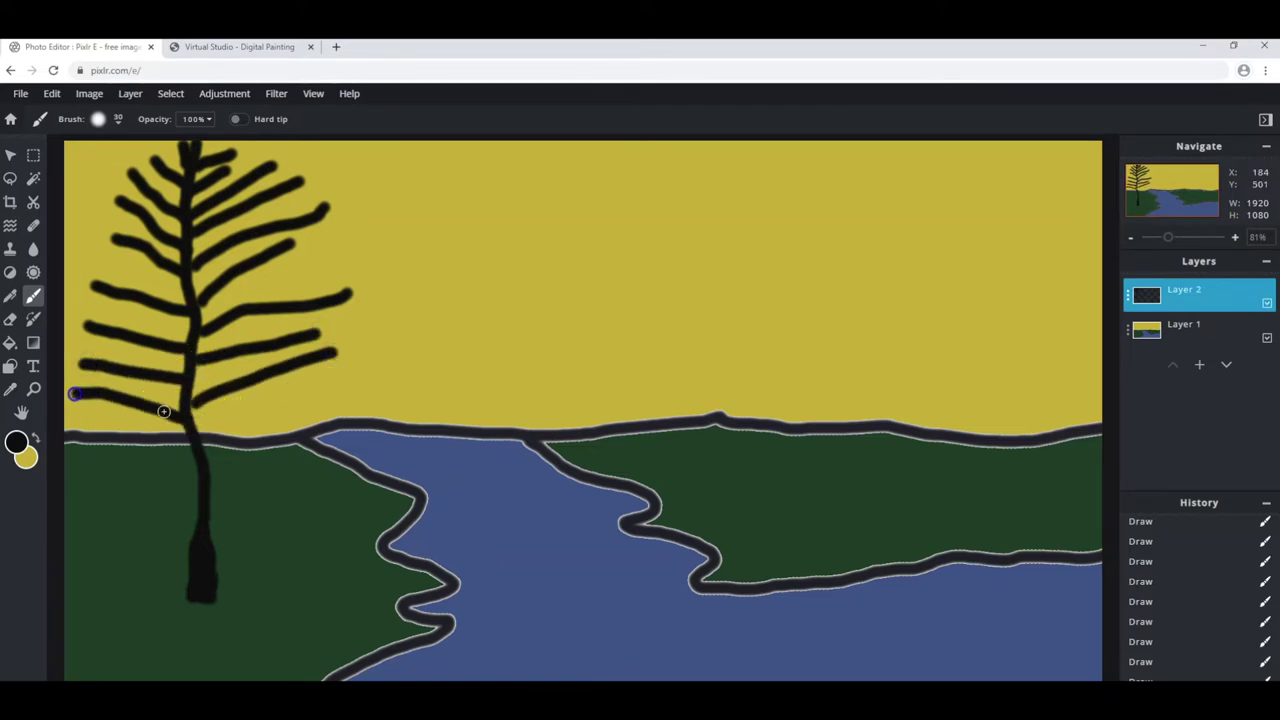
pyautogui.moveTo(197, 434); pyautogui.dragTo(333, 385)
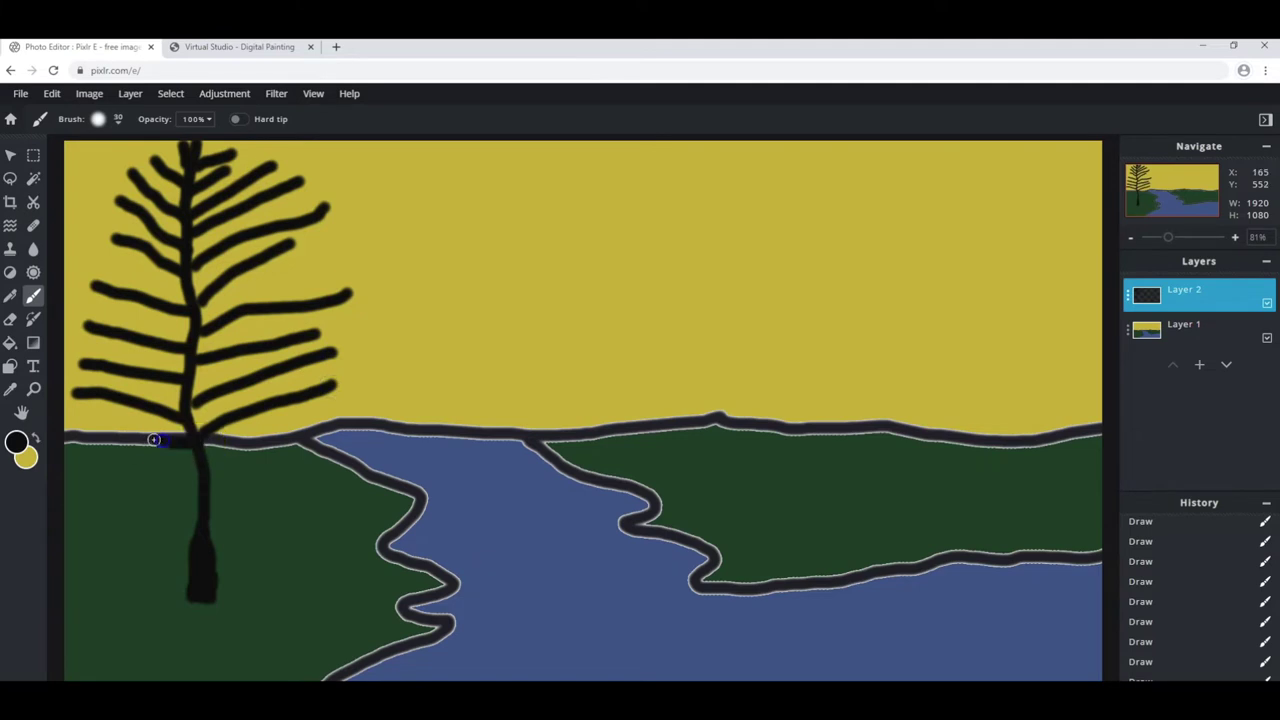
pyautogui.moveTo(207, 458)
pyautogui.mouseDown()
pyautogui.moveTo(320, 428)
pyautogui.moveTo(66, 479)
pyautogui.mouseUp()
pyautogui.moveTo(213, 484); pyautogui.dragTo(318, 458)
pyautogui.moveTo(202, 487); pyautogui.dragTo(88, 510)
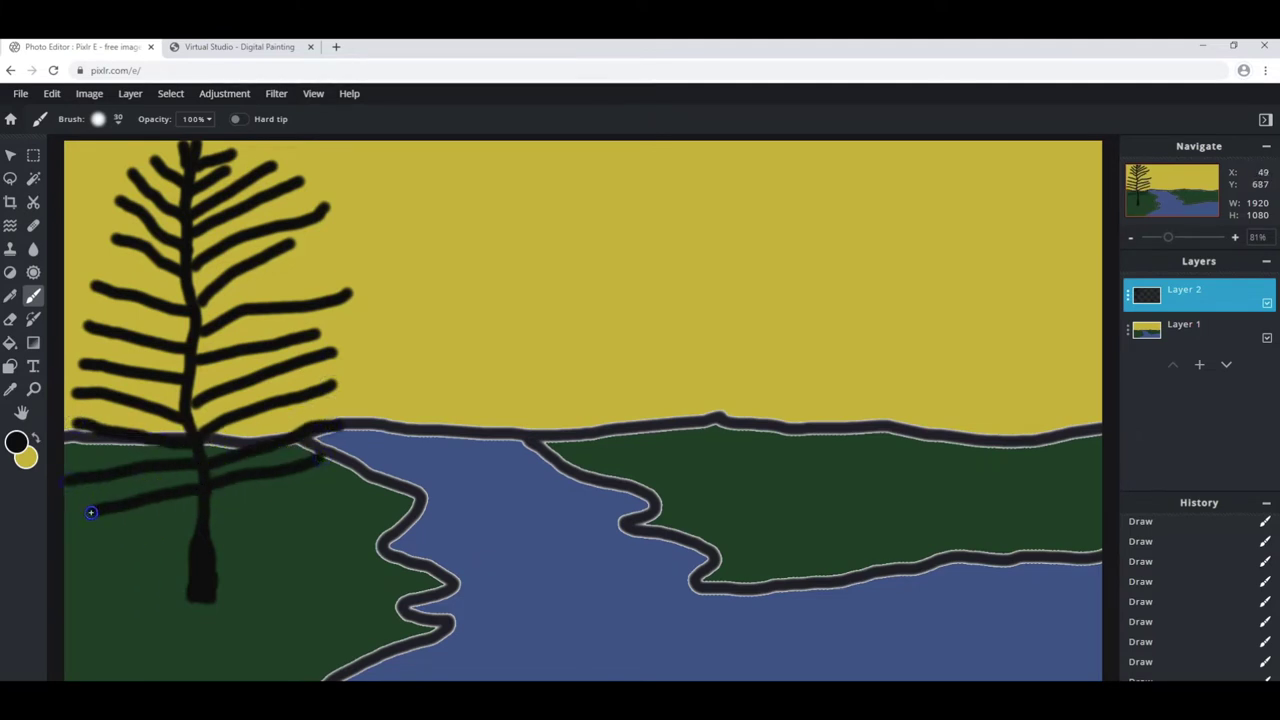
pyautogui.moveTo(208, 494); pyautogui.dragTo(307, 503)
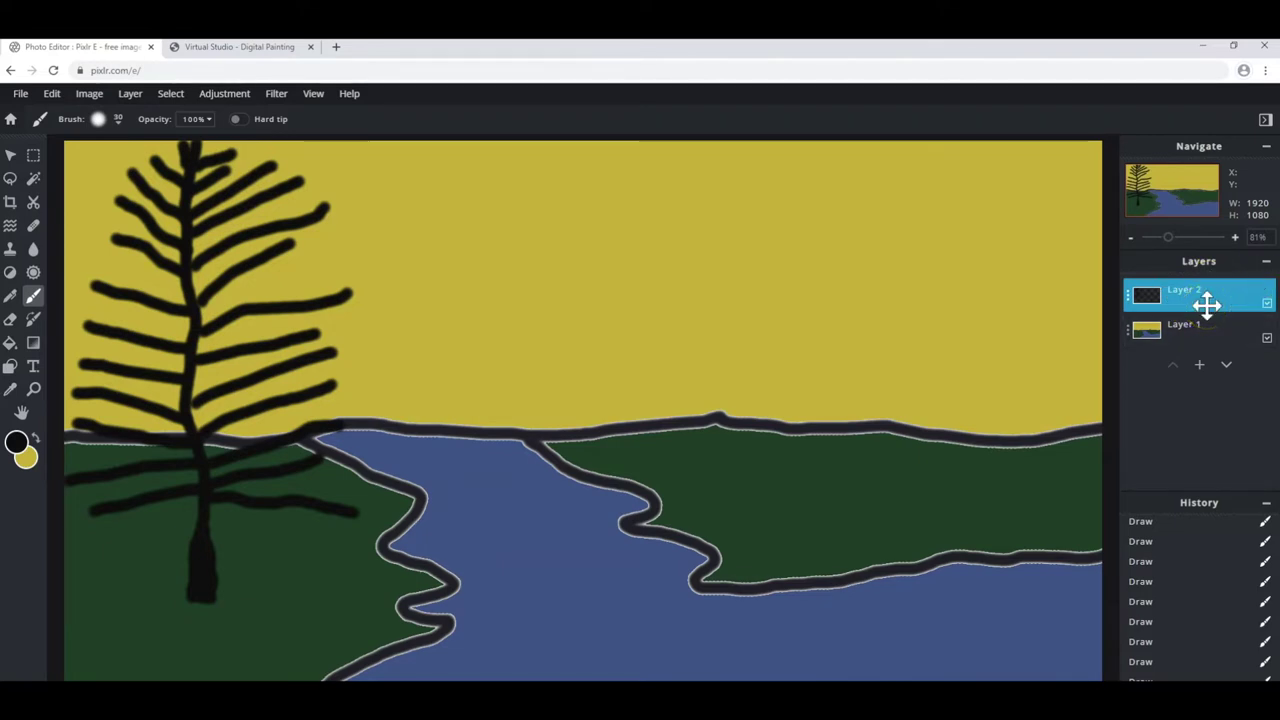
# Reposition the pine tree on Layer 2 toward the left edge of the scene.
pyautogui.click(1200, 322)
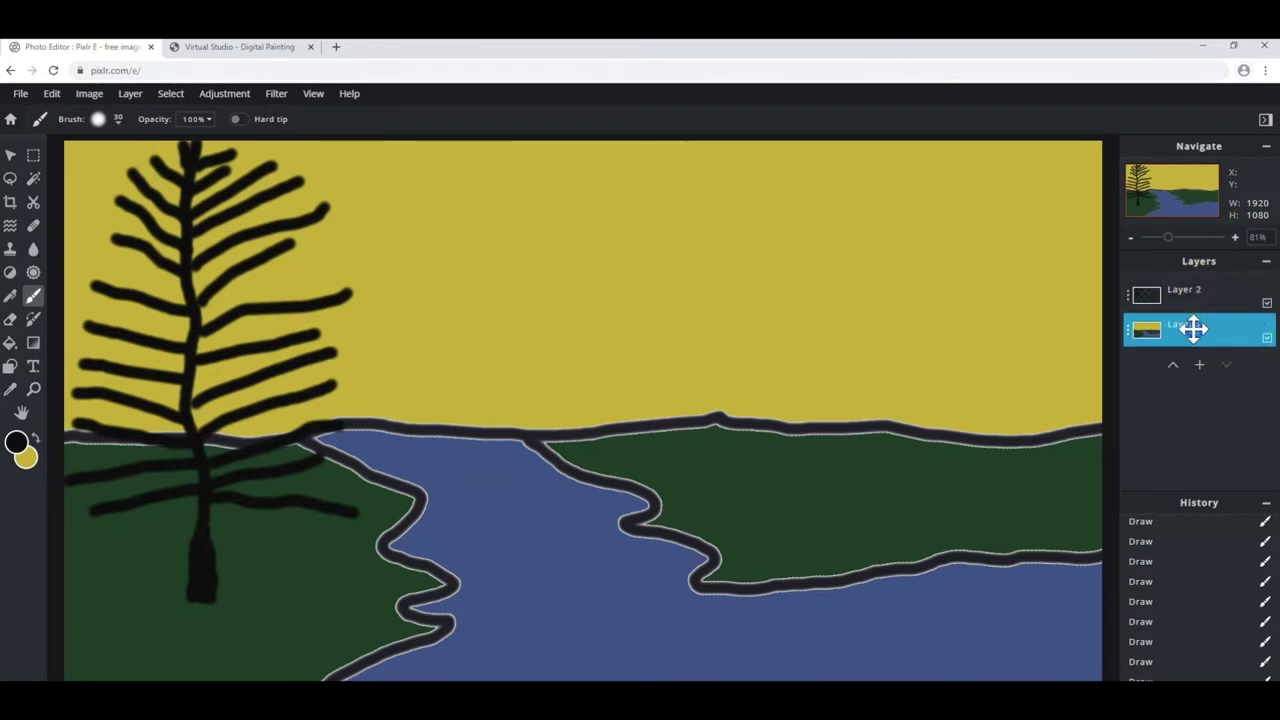
pyautogui.click(1195, 298)
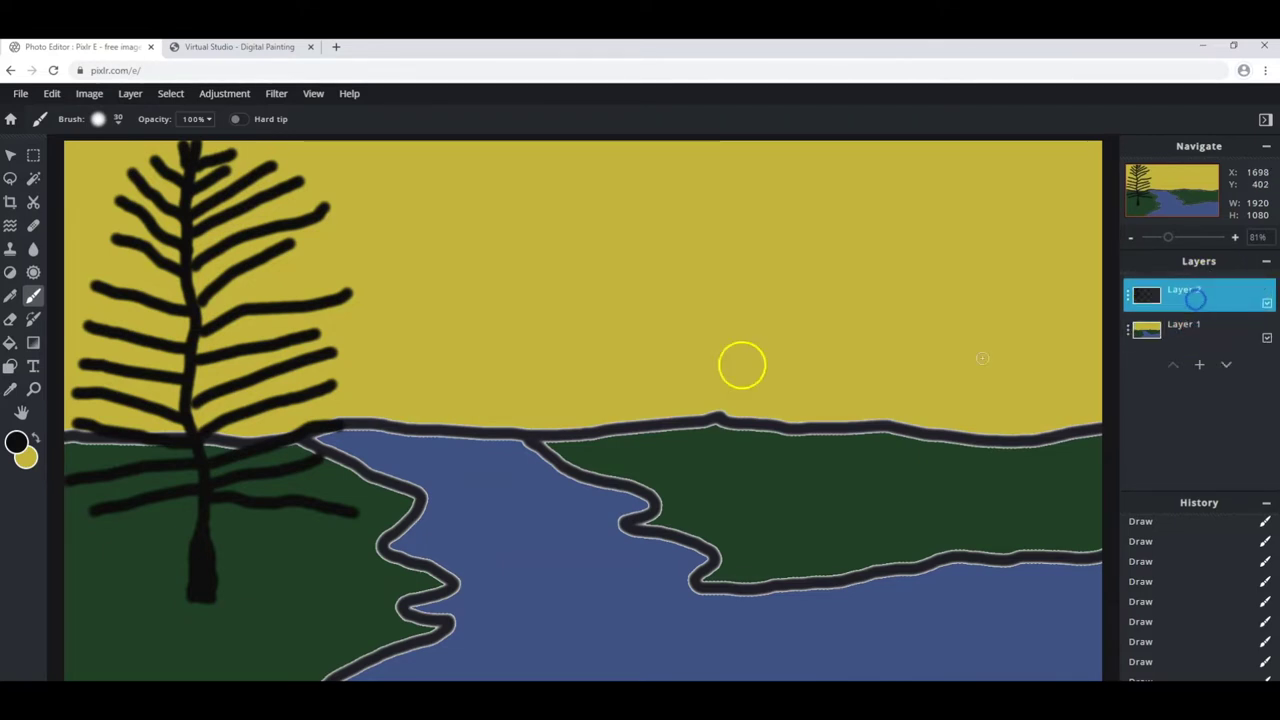
pyautogui.click(11, 160)
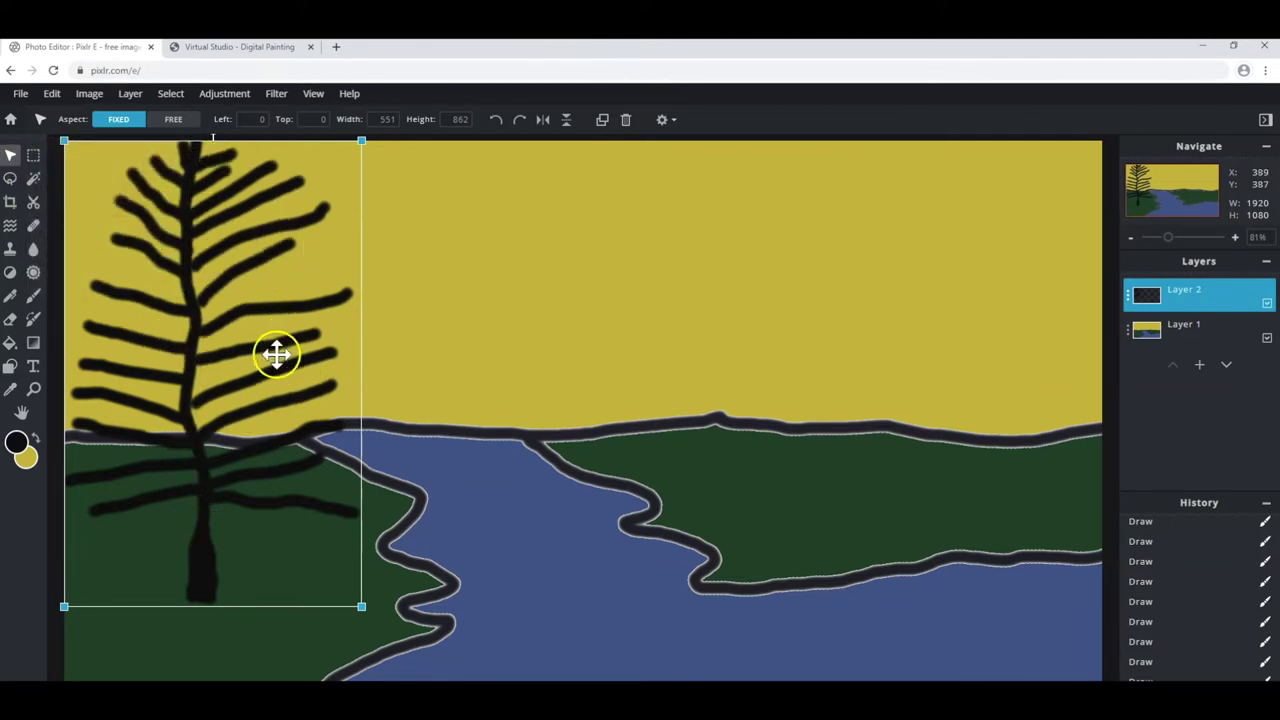
pyautogui.moveTo(197, 263)
pyautogui.mouseDown()
pyautogui.moveTo(245, 293)
pyautogui.moveTo(300, 294)
pyautogui.moveTo(195, 265)
pyautogui.moveTo(211, 249)
pyautogui.moveTo(203, 266)
pyautogui.moveTo(229, 254)
pyautogui.moveTo(247, 284)
pyautogui.moveTo(305, 290)
pyautogui.mouseUp()
pyautogui.moveTo(312, 286)
pyautogui.mouseDown()
pyautogui.moveTo(390, 261)
pyautogui.moveTo(905, 208)
pyautogui.moveTo(200, 270)
pyautogui.moveTo(201, 254)
pyautogui.mouseUp()
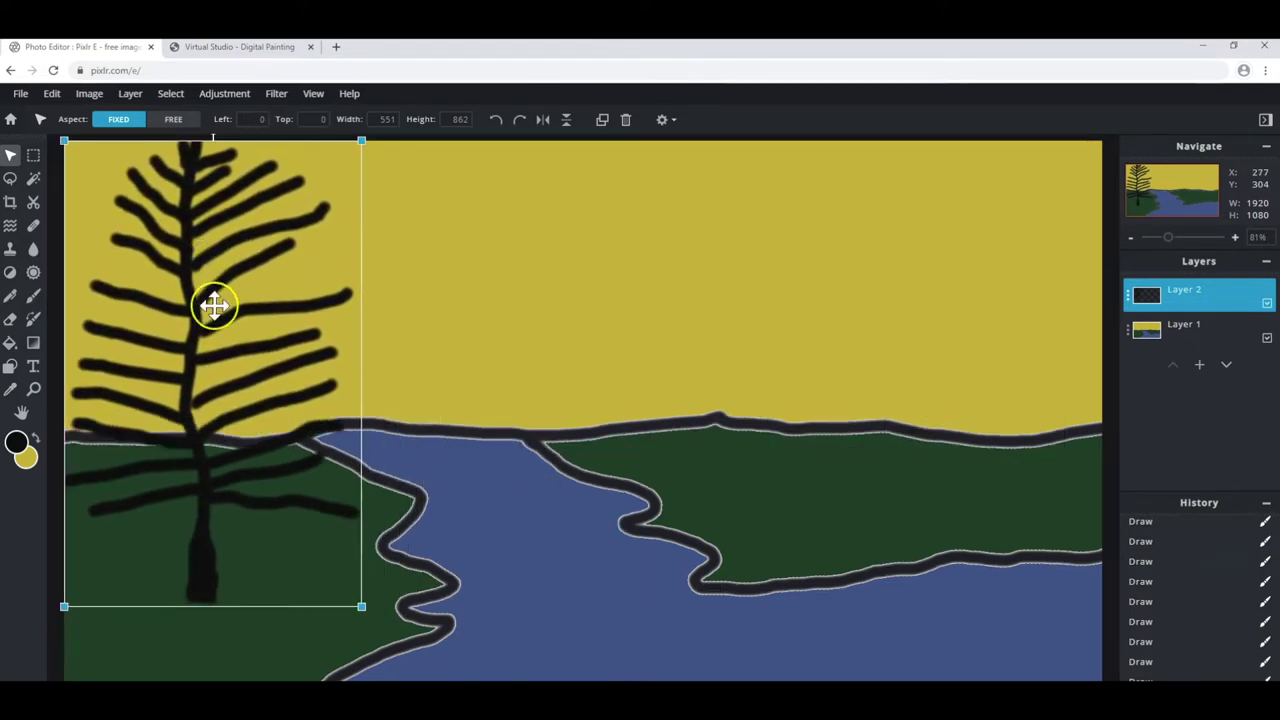
# Select Layer 2 and bring up its layer settings.
pyautogui.hotkey('ctrl', 'v')
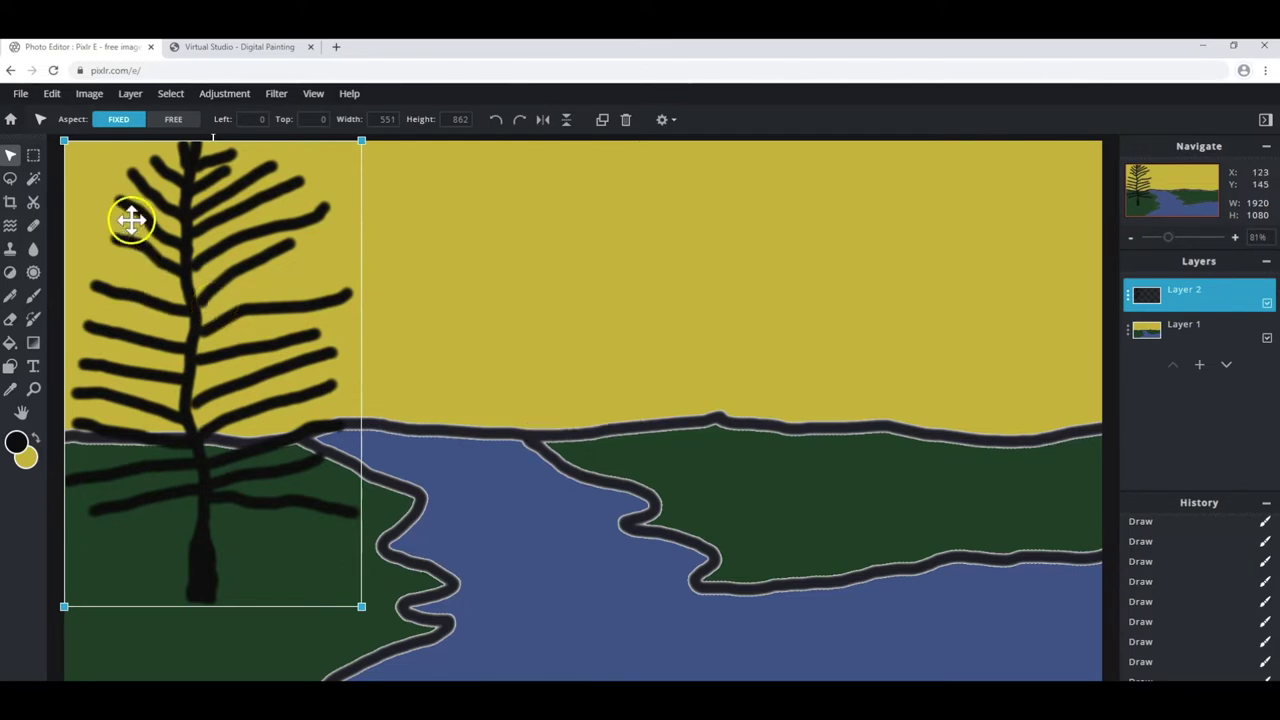
pyautogui.click(1170, 322)
pyautogui.moveTo(1168, 323); pyautogui.dragTo(1183, 296)
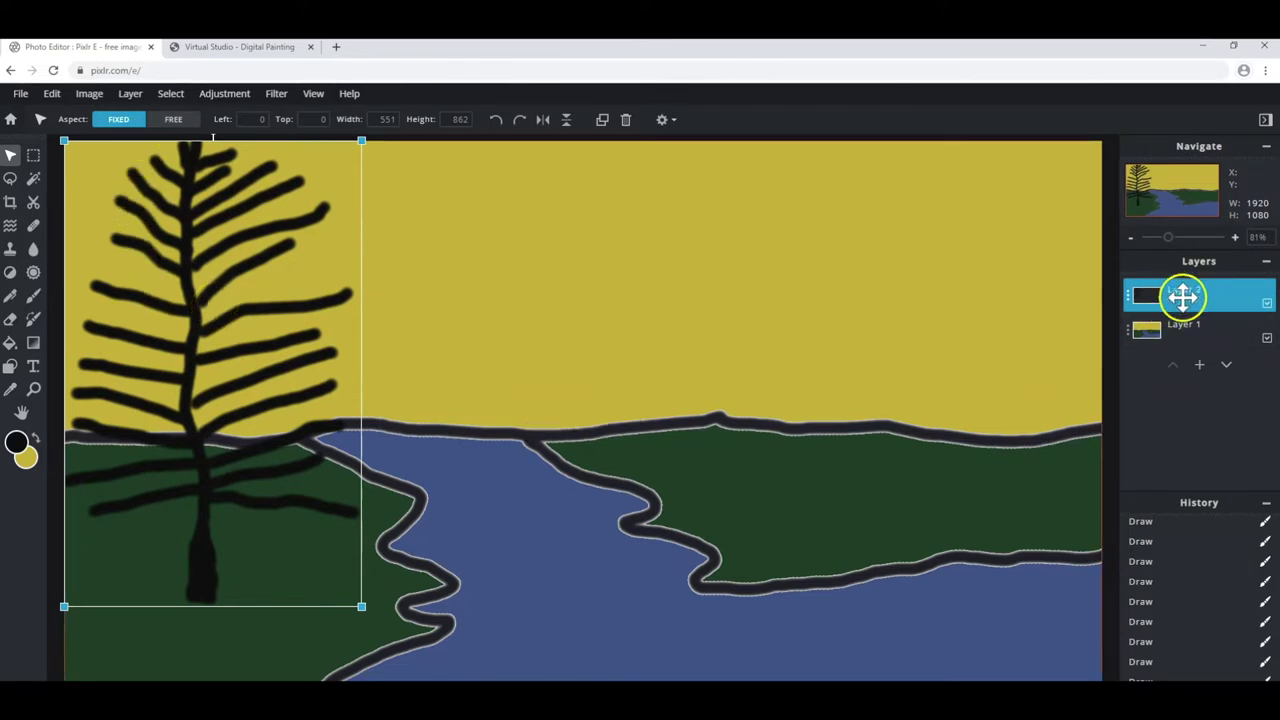
pyautogui.click(1183, 296)
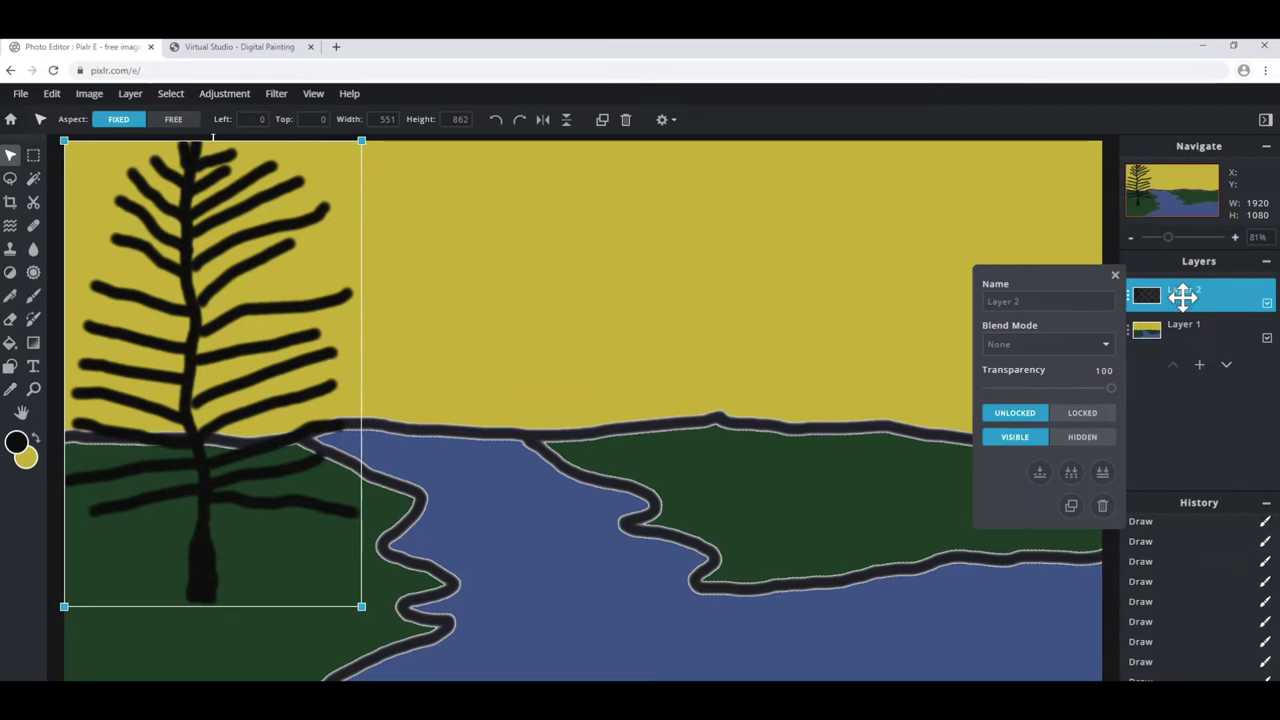
# Duplicate the tree layer, shrink the copy, and place it in the sky near the centre.
pyautogui.click(1070, 507)
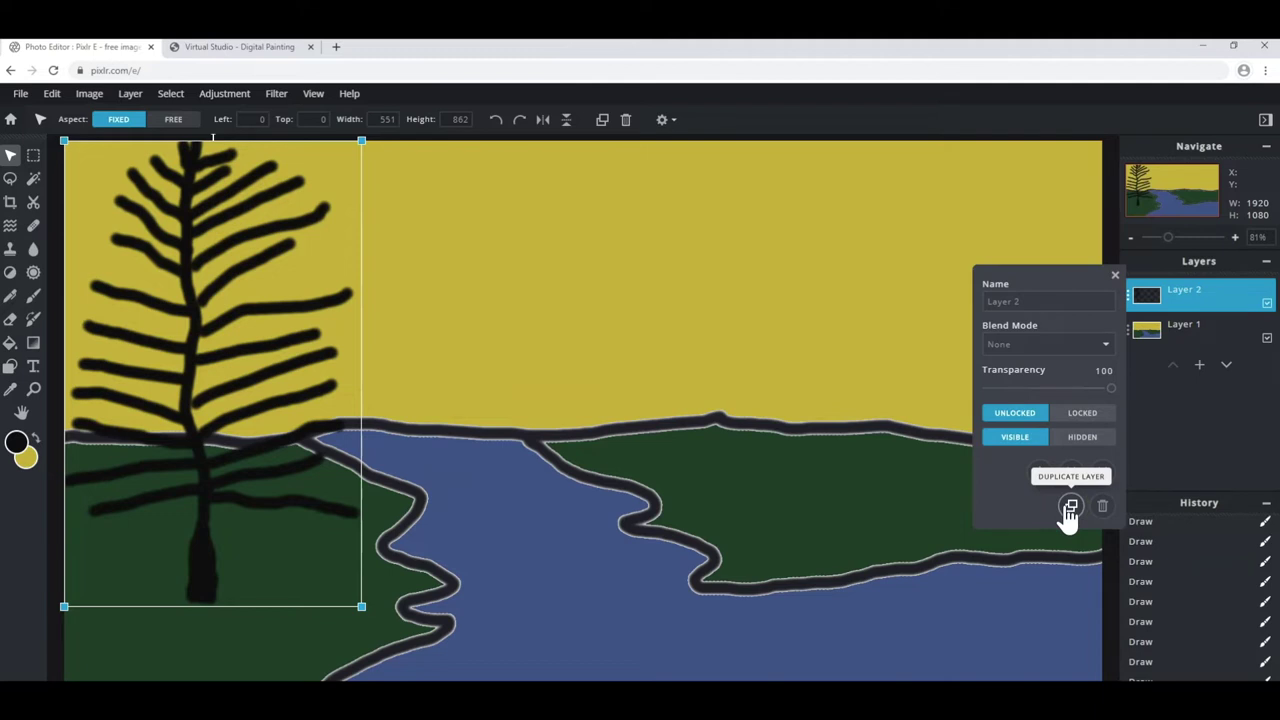
pyautogui.click(1070, 507)
pyautogui.moveTo(193, 408)
pyautogui.mouseDown()
pyautogui.moveTo(295, 413)
pyautogui.moveTo(677, 383)
pyautogui.moveTo(694, 357)
pyautogui.moveTo(676, 343)
pyautogui.moveTo(714, 463)
pyautogui.mouseUp()
pyautogui.moveTo(588, 193)
pyautogui.mouseDown()
pyautogui.moveTo(671, 314)
pyautogui.moveTo(727, 430)
pyautogui.mouseUp()
pyautogui.moveTo(774, 514)
pyautogui.mouseDown()
pyautogui.moveTo(688, 377)
pyautogui.moveTo(611, 351)
pyautogui.moveTo(571, 309)
pyautogui.moveTo(577, 334)
pyautogui.mouseUp()
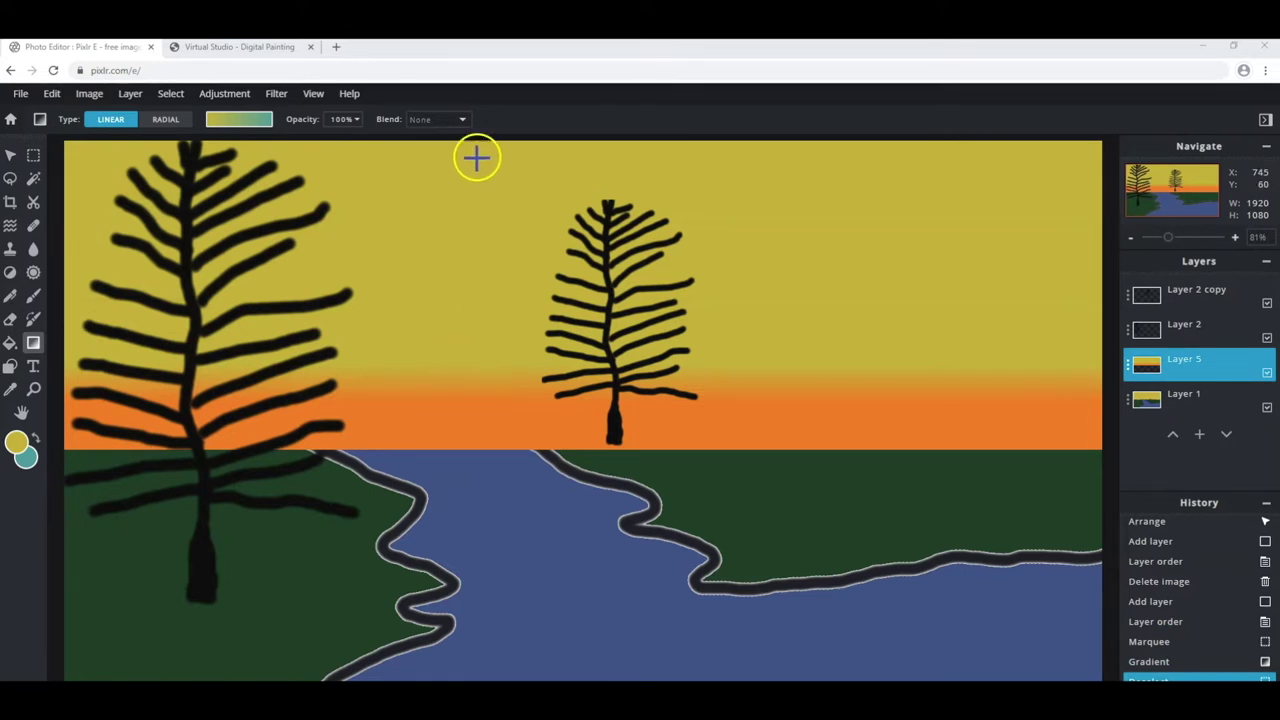
# Select the top sky band and fill it with a teal #356062 to yellow gradient.
pyautogui.click(33, 156)
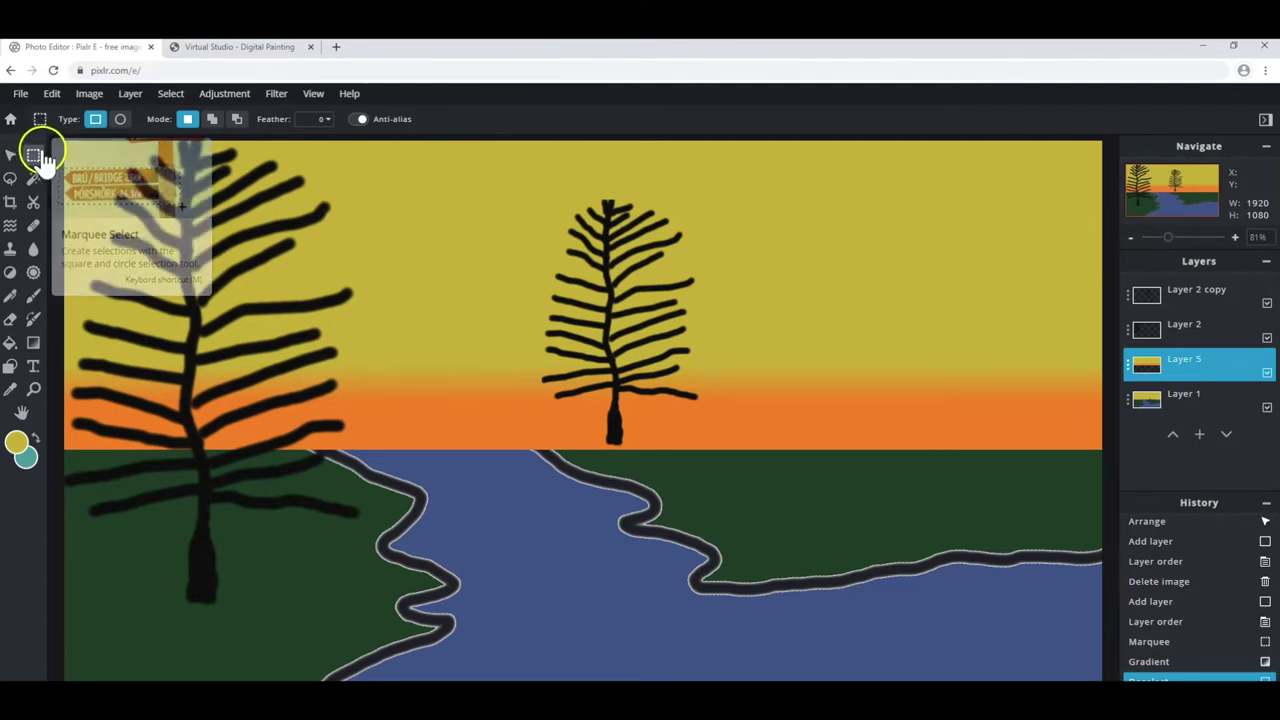
pyautogui.moveTo(58, 138)
pyautogui.mouseDown()
pyautogui.moveTo(744, 274)
pyautogui.moveTo(1083, 263)
pyautogui.moveTo(1108, 291)
pyautogui.mouseUp()
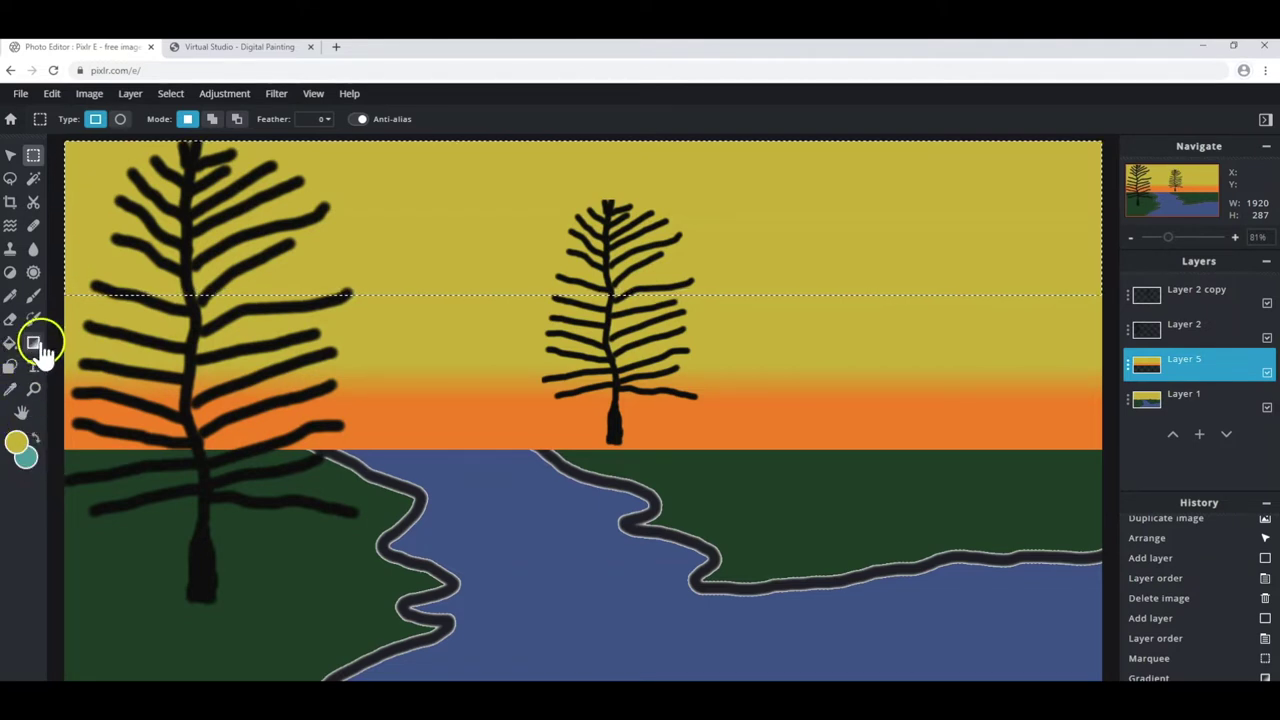
pyautogui.click(35, 344)
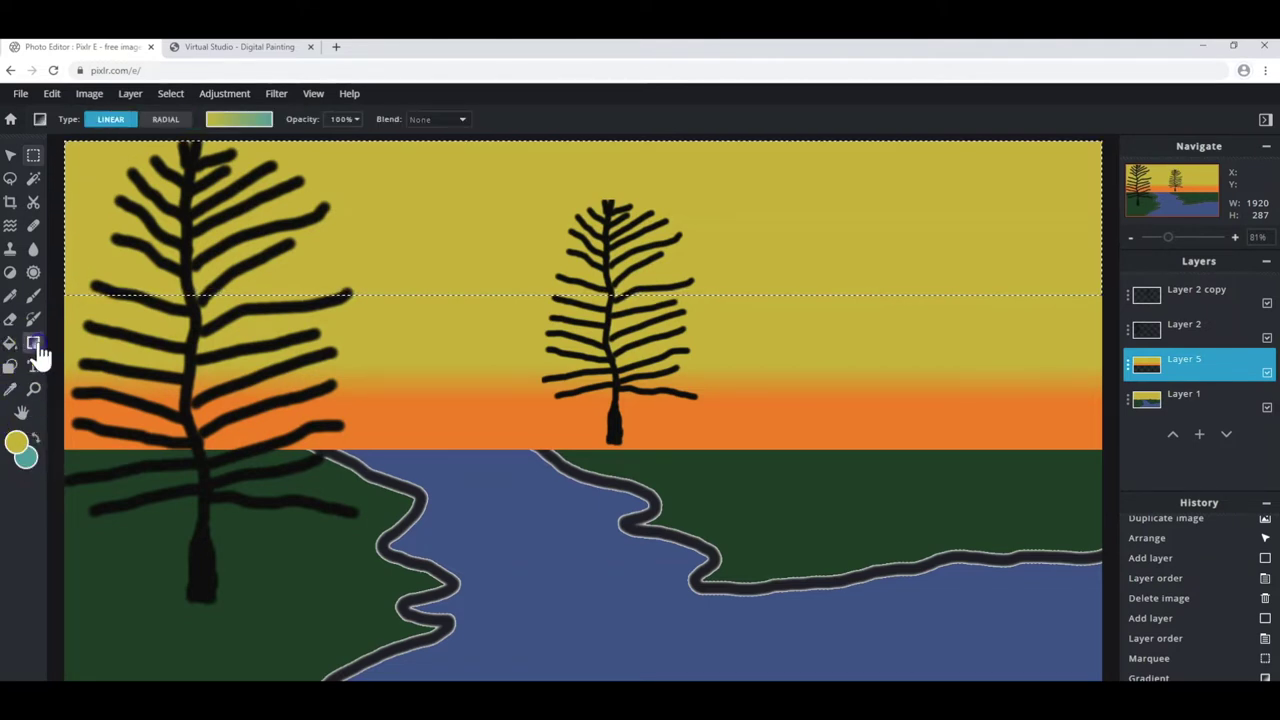
pyautogui.click(27, 457)
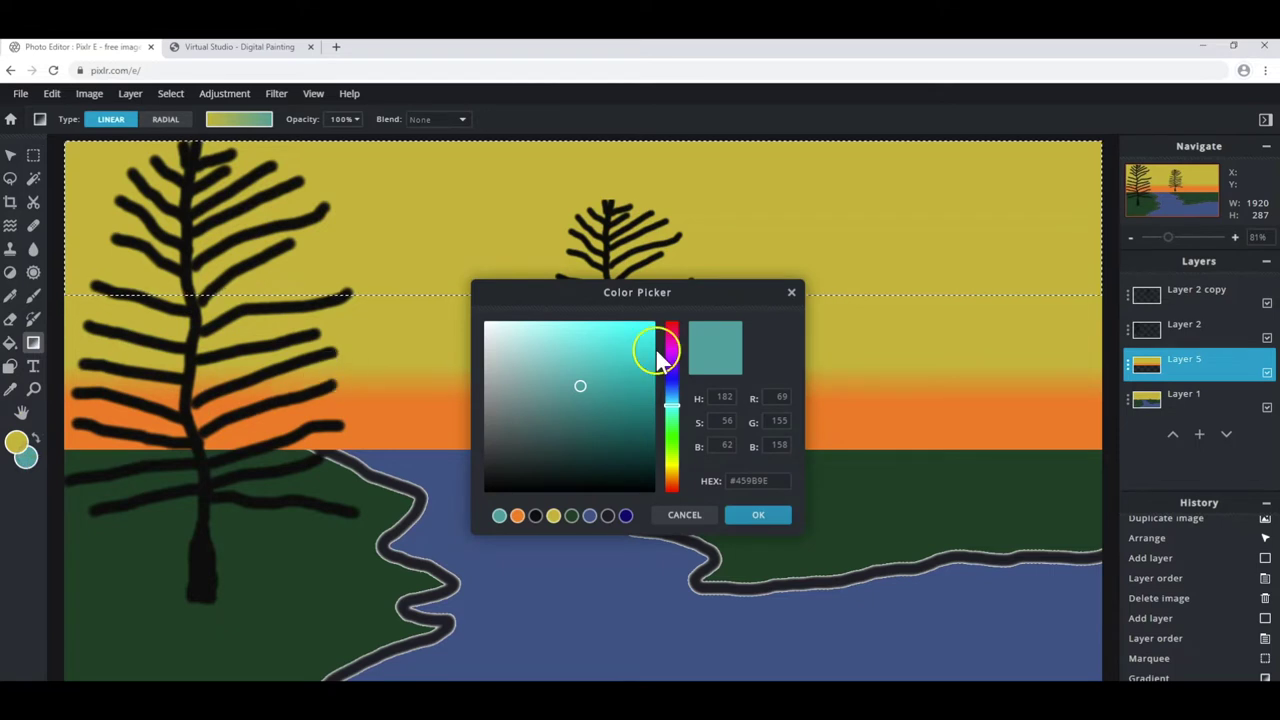
pyautogui.click(583, 424)
pyautogui.moveTo(576, 426); pyautogui.dragTo(562, 428)
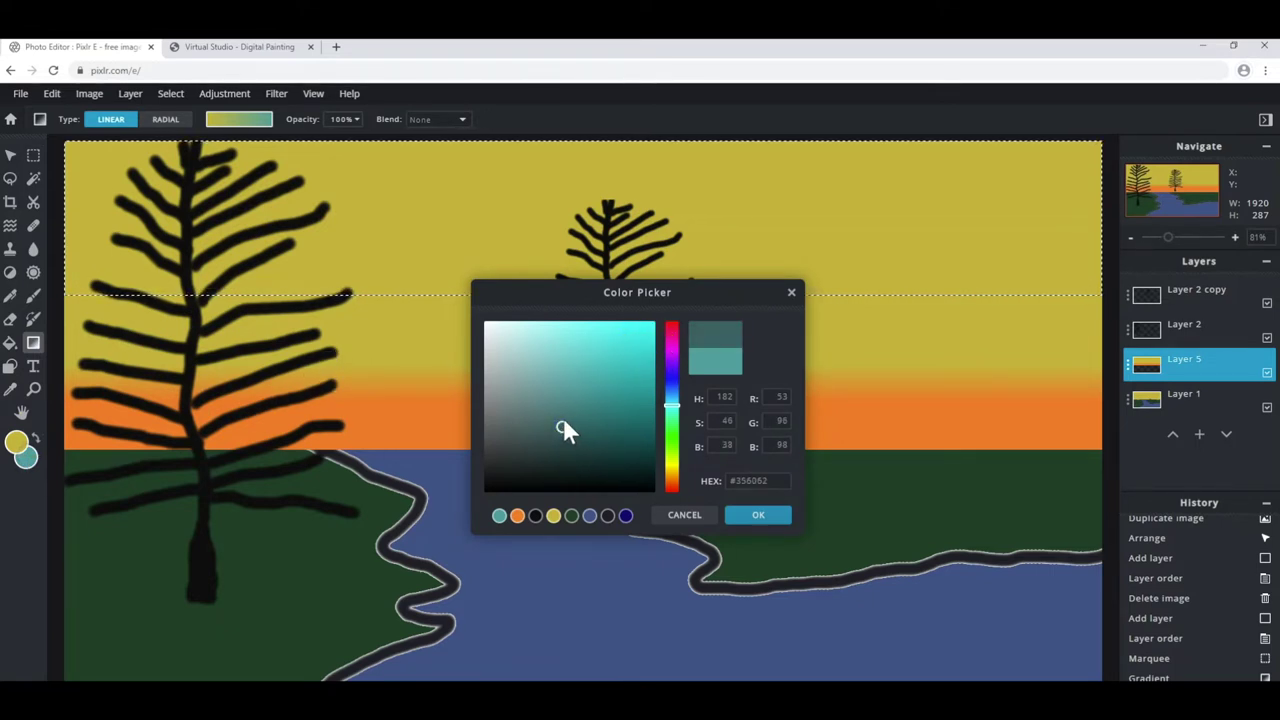
pyautogui.click(756, 513)
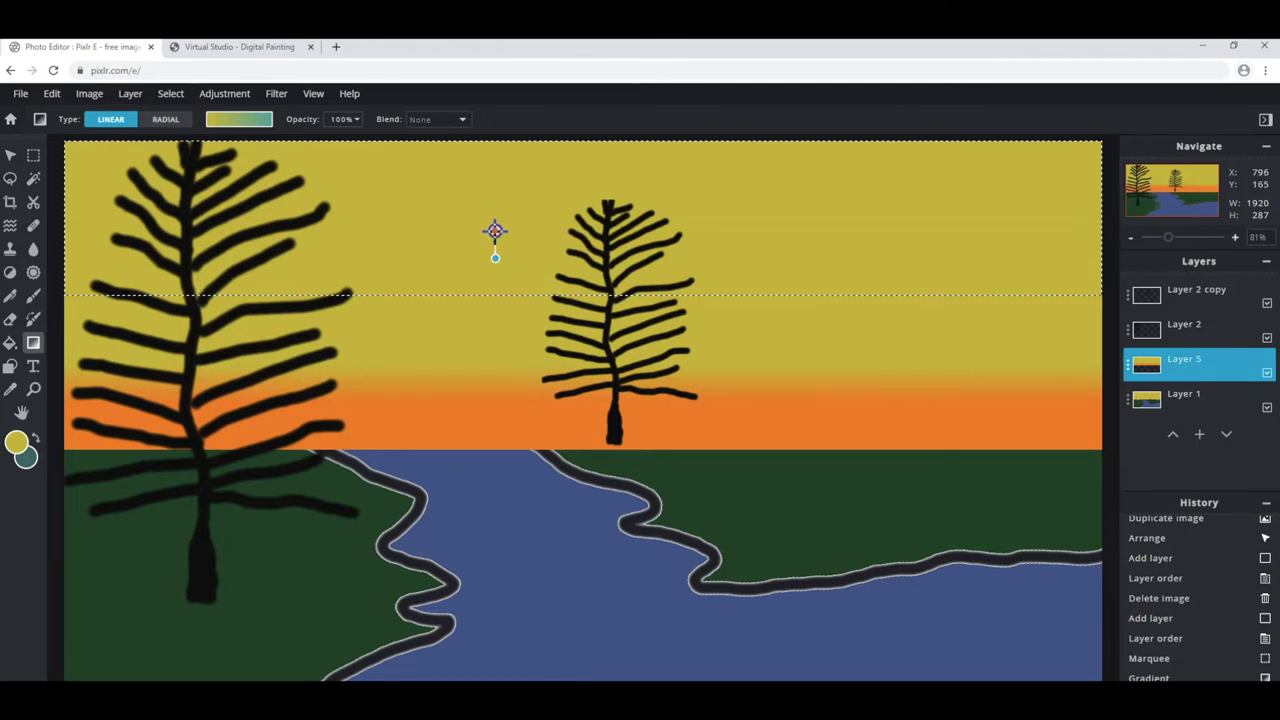
pyautogui.moveTo(495, 230); pyautogui.dragTo(495, 257)
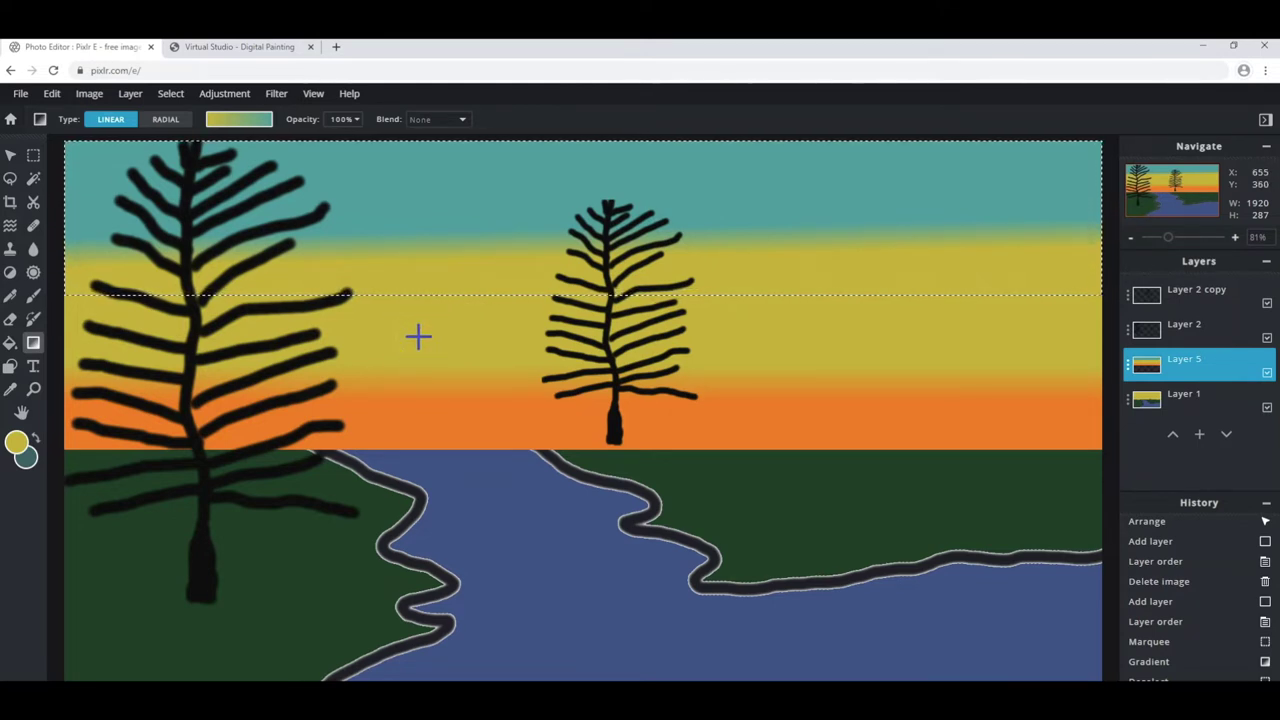
# Select the small tree's layer, Layer 2 copy, for moving.
pyautogui.click(1181, 366)
pyautogui.moveTo(1168, 369); pyautogui.dragTo(1195, 316)
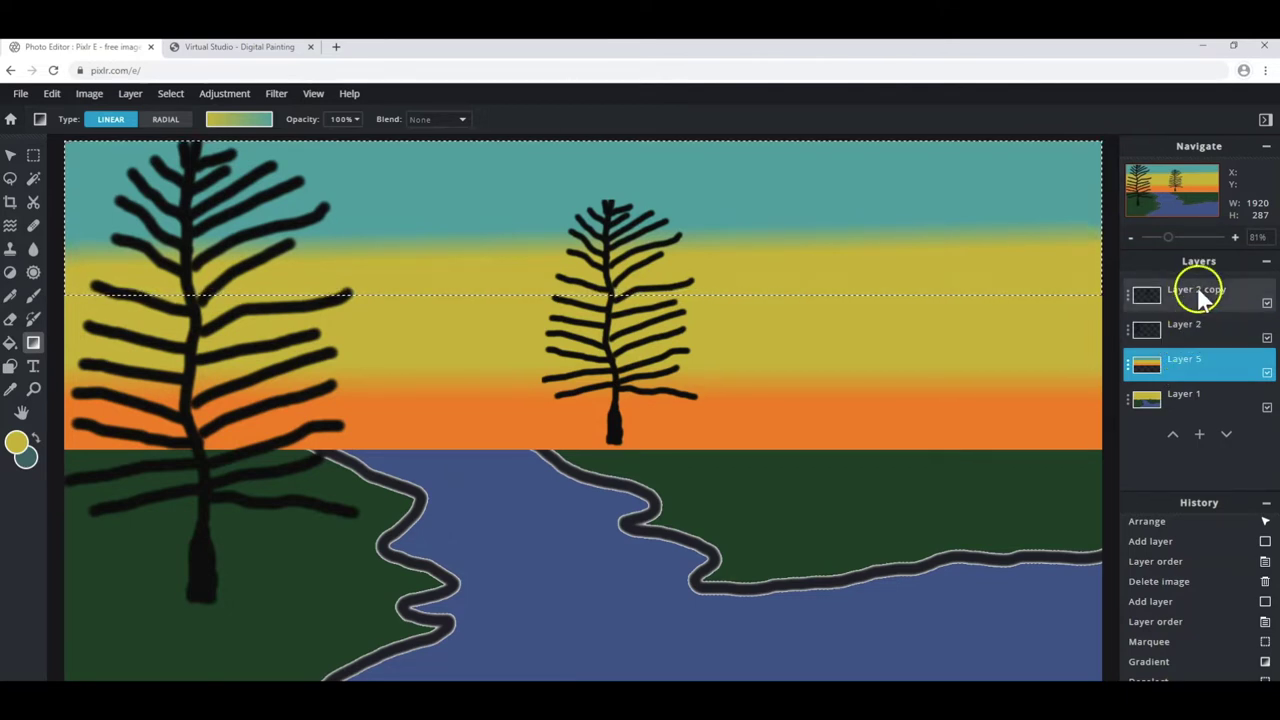
pyautogui.moveTo(1195, 316); pyautogui.dragTo(1194, 292)
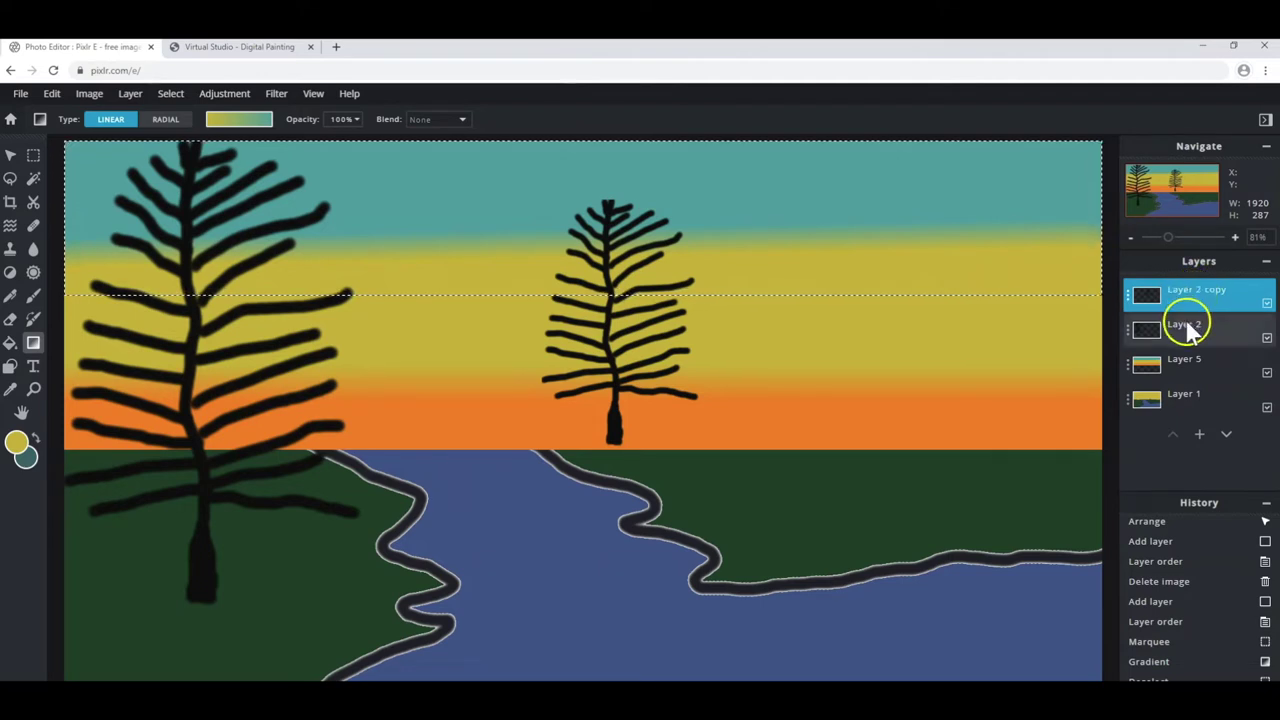
pyautogui.click(1186, 324)
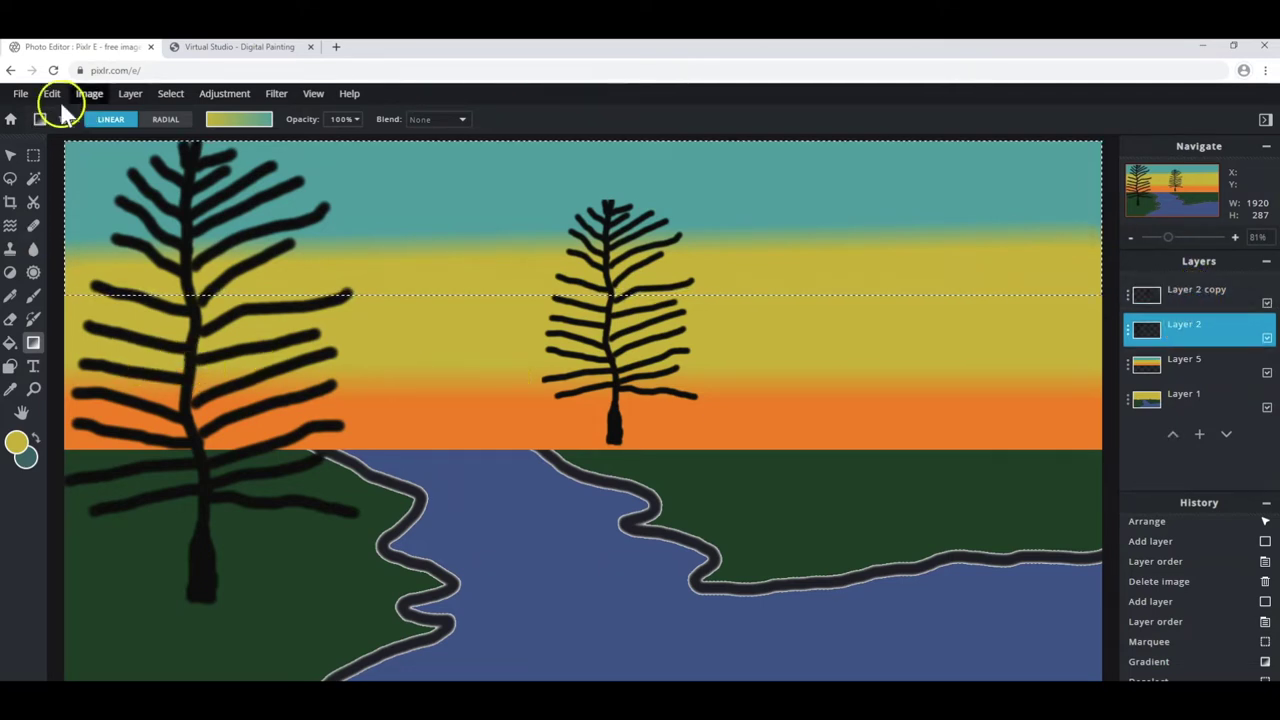
pyautogui.click(11, 156)
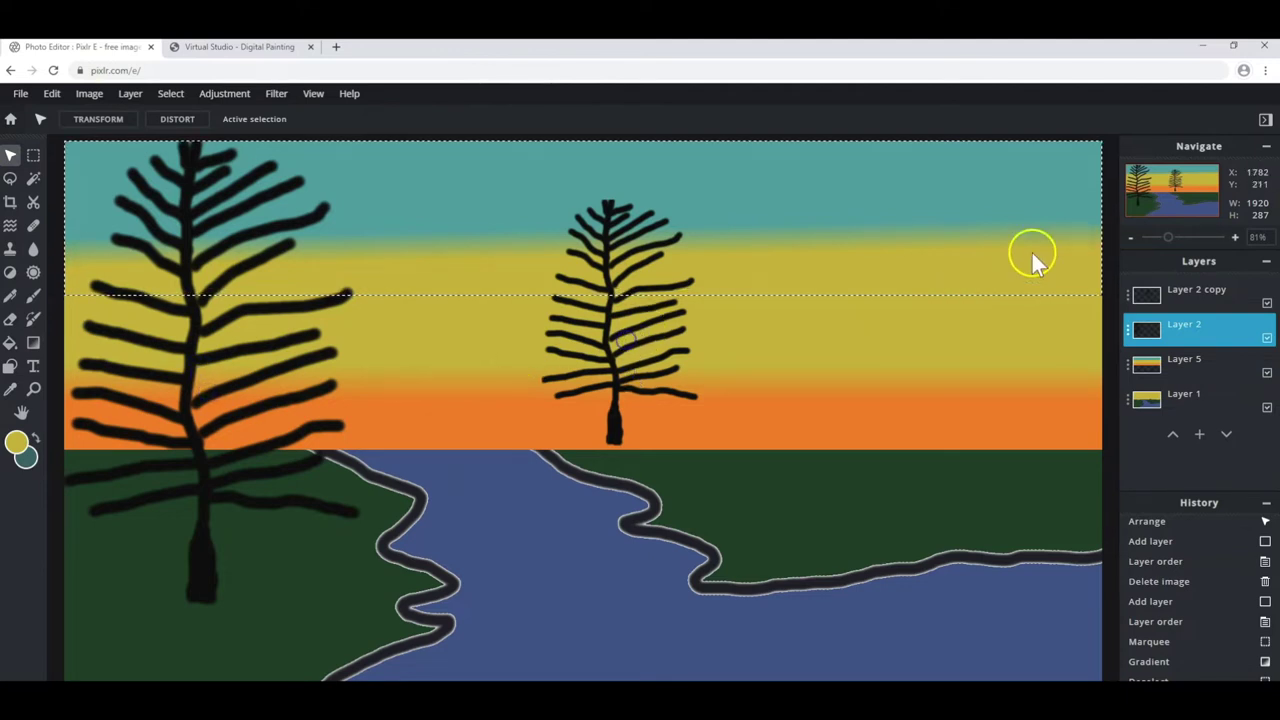
pyautogui.click(1160, 290)
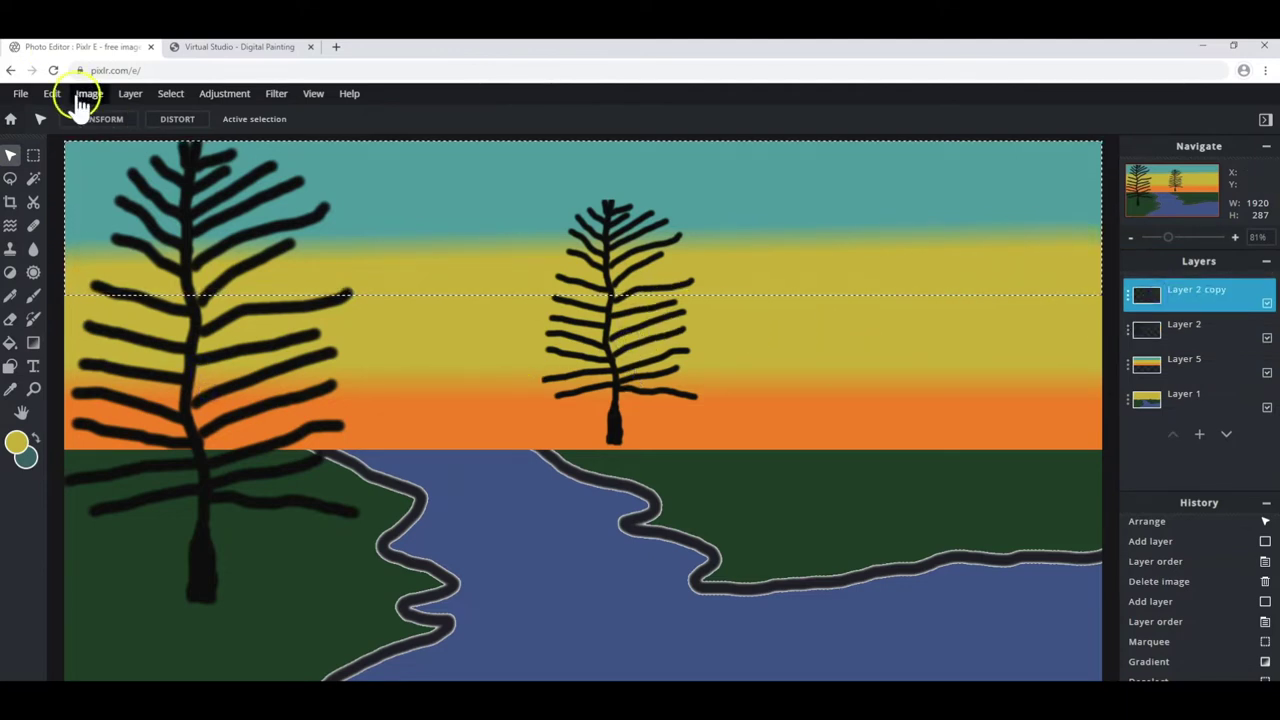
# Deselect the sky band and lower the small pine so its trunk meets the bank.
pyautogui.click(164, 98)
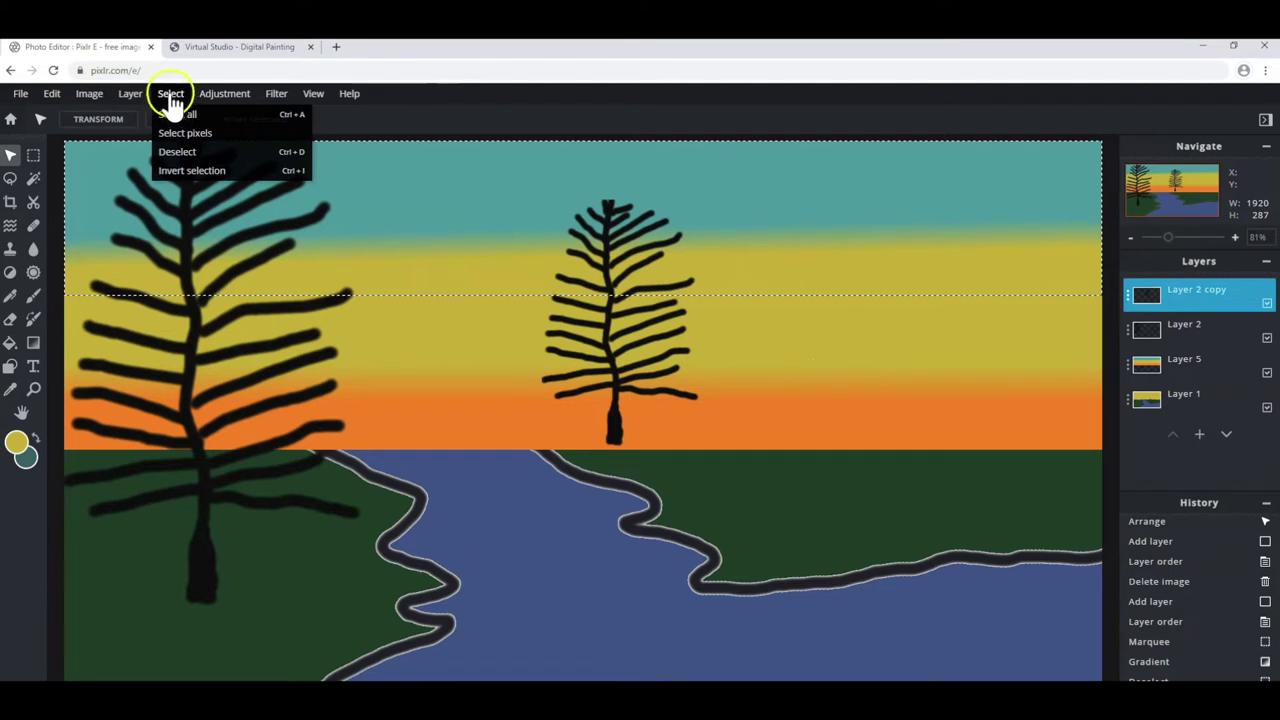
pyautogui.click(182, 152)
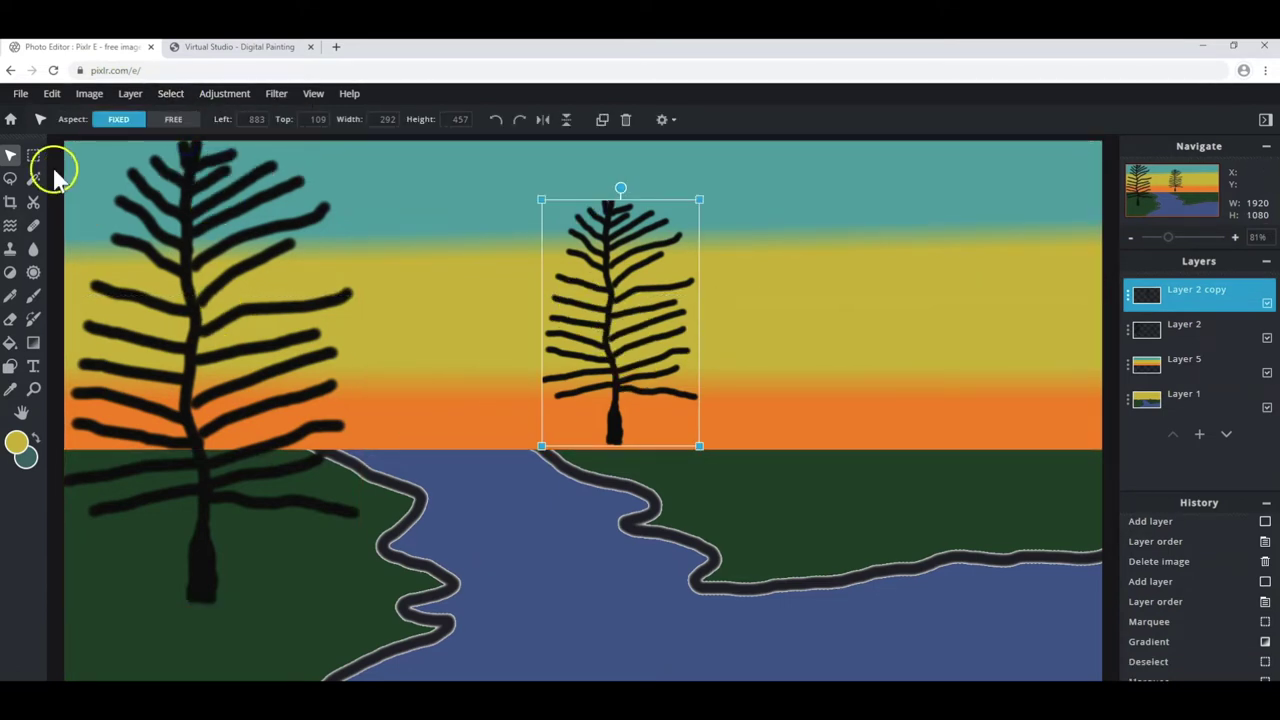
pyautogui.moveTo(620, 369); pyautogui.dragTo(610, 357)
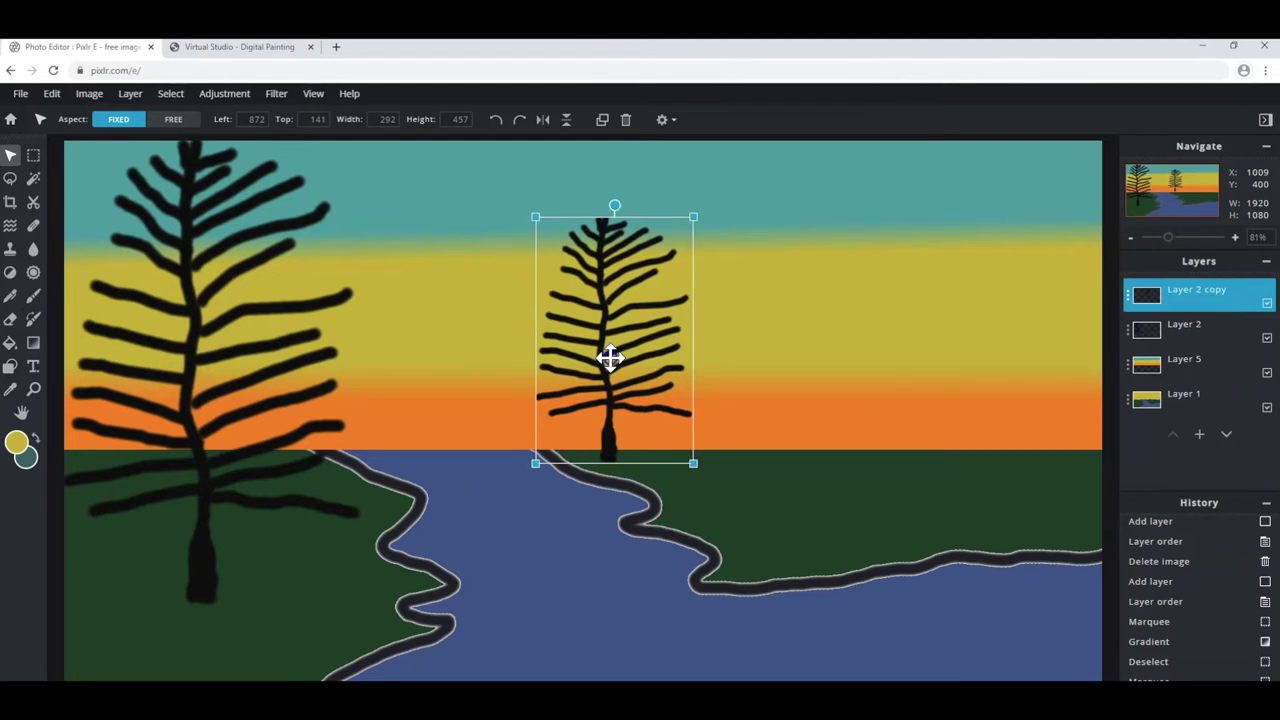
pyautogui.click(20, 302)
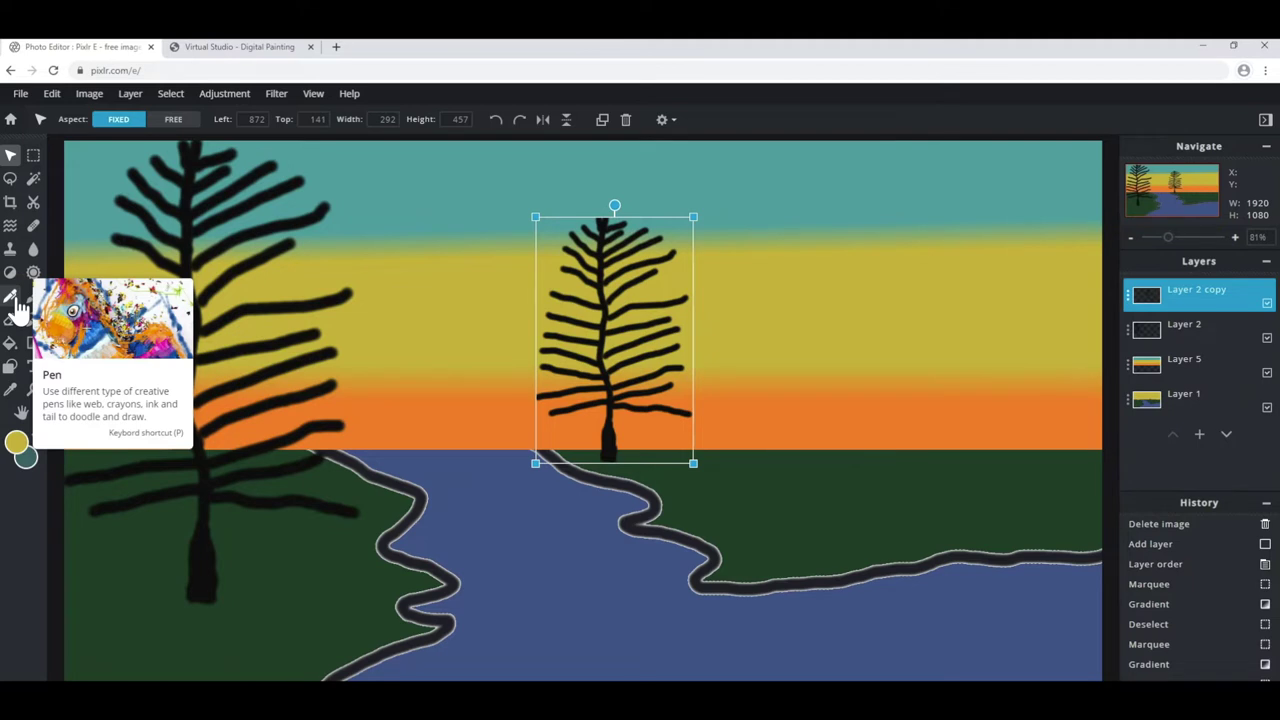
# Set the Pen tool to the Furry style with a near-black colour.
pyautogui.click(18, 305)
pyautogui.click(140, 122)
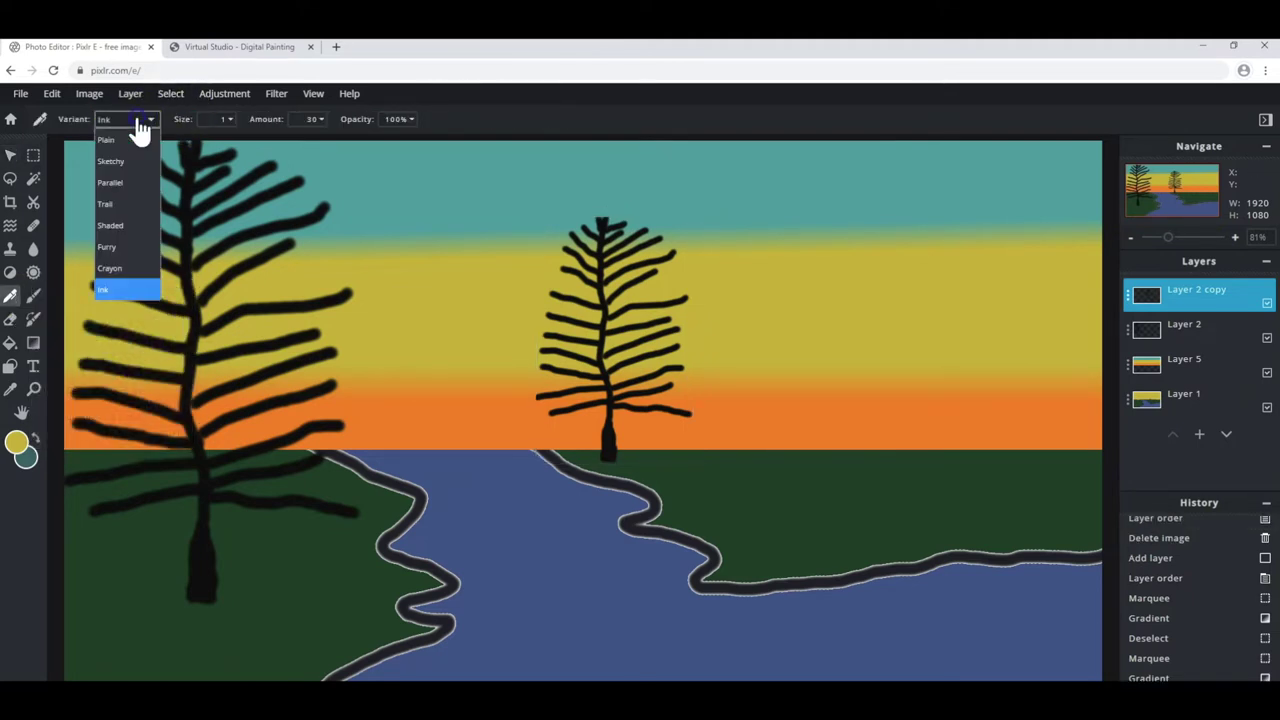
pyautogui.click(117, 246)
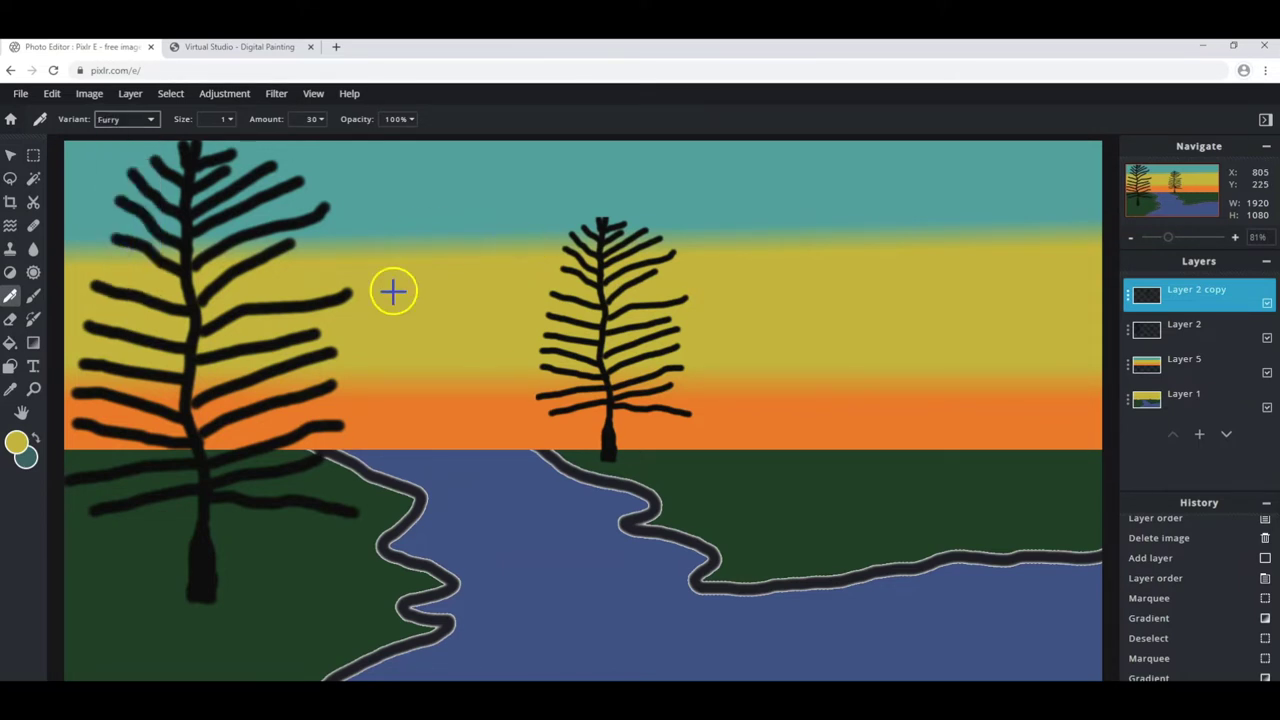
pyautogui.click(20, 445)
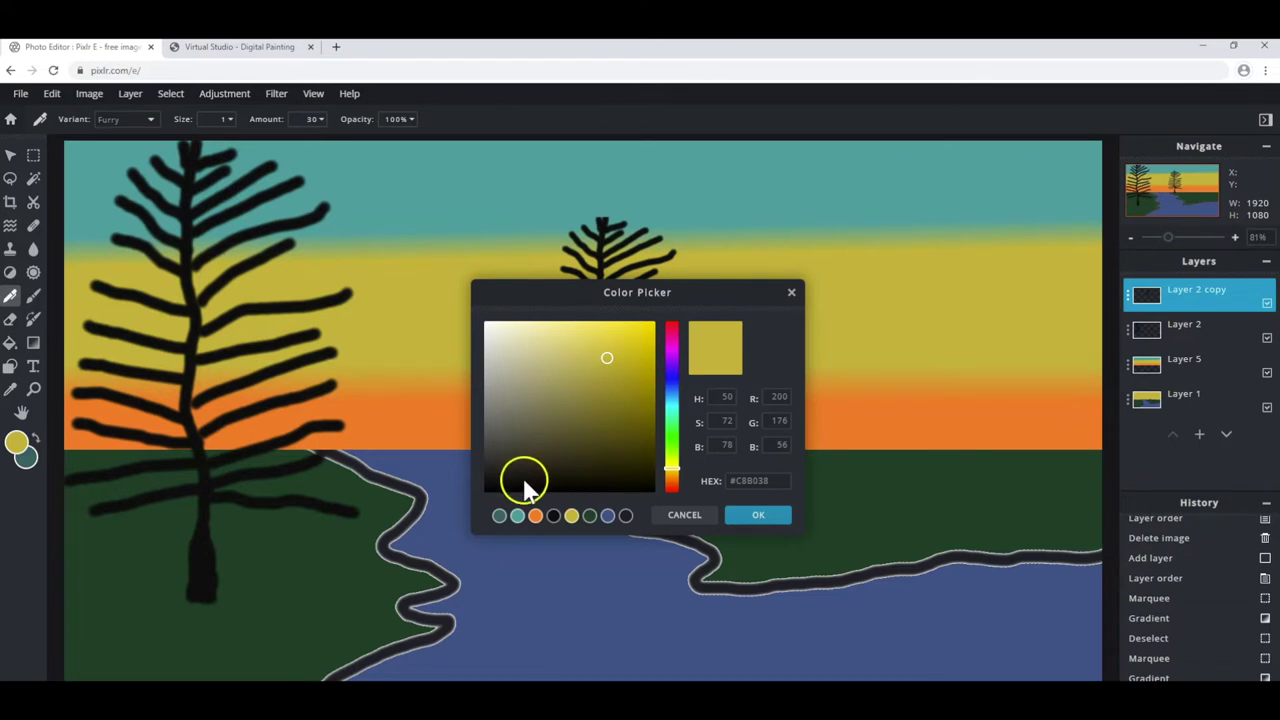
pyautogui.click(489, 485)
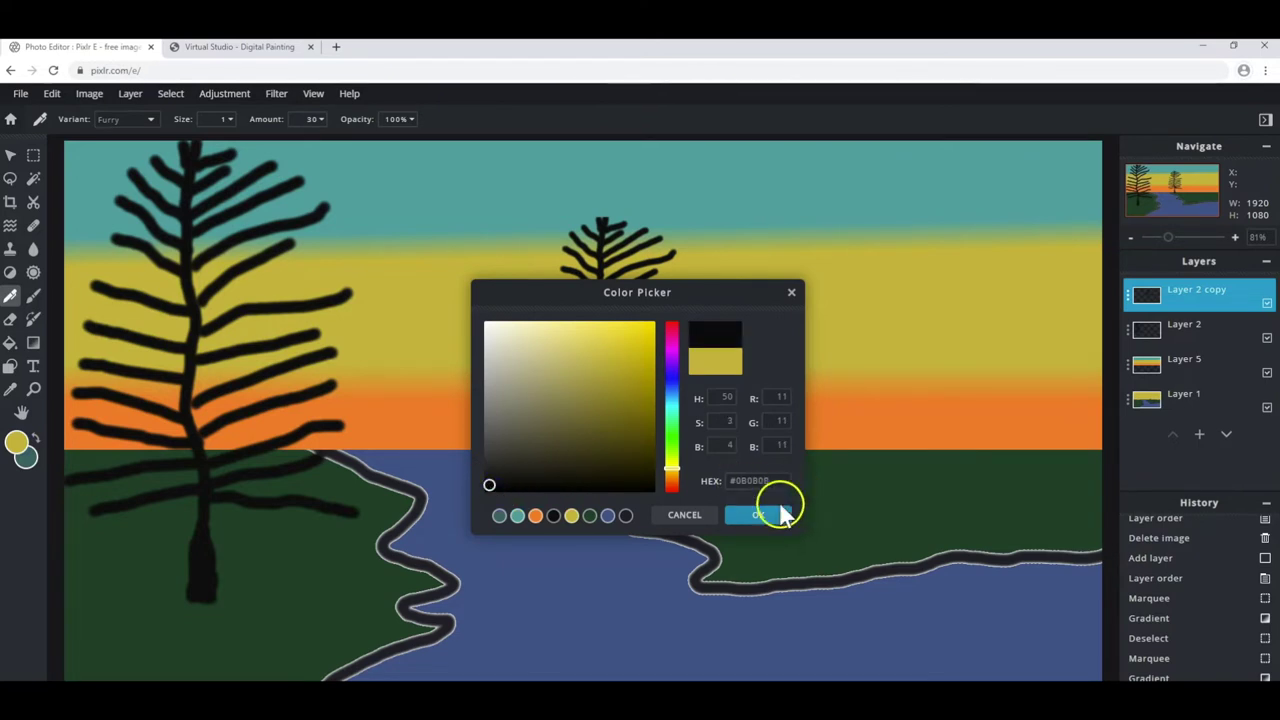
pyautogui.click(737, 522)
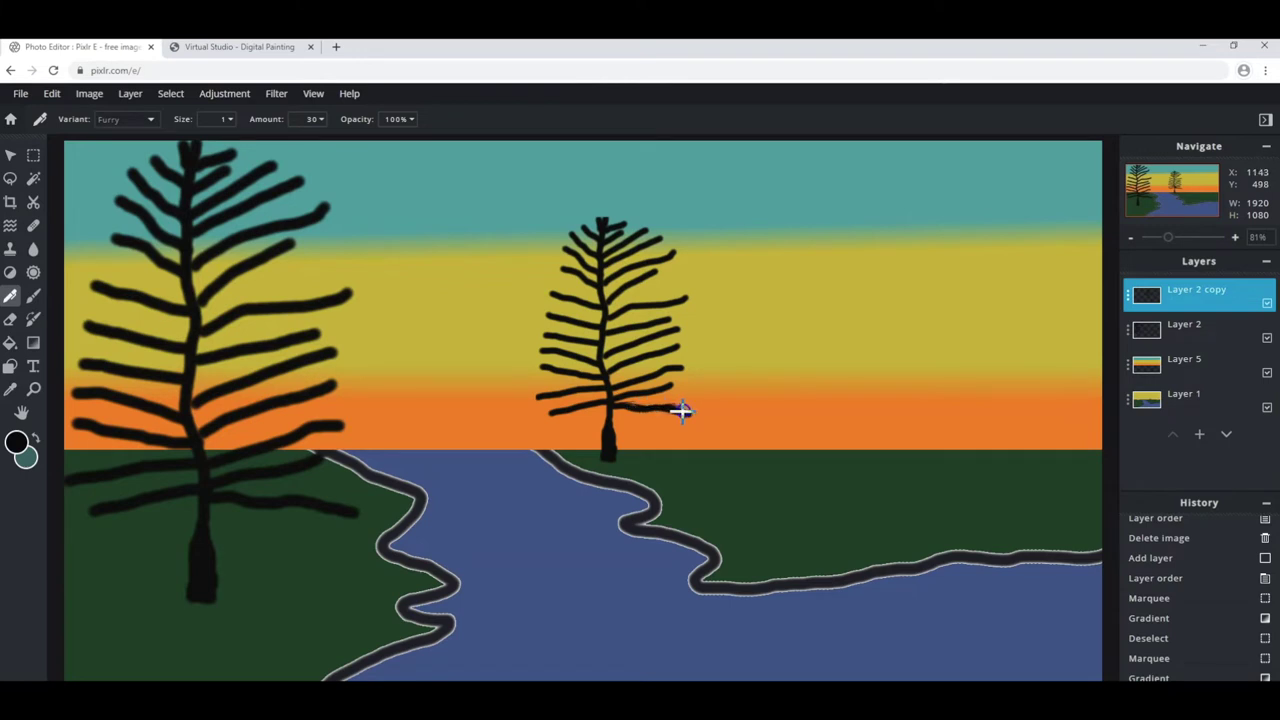
# Paint furry black strands over the small tree's lower and middle branches.
pyautogui.moveTo(679, 410); pyautogui.dragTo(693, 408)
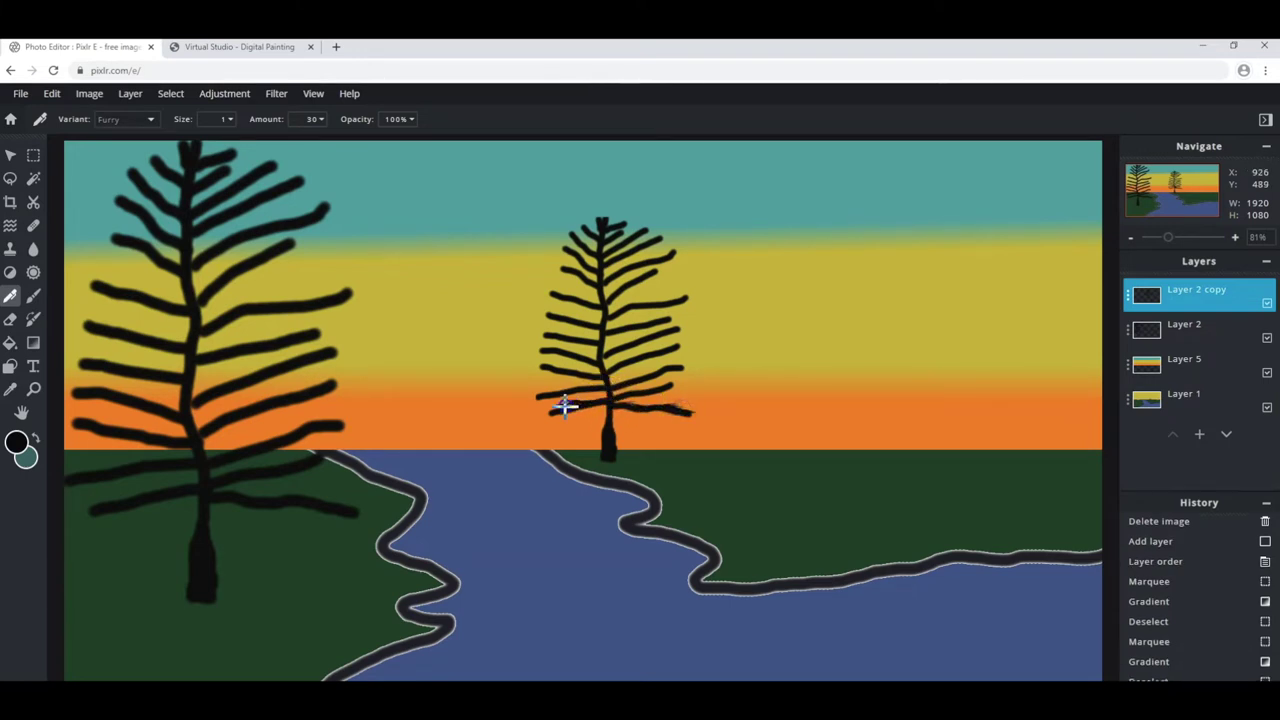
pyautogui.moveTo(550, 416); pyautogui.dragTo(617, 397)
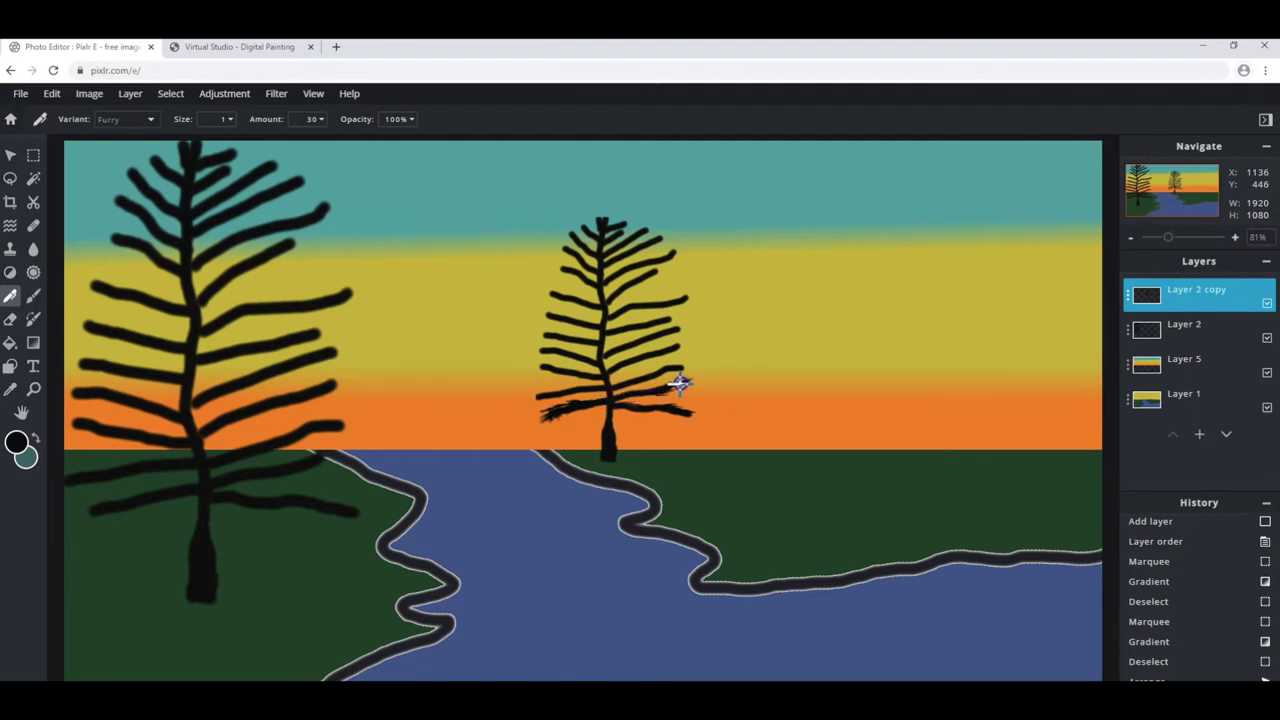
pyautogui.moveTo(667, 386); pyautogui.dragTo(623, 394)
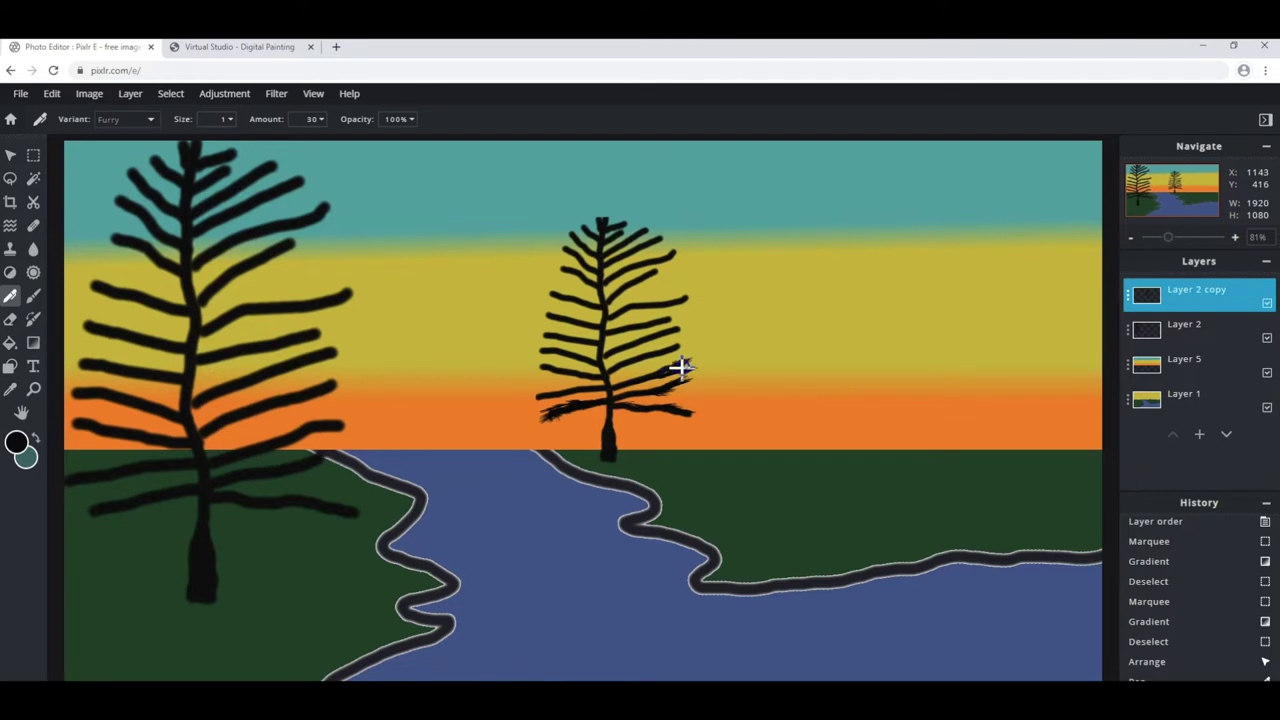
pyautogui.moveTo(667, 373); pyautogui.dragTo(597, 388)
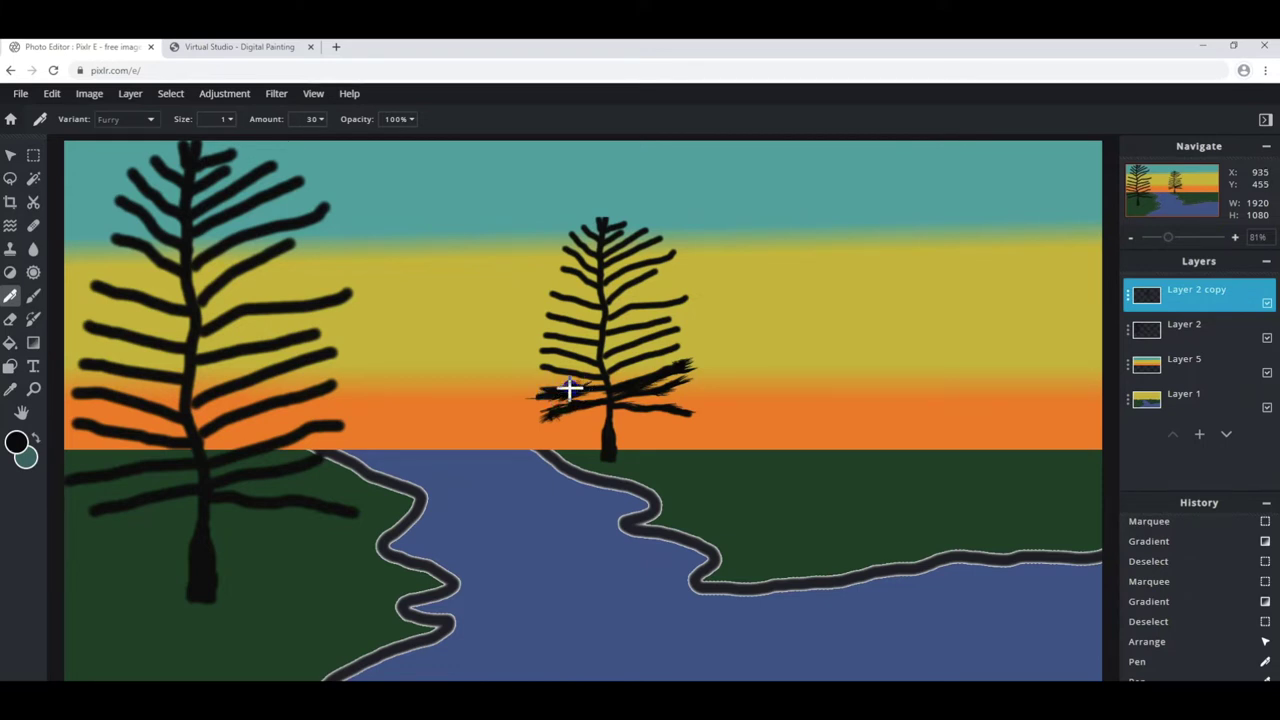
pyautogui.moveTo(583, 385); pyautogui.dragTo(620, 368)
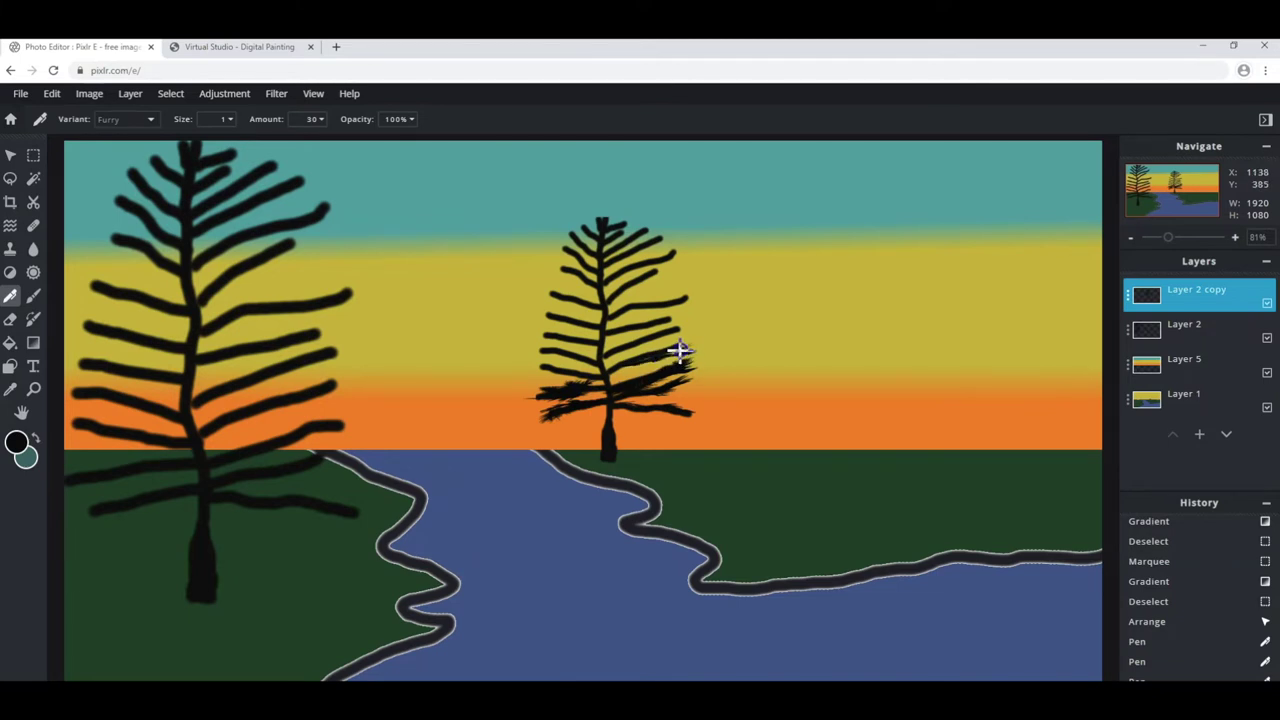
pyautogui.moveTo(650, 355); pyautogui.dragTo(600, 374)
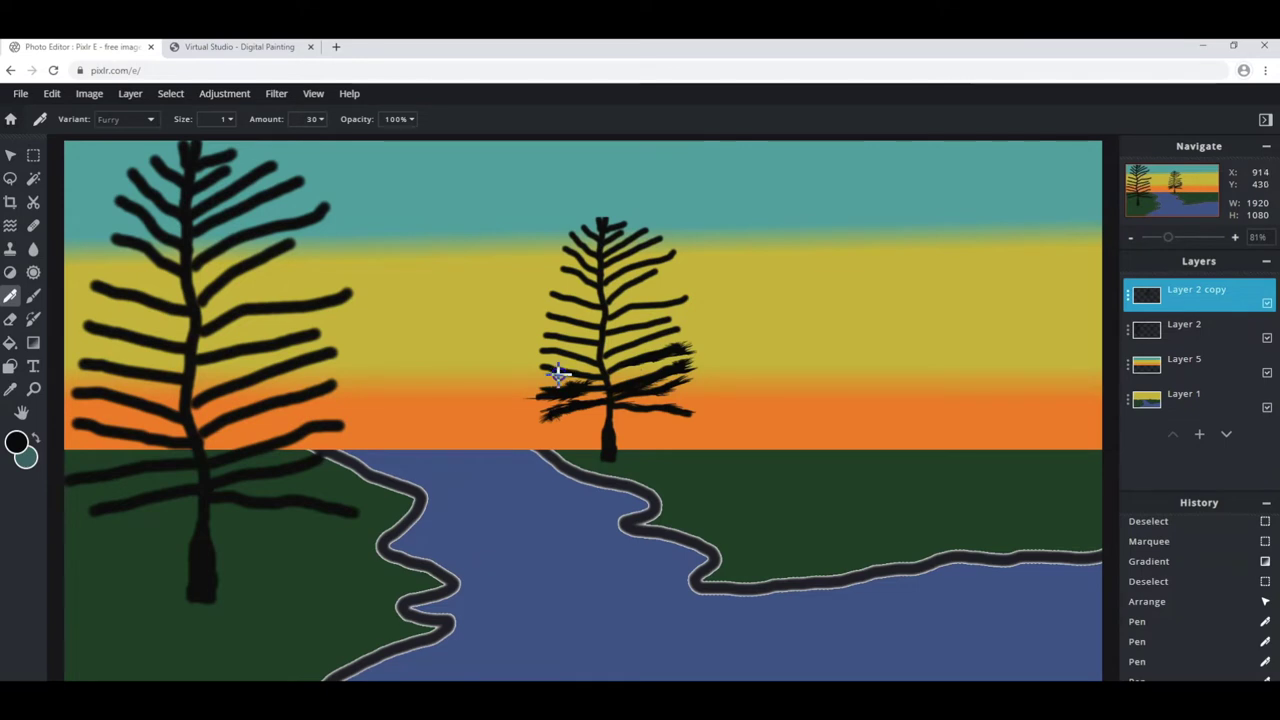
pyautogui.moveTo(543, 371); pyautogui.dragTo(557, 381)
pyautogui.moveTo(640, 349); pyautogui.dragTo(609, 349)
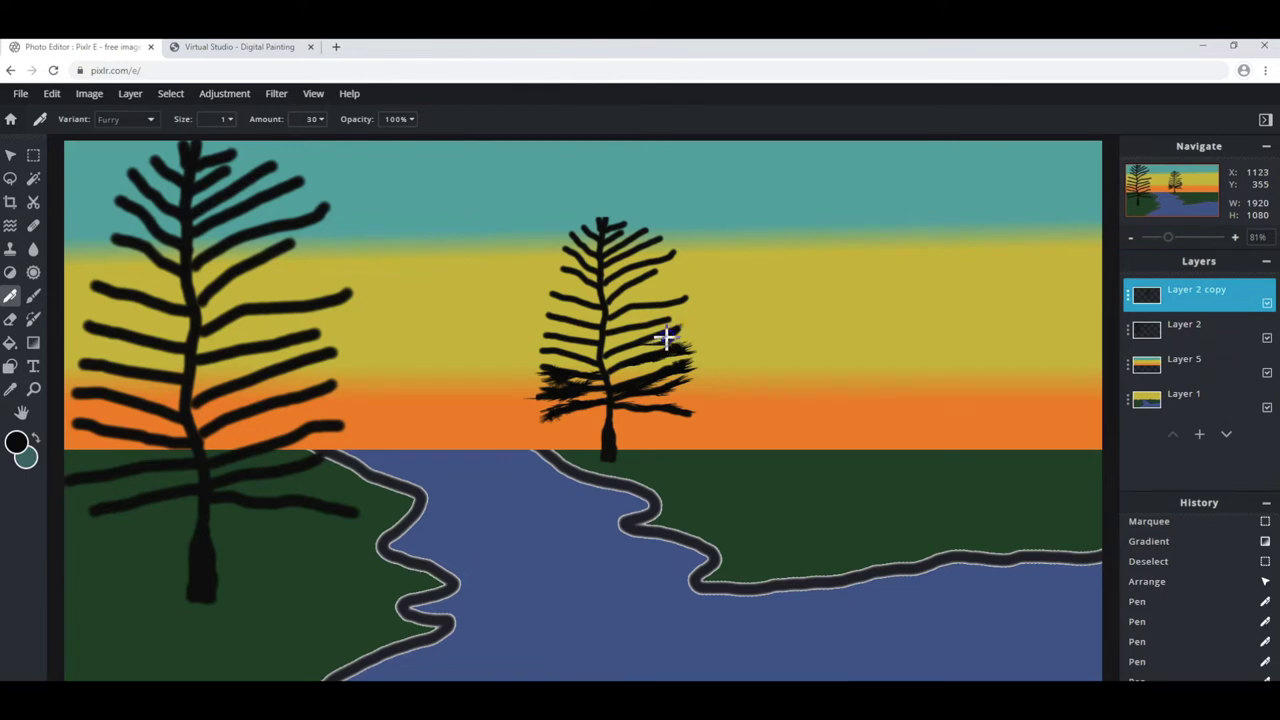
pyautogui.moveTo(650, 342)
pyautogui.mouseDown()
pyautogui.moveTo(585, 349)
pyautogui.moveTo(591, 360)
pyautogui.moveTo(558, 352)
pyautogui.mouseUp()
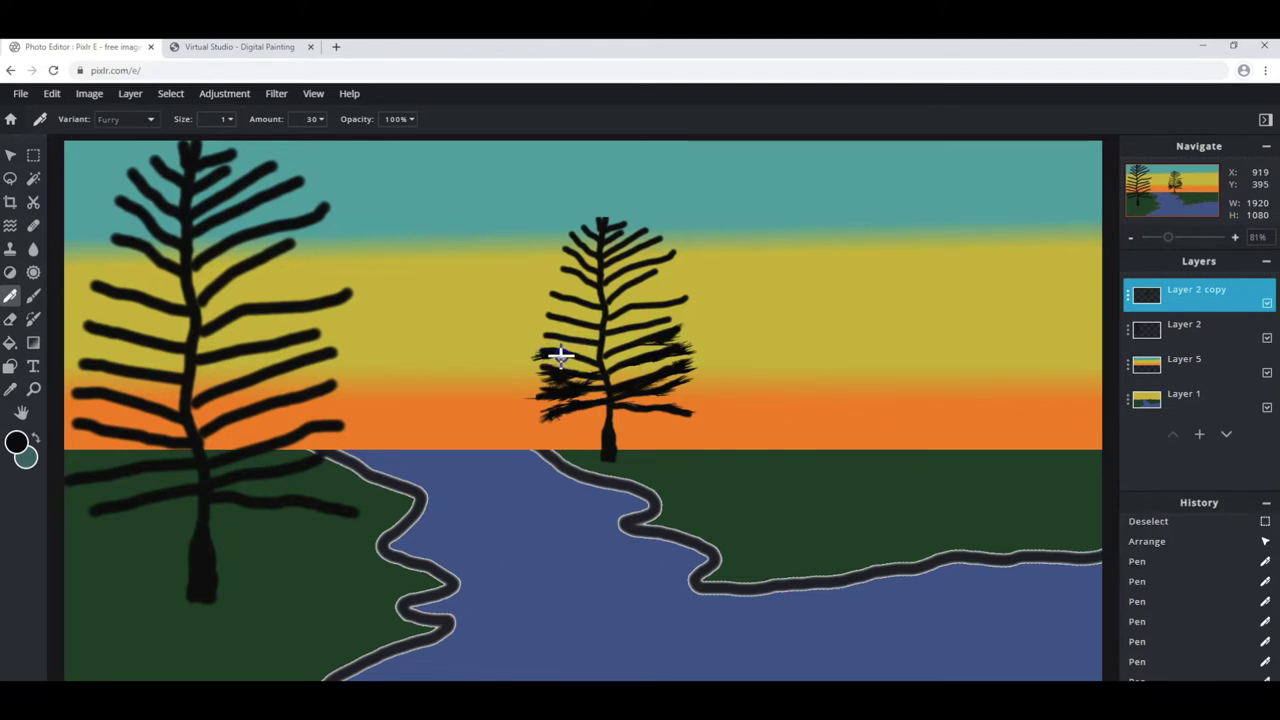
pyautogui.moveTo(591, 366); pyautogui.dragTo(596, 356)
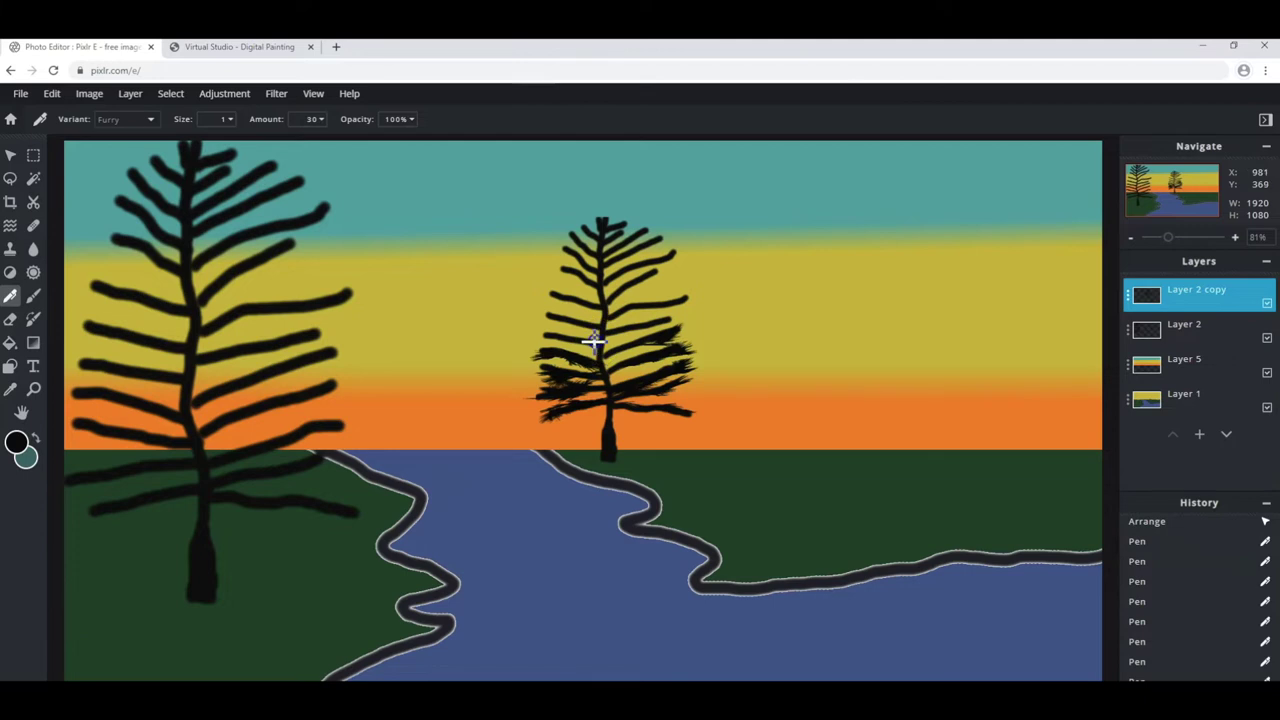
pyautogui.moveTo(548, 339)
pyautogui.mouseDown()
pyautogui.moveTo(628, 329)
pyautogui.moveTo(611, 339)
pyautogui.mouseUp()
pyautogui.moveTo(614, 326); pyautogui.dragTo(603, 325)
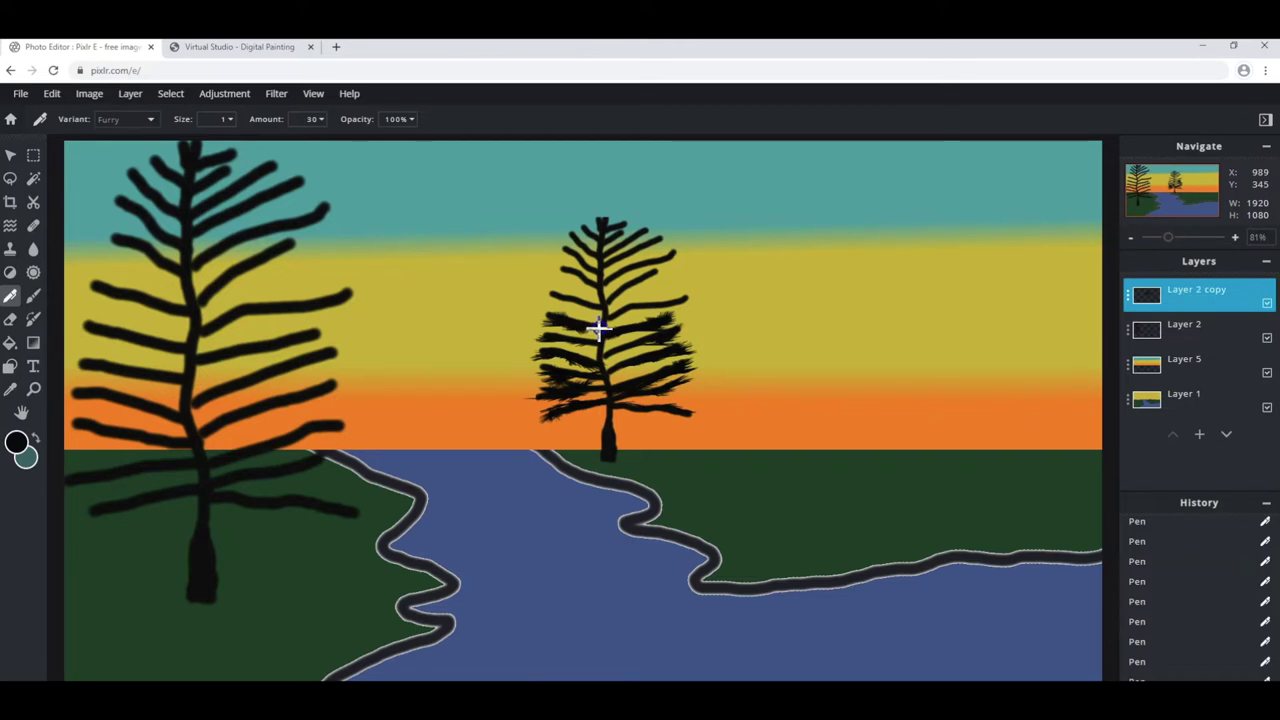
pyautogui.moveTo(551, 318); pyautogui.dragTo(563, 318)
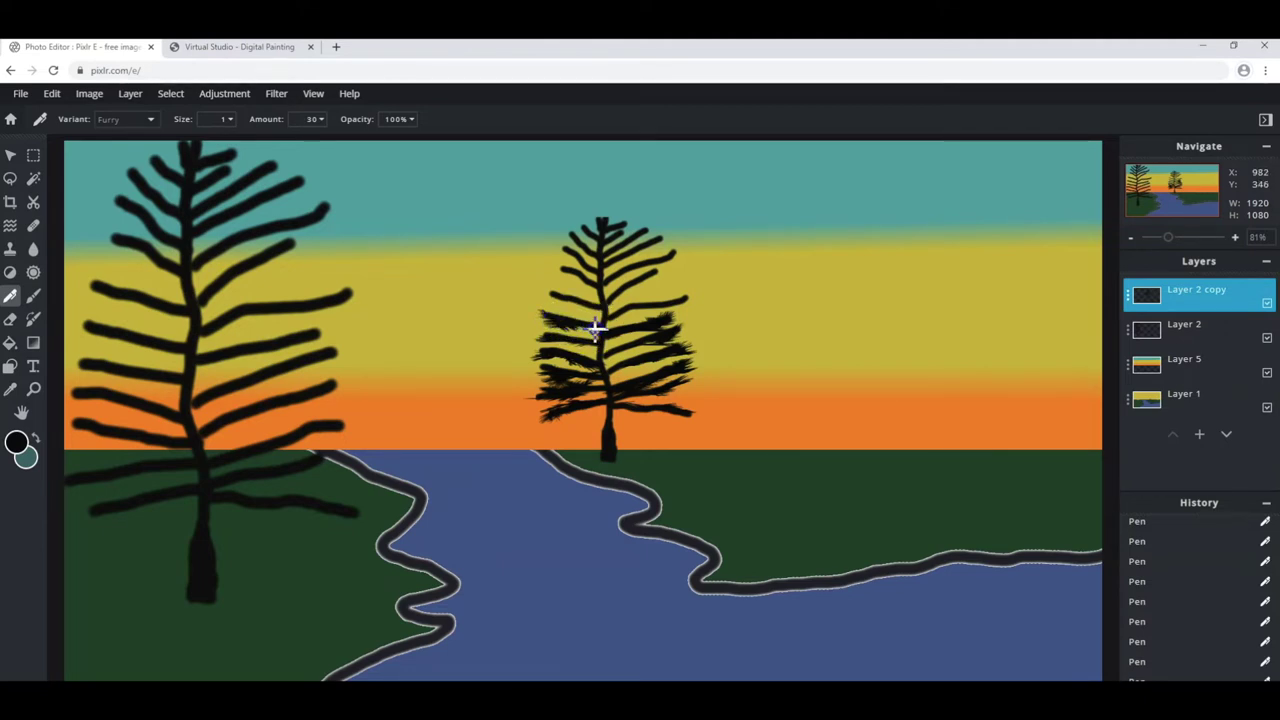
# Undo a stray stroke, then thicken the upper branches and treetop with furry strands.
pyautogui.click(54, 95)
pyautogui.click(66, 116)
pyautogui.moveTo(597, 300)
pyautogui.mouseDown()
pyautogui.moveTo(596, 325)
pyautogui.moveTo(602, 311)
pyautogui.mouseUp()
pyautogui.moveTo(653, 279); pyautogui.dragTo(580, 277)
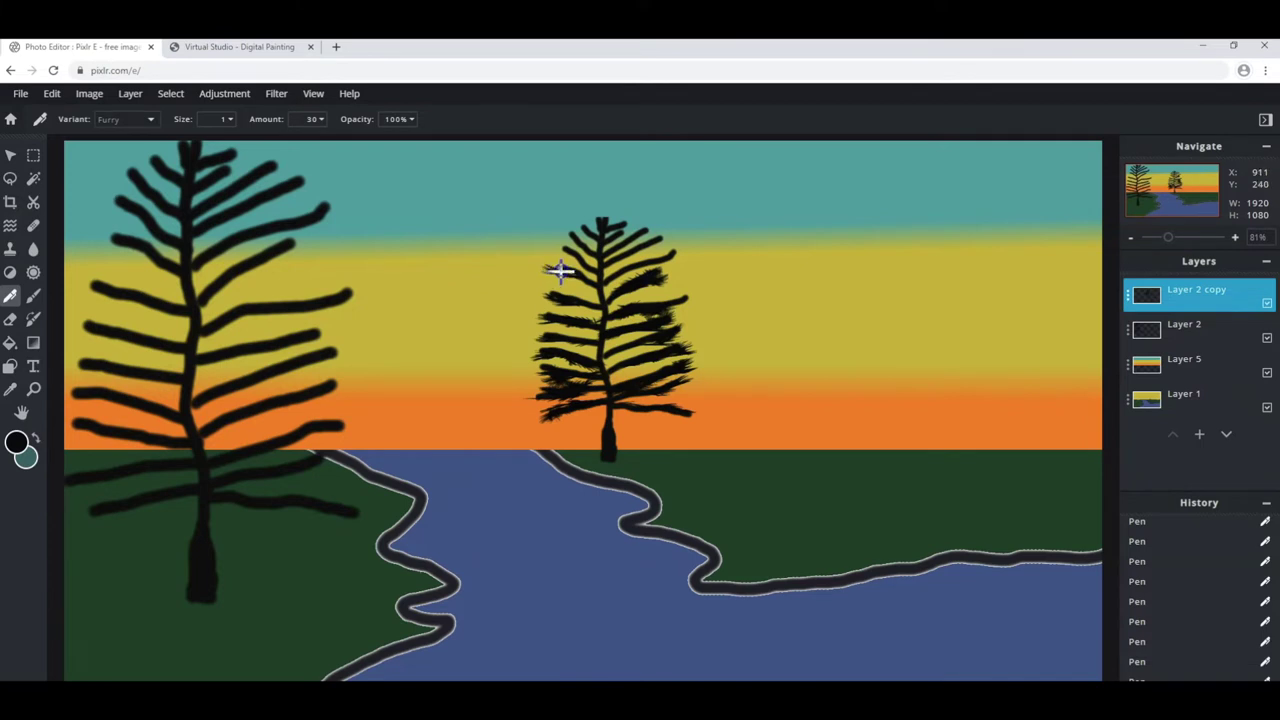
pyautogui.moveTo(560, 268)
pyautogui.mouseDown()
pyautogui.moveTo(606, 277)
pyautogui.moveTo(594, 286)
pyautogui.moveTo(661, 262)
pyautogui.mouseUp()
pyautogui.moveTo(603, 260); pyautogui.dragTo(613, 265)
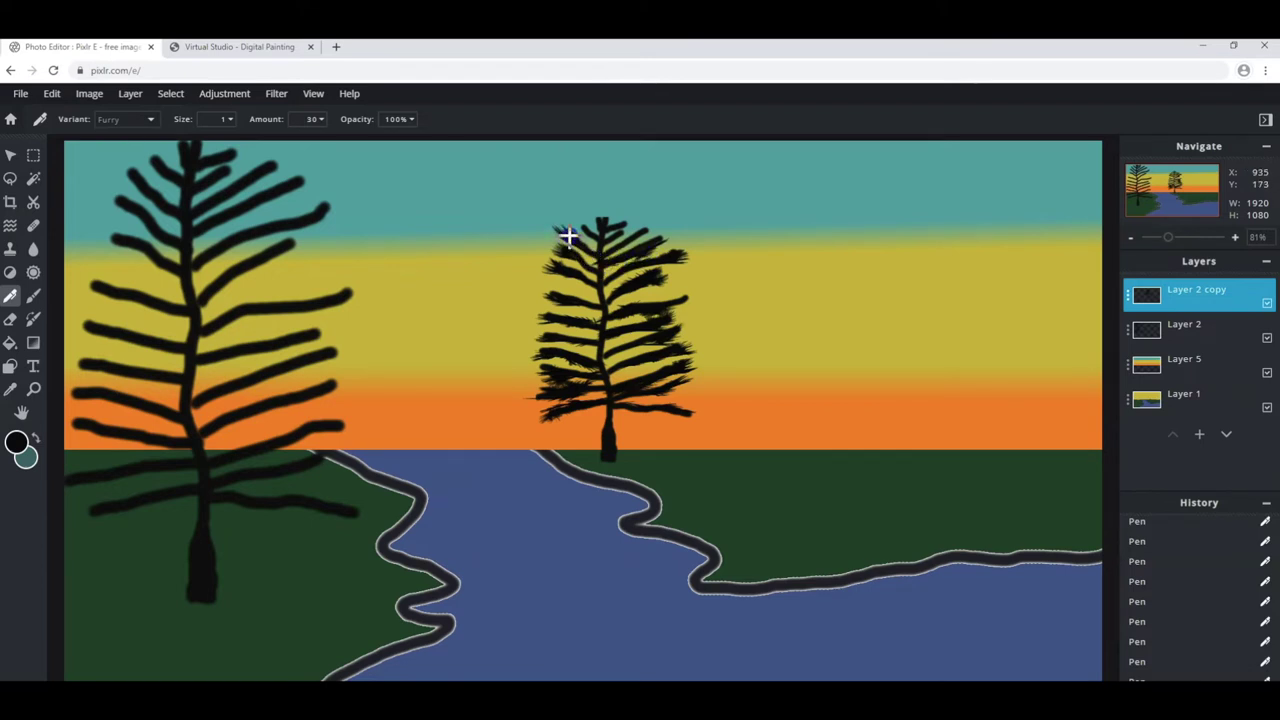
pyautogui.moveTo(608, 246); pyautogui.dragTo(610, 254)
pyautogui.moveTo(629, 224); pyautogui.dragTo(622, 218)
pyautogui.moveTo(601, 214); pyautogui.dragTo(571, 316)
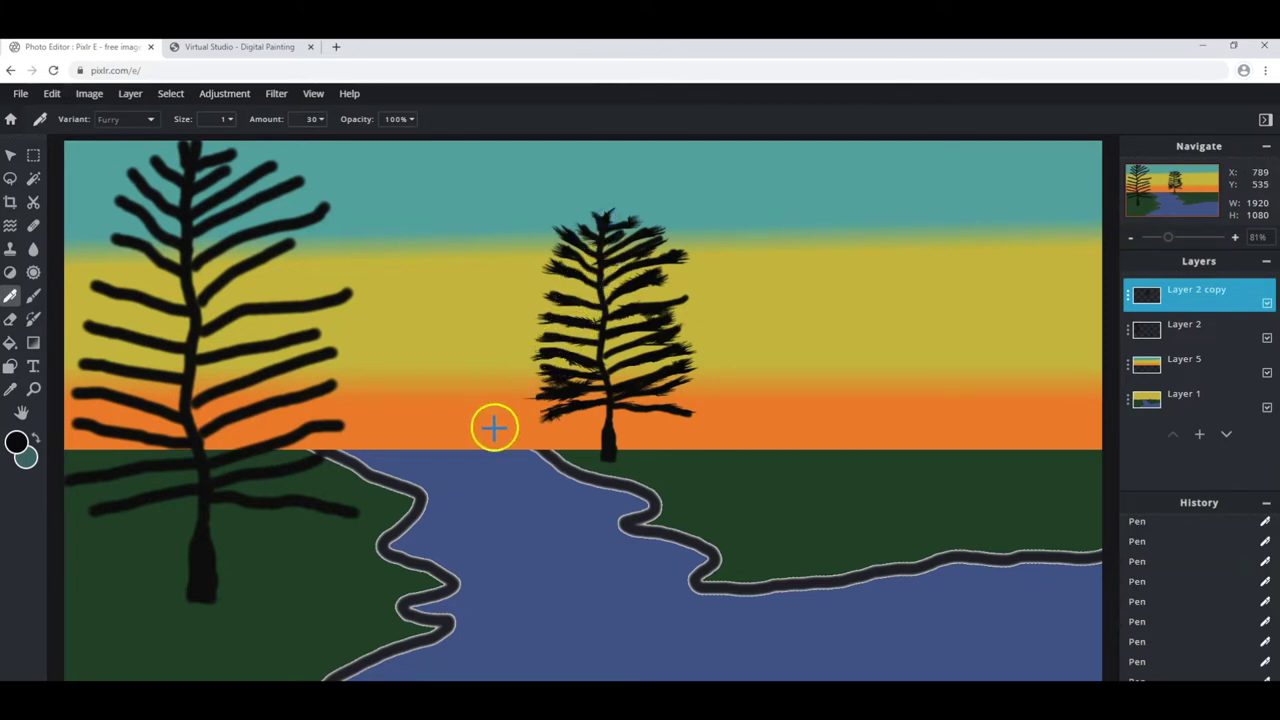
# Fill in the middle and upper branches and spiky tip with more furry strands.
pyautogui.moveTo(633, 349); pyautogui.dragTo(631, 348)
pyautogui.moveTo(647, 336)
pyautogui.mouseDown()
pyautogui.moveTo(636, 287)
pyautogui.moveTo(600, 280)
pyautogui.moveTo(571, 309)
pyautogui.mouseUp()
pyautogui.moveTo(580, 371); pyautogui.dragTo(640, 366)
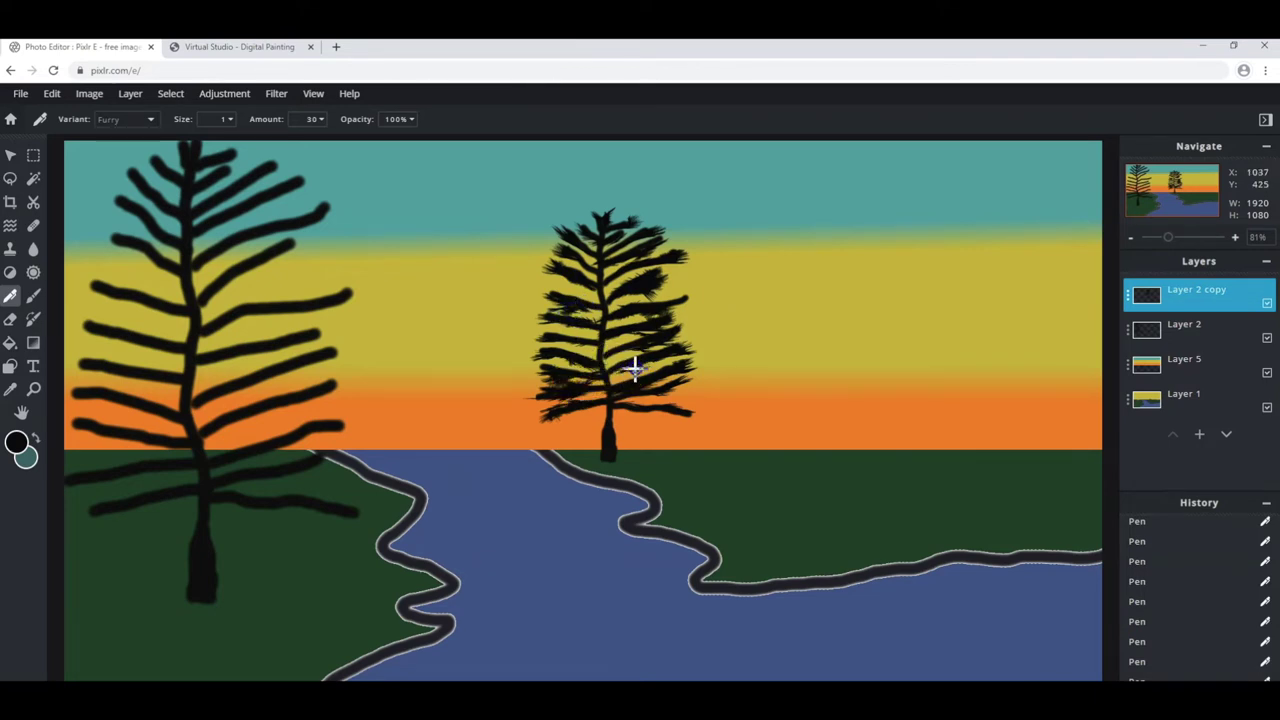
pyautogui.moveTo(615, 370); pyautogui.dragTo(623, 364)
pyautogui.moveTo(626, 350); pyautogui.dragTo(591, 343)
pyautogui.moveTo(575, 323)
pyautogui.mouseDown()
pyautogui.moveTo(595, 333)
pyautogui.moveTo(614, 313)
pyautogui.moveTo(568, 303)
pyautogui.mouseUp()
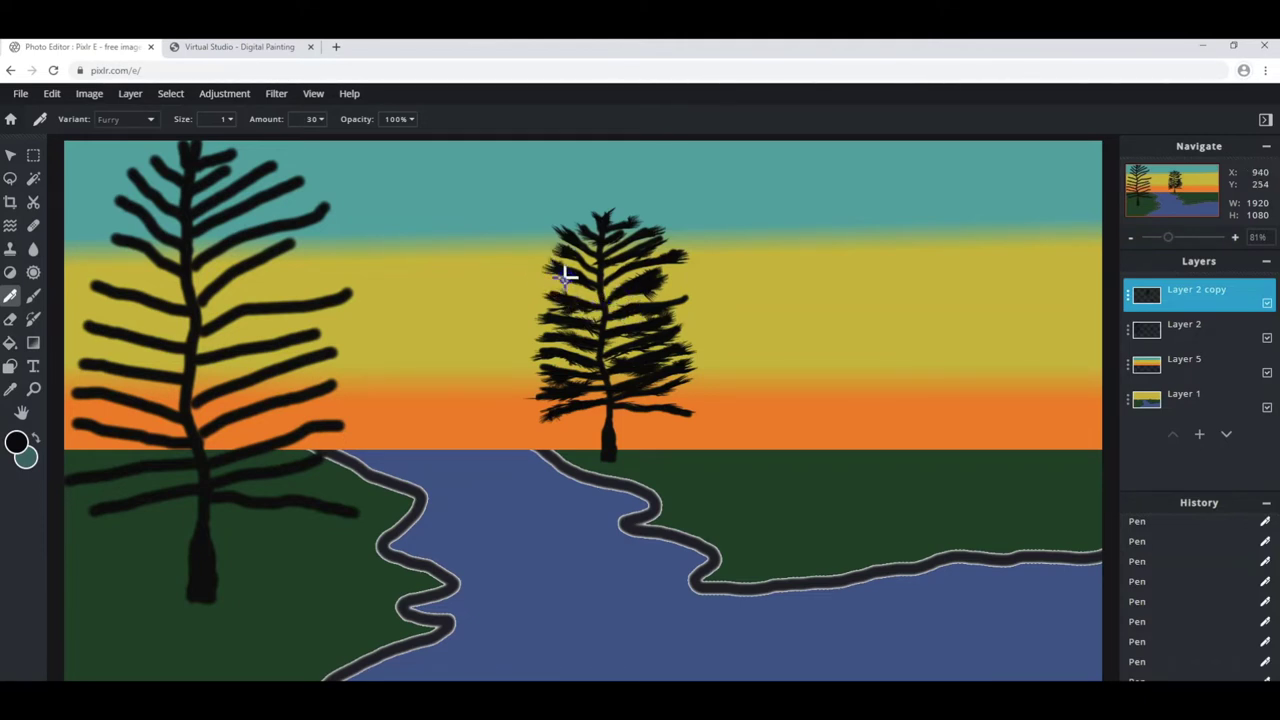
pyautogui.moveTo(566, 290)
pyautogui.mouseDown()
pyautogui.moveTo(558, 280)
pyautogui.moveTo(578, 288)
pyautogui.moveTo(653, 266)
pyautogui.mouseUp()
pyautogui.moveTo(637, 258)
pyautogui.mouseDown()
pyautogui.moveTo(609, 257)
pyautogui.moveTo(625, 234)
pyautogui.moveTo(593, 236)
pyautogui.mouseUp()
pyautogui.moveTo(583, 217)
pyautogui.mouseDown()
pyautogui.moveTo(586, 229)
pyautogui.moveTo(611, 226)
pyautogui.mouseUp()
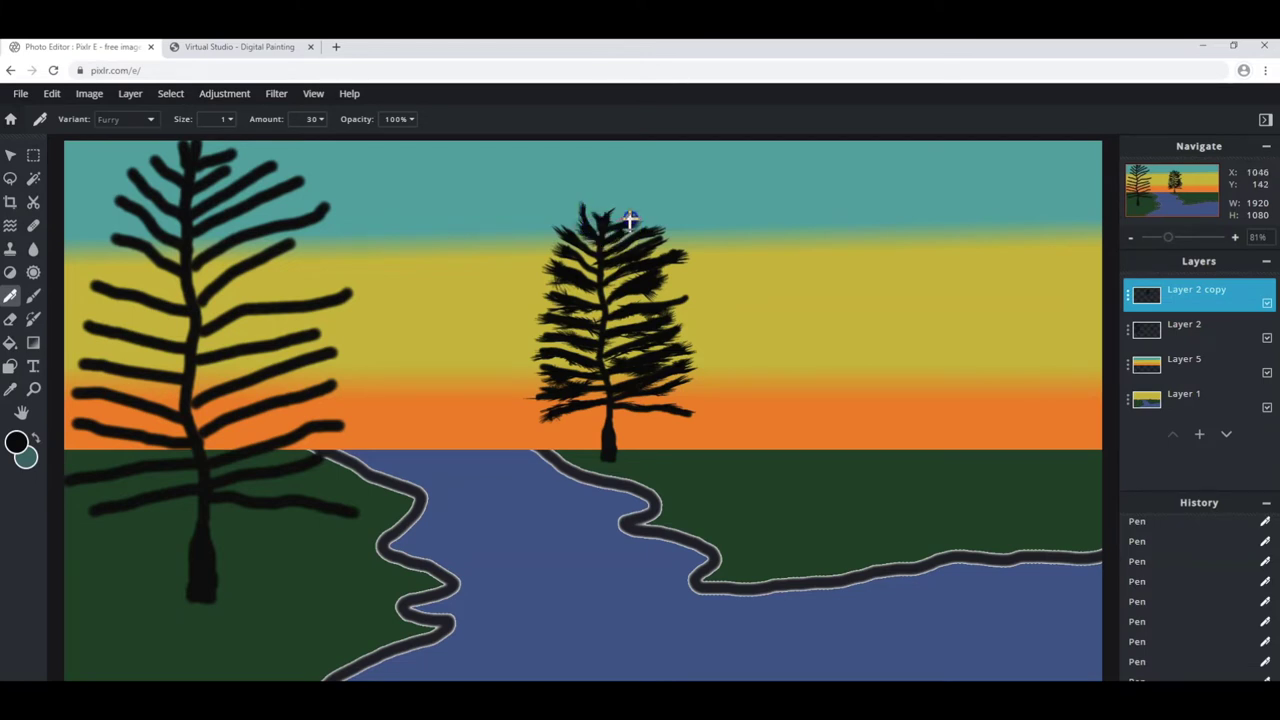
pyautogui.moveTo(620, 222)
pyautogui.mouseDown()
pyautogui.moveTo(614, 211)
pyautogui.moveTo(602, 223)
pyautogui.mouseUp()
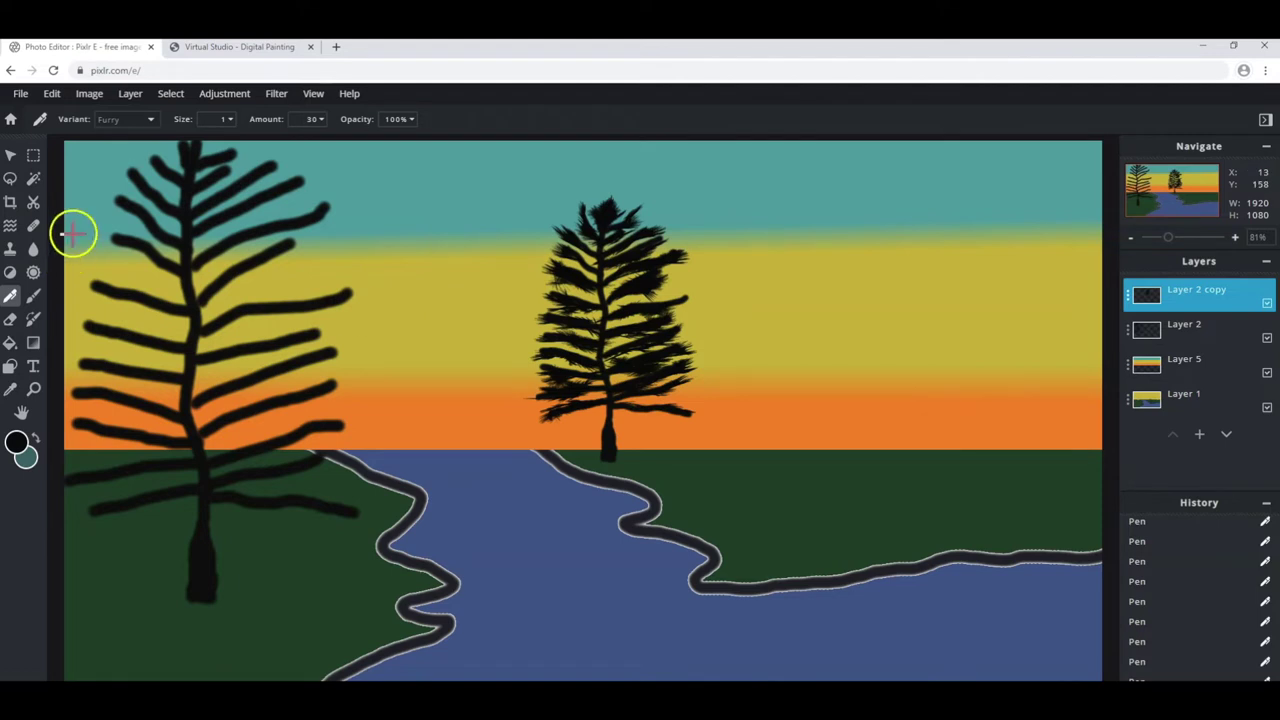
pyautogui.click(12, 156)
# Shrink the small pine to 241×369, settle it on the far bank, and open its layer settings.
pyautogui.moveTo(612, 322)
pyautogui.mouseDown()
pyautogui.moveTo(640, 309)
pyautogui.moveTo(609, 309)
pyautogui.moveTo(617, 320)
pyautogui.mouseUp()
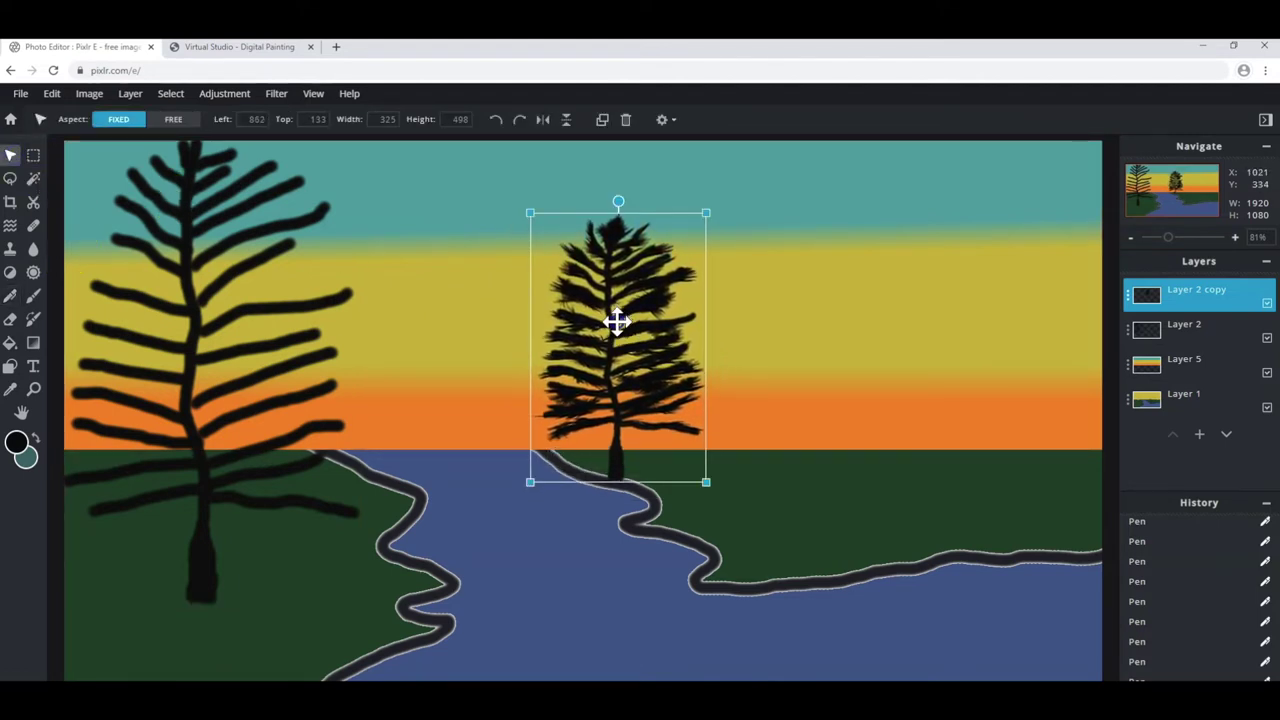
pyautogui.click(1186, 300)
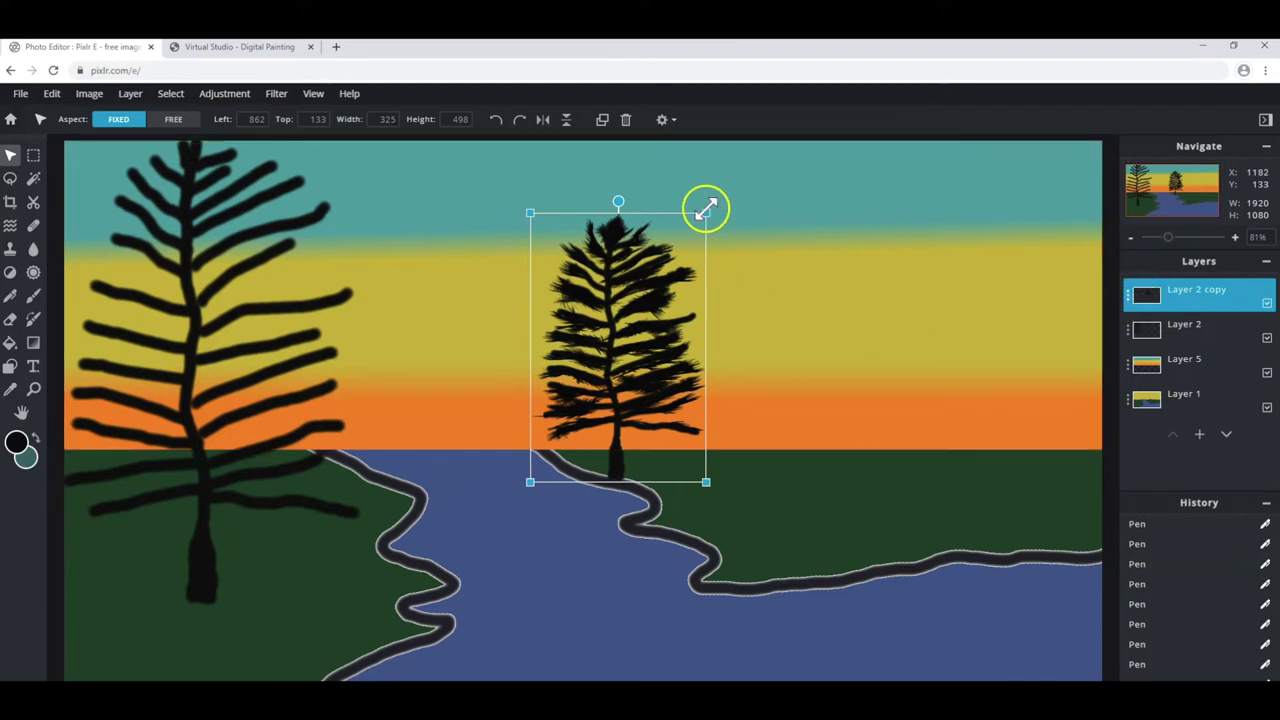
pyautogui.moveTo(703, 218); pyautogui.dragTo(662, 251)
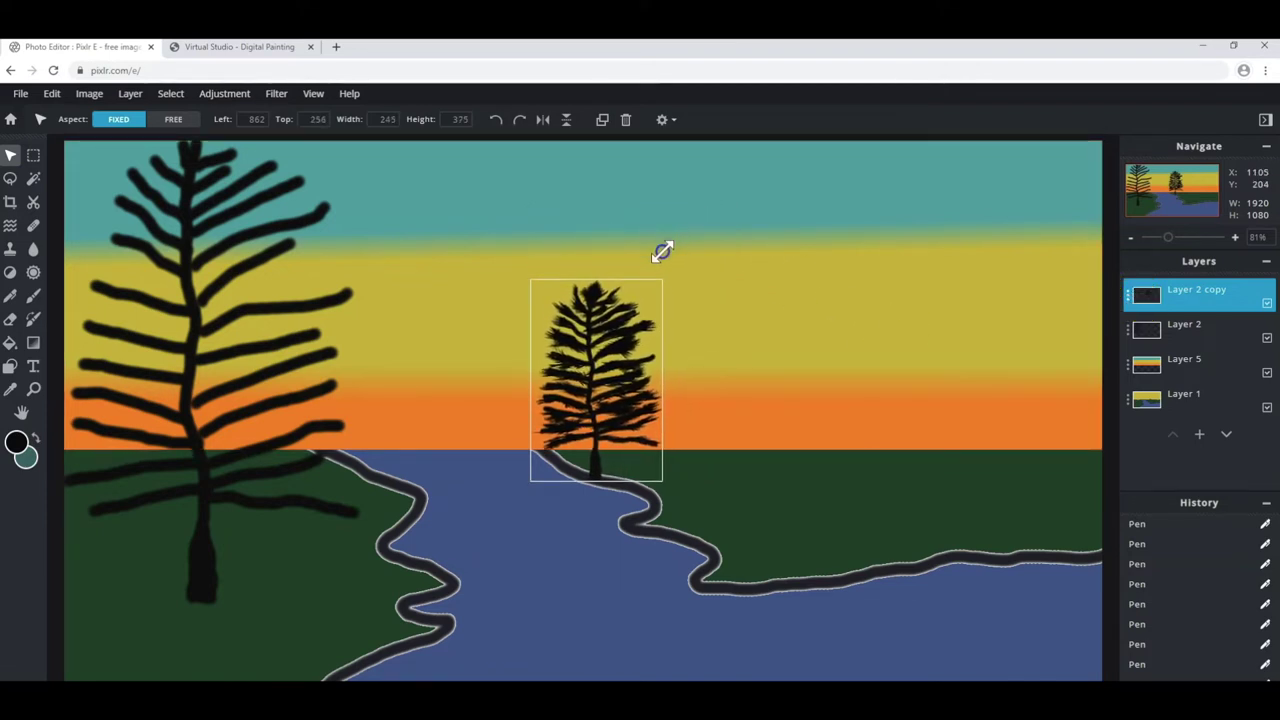
pyautogui.moveTo(662, 251); pyautogui.dragTo(657, 256)
pyautogui.moveTo(592, 372)
pyautogui.mouseDown()
pyautogui.moveTo(557, 354)
pyautogui.moveTo(569, 374)
pyautogui.mouseUp()
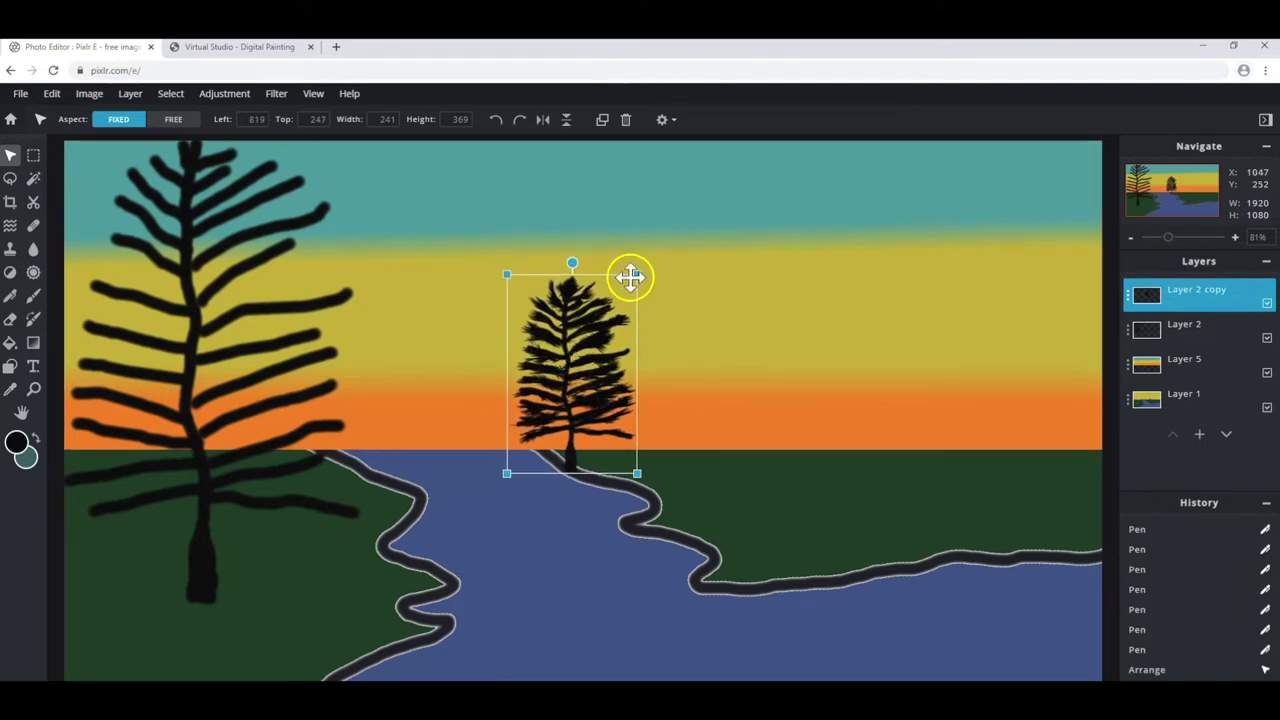
pyautogui.click(1130, 299)
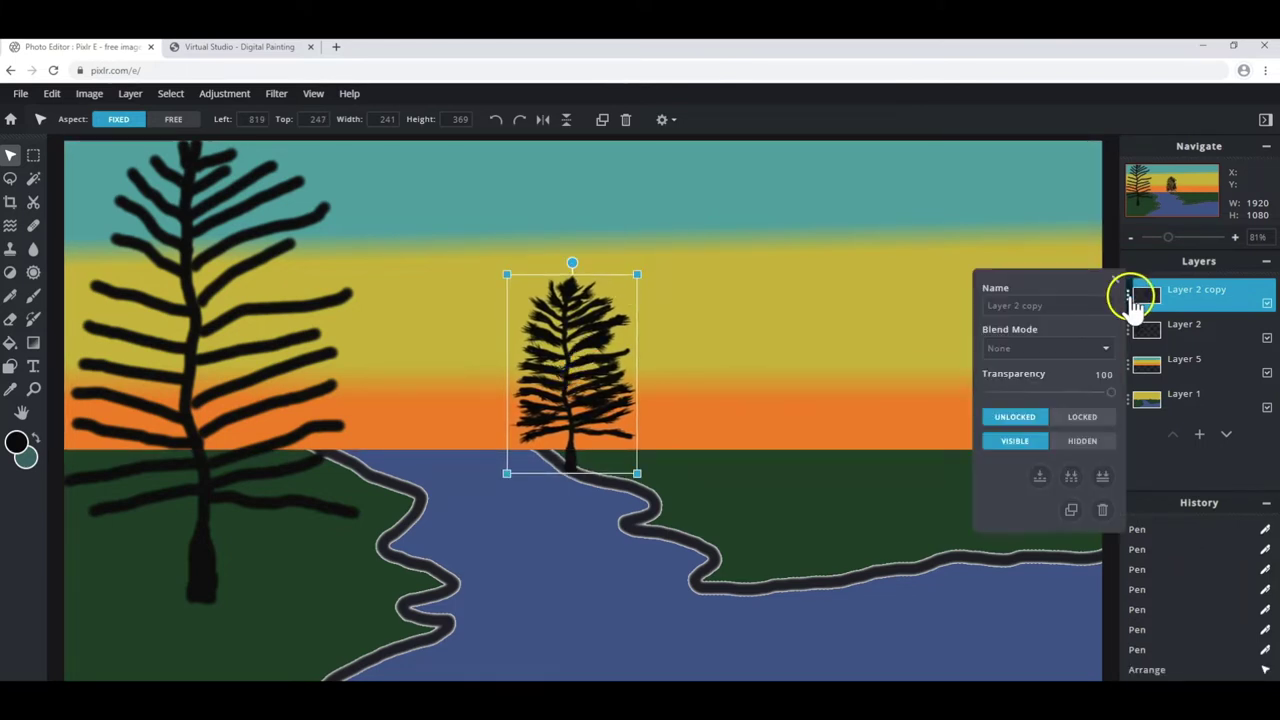
# Duplicate the small pine tree layer and shrink the copy beside the original.
pyautogui.click(1072, 510)
pyautogui.moveTo(587, 370)
pyautogui.mouseDown()
pyautogui.moveTo(628, 374)
pyautogui.moveTo(628, 391)
pyautogui.moveTo(646, 374)
pyautogui.moveTo(636, 388)
pyautogui.mouseUp()
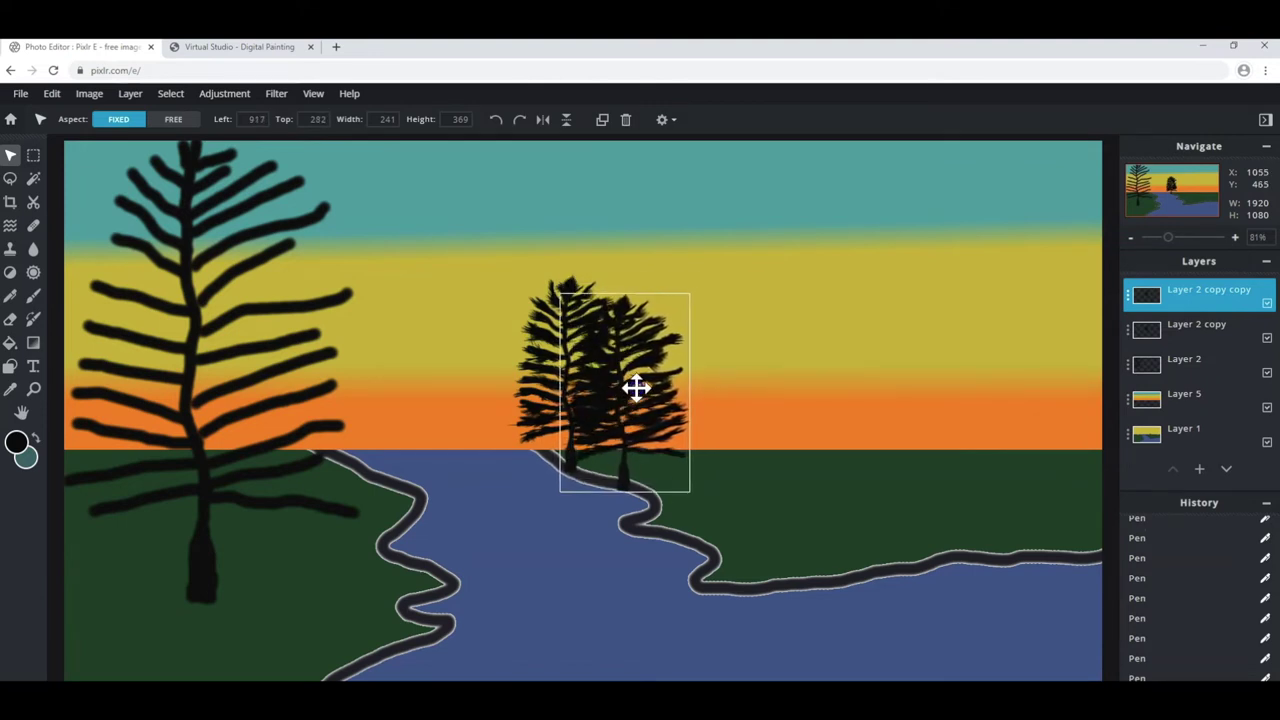
pyautogui.moveTo(686, 271); pyautogui.dragTo(666, 306)
pyautogui.moveTo(603, 386)
pyautogui.mouseDown()
pyautogui.moveTo(571, 380)
pyautogui.moveTo(610, 387)
pyautogui.moveTo(614, 357)
pyautogui.moveTo(621, 383)
pyautogui.mouseUp()
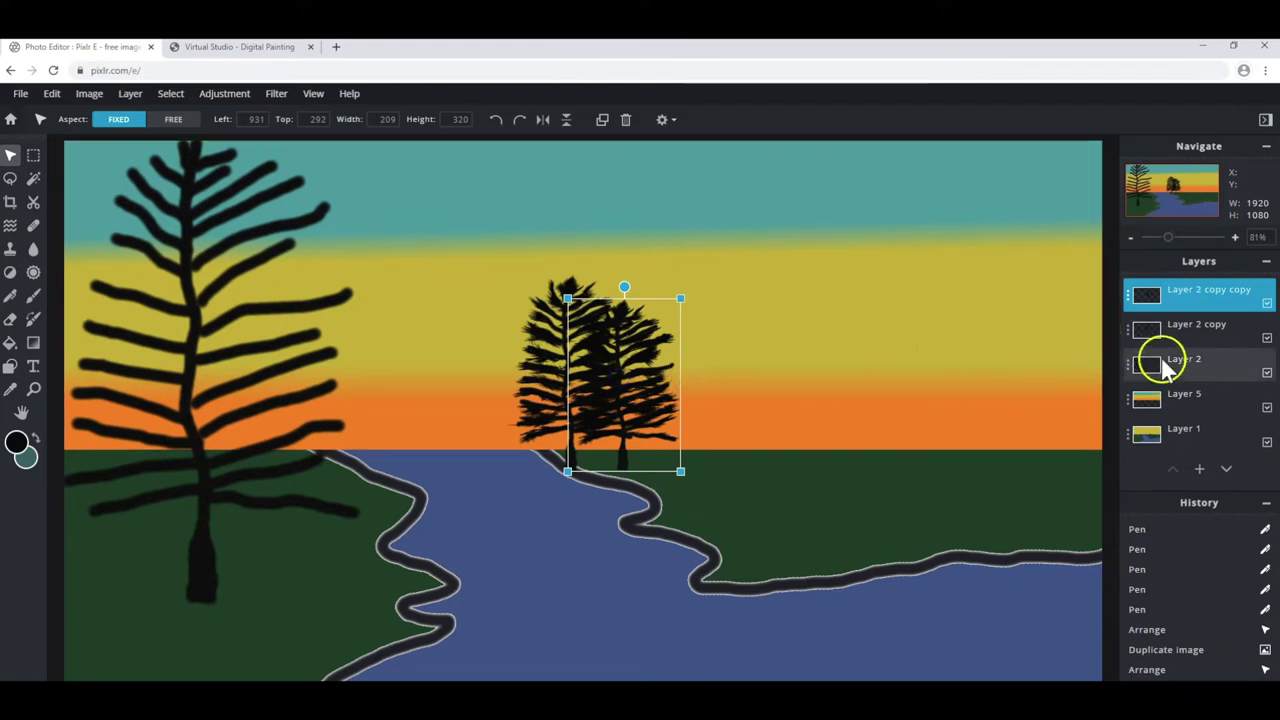
# Make a third pine copy, enlarge it, mirror it horizontally and position it on the bank.
pyautogui.click(1128, 298)
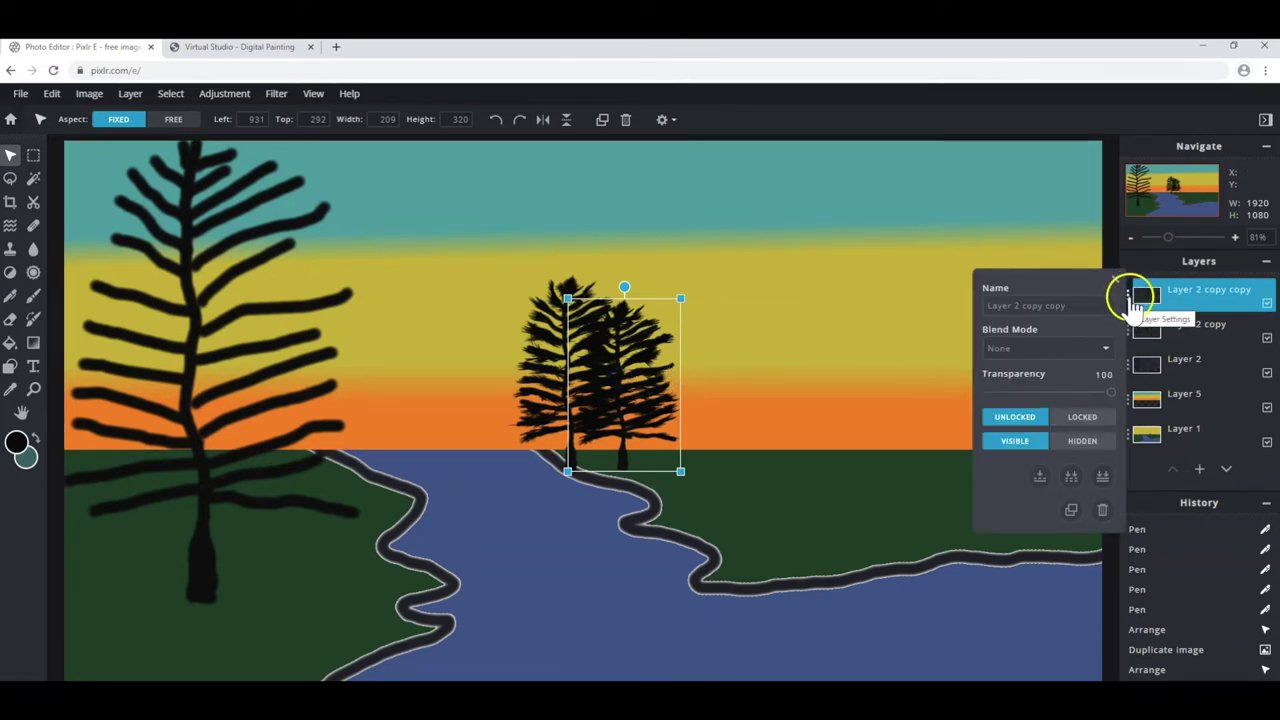
pyautogui.click(1071, 512)
pyautogui.moveTo(623, 386)
pyautogui.mouseDown()
pyautogui.moveTo(689, 352)
pyautogui.moveTo(669, 389)
pyautogui.moveTo(646, 371)
pyautogui.moveTo(662, 386)
pyautogui.moveTo(654, 360)
pyautogui.moveTo(666, 397)
pyautogui.mouseUp()
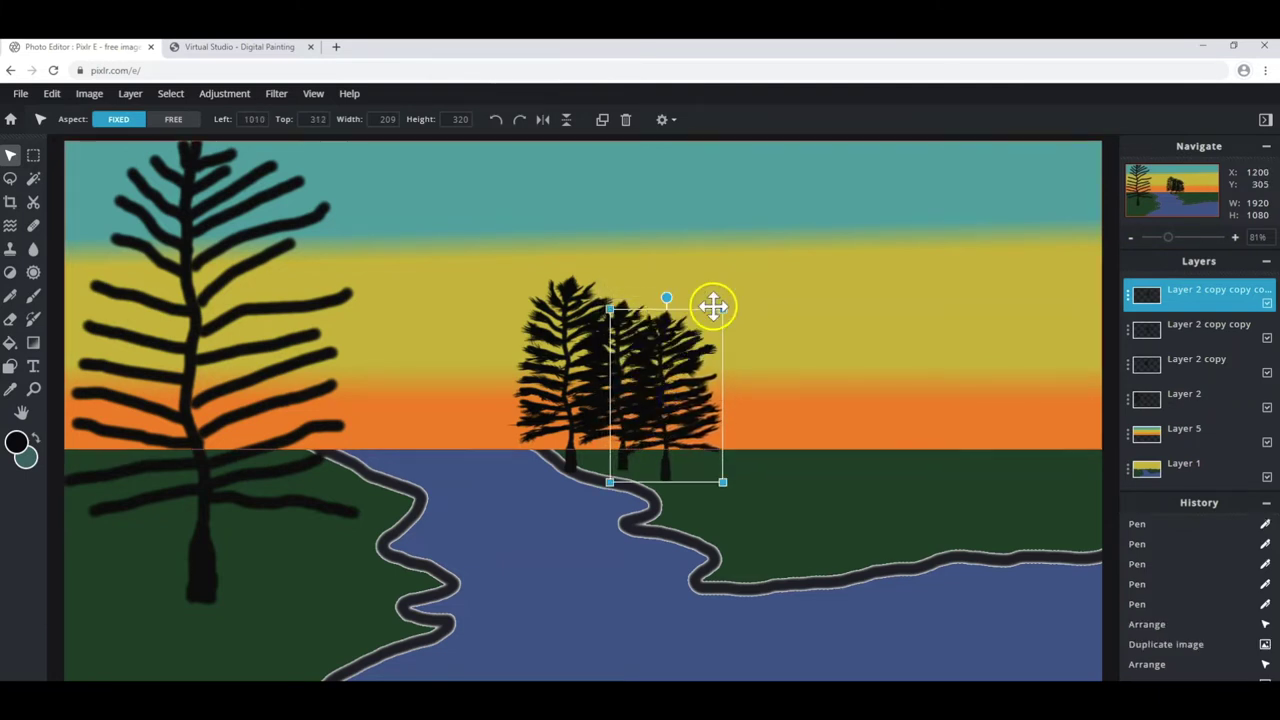
pyautogui.moveTo(723, 306); pyautogui.dragTo(763, 254)
pyautogui.moveTo(673, 366)
pyautogui.mouseDown()
pyautogui.moveTo(655, 358)
pyautogui.moveTo(662, 368)
pyautogui.mouseUp()
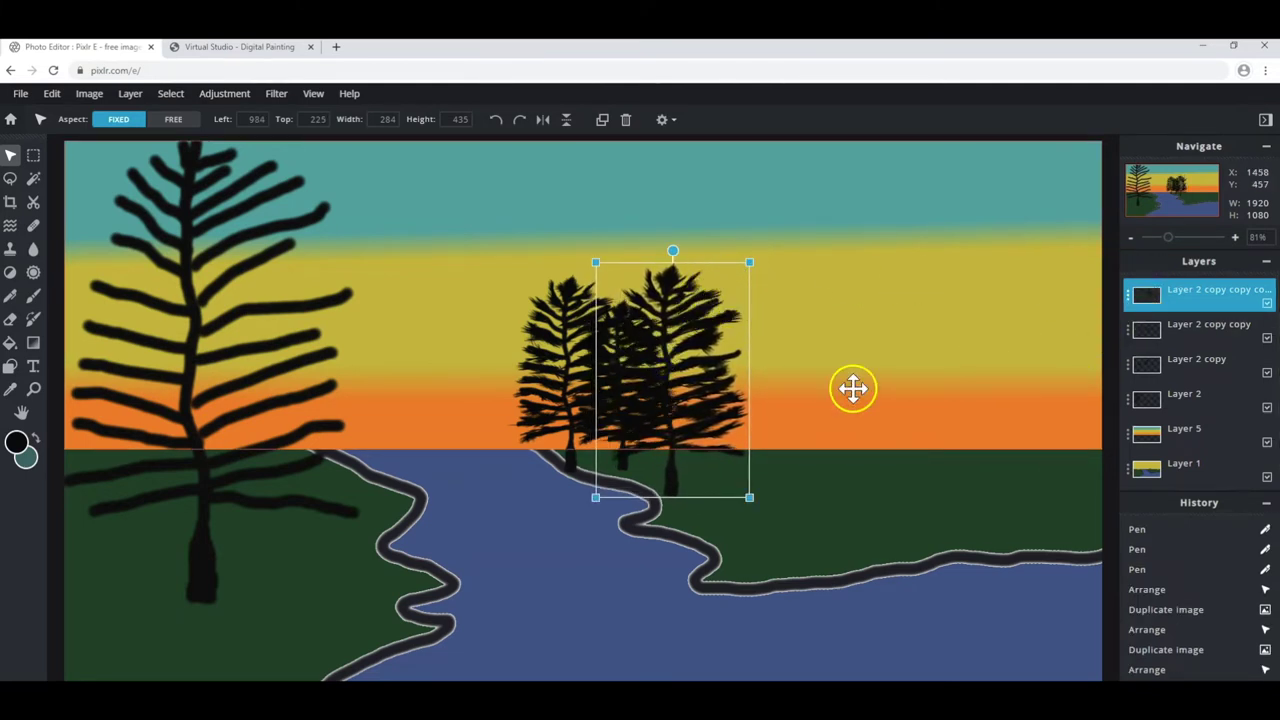
pyautogui.click(543, 121)
pyautogui.moveTo(700, 346)
pyautogui.mouseDown()
pyautogui.moveTo(697, 308)
pyautogui.moveTo(706, 359)
pyautogui.mouseUp()
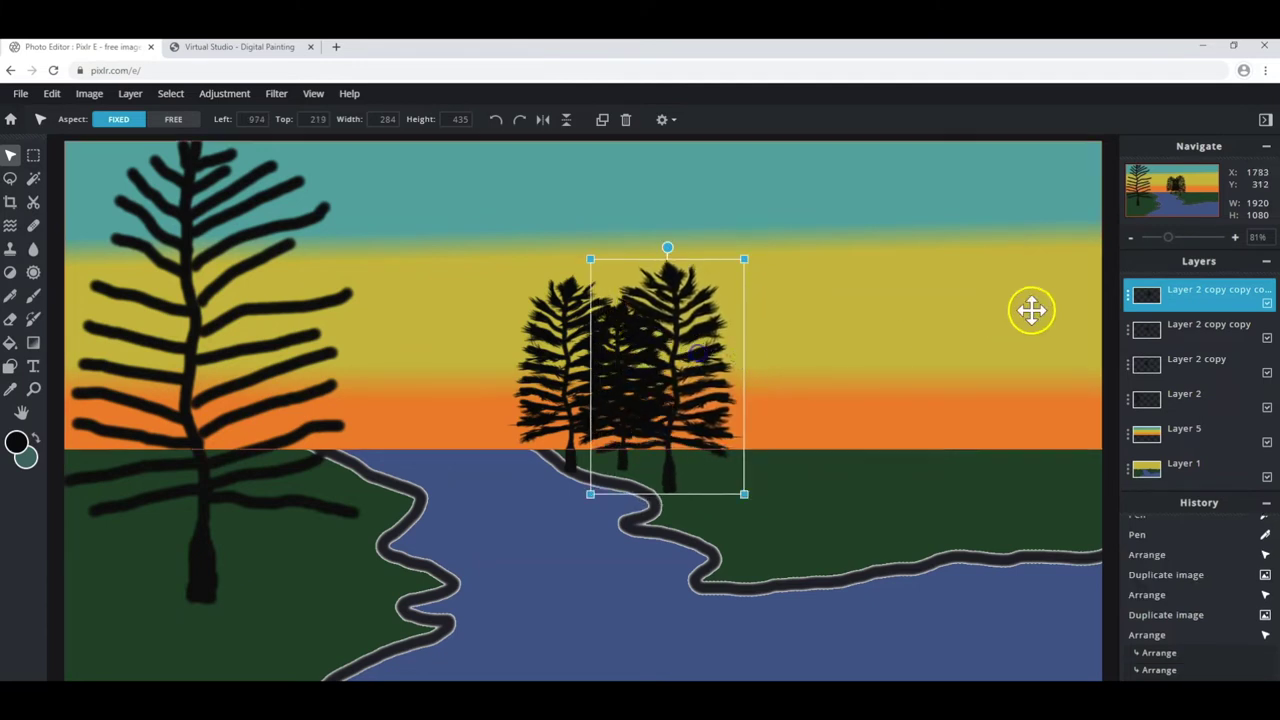
# Add a fourth mirrored pine, enlarged to 366×561 and placed on the far bank.
pyautogui.click(1127, 295)
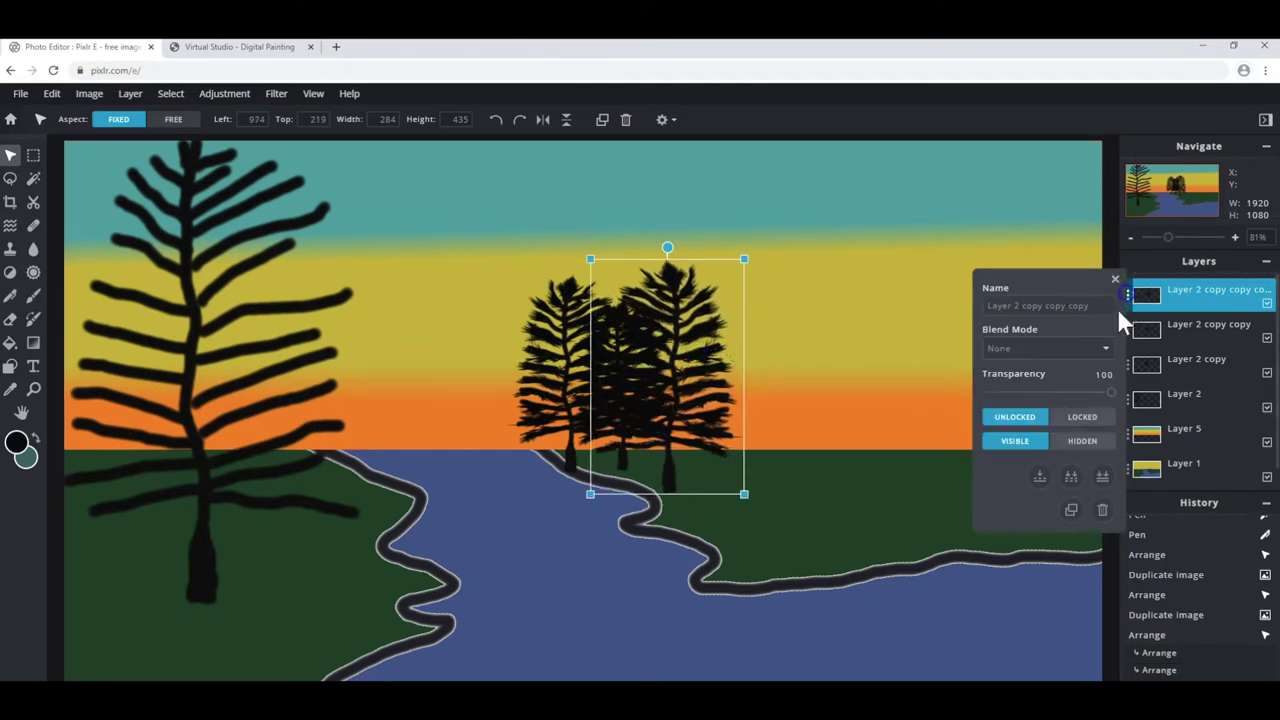
pyautogui.click(1071, 511)
pyautogui.moveTo(666, 380); pyautogui.dragTo(741, 377)
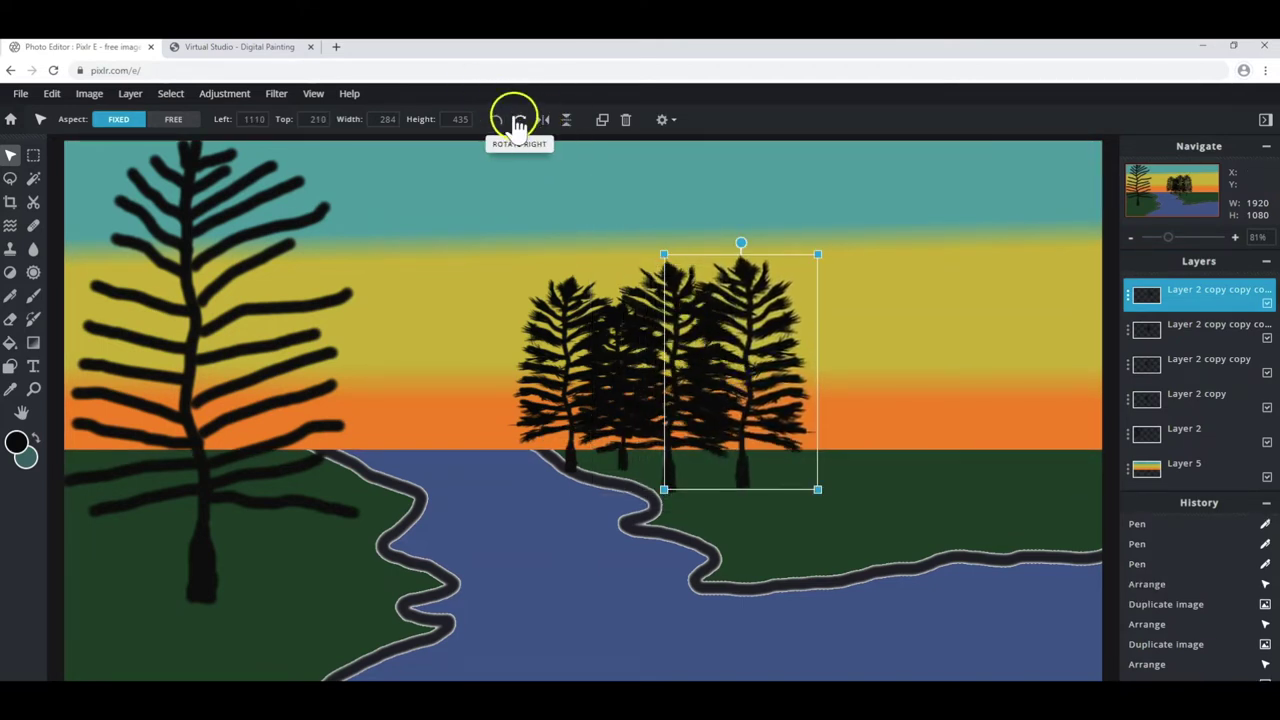
pyautogui.click(543, 121)
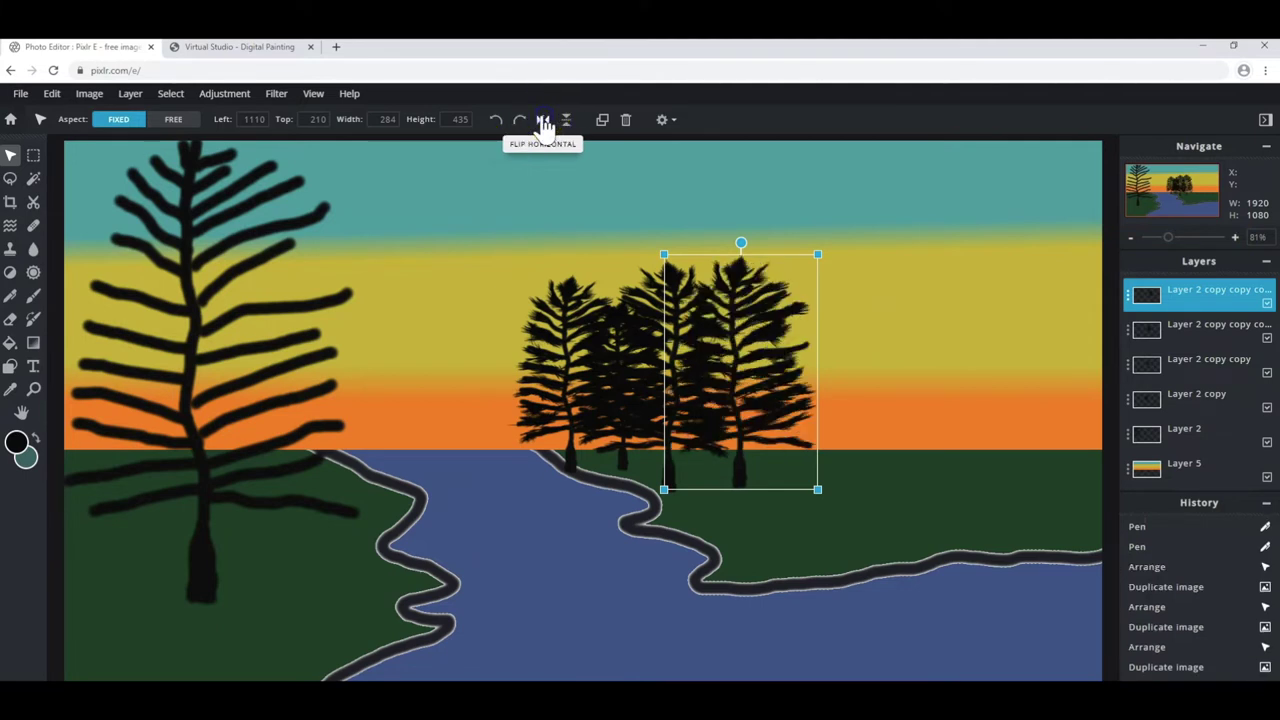
pyautogui.moveTo(822, 254); pyautogui.dragTo(872, 171)
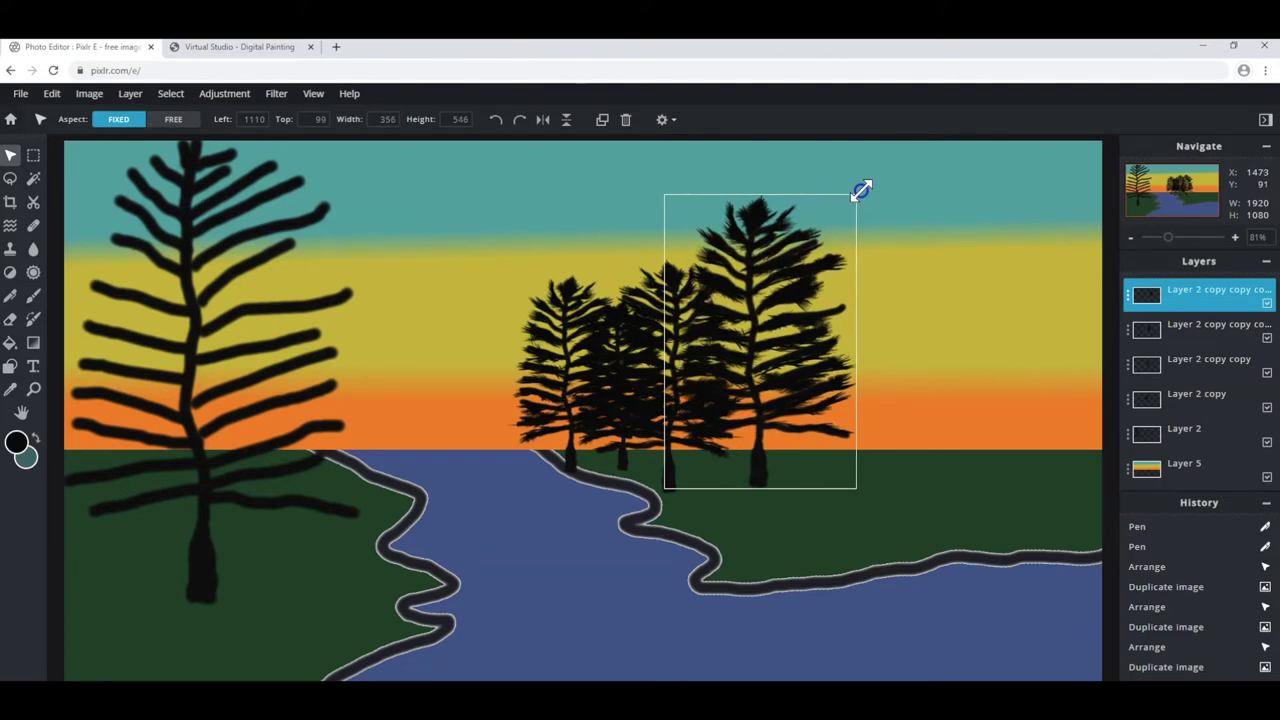
pyautogui.moveTo(872, 171); pyautogui.dragTo(862, 186)
pyautogui.moveTo(798, 264)
pyautogui.mouseDown()
pyautogui.moveTo(777, 294)
pyautogui.moveTo(769, 280)
pyautogui.moveTo(785, 285)
pyautogui.mouseUp()
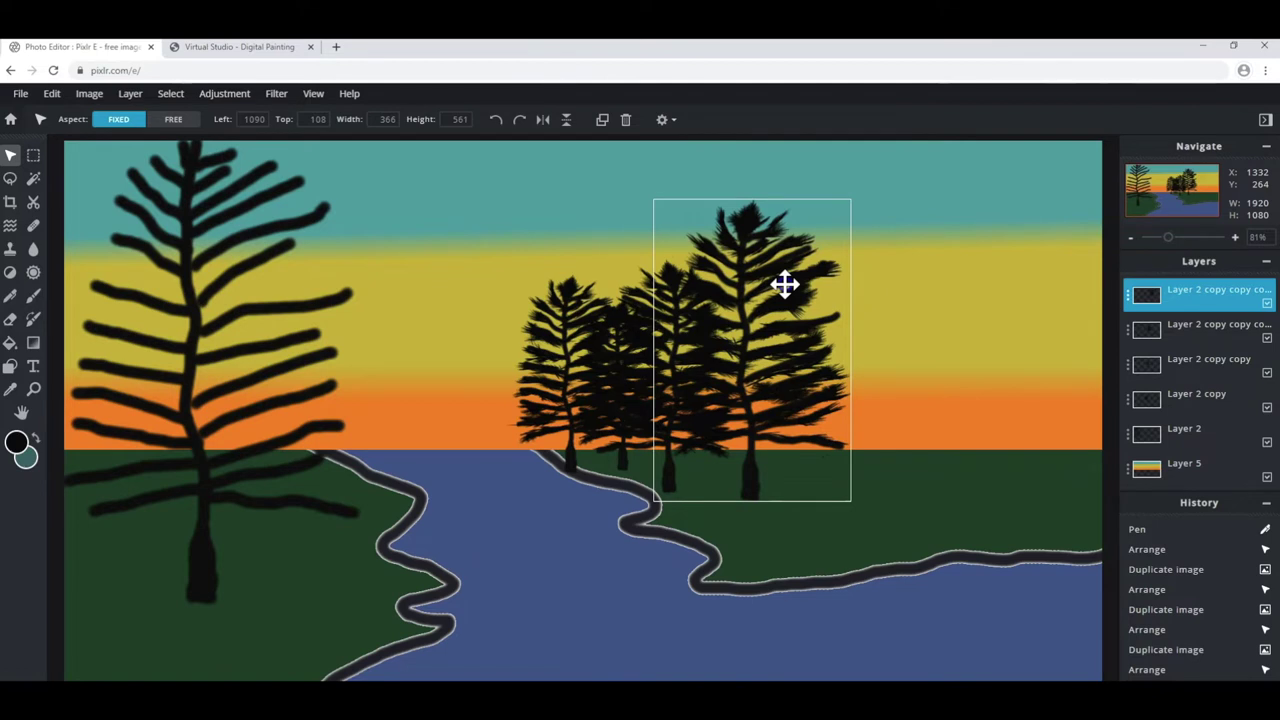
pyautogui.moveTo(785, 285); pyautogui.dragTo(785, 285)
pyautogui.click(608, 124)
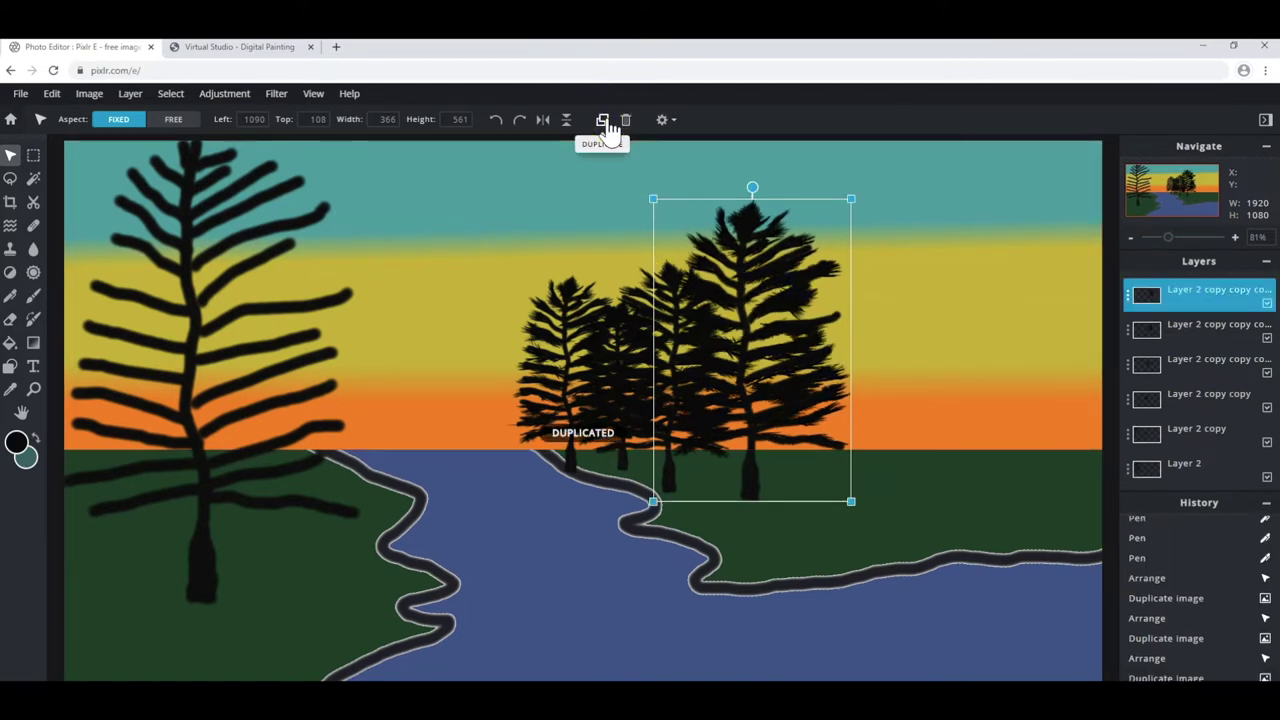
# Move the new pine copy right along the bank and shrink it.
pyautogui.moveTo(717, 280)
pyautogui.mouseDown()
pyautogui.moveTo(794, 286)
pyautogui.moveTo(774, 289)
pyautogui.moveTo(786, 297)
pyautogui.mouseUp()
pyautogui.moveTo(918, 212); pyautogui.dragTo(866, 281)
pyautogui.moveTo(794, 340)
pyautogui.mouseDown()
pyautogui.moveTo(803, 309)
pyautogui.moveTo(789, 311)
pyautogui.mouseUp()
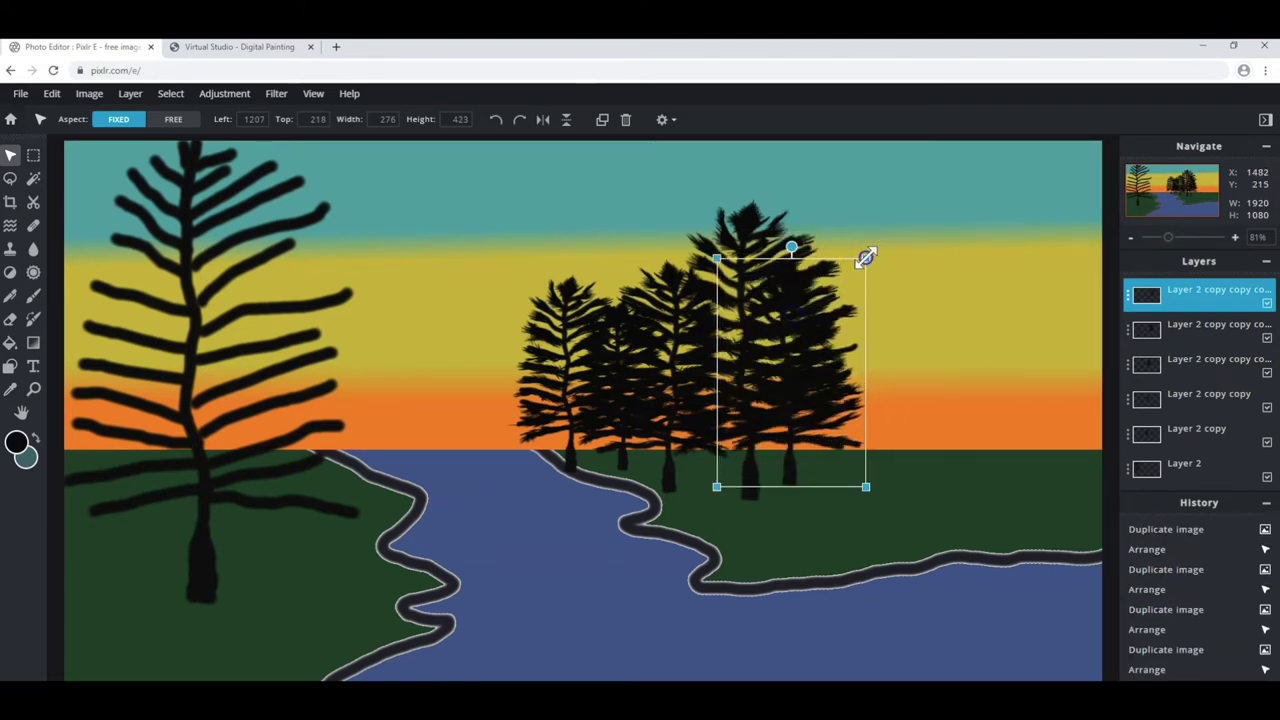
pyautogui.moveTo(866, 258); pyautogui.dragTo(851, 272)
pyautogui.moveTo(789, 343); pyautogui.dragTo(792, 342)
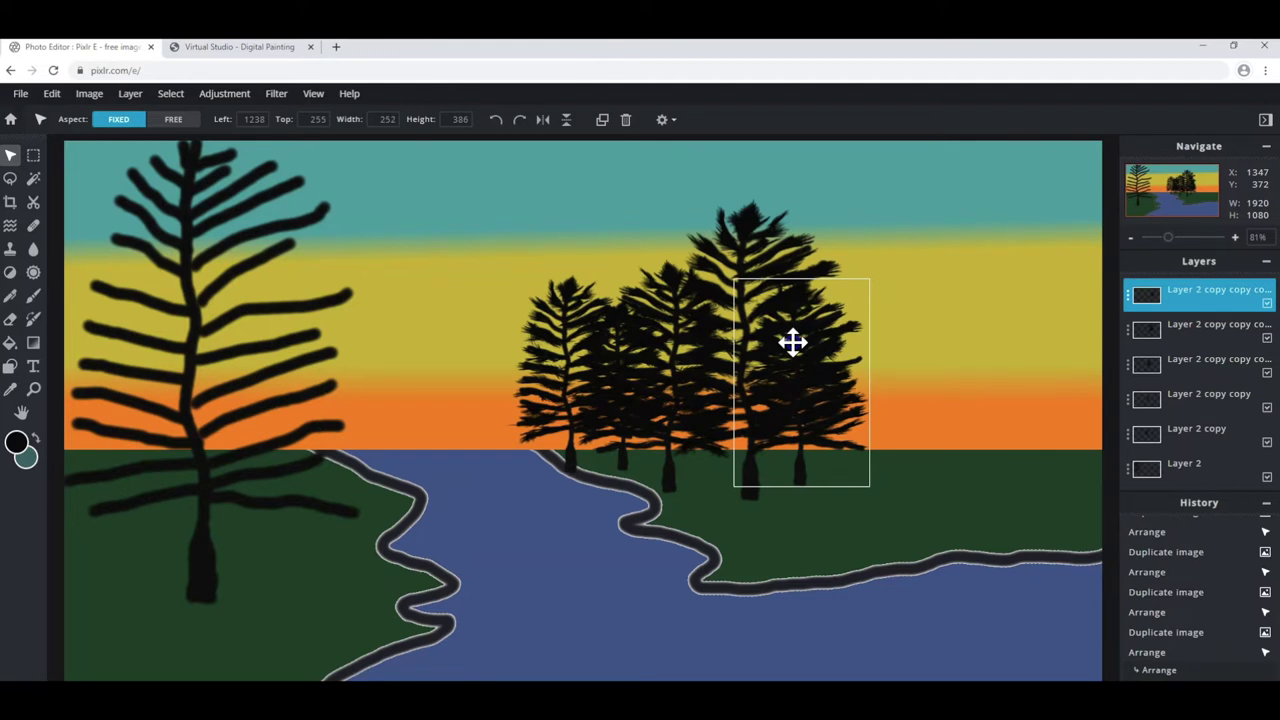
# Add two more pine copies further right, one mirrored and one smaller, settled on the bank.
pyautogui.click(602, 119)
pyautogui.moveTo(820, 366); pyautogui.dragTo(888, 353)
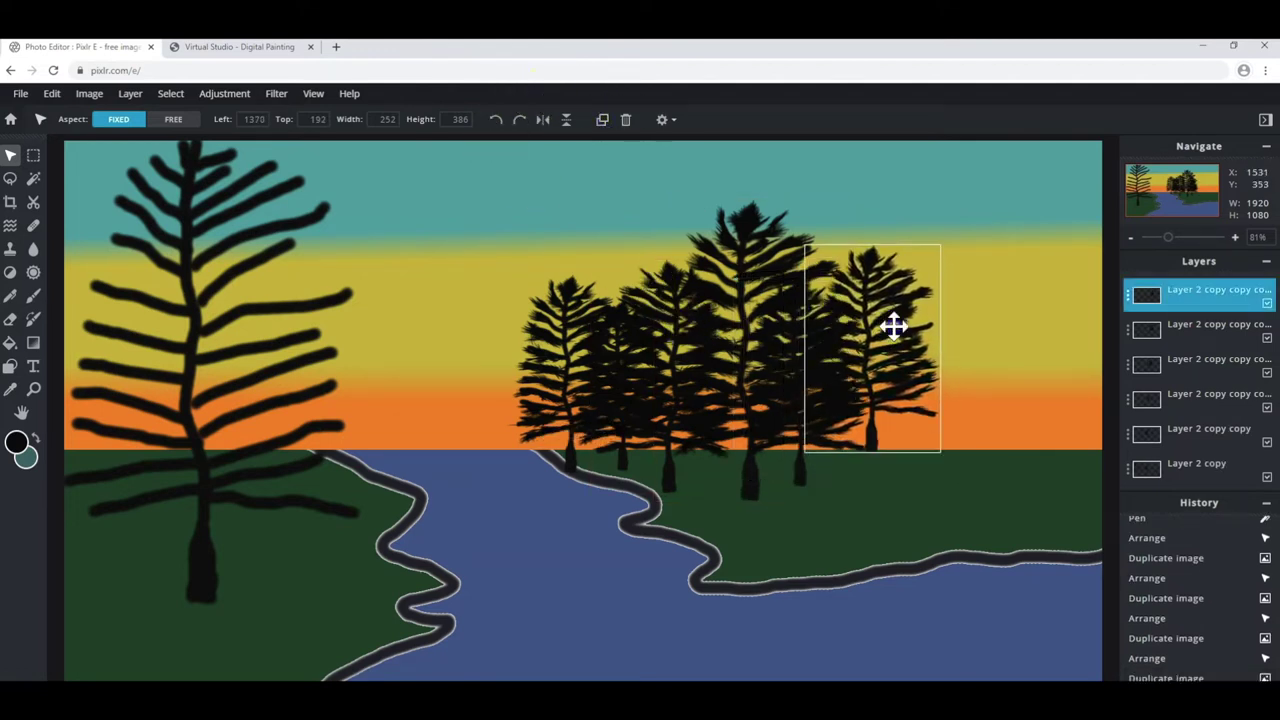
pyautogui.click(546, 120)
pyautogui.moveTo(868, 340)
pyautogui.mouseDown()
pyautogui.moveTo(873, 365)
pyautogui.moveTo(865, 352)
pyautogui.moveTo(899, 317)
pyautogui.moveTo(864, 319)
pyautogui.mouseUp()
pyautogui.click(602, 119)
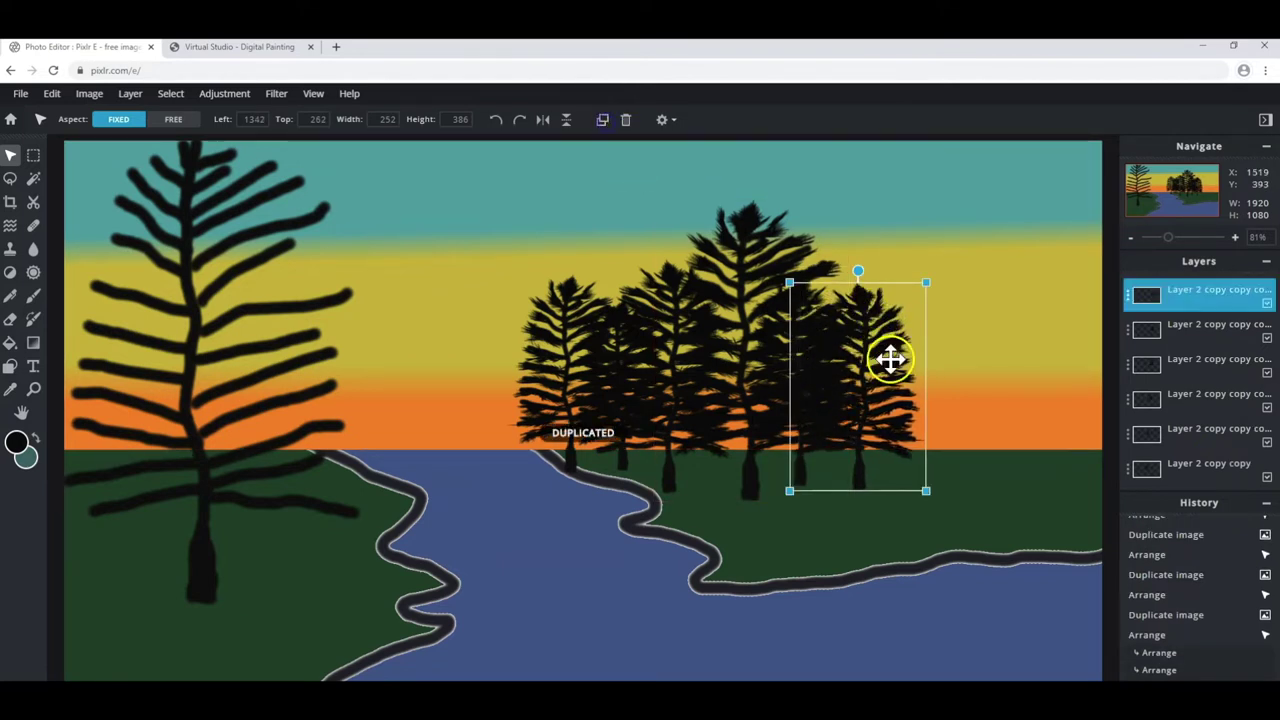
pyautogui.moveTo(890, 355); pyautogui.dragTo(929, 349)
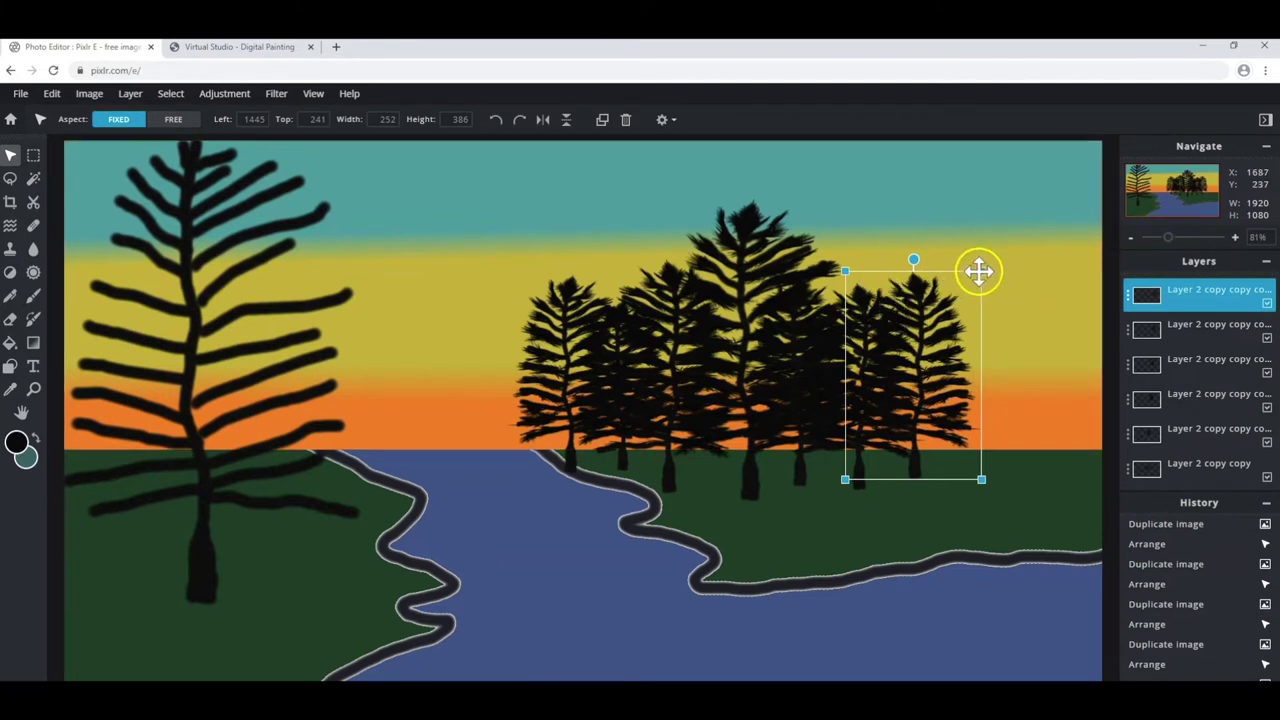
pyautogui.moveTo(983, 272); pyautogui.dragTo(956, 310)
pyautogui.moveTo(935, 360)
pyautogui.mouseDown()
pyautogui.moveTo(914, 357)
pyautogui.moveTo(937, 363)
pyautogui.moveTo(917, 374)
pyautogui.mouseUp()
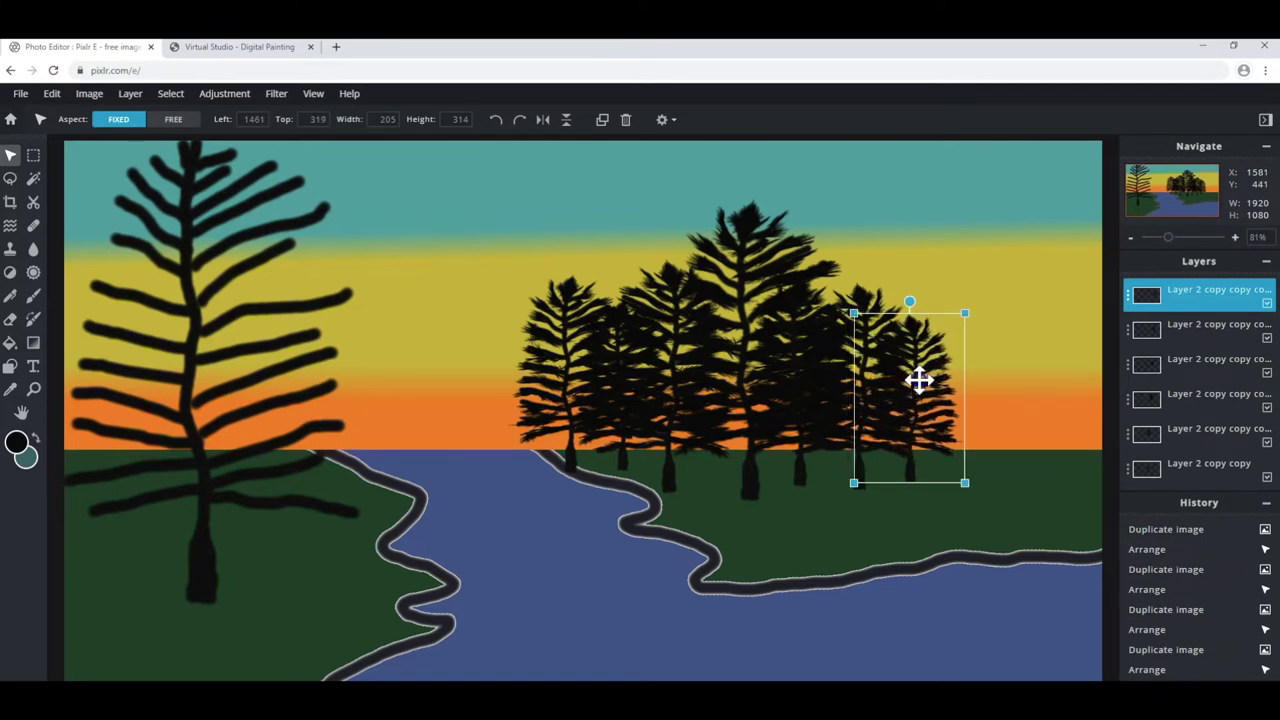
# Add further pine copies up to the right canvas edge, including a larger 374×573 tree.
pyautogui.click(602, 119)
pyautogui.moveTo(929, 420); pyautogui.dragTo(983, 403)
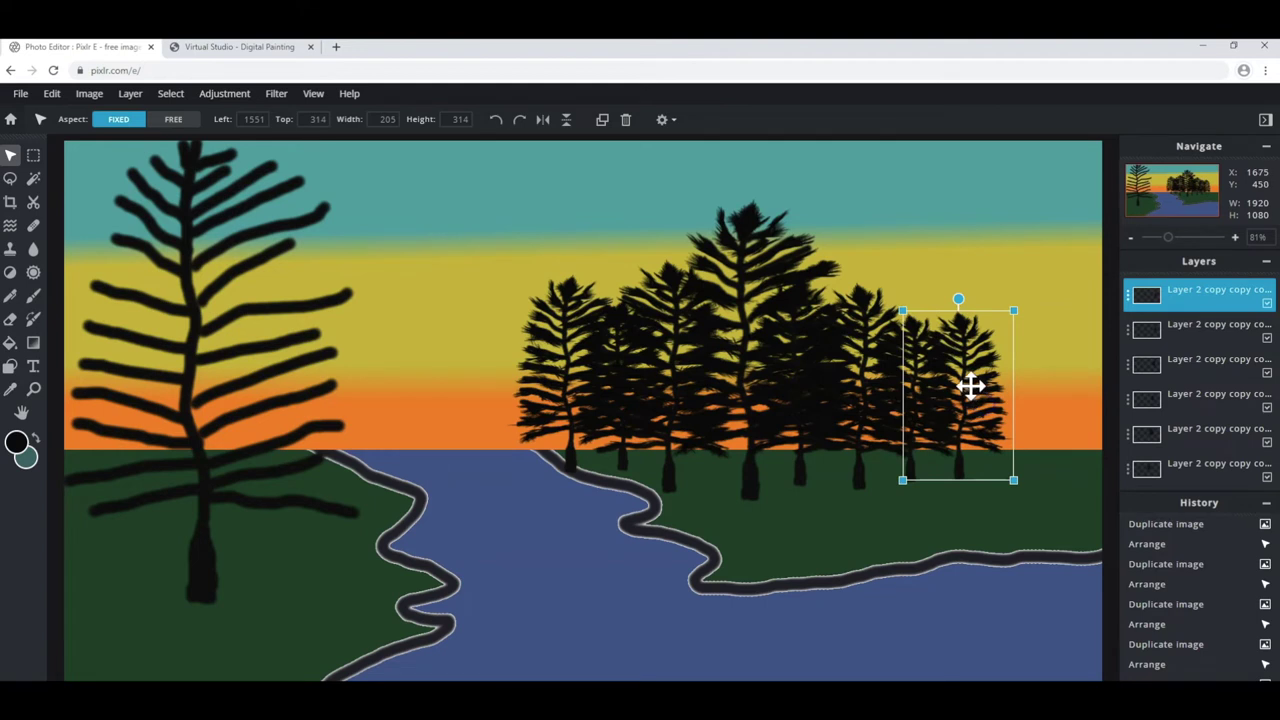
pyautogui.moveTo(1013, 311); pyautogui.dragTo(1040, 269)
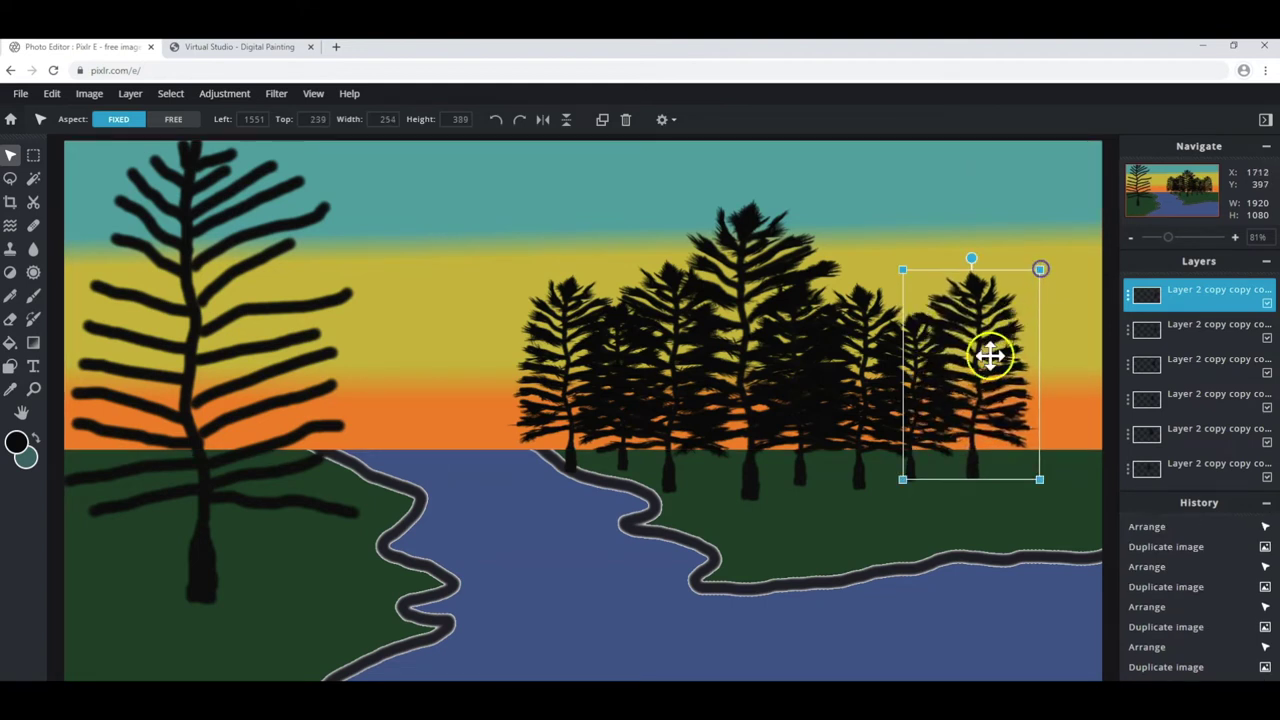
pyautogui.click(602, 119)
pyautogui.moveTo(991, 383)
pyautogui.mouseDown()
pyautogui.moveTo(1016, 371)
pyautogui.moveTo(1006, 391)
pyautogui.moveTo(1020, 383)
pyautogui.mouseUp()
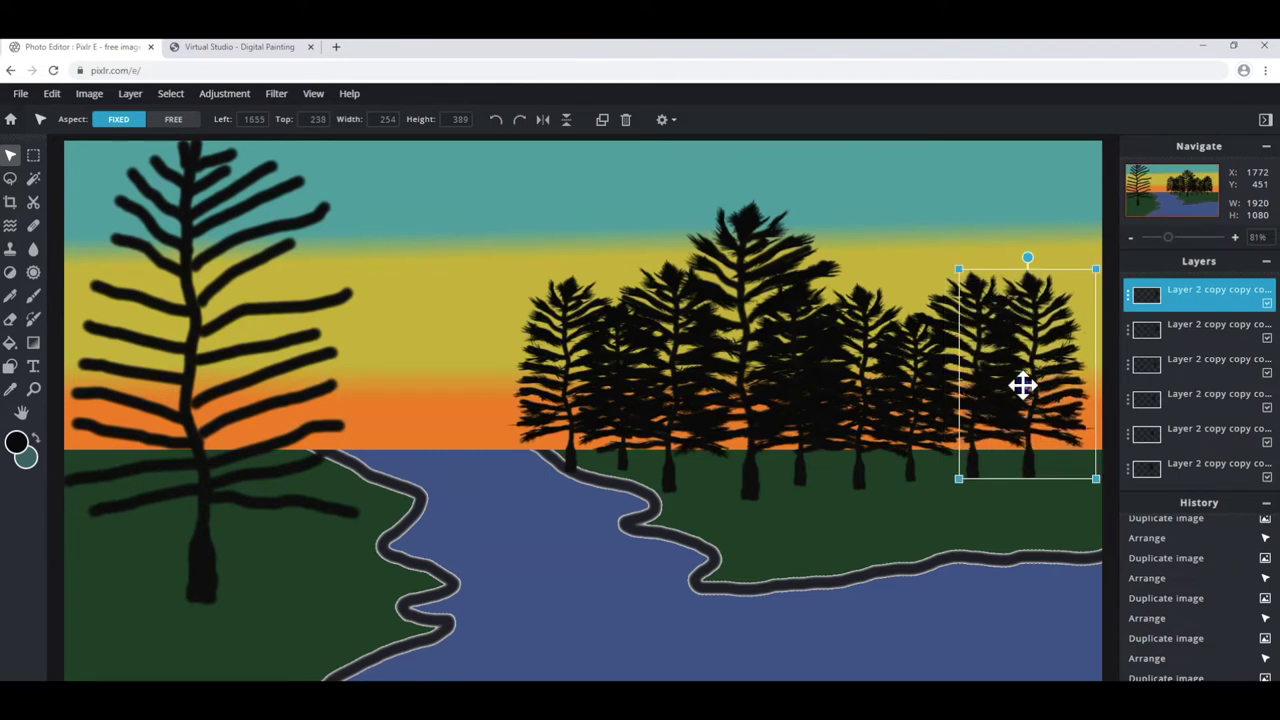
pyautogui.click(602, 119)
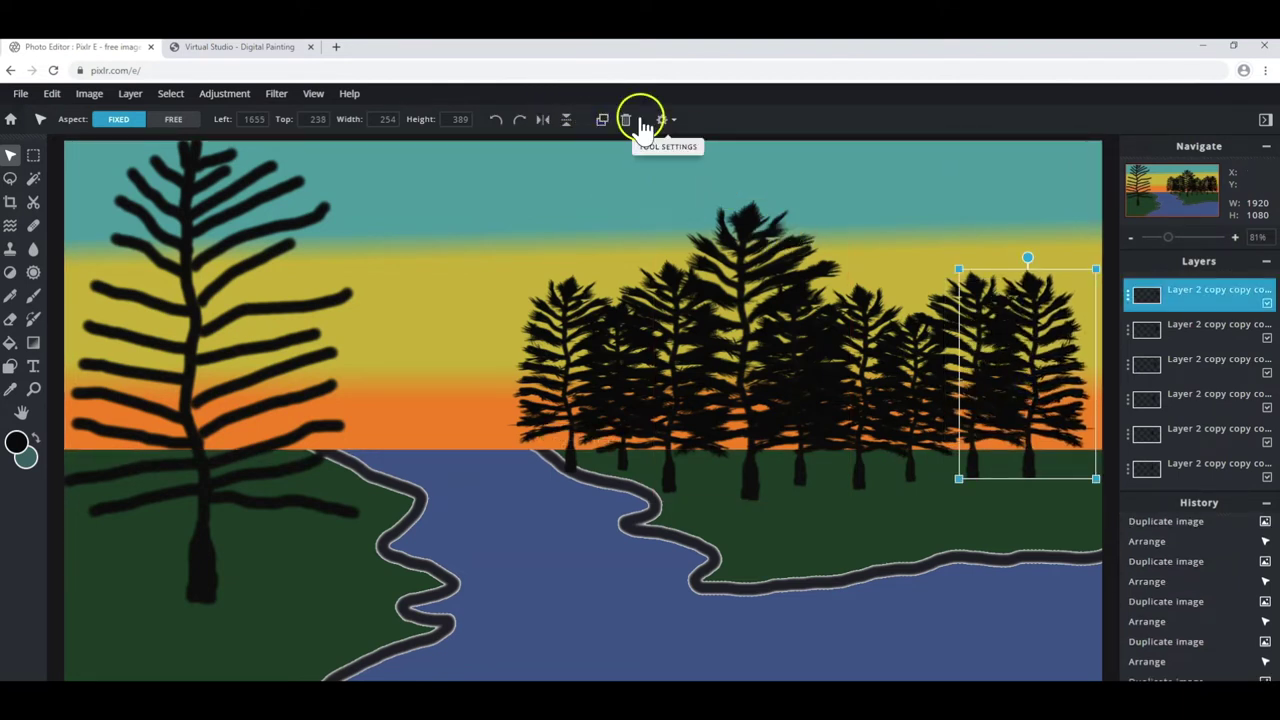
pyautogui.click(603, 121)
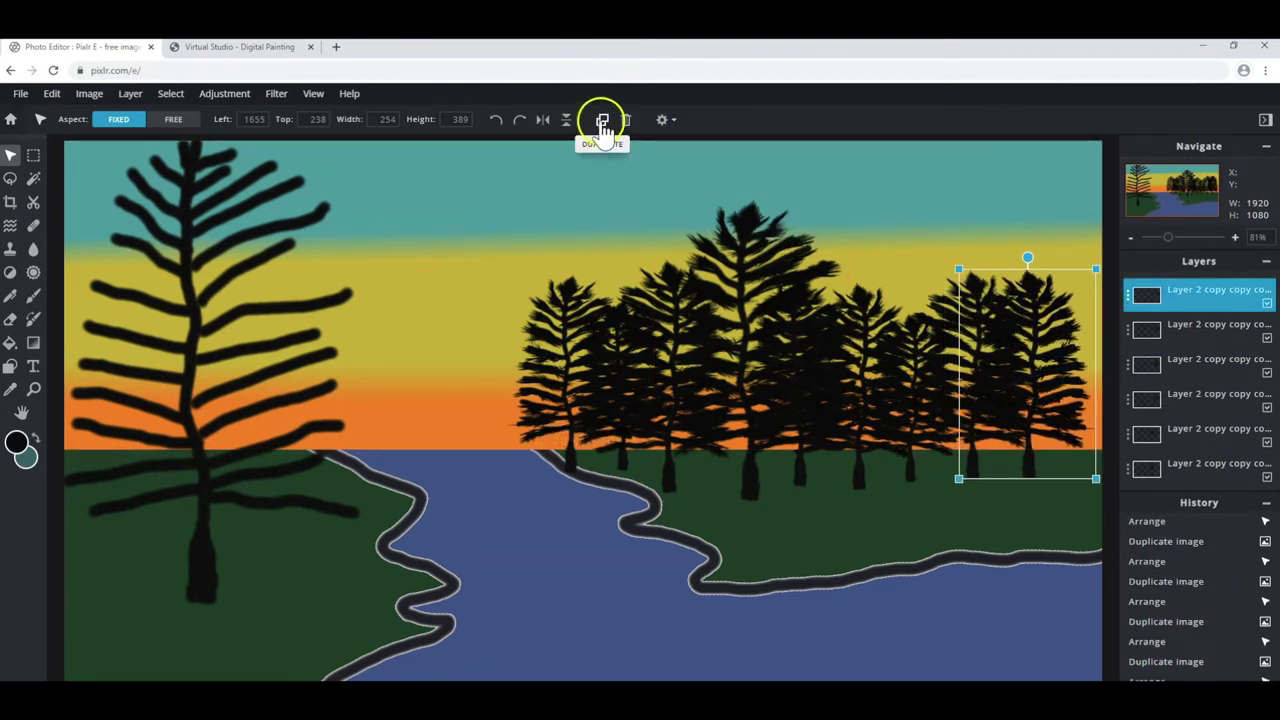
pyautogui.moveTo(986, 329)
pyautogui.mouseDown()
pyautogui.moveTo(1031, 337)
pyautogui.moveTo(1037, 354)
pyautogui.moveTo(1062, 341)
pyautogui.moveTo(910, 344)
pyautogui.mouseUp()
pyautogui.moveTo(998, 276)
pyautogui.mouseDown()
pyautogui.moveTo(1063, 191)
pyautogui.moveTo(963, 346)
pyautogui.moveTo(974, 346)
pyautogui.moveTo(971, 306)
pyautogui.moveTo(970, 331)
pyautogui.mouseUp()
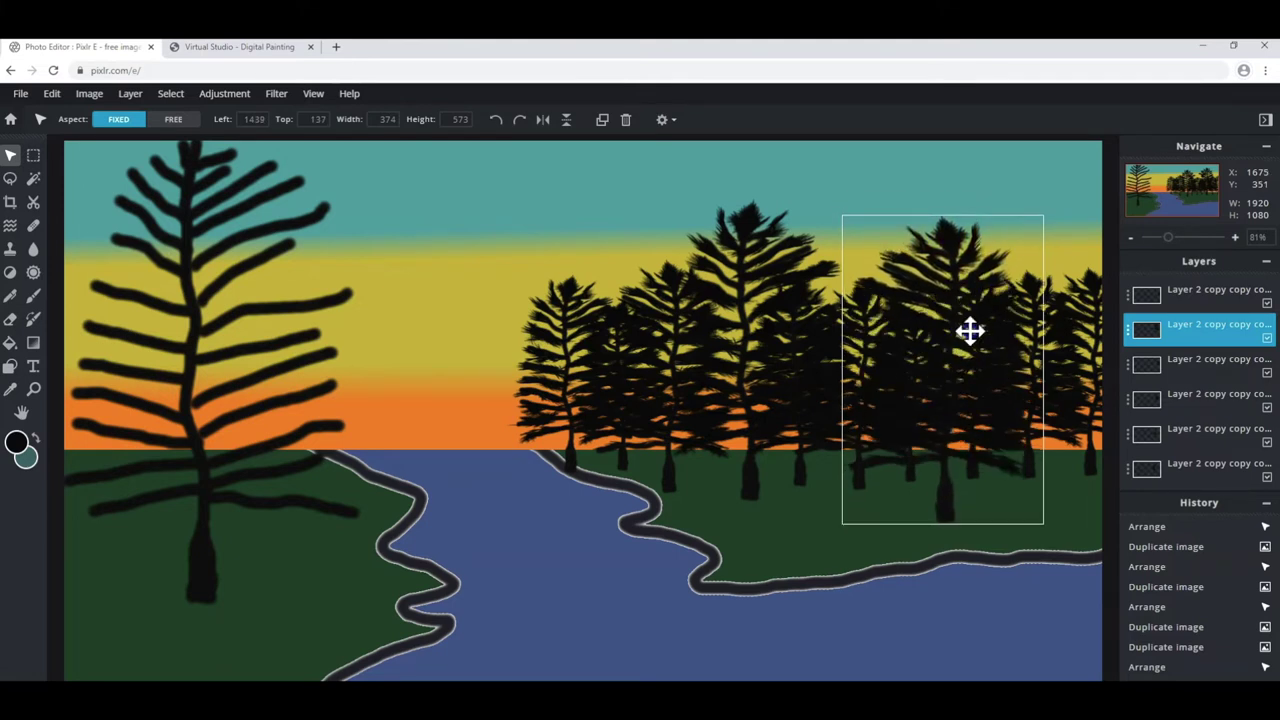
pyautogui.moveTo(970, 331); pyautogui.dragTo(970, 331)
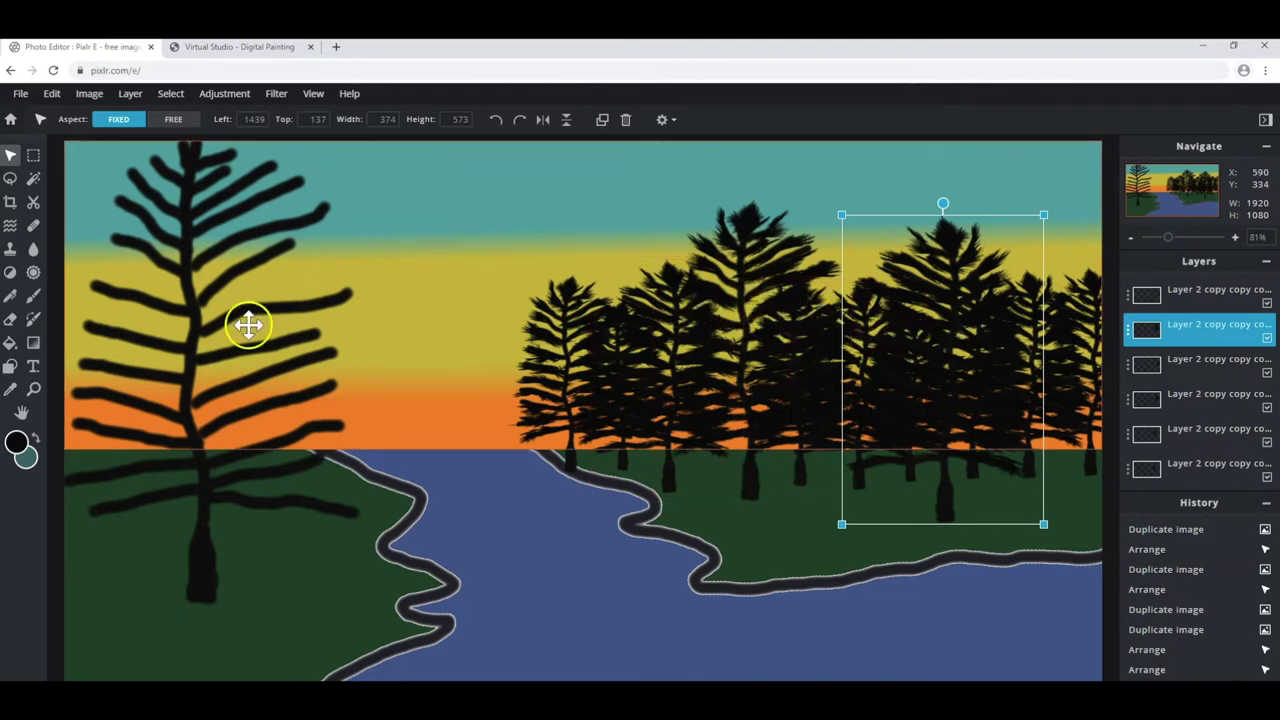
pyautogui.moveTo(166, 300)
pyautogui.mouseDown()
pyautogui.moveTo(289, 331)
pyautogui.moveTo(259, 325)
pyautogui.mouseUp()
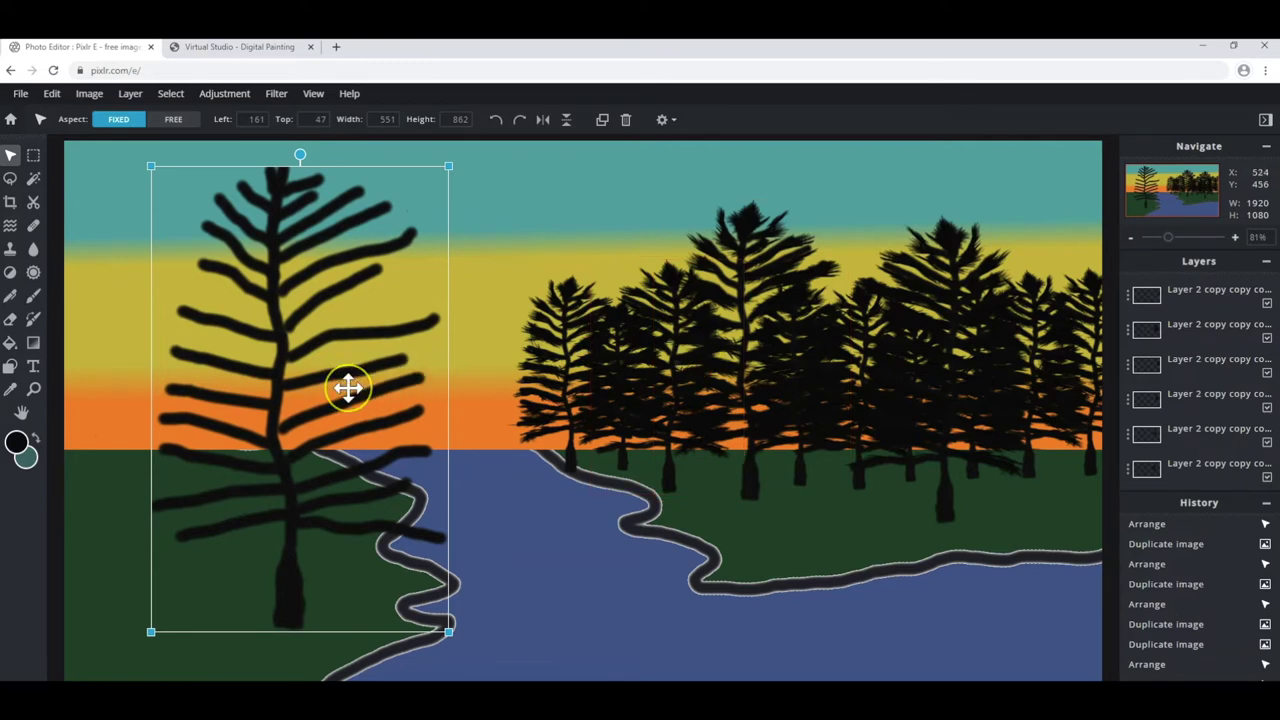
# Delete the sketched left tree and move an enlarged pine copy onto the left shore.
pyautogui.press('Delete')
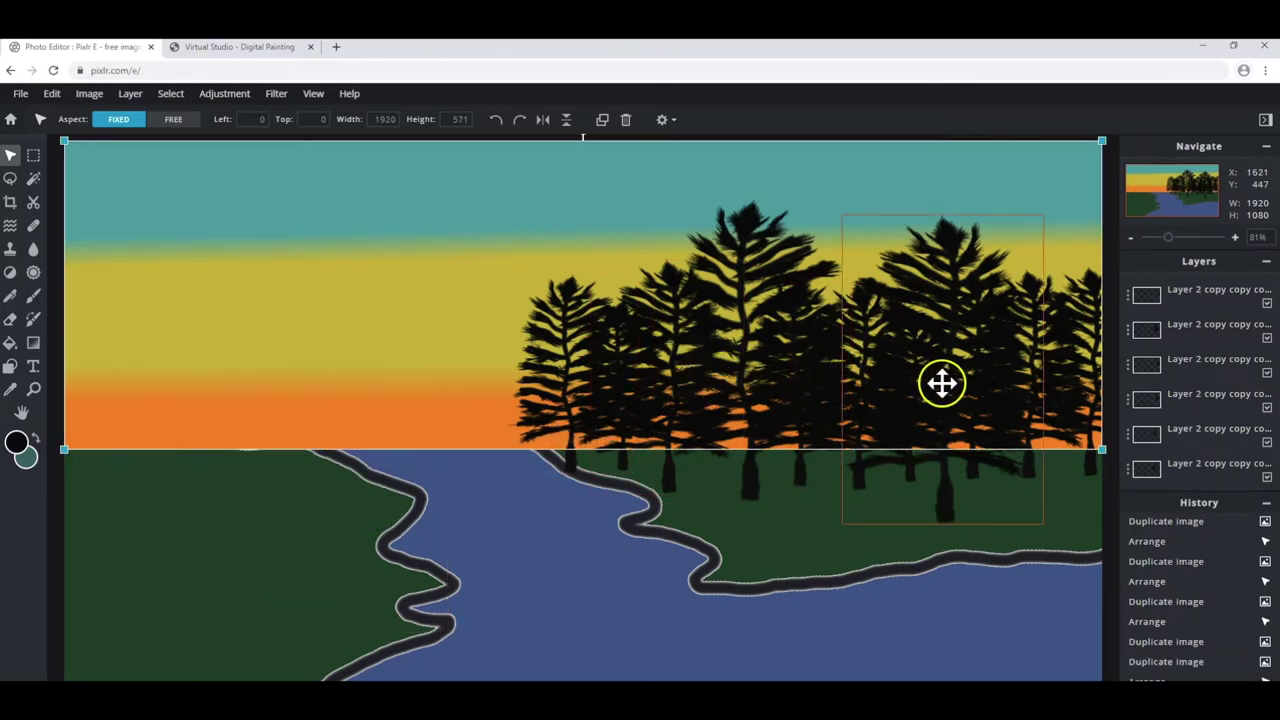
pyautogui.click(940, 380)
pyautogui.moveTo(943, 379); pyautogui.dragTo(232, 435)
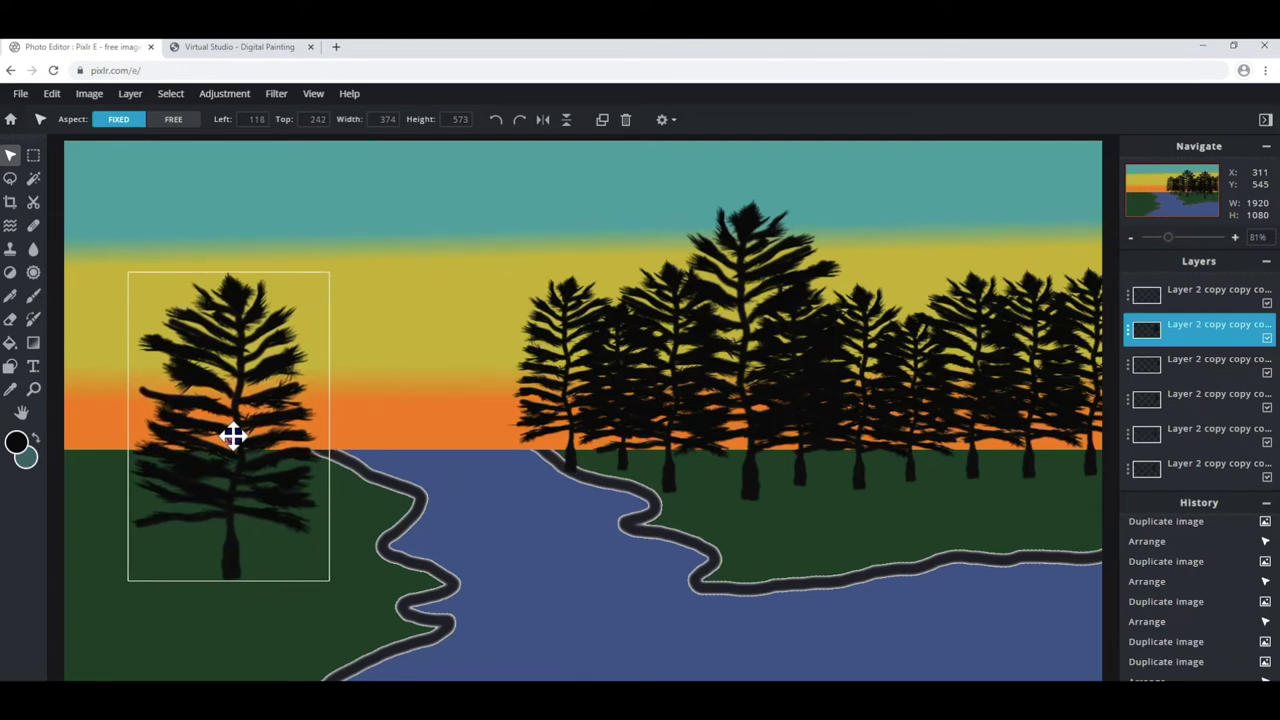
pyautogui.moveTo(331, 271)
pyautogui.mouseDown()
pyautogui.moveTo(374, 246)
pyautogui.moveTo(423, 183)
pyautogui.mouseUp()
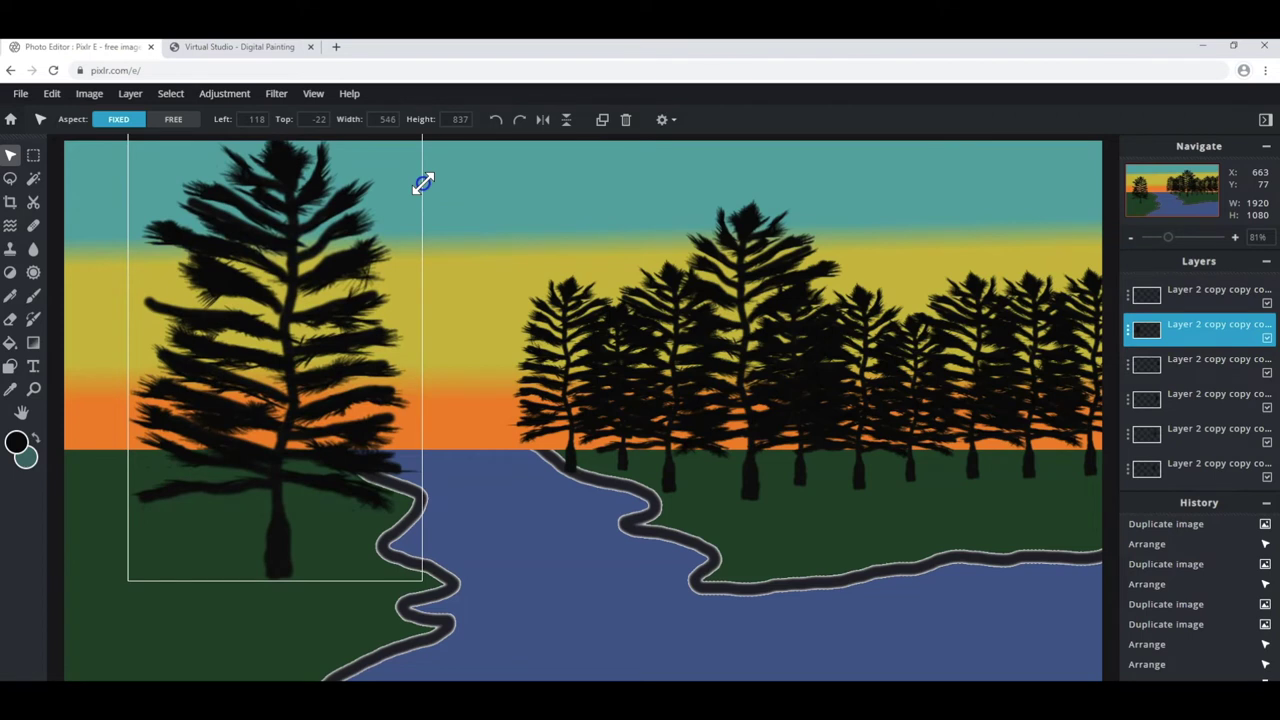
pyautogui.moveTo(314, 294); pyautogui.dragTo(286, 360)
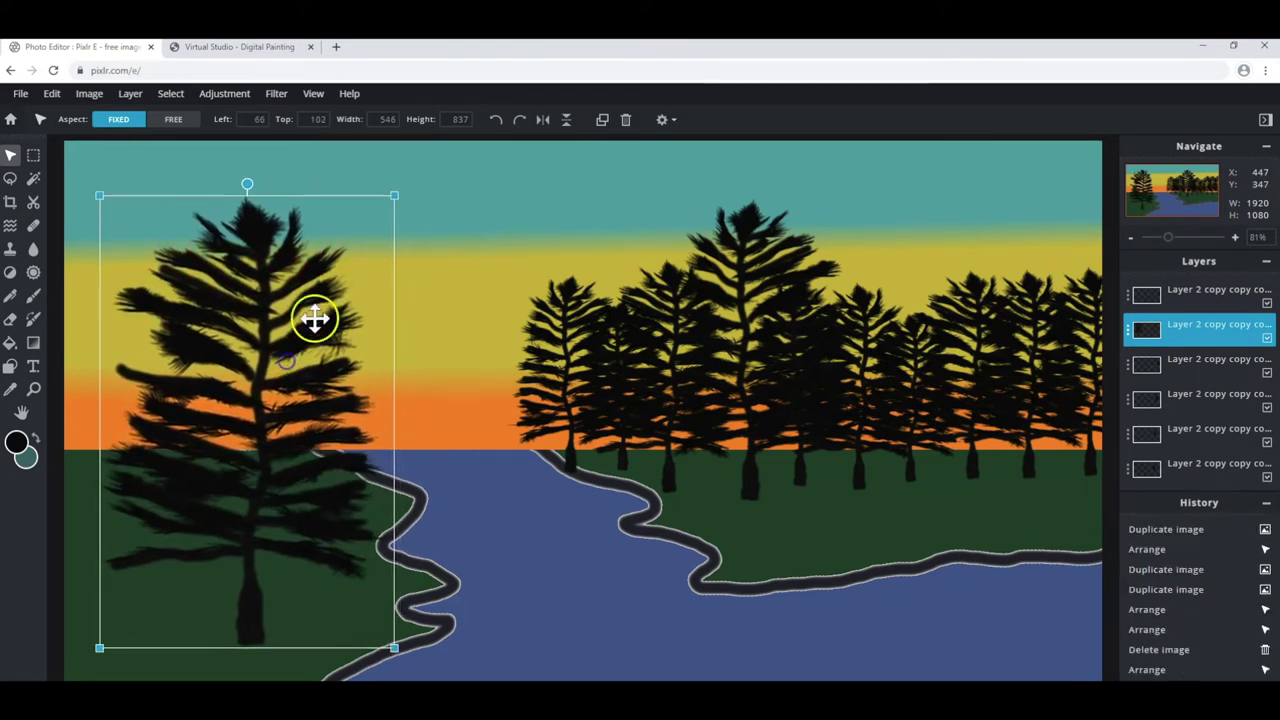
pyautogui.moveTo(397, 189); pyautogui.dragTo(411, 169)
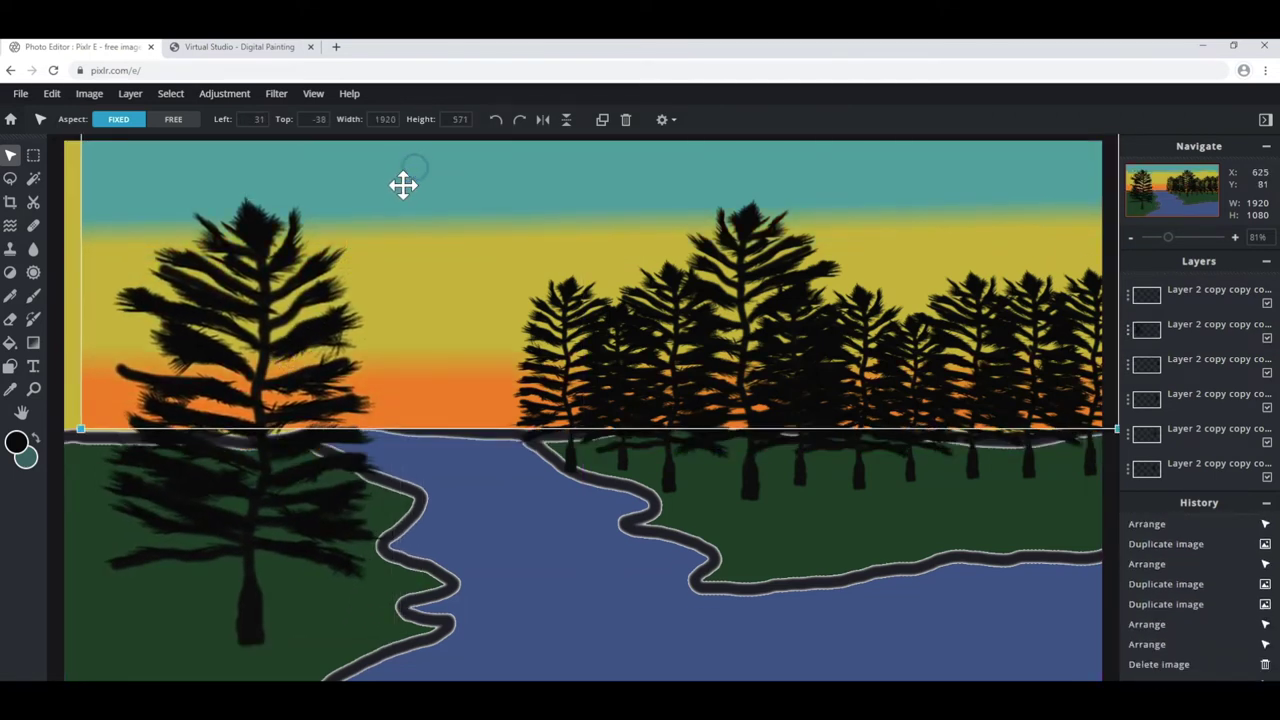
pyautogui.hotkey('ctrl', 'z')
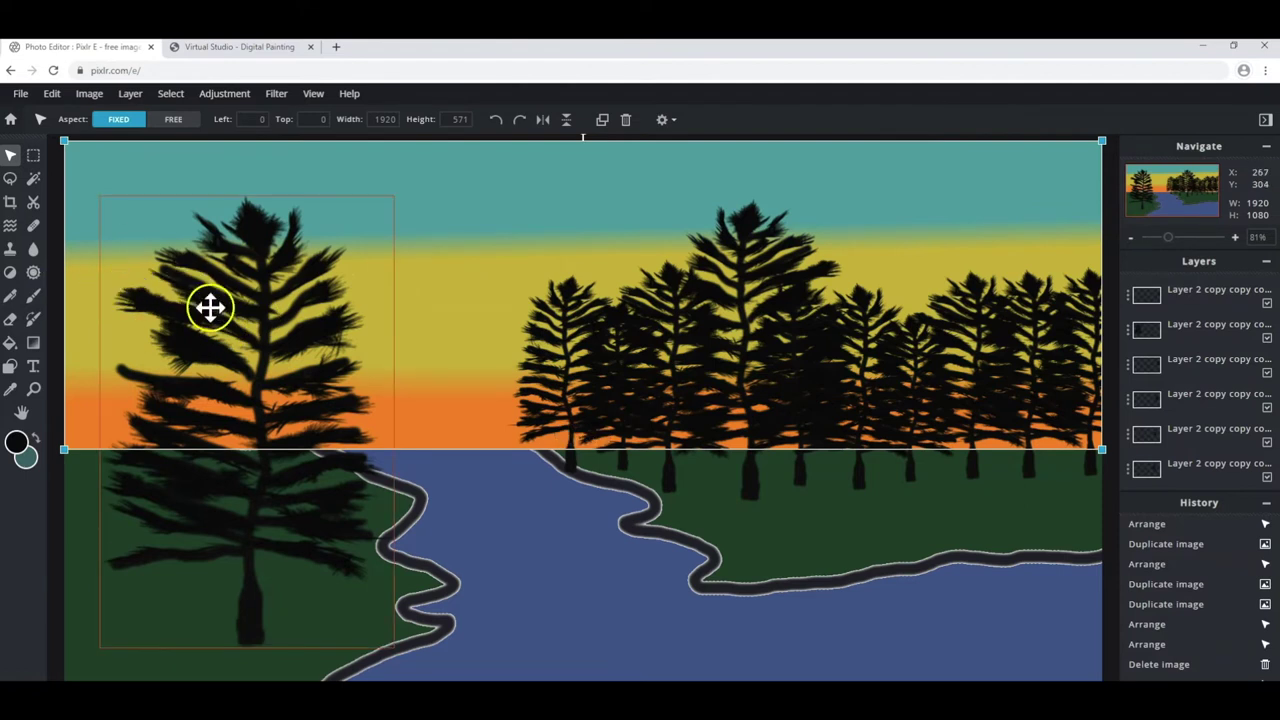
# Enlarge the left pine to full canvas height, aligned with the left edge on the shore.
pyautogui.click(238, 307)
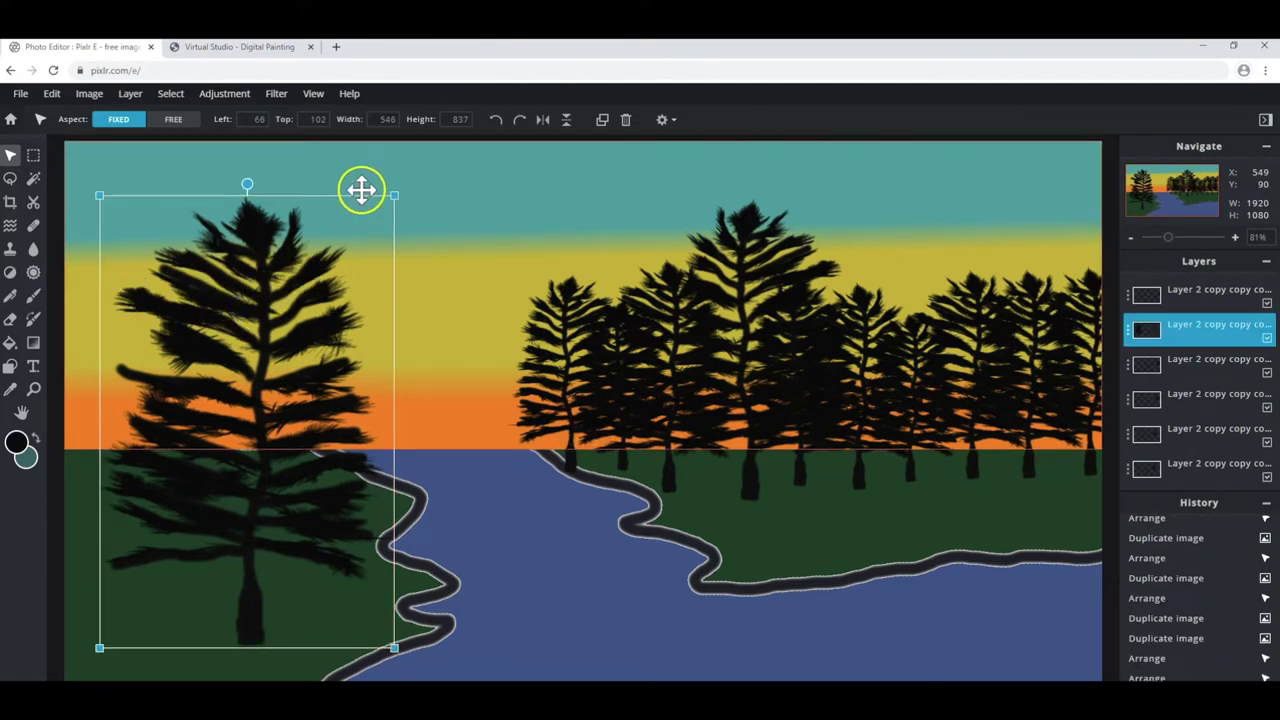
pyautogui.moveTo(394, 196); pyautogui.dragTo(440, 144)
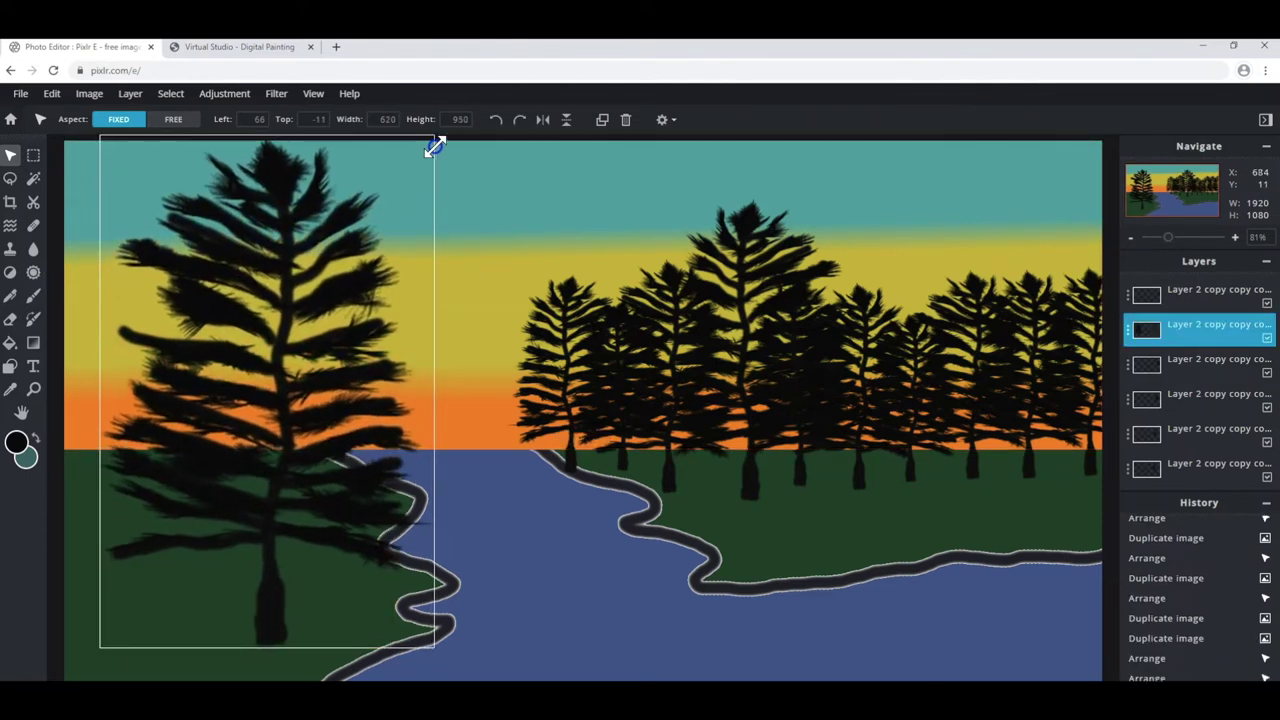
pyautogui.moveTo(440, 144); pyautogui.dragTo(450, 130)
pyautogui.moveTo(340, 295); pyautogui.dragTo(331, 348)
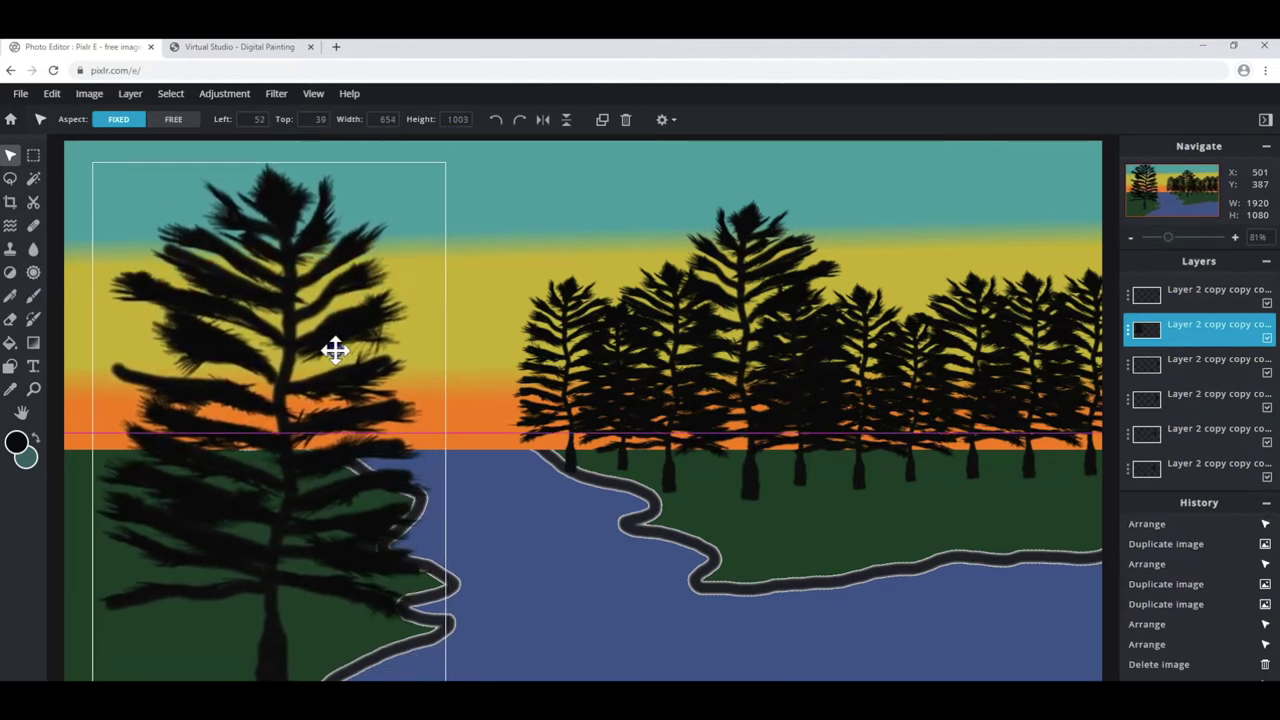
pyautogui.moveTo(443, 160); pyautogui.dragTo(474, 133)
pyautogui.moveTo(326, 287); pyautogui.dragTo(297, 304)
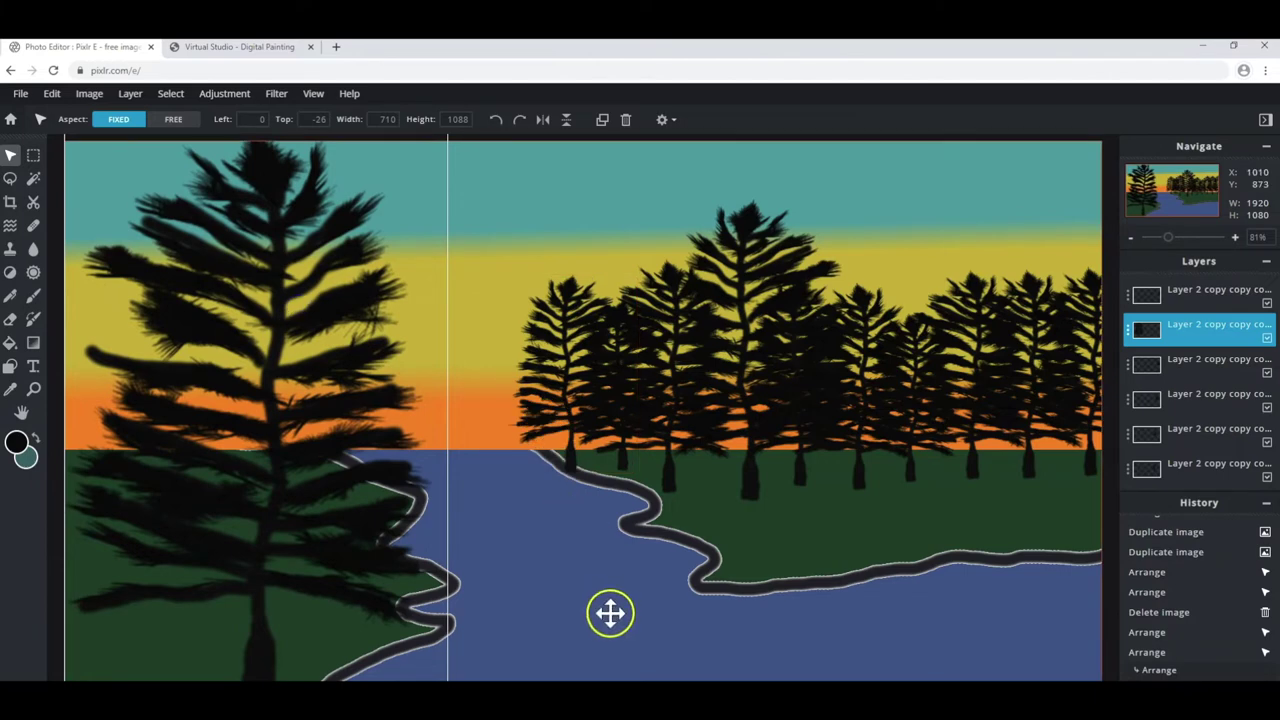
pyautogui.click(556, 414)
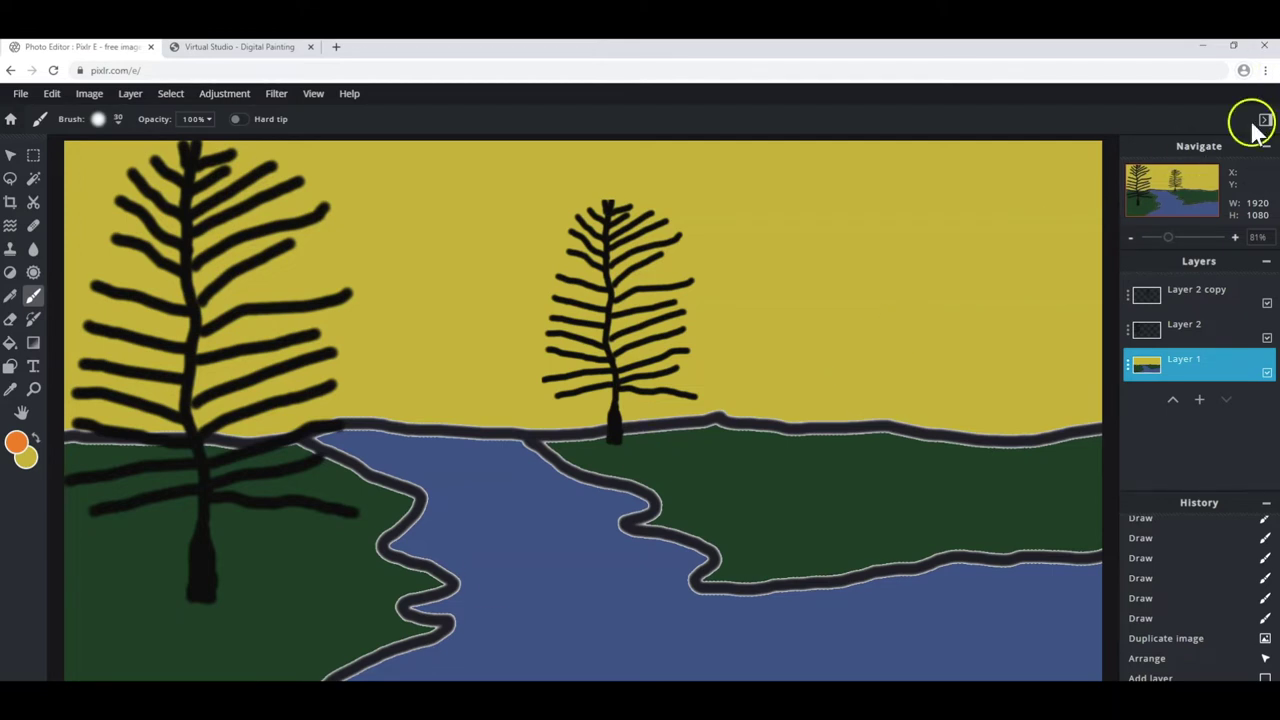
# Add an empty Layer 5 and drag it down to sit directly above Layer 1.
pyautogui.click(1199, 404)
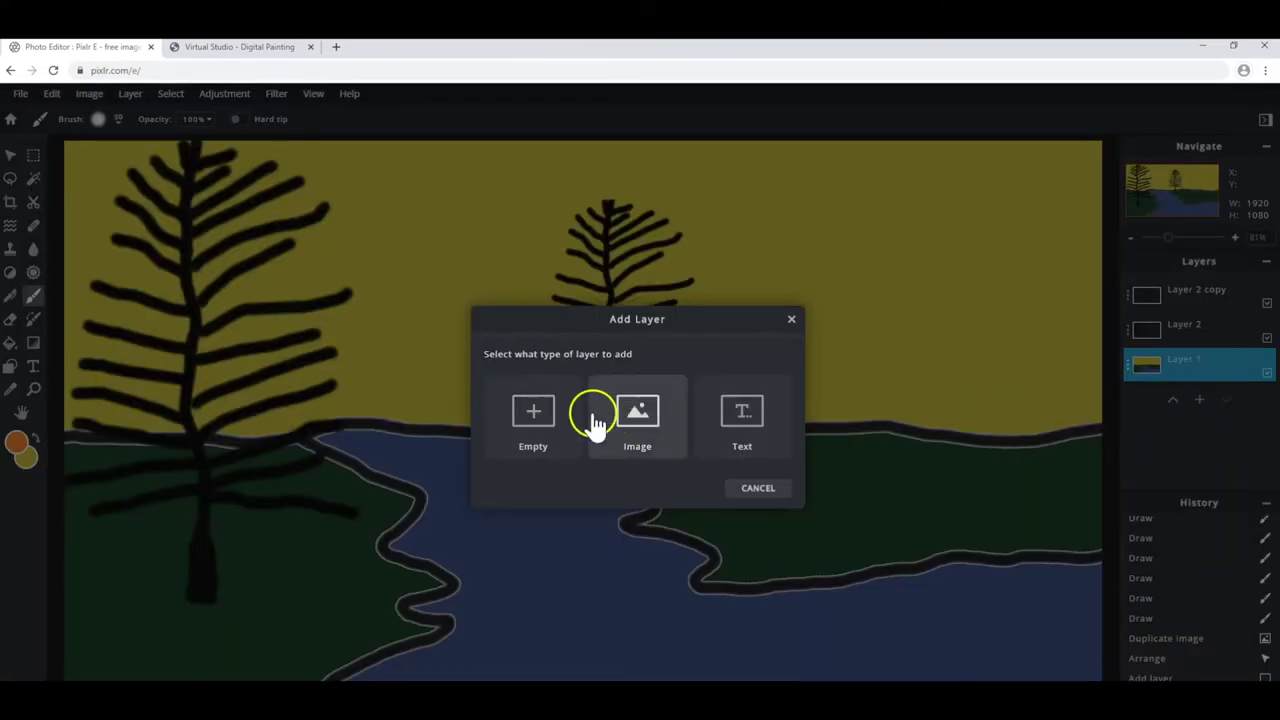
pyautogui.click(543, 418)
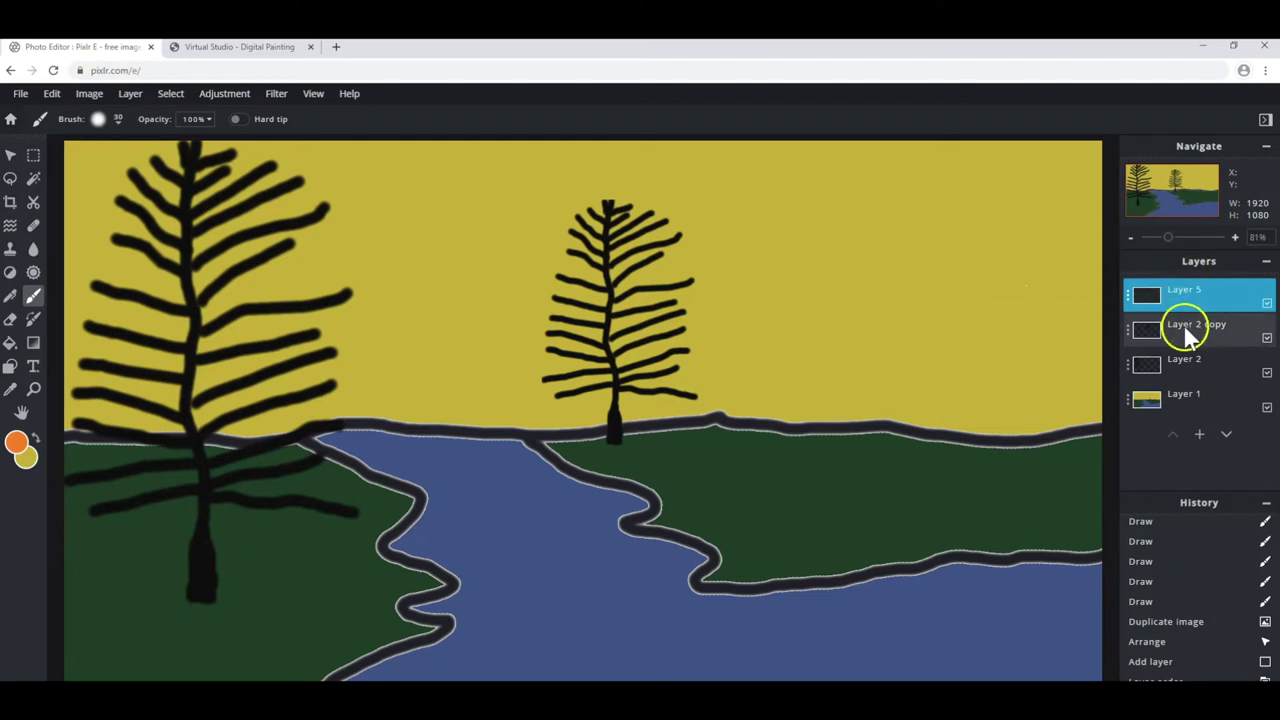
pyautogui.moveTo(1190, 340); pyautogui.dragTo(1182, 367)
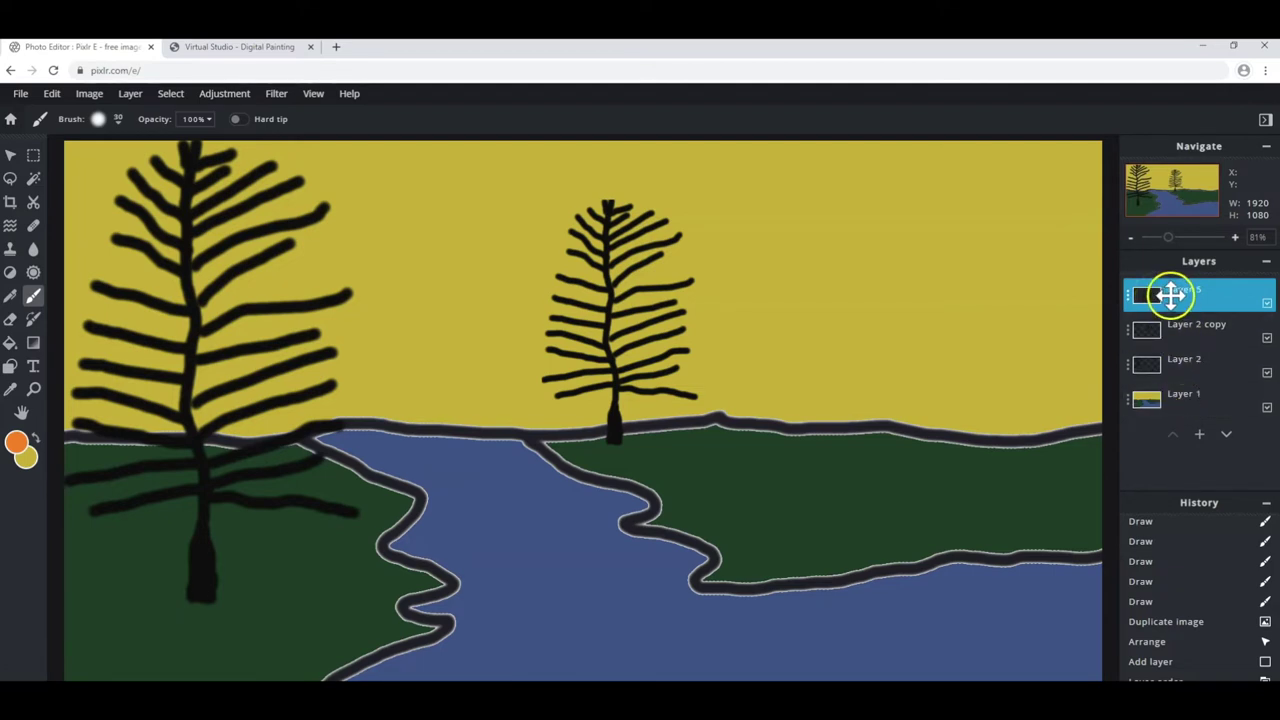
pyautogui.moveTo(1159, 292); pyautogui.dragTo(1168, 380)
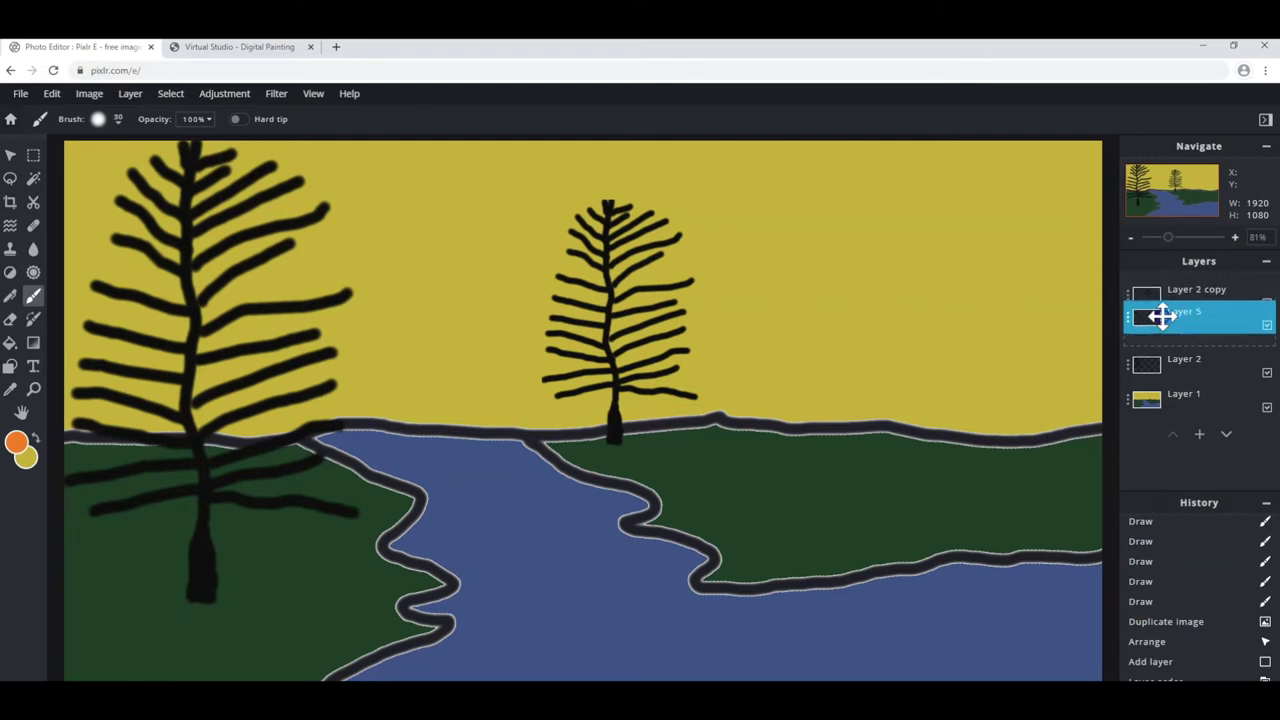
pyautogui.moveTo(1168, 380); pyautogui.dragTo(1181, 366)
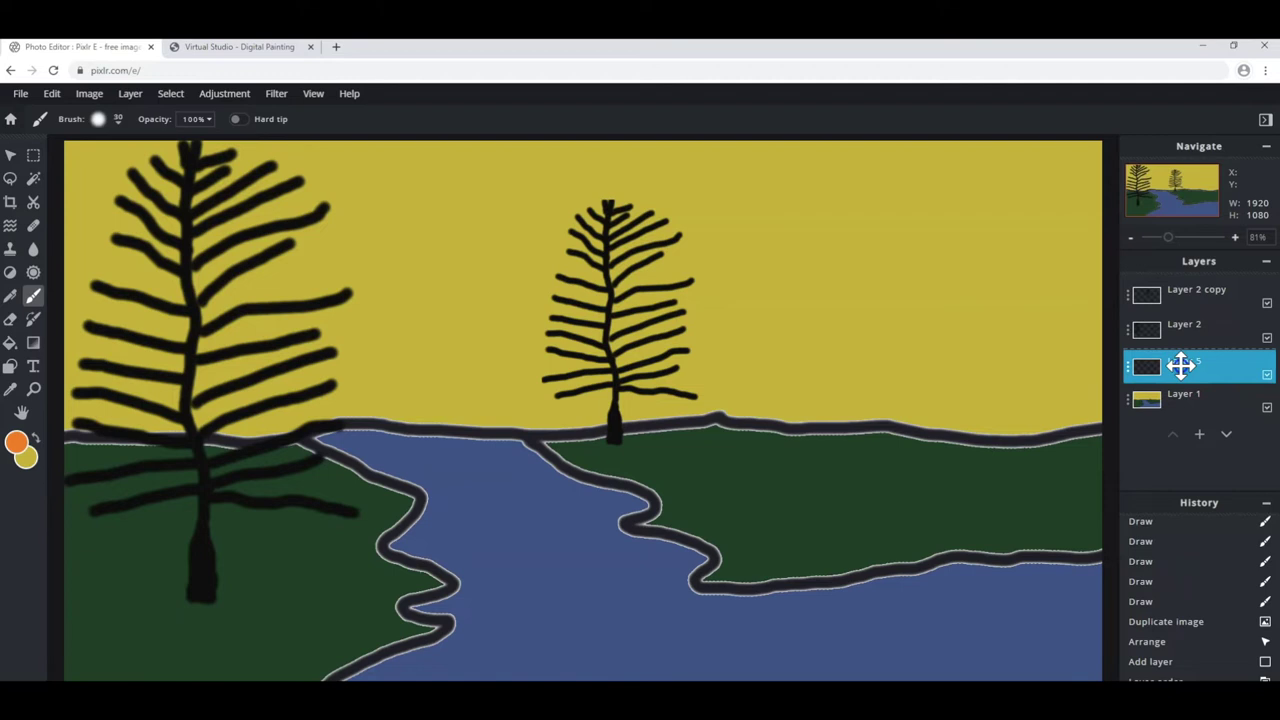
pyautogui.moveTo(1181, 366); pyautogui.dragTo(1180, 360)
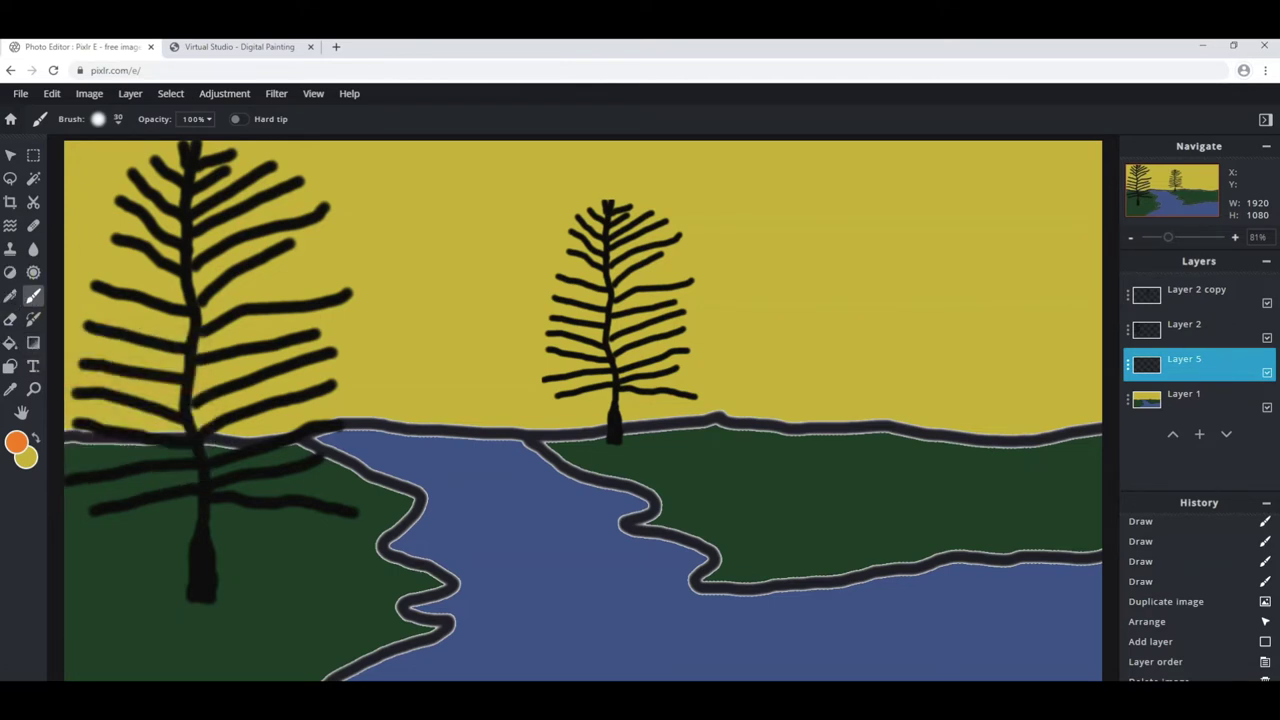
# Draw a rectangular marquee across the full canvas width from the top edge to the horizon.
pyautogui.click(34, 157)
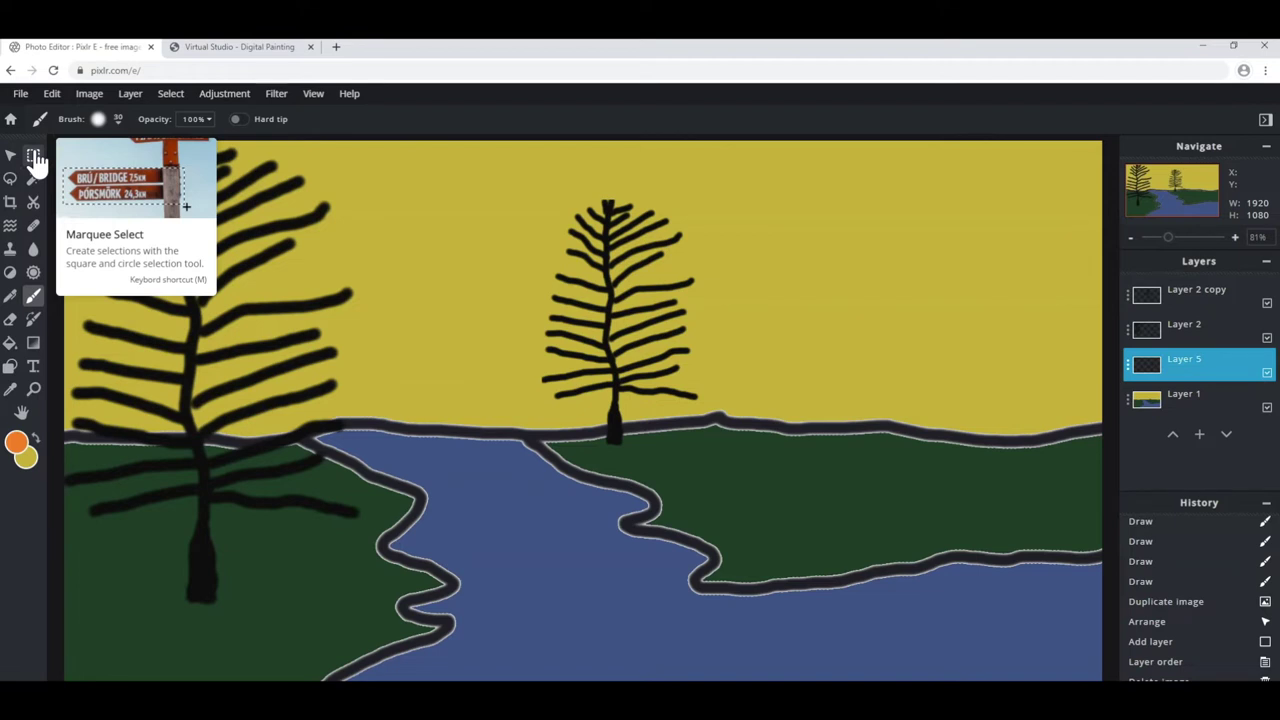
pyautogui.click(33, 157)
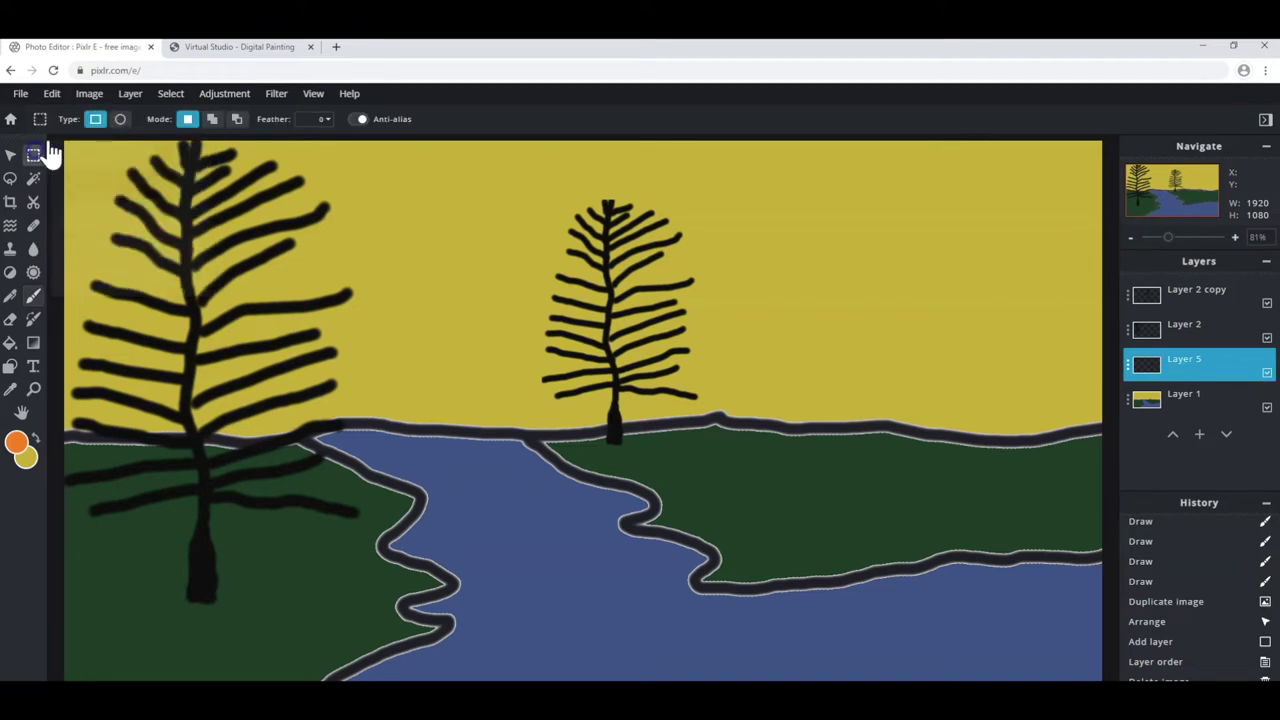
pyautogui.moveTo(57, 143)
pyautogui.mouseDown()
pyautogui.moveTo(224, 227)
pyautogui.moveTo(1101, 435)
pyautogui.mouseUp()
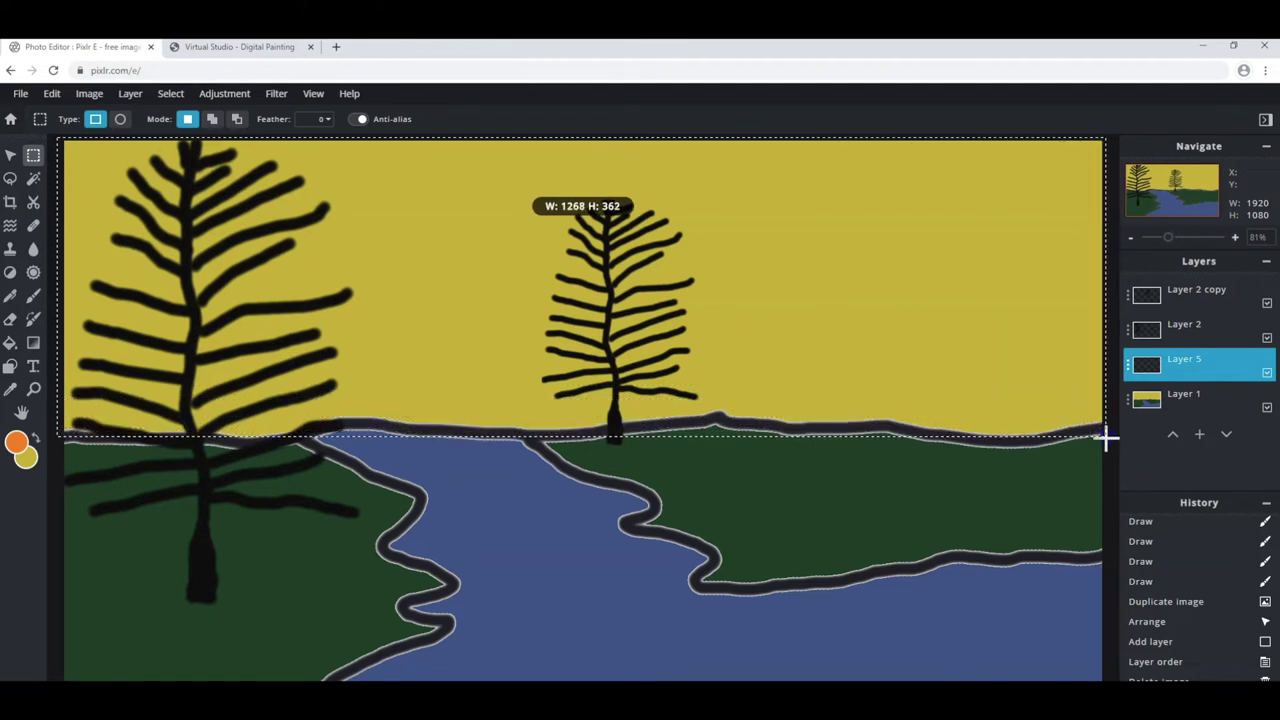
pyautogui.moveTo(1101, 435); pyautogui.dragTo(1108, 447)
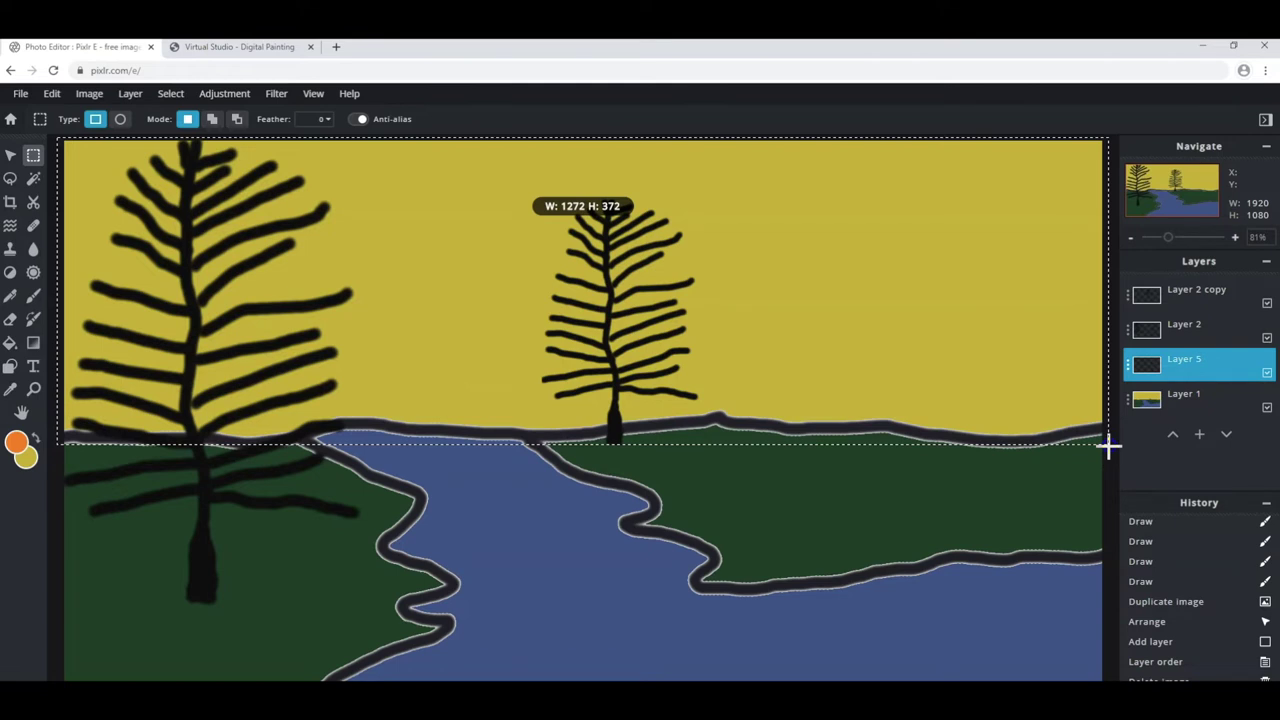
pyautogui.moveTo(1108, 447); pyautogui.dragTo(1108, 452)
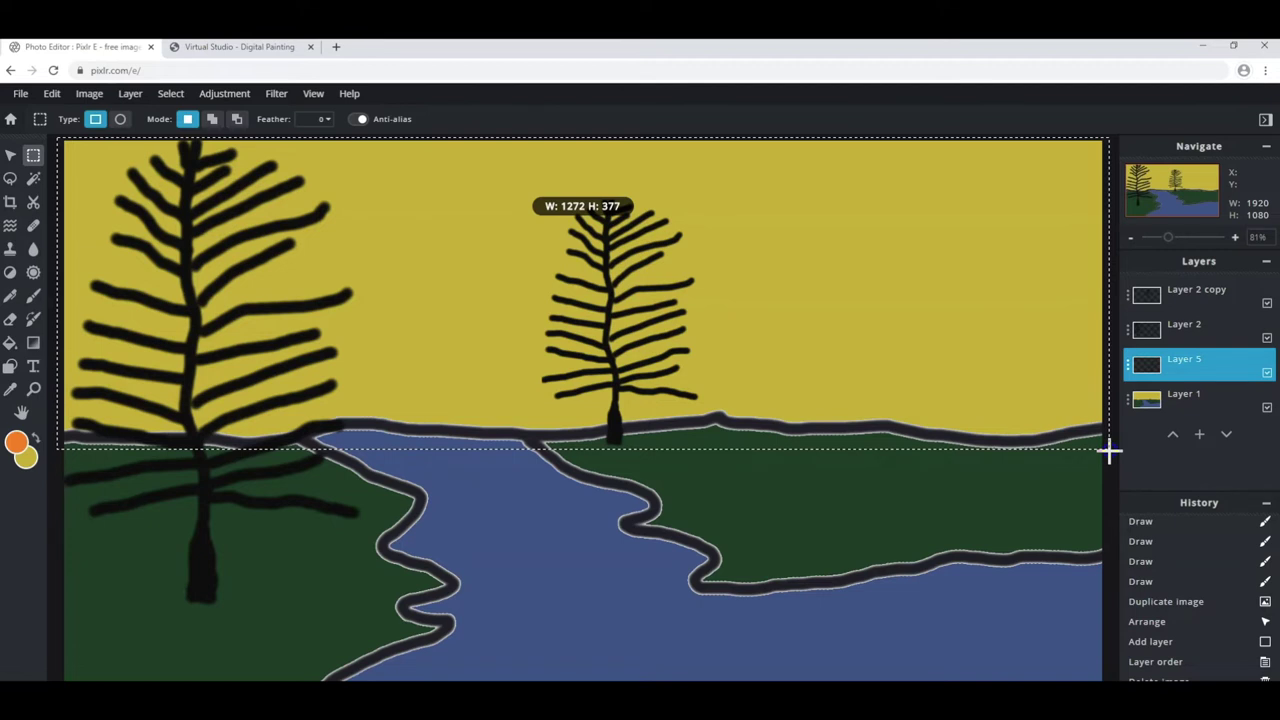
pyautogui.moveTo(1108, 452); pyautogui.dragTo(1108, 450)
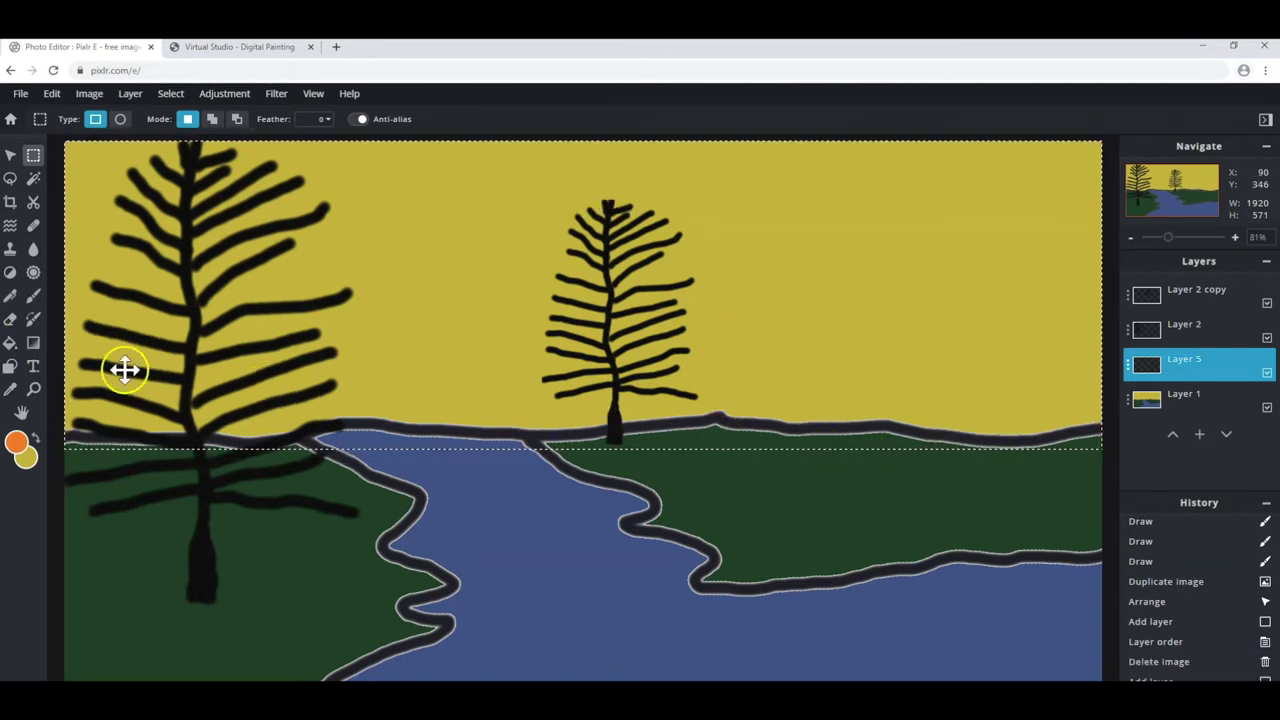
pyautogui.click(16, 442)
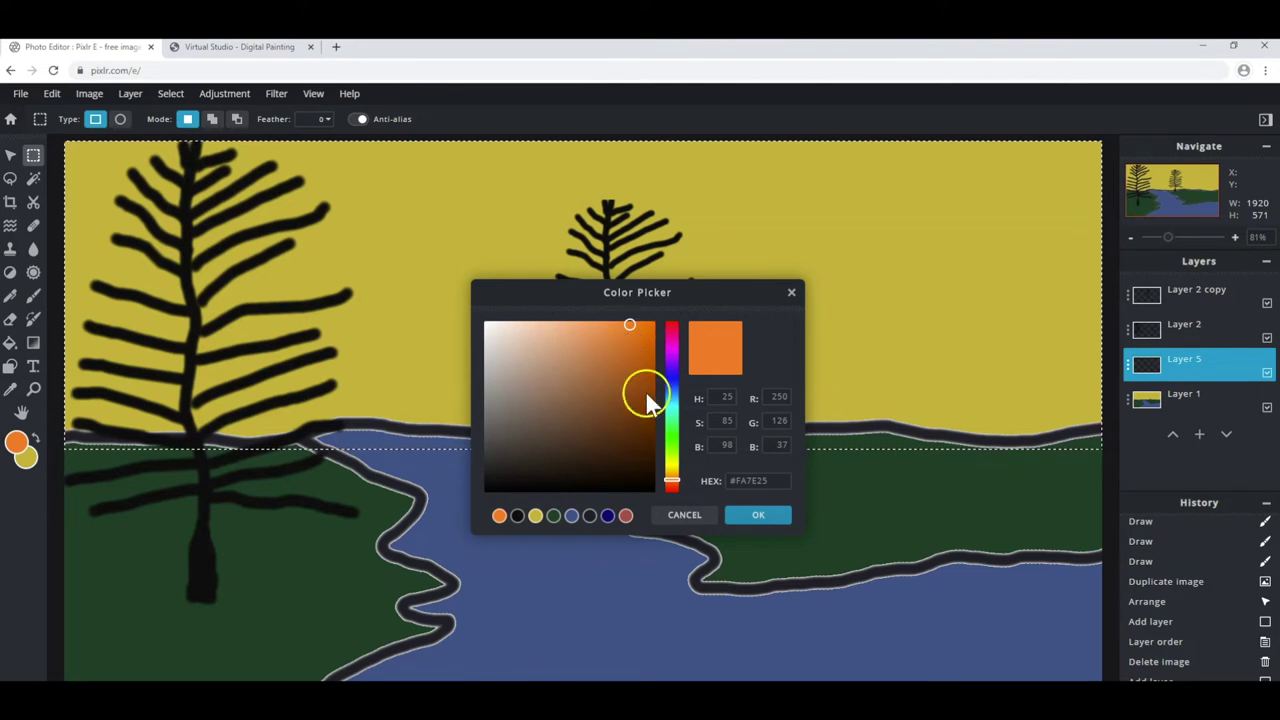
# Choose a linear orange-to-yellow gradient with its end stop kept at 100% opacity.
pyautogui.click(750, 515)
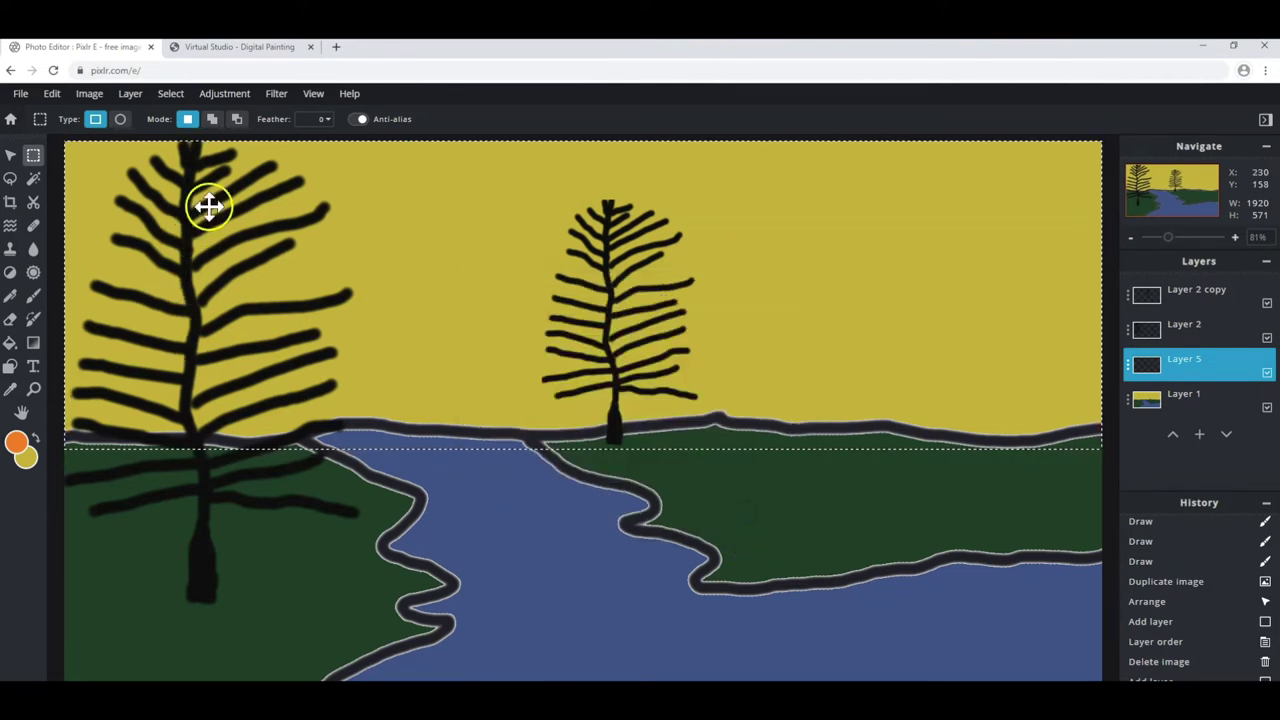
pyautogui.click(33, 345)
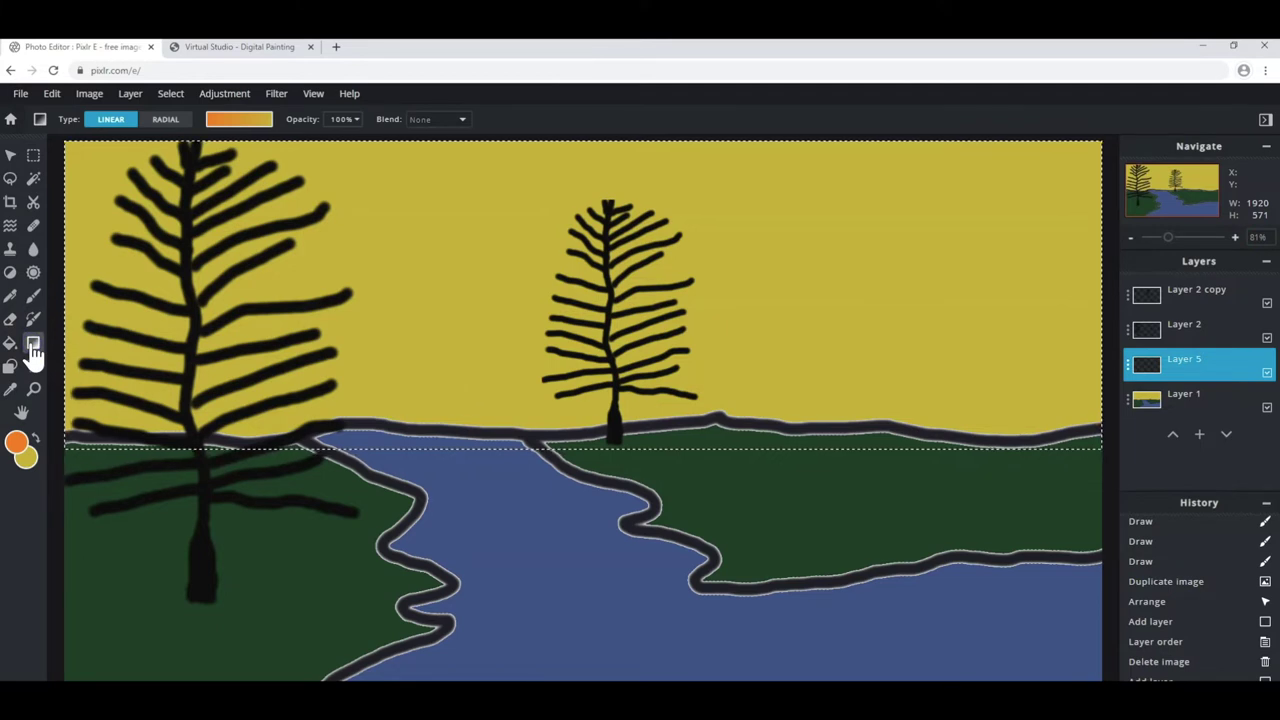
pyautogui.click(243, 122)
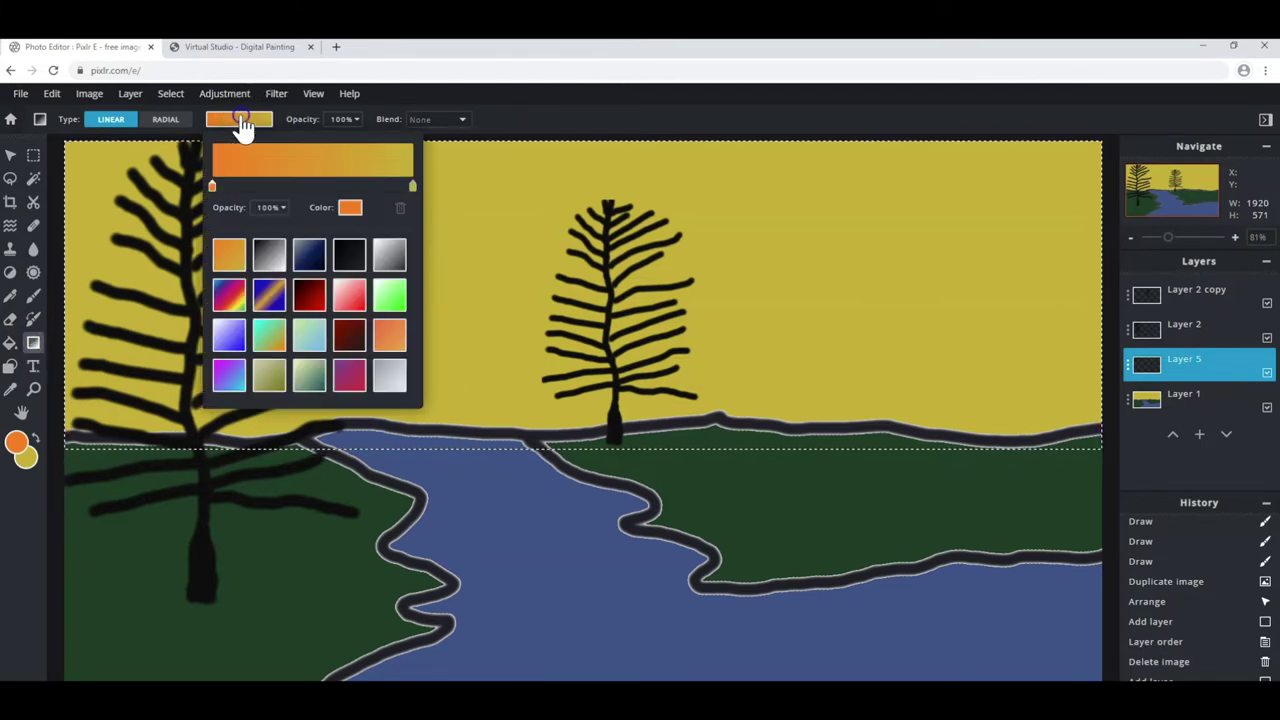
pyautogui.click(235, 125)
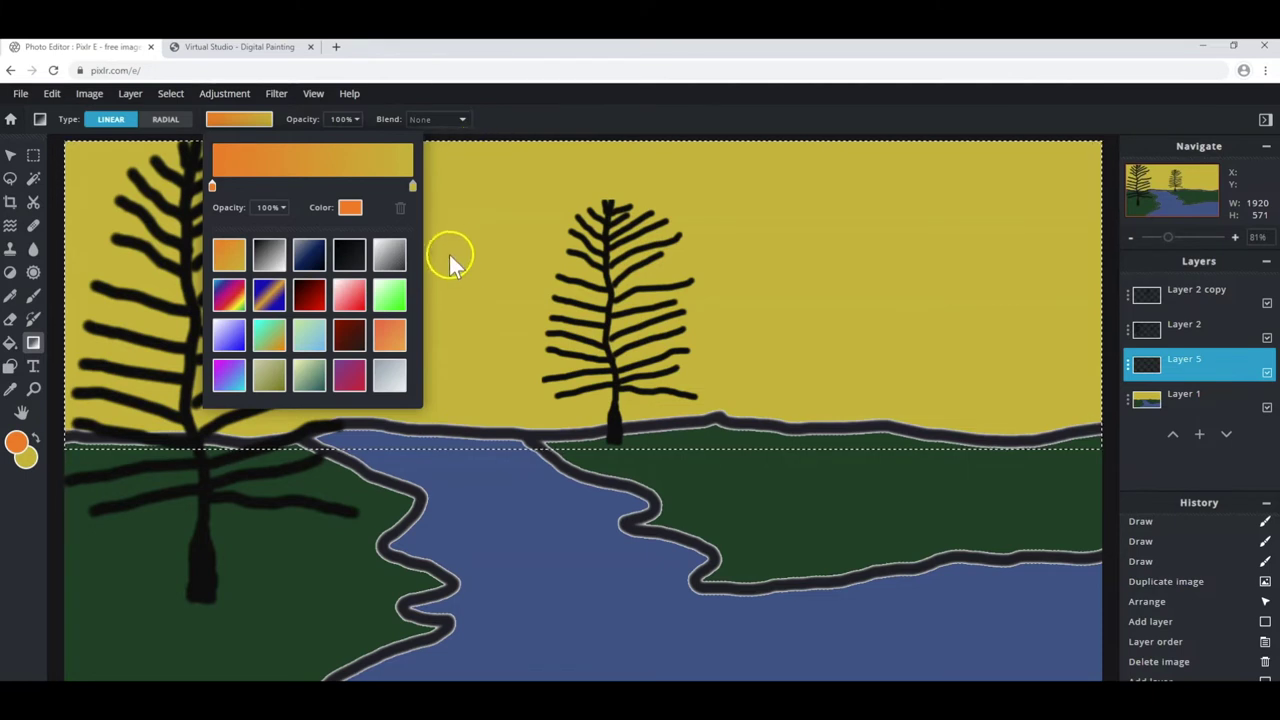
pyautogui.click(413, 187)
pyautogui.click(401, 181)
pyautogui.click(276, 207)
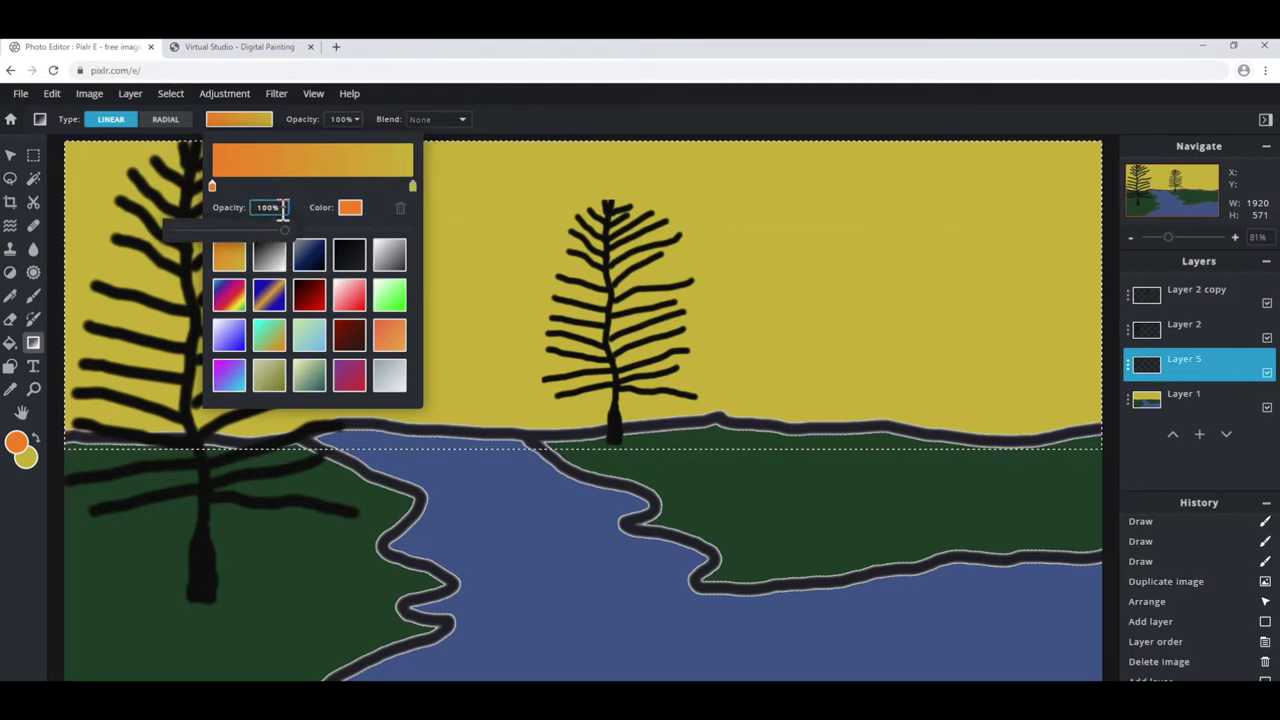
pyautogui.click(284, 231)
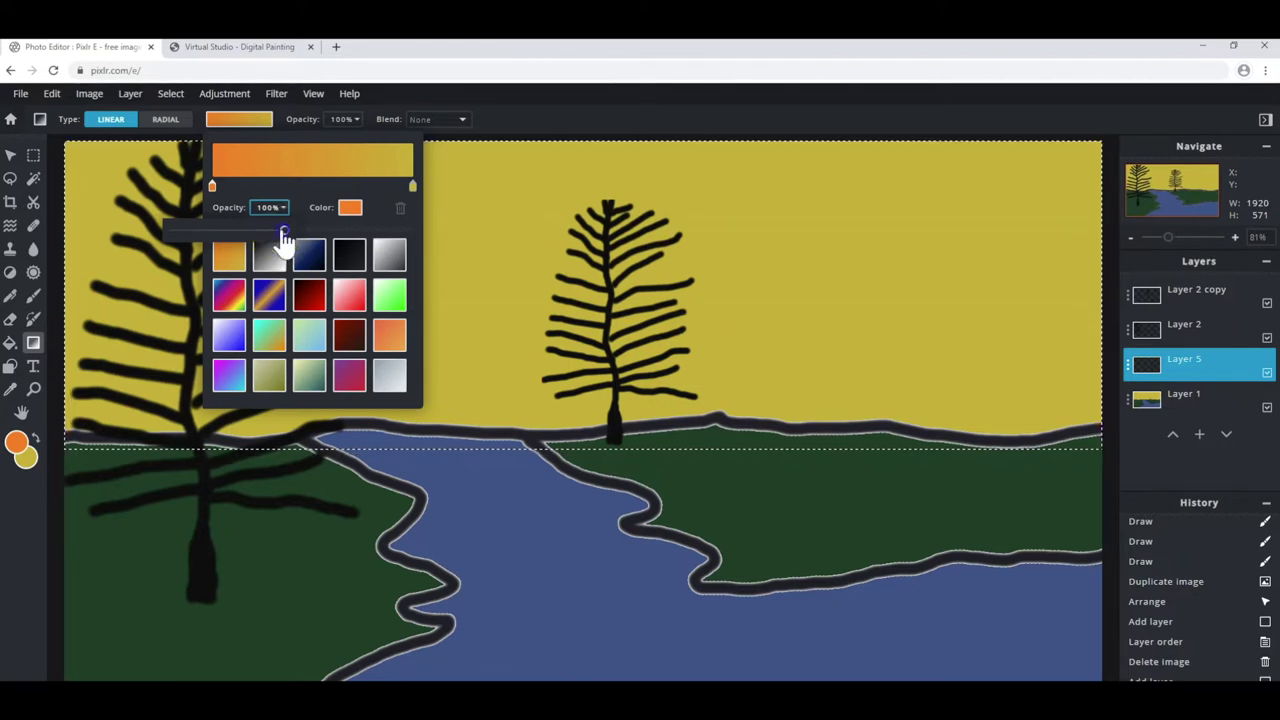
pyautogui.moveTo(284, 233); pyautogui.dragTo(251, 233)
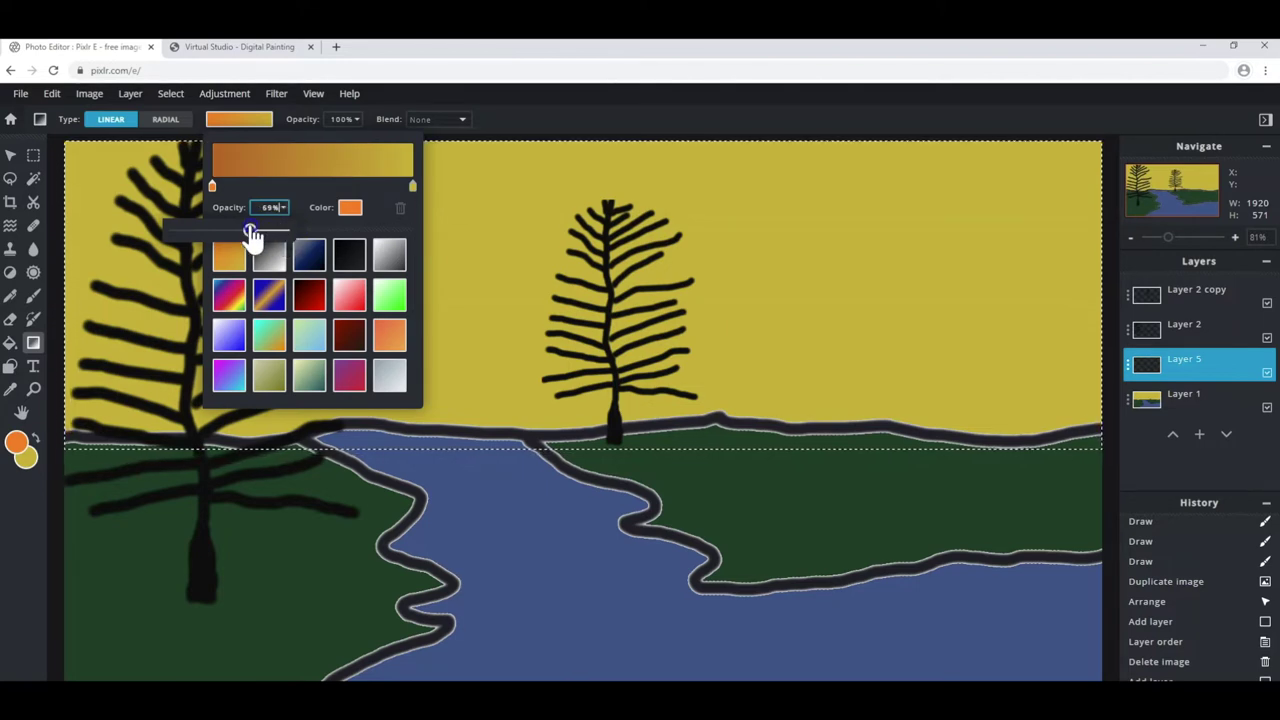
pyautogui.moveTo(251, 233); pyautogui.dragTo(284, 233)
pyautogui.click(281, 302)
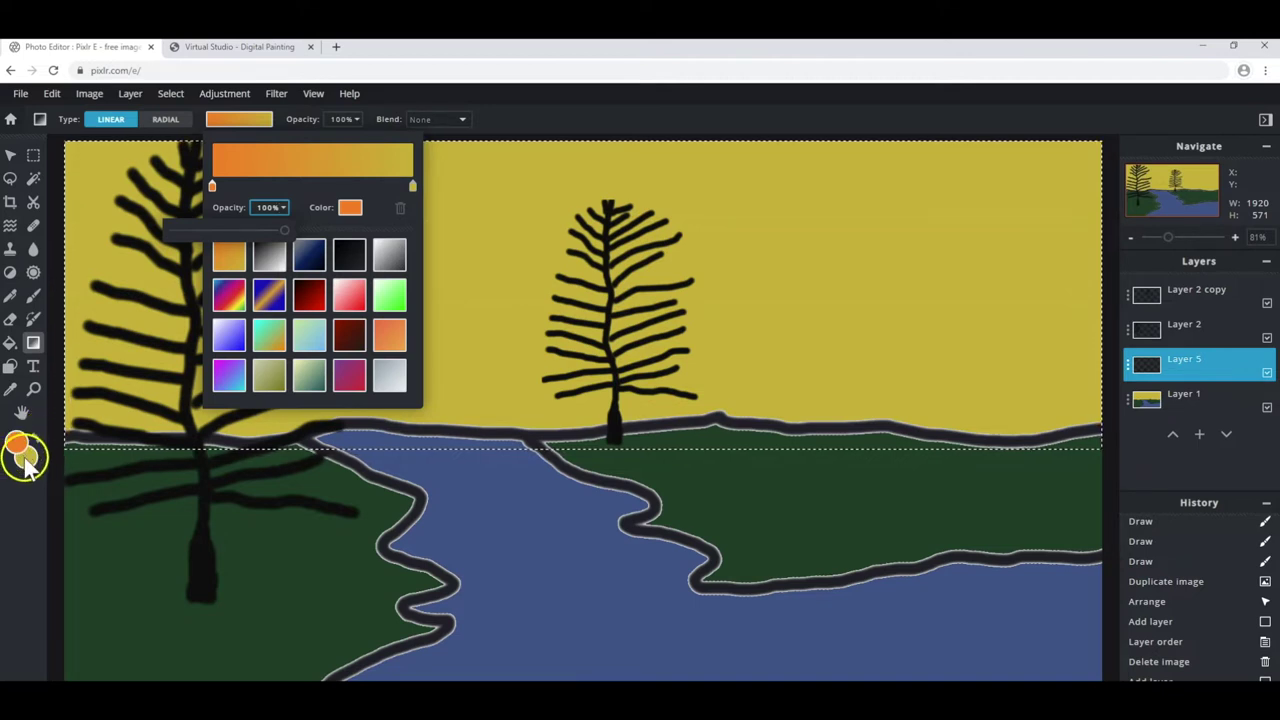
pyautogui.click(462, 227)
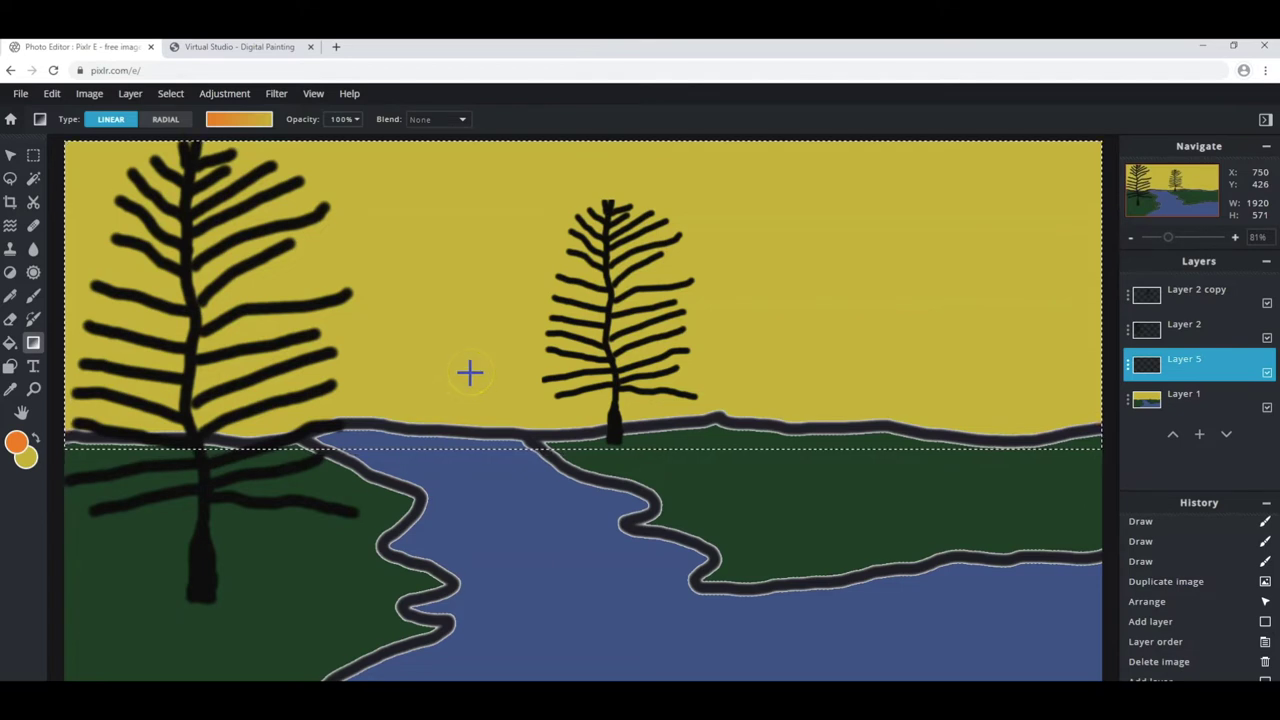
# Fill the selected sky with the gradient from the horizon upward, redrawing twice until orange blends into yellow.
pyautogui.moveTo(467, 357); pyautogui.dragTo(469, 285)
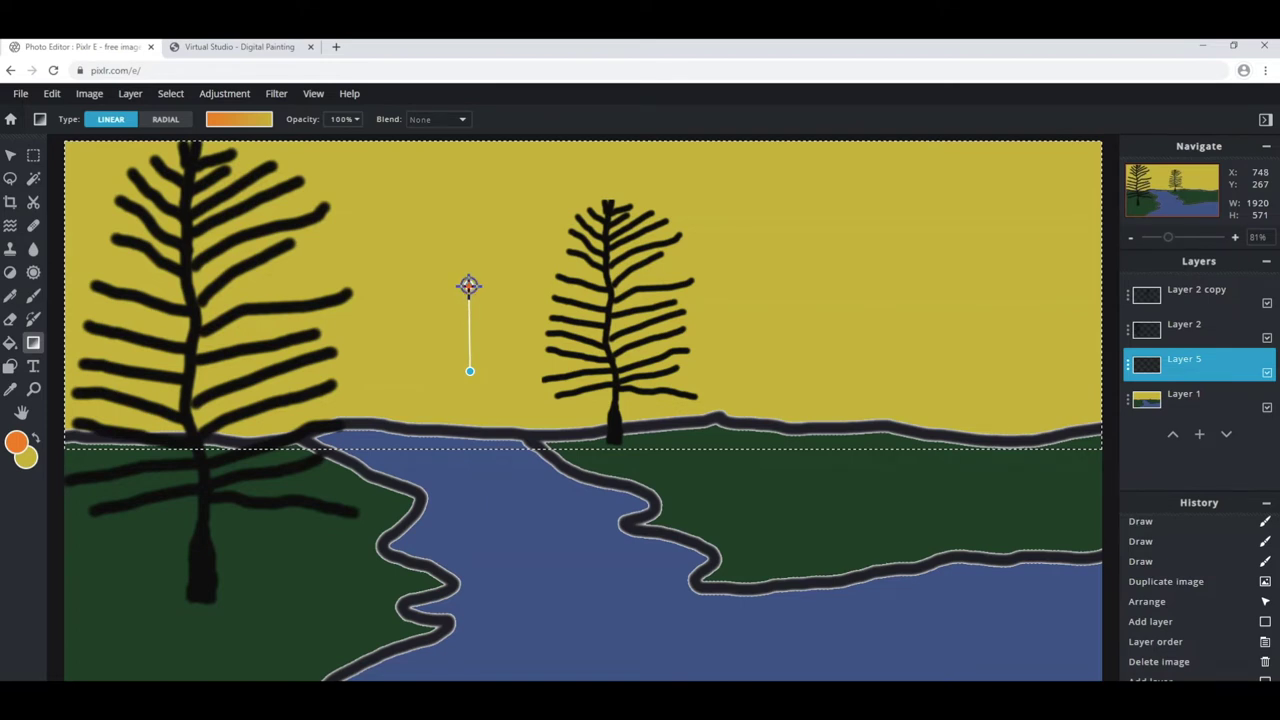
pyautogui.moveTo(469, 285); pyautogui.dragTo(469, 285)
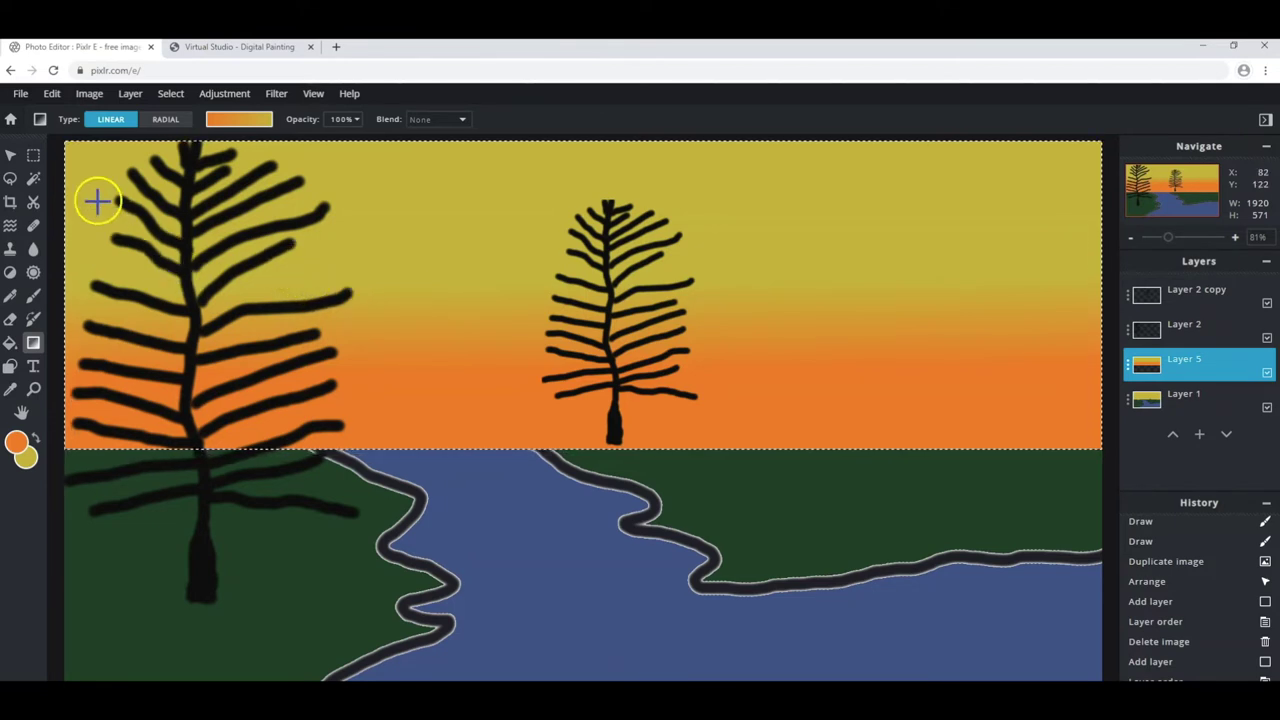
pyautogui.click(52, 95)
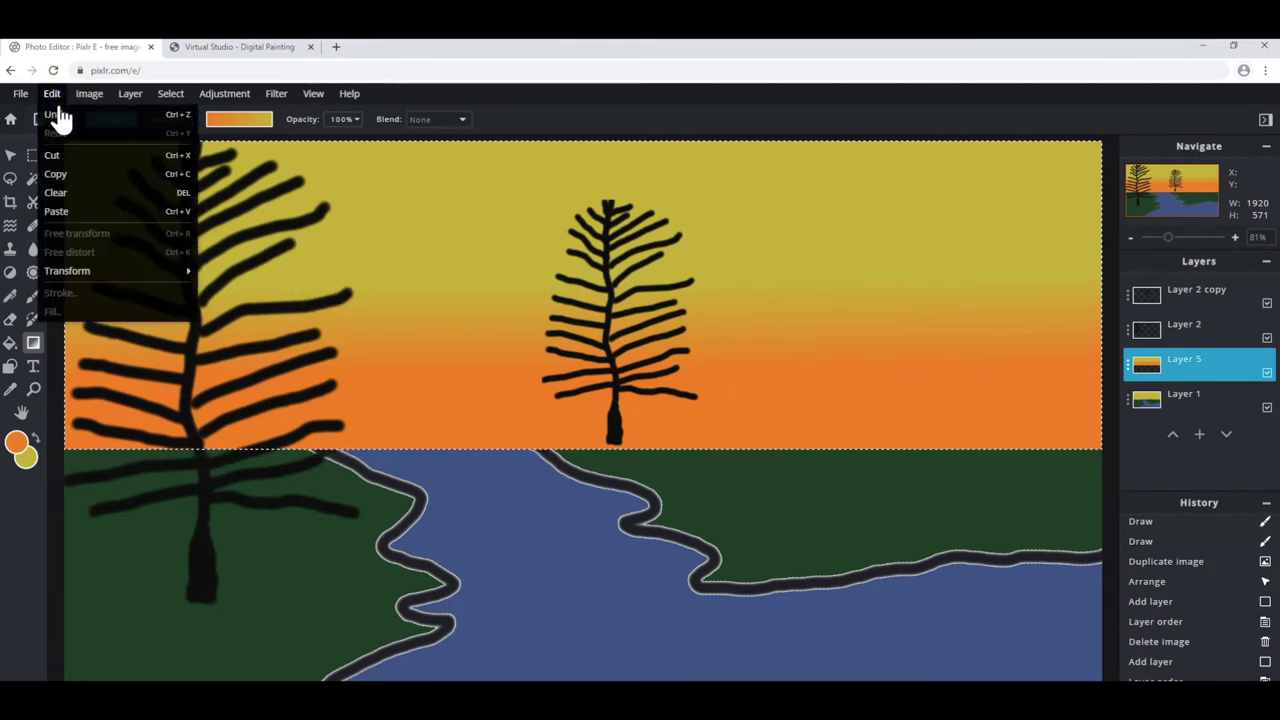
pyautogui.click(57, 116)
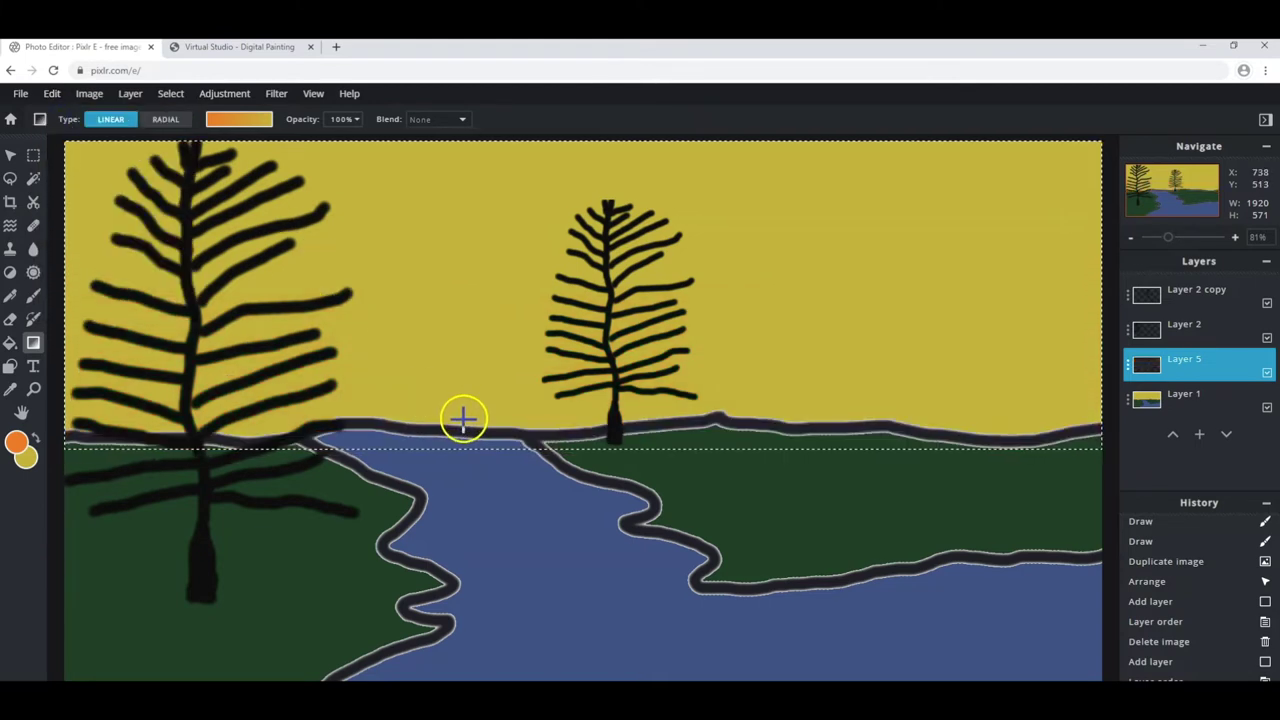
pyautogui.moveTo(462, 406); pyautogui.dragTo(463, 374)
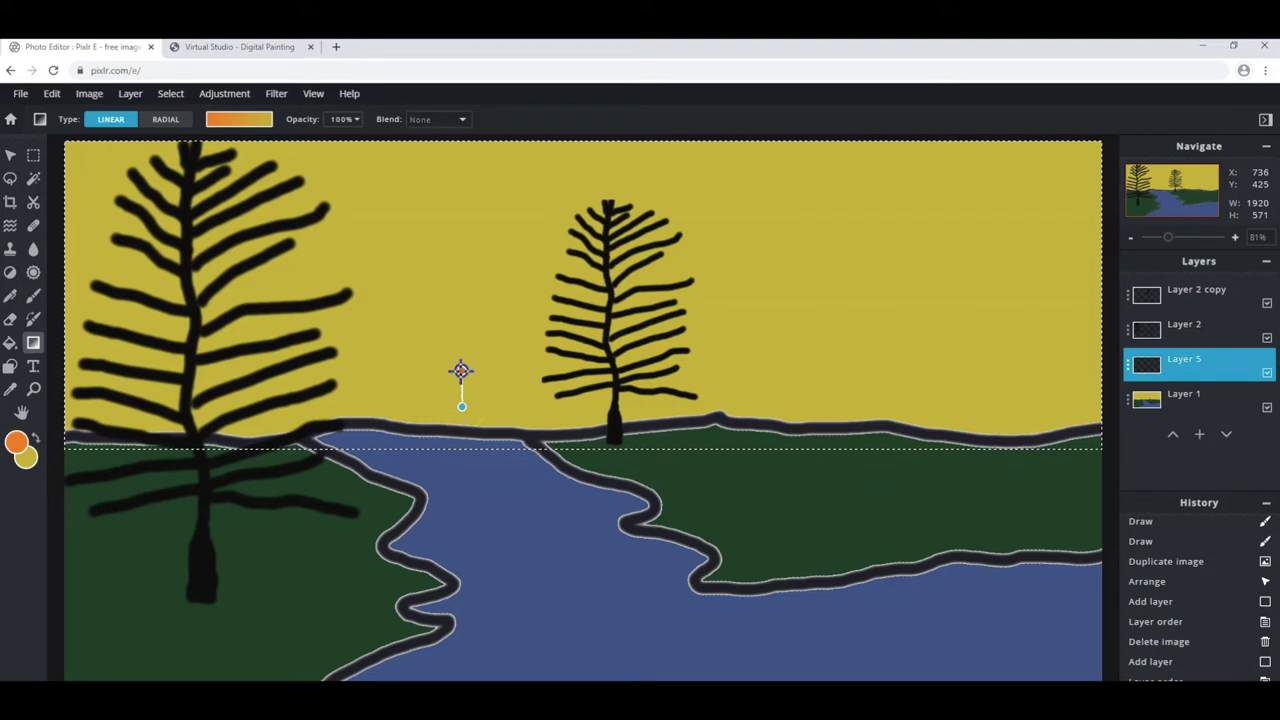
pyautogui.moveTo(461, 371); pyautogui.dragTo(461, 371)
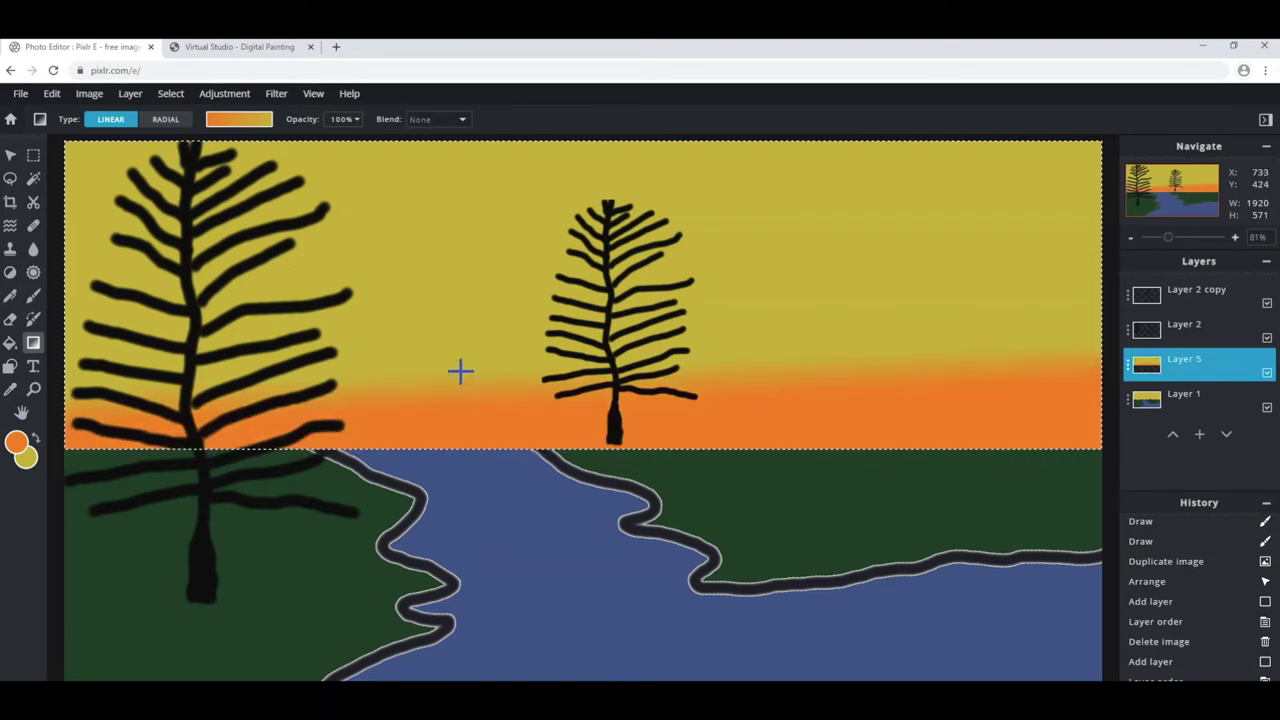
pyautogui.click(455, 378)
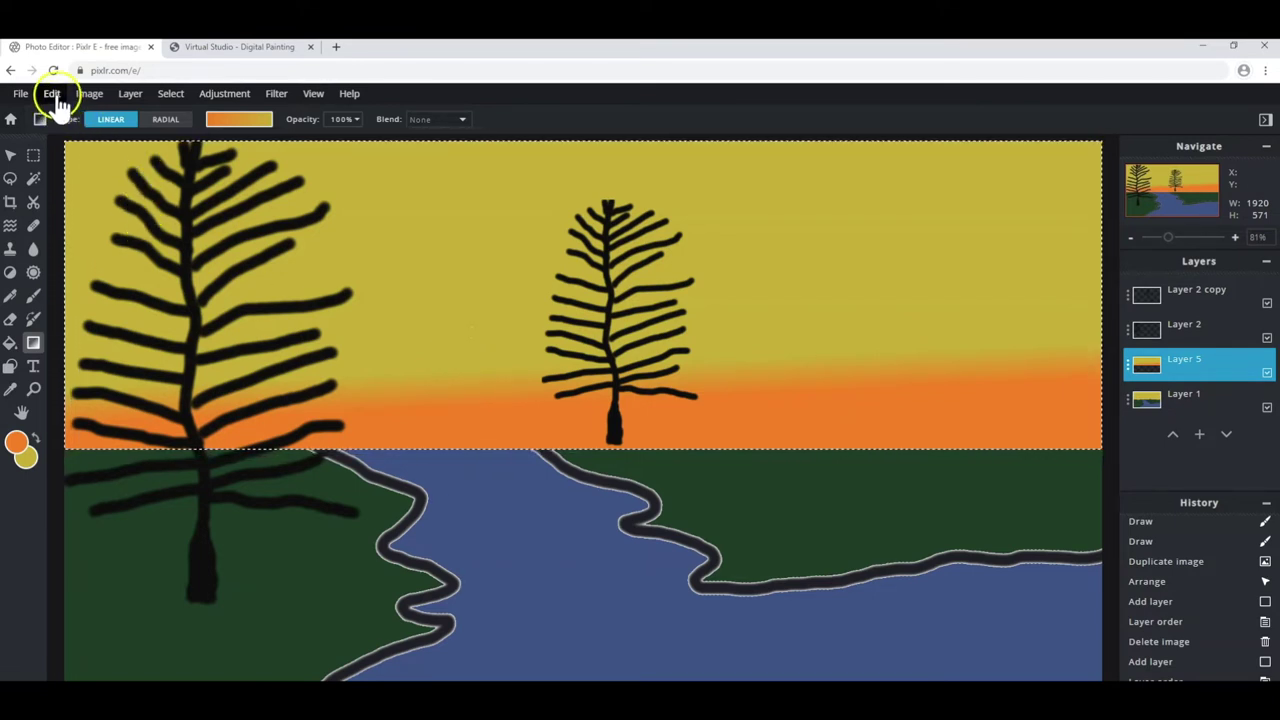
pyautogui.click(52, 94)
pyautogui.click(57, 114)
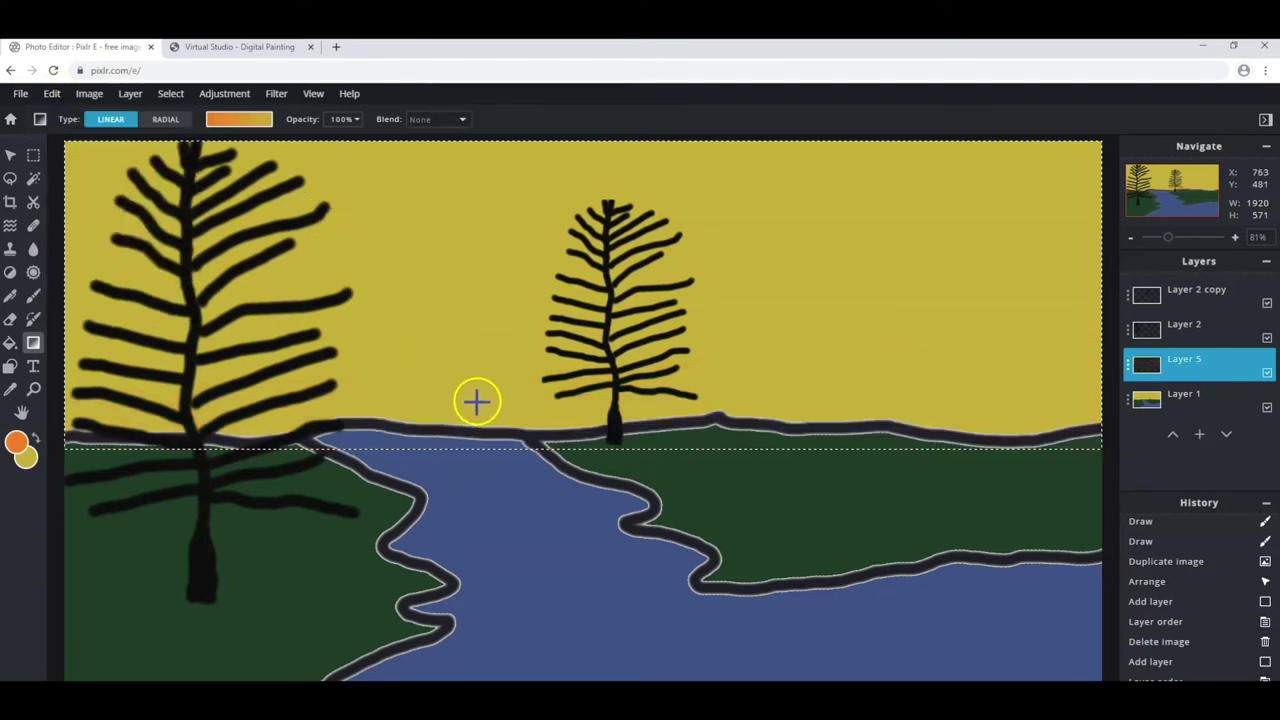
pyautogui.moveTo(476, 384)
pyautogui.mouseDown()
pyautogui.moveTo(476, 348)
pyautogui.moveTo(475, 368)
pyautogui.mouseUp()
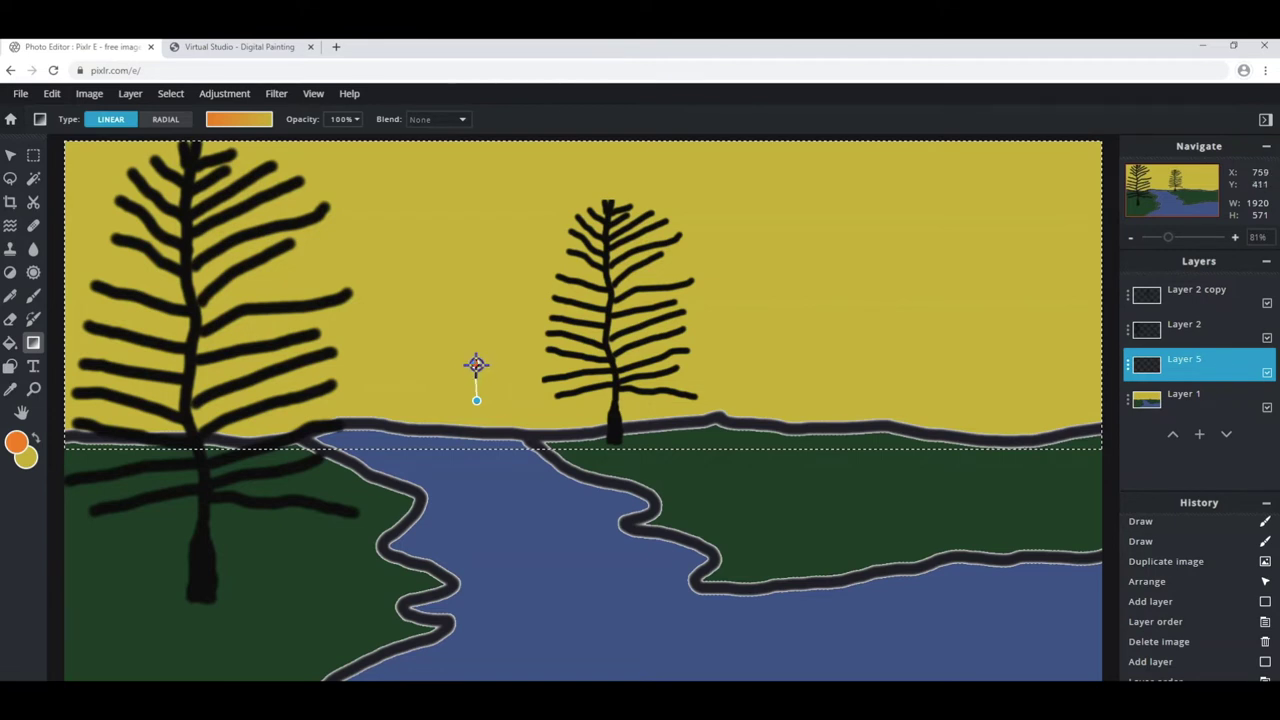
pyautogui.moveTo(476, 365); pyautogui.dragTo(477, 363)
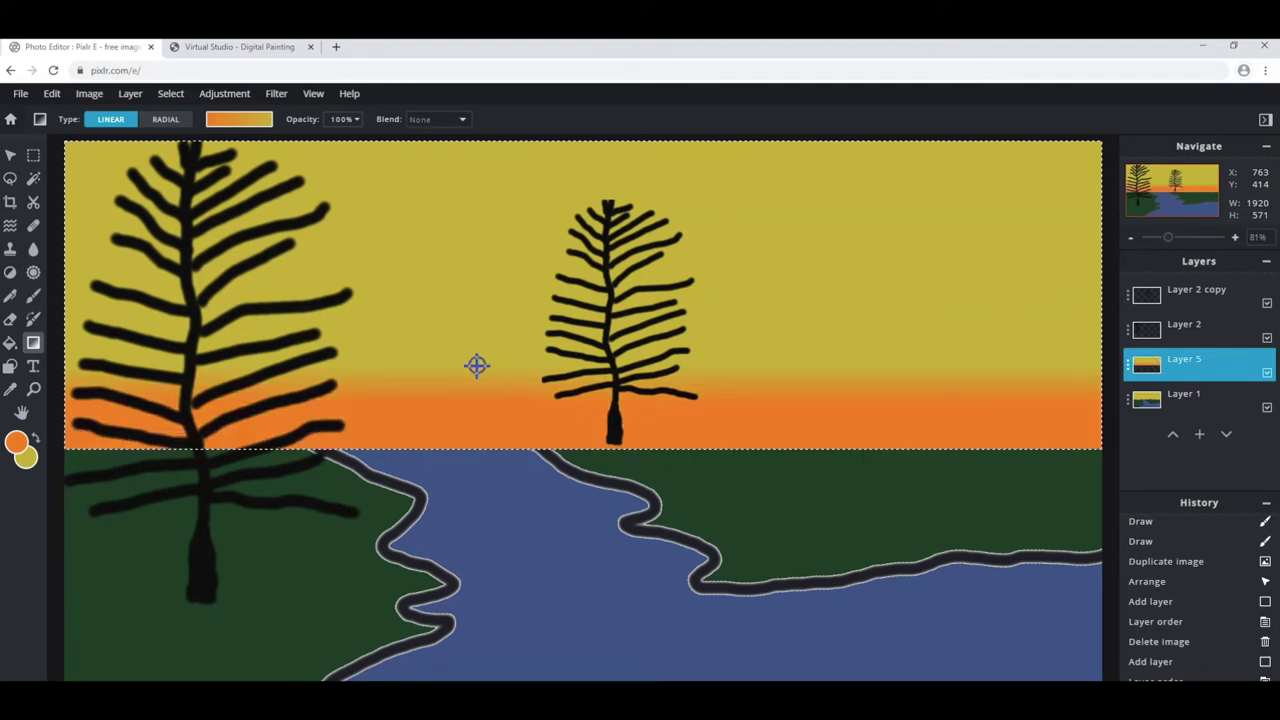
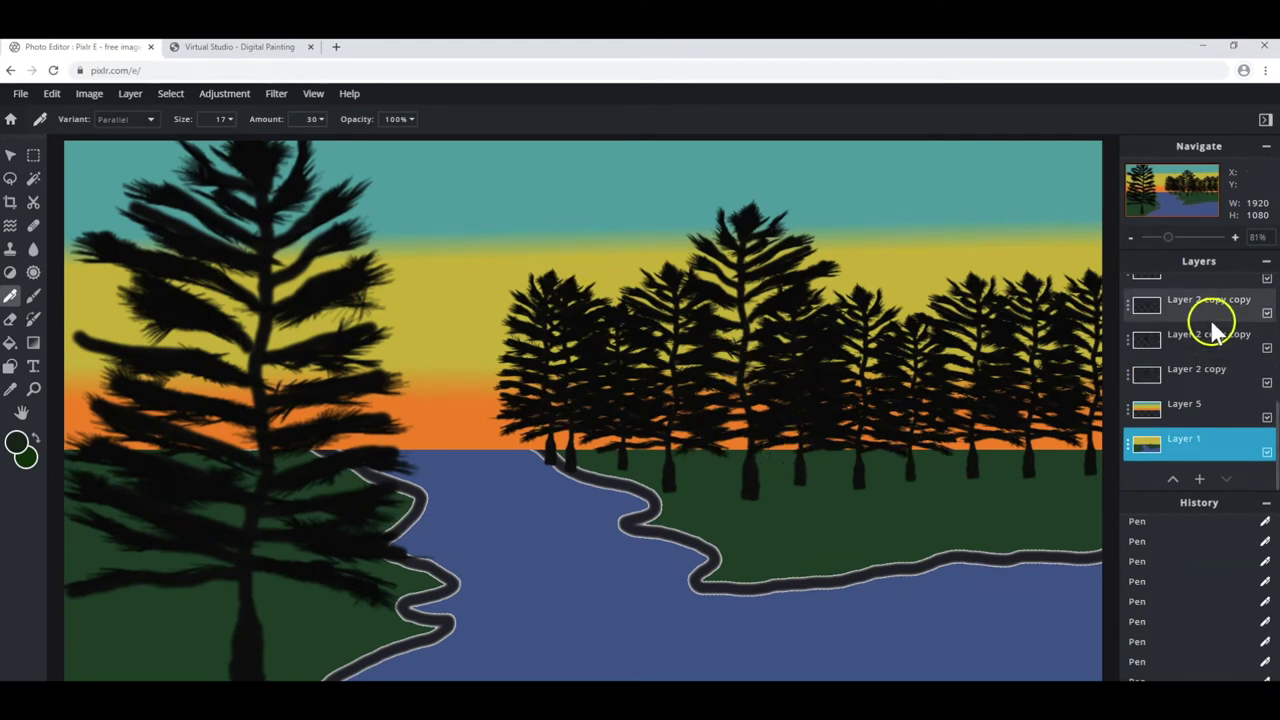
# Add a new empty layer, Layer 19, in the Layers panel.
pyautogui.scroll(5, 1212, 335)
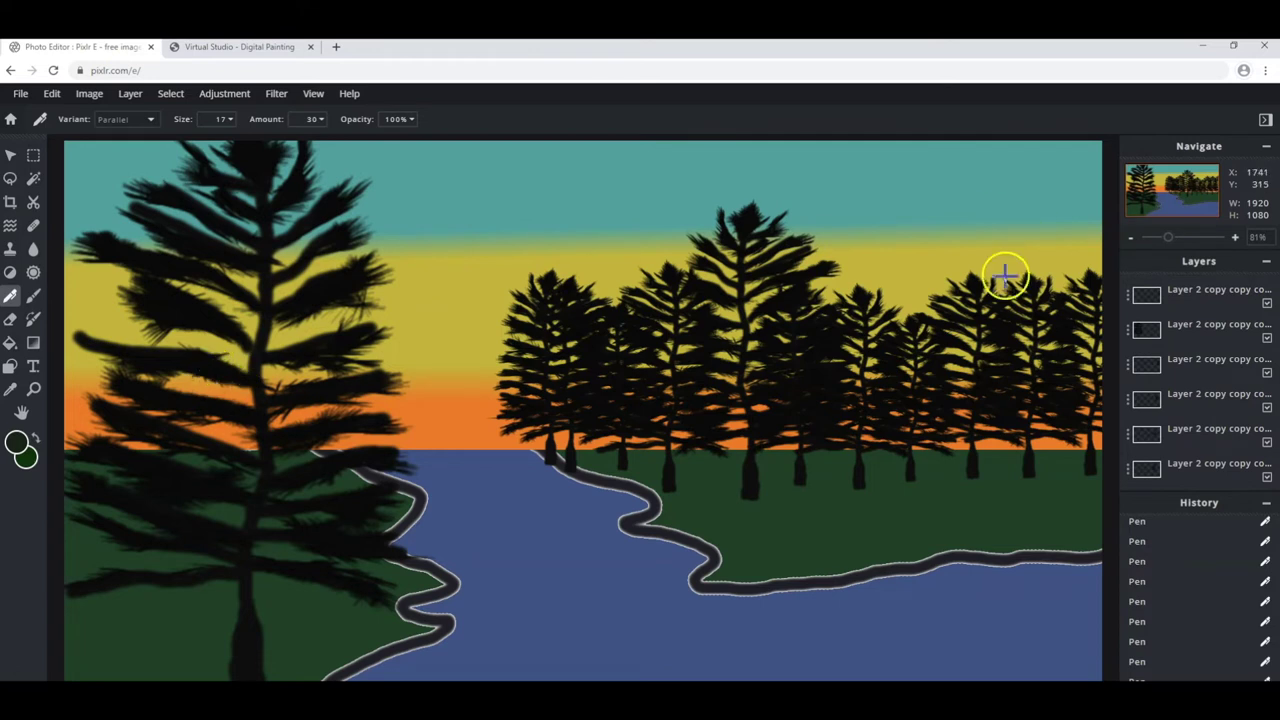
pyautogui.click(1183, 338)
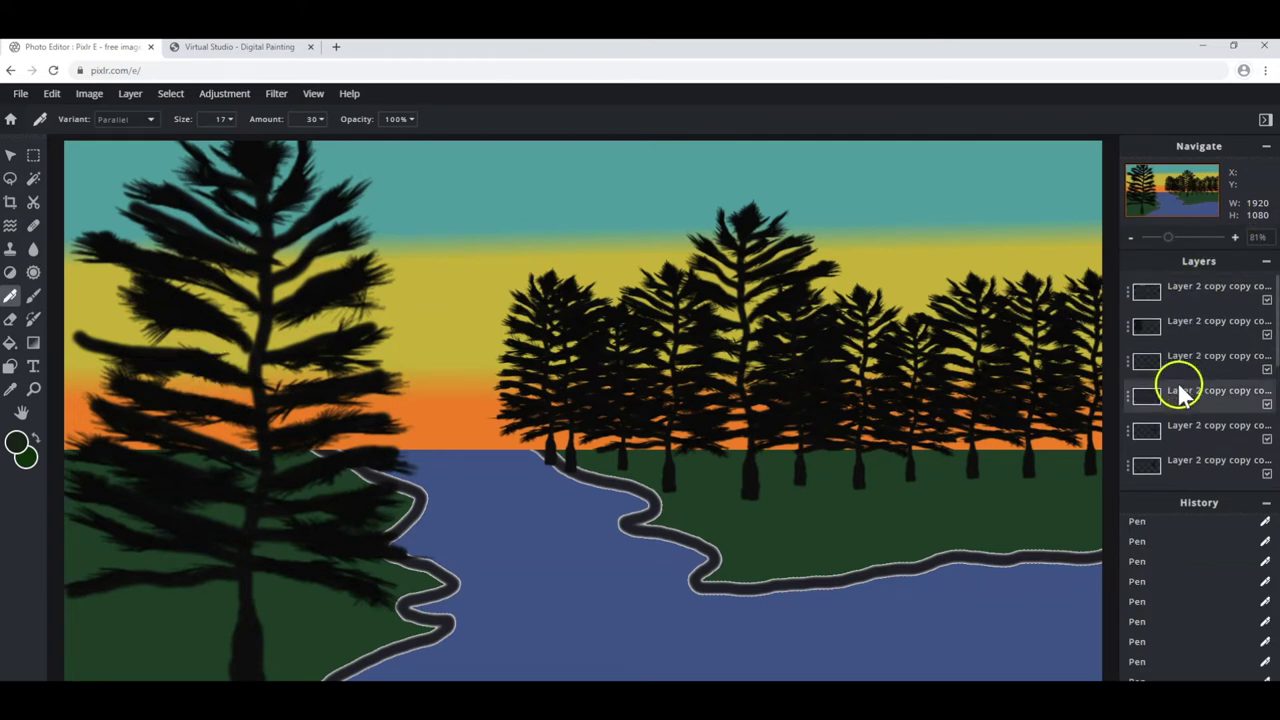
pyautogui.moveTo(1183, 338); pyautogui.dragTo(1176, 406)
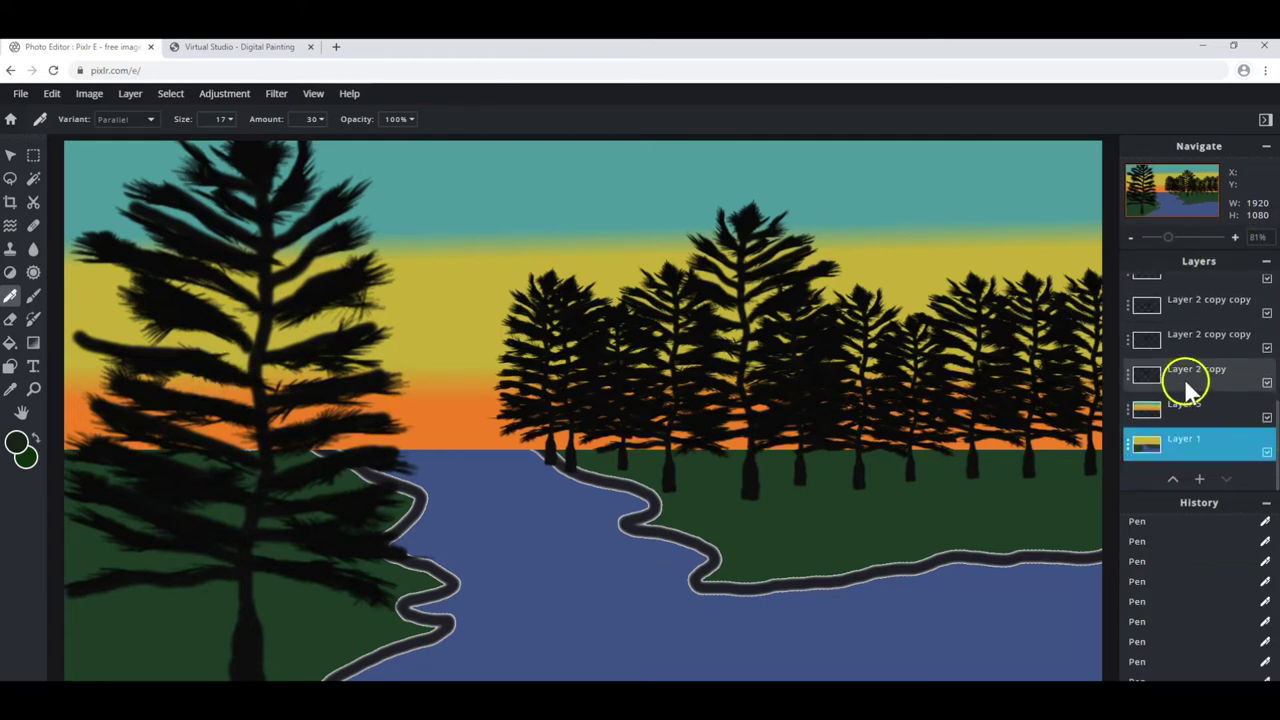
pyautogui.click(1200, 478)
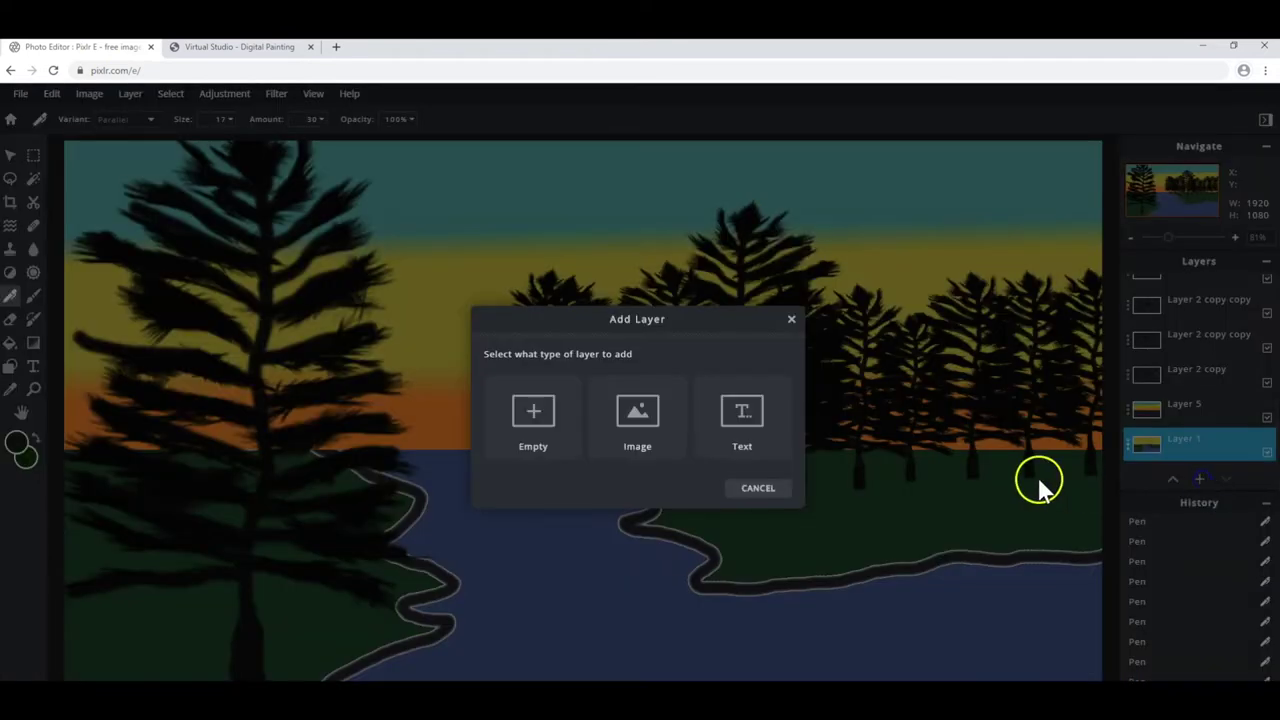
pyautogui.click(535, 412)
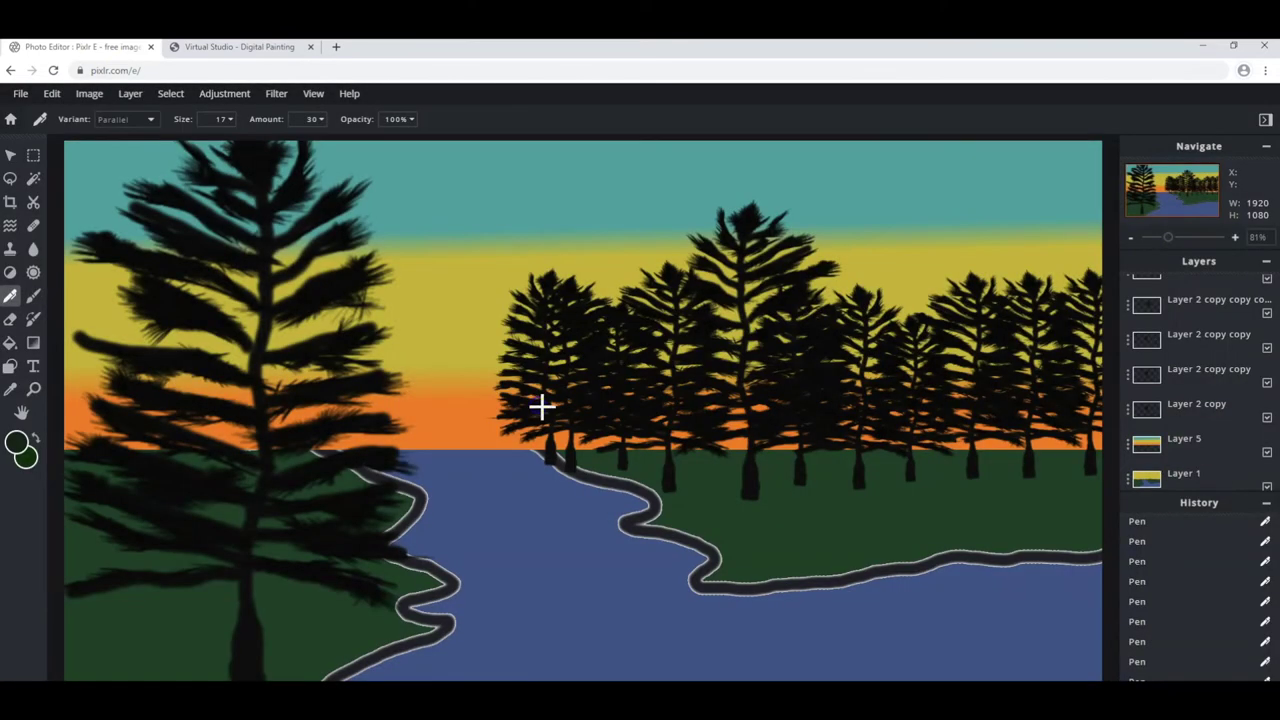
# Move Layer 19 down the stack to sit between Layer 5 and Layer 1.
pyautogui.scroll(5, 1201, 400)
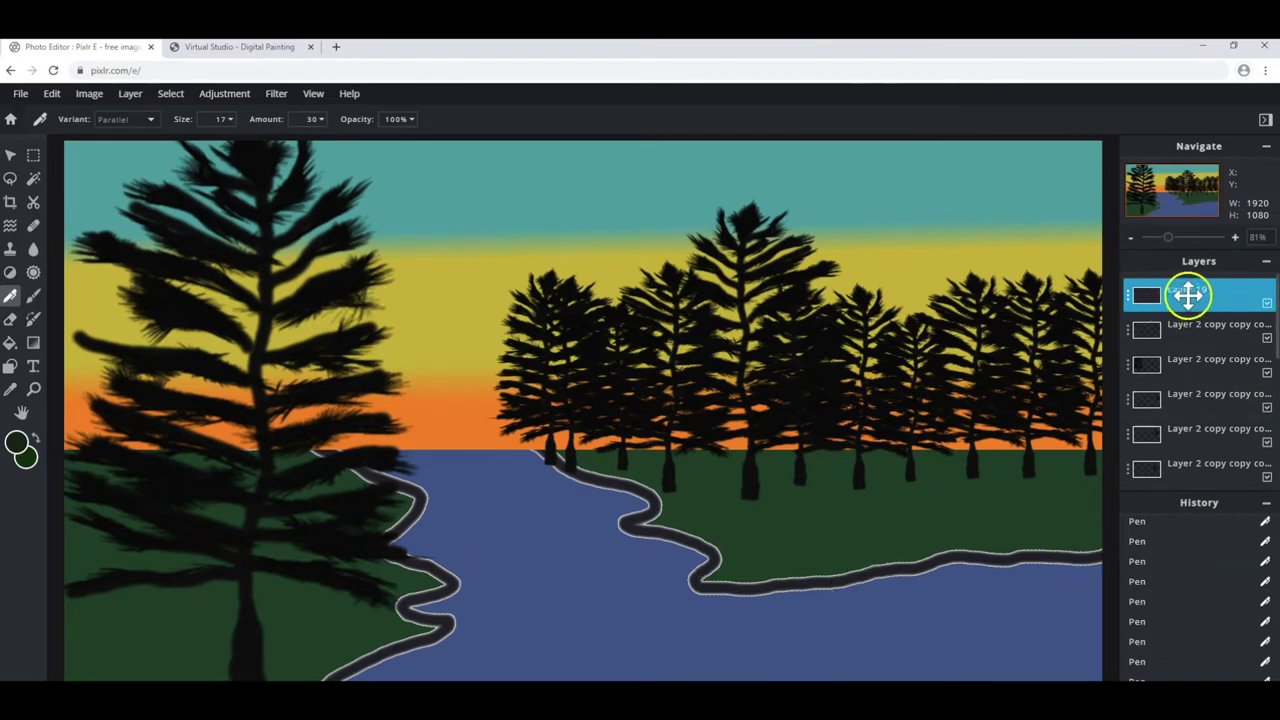
pyautogui.moveTo(1176, 296); pyautogui.dragTo(1152, 320)
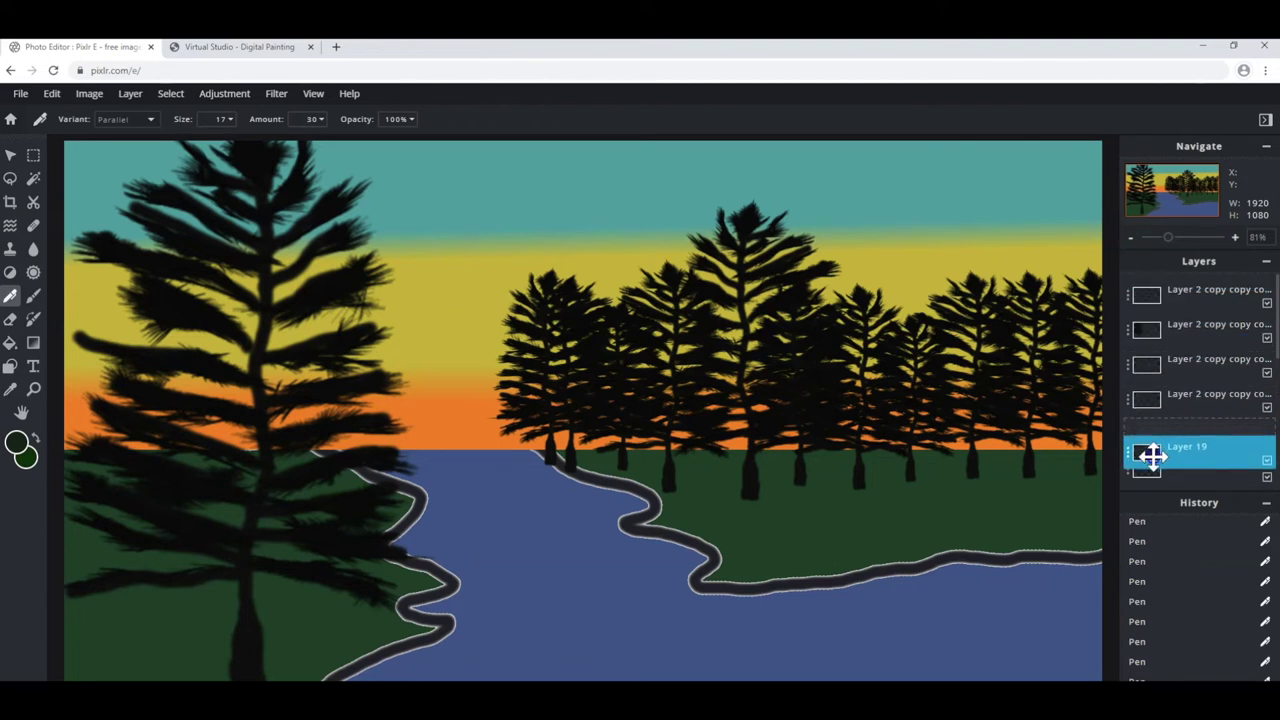
pyautogui.moveTo(1152, 320)
pyautogui.mouseDown()
pyautogui.moveTo(1151, 518)
pyautogui.moveTo(1188, 435)
pyautogui.mouseUp()
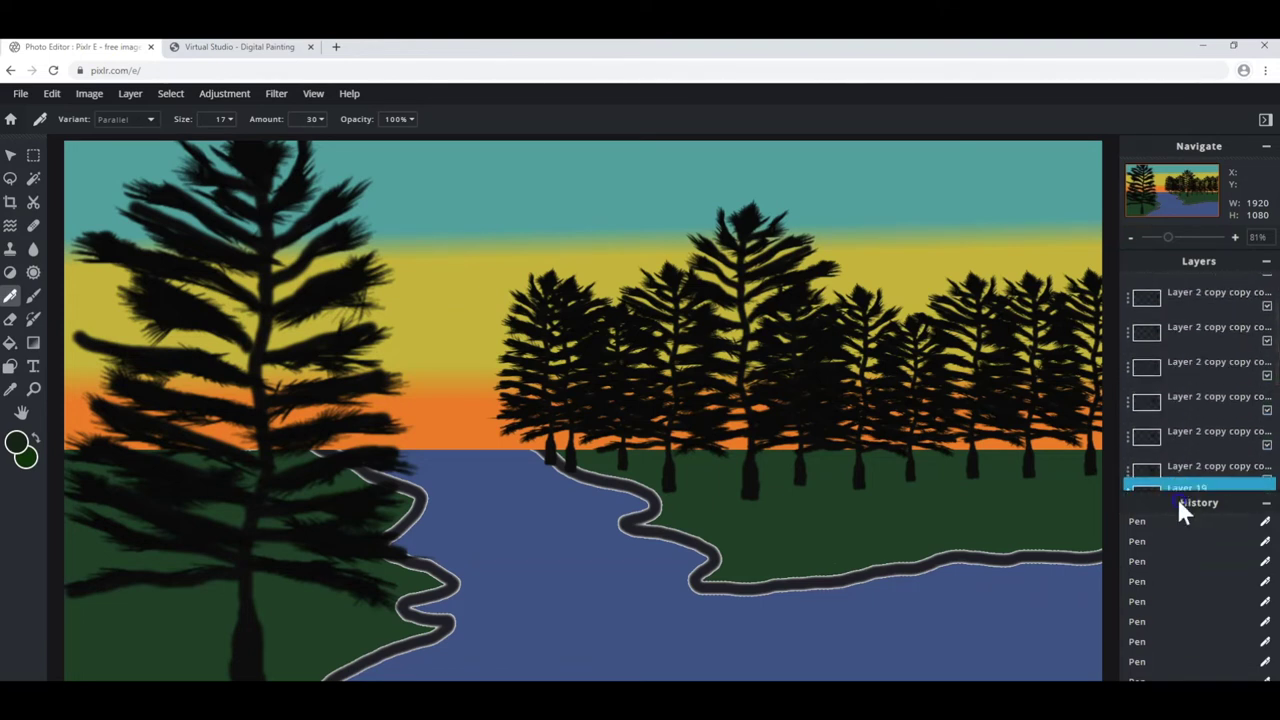
pyautogui.moveTo(1188, 435); pyautogui.dragTo(1172, 525)
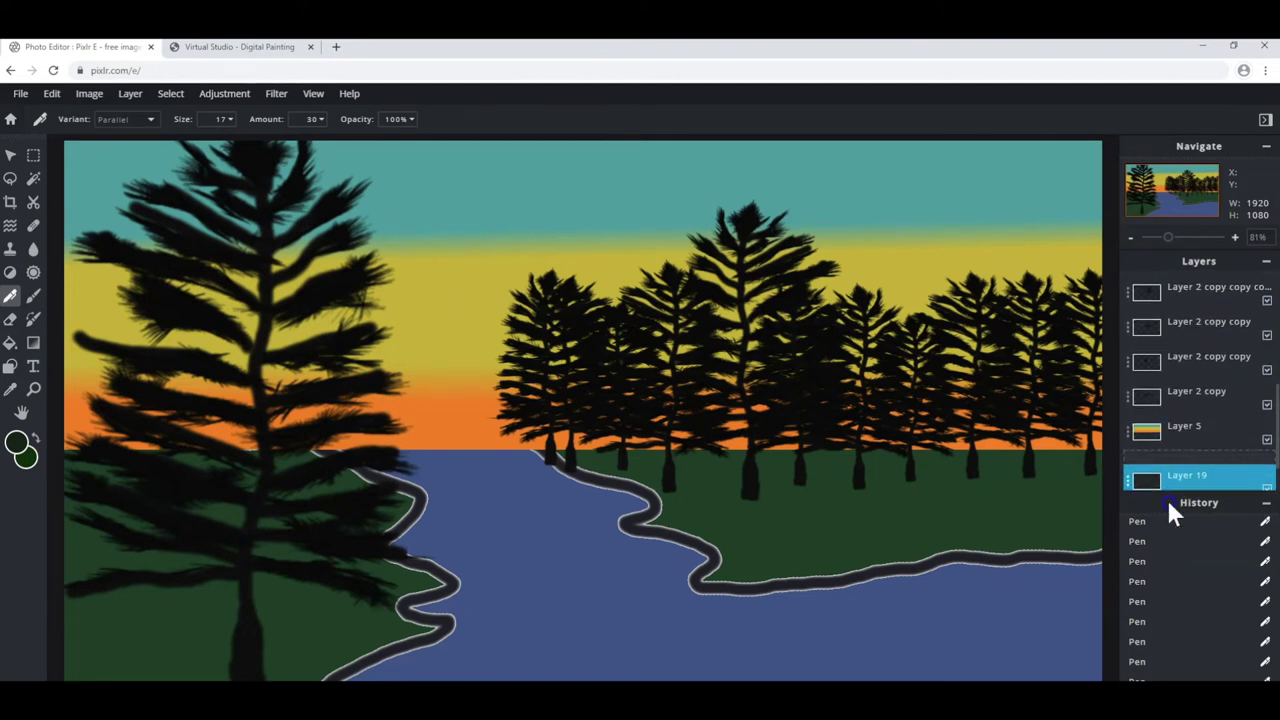
pyautogui.moveTo(1170, 525); pyautogui.dragTo(1168, 468)
pyautogui.moveTo(1167, 521); pyautogui.dragTo(1192, 427)
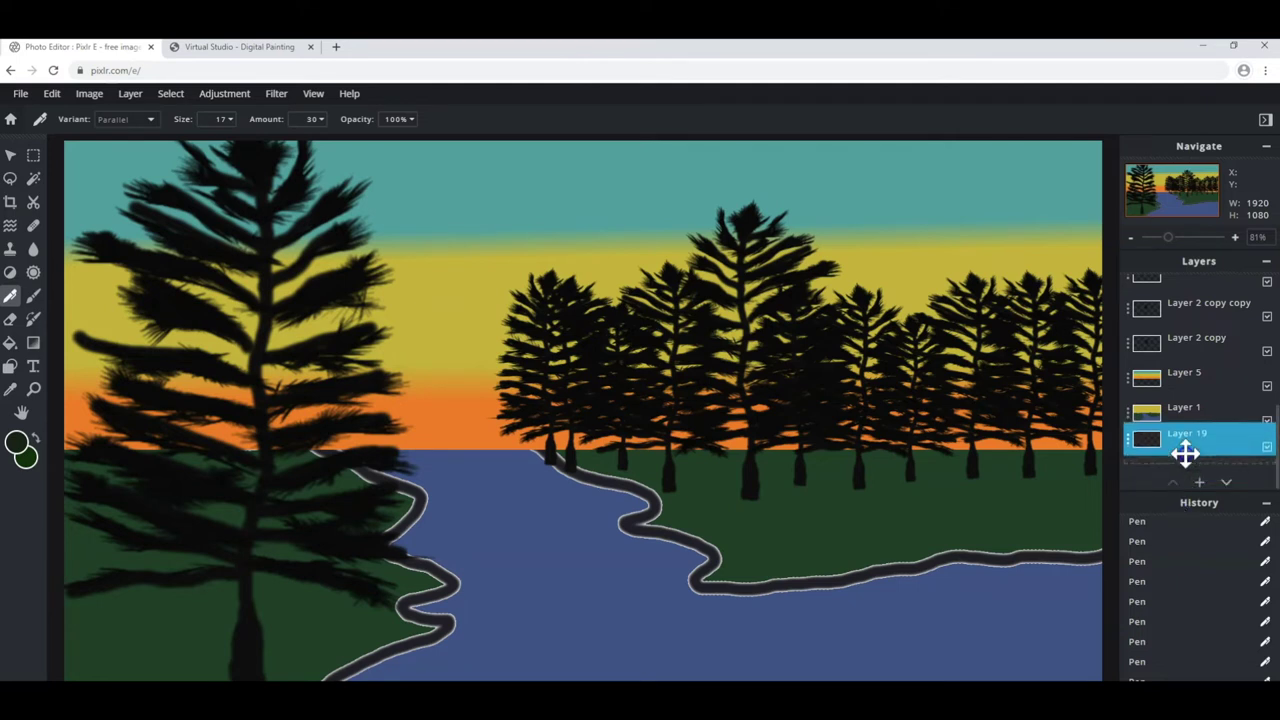
pyautogui.moveTo(1192, 427); pyautogui.dragTo(1192, 430)
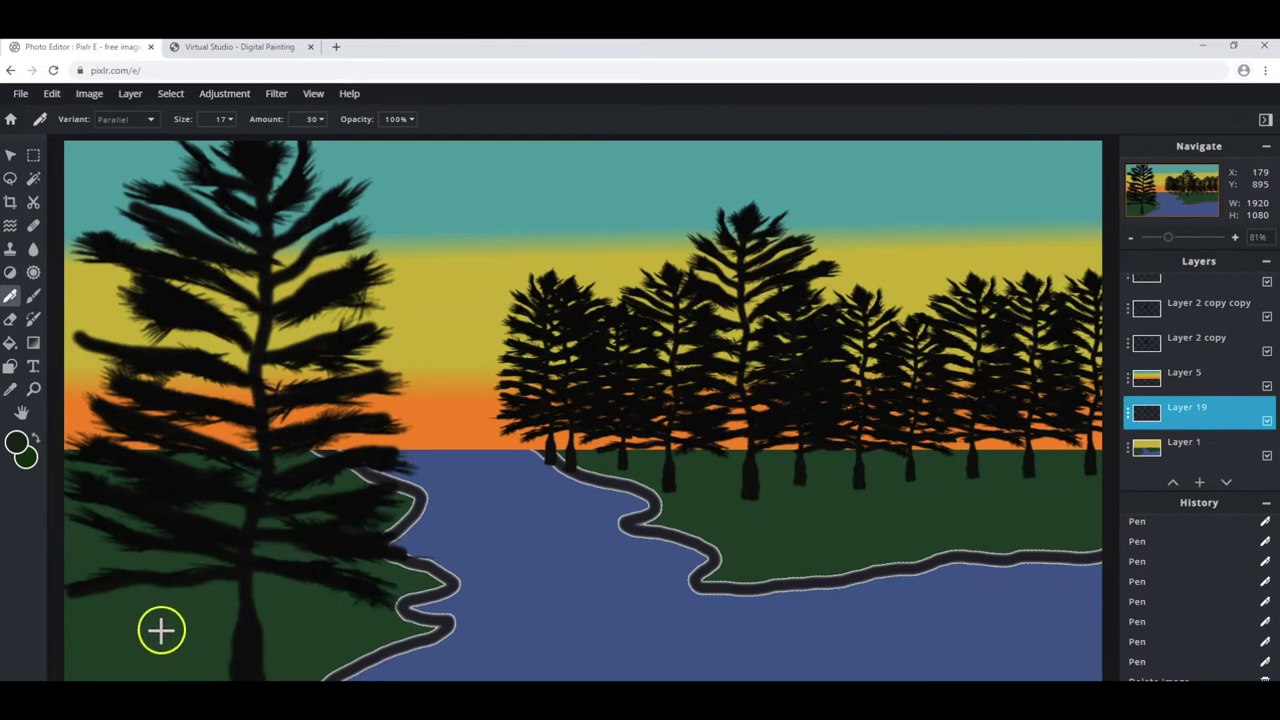
# Keep the Parallel pen variant and reduce the pen size from 17 to 10.
pyautogui.click(135, 122)
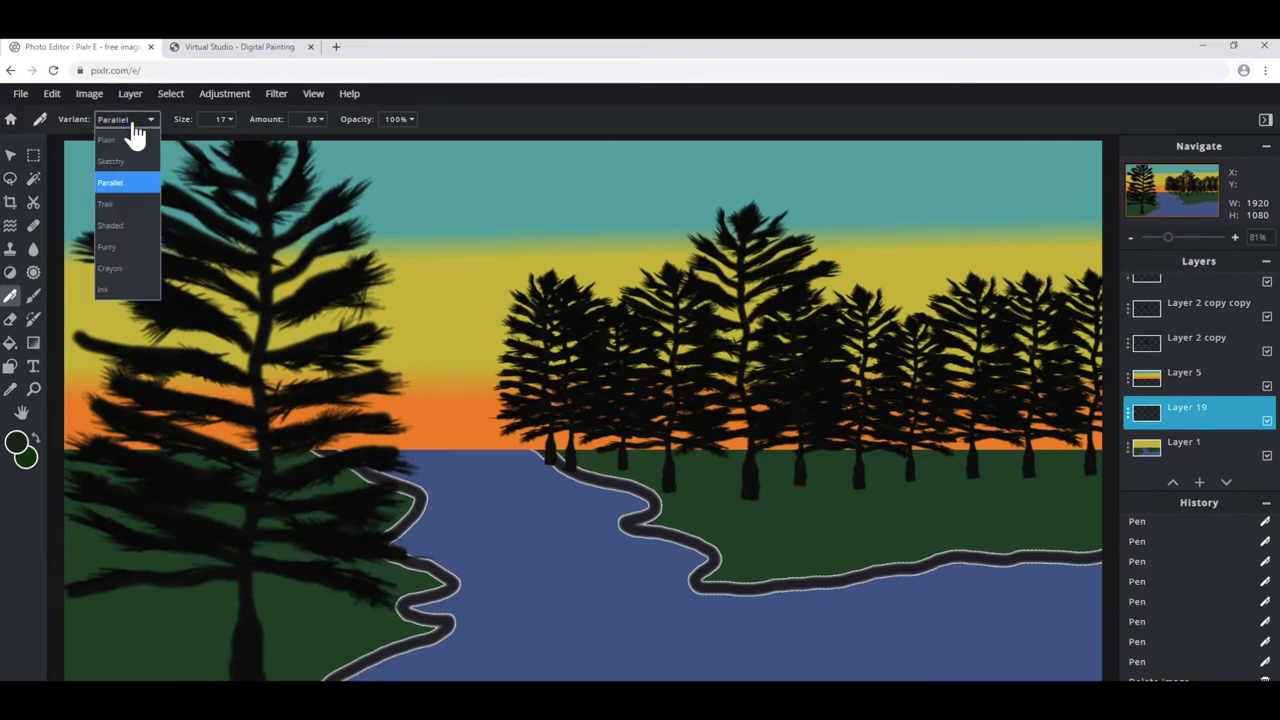
pyautogui.click(128, 182)
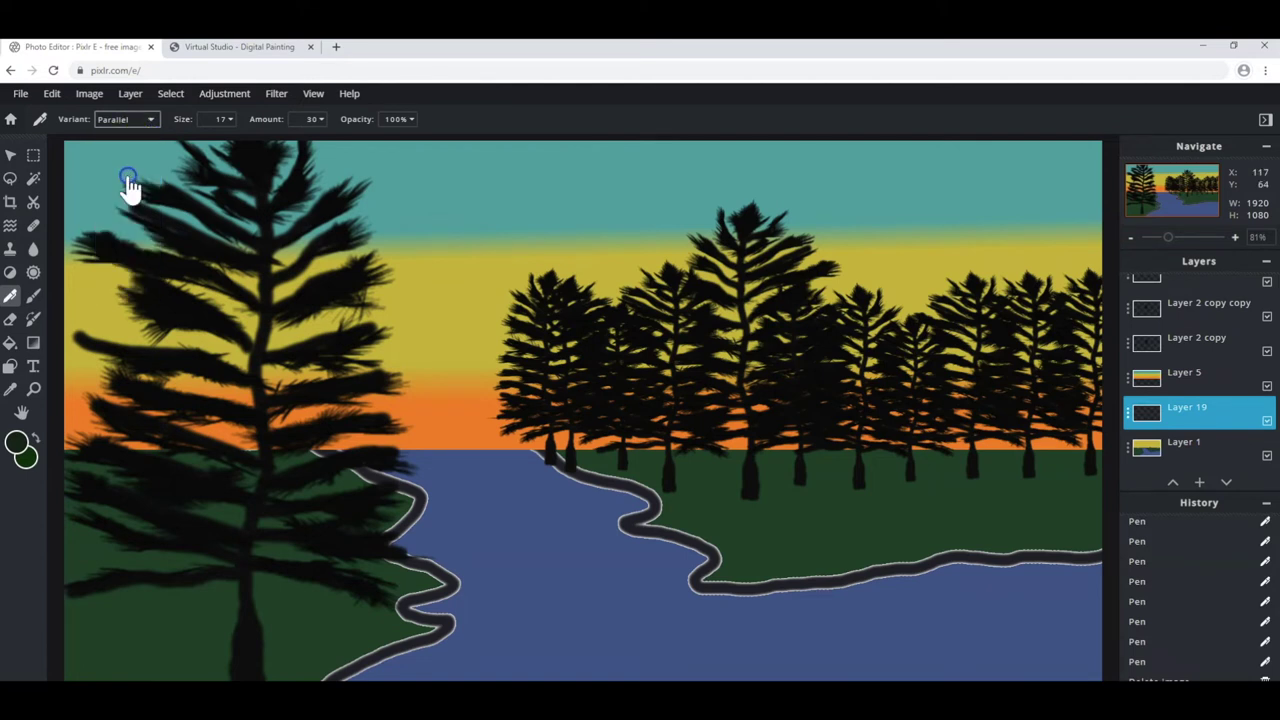
pyautogui.click(214, 121)
pyautogui.click(220, 119)
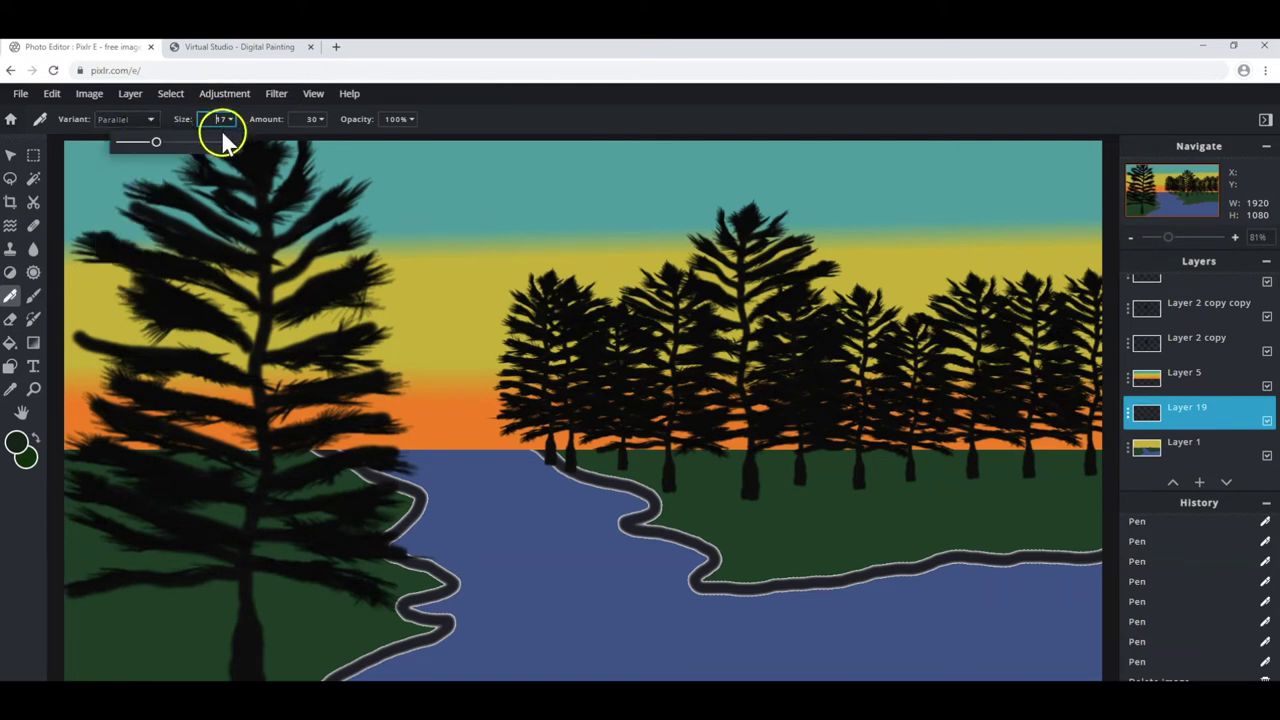
pyautogui.moveTo(138, 142); pyautogui.dragTo(141, 144)
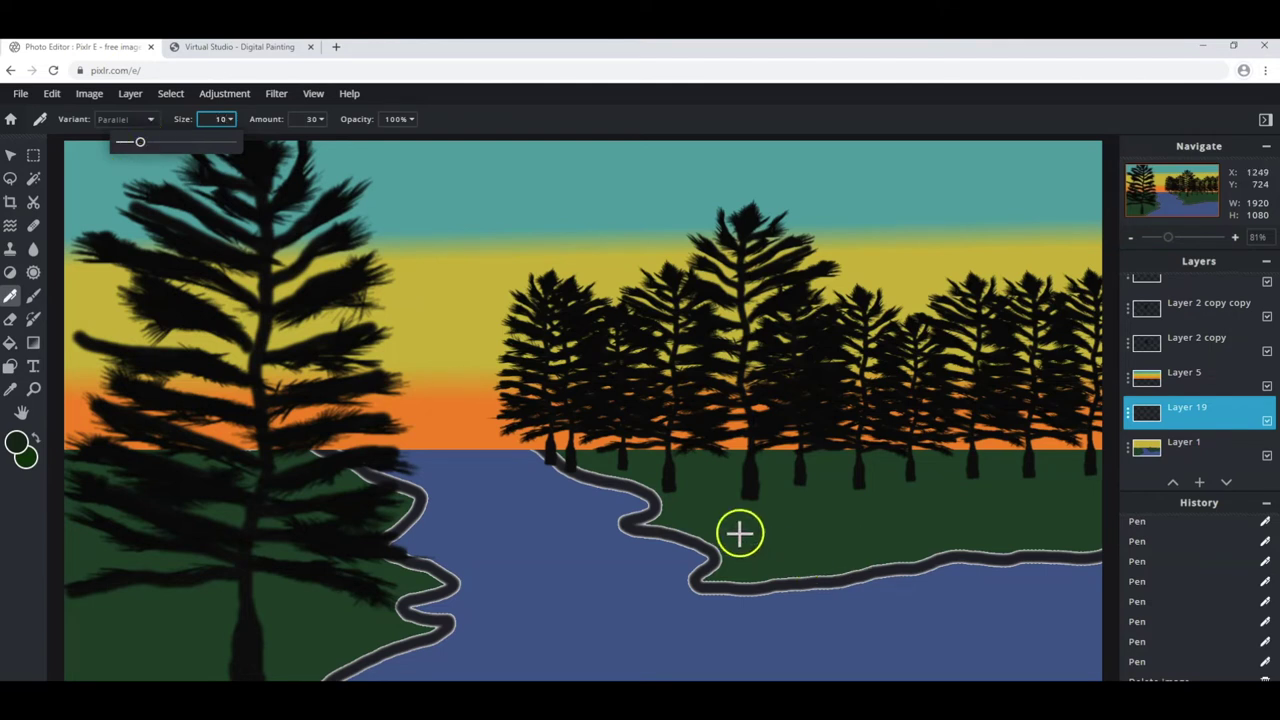
# Set the pen colour to a near-black dark green, #0B110C.
pyautogui.click(44, 450)
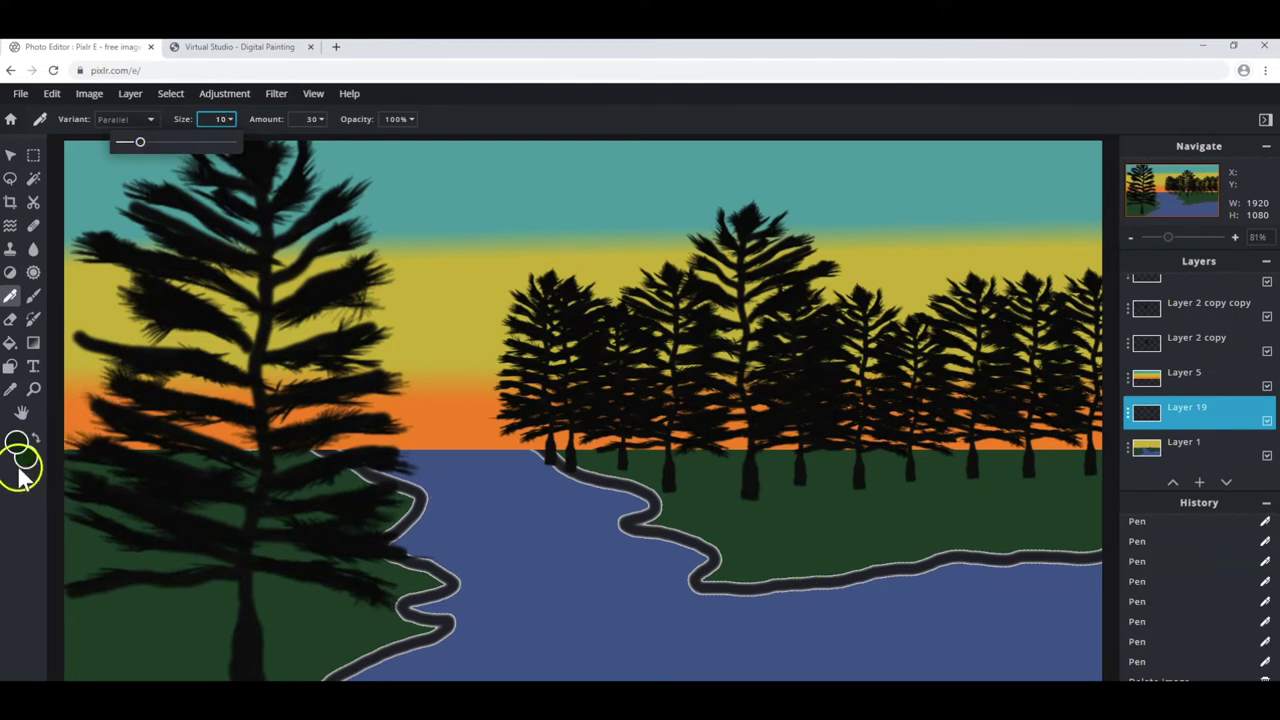
pyautogui.click(20, 450)
pyautogui.click(584, 471)
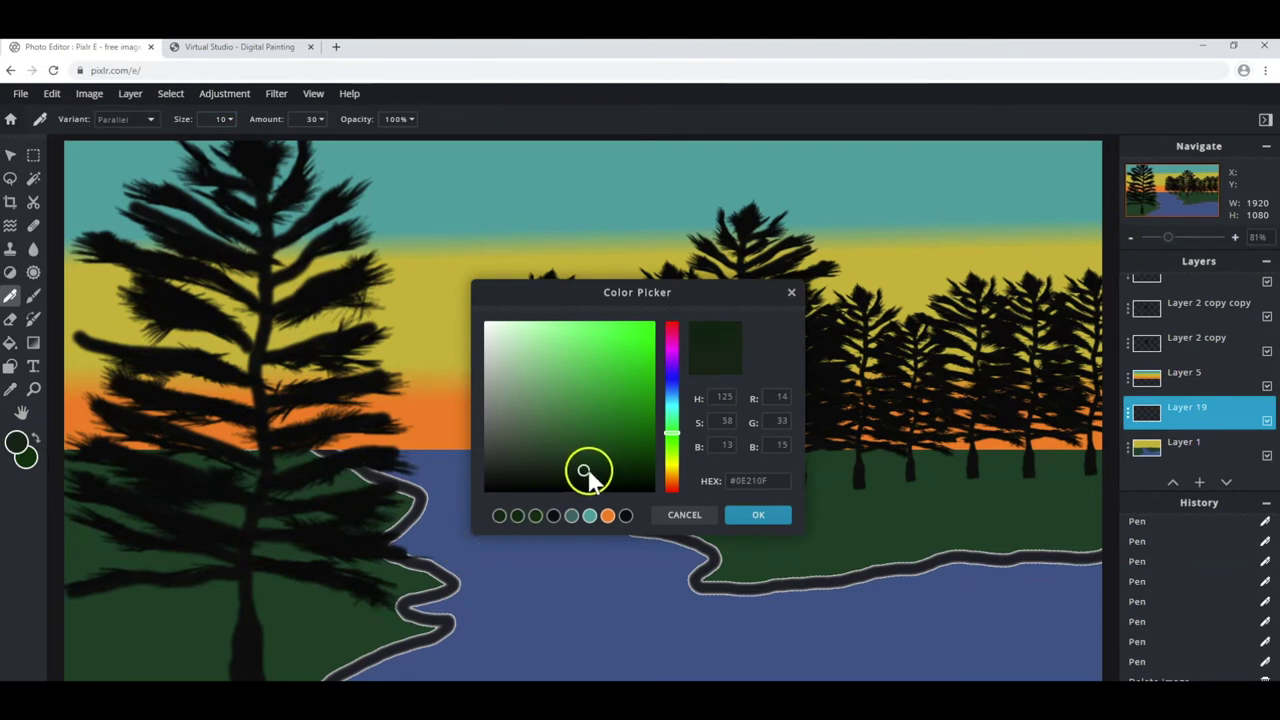
pyautogui.moveTo(599, 477); pyautogui.dragTo(601, 476)
pyautogui.click(601, 476)
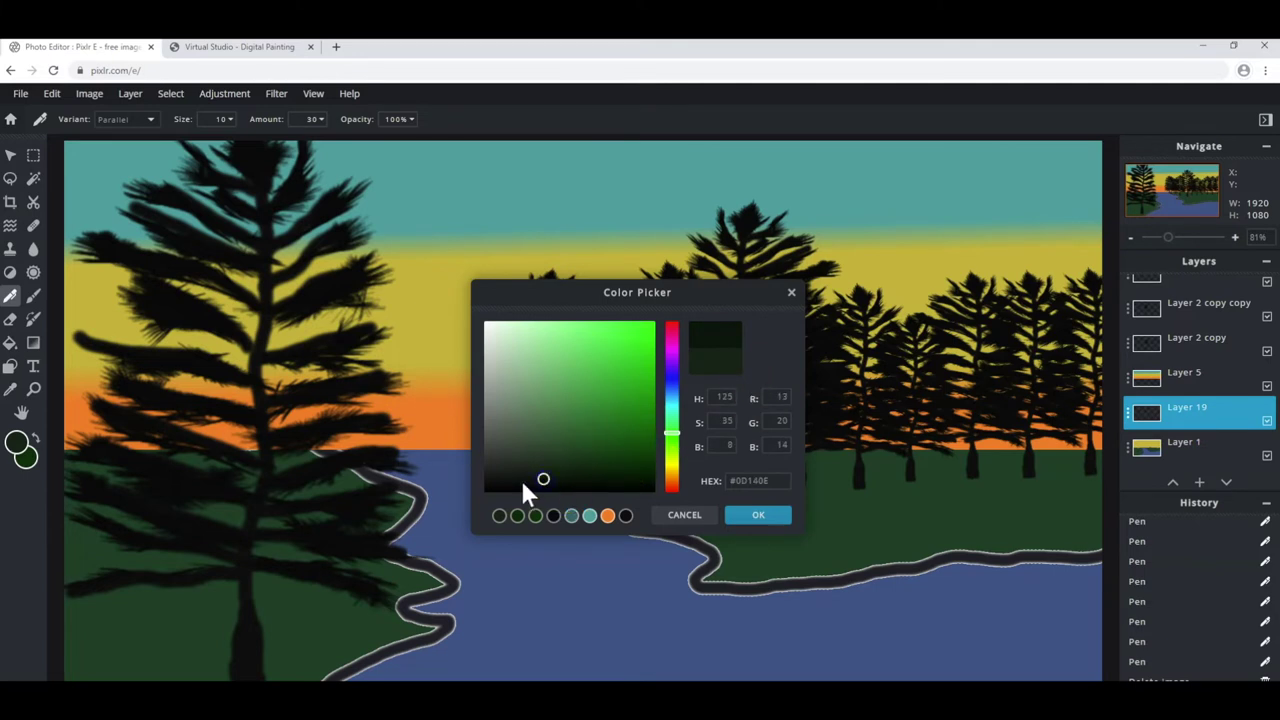
pyautogui.click(552, 479)
pyautogui.click(776, 514)
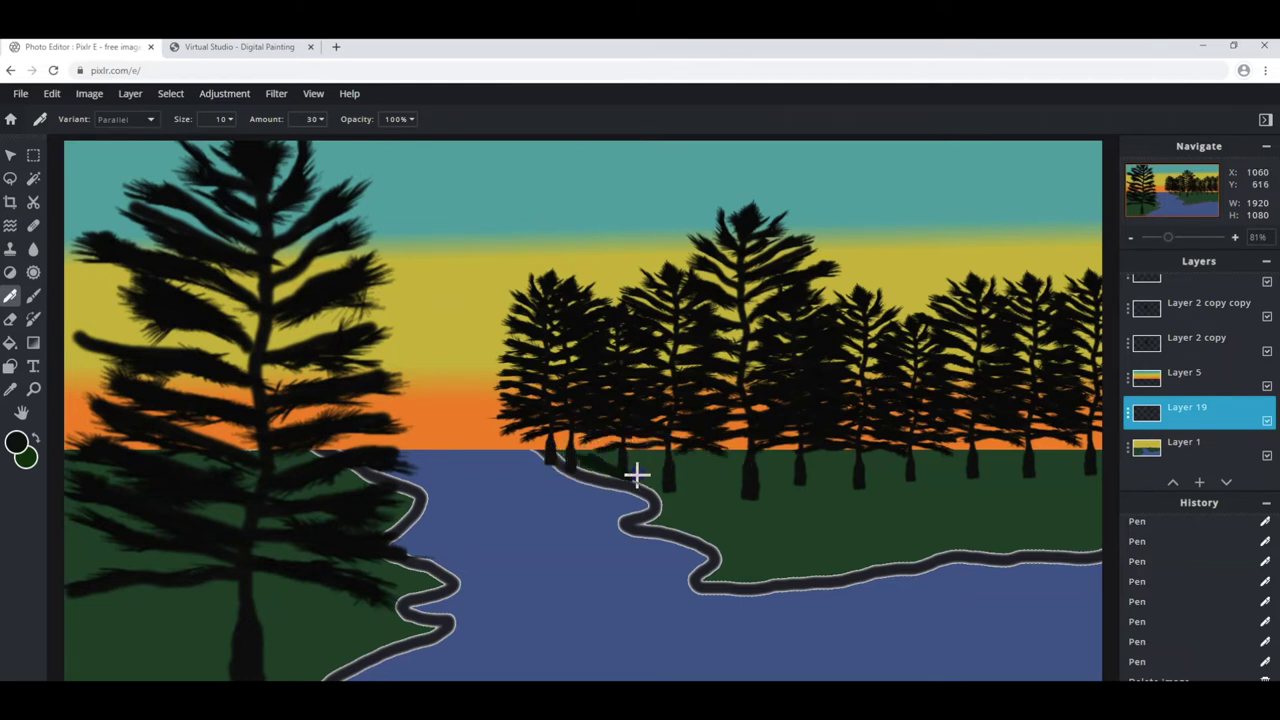
# Paint short dark strokes along the tree bases and the right shore.
pyautogui.moveTo(798, 480); pyautogui.dragTo(826, 470)
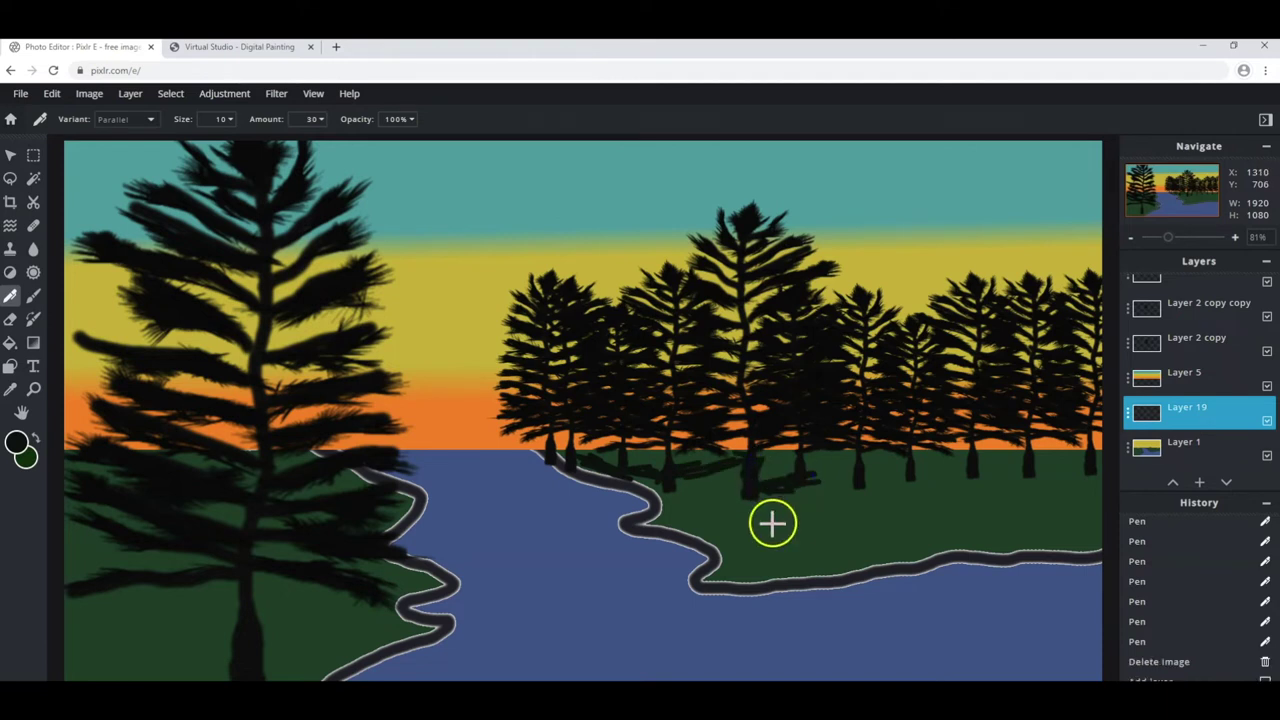
pyautogui.moveTo(825, 537); pyautogui.dragTo(786, 557)
pyautogui.moveTo(702, 517)
pyautogui.mouseDown()
pyautogui.moveTo(718, 535)
pyautogui.moveTo(812, 508)
pyautogui.moveTo(890, 457)
pyautogui.moveTo(788, 459)
pyautogui.mouseUp()
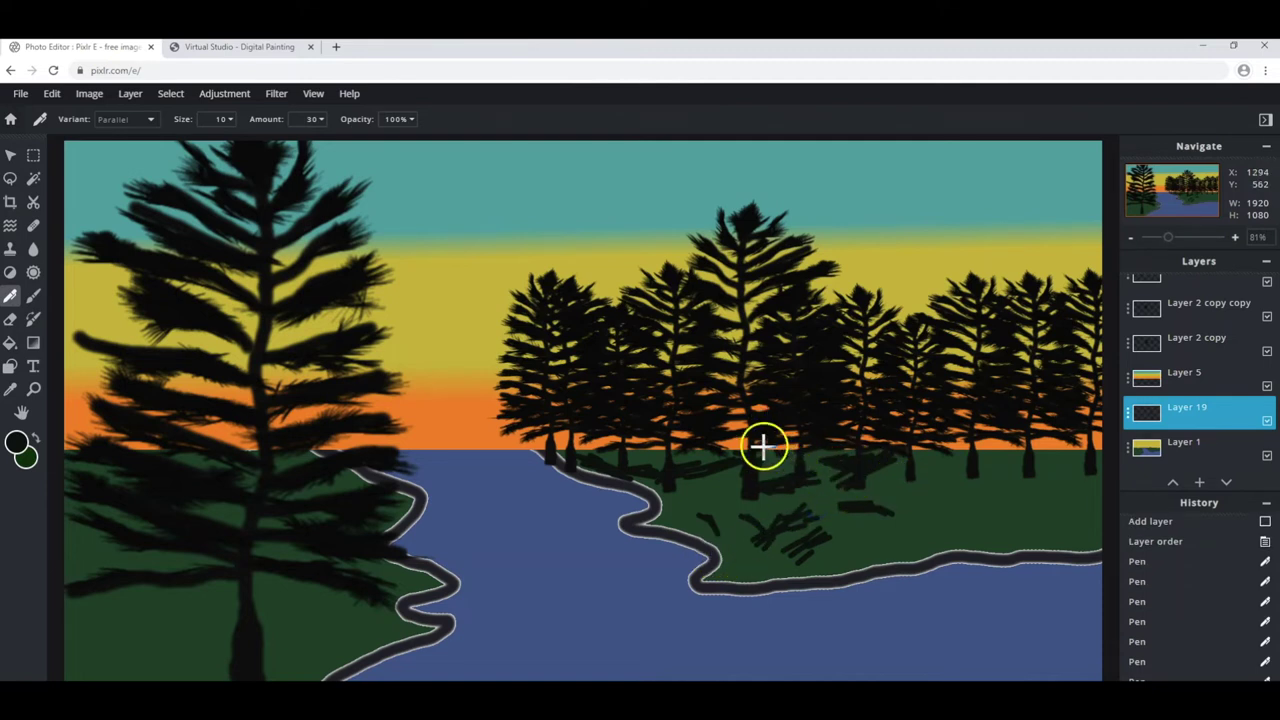
pyautogui.moveTo(617, 467); pyautogui.dragTo(652, 453)
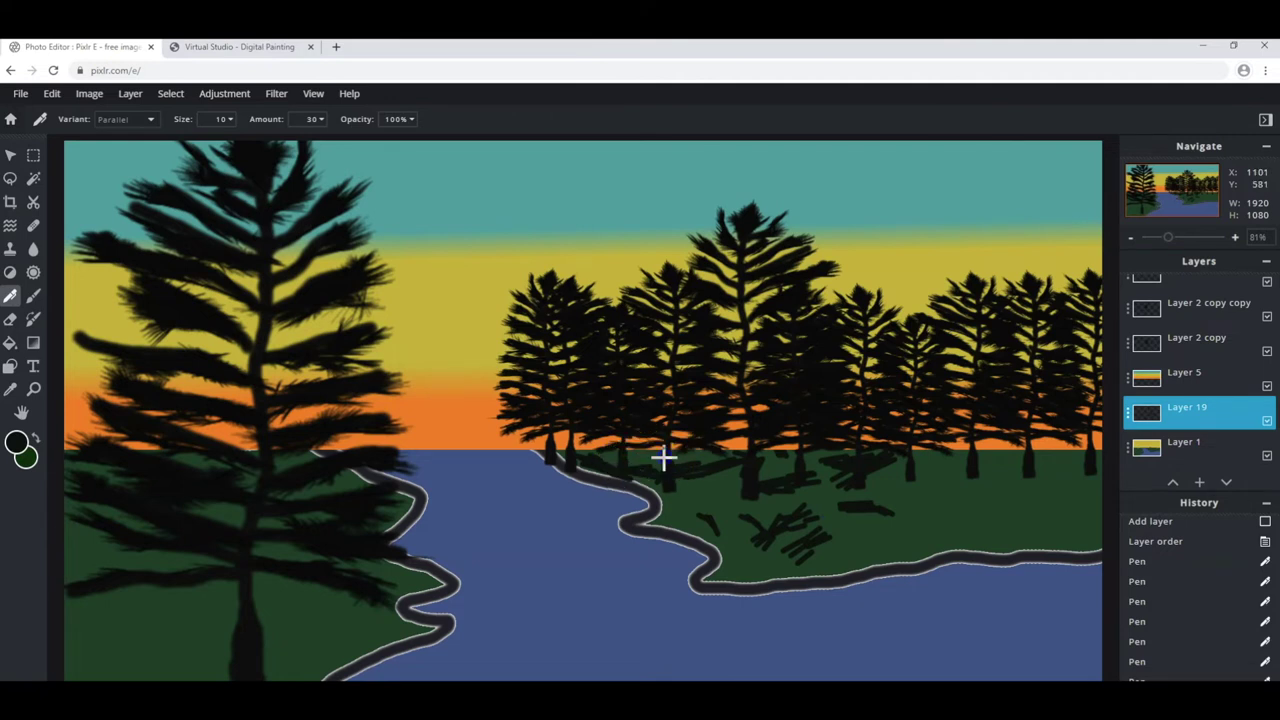
pyautogui.moveTo(739, 458); pyautogui.dragTo(824, 484)
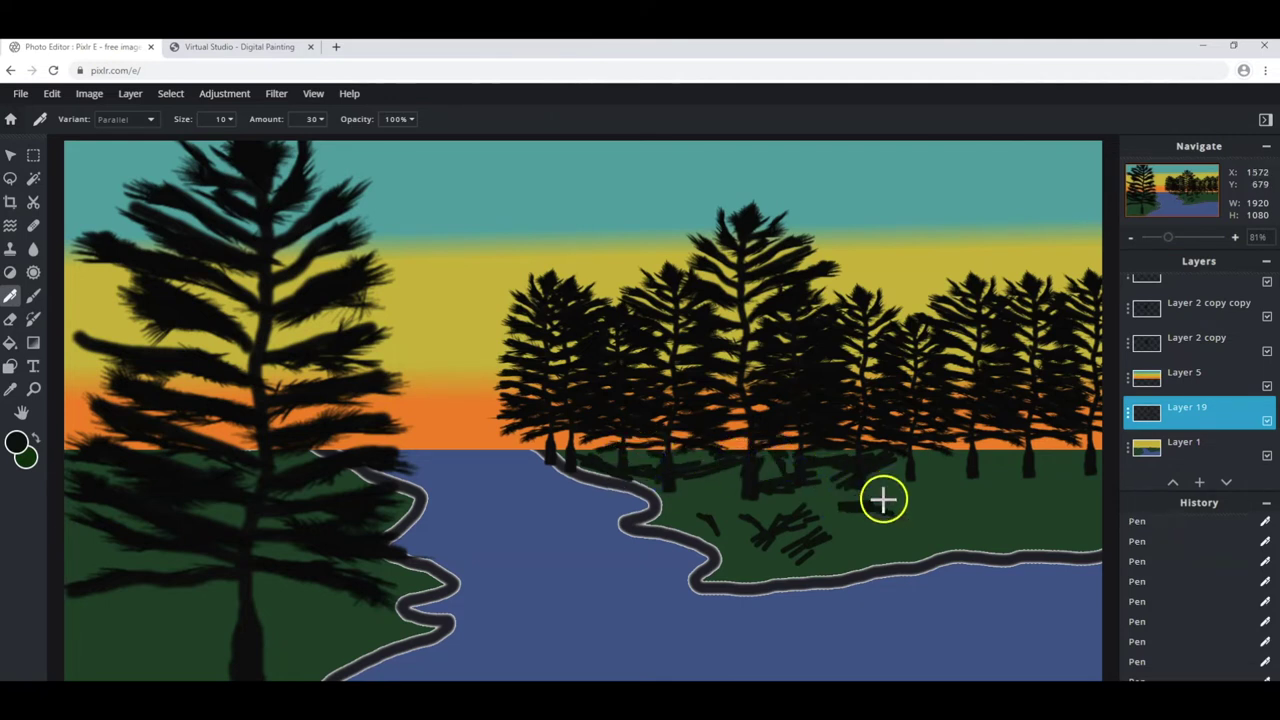
pyautogui.moveTo(929, 469); pyautogui.dragTo(1011, 475)
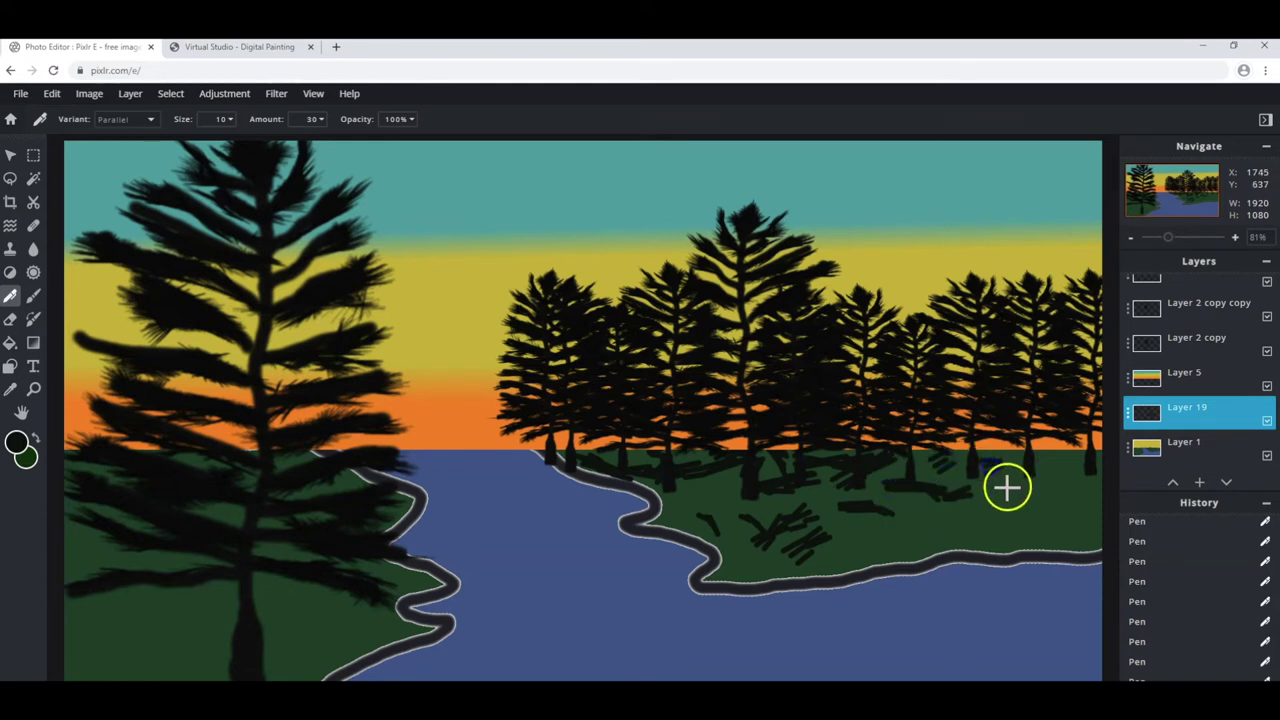
pyautogui.click(1026, 471)
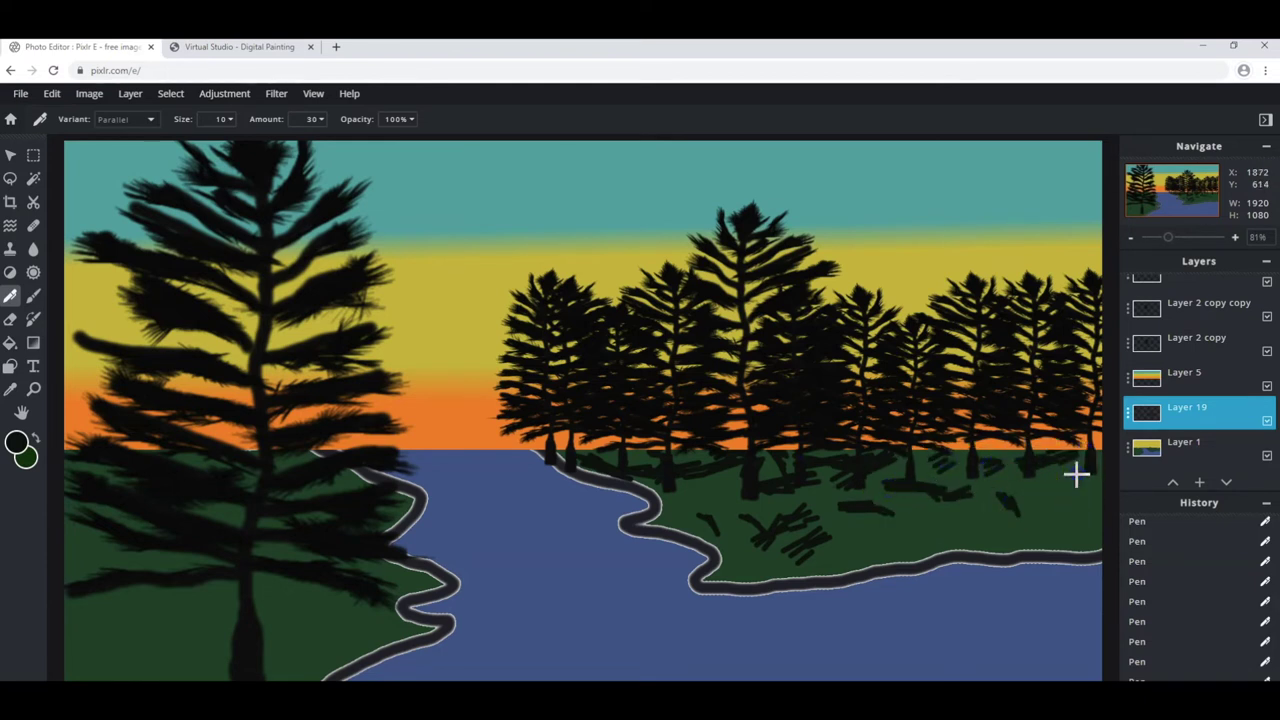
pyautogui.click(1042, 515)
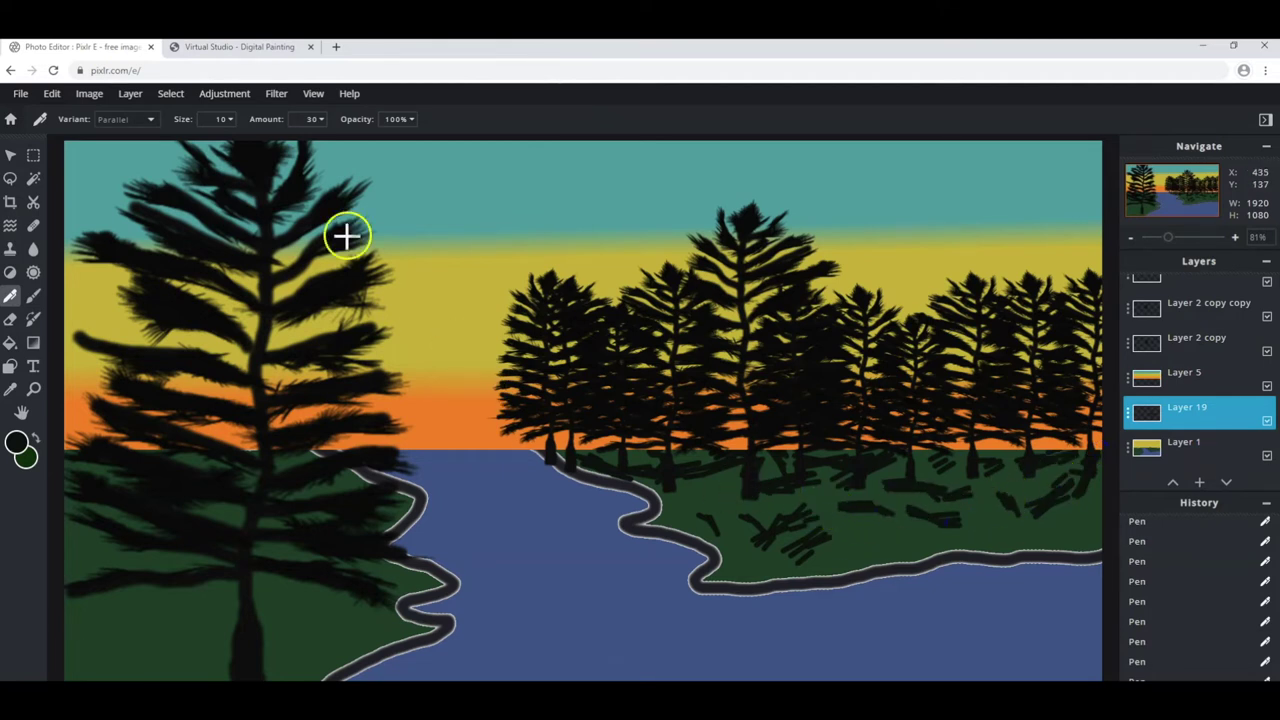
# At pen size 4, draw thin dark marks along the shoreline.
pyautogui.click(218, 118)
pyautogui.write('4')
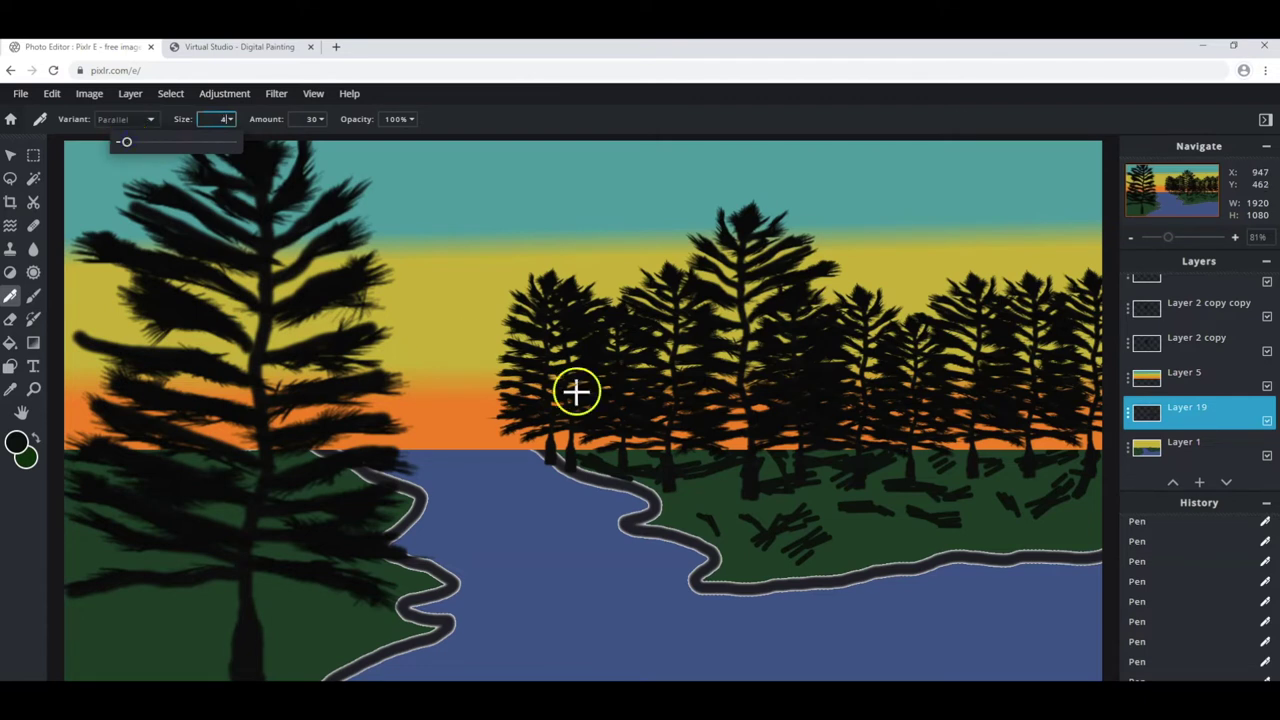
pyautogui.click(903, 537)
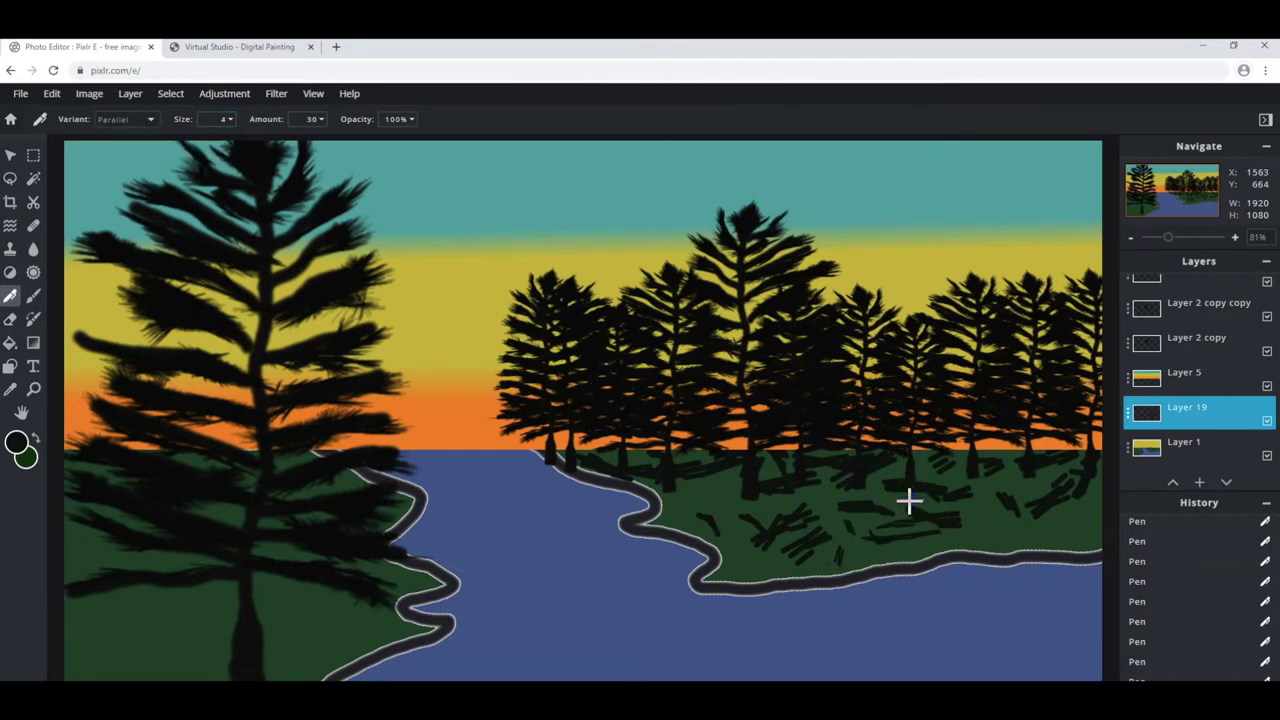
pyautogui.click(675, 482)
pyautogui.moveTo(727, 505); pyautogui.dragTo(596, 479)
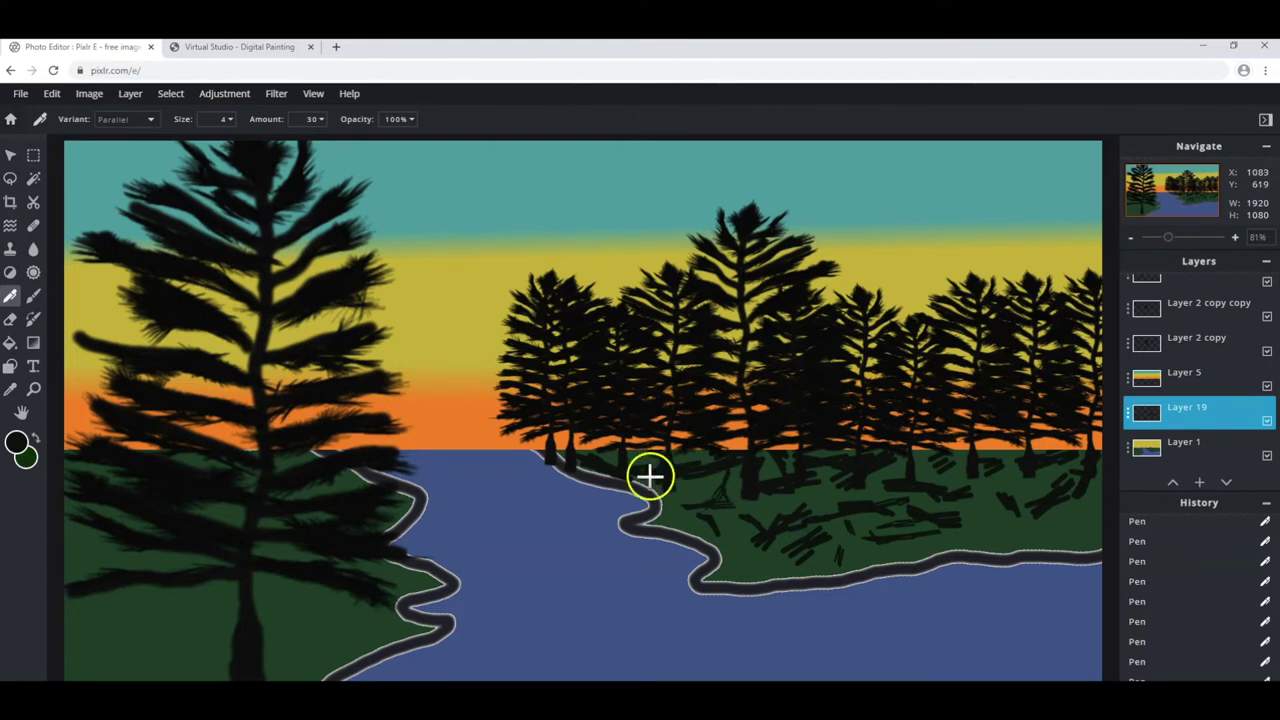
# Return to pen size 10 and hatch the island and its pale shoreline outline dark.
pyautogui.click(211, 120)
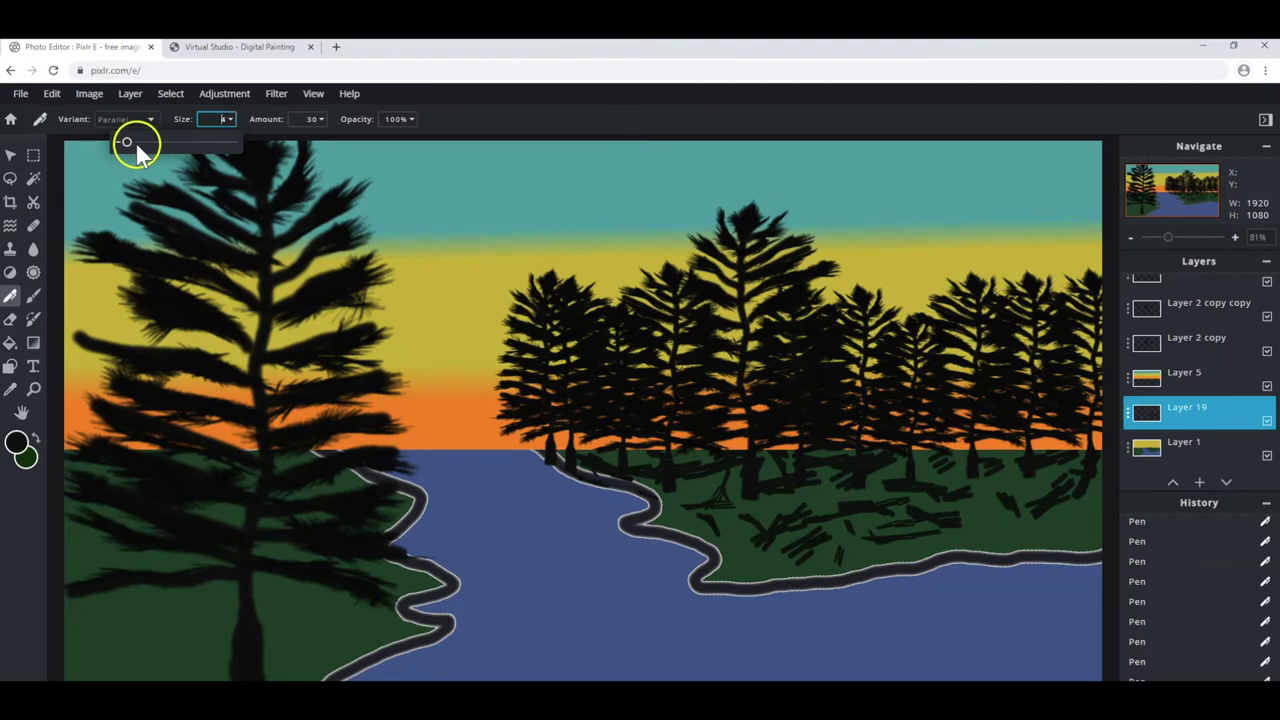
pyautogui.write('10')
pyautogui.click(764, 527)
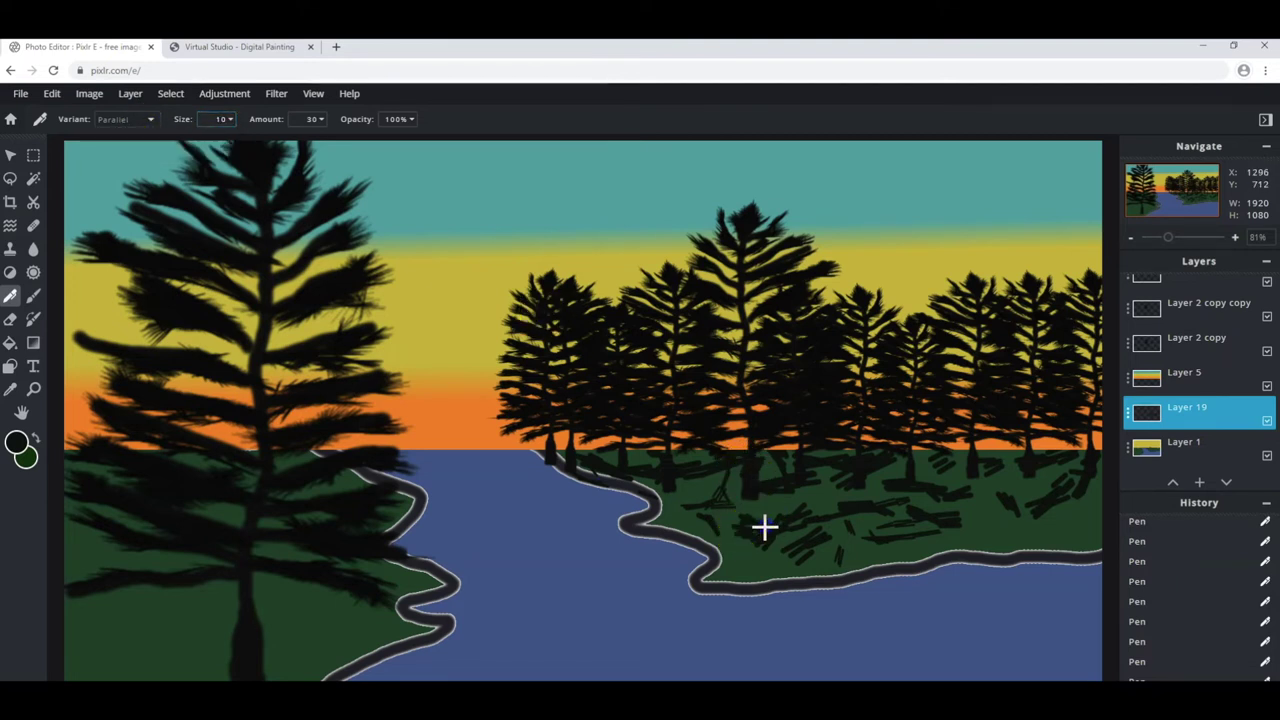
pyautogui.moveTo(800, 563); pyautogui.dragTo(892, 548)
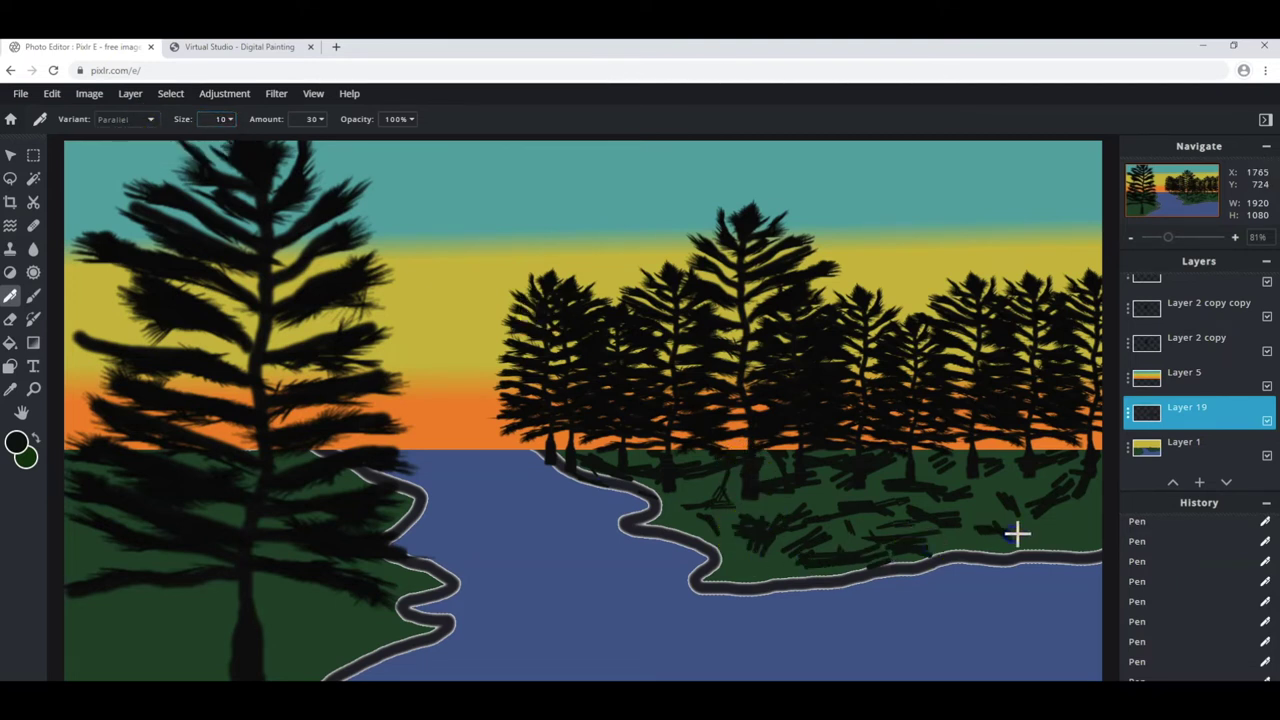
pyautogui.moveTo(1084, 520); pyautogui.dragTo(986, 517)
pyautogui.moveTo(1074, 483); pyautogui.dragTo(1026, 511)
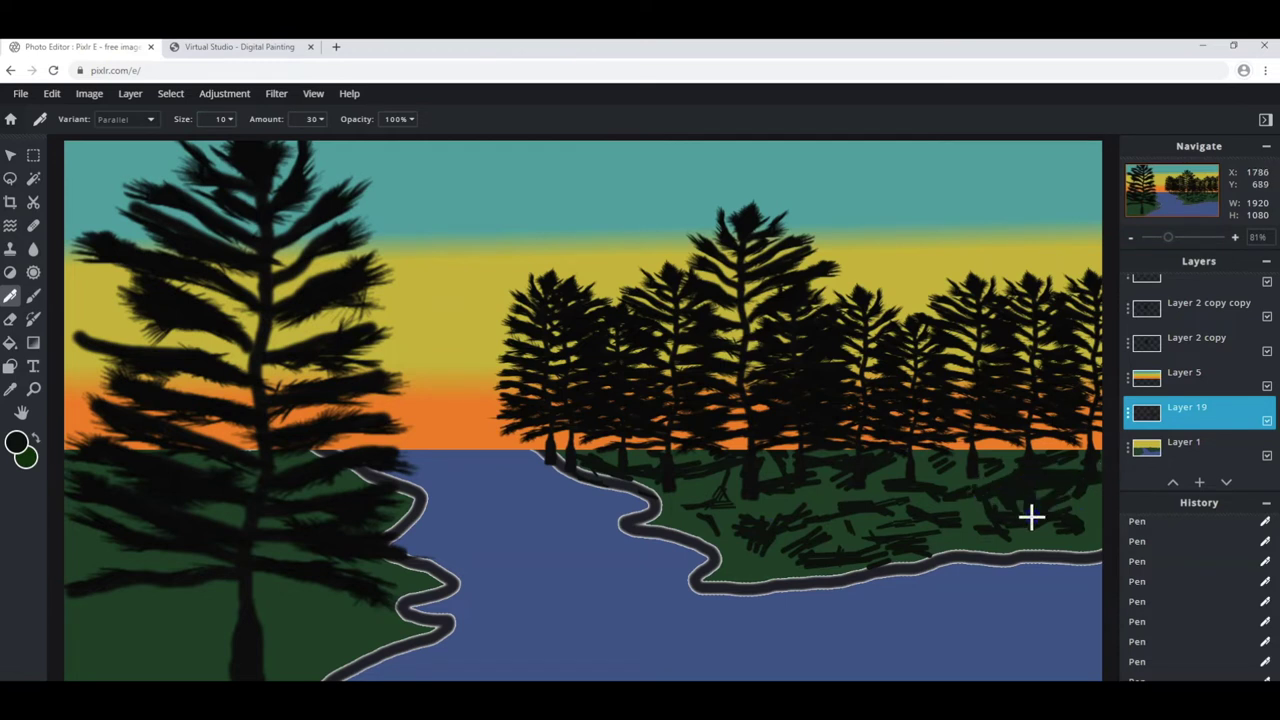
pyautogui.moveTo(1080, 545); pyautogui.dragTo(1000, 552)
pyautogui.moveTo(882, 563)
pyautogui.mouseDown()
pyautogui.moveTo(756, 580)
pyautogui.moveTo(666, 535)
pyautogui.mouseUp()
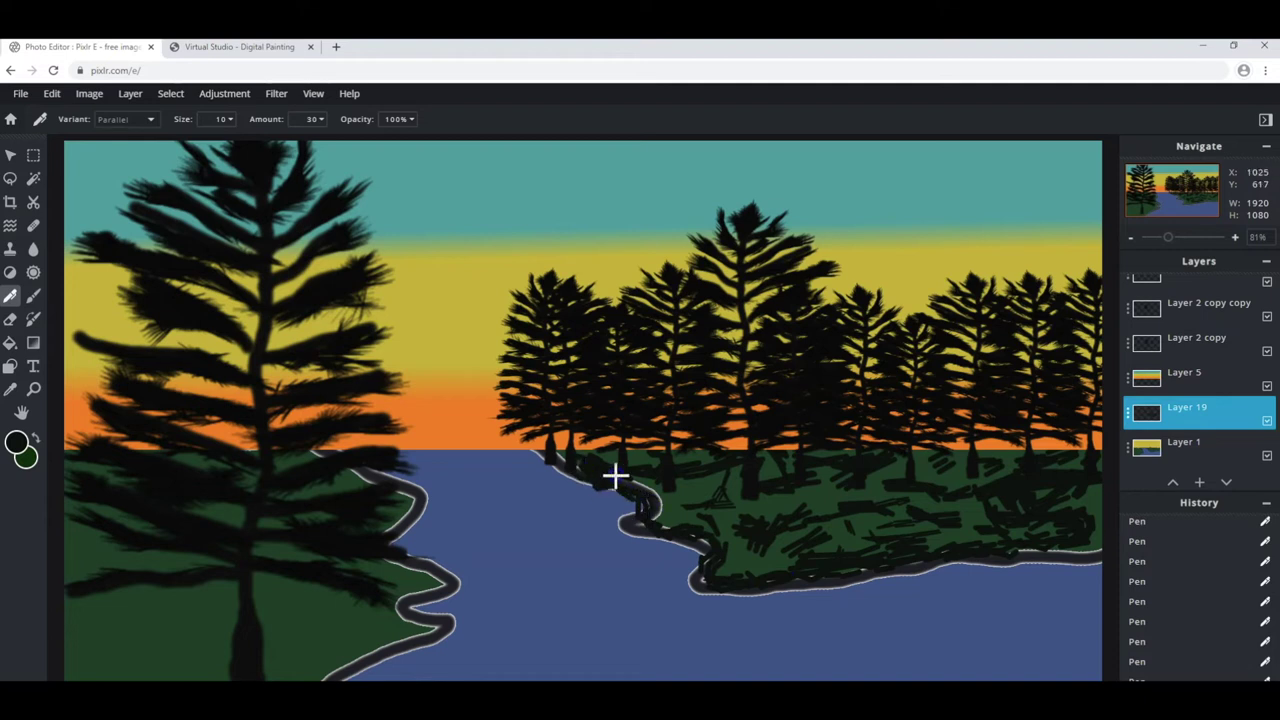
pyautogui.moveTo(718, 490); pyautogui.dragTo(723, 503)
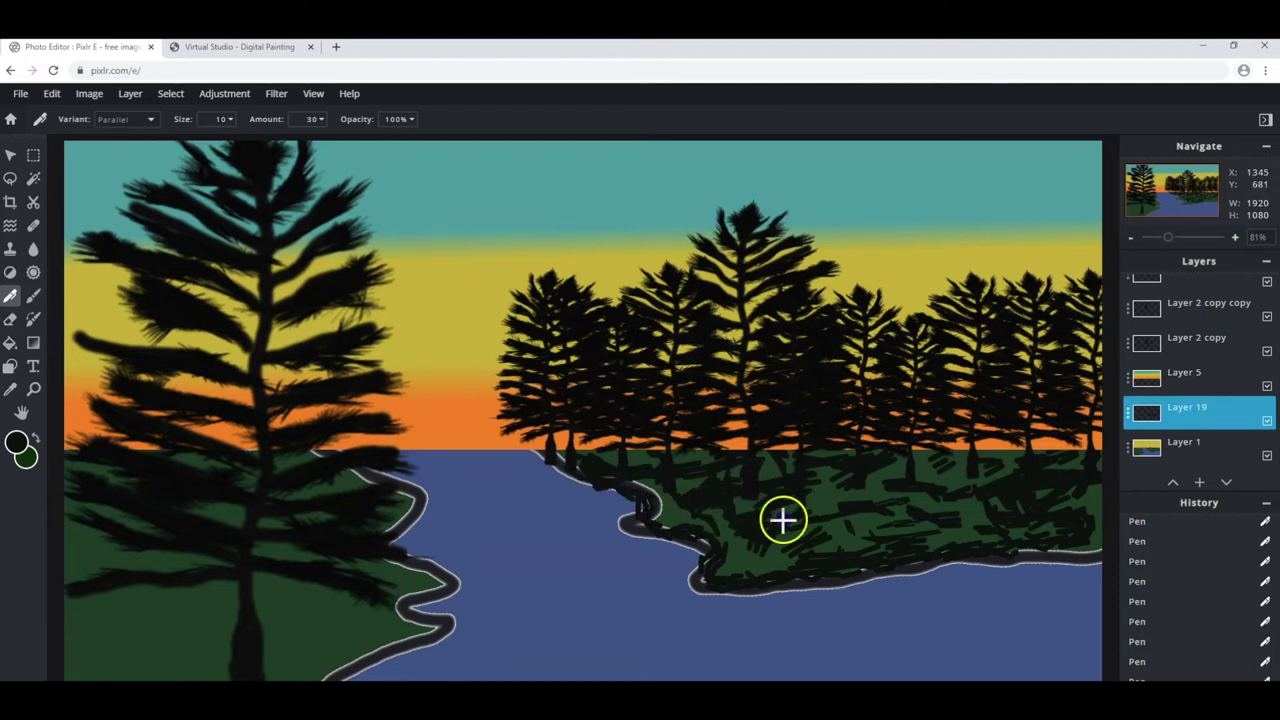
pyautogui.moveTo(887, 491)
pyautogui.mouseDown()
pyautogui.moveTo(863, 509)
pyautogui.moveTo(910, 460)
pyautogui.mouseUp()
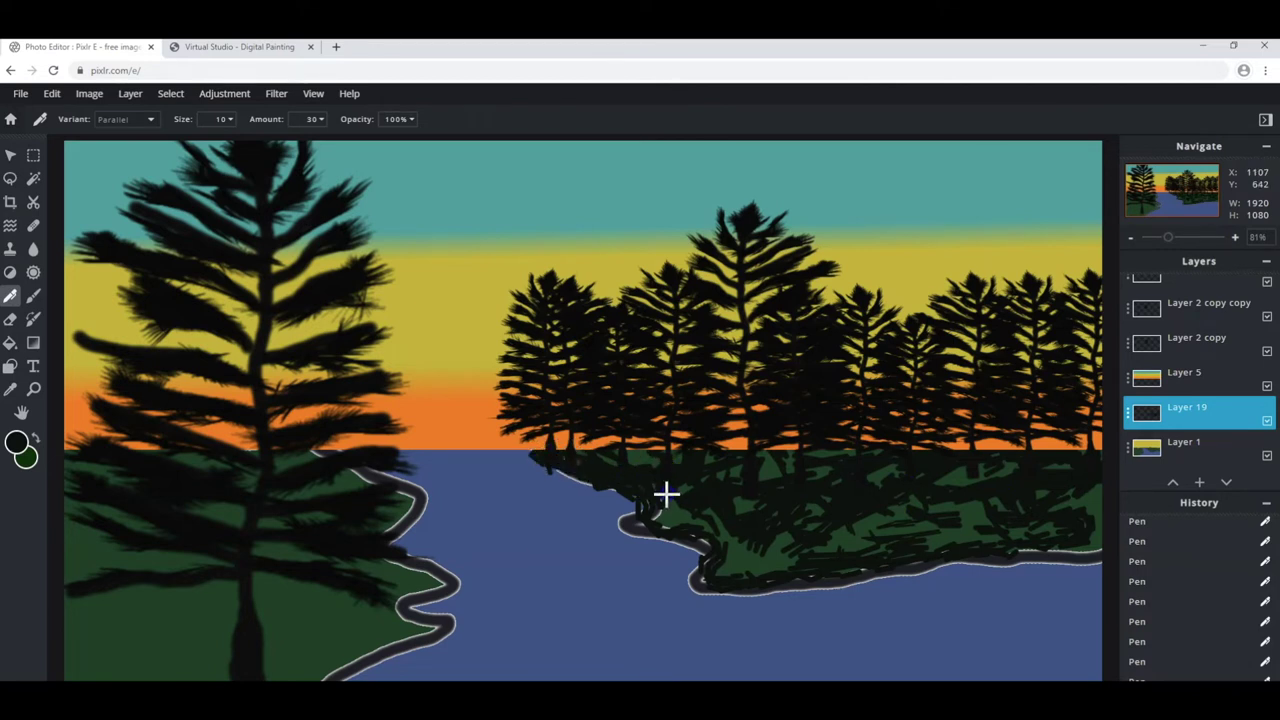
pyautogui.moveTo(621, 531)
pyautogui.mouseDown()
pyautogui.moveTo(694, 528)
pyautogui.moveTo(663, 533)
pyautogui.mouseUp()
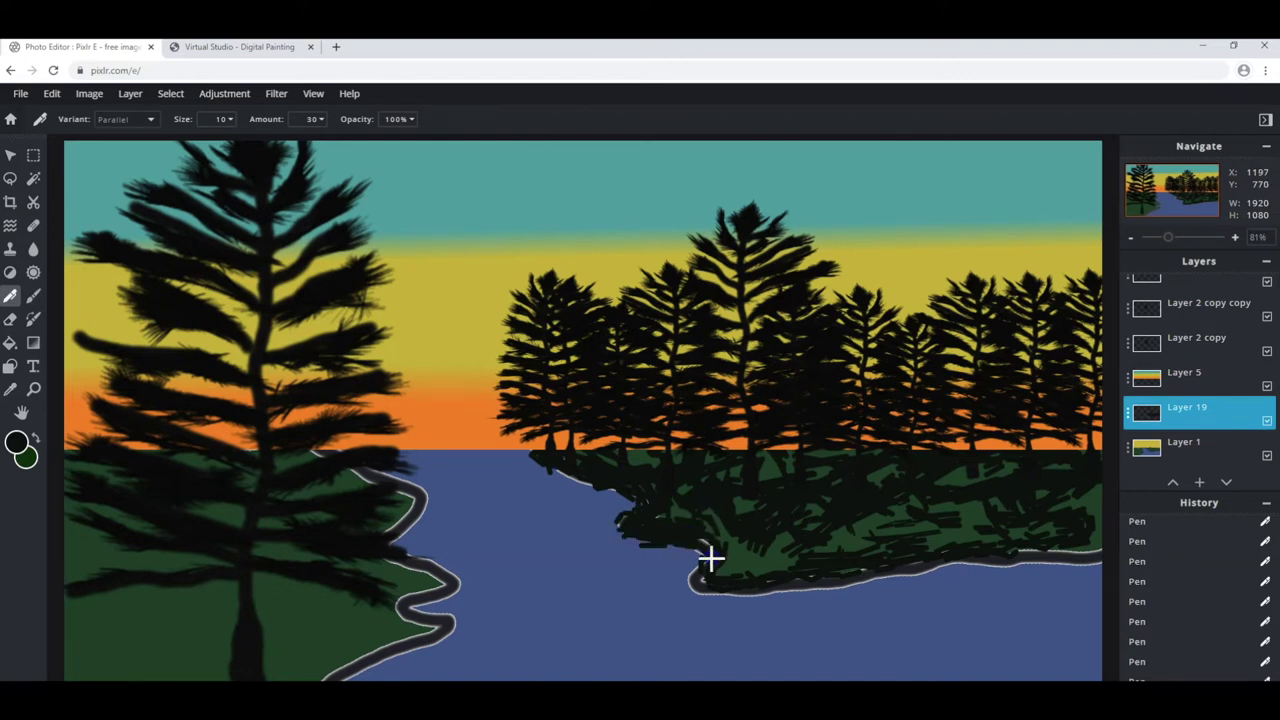
# Add a few more dark marks along the island shoreline.
pyautogui.click(25, 457)
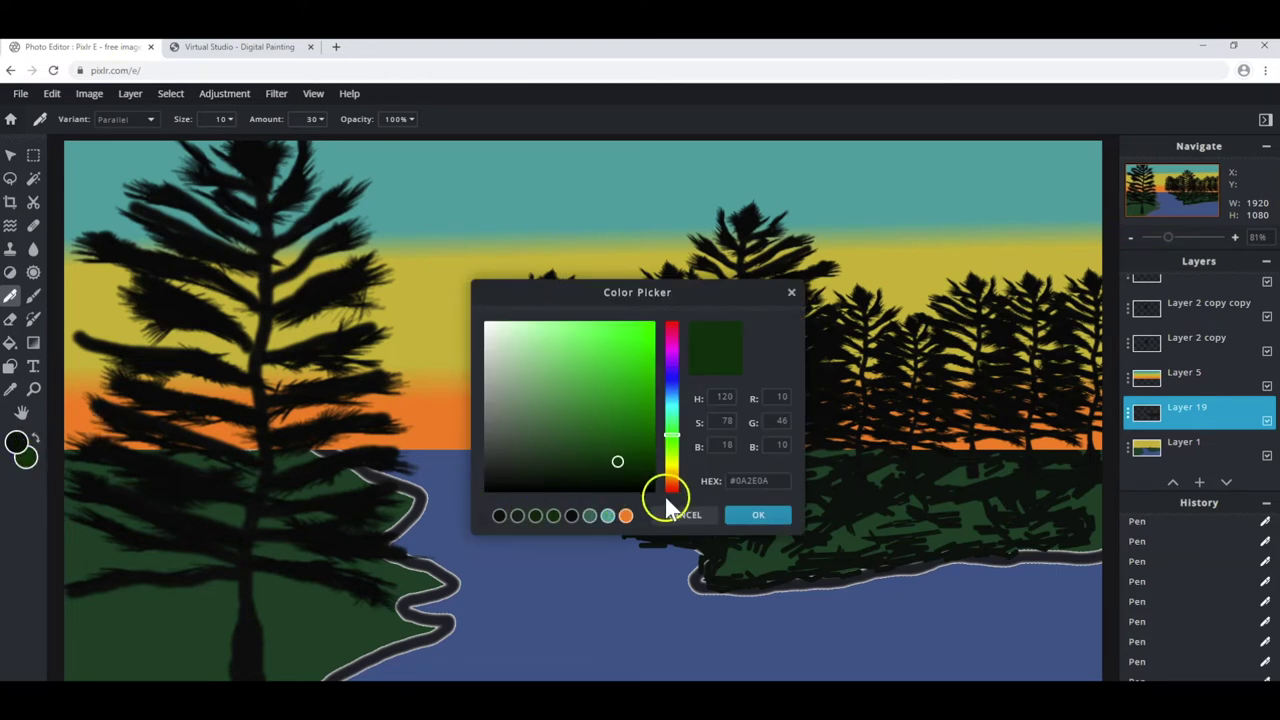
pyautogui.click(755, 514)
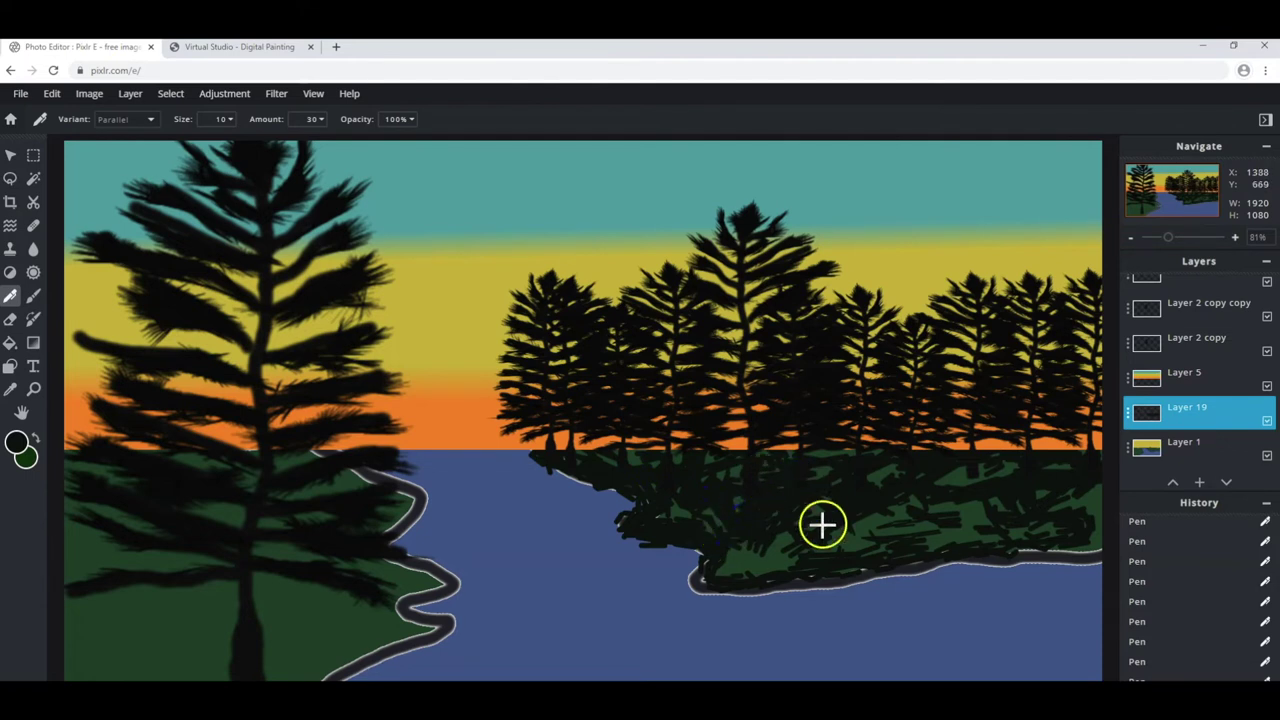
pyautogui.moveTo(850, 543); pyautogui.dragTo(862, 545)
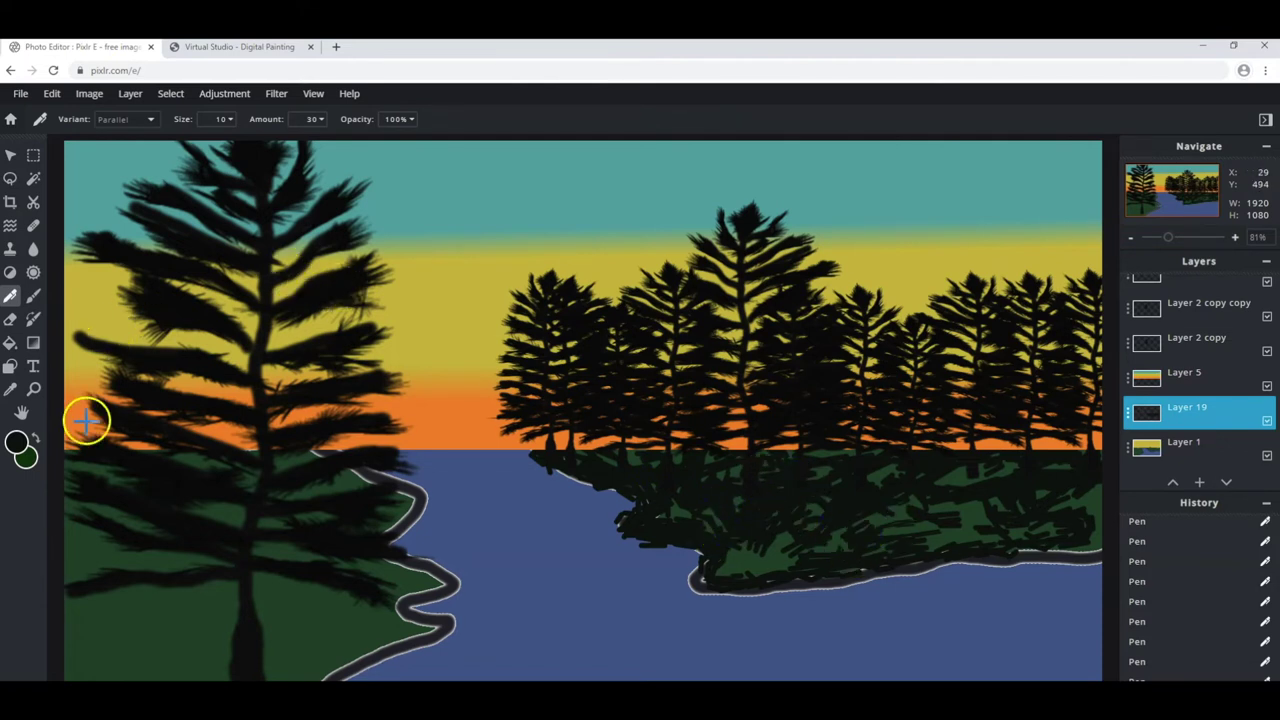
# Make mid-green #2A462A the painting colour.
pyautogui.click(24, 464)
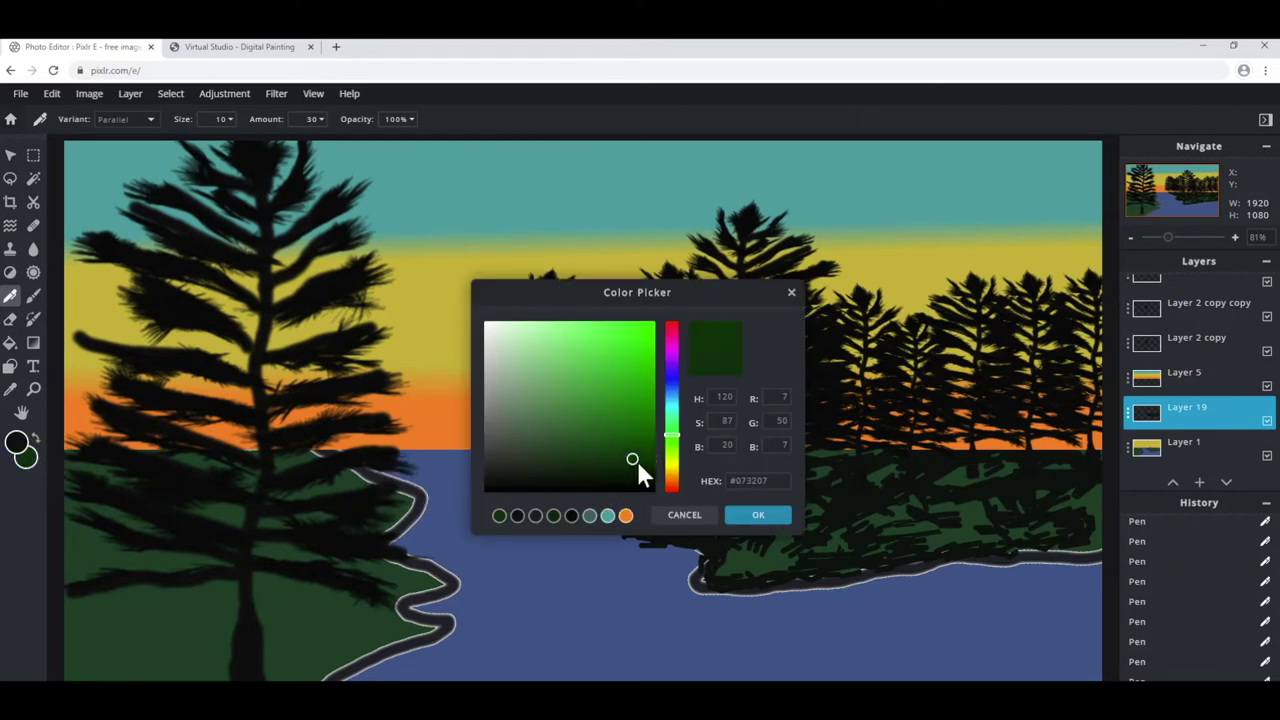
pyautogui.click(550, 446)
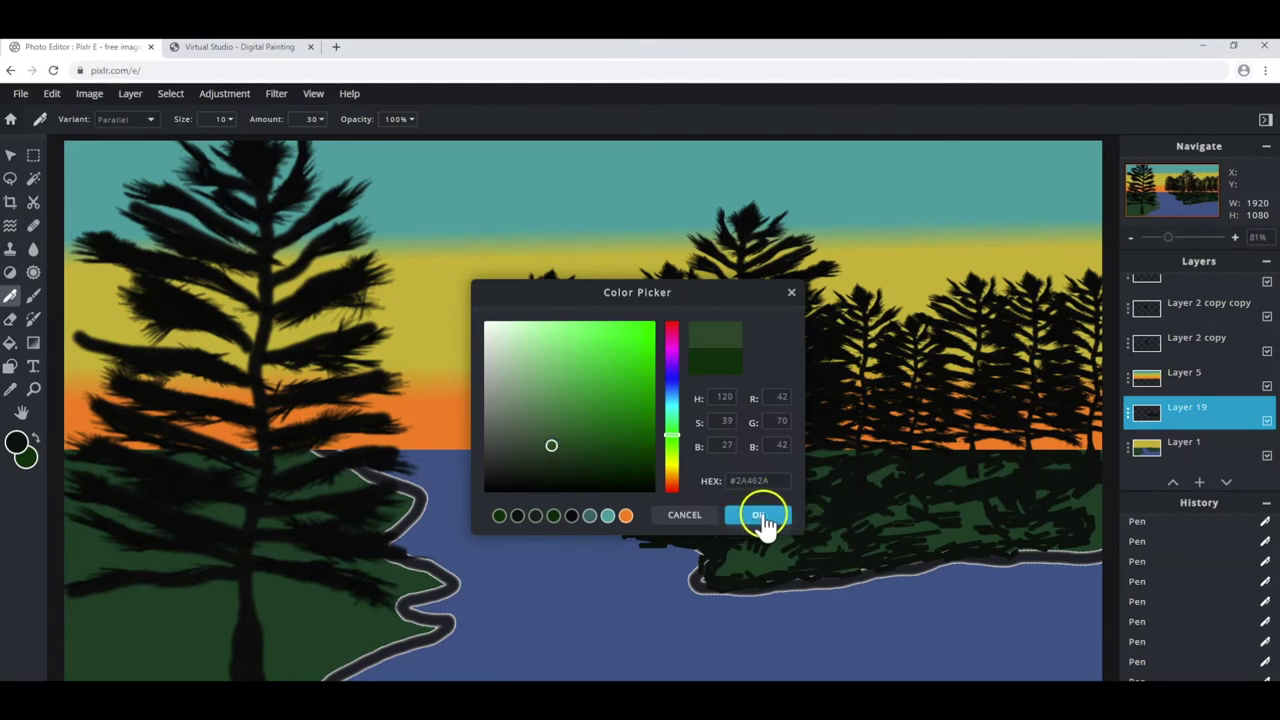
pyautogui.click(765, 520)
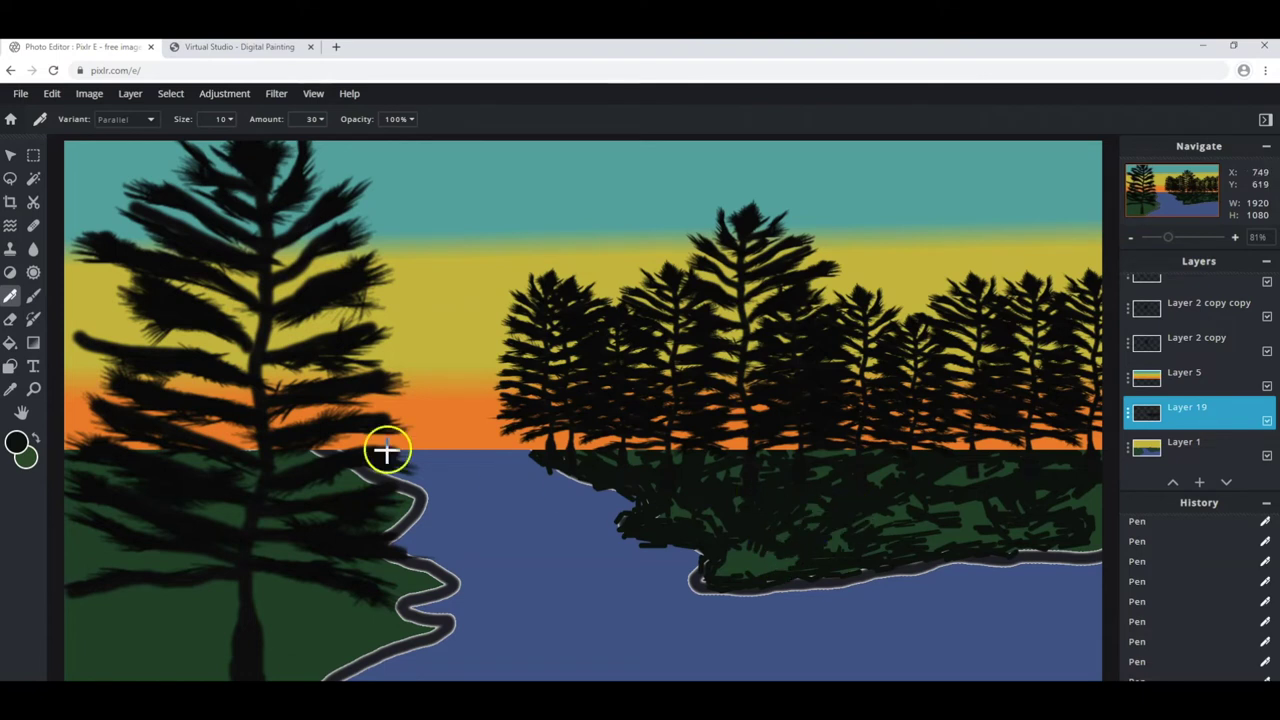
pyautogui.click(35, 438)
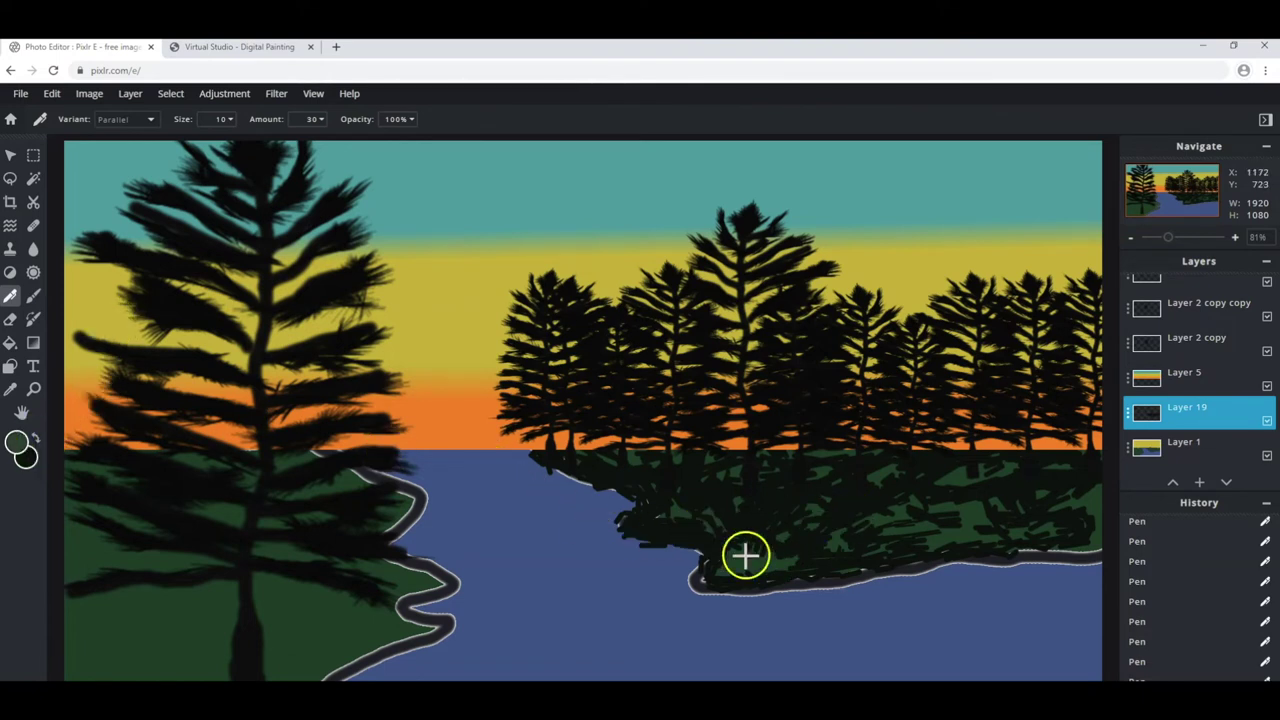
# Hatch mid-green strokes across the right island and along its shoreline.
pyautogui.moveTo(686, 510); pyautogui.dragTo(814, 541)
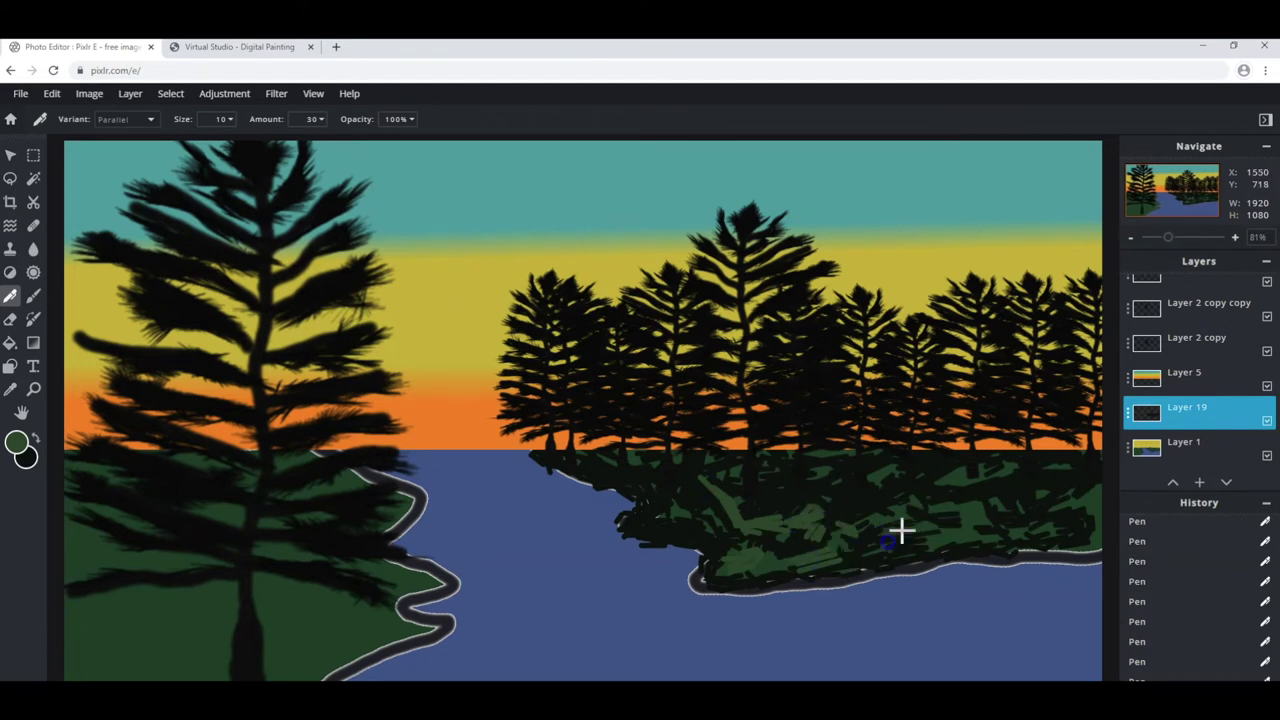
pyautogui.moveTo(787, 590); pyautogui.dragTo(703, 580)
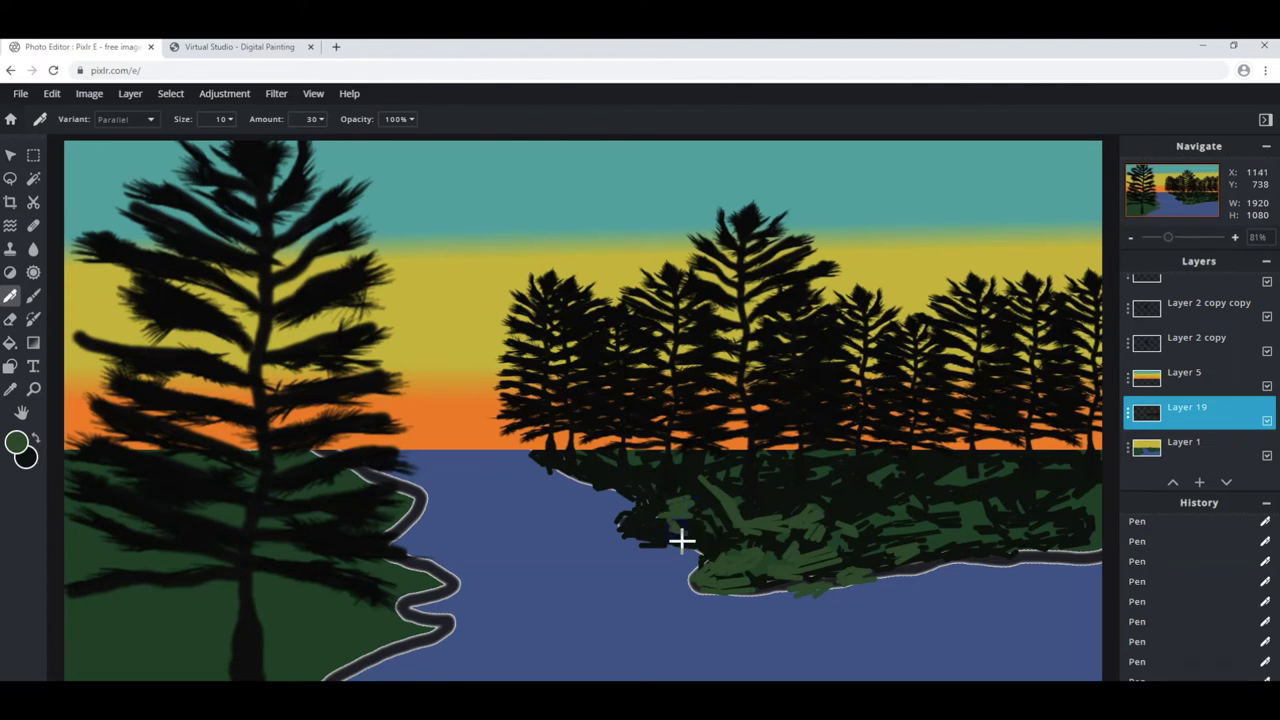
pyautogui.moveTo(628, 463)
pyautogui.mouseDown()
pyautogui.moveTo(588, 461)
pyautogui.moveTo(731, 497)
pyautogui.moveTo(746, 477)
pyautogui.moveTo(871, 463)
pyautogui.mouseUp()
pyautogui.click(588, 468)
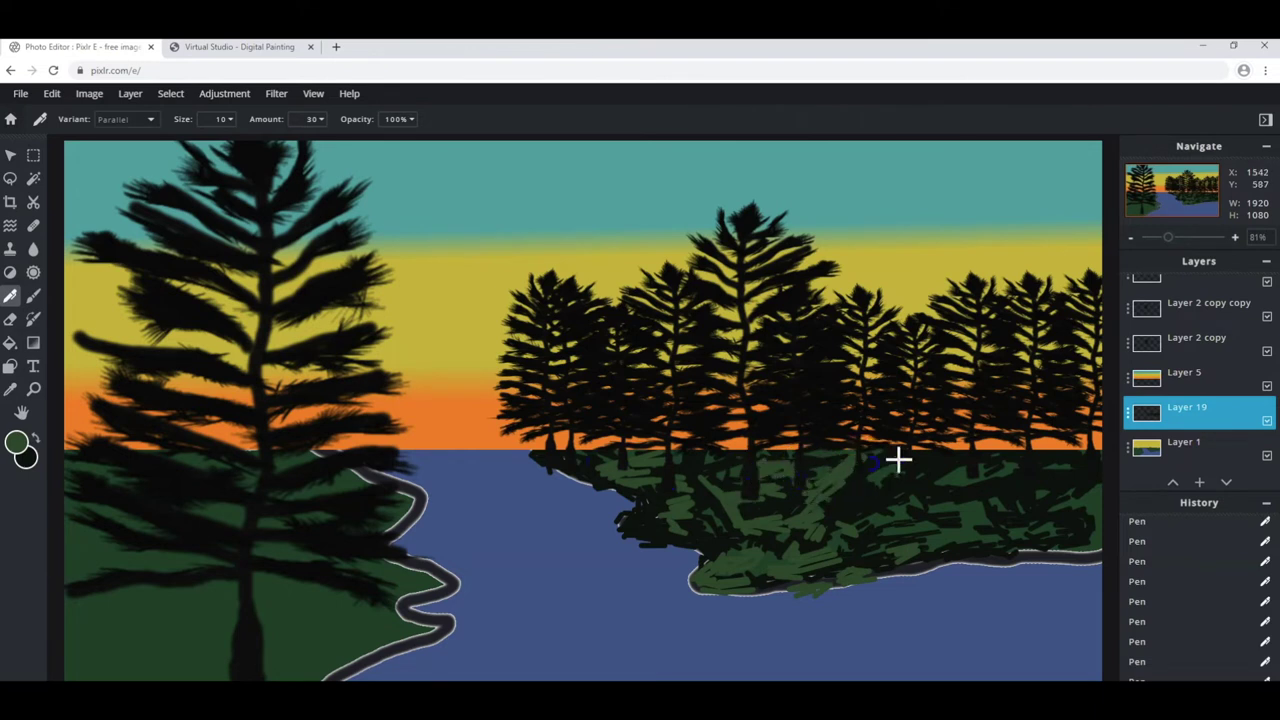
pyautogui.moveTo(947, 513)
pyautogui.mouseDown()
pyautogui.moveTo(958, 535)
pyautogui.moveTo(921, 573)
pyautogui.moveTo(958, 559)
pyautogui.mouseUp()
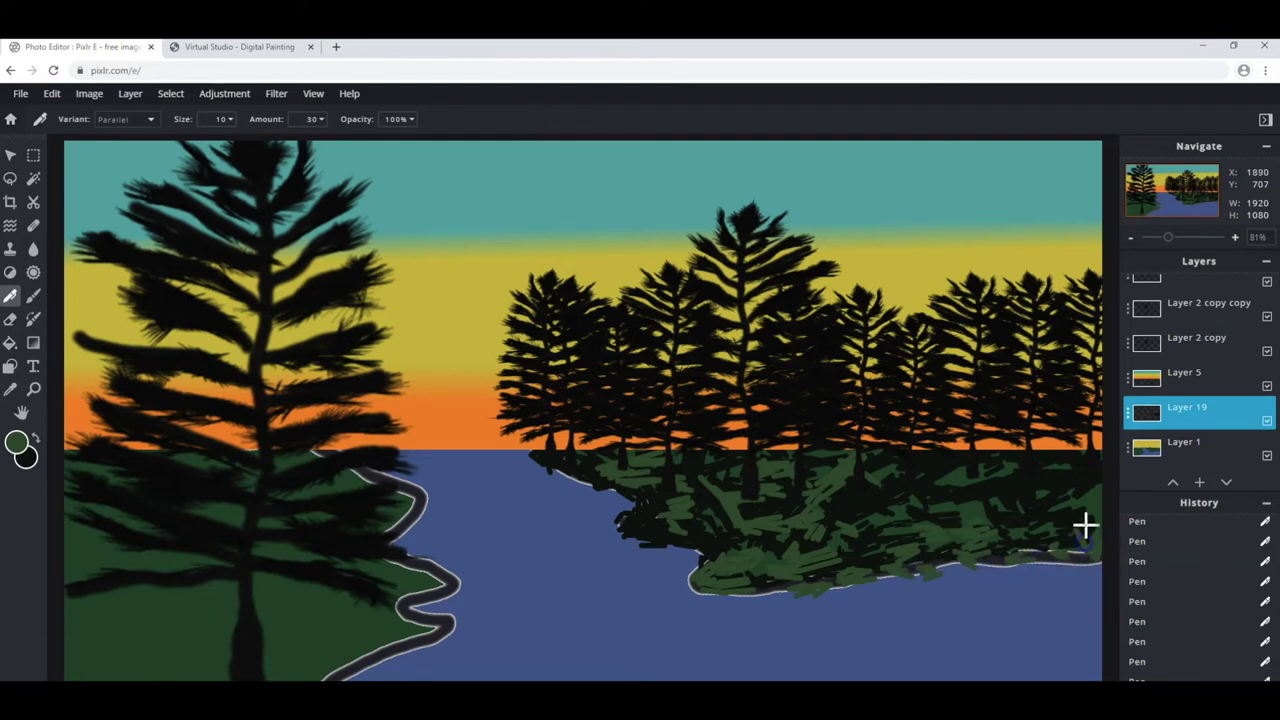
pyautogui.moveTo(934, 506); pyautogui.dragTo(1002, 491)
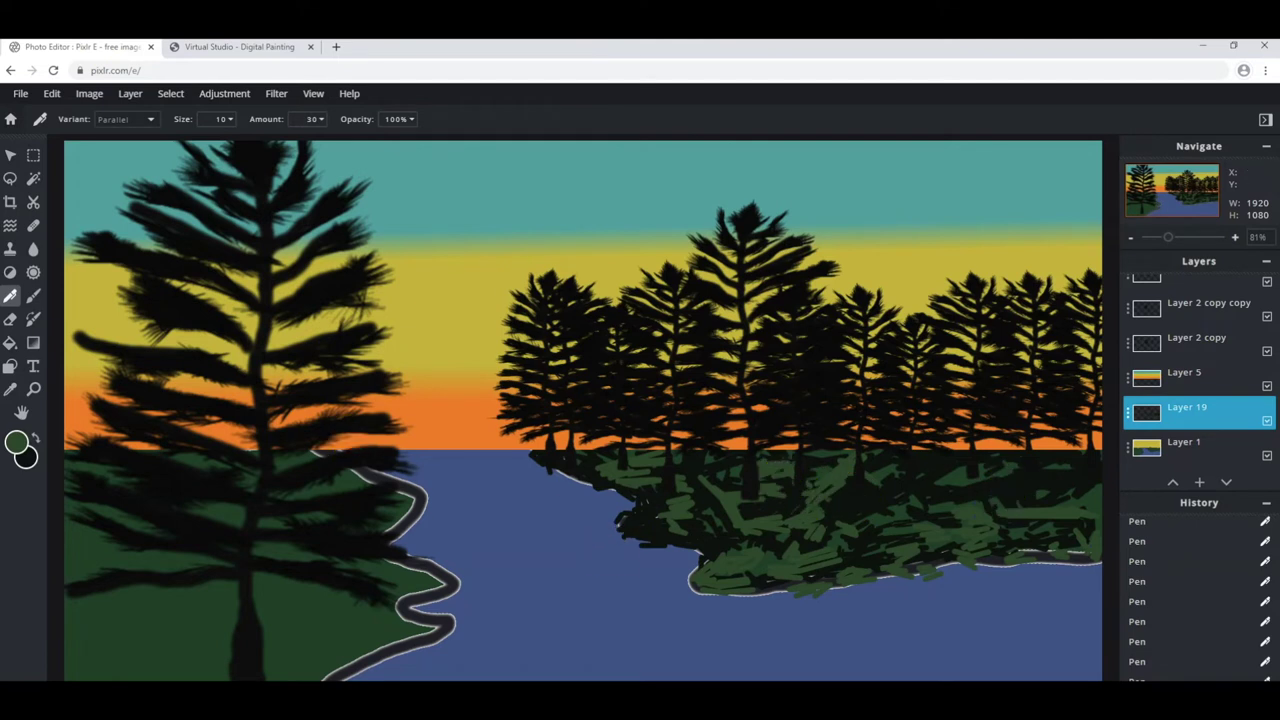
pyautogui.click(24, 457)
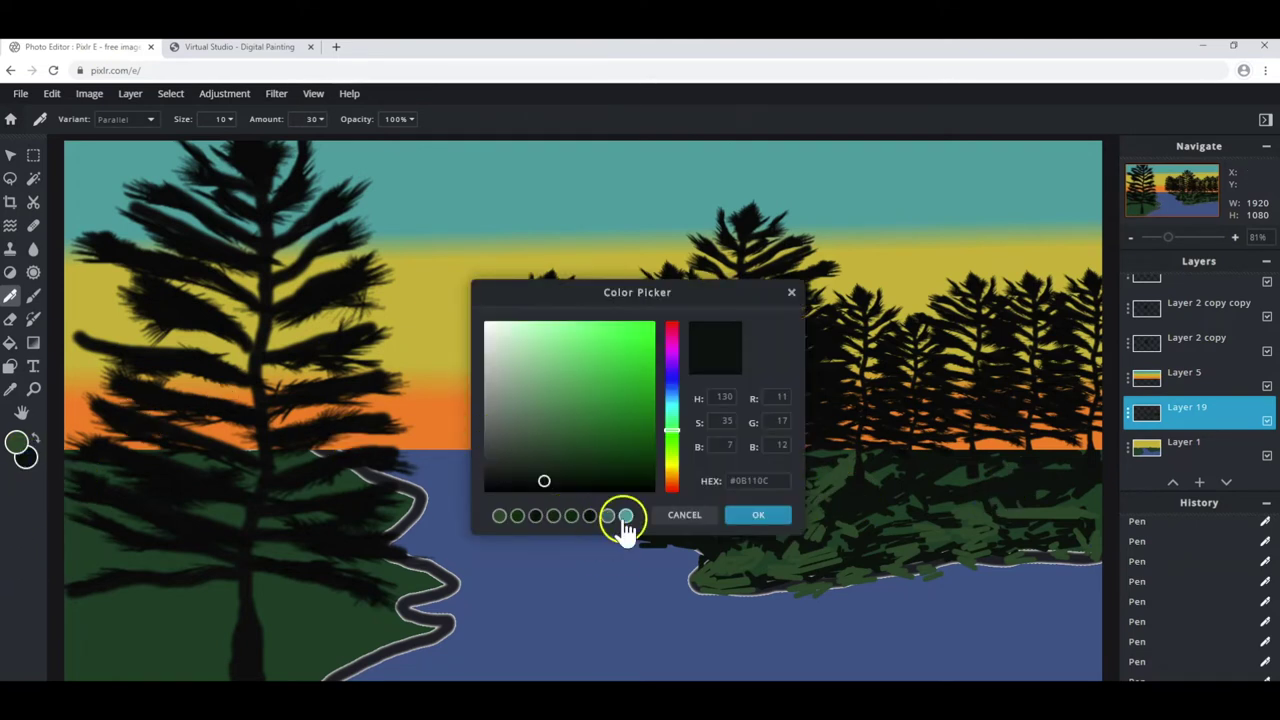
# Make olive green #424D19 the painting colour.
pyautogui.moveTo(672, 448); pyautogui.dragTo(676, 465)
pyautogui.click(593, 460)
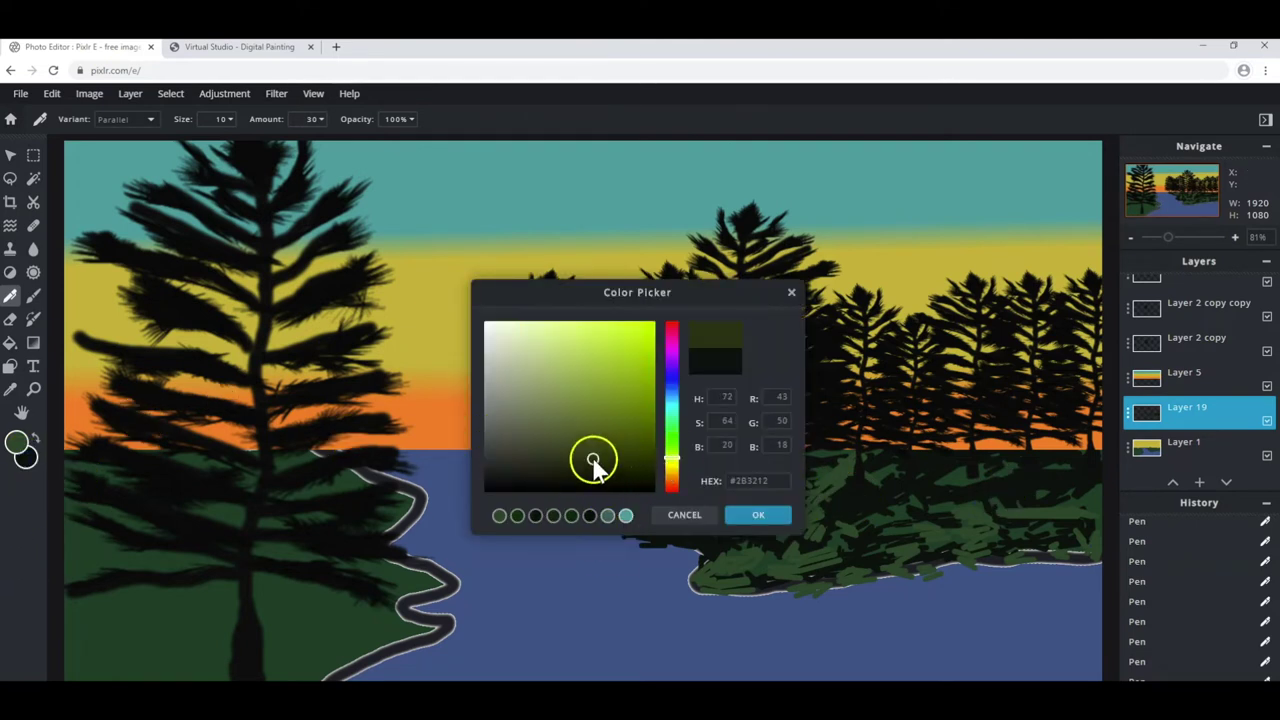
pyautogui.moveTo(597, 455); pyautogui.dragTo(596, 440)
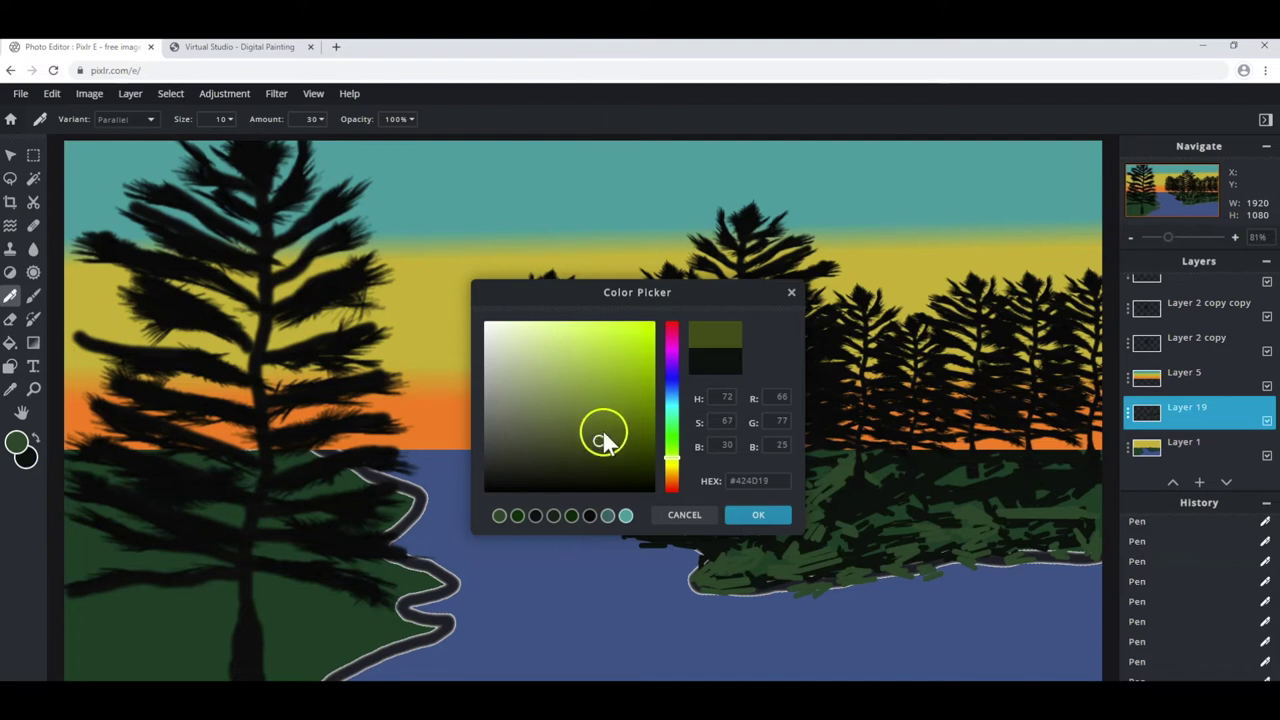
pyautogui.click(755, 517)
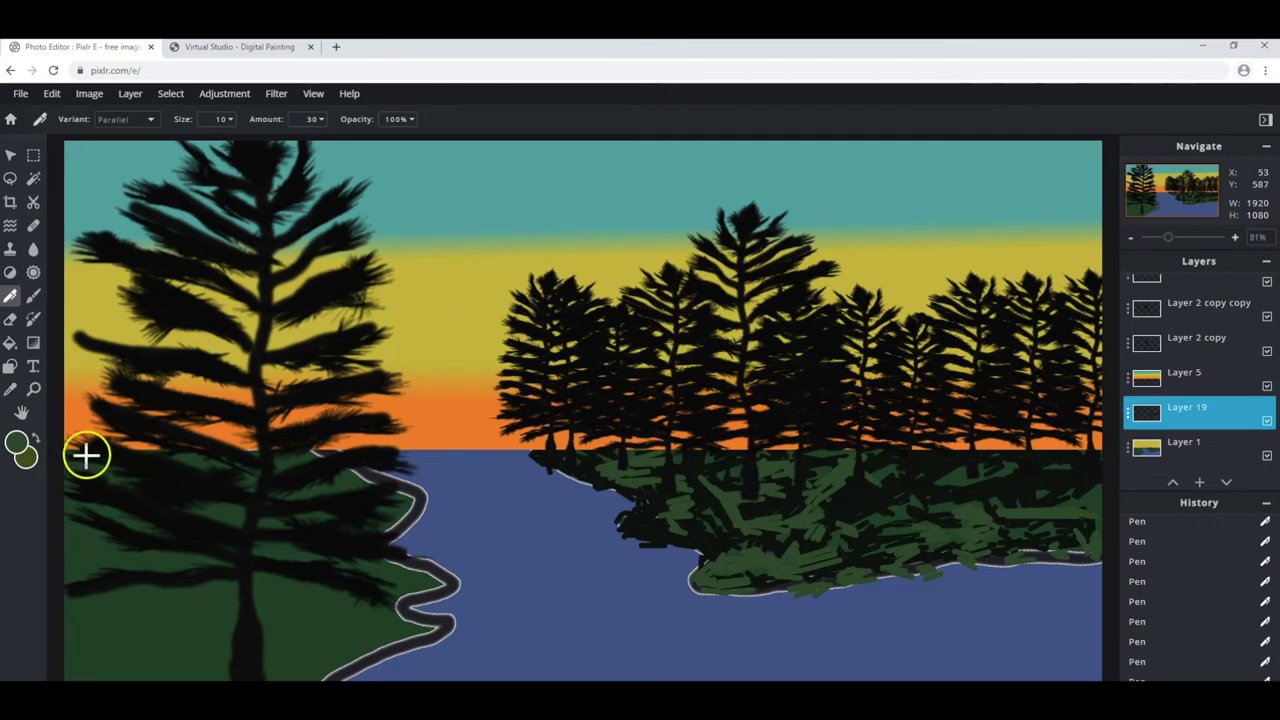
pyautogui.click(36, 437)
# Scatter olive hatching across the right island and start on the left ground.
pyautogui.moveTo(776, 573); pyautogui.dragTo(760, 569)
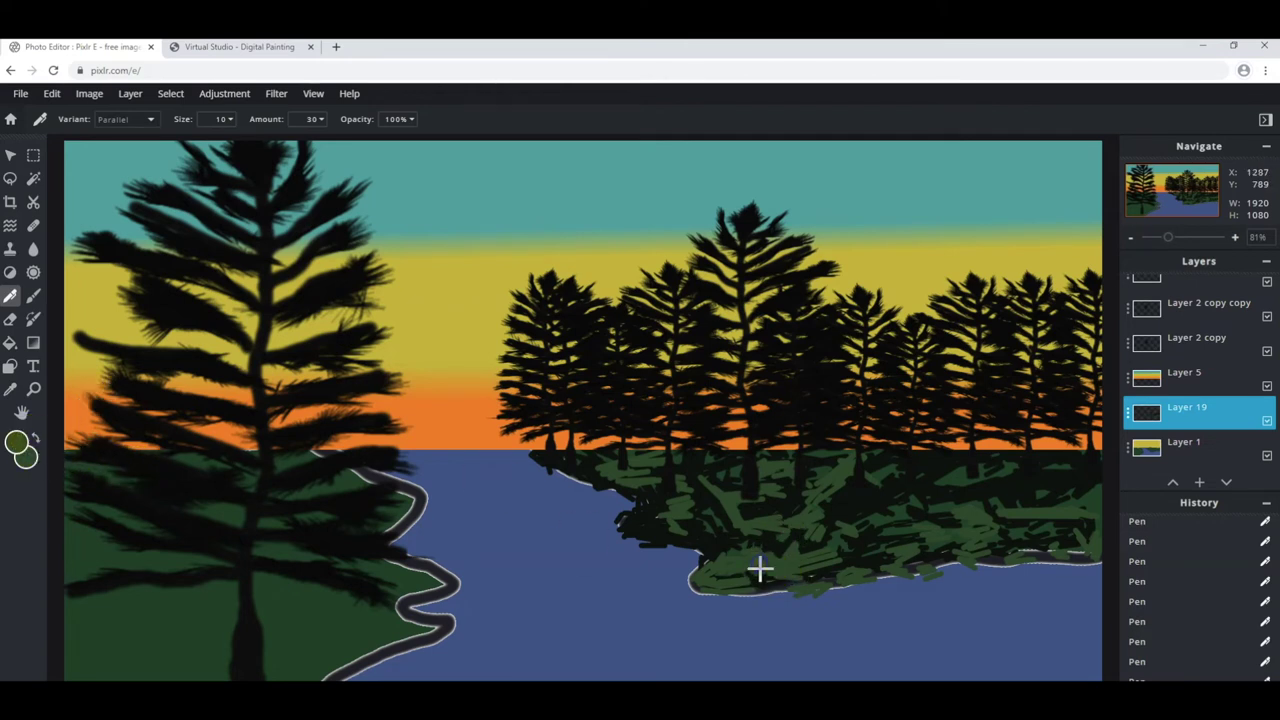
pyautogui.moveTo(855, 530)
pyautogui.mouseDown()
pyautogui.moveTo(771, 546)
pyautogui.moveTo(803, 514)
pyautogui.moveTo(737, 523)
pyautogui.moveTo(712, 543)
pyautogui.moveTo(706, 517)
pyautogui.mouseUp()
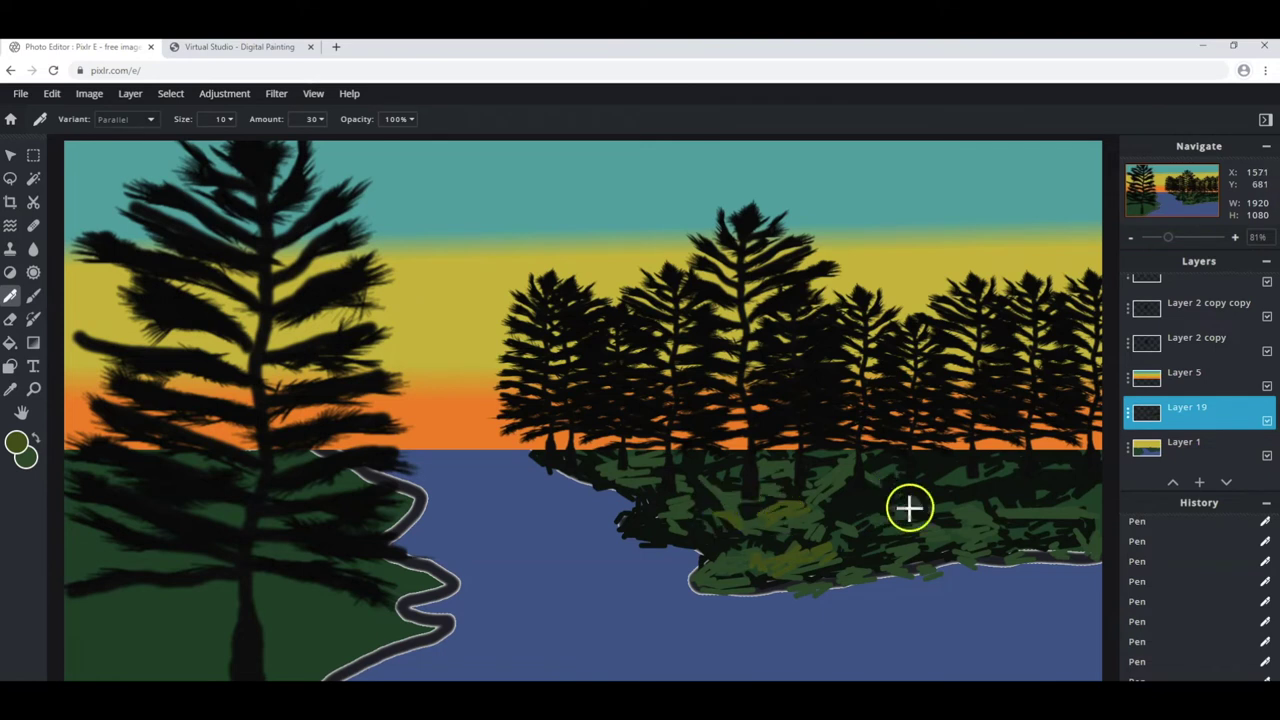
pyautogui.moveTo(908, 508); pyautogui.dragTo(917, 523)
pyautogui.moveTo(890, 478)
pyautogui.mouseDown()
pyautogui.moveTo(934, 491)
pyautogui.moveTo(957, 523)
pyautogui.moveTo(1032, 524)
pyautogui.mouseUp()
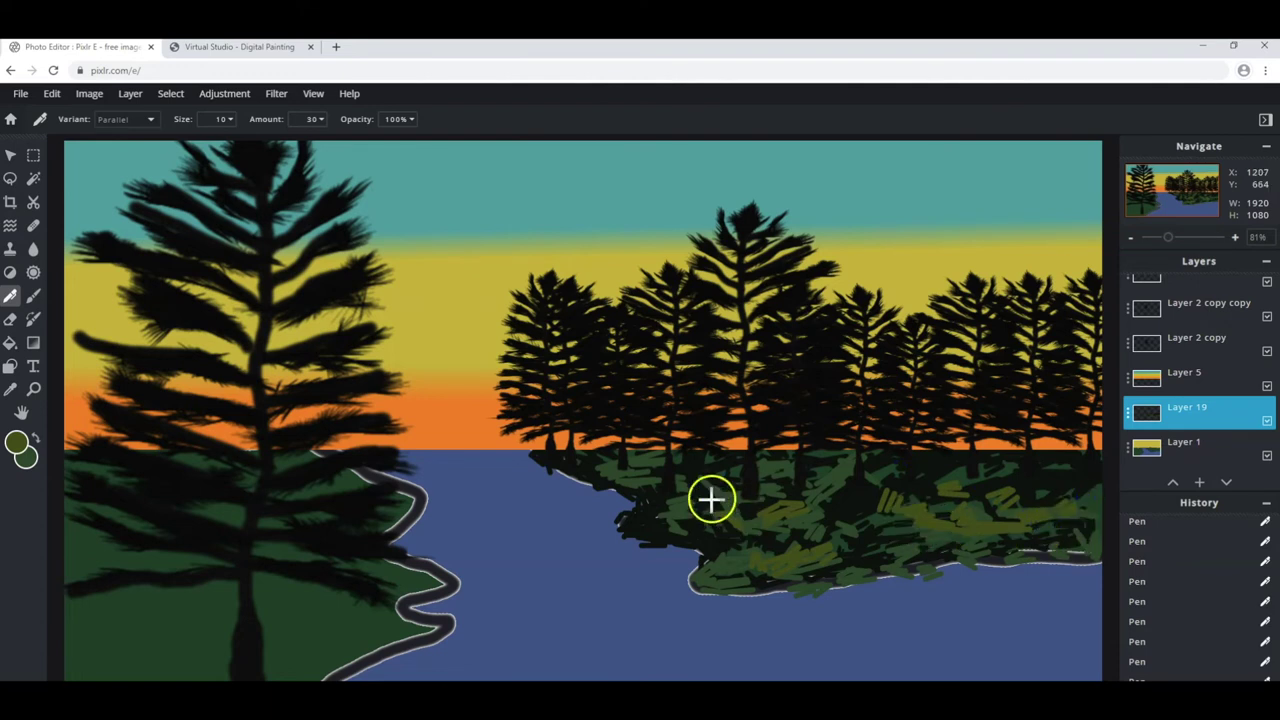
pyautogui.moveTo(665, 488); pyautogui.dragTo(647, 474)
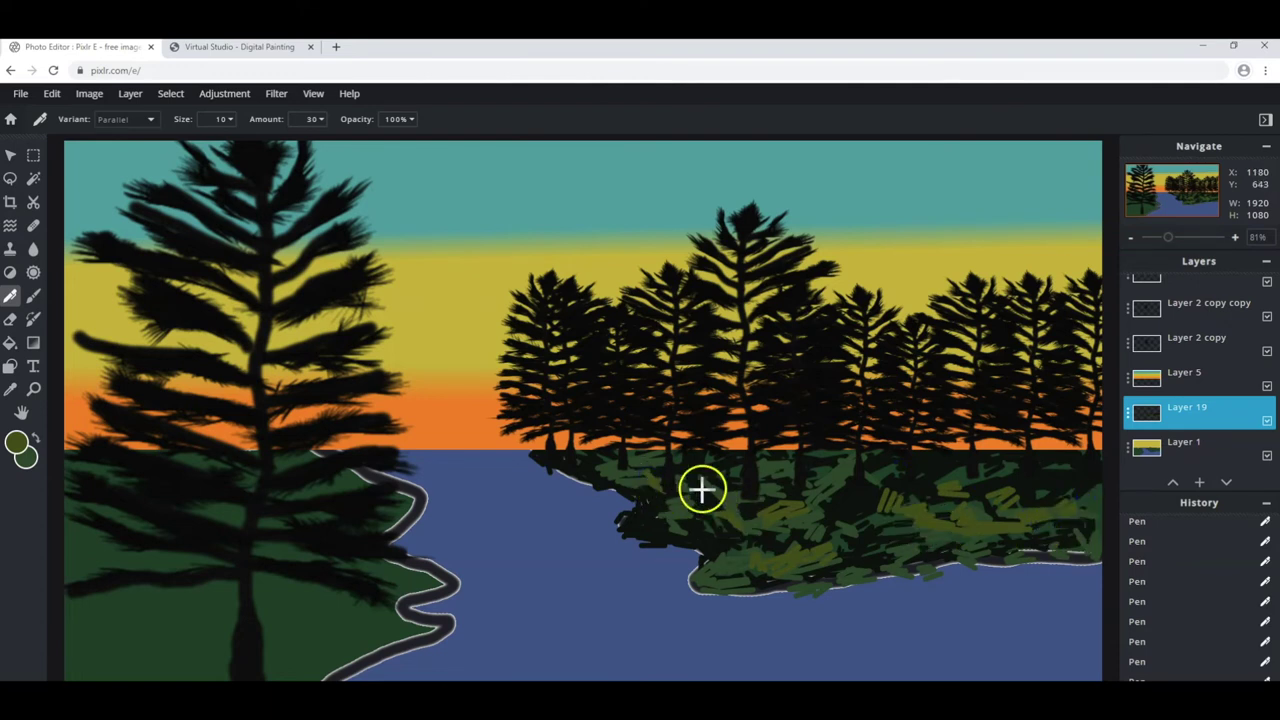
pyautogui.moveTo(108, 634)
pyautogui.mouseDown()
pyautogui.moveTo(124, 668)
pyautogui.moveTo(189, 646)
pyautogui.moveTo(223, 614)
pyautogui.moveTo(280, 634)
pyautogui.moveTo(313, 627)
pyautogui.moveTo(272, 645)
pyautogui.mouseUp()
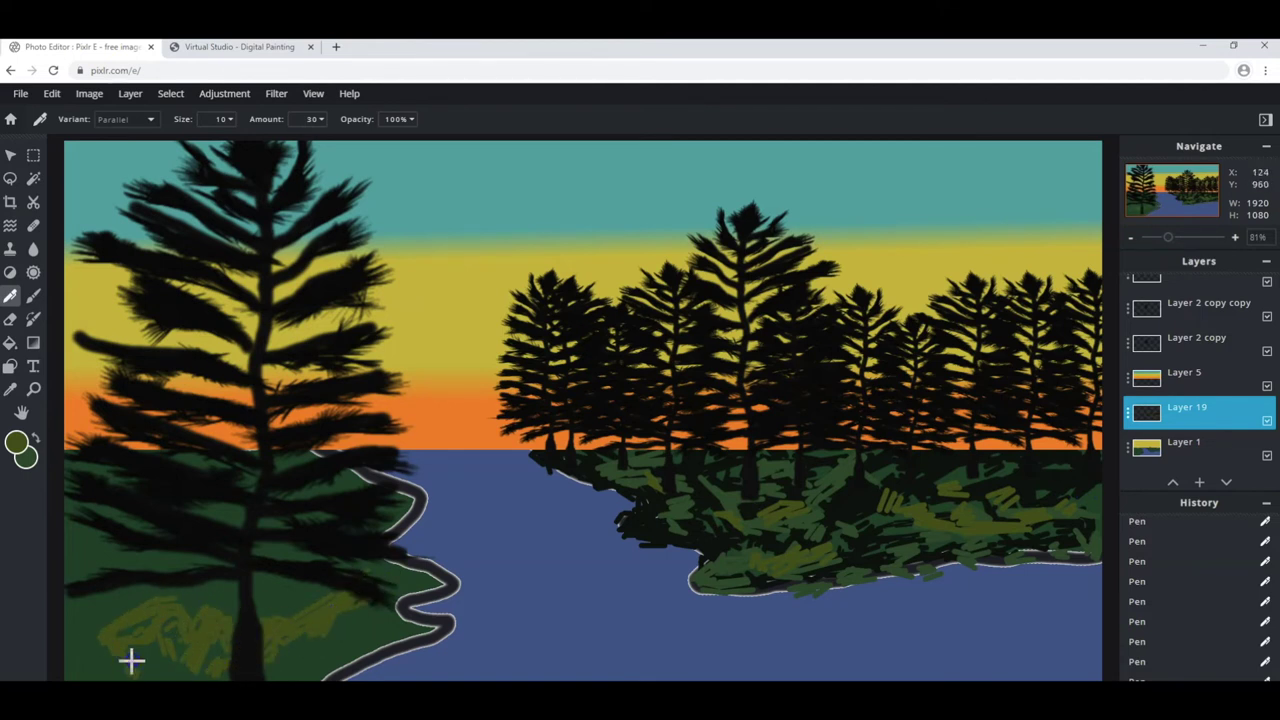
# Hatch olive and green strokes over the left ground, pine base and lower-left shoreline.
pyautogui.moveTo(80, 591); pyautogui.dragTo(209, 551)
pyautogui.moveTo(274, 580)
pyautogui.mouseDown()
pyautogui.moveTo(318, 555)
pyautogui.moveTo(228, 505)
pyautogui.moveTo(151, 514)
pyautogui.moveTo(104, 481)
pyautogui.moveTo(114, 508)
pyautogui.moveTo(115, 471)
pyautogui.moveTo(55, 466)
pyautogui.moveTo(84, 490)
pyautogui.mouseUp()
pyautogui.moveTo(84, 590); pyautogui.dragTo(89, 552)
pyautogui.moveTo(249, 600); pyautogui.dragTo(273, 563)
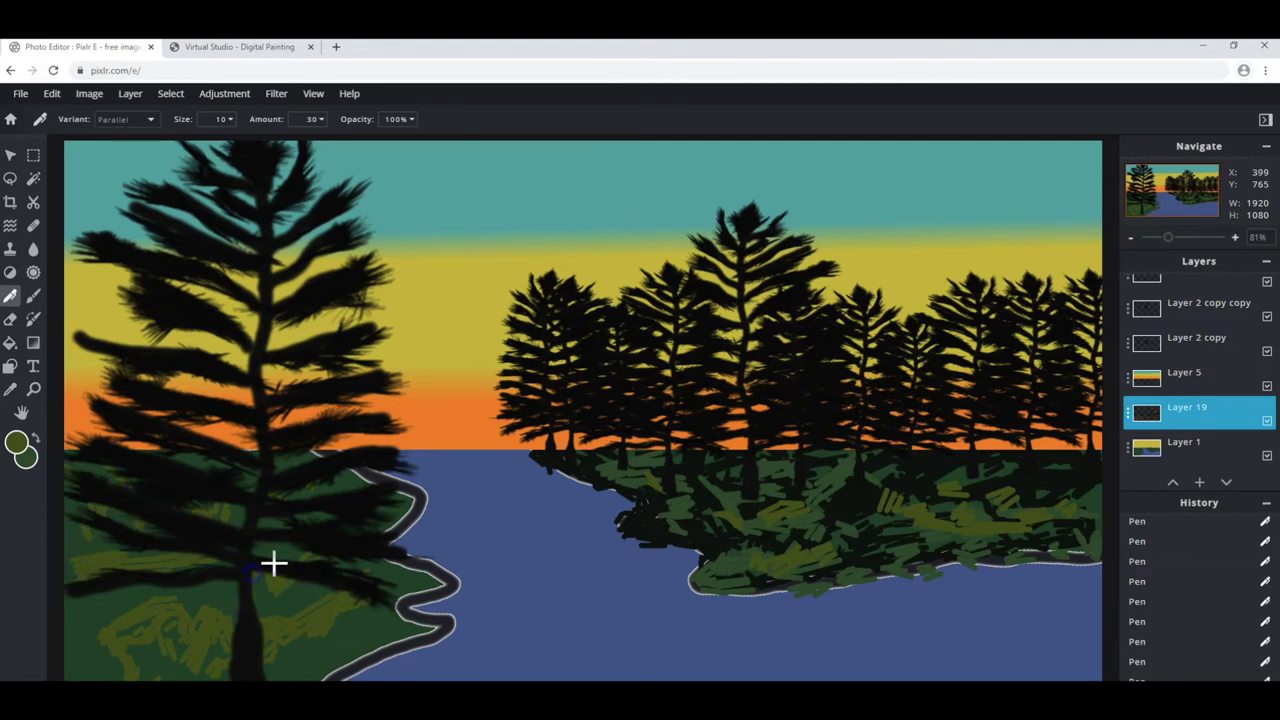
pyautogui.moveTo(302, 487)
pyautogui.mouseDown()
pyautogui.moveTo(354, 483)
pyautogui.moveTo(269, 346)
pyautogui.moveTo(308, 222)
pyautogui.mouseUp()
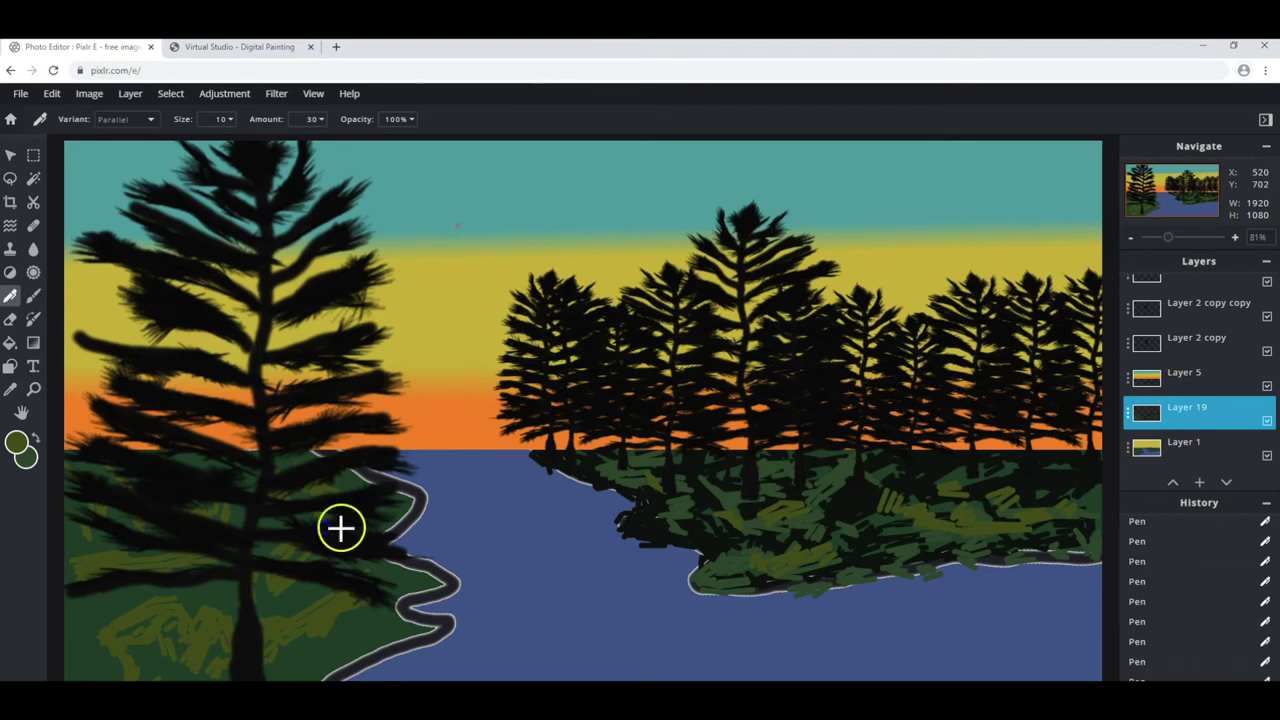
pyautogui.moveTo(320, 478)
pyautogui.mouseDown()
pyautogui.moveTo(341, 463)
pyautogui.moveTo(407, 501)
pyautogui.mouseUp()
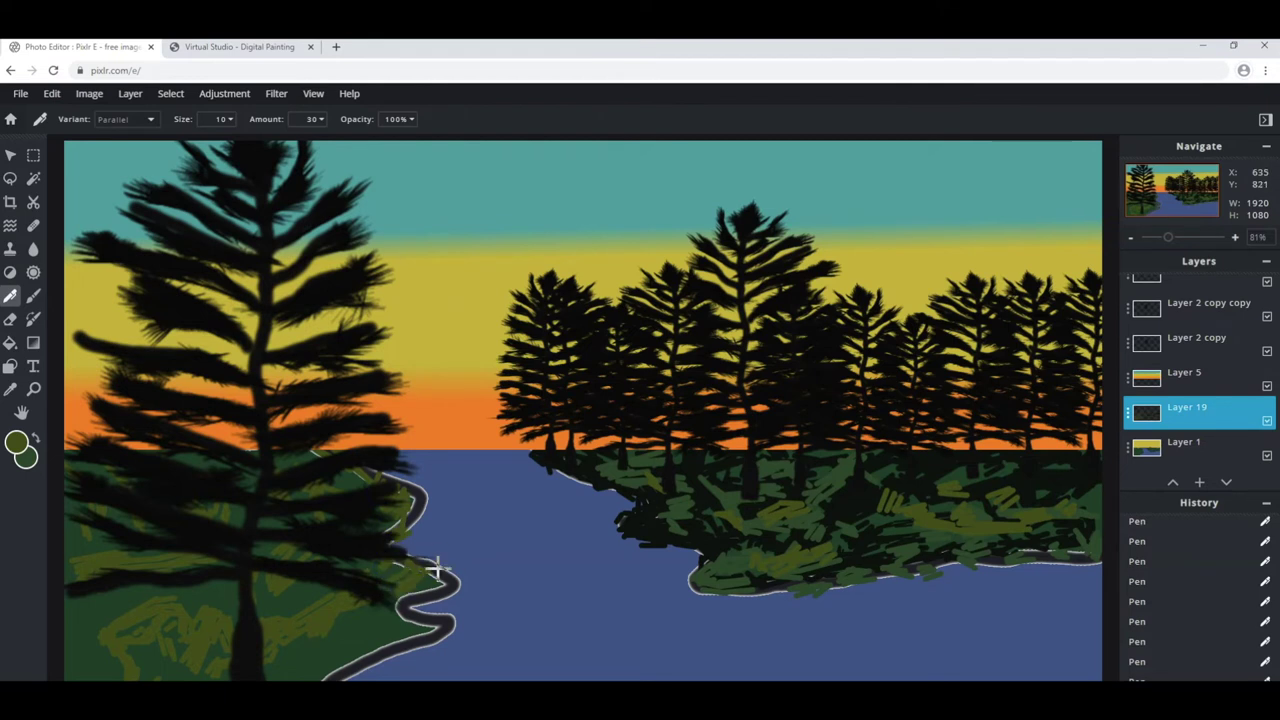
pyautogui.moveTo(418, 594); pyautogui.dragTo(315, 661)
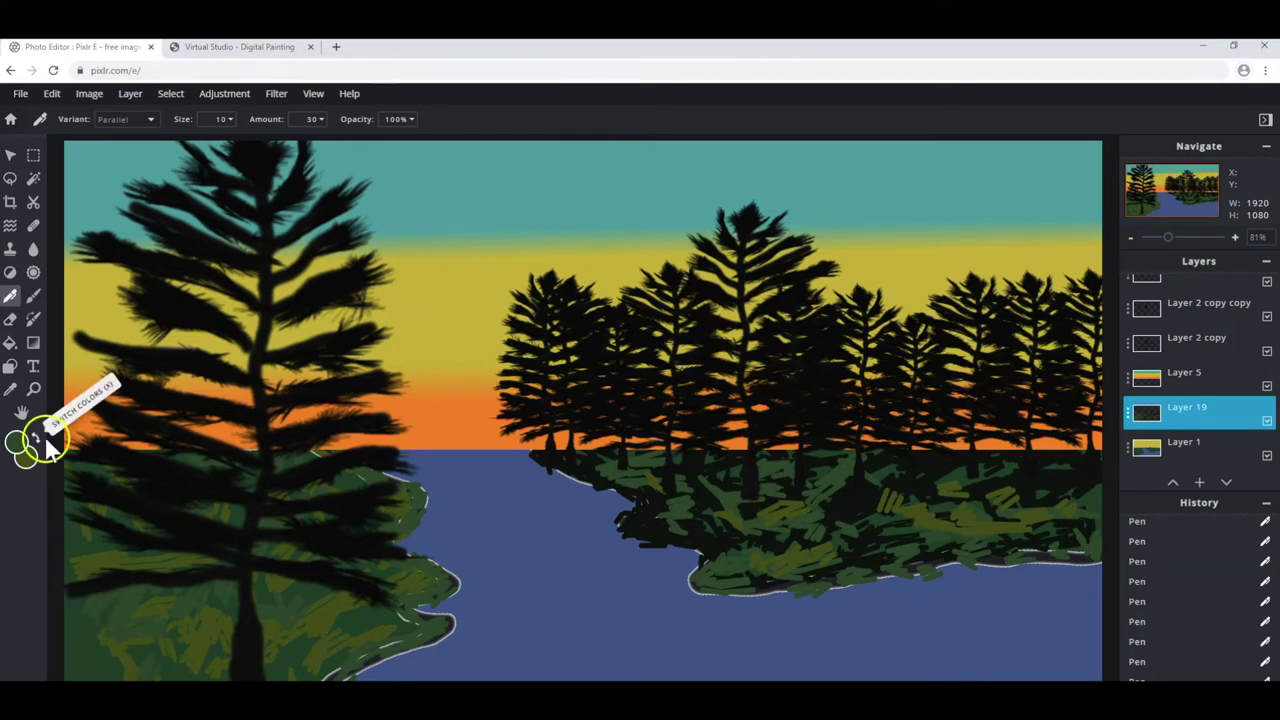
pyautogui.click(12, 392)
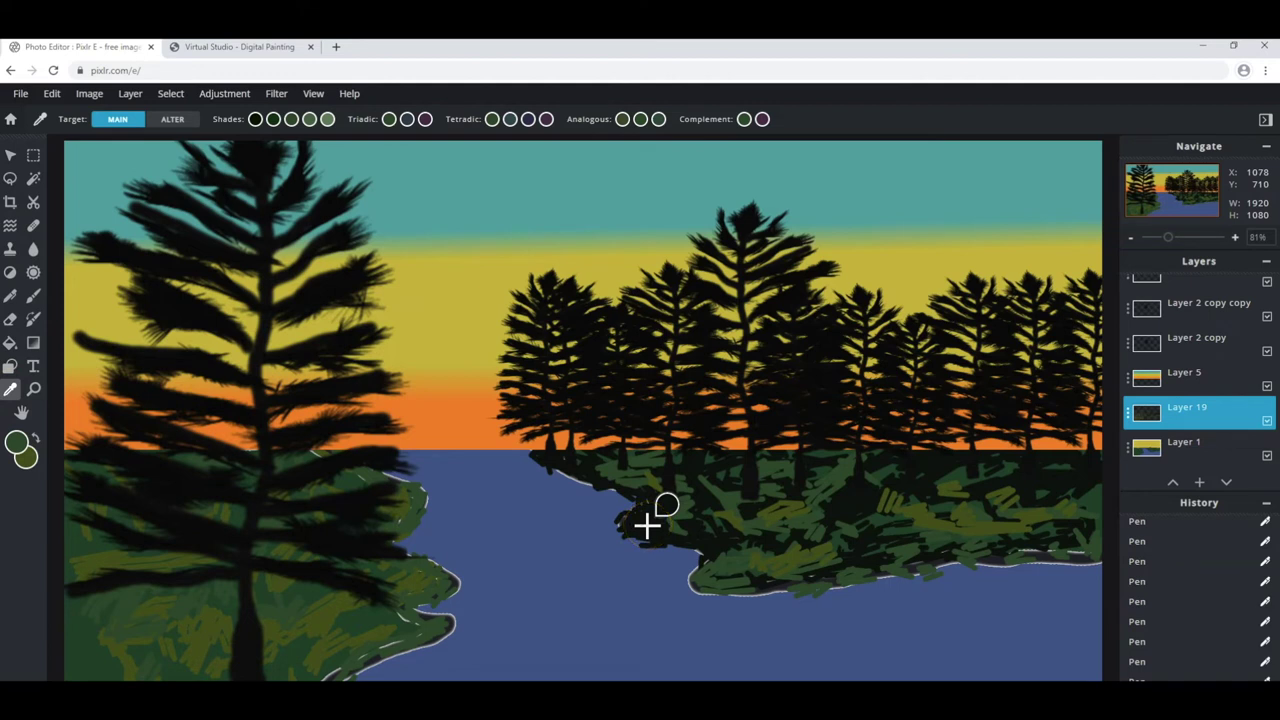
# Sample black from the dark shoreline and set the pen size to 24.
pyautogui.click(646, 525)
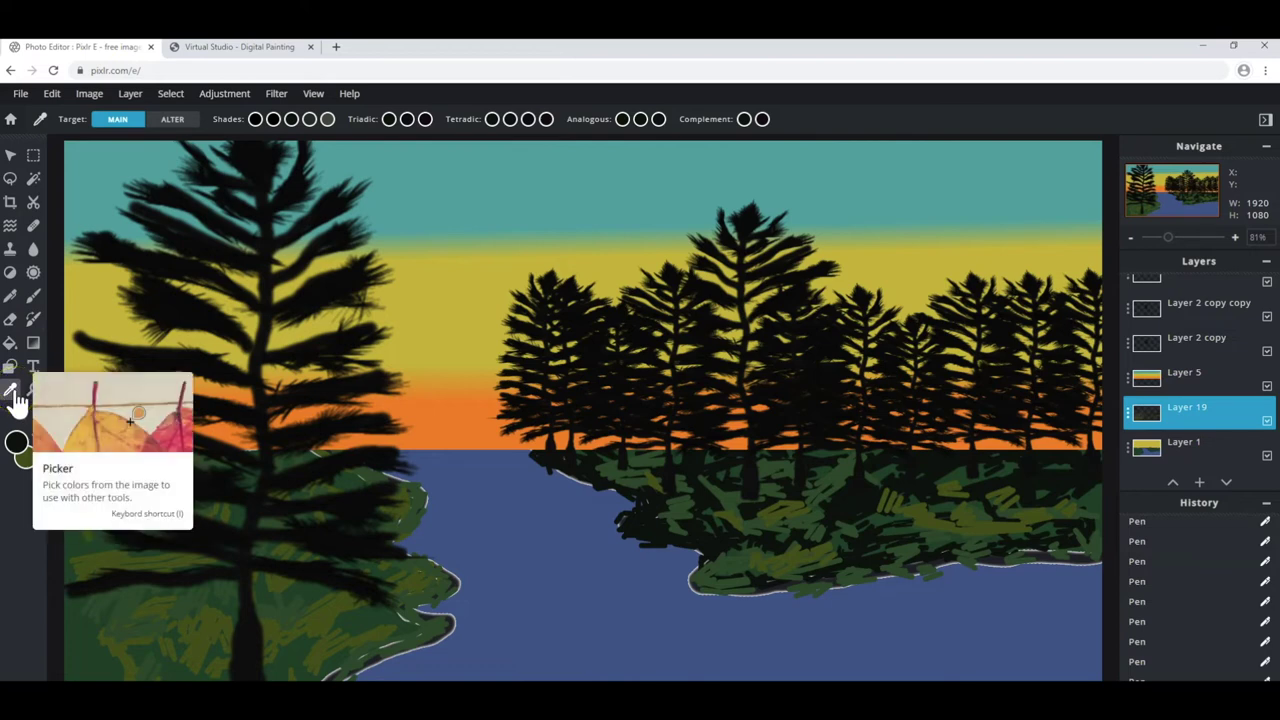
pyautogui.click(10, 296)
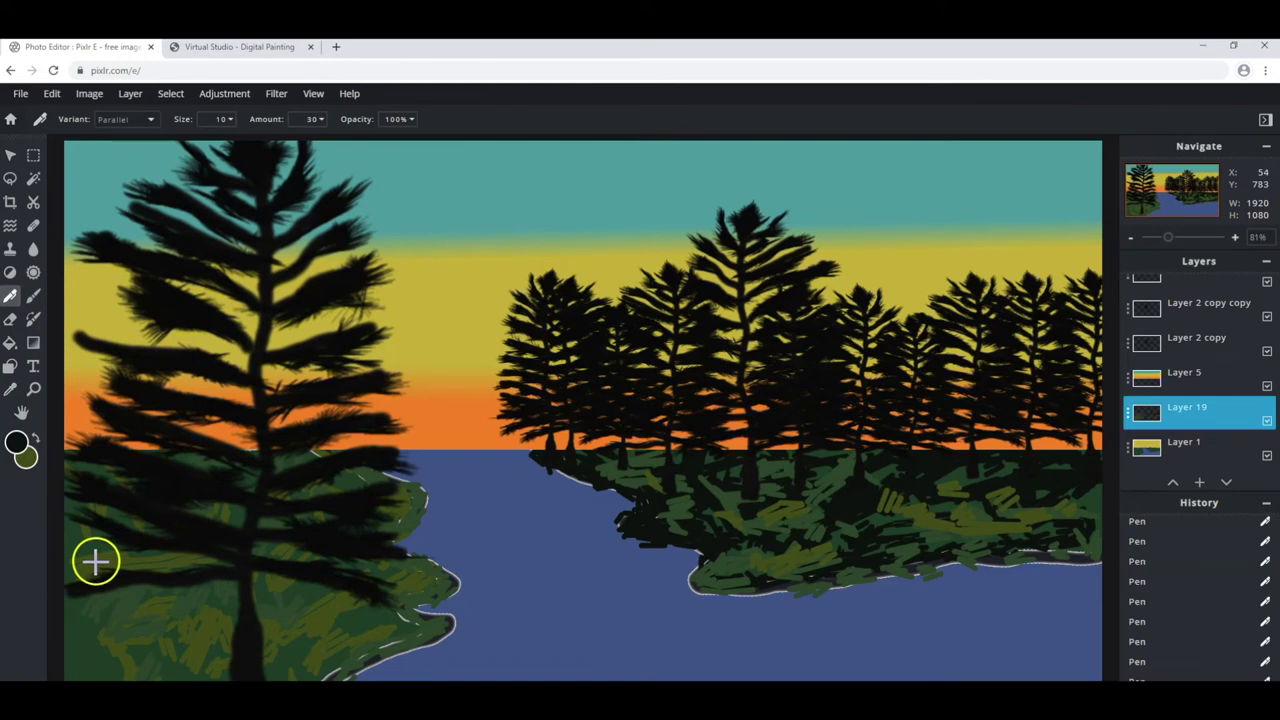
pyautogui.click(222, 119)
pyautogui.moveTo(140, 143); pyautogui.dragTo(186, 150)
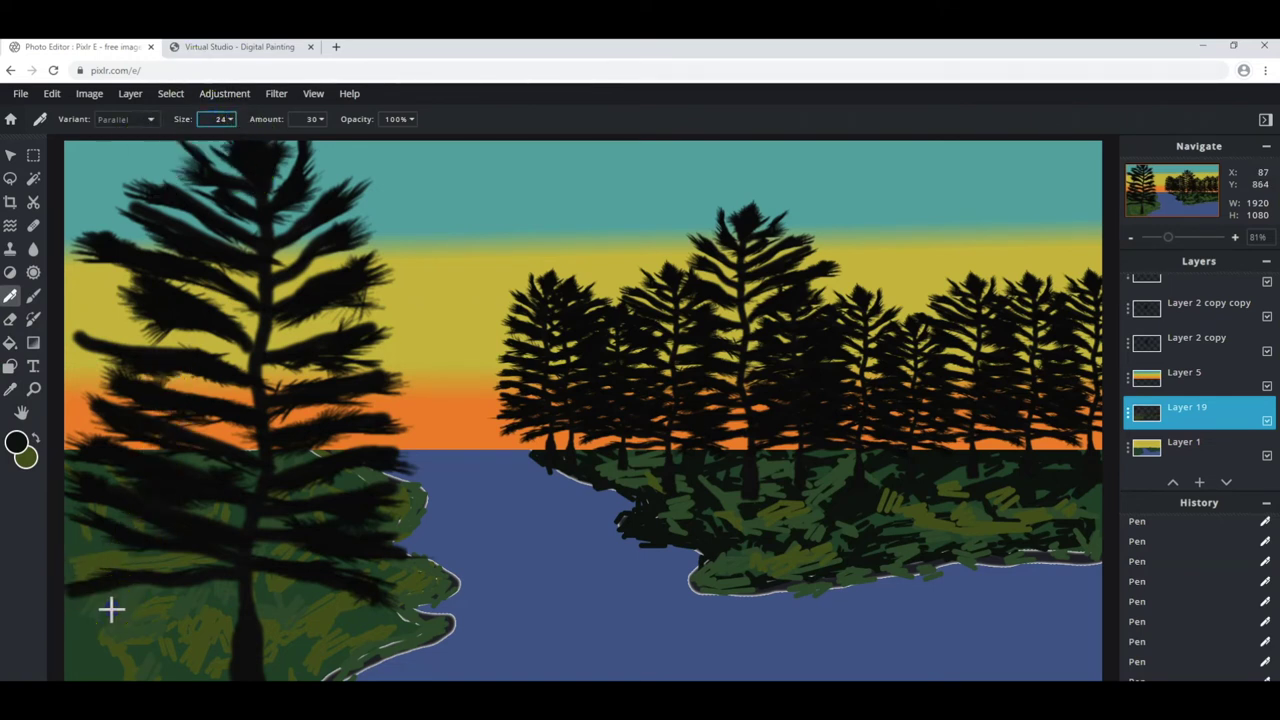
pyautogui.moveTo(125, 632)
pyautogui.mouseDown()
pyautogui.moveTo(170, 660)
pyautogui.moveTo(191, 643)
pyautogui.moveTo(326, 629)
pyautogui.moveTo(268, 680)
pyautogui.mouseUp()
# Paint dark strokes over the lower-left shore and the big pine's base.
pyautogui.moveTo(98, 657); pyautogui.dragTo(70, 675)
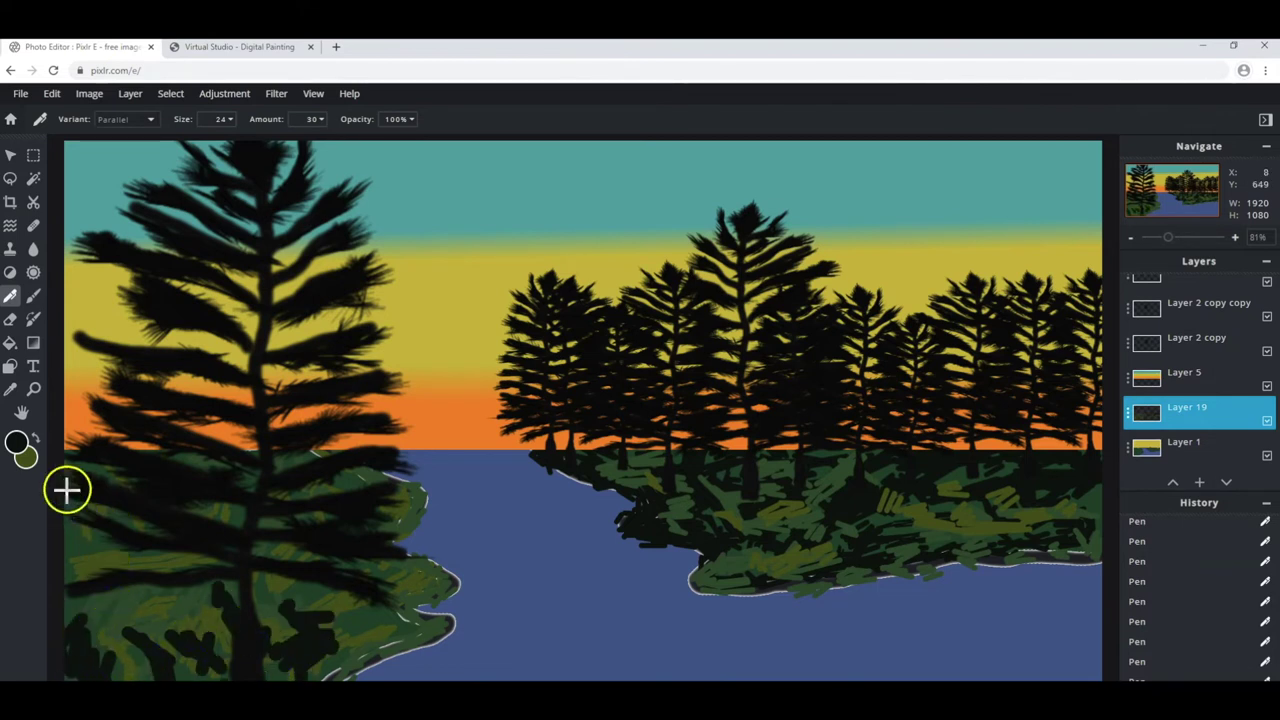
pyautogui.moveTo(66, 489); pyautogui.dragTo(91, 474)
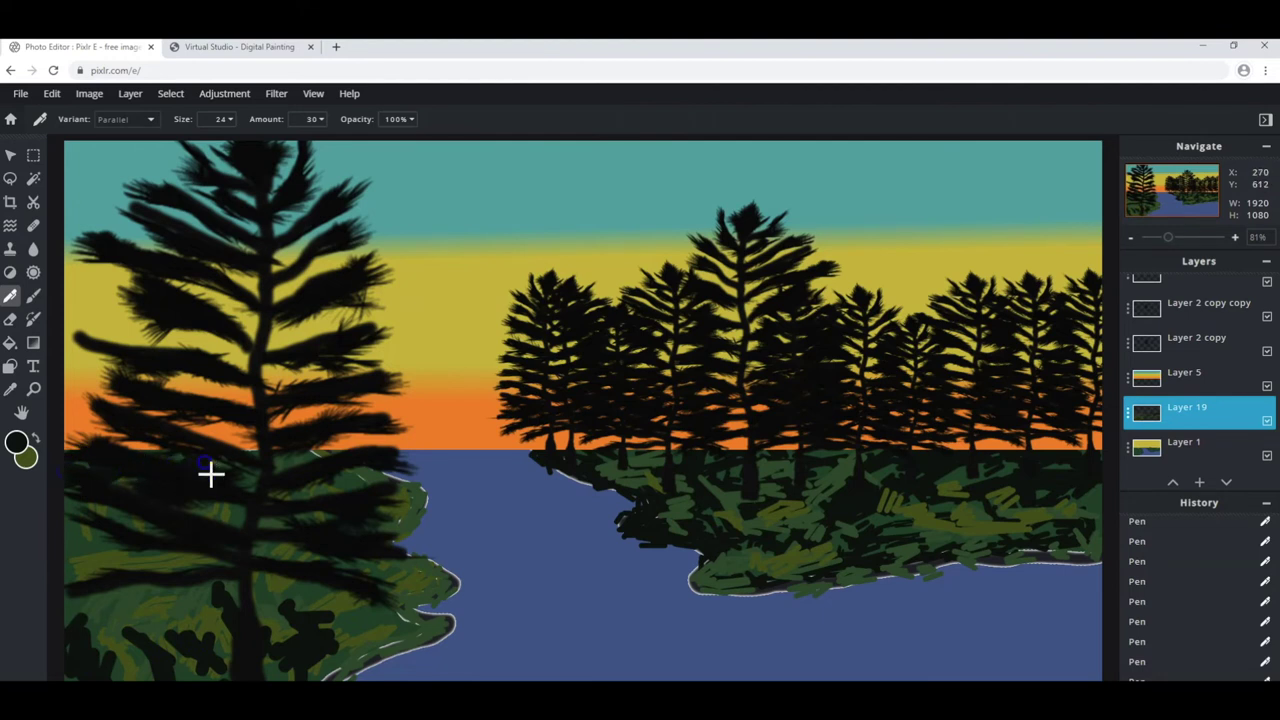
pyautogui.moveTo(258, 469)
pyautogui.mouseDown()
pyautogui.moveTo(301, 450)
pyautogui.moveTo(173, 530)
pyautogui.mouseUp()
pyautogui.moveTo(71, 554); pyautogui.dragTo(132, 521)
pyautogui.moveTo(271, 543)
pyautogui.mouseDown()
pyautogui.moveTo(352, 501)
pyautogui.moveTo(321, 537)
pyautogui.mouseUp()
pyautogui.moveTo(208, 594)
pyautogui.mouseDown()
pyautogui.moveTo(143, 606)
pyautogui.moveTo(331, 600)
pyautogui.moveTo(375, 629)
pyautogui.moveTo(279, 676)
pyautogui.mouseUp()
pyautogui.moveTo(100, 676)
pyautogui.mouseDown()
pyautogui.moveTo(151, 634)
pyautogui.moveTo(203, 634)
pyautogui.moveTo(281, 605)
pyautogui.mouseUp()
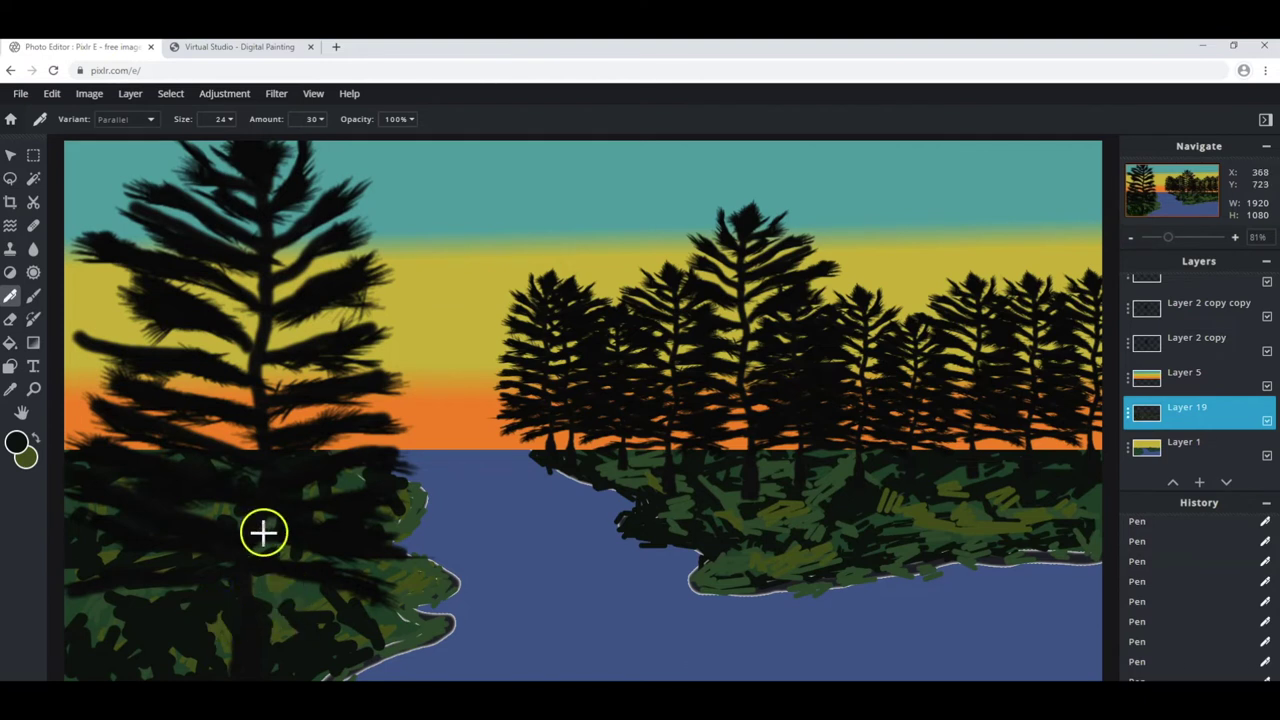
pyautogui.click(36, 446)
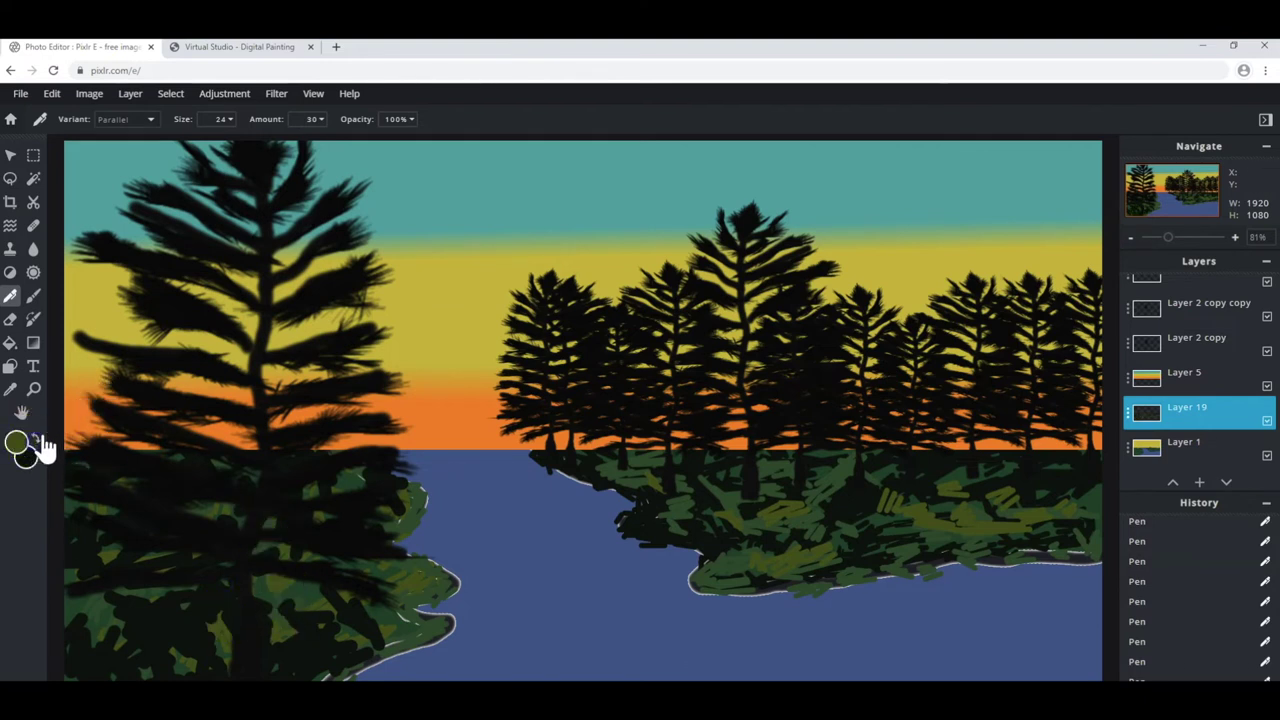
# Add an olive stroke on the lower-left shore, then switch to bright green #045411.
pyautogui.moveTo(131, 608)
pyautogui.mouseDown()
pyautogui.moveTo(119, 665)
pyautogui.moveTo(198, 647)
pyautogui.moveTo(303, 657)
pyautogui.moveTo(372, 616)
pyautogui.moveTo(281, 607)
pyautogui.mouseUp()
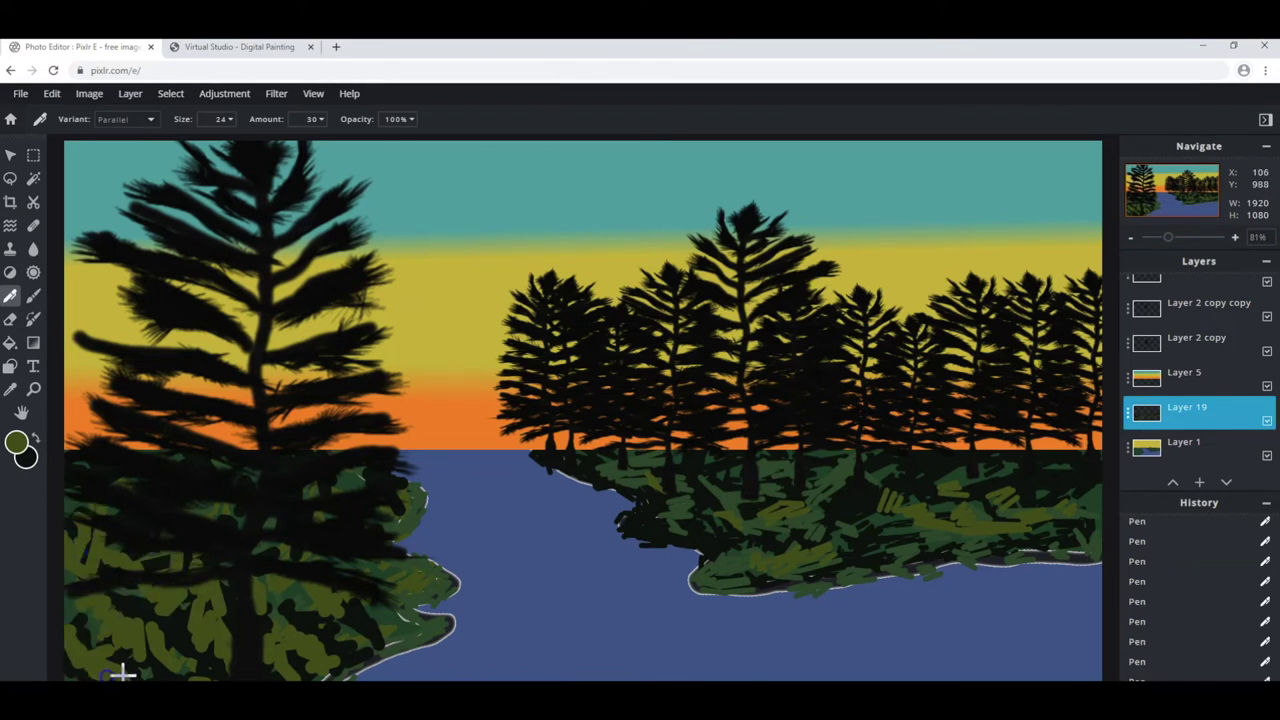
pyautogui.click(20, 443)
pyautogui.click(611, 473)
pyautogui.moveTo(632, 464); pyautogui.dragTo(640, 454)
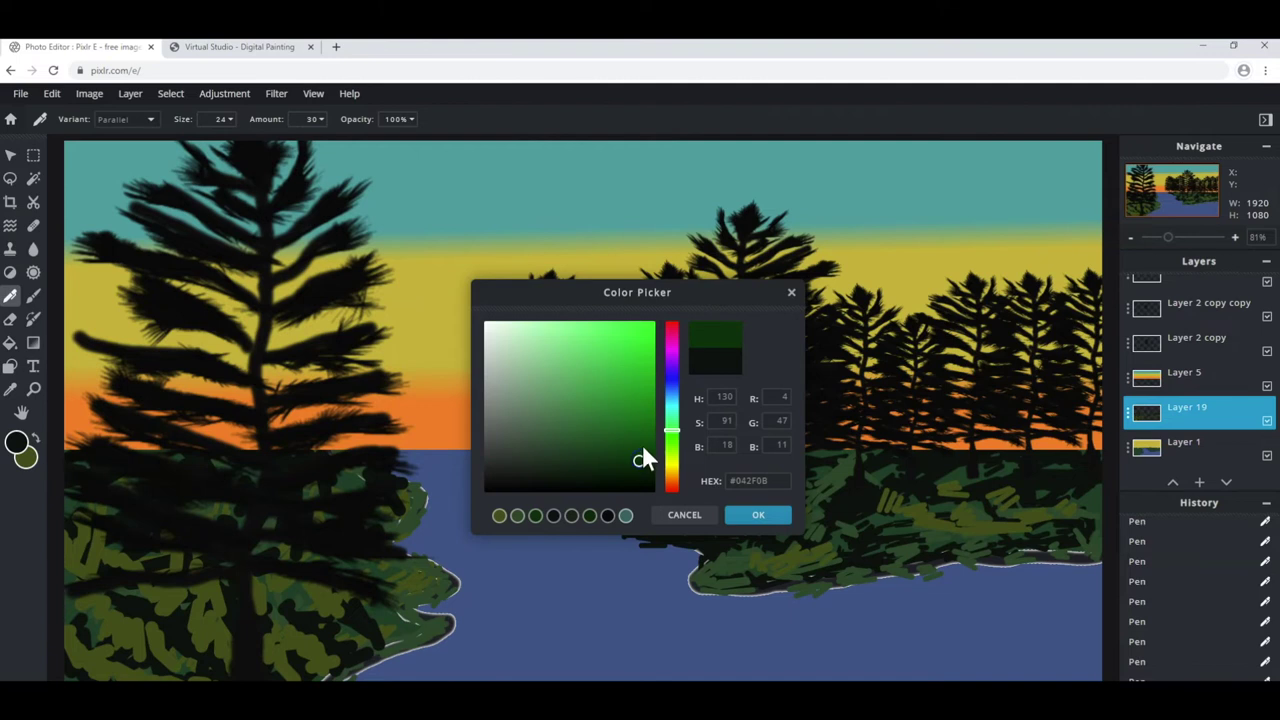
pyautogui.click(740, 514)
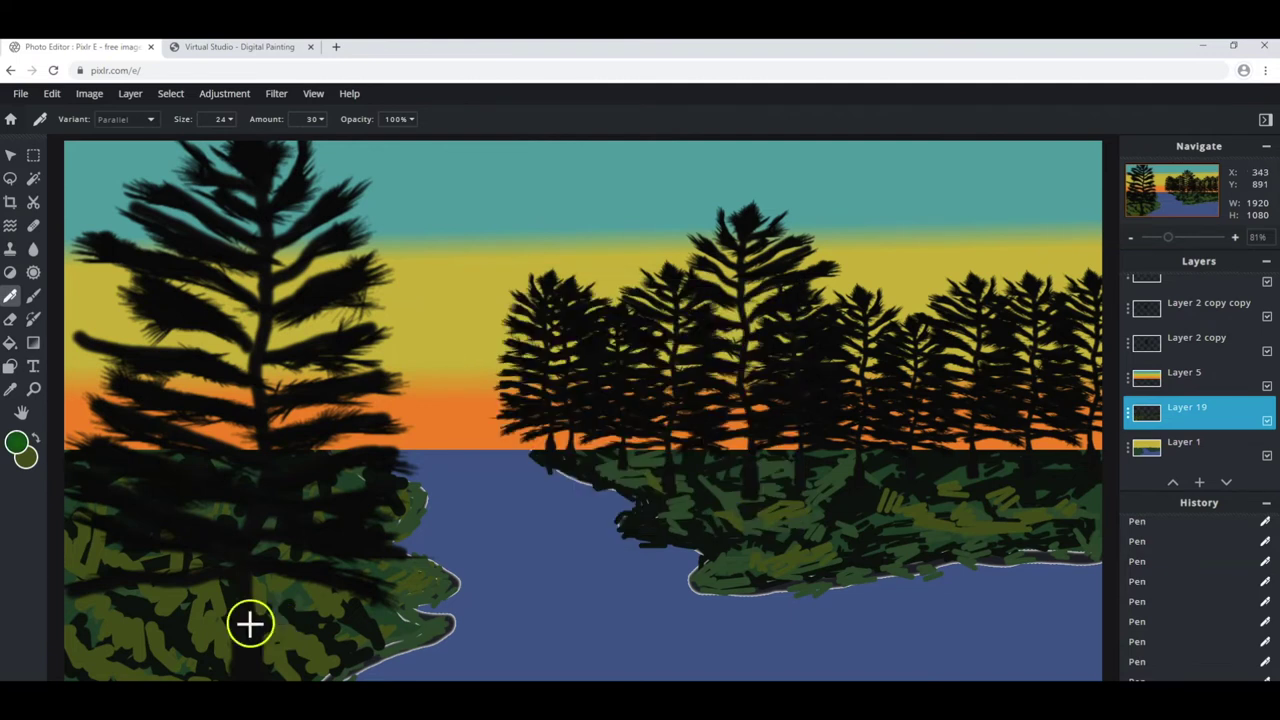
# Paint bright green strokes into the lower-left foliage and shoreline point.
pyautogui.moveTo(162, 655)
pyautogui.mouseDown()
pyautogui.moveTo(144, 664)
pyautogui.moveTo(99, 630)
pyautogui.moveTo(83, 666)
pyautogui.mouseUp()
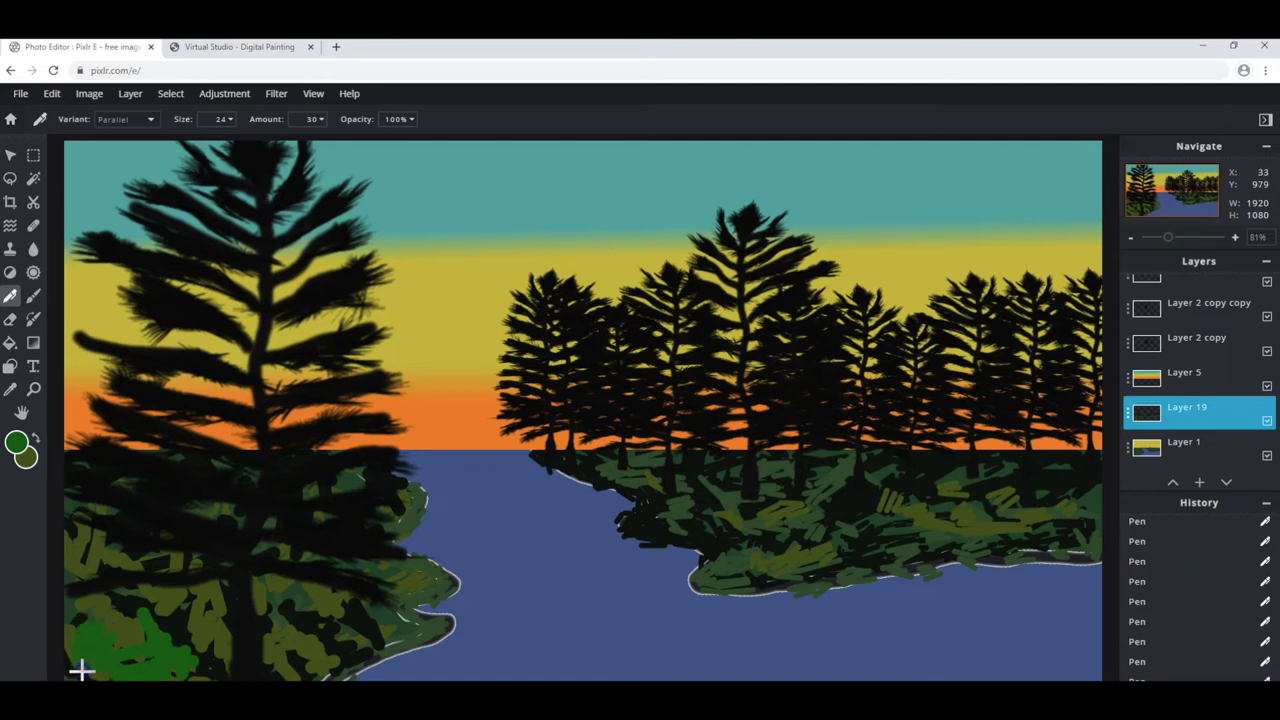
pyautogui.moveTo(269, 623); pyautogui.dragTo(251, 662)
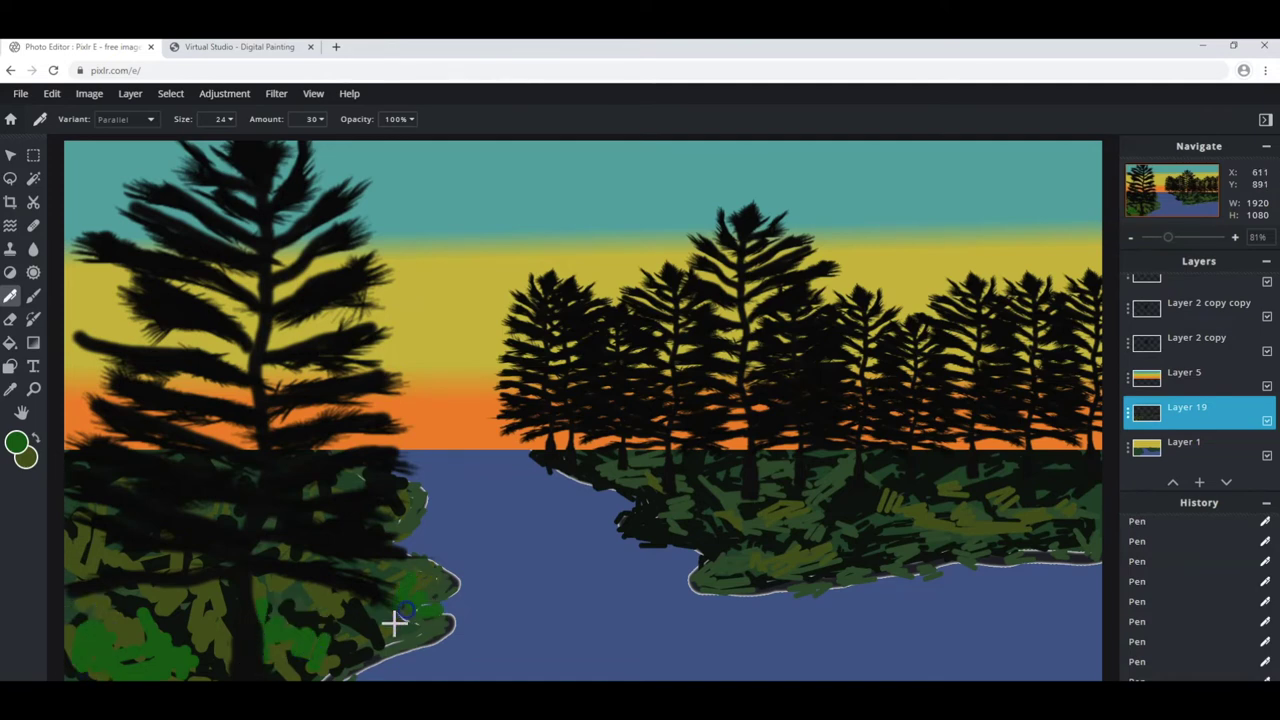
pyautogui.moveTo(419, 620); pyautogui.dragTo(383, 643)
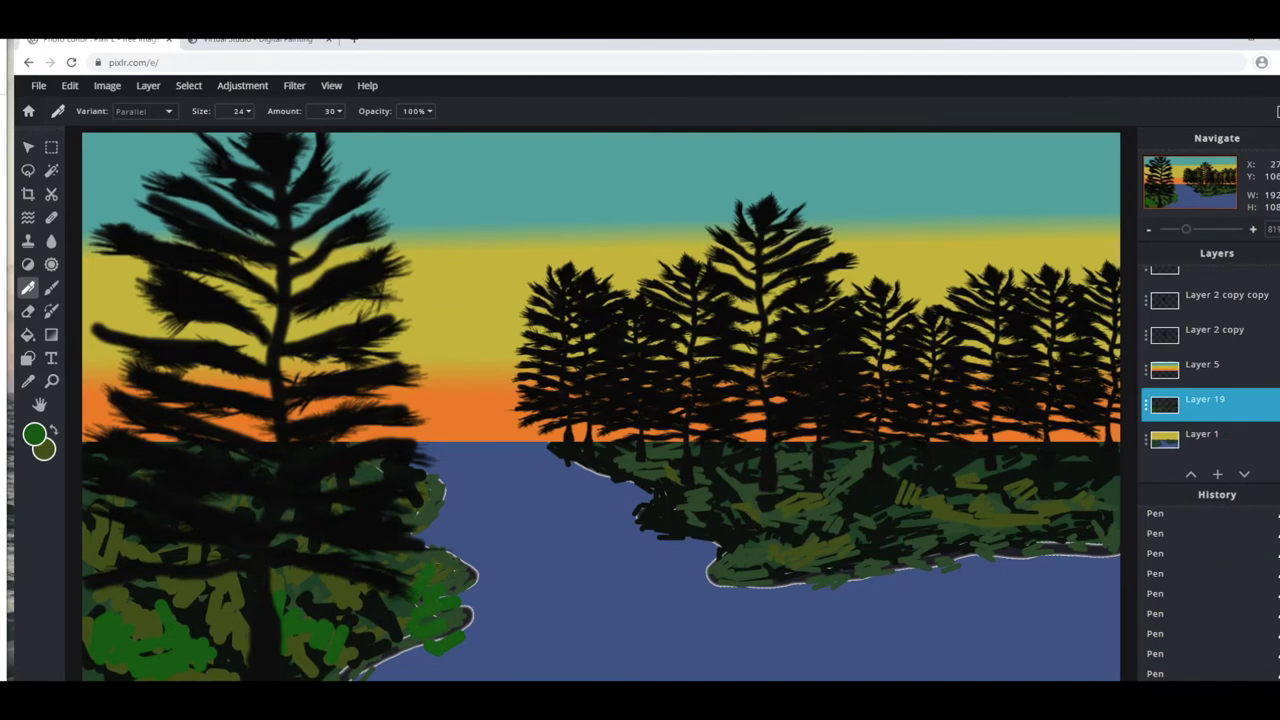
pyautogui.moveTo(91, 642); pyautogui.dragTo(137, 620)
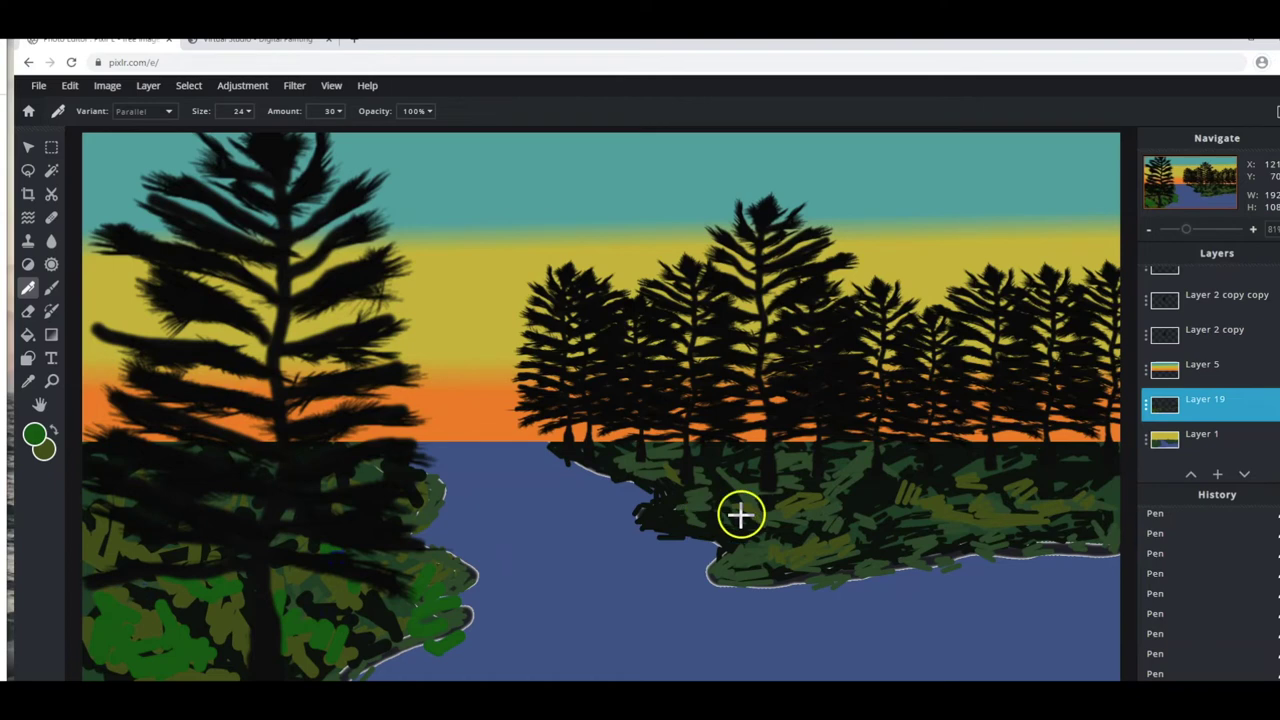
pyautogui.click(248, 111)
# Reduce the pen size to 8 and add green detail to the right shore foliage.
pyautogui.moveTo(190, 133); pyautogui.dragTo(165, 133)
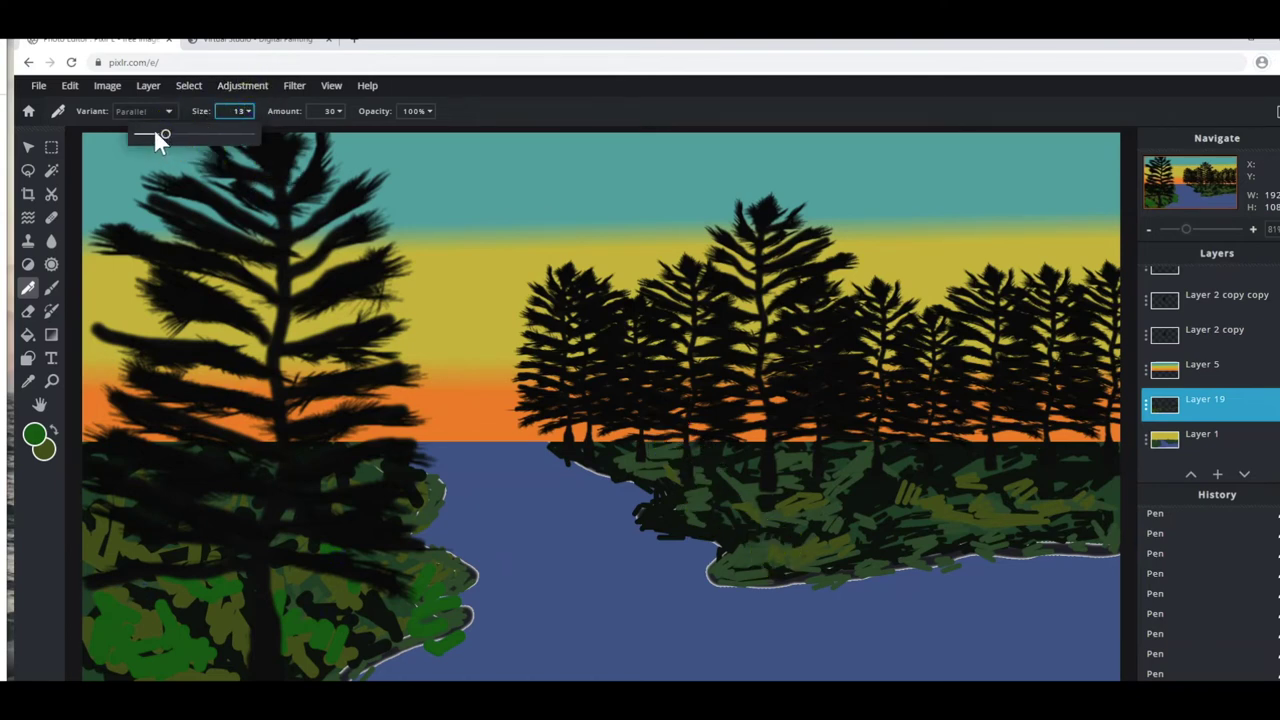
pyautogui.moveTo(155, 134); pyautogui.dragTo(145, 134)
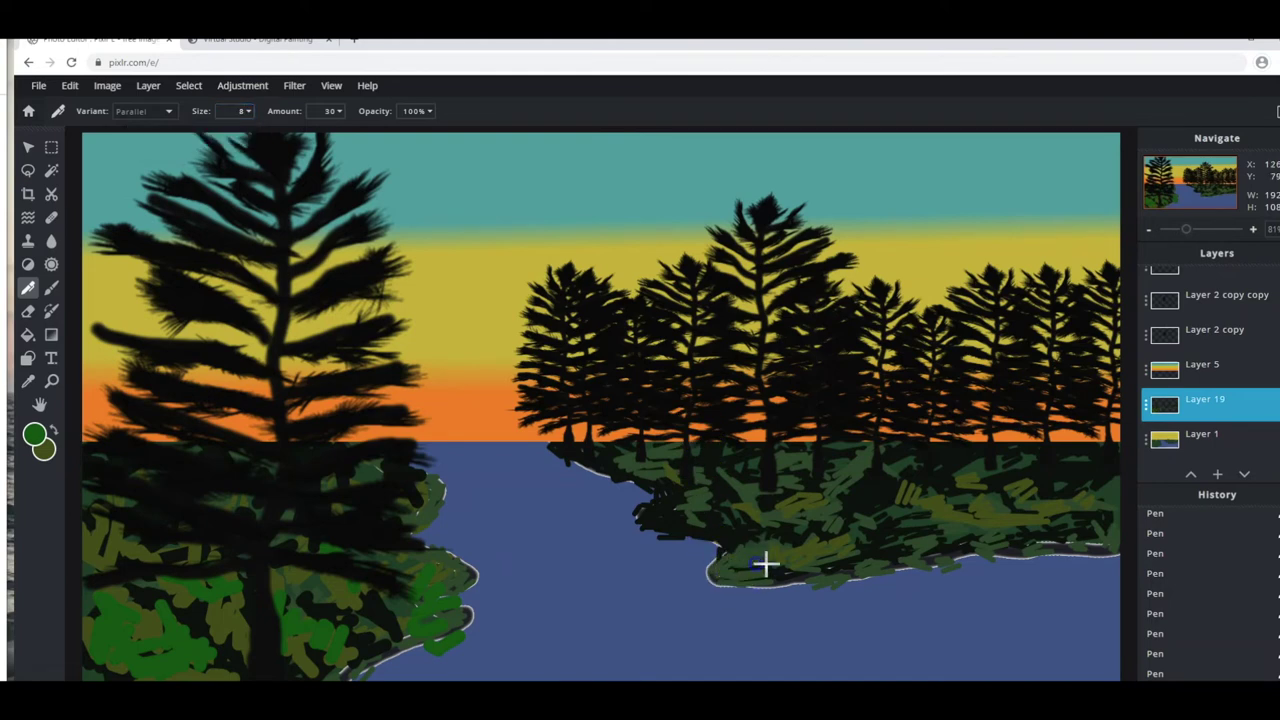
pyautogui.moveTo(755, 555); pyautogui.dragTo(918, 521)
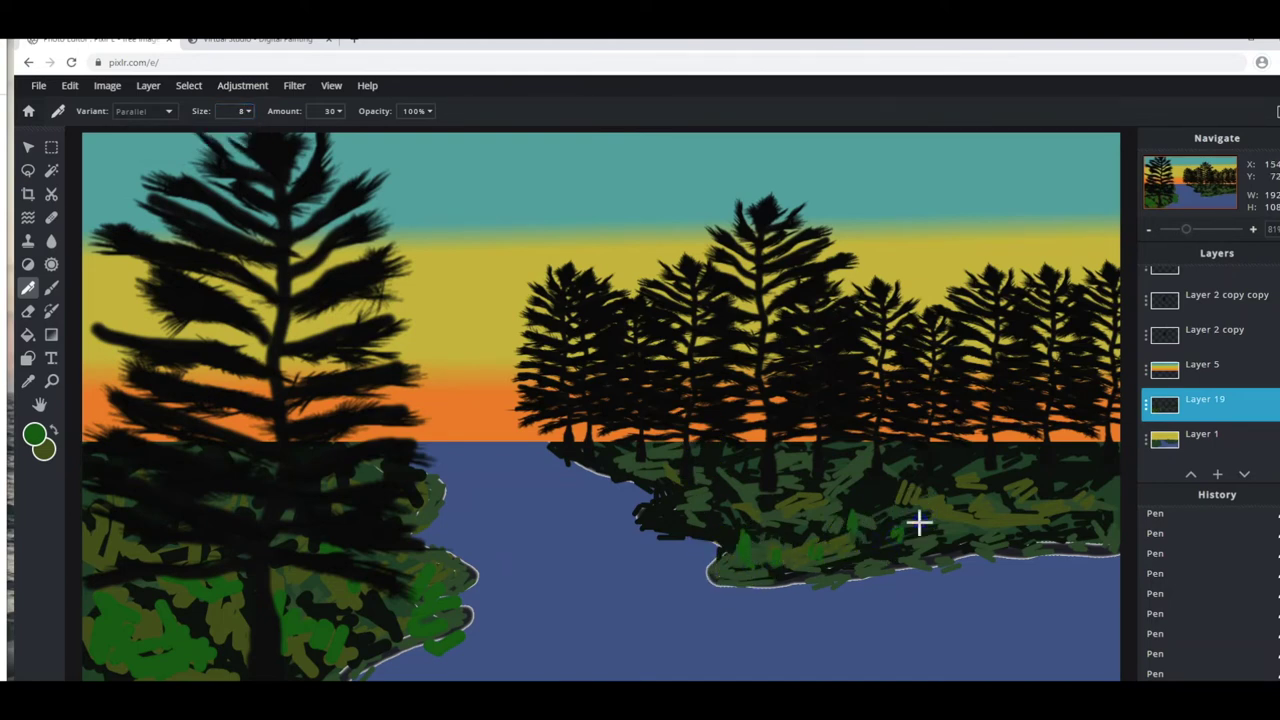
pyautogui.moveTo(937, 552); pyautogui.dragTo(1050, 524)
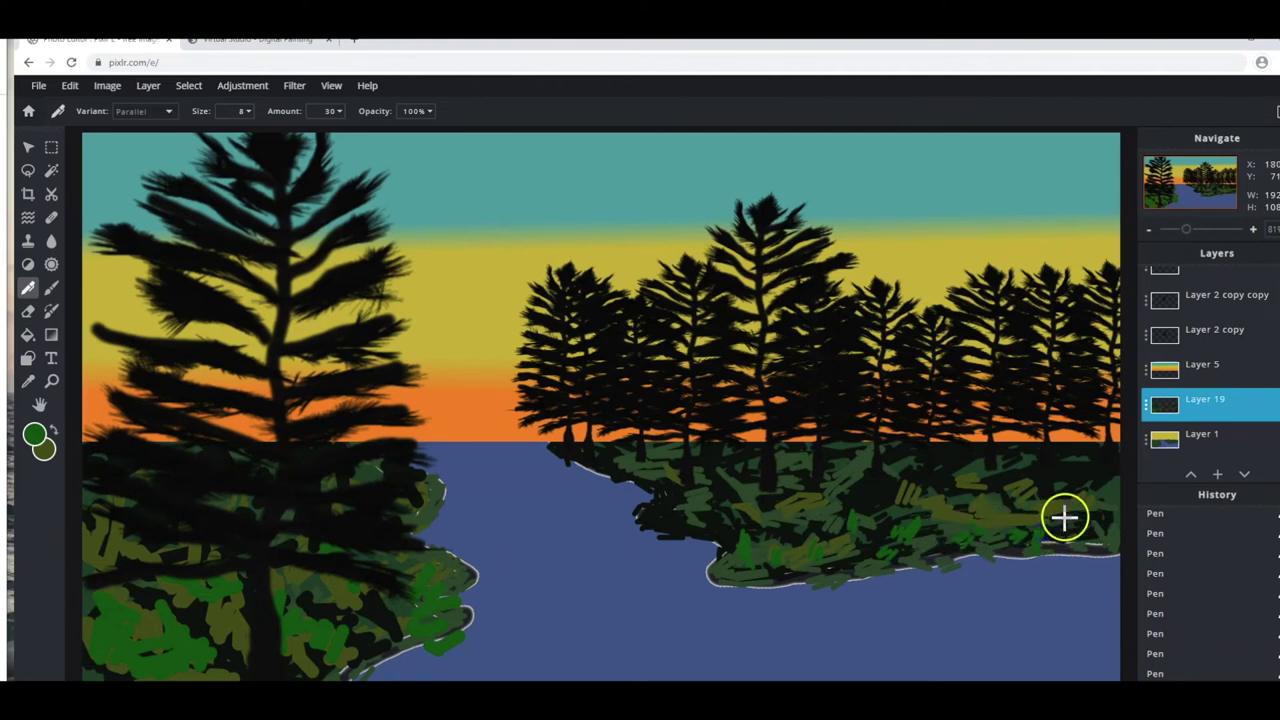
pyautogui.moveTo(1004, 472); pyautogui.dragTo(1012, 460)
pyautogui.moveTo(781, 522); pyautogui.dragTo(795, 528)
pyautogui.moveTo(715, 517); pyautogui.dragTo(709, 514)
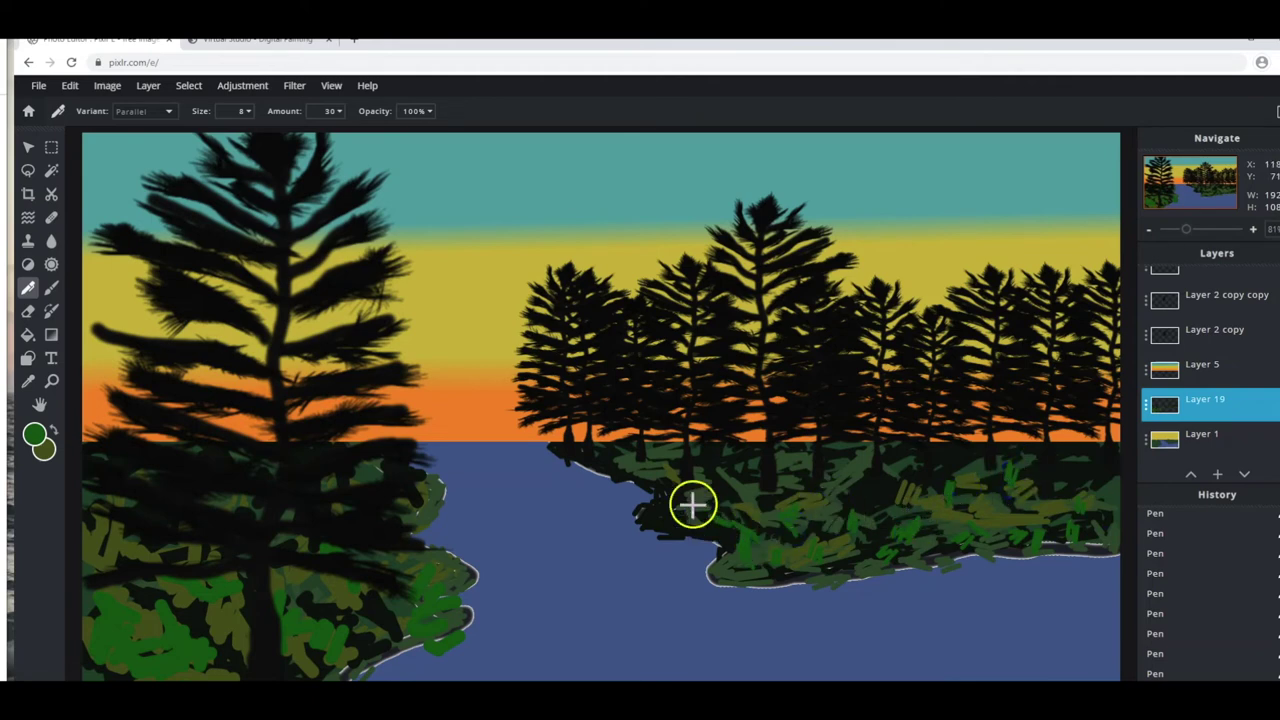
pyautogui.moveTo(666, 477)
pyautogui.mouseDown()
pyautogui.moveTo(485, 520)
pyautogui.moveTo(467, 575)
pyautogui.mouseUp()
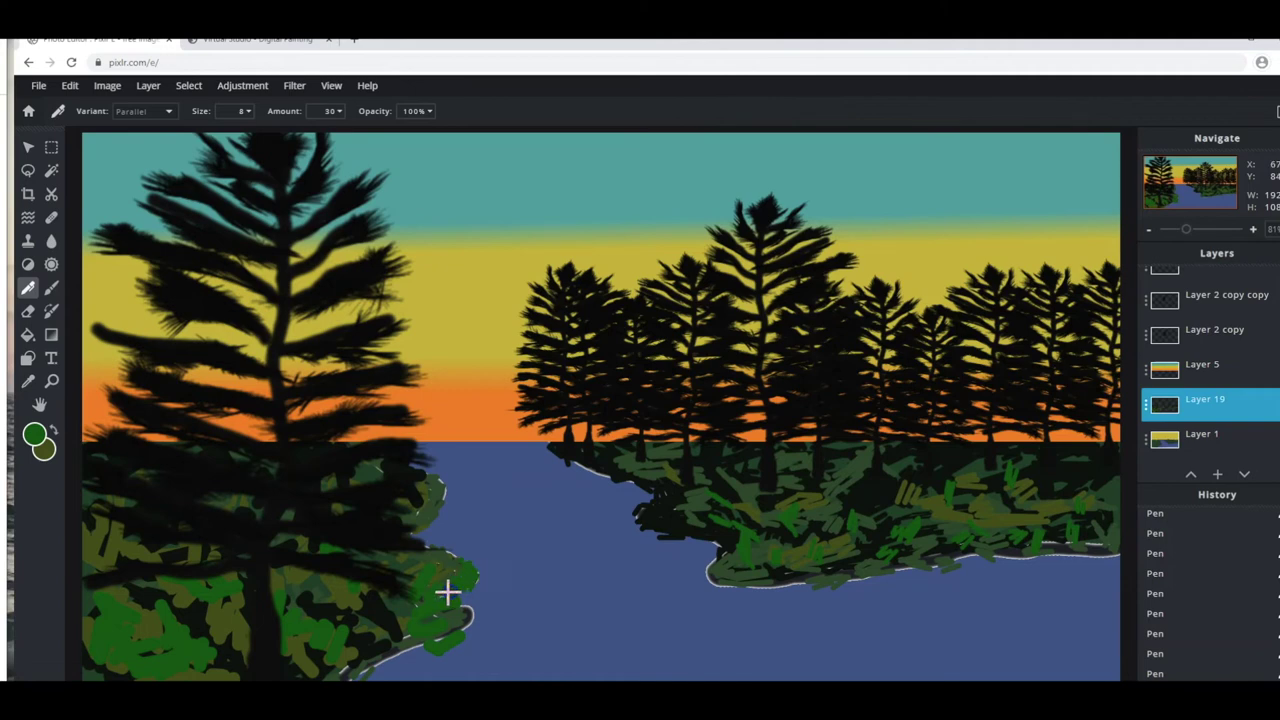
# Paint olive strokes across the lower-left shoreline foliage.
pyautogui.click(51, 432)
pyautogui.moveTo(427, 596)
pyautogui.mouseDown()
pyautogui.moveTo(457, 611)
pyautogui.moveTo(471, 601)
pyautogui.mouseUp()
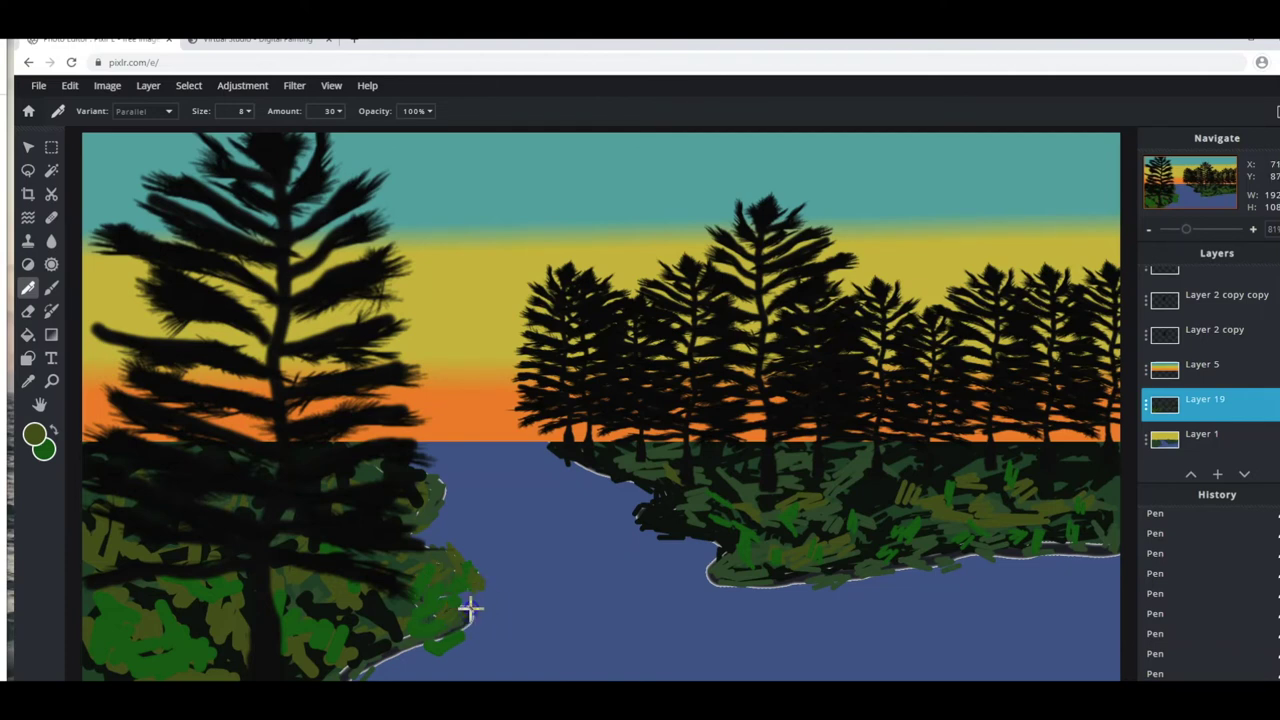
pyautogui.moveTo(455, 628); pyautogui.dragTo(411, 644)
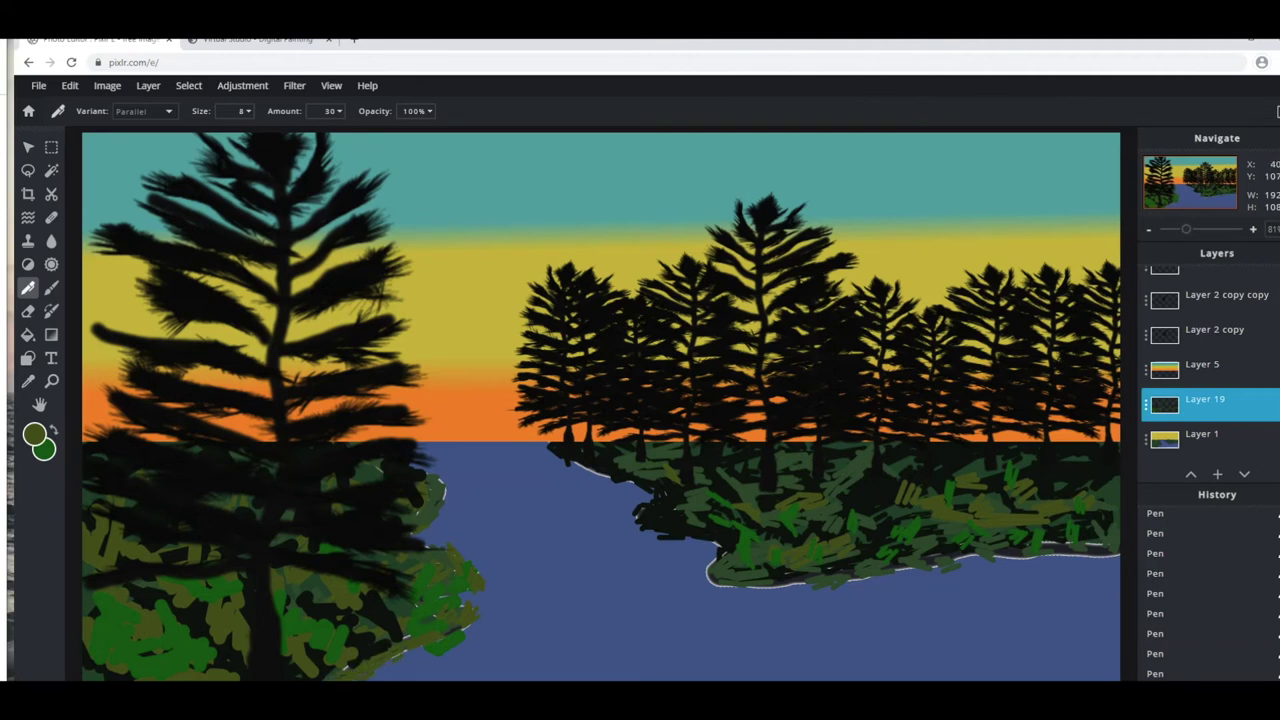
pyautogui.moveTo(440, 646)
pyautogui.mouseDown()
pyautogui.moveTo(443, 623)
pyautogui.moveTo(437, 643)
pyautogui.moveTo(451, 632)
pyautogui.mouseUp()
pyautogui.moveTo(433, 614); pyautogui.dragTo(357, 657)
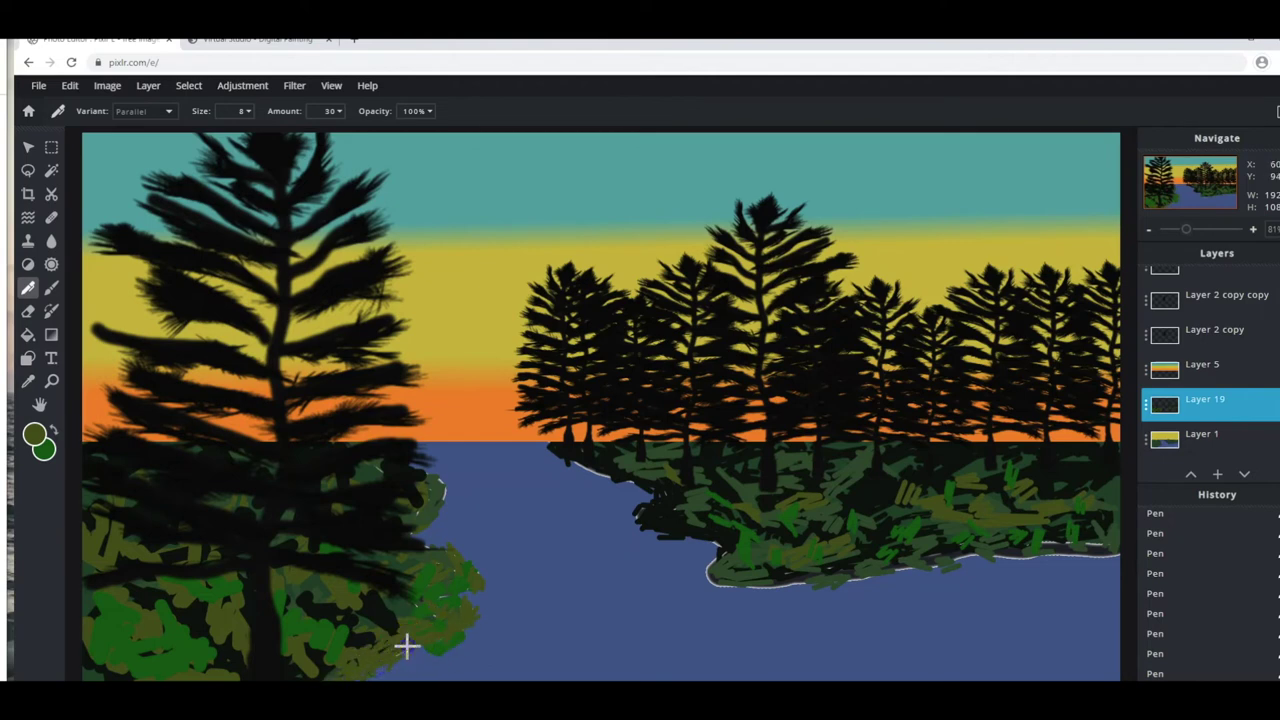
pyautogui.moveTo(399, 657); pyautogui.dragTo(460, 577)
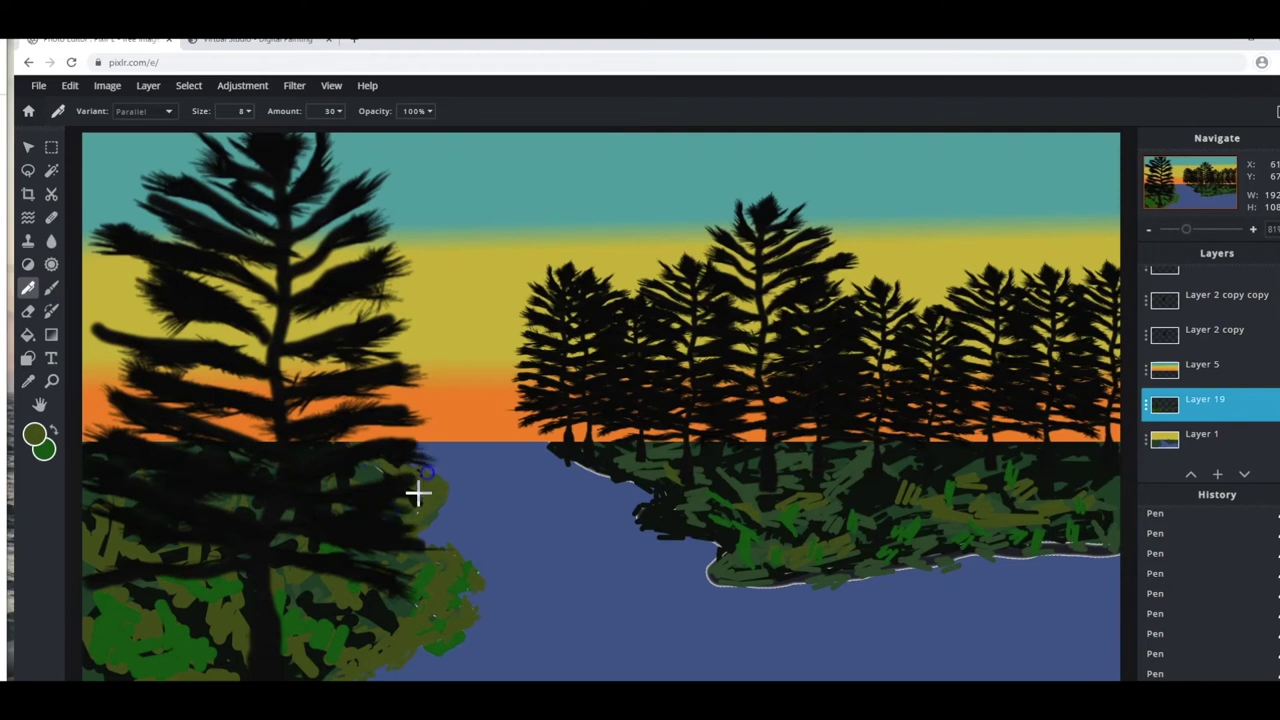
# Add dark green strokes to the lower-left foliage and along the right shoreline.
pyautogui.click(376, 602)
pyautogui.moveTo(376, 602); pyautogui.dragTo(330, 650)
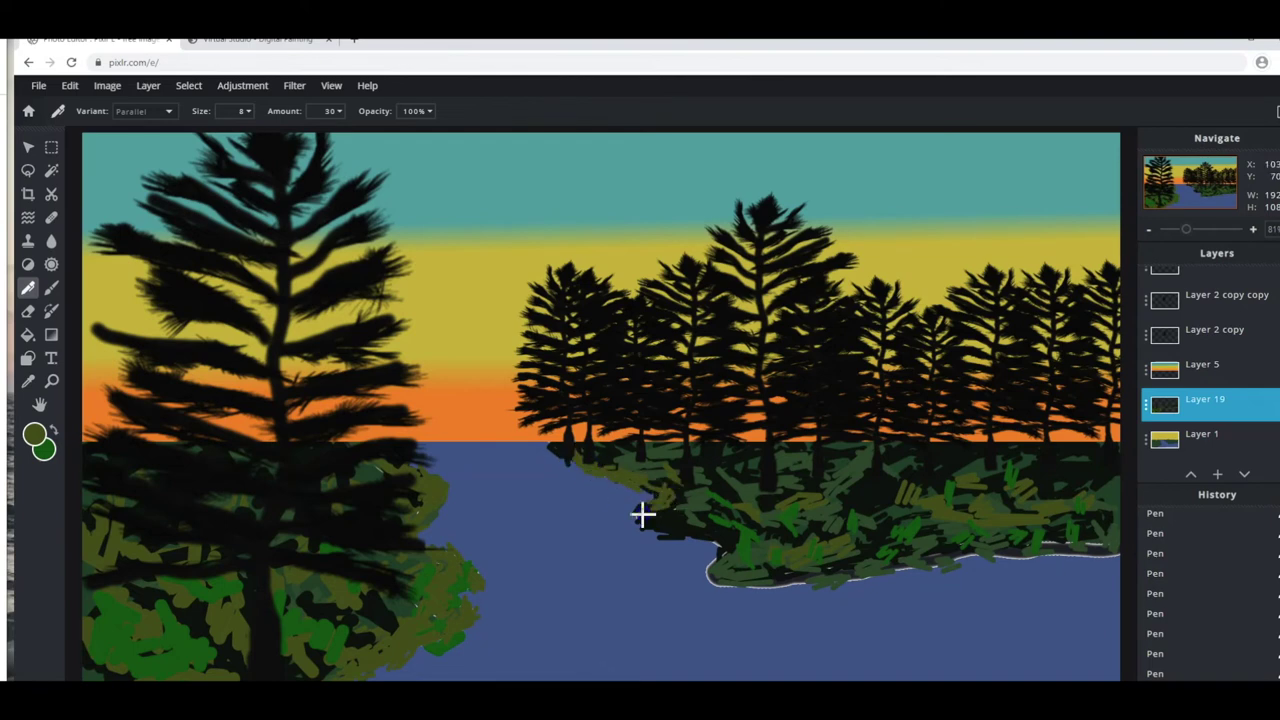
pyautogui.moveTo(651, 483); pyautogui.dragTo(722, 548)
pyautogui.moveTo(714, 567)
pyautogui.mouseDown()
pyautogui.moveTo(751, 588)
pyautogui.moveTo(966, 560)
pyautogui.mouseUp()
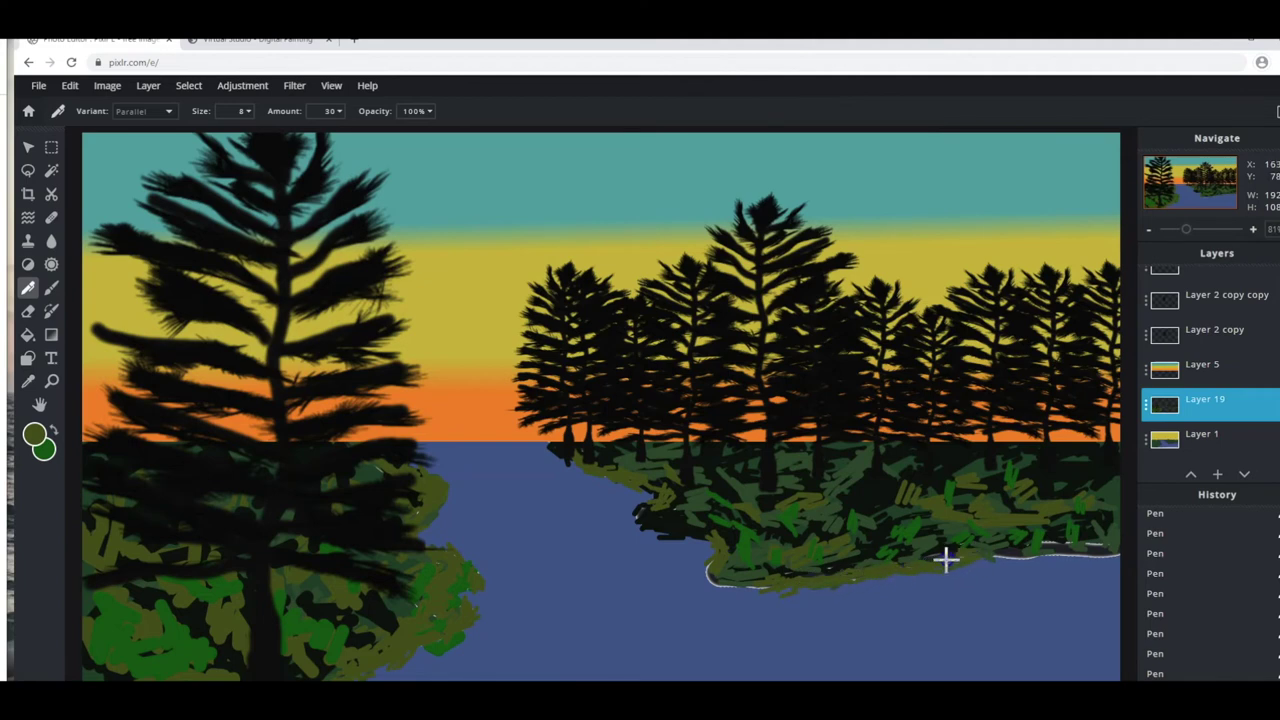
pyautogui.moveTo(909, 549); pyautogui.dragTo(1089, 551)
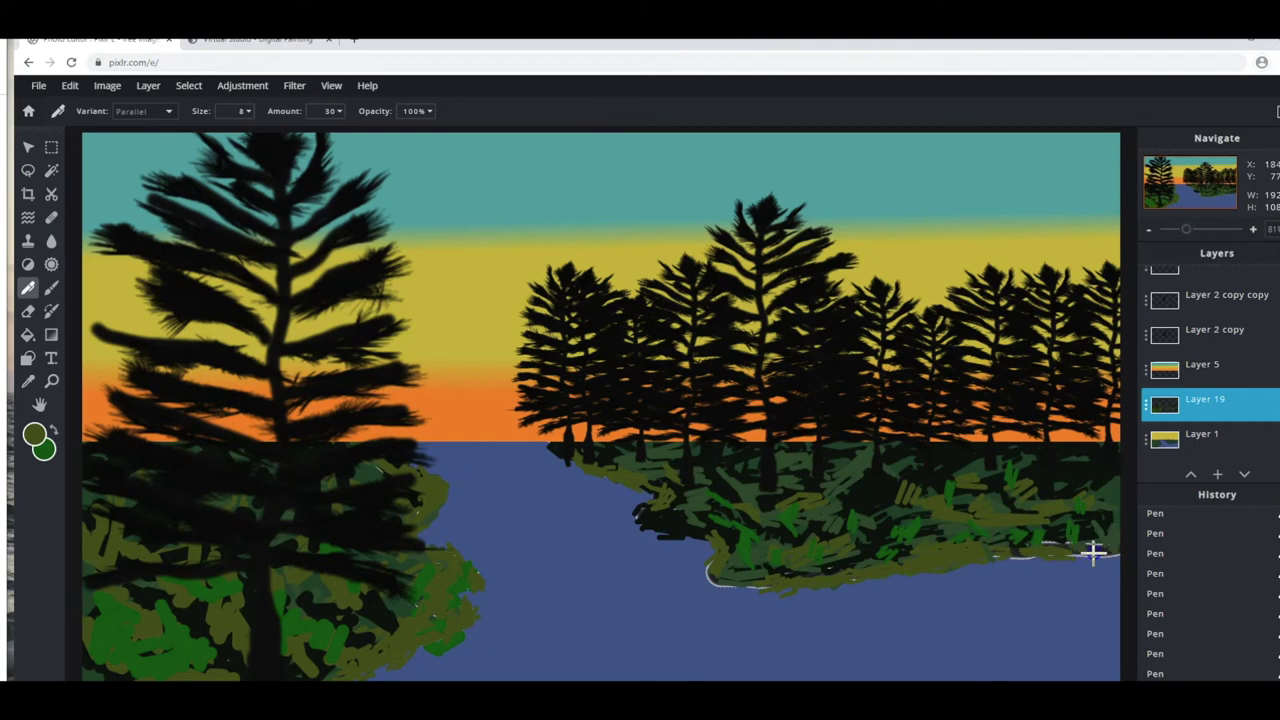
pyautogui.click(44, 447)
# Make a very dark green the painting colour.
pyautogui.click(593, 456)
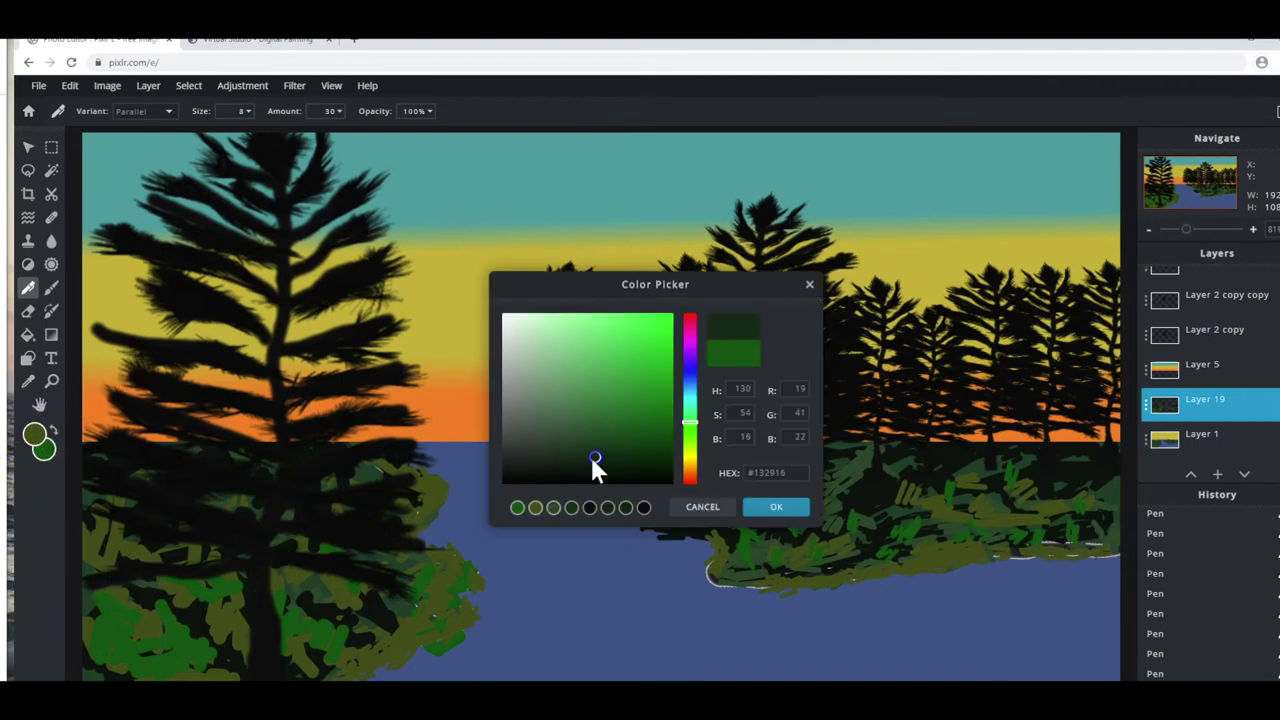
pyautogui.click(551, 459)
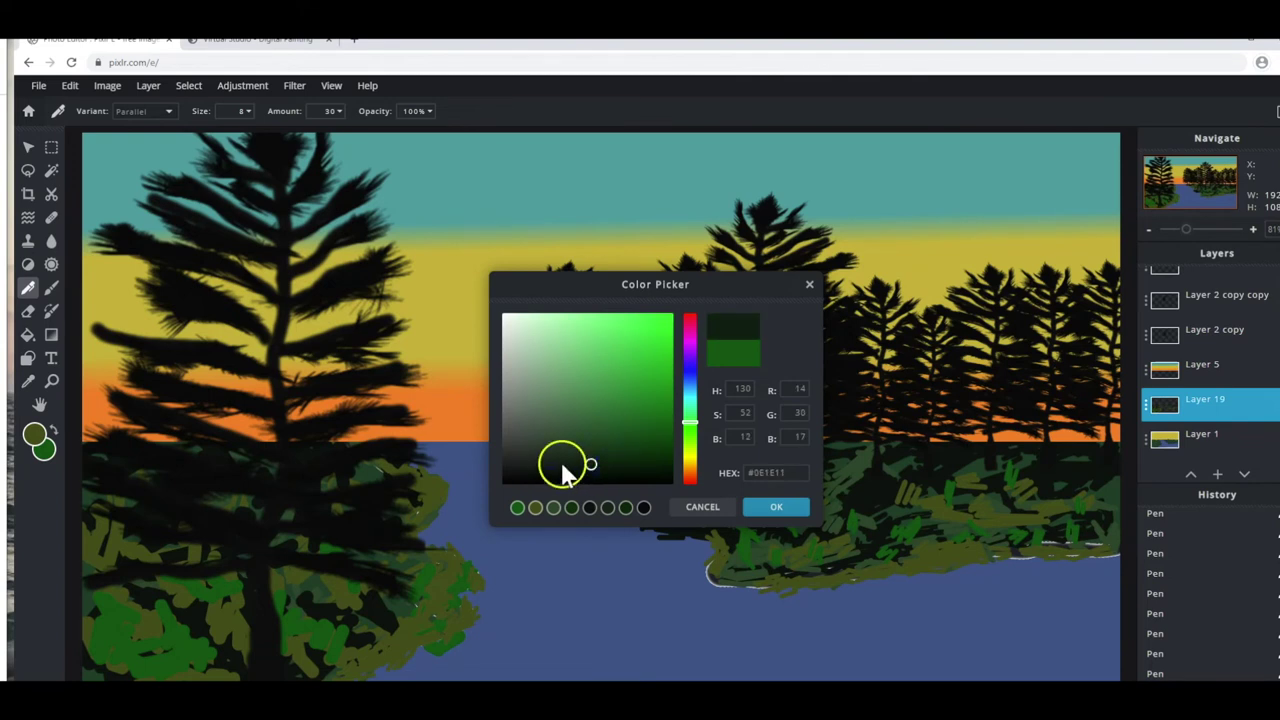
pyautogui.click(765, 510)
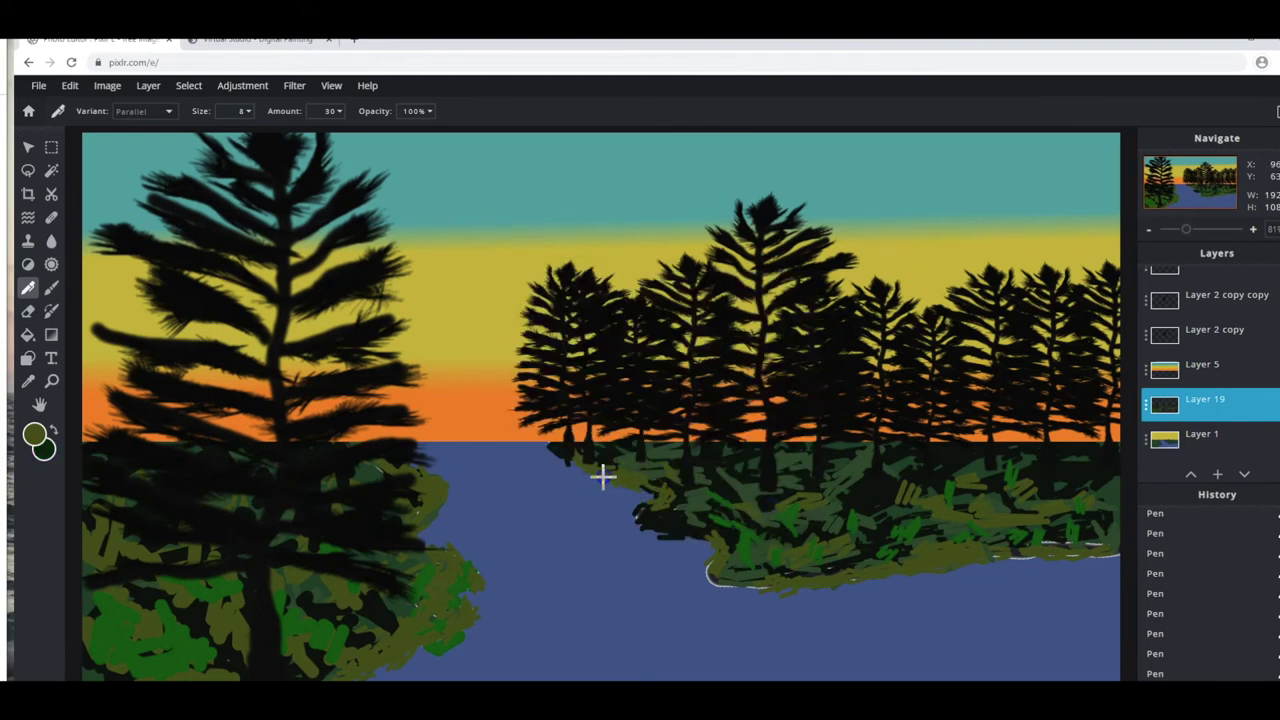
pyautogui.click(54, 430)
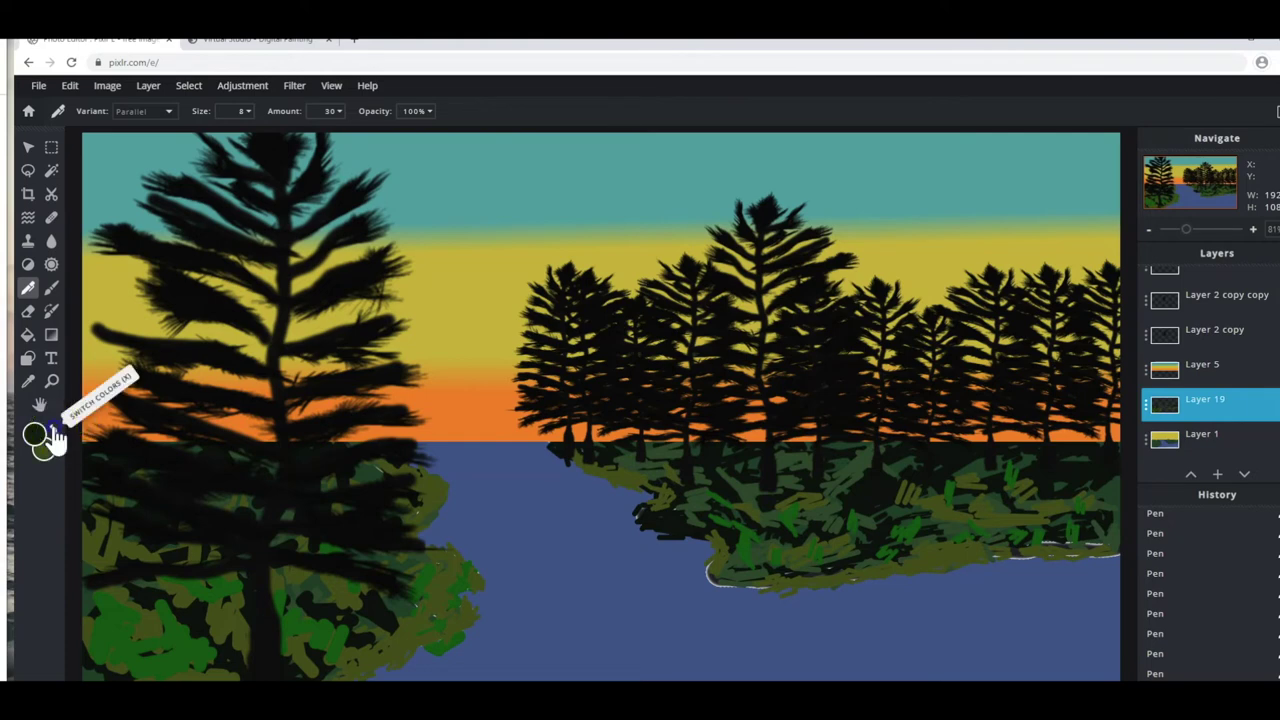
# Paint dark and olive strokes along the left and right island shorelines.
pyautogui.moveTo(403, 605); pyautogui.dragTo(419, 611)
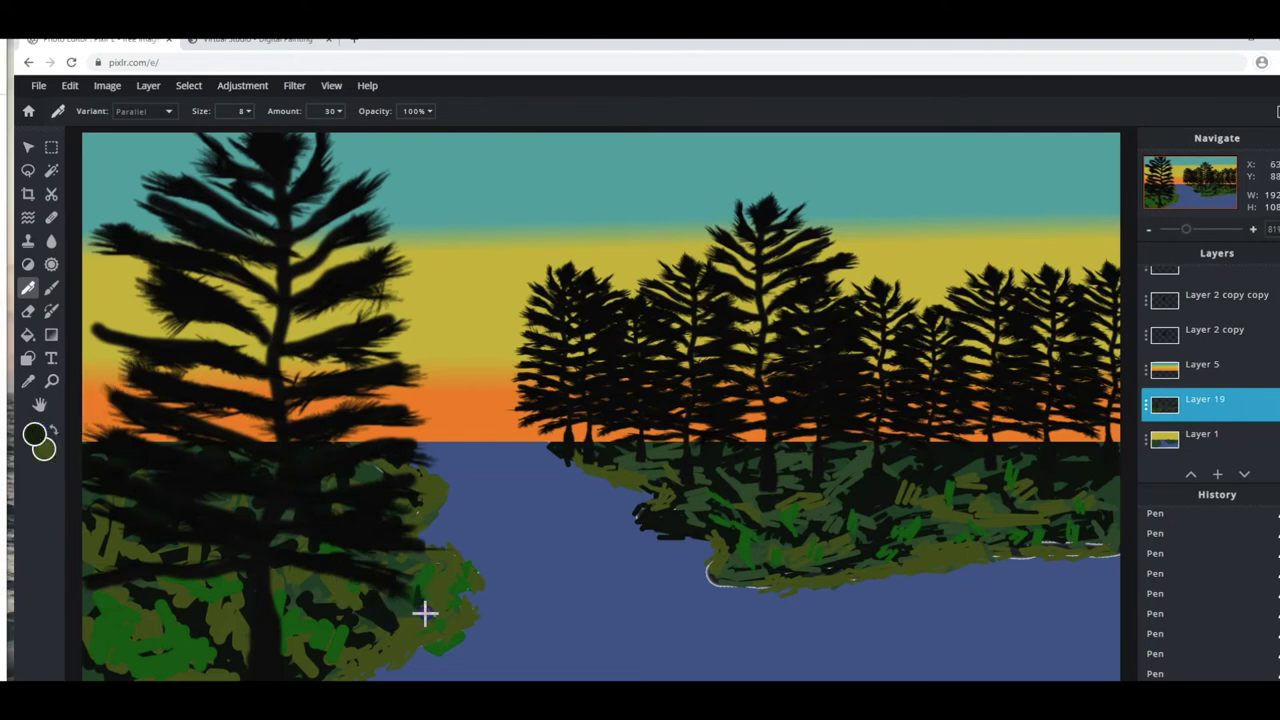
pyautogui.moveTo(461, 598)
pyautogui.mouseDown()
pyautogui.moveTo(453, 609)
pyautogui.moveTo(460, 563)
pyautogui.moveTo(357, 471)
pyautogui.moveTo(391, 474)
pyautogui.mouseUp()
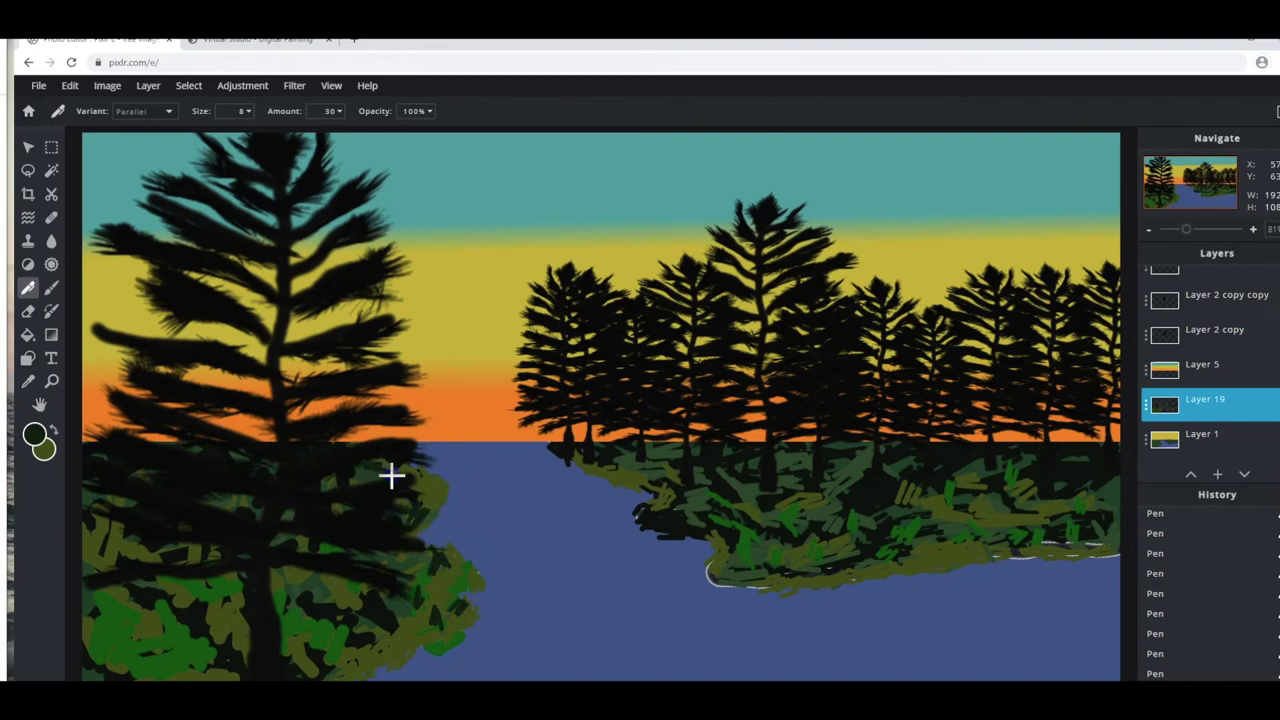
pyautogui.moveTo(629, 511)
pyautogui.mouseDown()
pyautogui.moveTo(632, 477)
pyautogui.moveTo(609, 471)
pyautogui.moveTo(654, 507)
pyautogui.moveTo(635, 521)
pyautogui.moveTo(698, 581)
pyautogui.mouseUp()
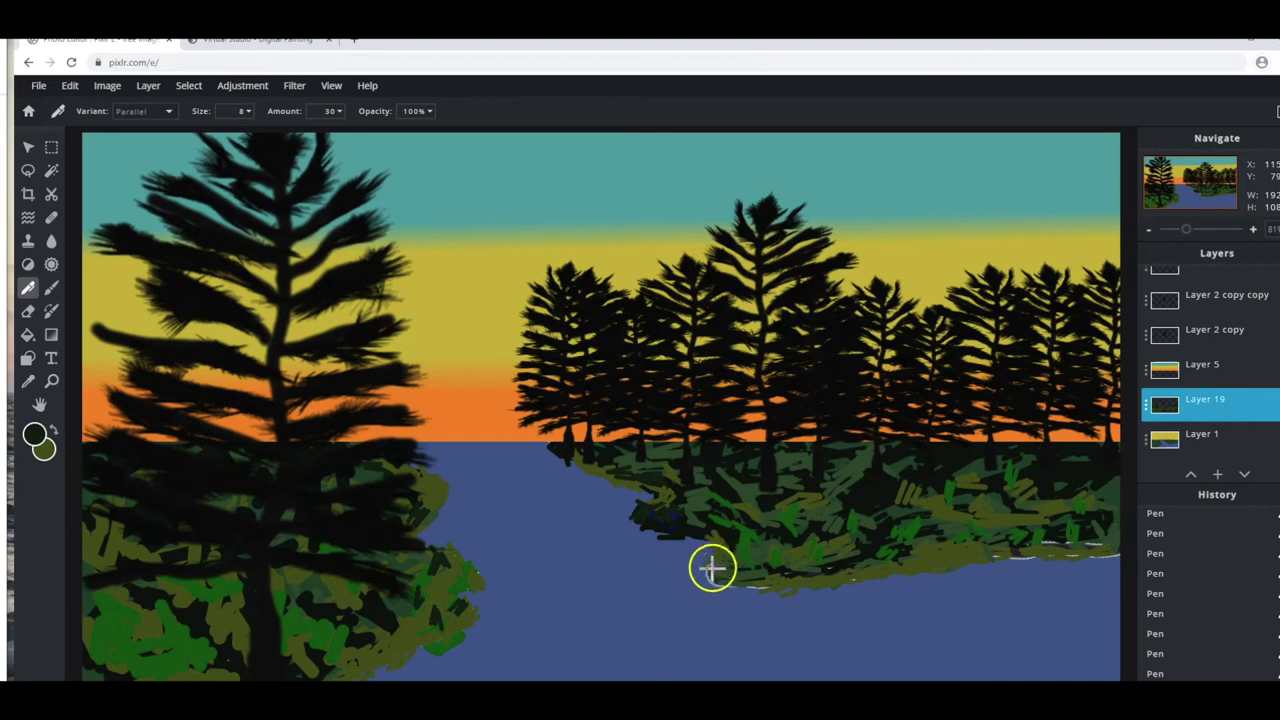
pyautogui.moveTo(706, 580)
pyautogui.mouseDown()
pyautogui.moveTo(785, 587)
pyautogui.moveTo(826, 566)
pyautogui.moveTo(805, 575)
pyautogui.moveTo(913, 558)
pyautogui.moveTo(918, 572)
pyautogui.mouseUp()
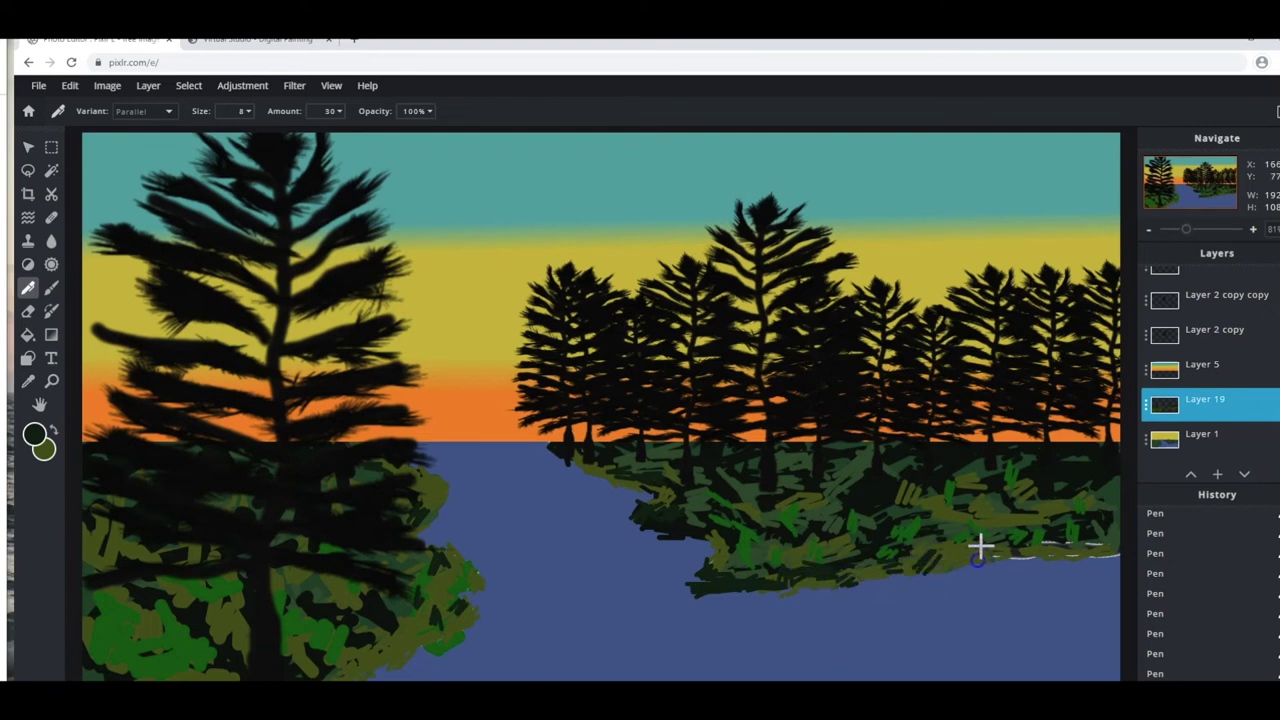
pyautogui.moveTo(955, 558); pyautogui.dragTo(1034, 551)
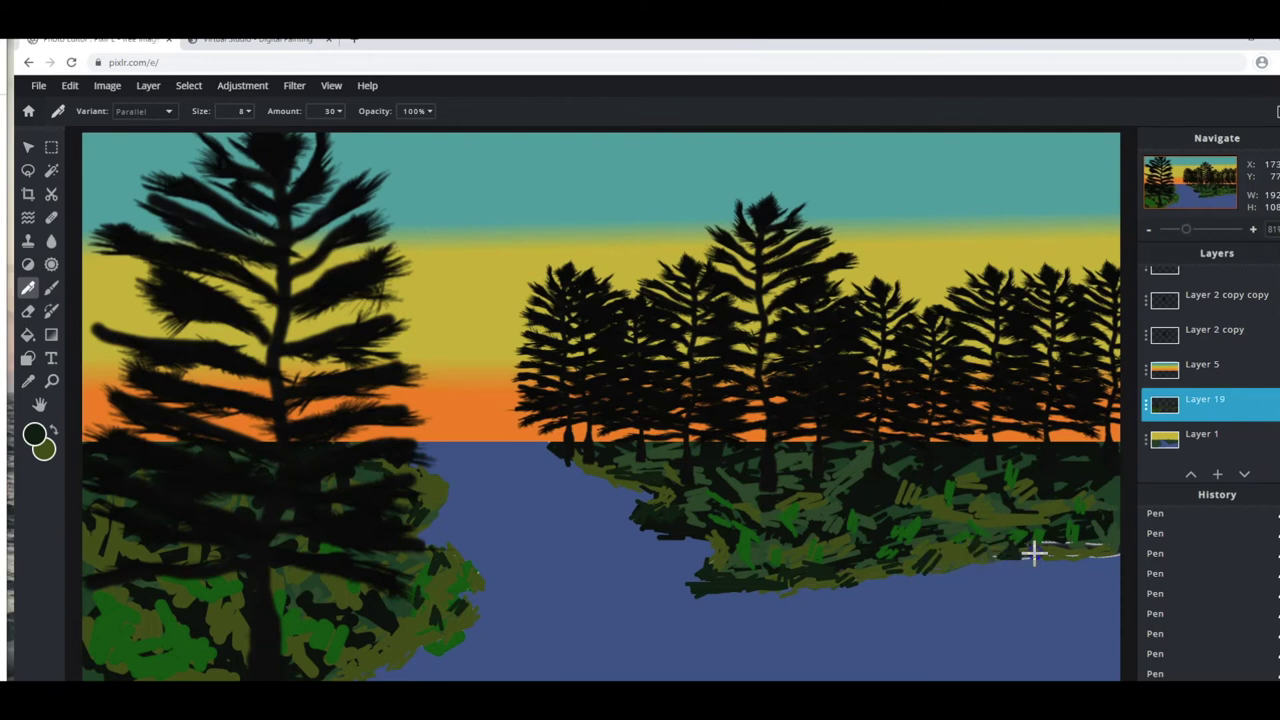
pyautogui.moveTo(1052, 541); pyautogui.dragTo(1122, 547)
pyautogui.moveTo(1037, 551); pyautogui.dragTo(1006, 557)
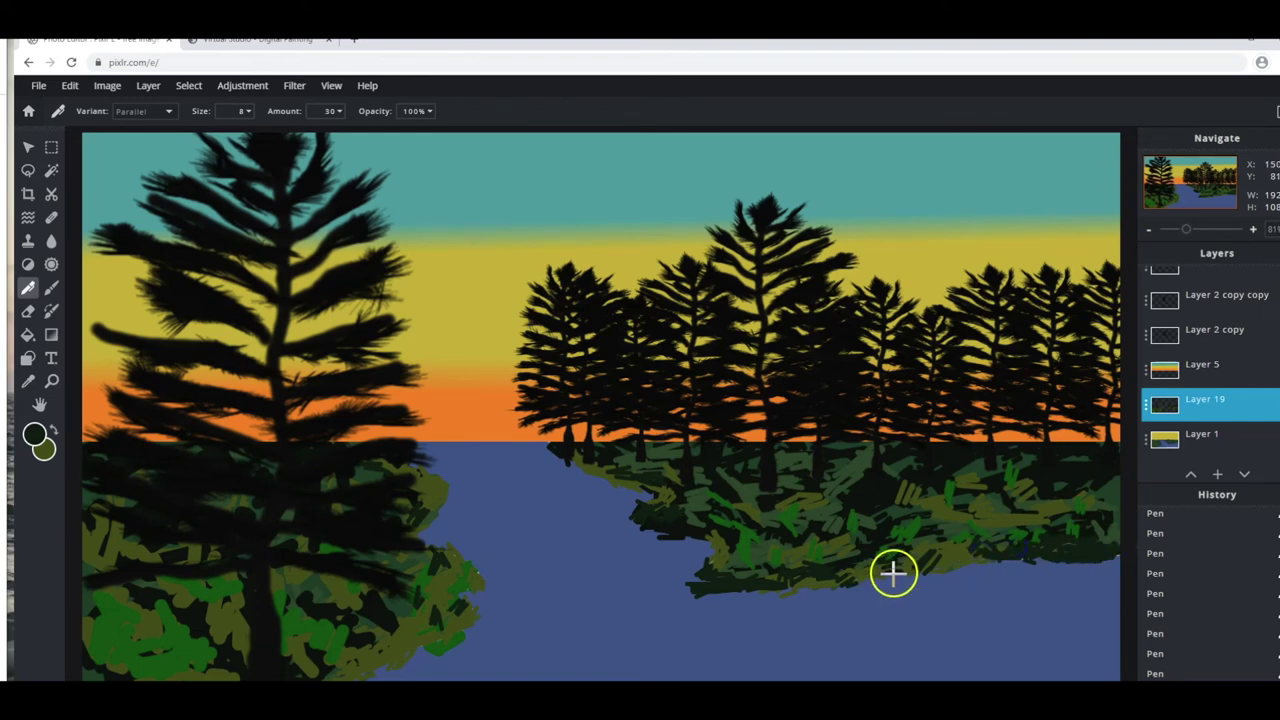
pyautogui.moveTo(460, 634); pyautogui.dragTo(473, 574)
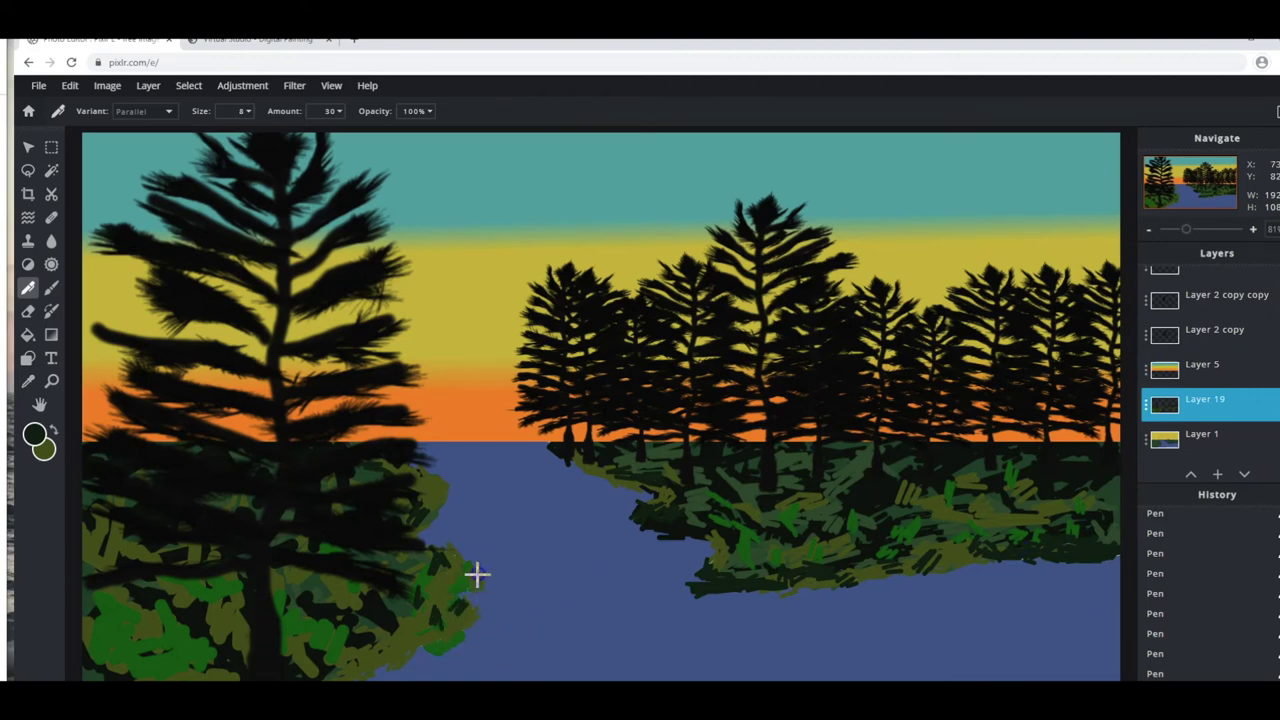
pyautogui.moveTo(453, 565)
pyautogui.mouseDown()
pyautogui.moveTo(454, 631)
pyautogui.moveTo(474, 603)
pyautogui.moveTo(429, 650)
pyautogui.mouseUp()
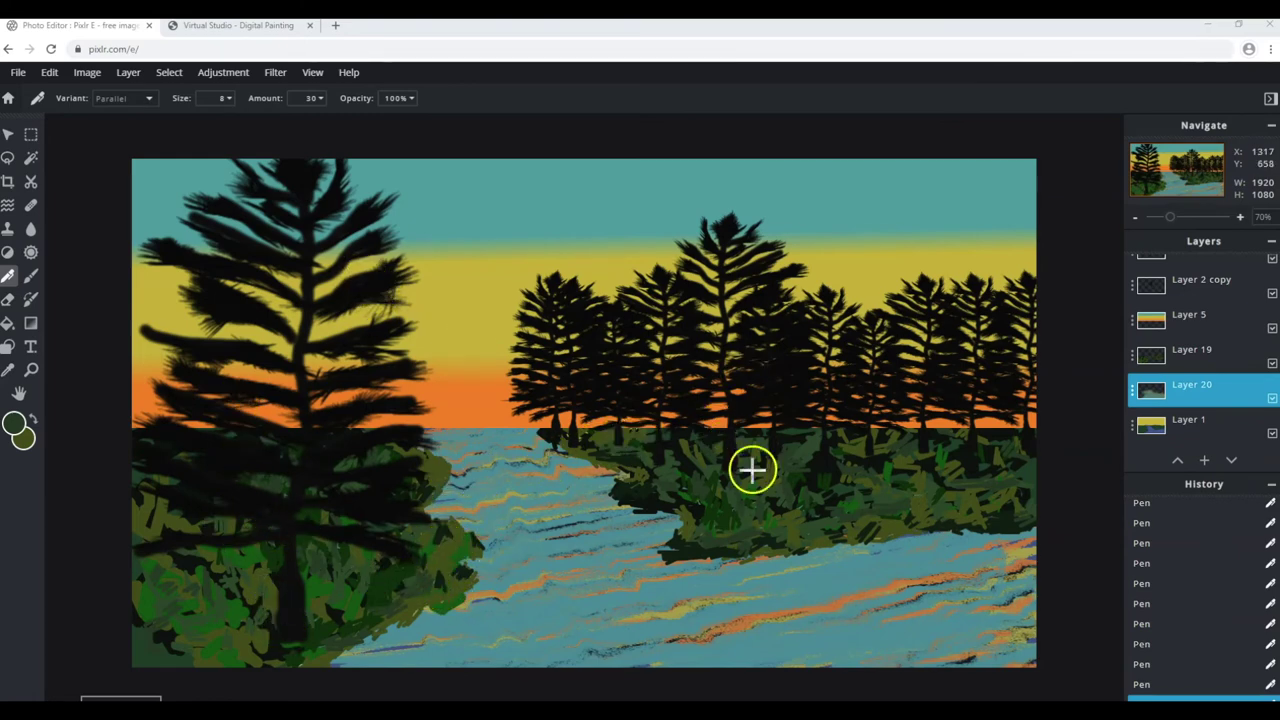
# Hide Layer 20 with its streaky water strokes.
pyautogui.click(1133, 392)
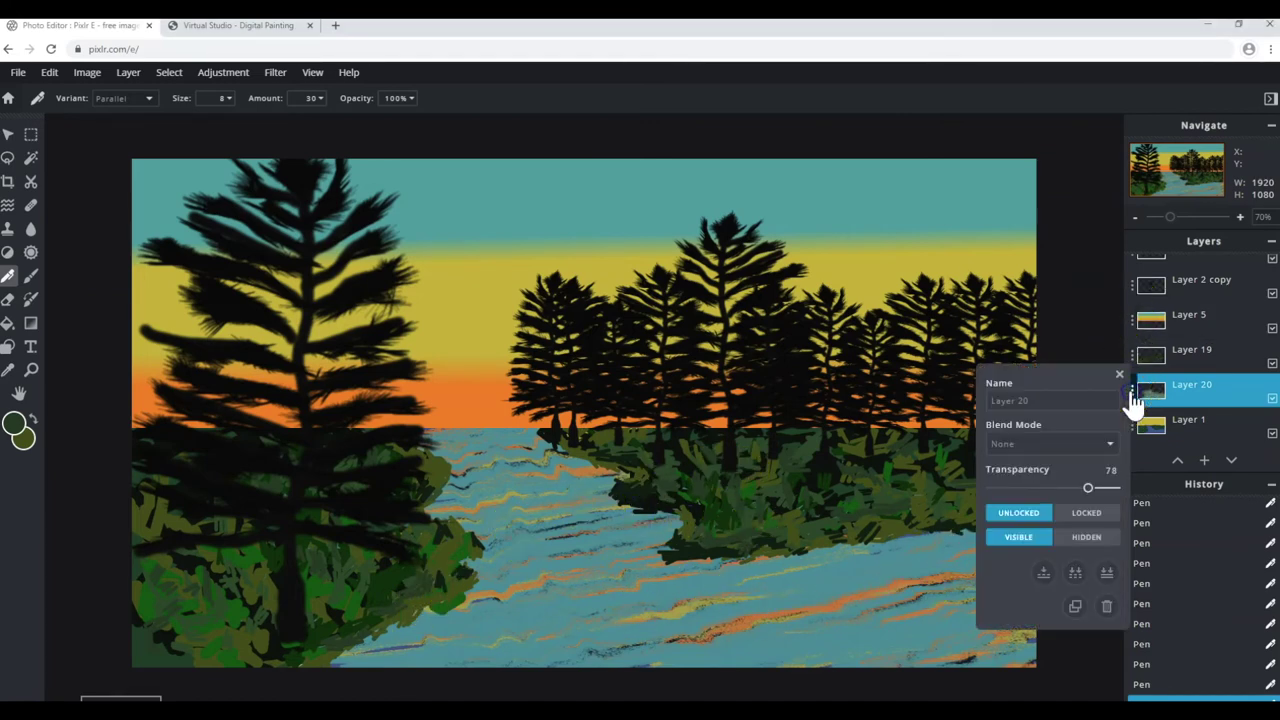
pyautogui.click(1075, 540)
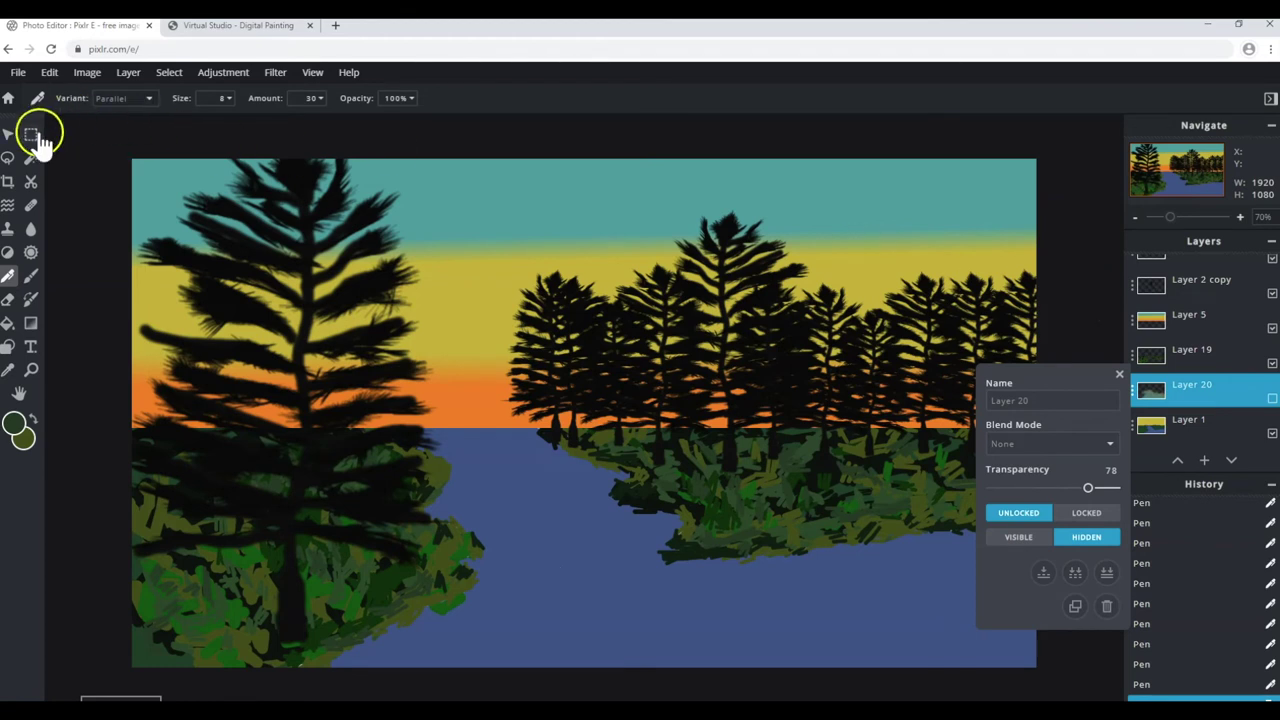
pyautogui.click(8, 134)
pyautogui.click(1108, 275)
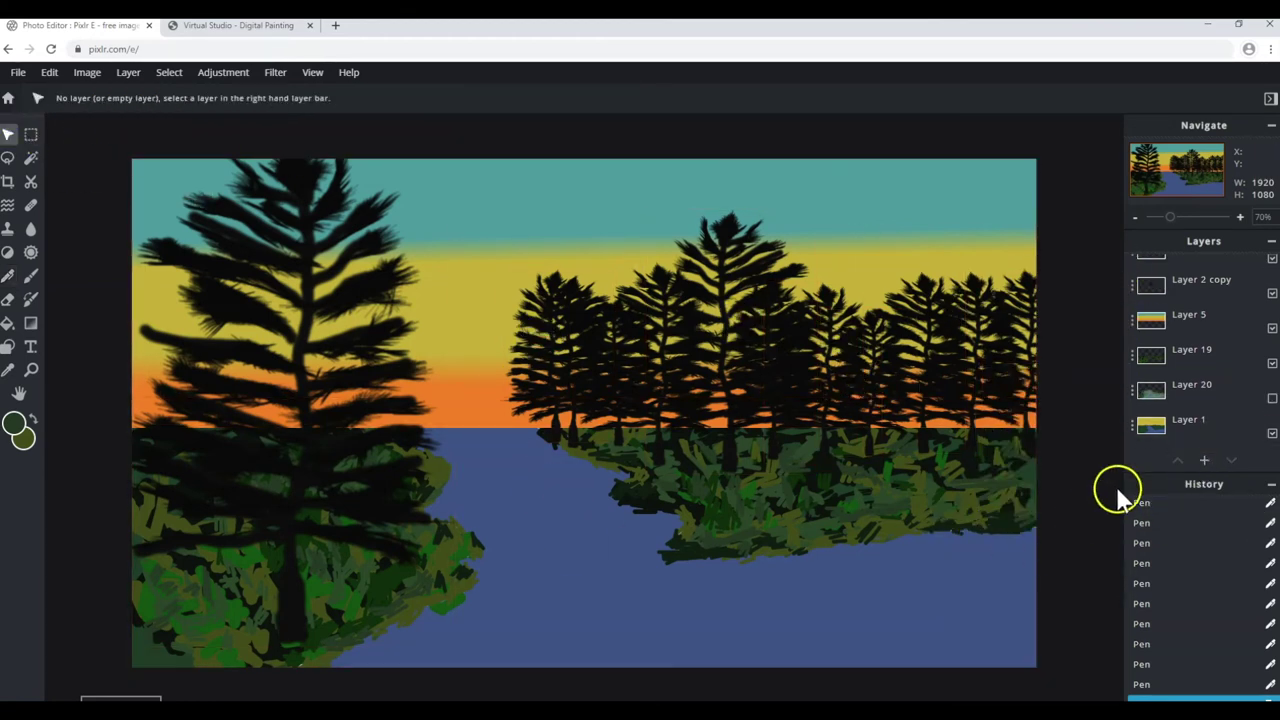
# Add an empty Layer 21 and move it just above Layer 1.
pyautogui.click(1204, 462)
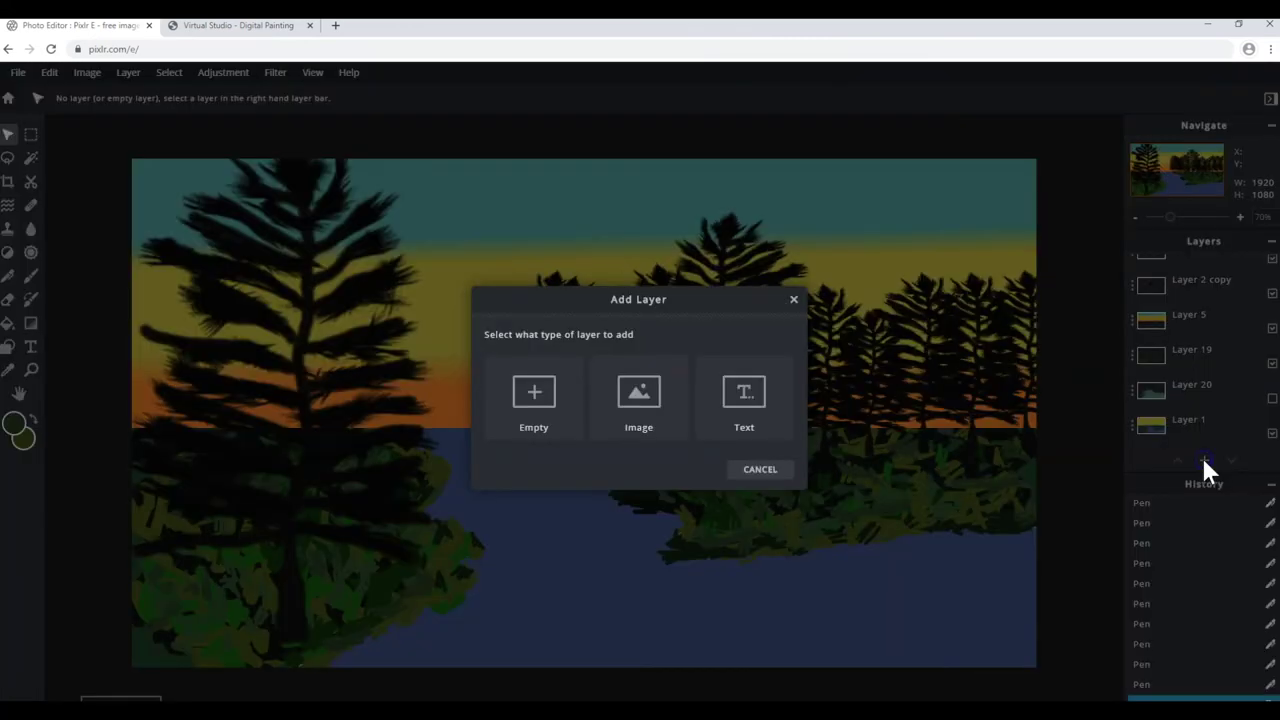
pyautogui.click(540, 396)
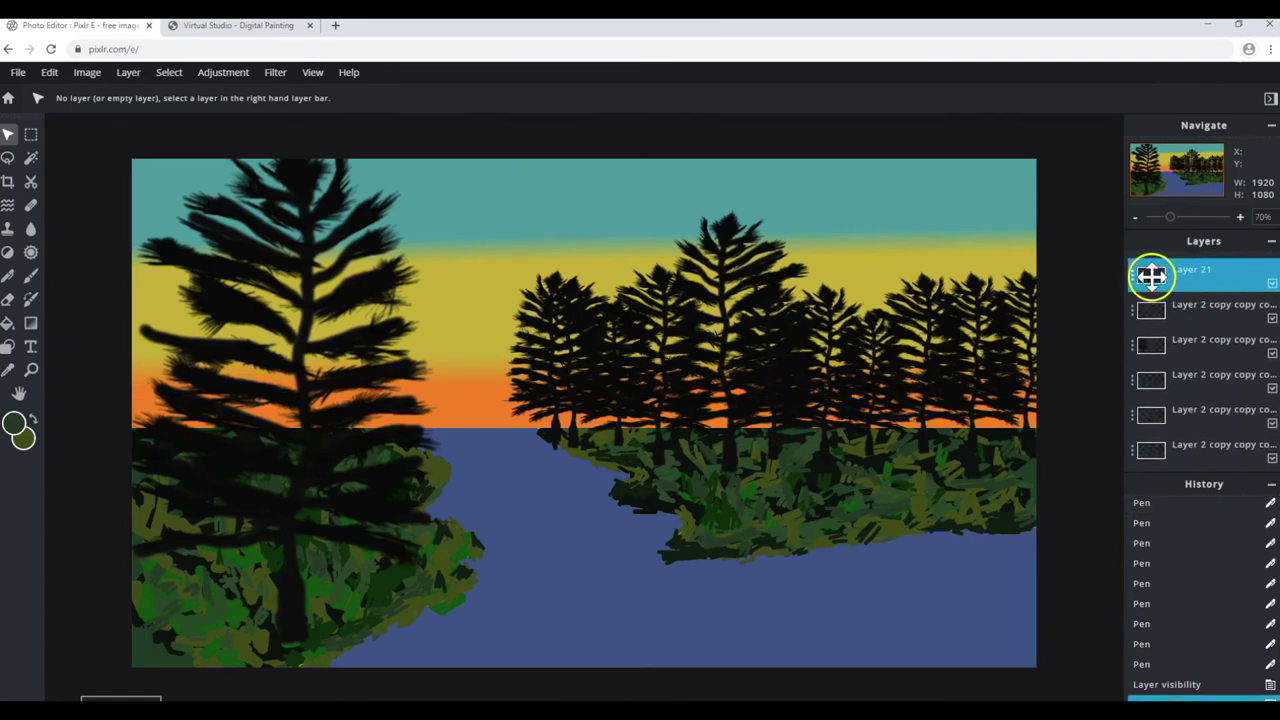
pyautogui.moveTo(1154, 276); pyautogui.dragTo(1156, 492)
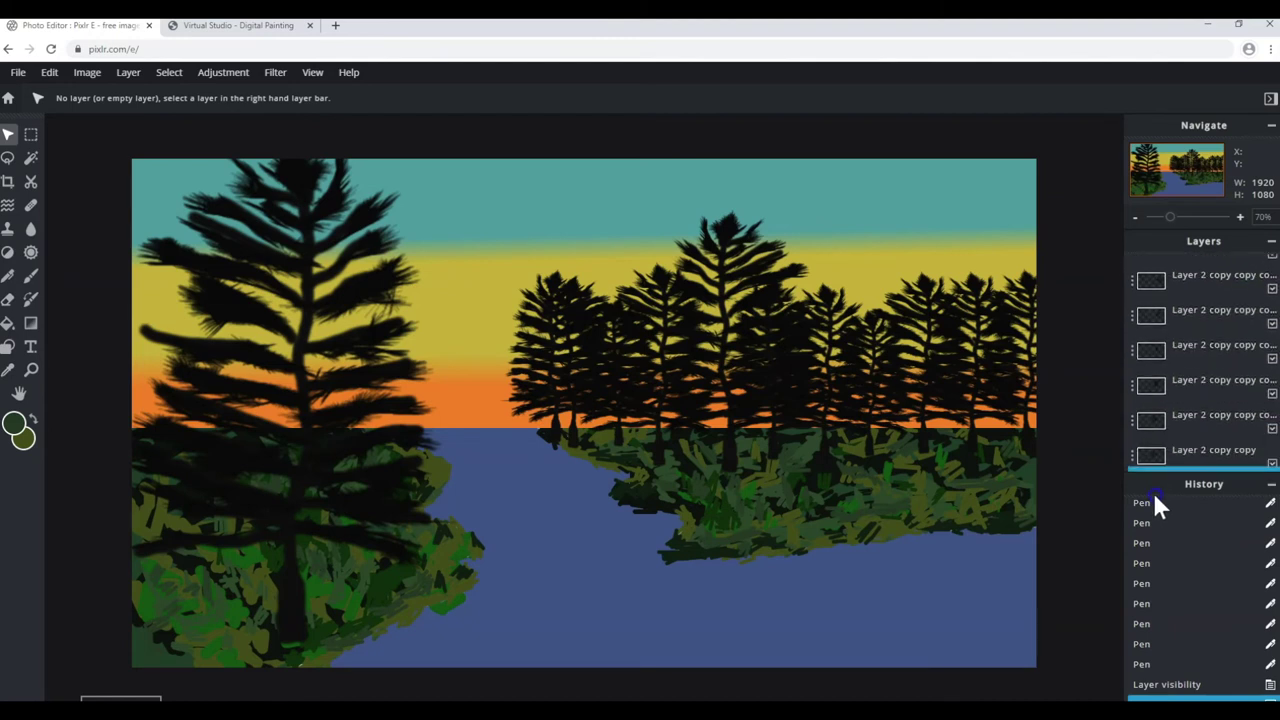
pyautogui.moveTo(1156, 492)
pyautogui.mouseDown()
pyautogui.moveTo(1148, 480)
pyautogui.moveTo(1171, 427)
pyautogui.mouseUp()
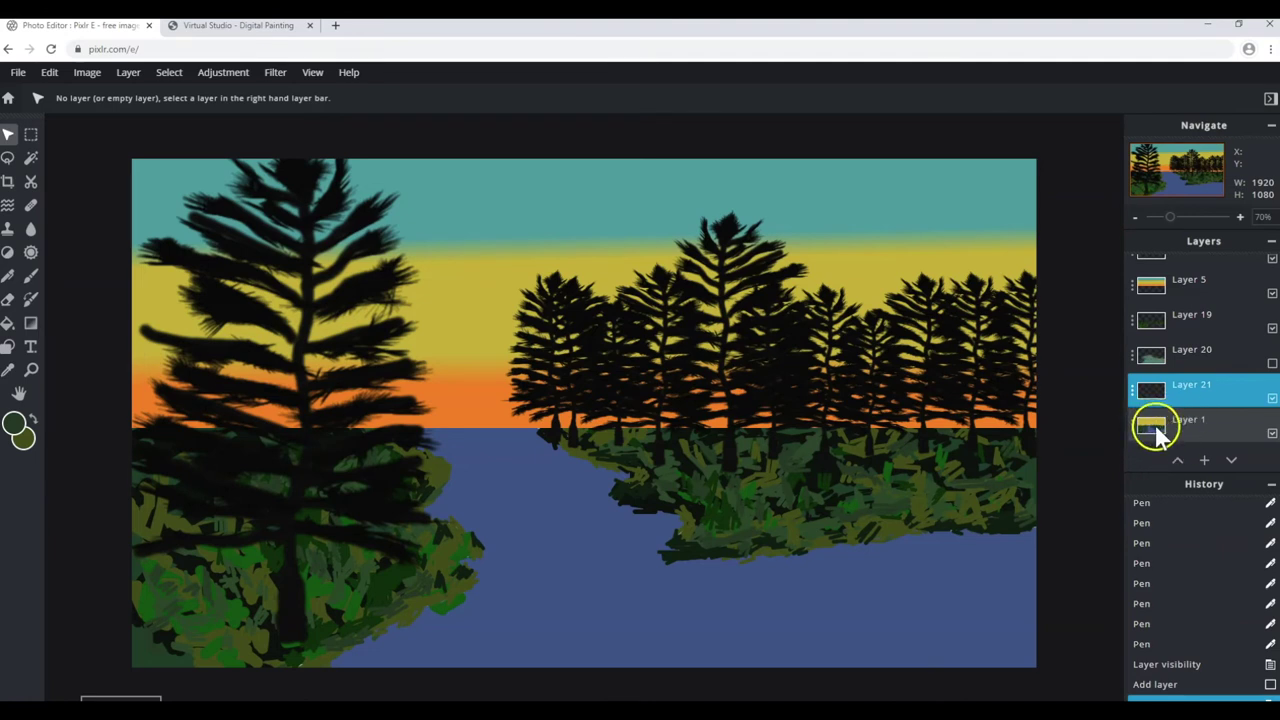
# Set the pen style to the Crayon variant.
pyautogui.click(14, 280)
pyautogui.click(138, 110)
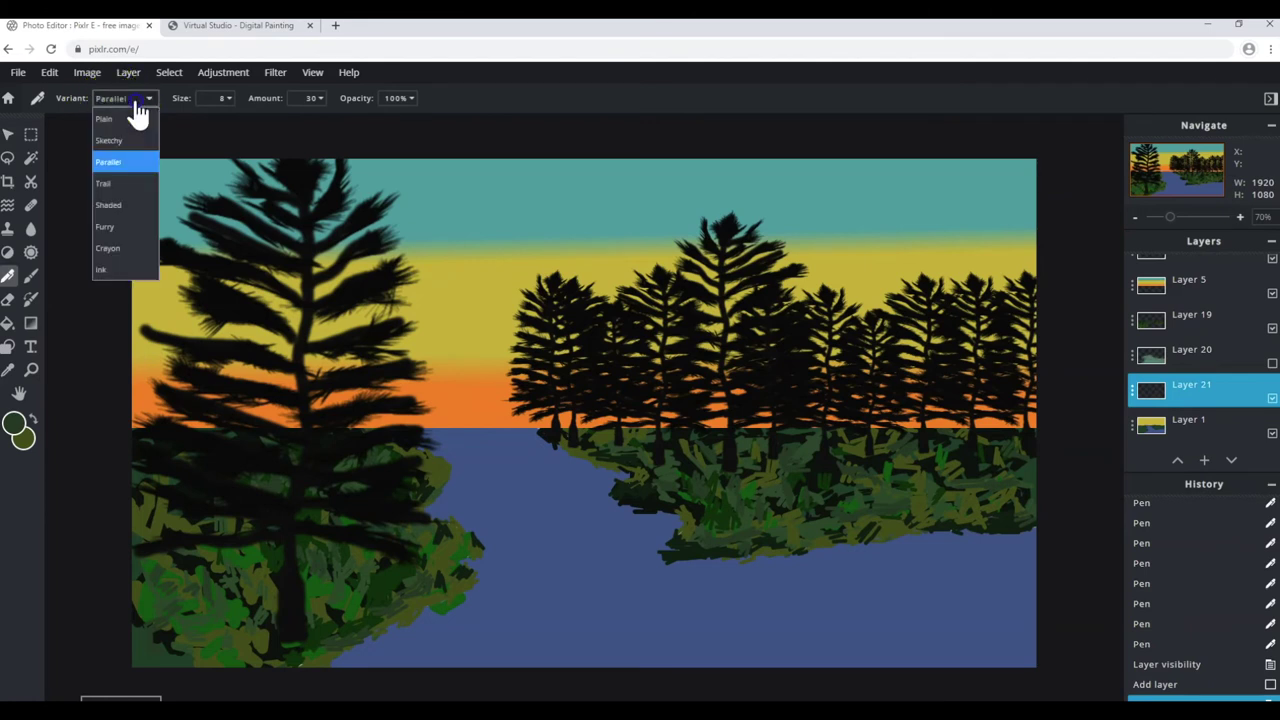
pyautogui.click(121, 164)
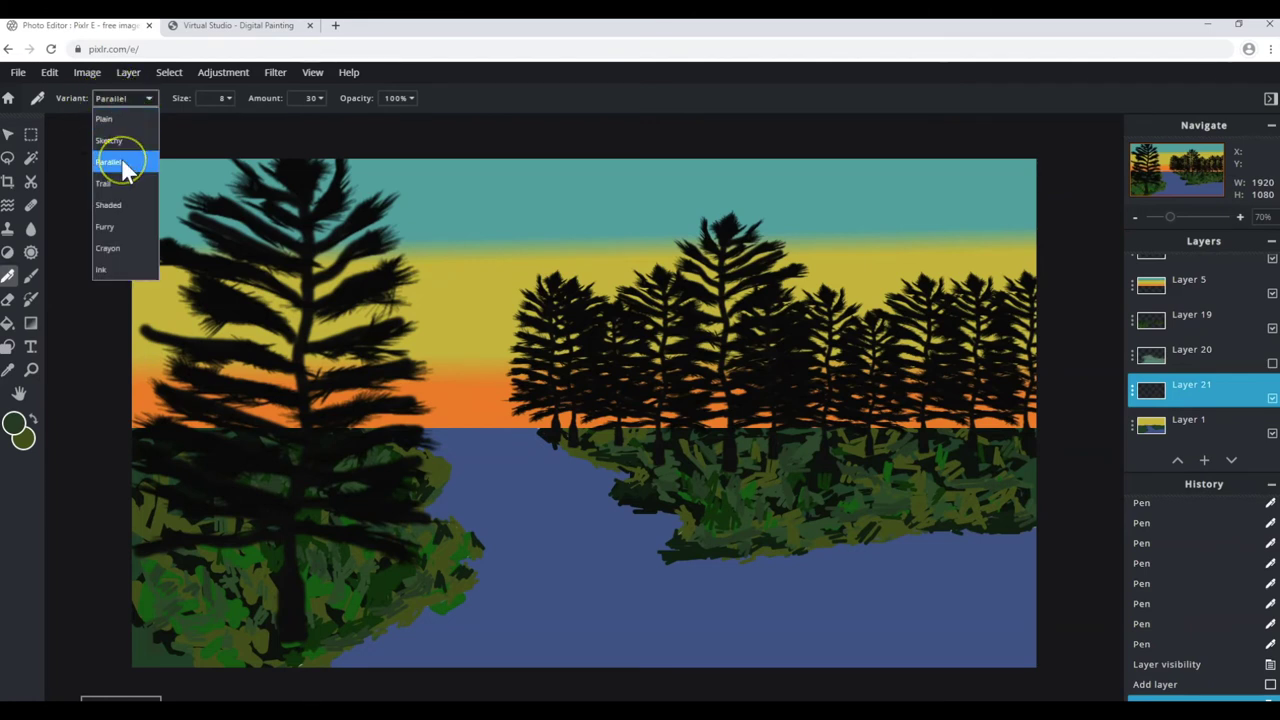
pyautogui.click(104, 248)
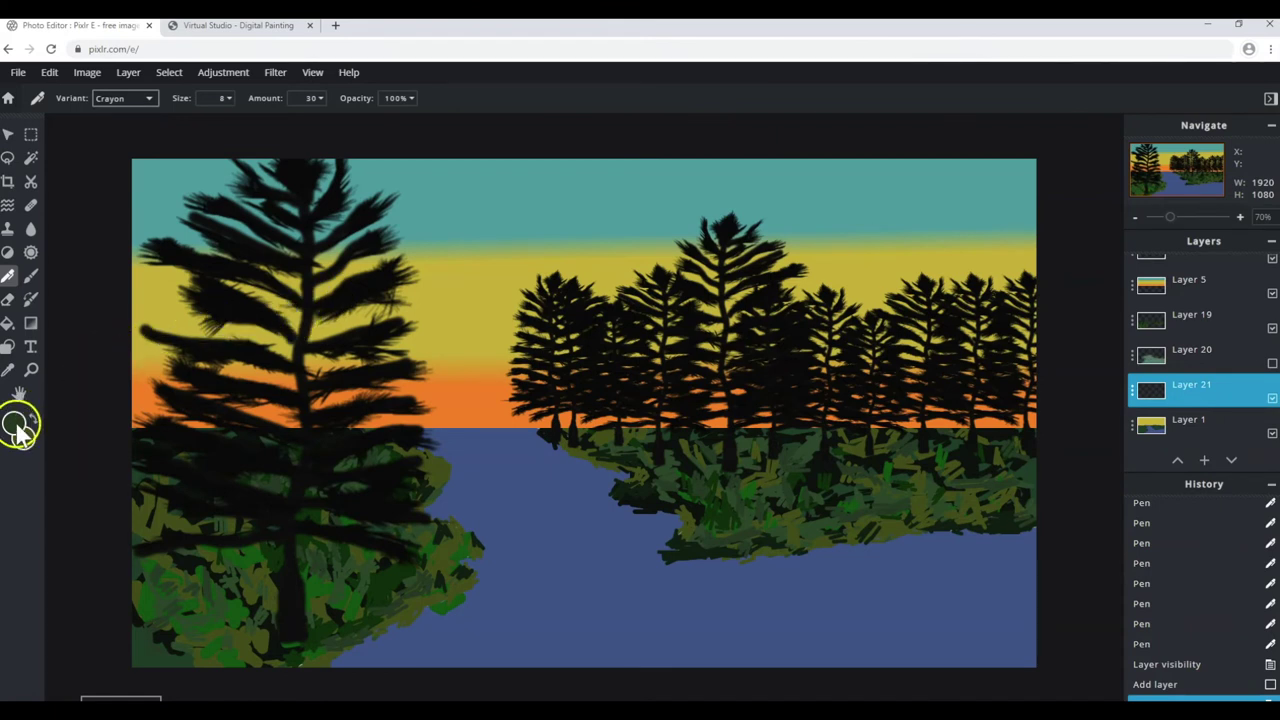
# Sample the teal sky colour and return to the crayon pen.
pyautogui.click(9, 370)
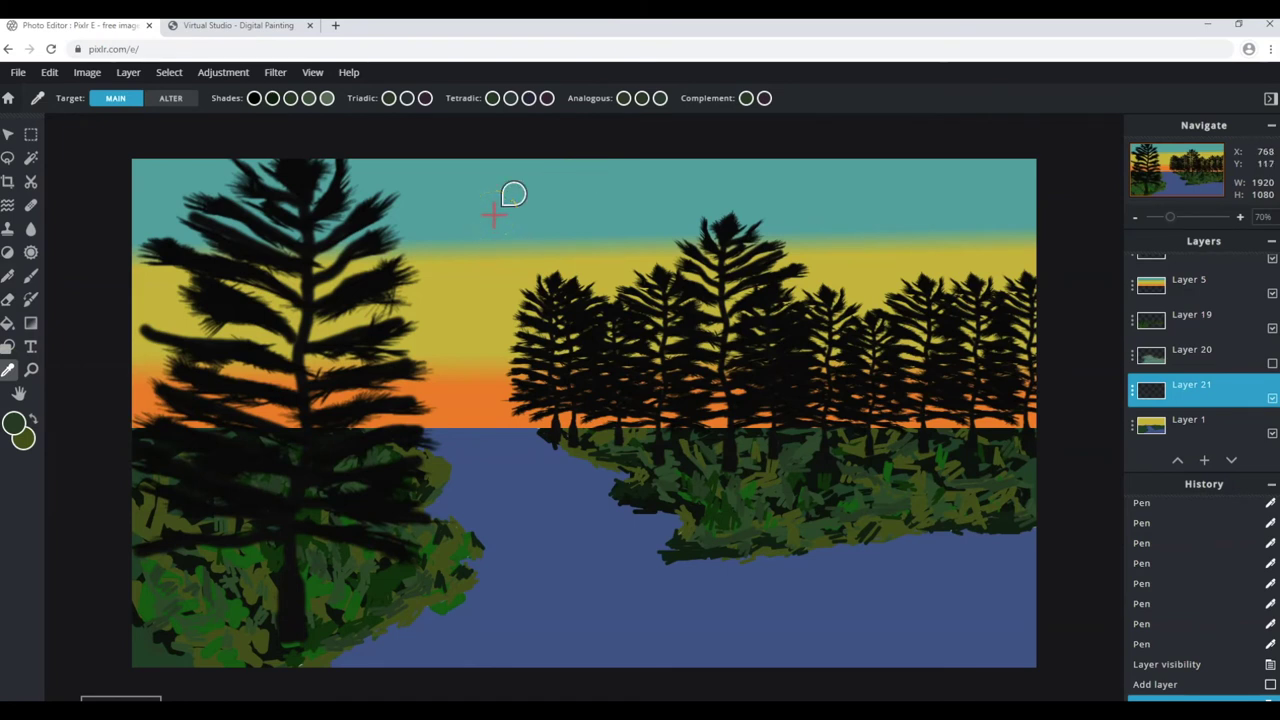
pyautogui.click(495, 208)
pyautogui.moveTo(501, 205); pyautogui.dragTo(461, 244)
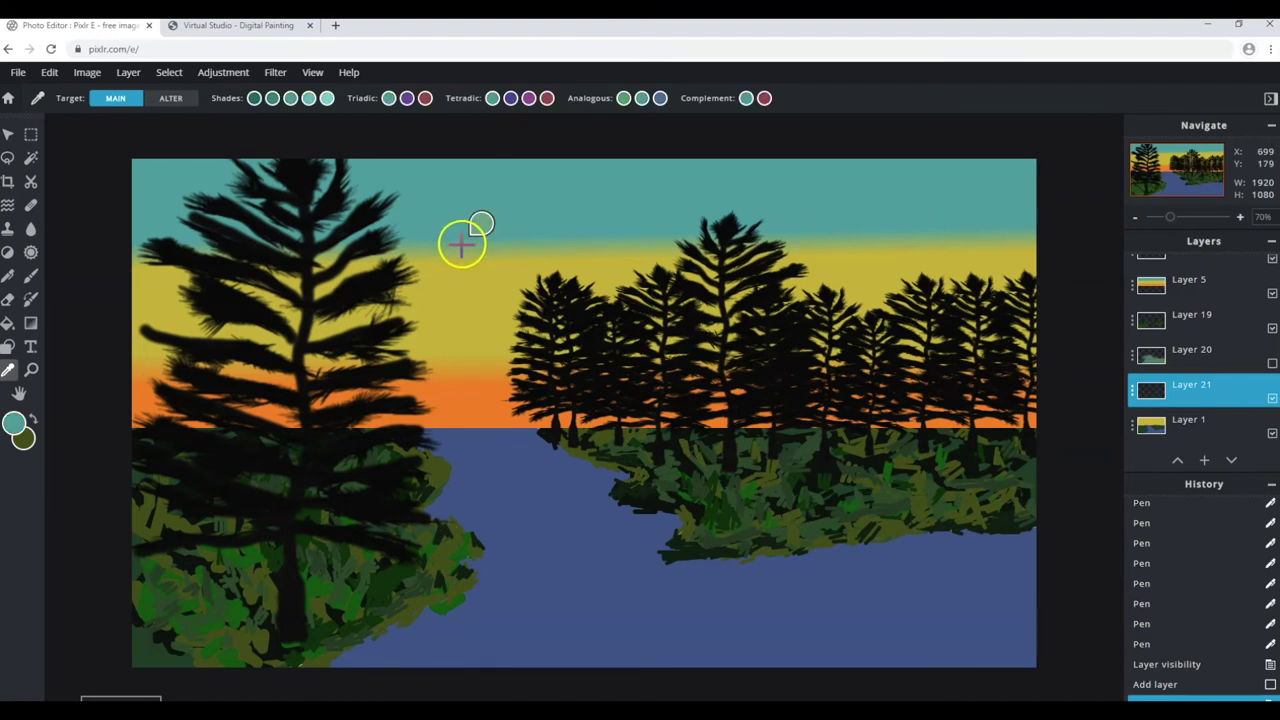
pyautogui.click(9, 276)
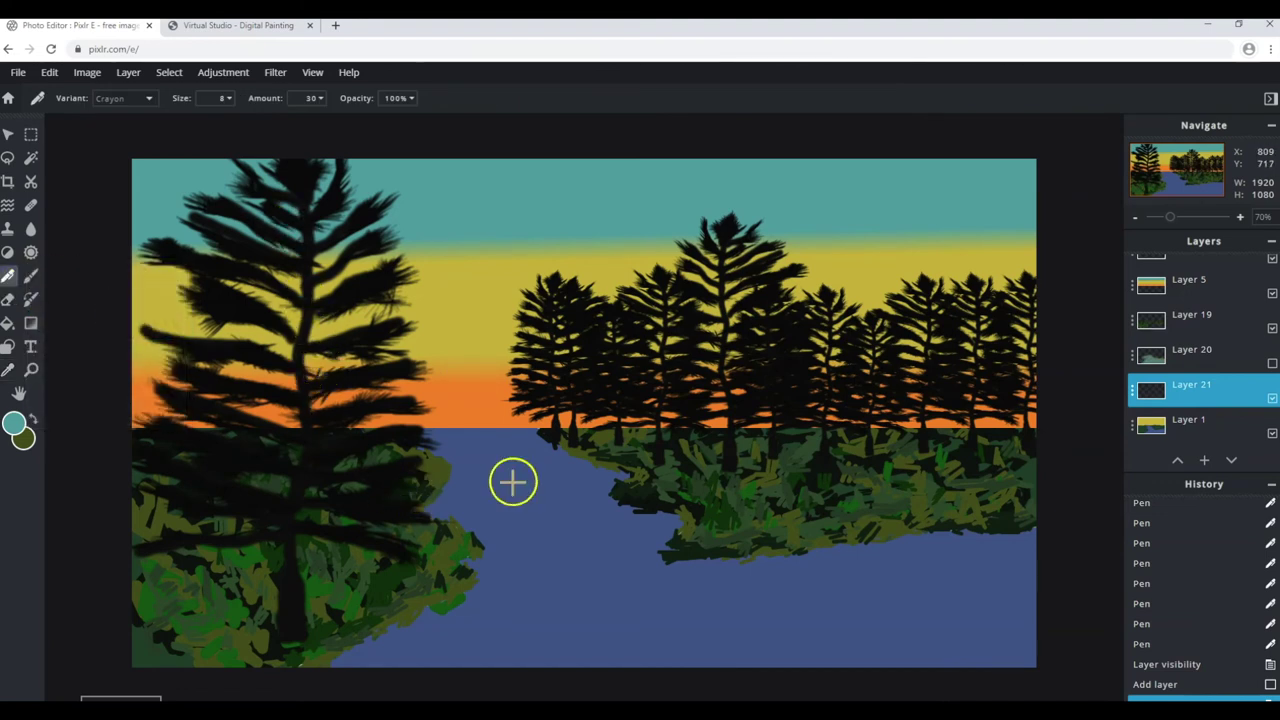
# Paint diagonal teal crayon strokes across the upper, lower and lower-right water.
pyautogui.moveTo(437, 497)
pyautogui.mouseDown()
pyautogui.moveTo(552, 487)
pyautogui.moveTo(600, 509)
pyautogui.moveTo(511, 531)
pyautogui.moveTo(506, 477)
pyautogui.moveTo(306, 457)
pyautogui.moveTo(400, 449)
pyautogui.moveTo(463, 423)
pyautogui.moveTo(361, 436)
pyautogui.moveTo(346, 603)
pyautogui.moveTo(514, 634)
pyautogui.moveTo(1106, 634)
pyautogui.moveTo(477, 671)
pyautogui.moveTo(970, 555)
pyautogui.moveTo(891, 551)
pyautogui.moveTo(946, 537)
pyautogui.moveTo(1000, 583)
pyautogui.moveTo(410, 646)
pyautogui.mouseUp()
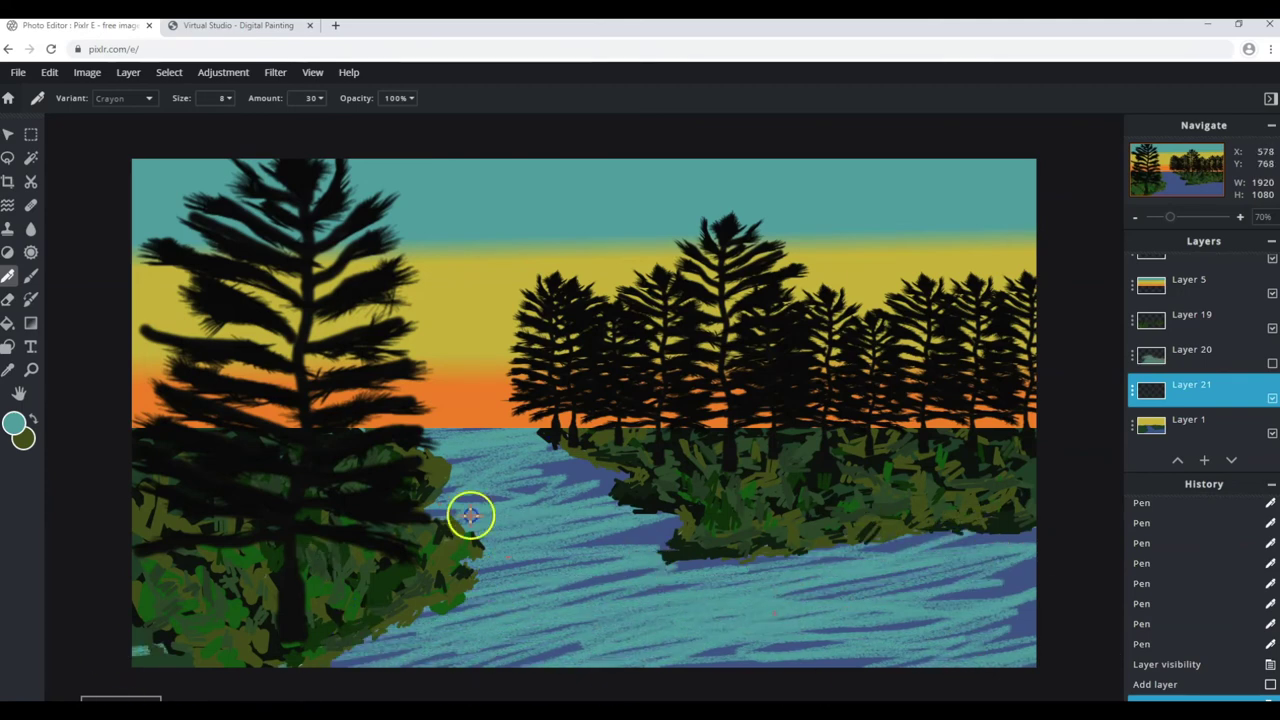
pyautogui.moveTo(460, 495)
pyautogui.mouseDown()
pyautogui.moveTo(552, 486)
pyautogui.moveTo(714, 423)
pyautogui.moveTo(645, 432)
pyautogui.mouseUp()
pyautogui.moveTo(525, 422)
pyautogui.mouseDown()
pyautogui.moveTo(220, 571)
pyautogui.moveTo(234, 614)
pyautogui.mouseUp()
pyautogui.moveTo(160, 665); pyautogui.dragTo(577, 671)
pyautogui.moveTo(813, 623)
pyautogui.mouseDown()
pyautogui.moveTo(980, 551)
pyautogui.moveTo(1046, 586)
pyautogui.moveTo(1134, 571)
pyautogui.moveTo(497, 663)
pyautogui.moveTo(1057, 574)
pyautogui.mouseUp()
pyautogui.click(1054, 649)
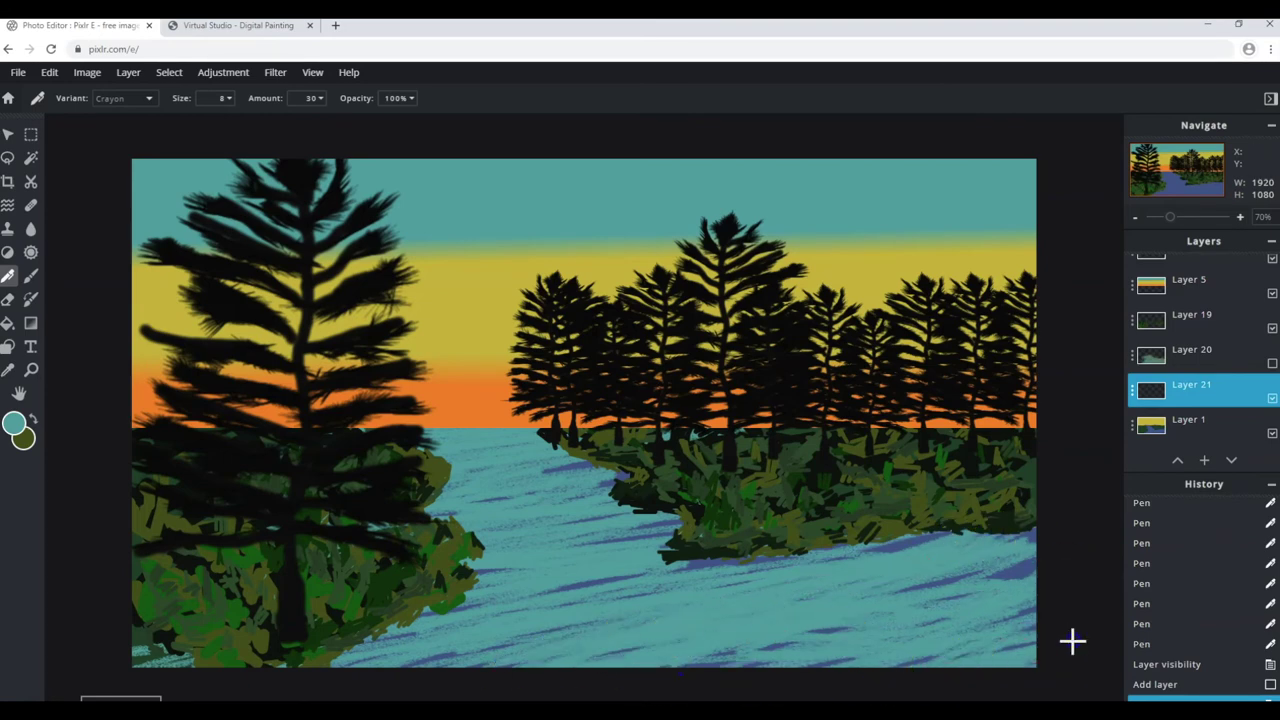
pyautogui.moveTo(912, 633); pyautogui.dragTo(834, 664)
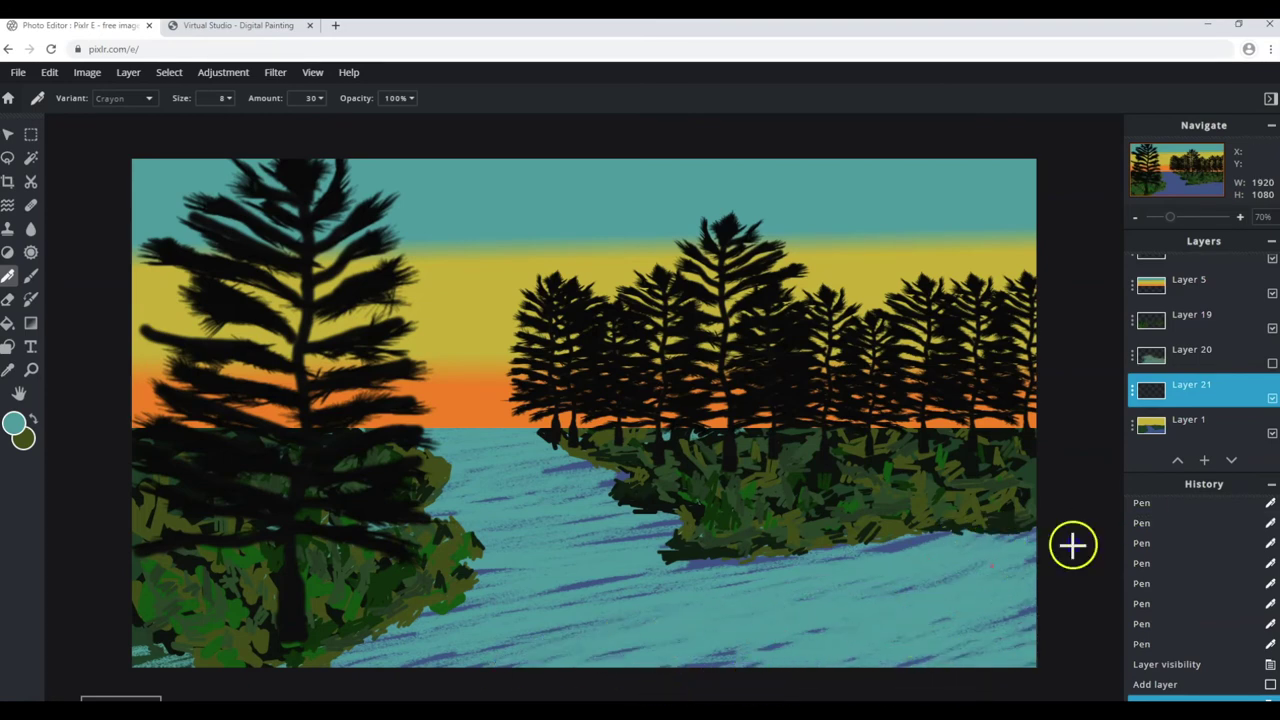
# Add more teal crayon strokes across the middle and bottom of the water.
pyautogui.moveTo(927, 521); pyautogui.dragTo(580, 609)
pyautogui.moveTo(349, 574); pyautogui.dragTo(600, 525)
pyautogui.moveTo(705, 528); pyautogui.dragTo(431, 521)
pyautogui.moveTo(671, 438); pyautogui.dragTo(639, 451)
pyautogui.moveTo(644, 629); pyautogui.dragTo(494, 660)
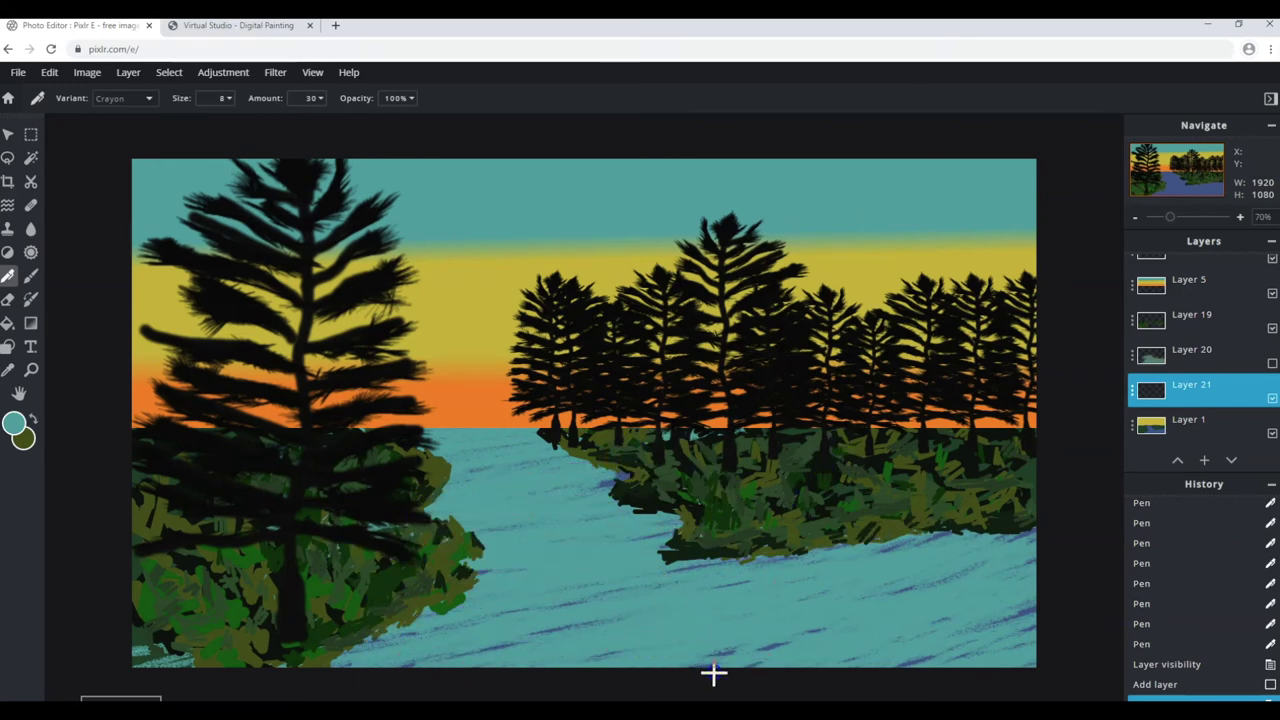
pyautogui.moveTo(925, 632); pyautogui.dragTo(1014, 606)
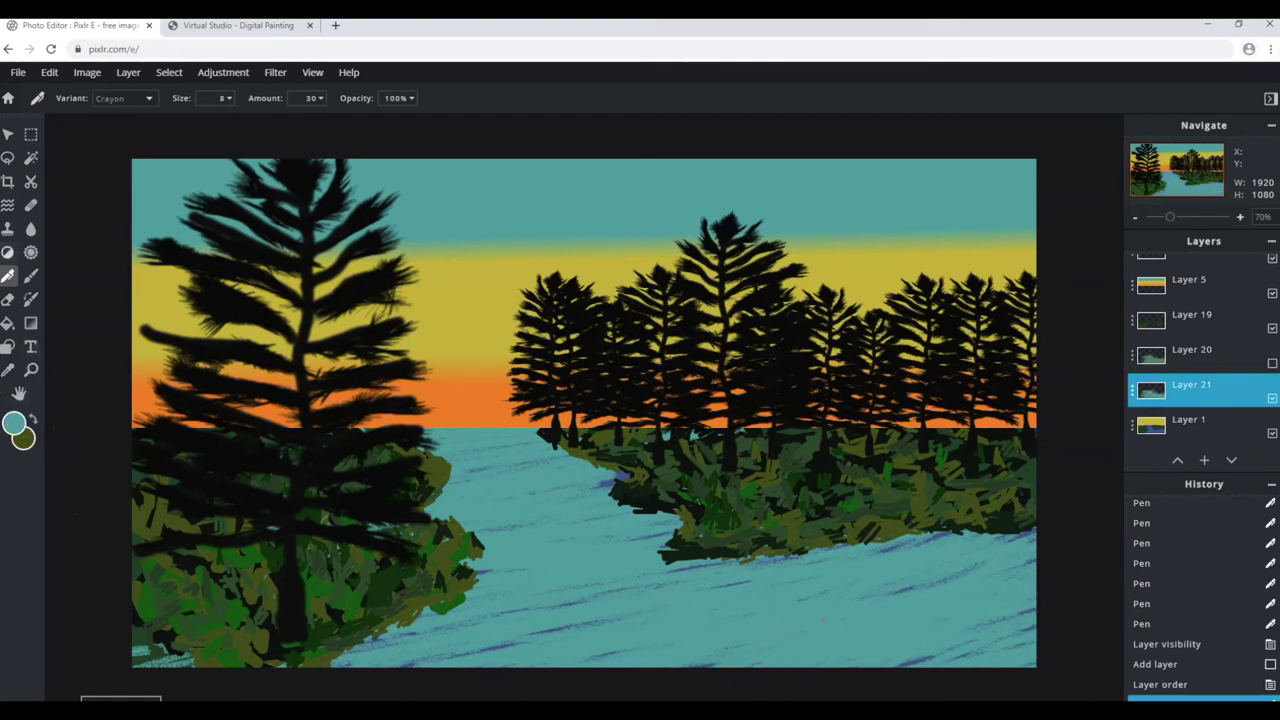
pyautogui.click(8, 369)
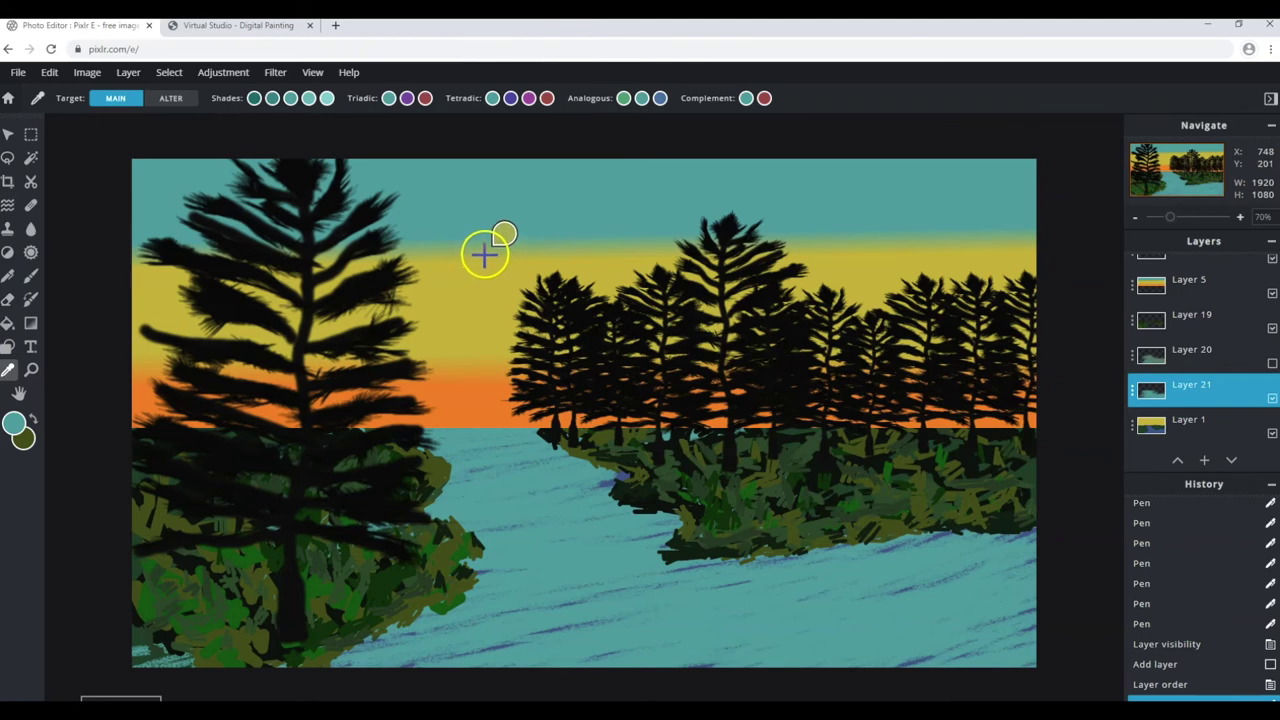
# Sample yellow-green from the sky and brush it over most of the lake.
pyautogui.click(484, 255)
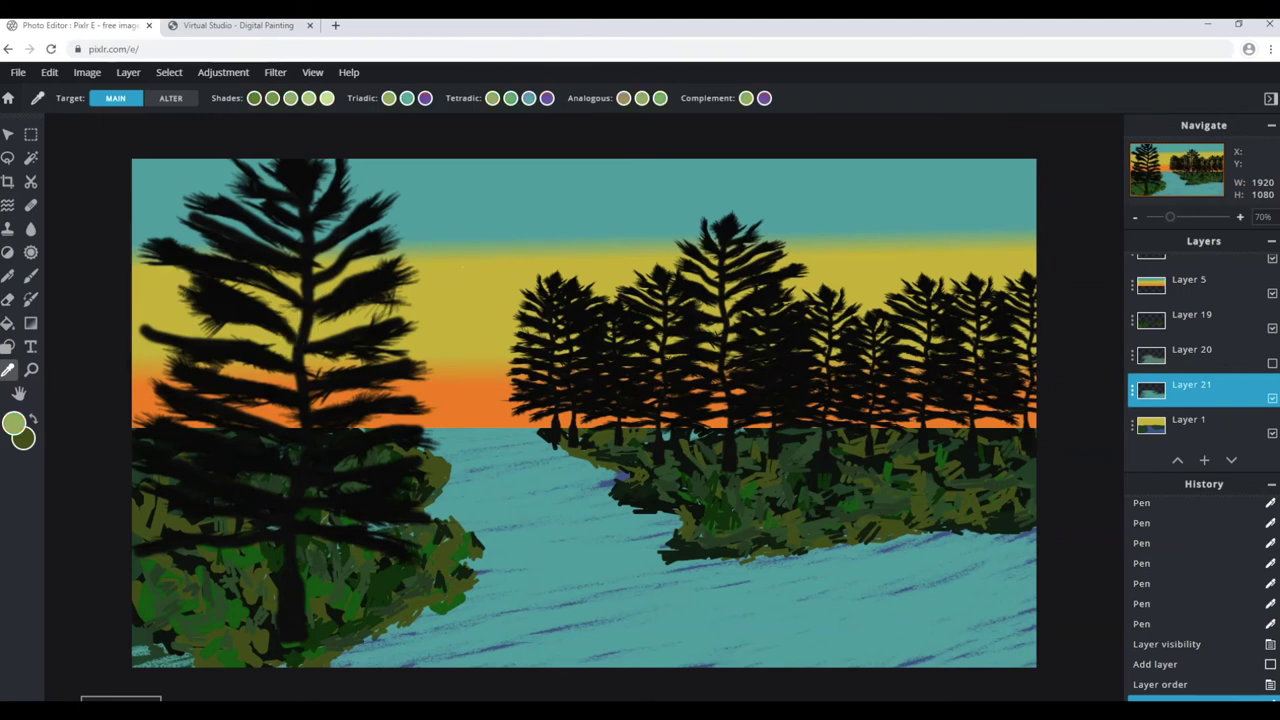
pyautogui.click(8, 275)
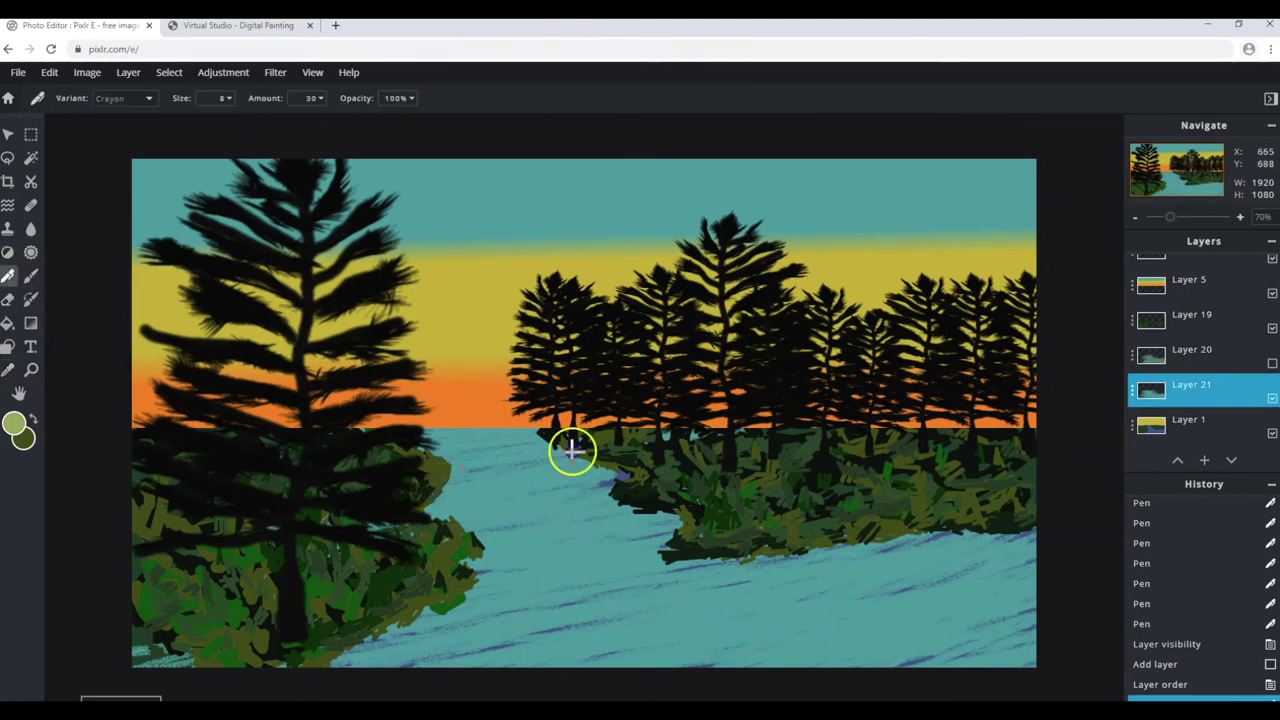
pyautogui.moveTo(572, 451); pyautogui.dragTo(604, 416)
pyautogui.moveTo(516, 468)
pyautogui.mouseDown()
pyautogui.moveTo(531, 494)
pyautogui.moveTo(320, 623)
pyautogui.moveTo(768, 615)
pyautogui.mouseUp()
pyautogui.moveTo(924, 586)
pyautogui.mouseDown()
pyautogui.moveTo(1017, 563)
pyautogui.moveTo(751, 566)
pyautogui.moveTo(731, 671)
pyautogui.moveTo(1036, 630)
pyautogui.mouseUp()
pyautogui.moveTo(1117, 616); pyautogui.dragTo(850, 655)
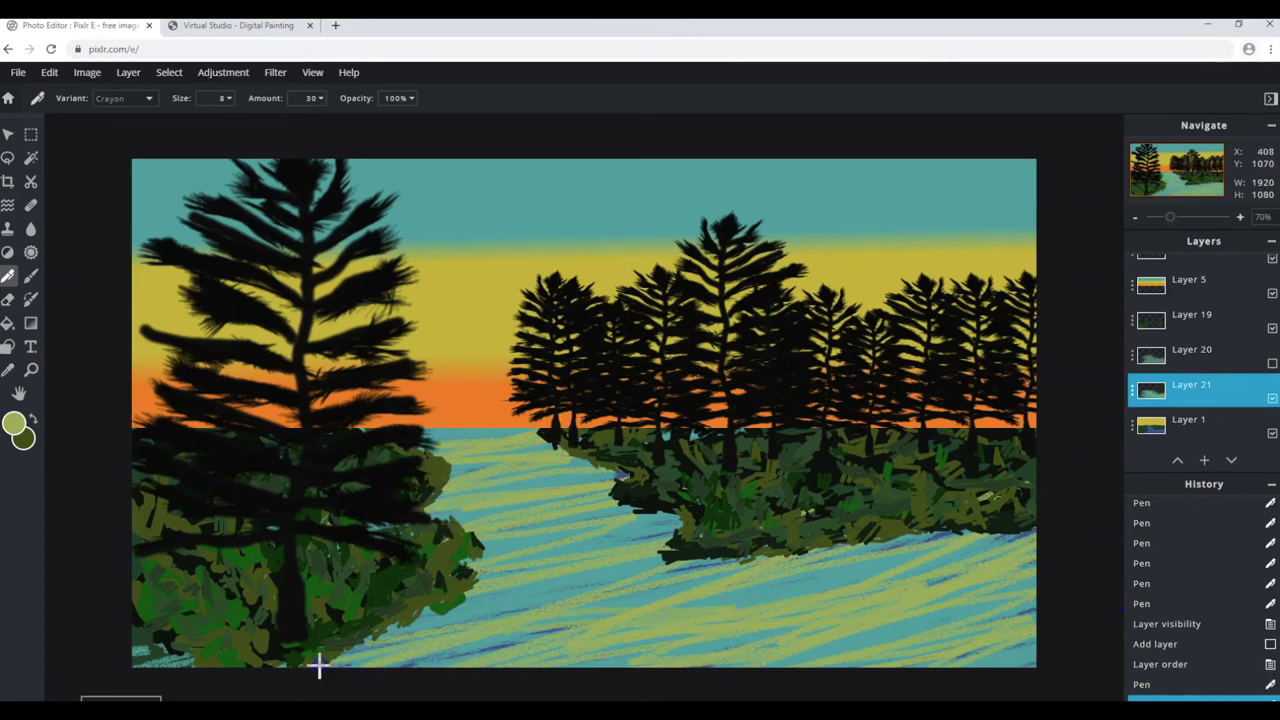
pyautogui.moveTo(645, 598)
pyautogui.mouseDown()
pyautogui.moveTo(577, 537)
pyautogui.moveTo(460, 512)
pyautogui.mouseUp()
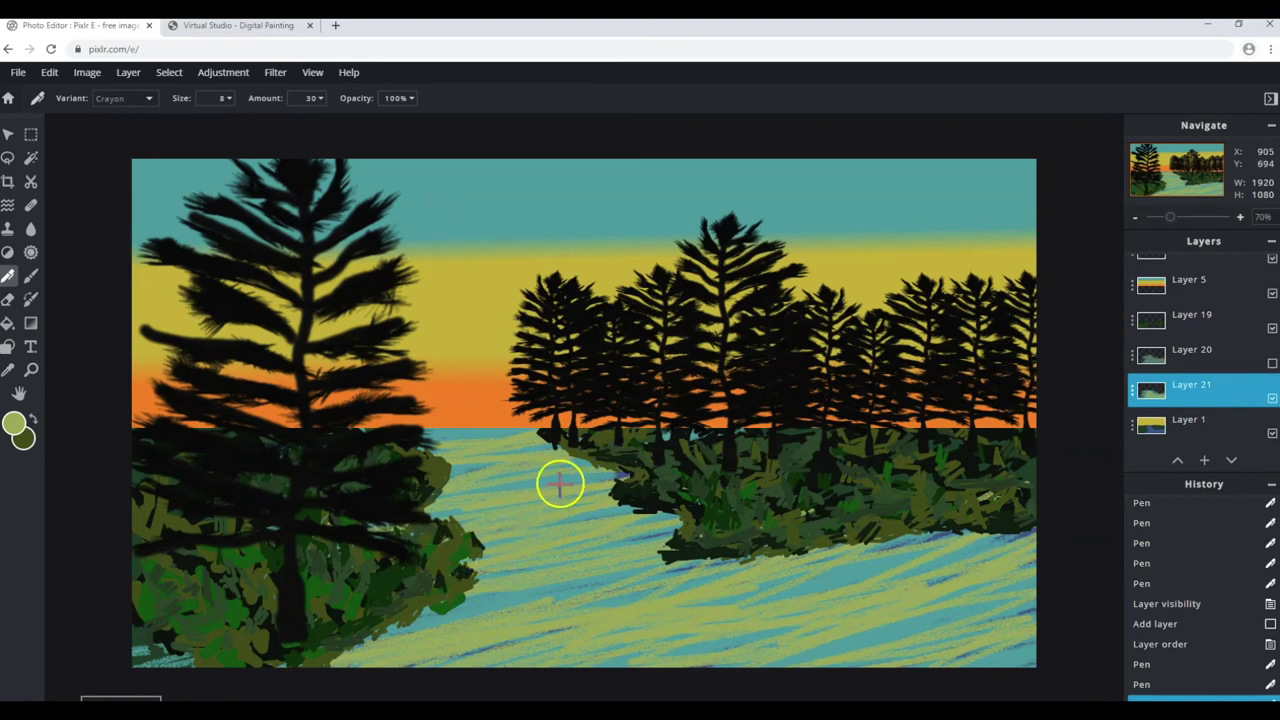
pyautogui.moveTo(497, 561)
pyautogui.mouseDown()
pyautogui.moveTo(447, 566)
pyautogui.moveTo(503, 580)
pyautogui.moveTo(303, 594)
pyautogui.moveTo(634, 563)
pyautogui.moveTo(692, 486)
pyautogui.mouseUp()
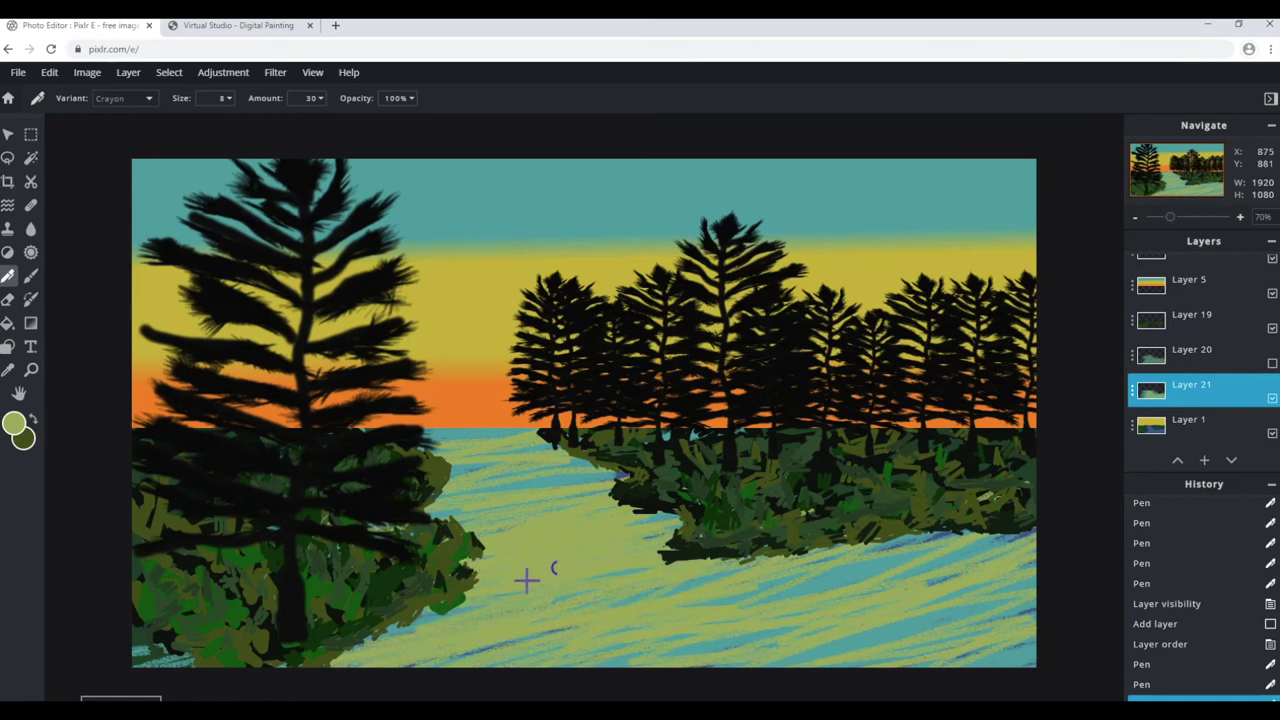
# Swap foreground and background colours, then sample the sunset's orange.
pyautogui.click(30, 410)
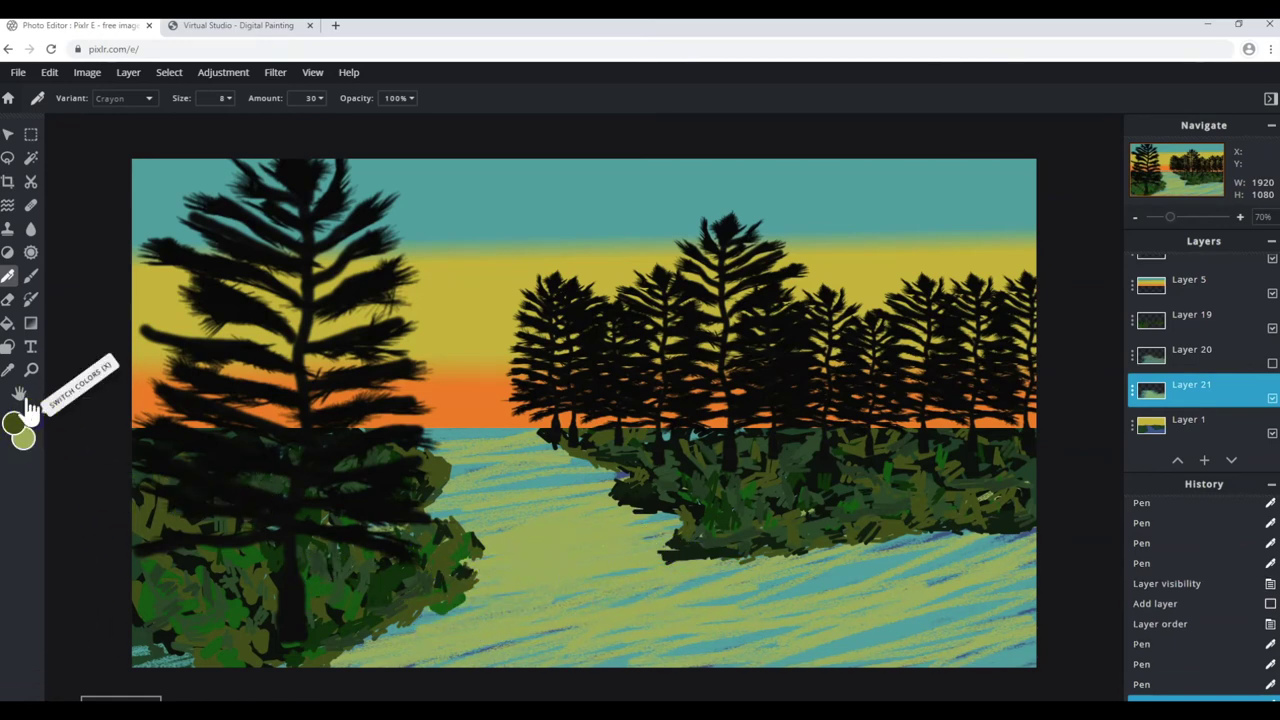
pyautogui.click(8, 369)
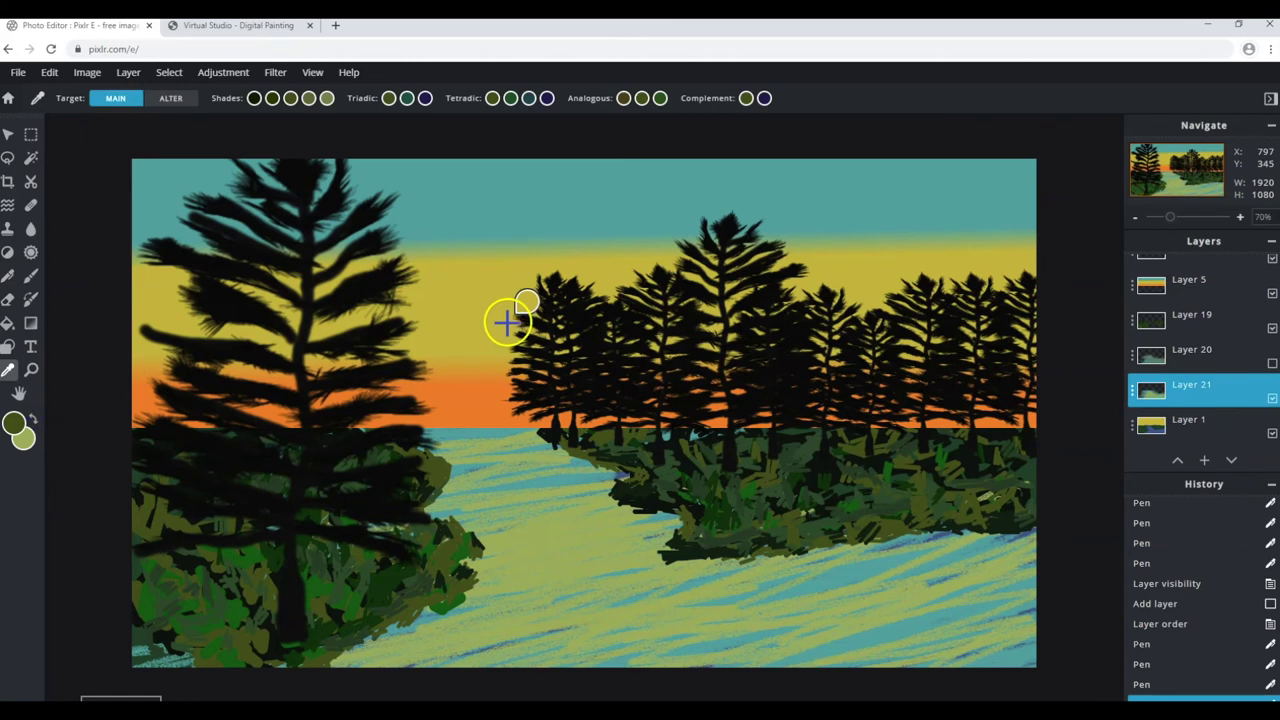
pyautogui.click(467, 390)
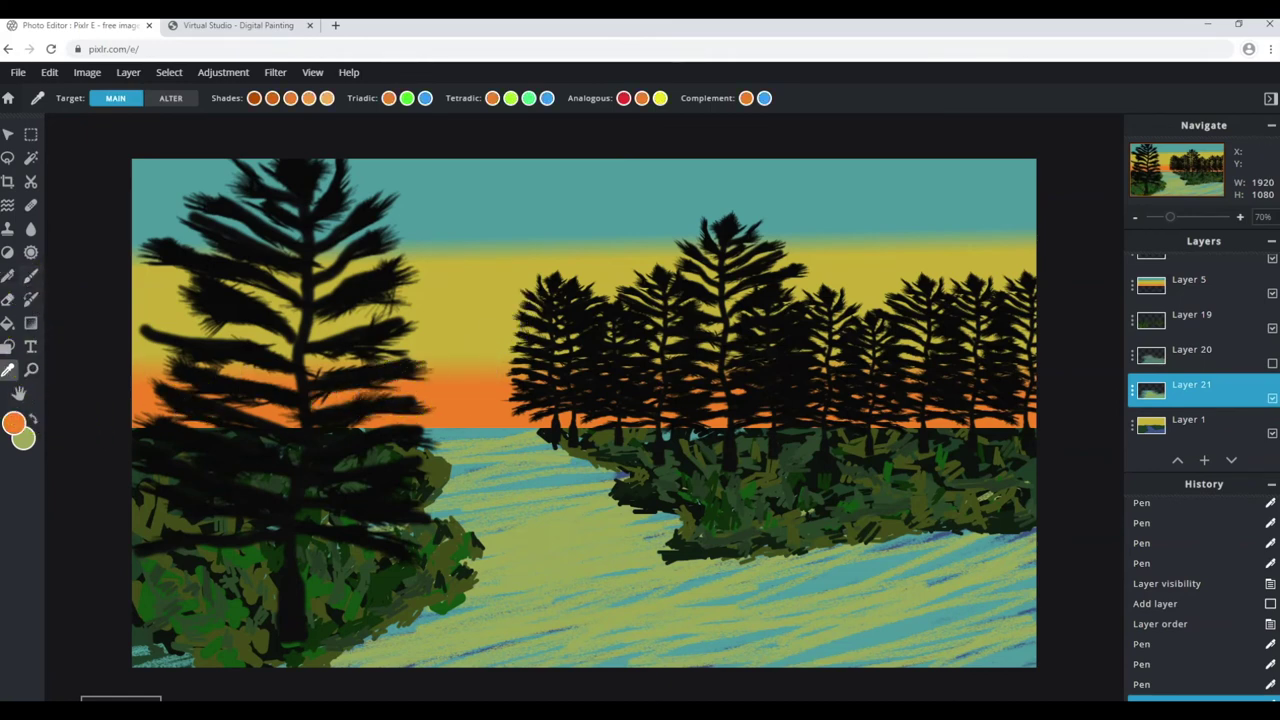
# Paint orange crayon reflections along the shoreline.
pyautogui.click(8, 276)
pyautogui.moveTo(457, 432); pyautogui.dragTo(482, 441)
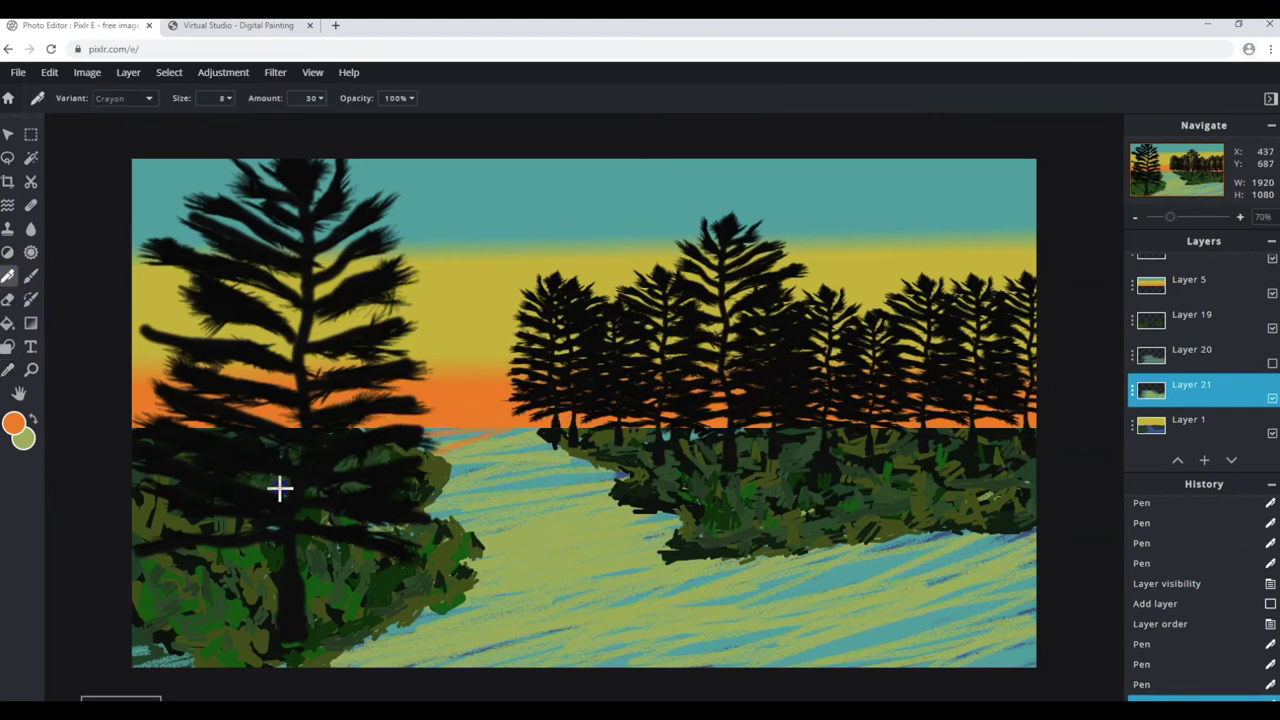
pyautogui.moveTo(369, 520); pyautogui.dragTo(617, 460)
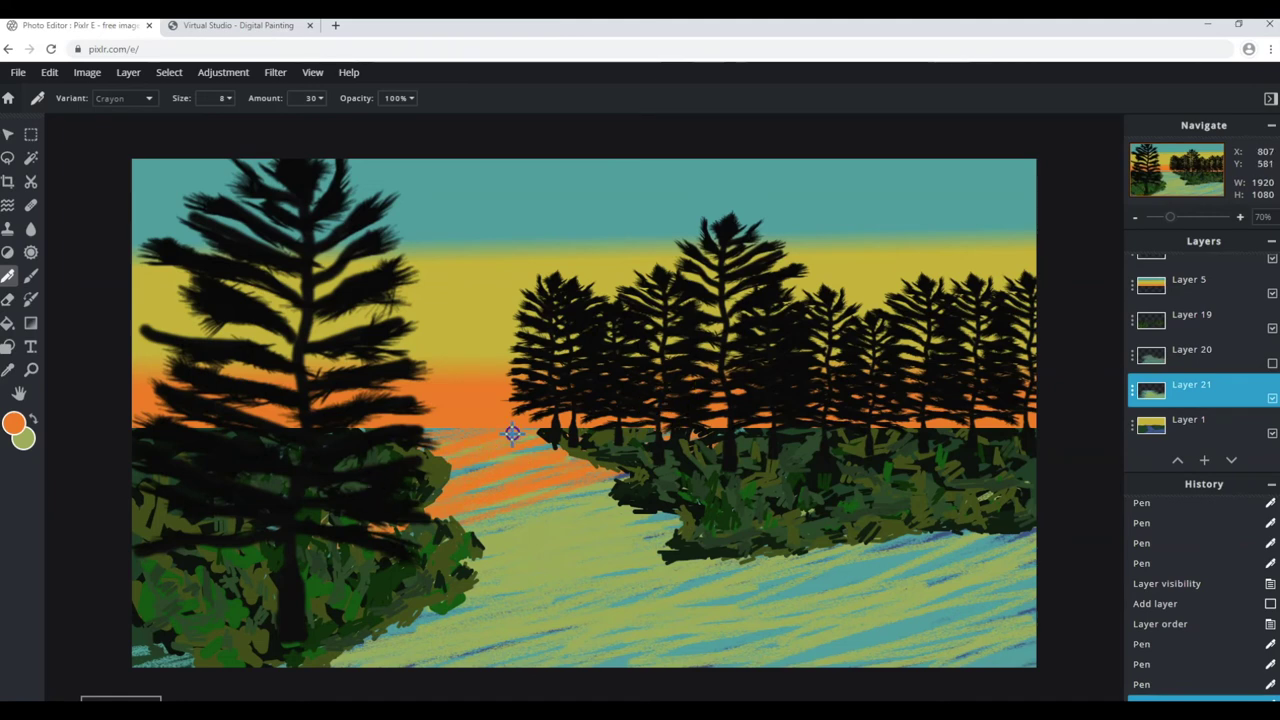
pyautogui.moveTo(297, 583)
pyautogui.mouseDown()
pyautogui.moveTo(346, 577)
pyautogui.moveTo(261, 590)
pyautogui.mouseUp()
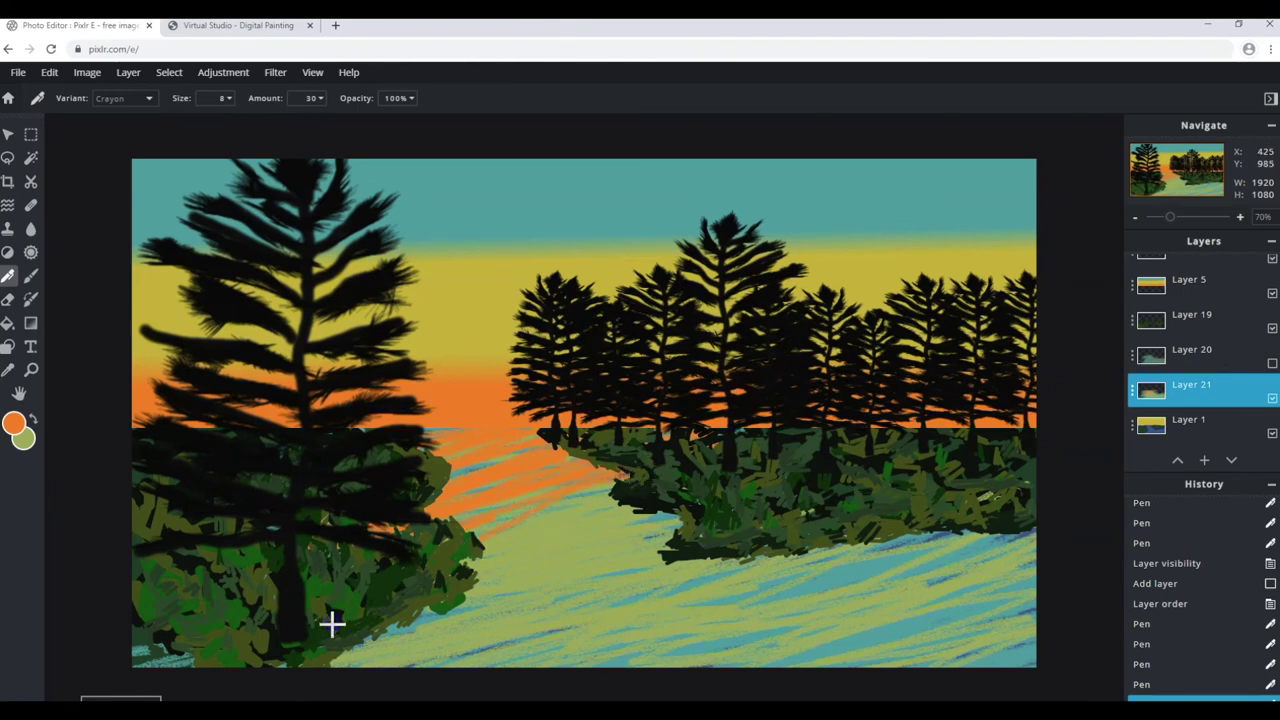
# Draw long diagonal orange streaks across the water below the treeline.
pyautogui.moveTo(622, 502); pyautogui.dragTo(350, 662)
pyautogui.moveTo(625, 503); pyautogui.dragTo(430, 665)
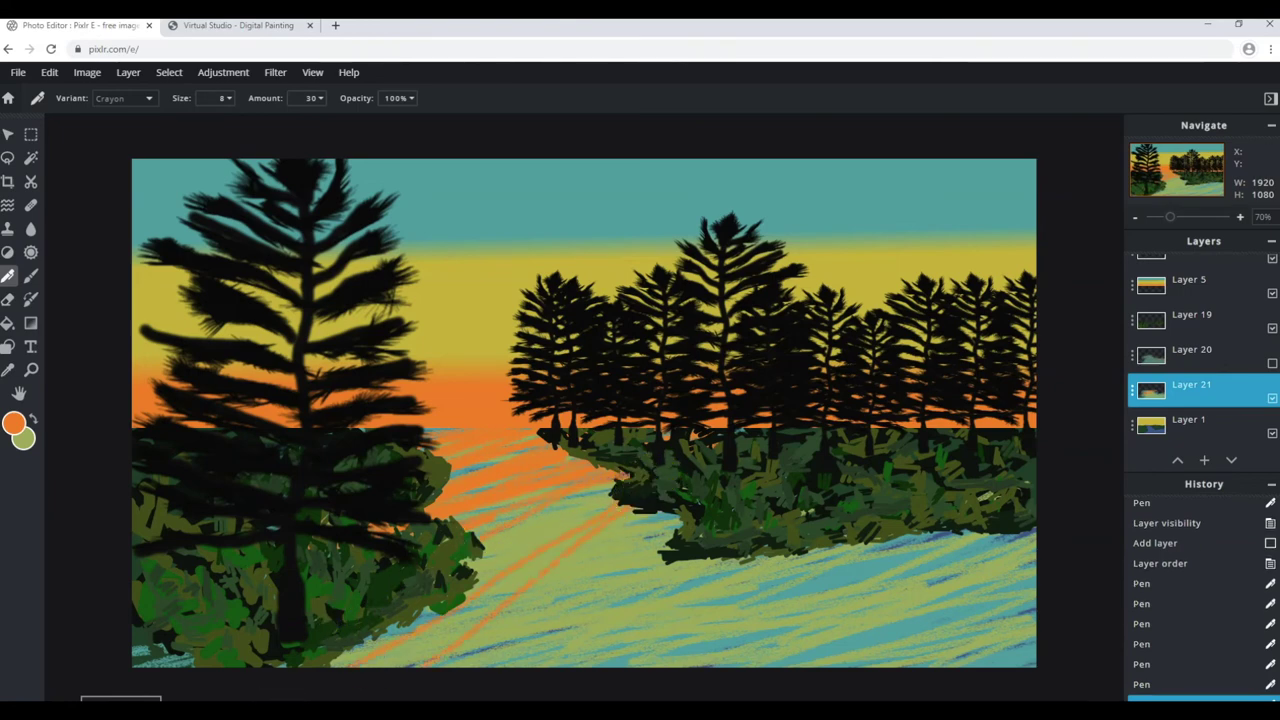
pyautogui.moveTo(774, 480); pyautogui.dragTo(477, 675)
pyautogui.moveTo(780, 556); pyautogui.dragTo(560, 664)
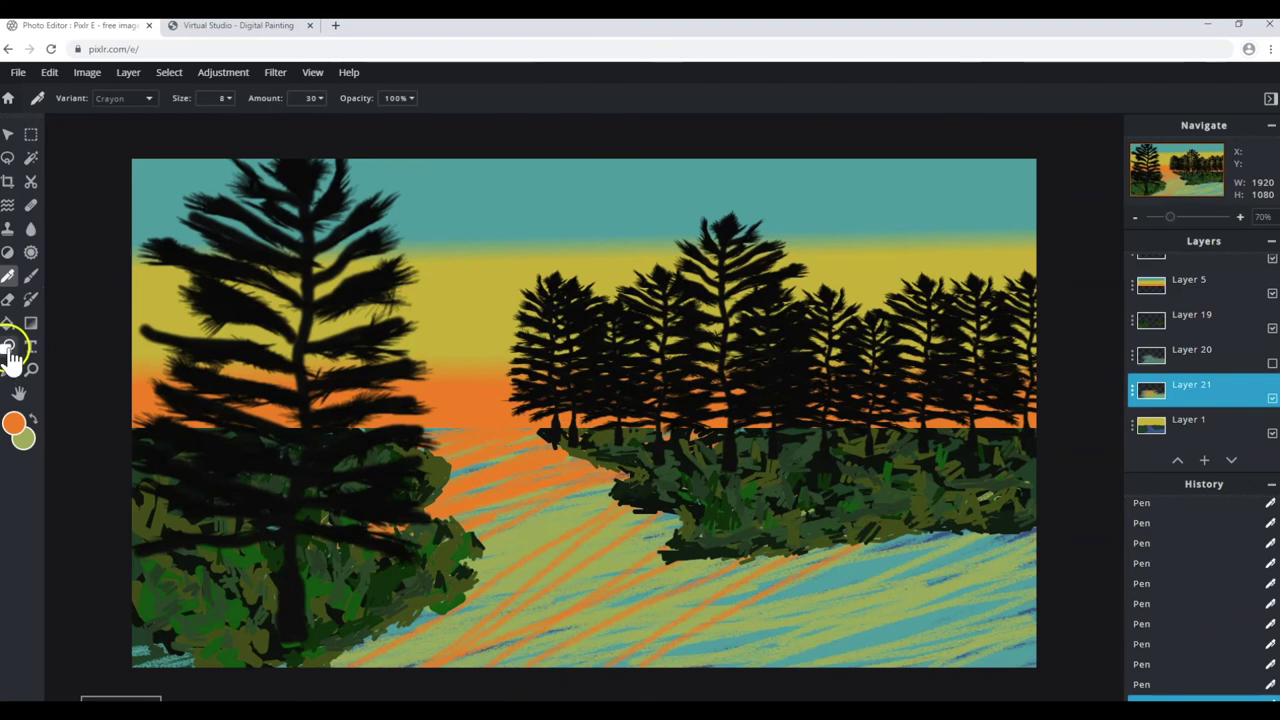
pyautogui.click(10, 378)
# Sample the sky's teal and add teal crayon strokes on the water.
pyautogui.click(455, 208)
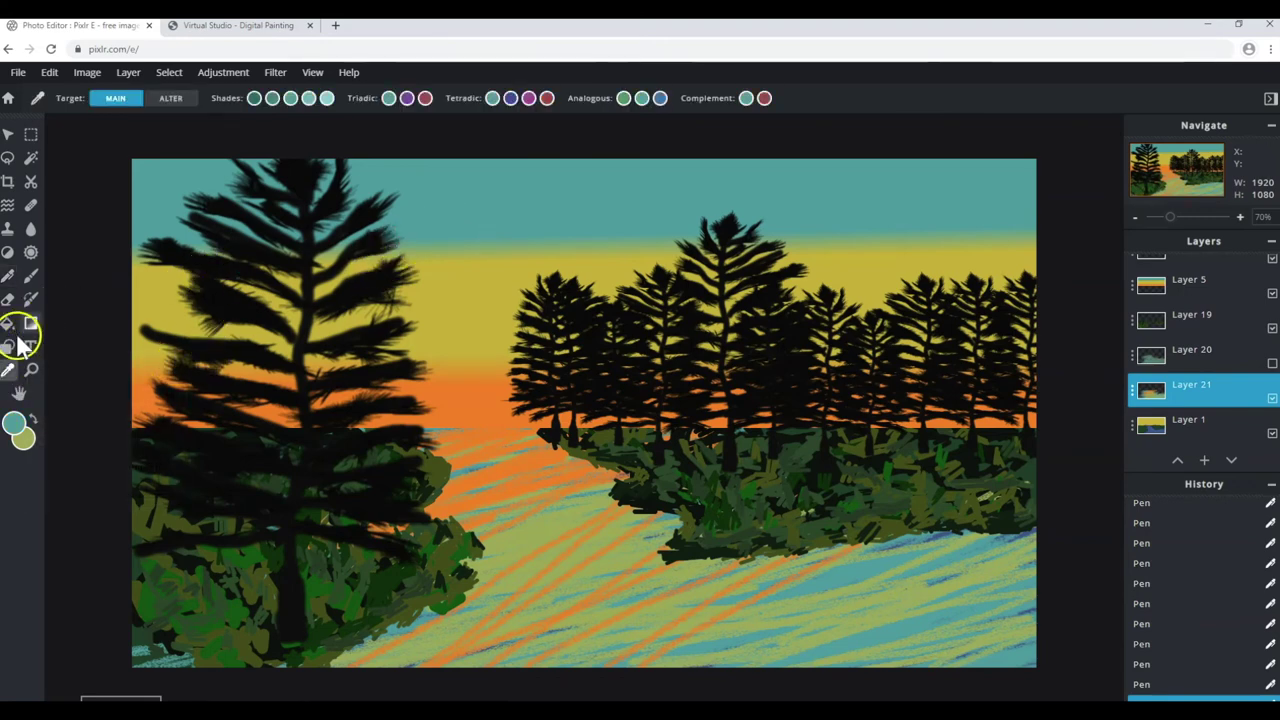
pyautogui.click(10, 278)
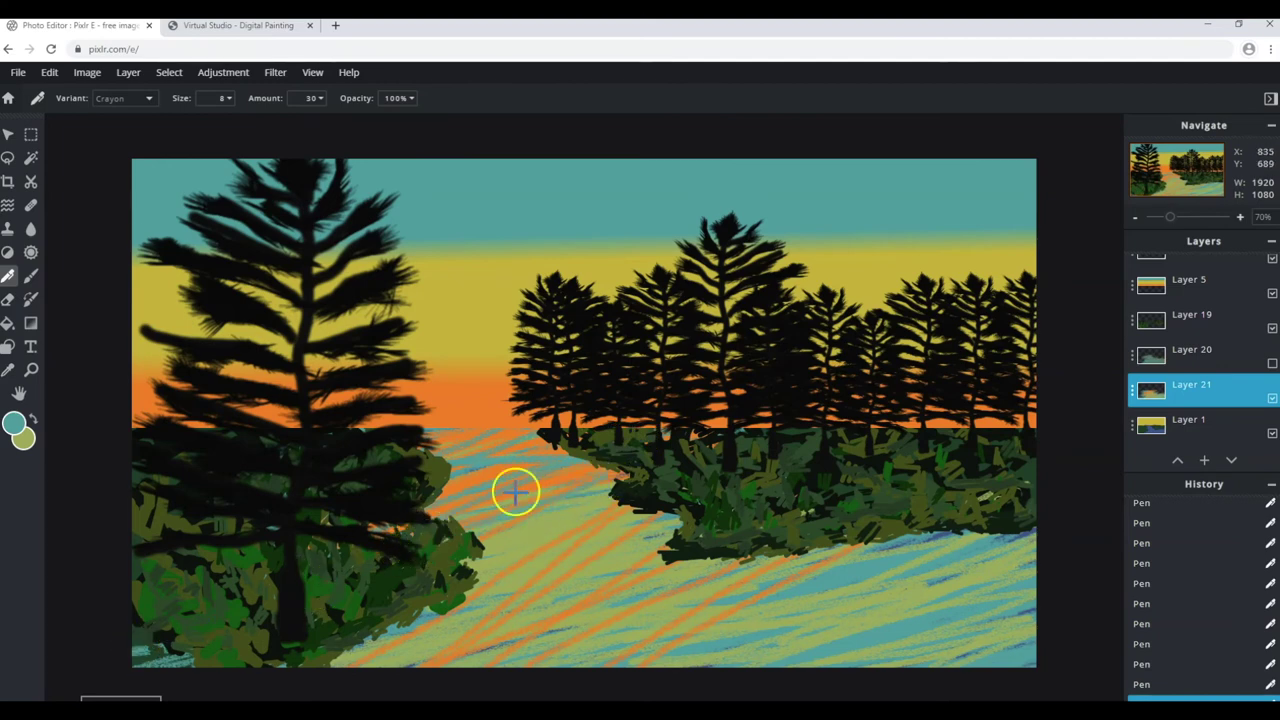
pyautogui.moveTo(551, 437); pyautogui.dragTo(562, 452)
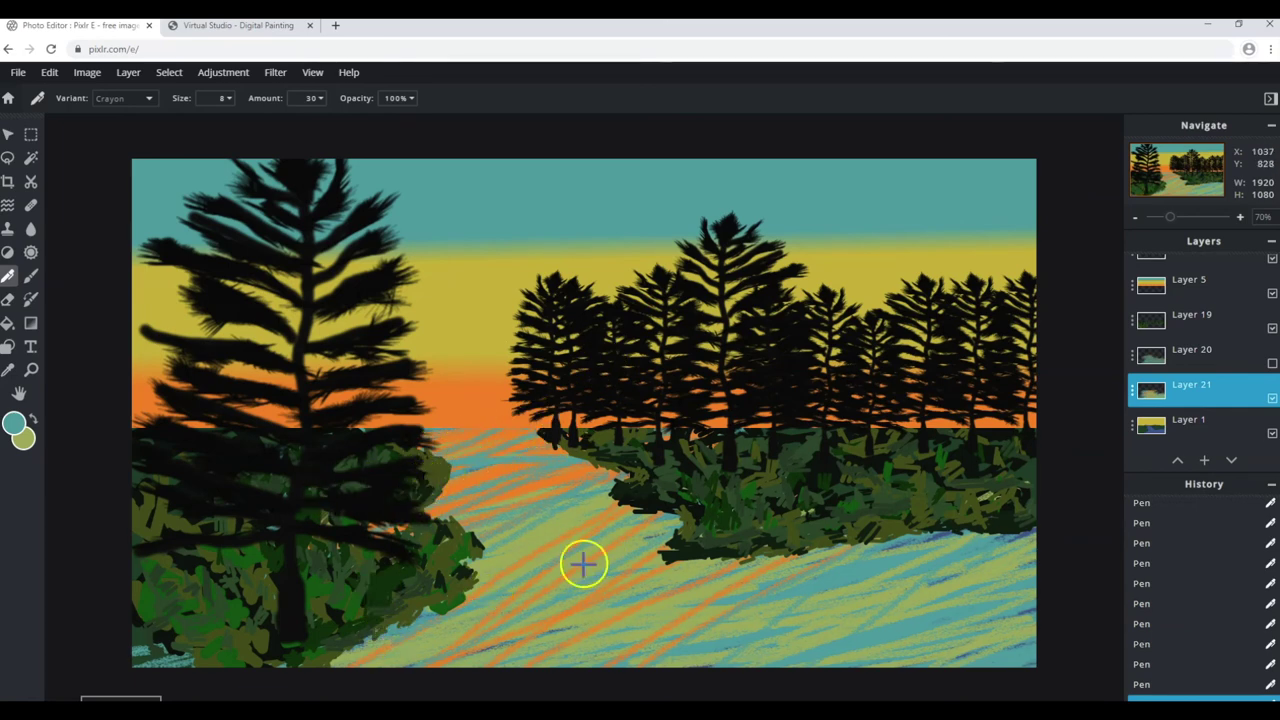
# Sample golden yellow (#D6A333) from the sky and paint golden crayon strokes on the water.
pyautogui.click(8, 369)
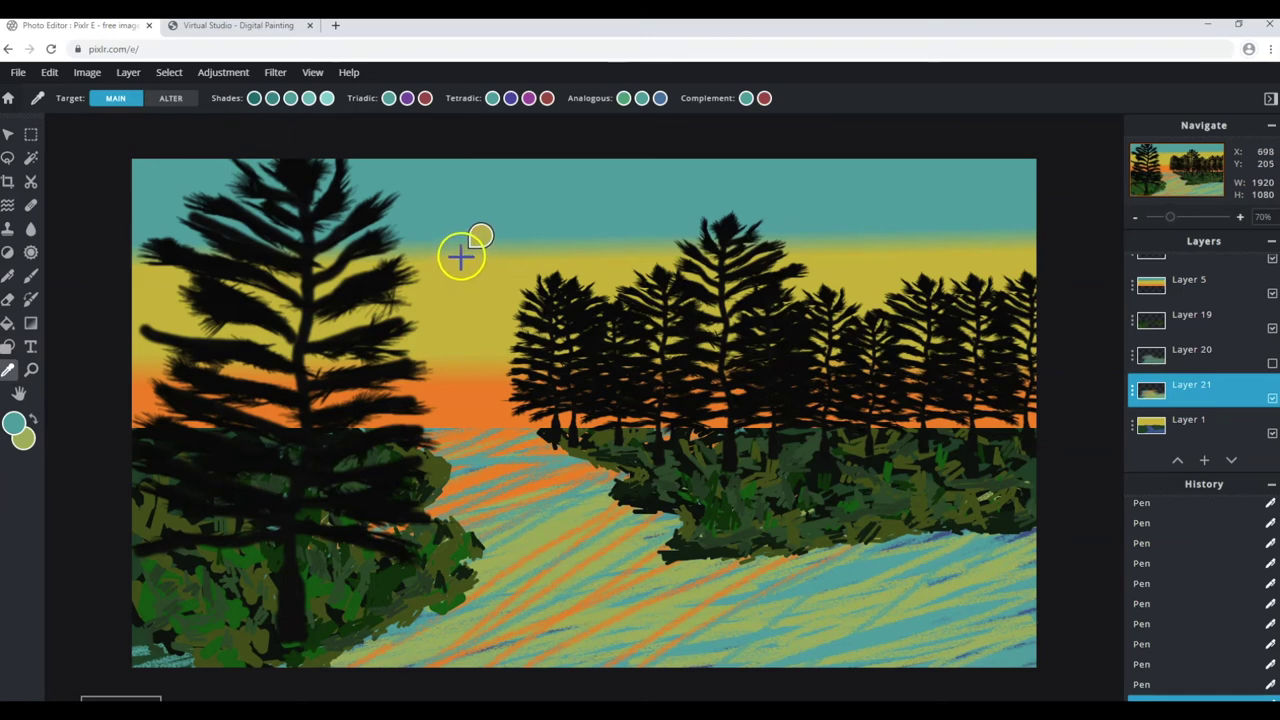
pyautogui.moveTo(460, 258); pyautogui.dragTo(457, 364)
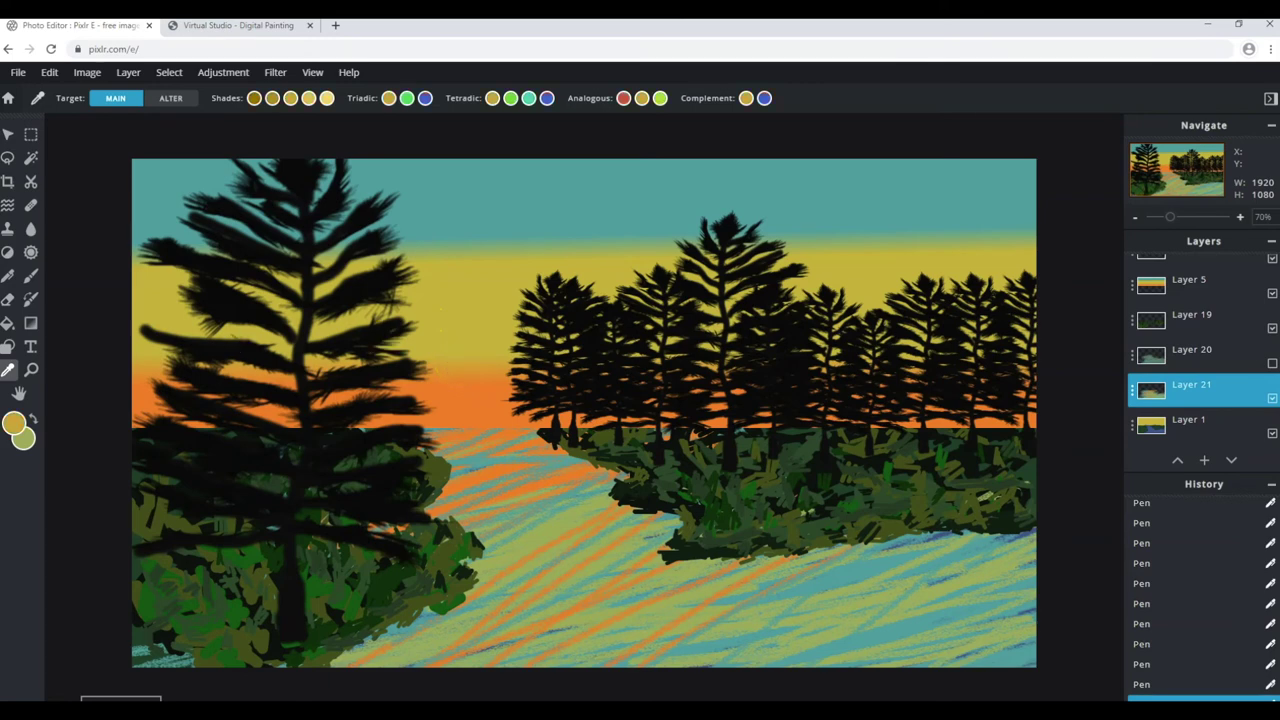
pyautogui.click(10, 304)
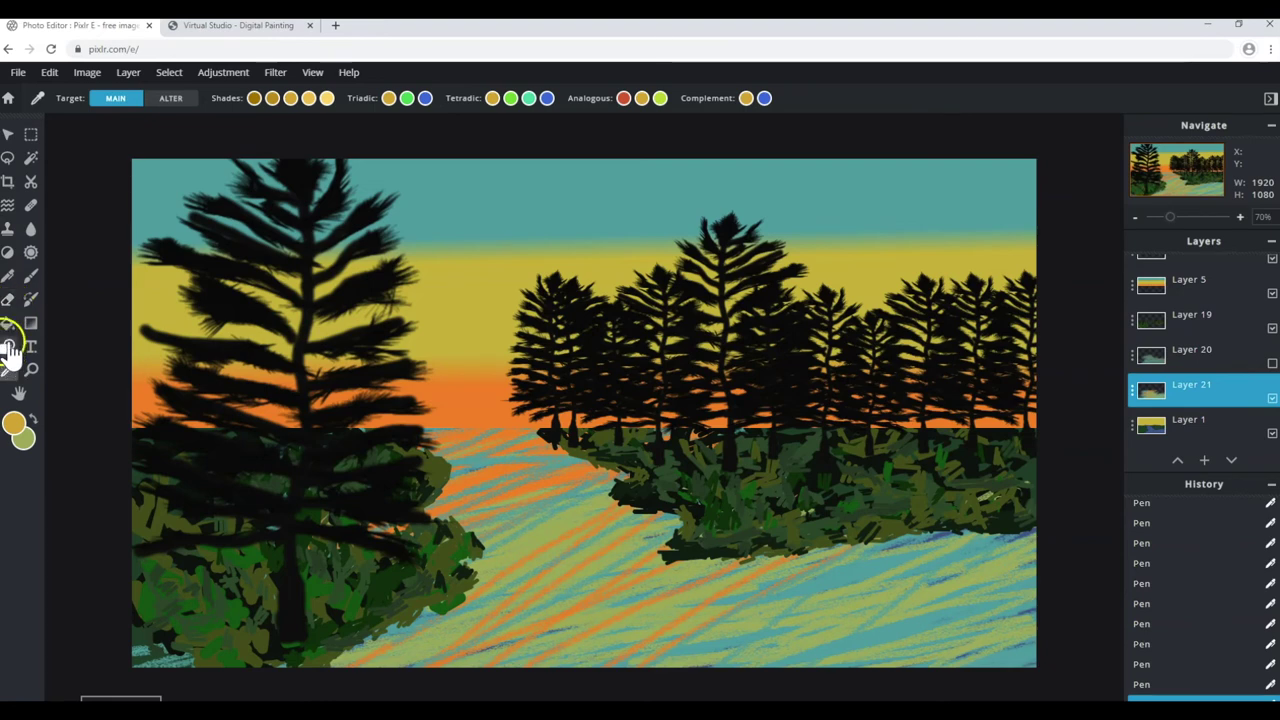
pyautogui.click(8, 280)
pyautogui.click(510, 438)
pyautogui.moveTo(574, 472); pyautogui.dragTo(605, 482)
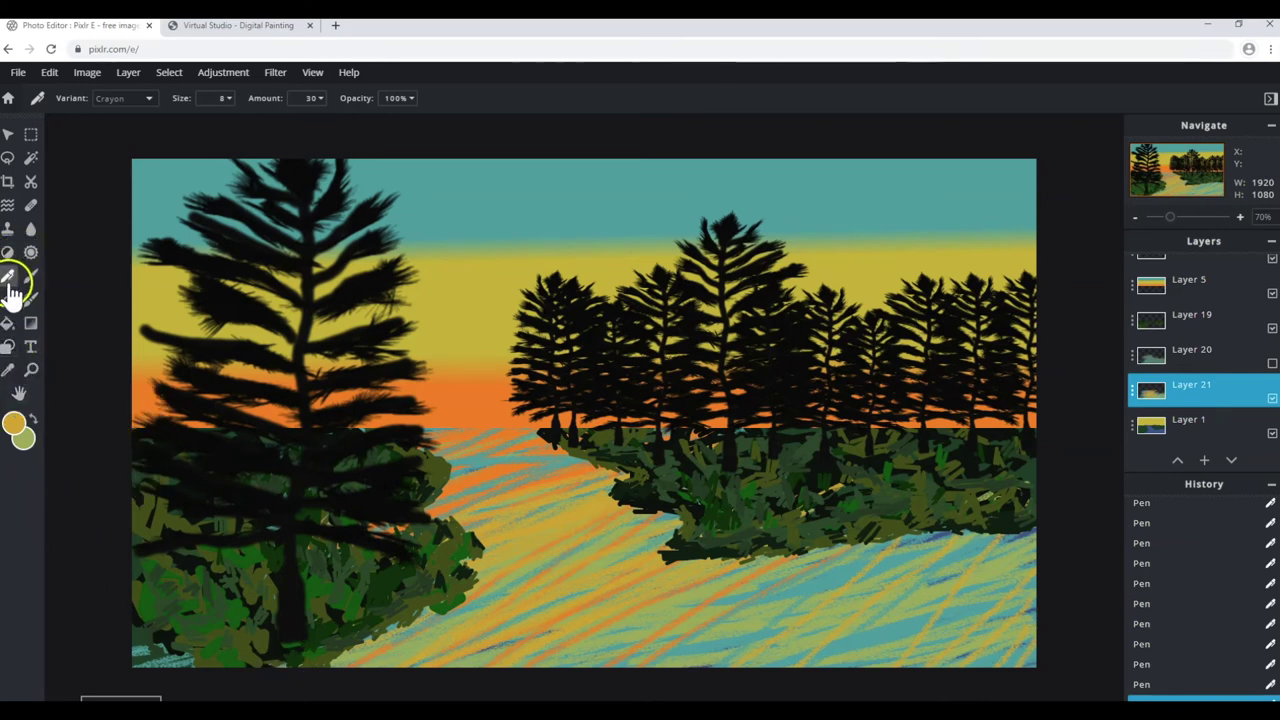
pyautogui.click(14, 424)
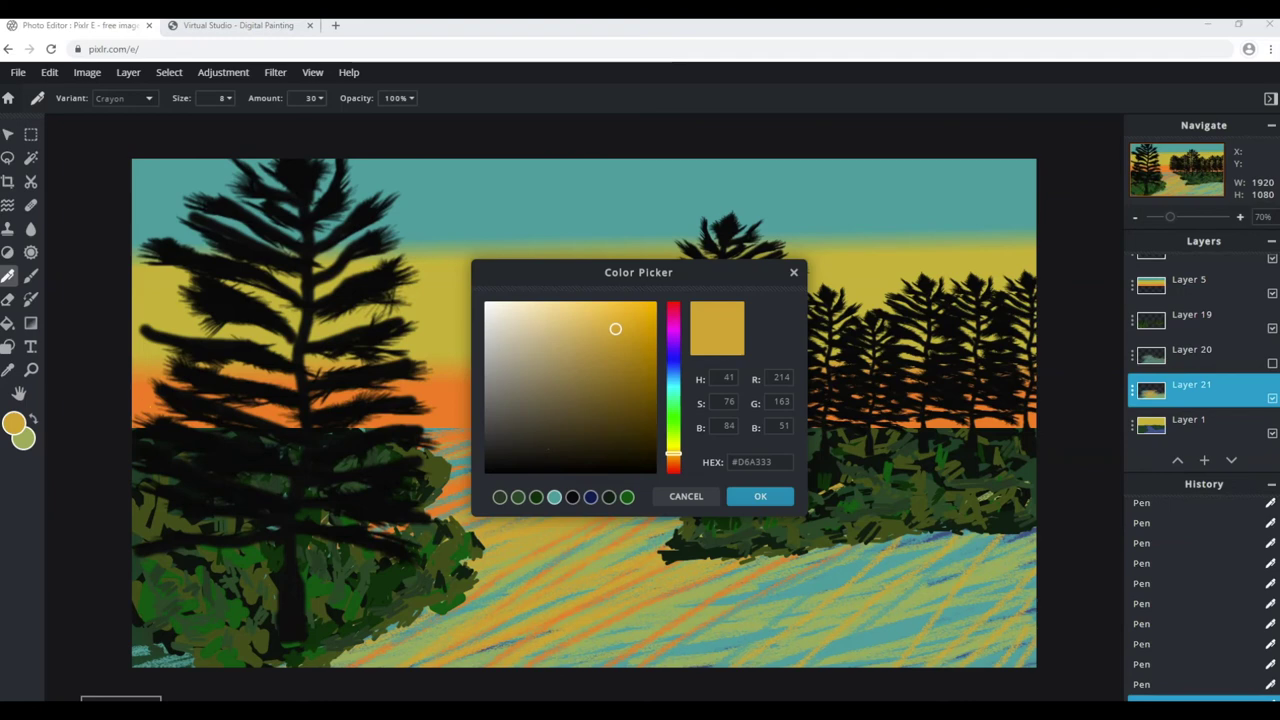
# View the ducks flying.jpg reference in Photos, placed top-right, then return to the painting.
pyautogui.hotkey('alt', 'Tab')
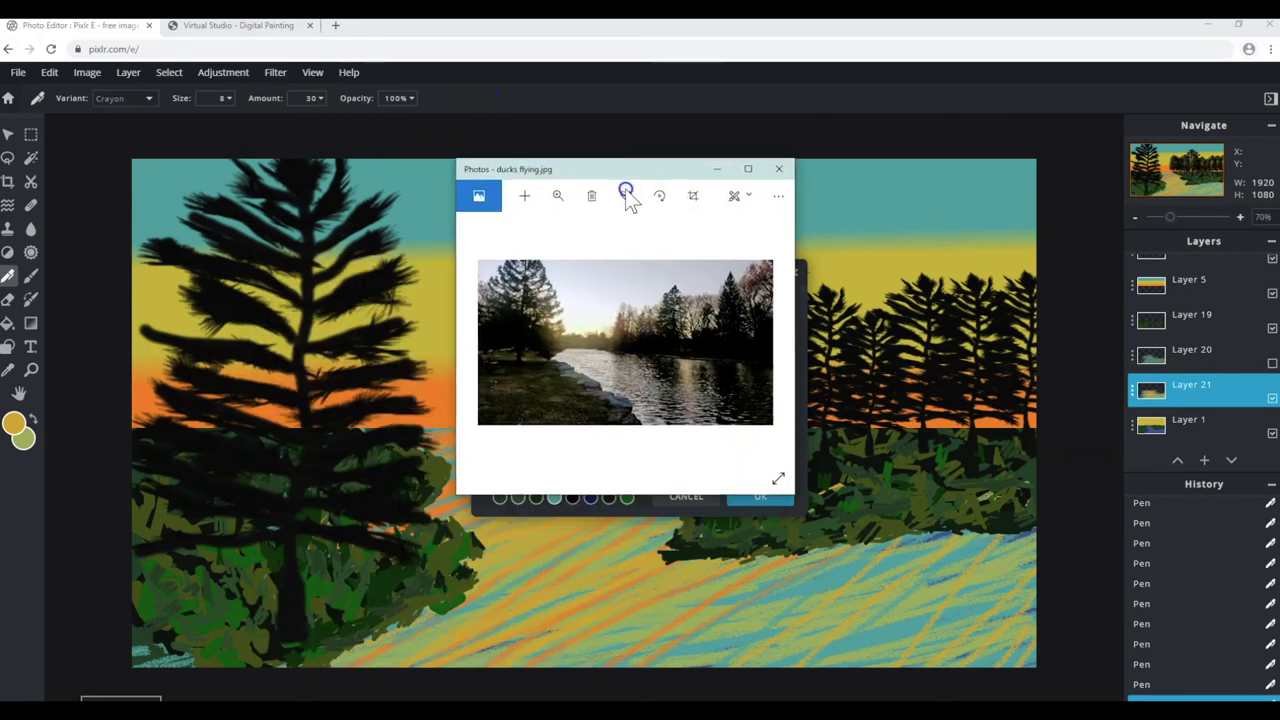
pyautogui.moveTo(628, 200); pyautogui.dragTo(980, 79)
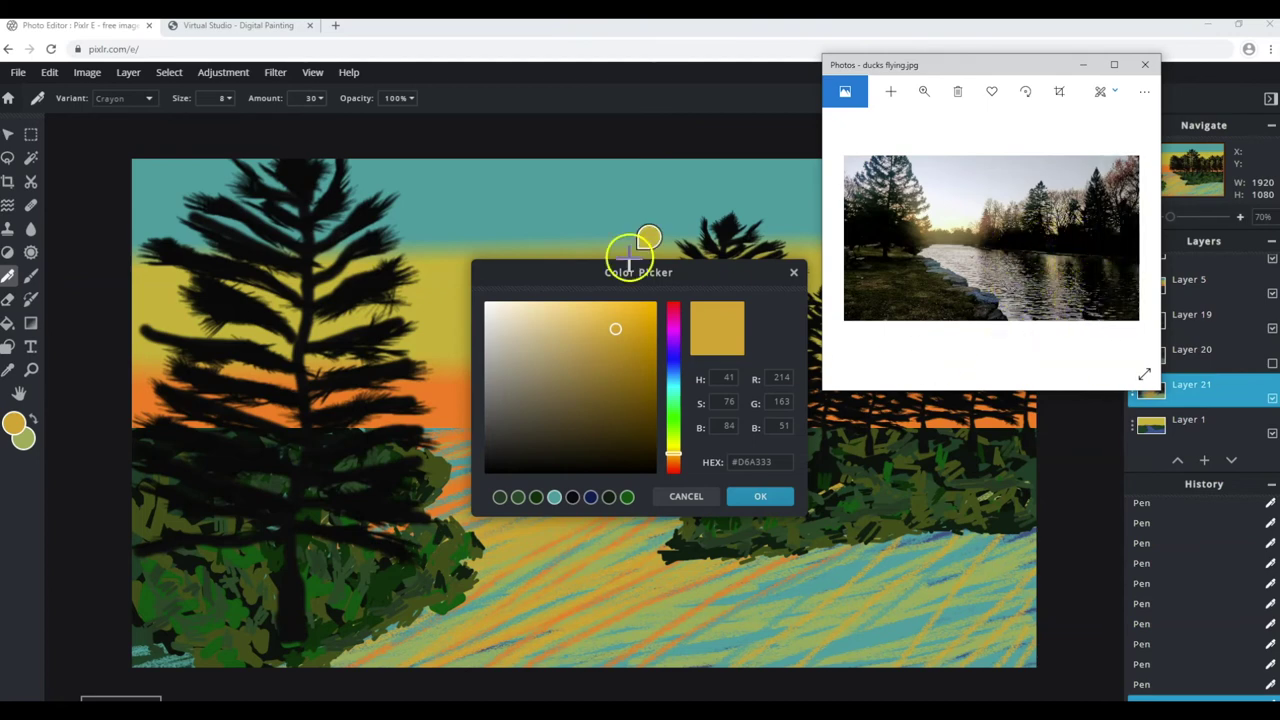
pyautogui.moveTo(638, 270); pyautogui.dragTo(252, 235)
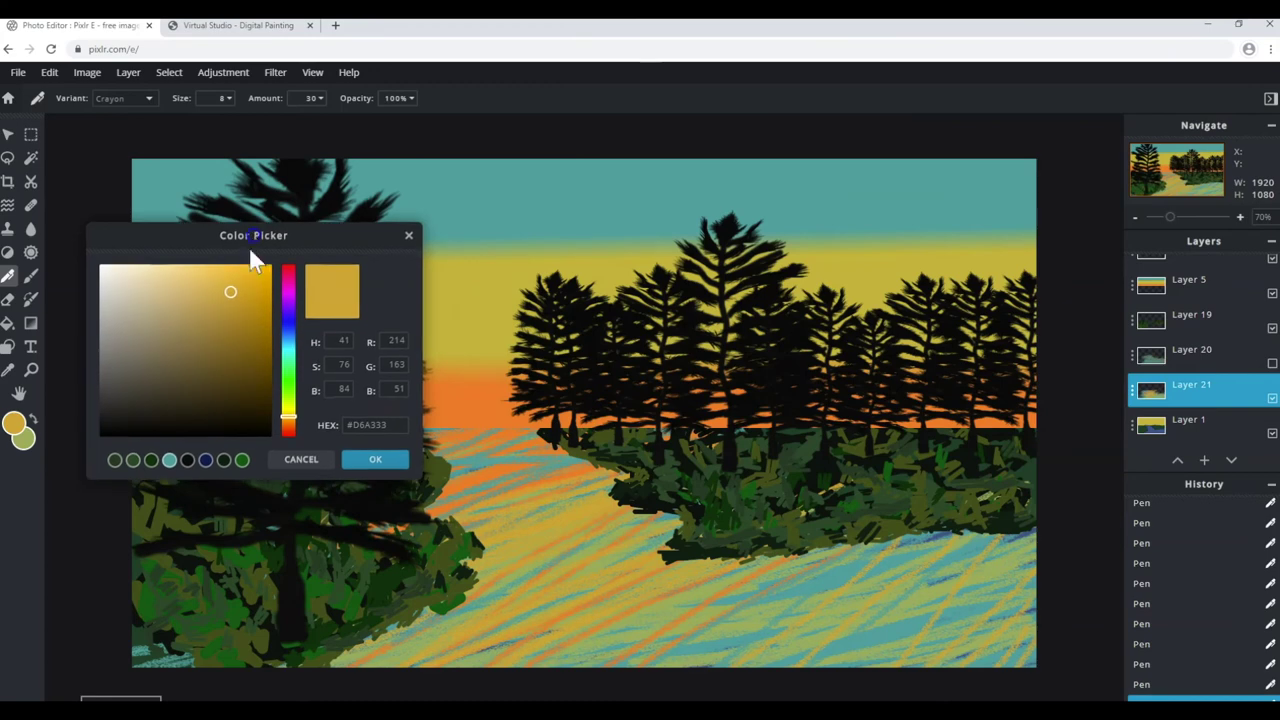
# Set the colour to near-black #161512 and hatch dark diagonal strokes below the tree line.
pyautogui.click(133, 422)
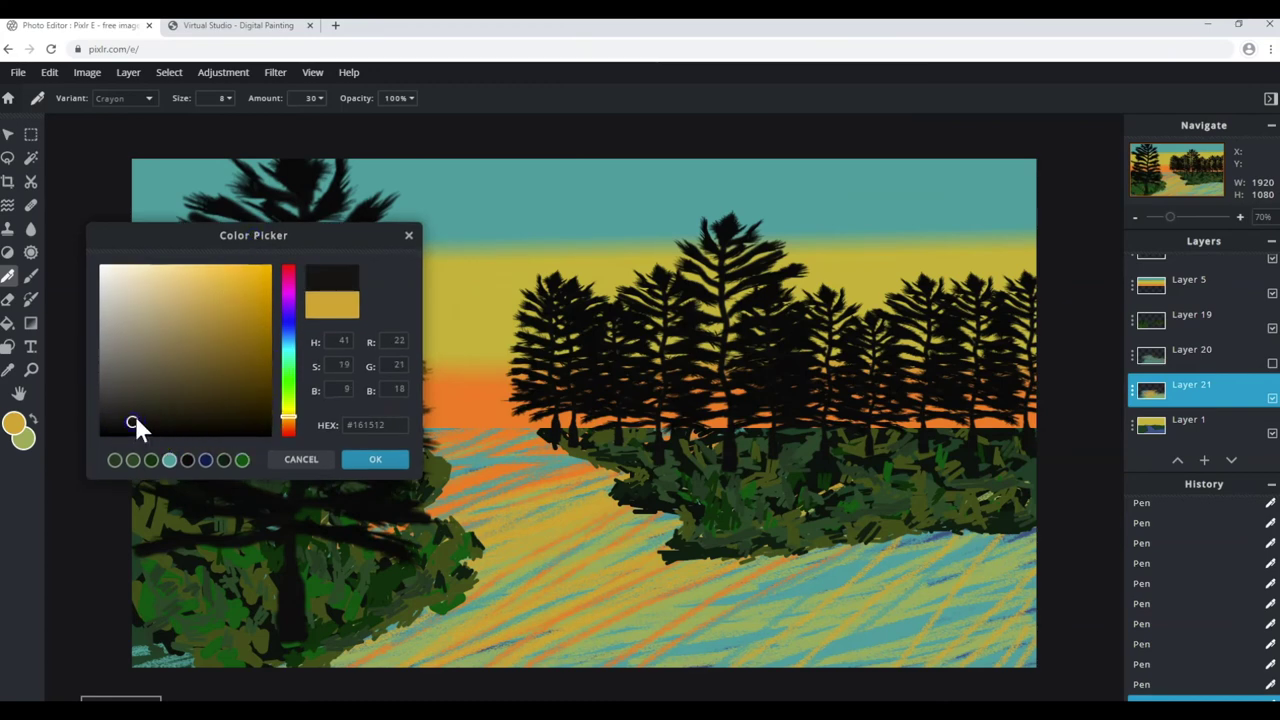
pyautogui.click(368, 459)
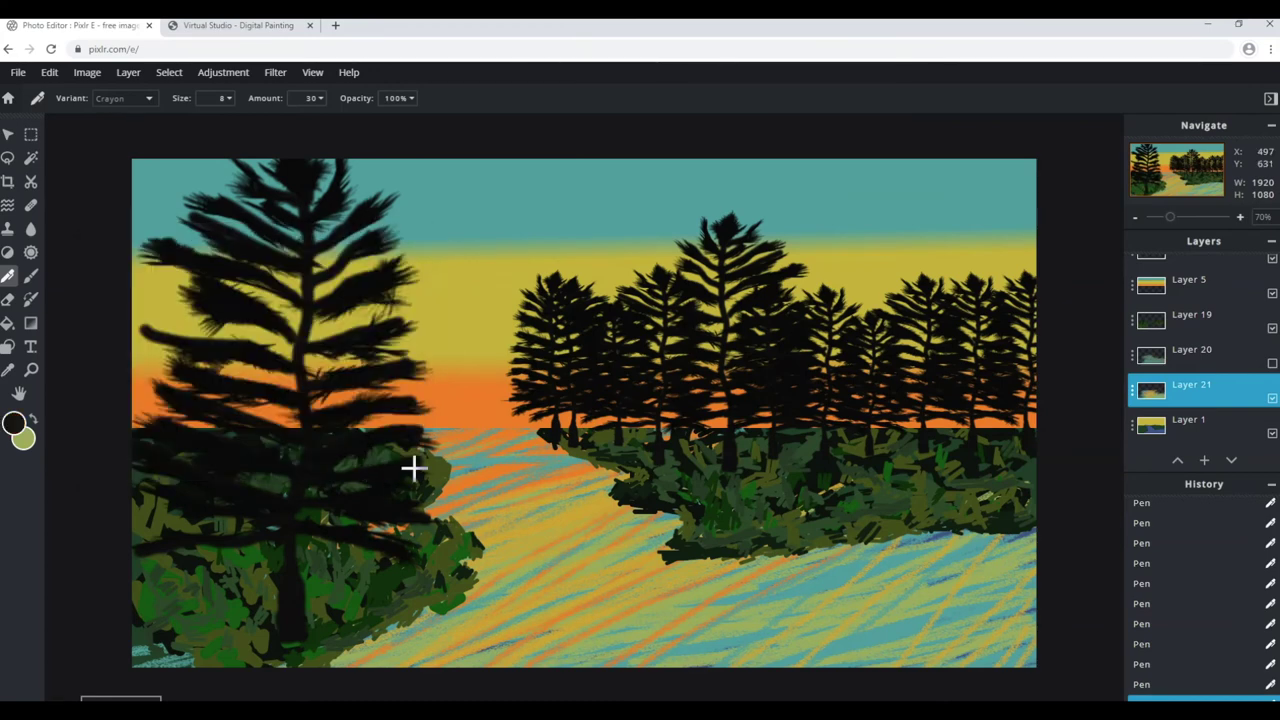
pyautogui.moveTo(672, 515)
pyautogui.mouseDown()
pyautogui.moveTo(520, 646)
pyautogui.moveTo(450, 665)
pyautogui.moveTo(629, 523)
pyautogui.moveTo(497, 538)
pyautogui.moveTo(626, 470)
pyautogui.moveTo(543, 491)
pyautogui.moveTo(600, 477)
pyautogui.moveTo(561, 453)
pyautogui.moveTo(517, 491)
pyautogui.mouseUp()
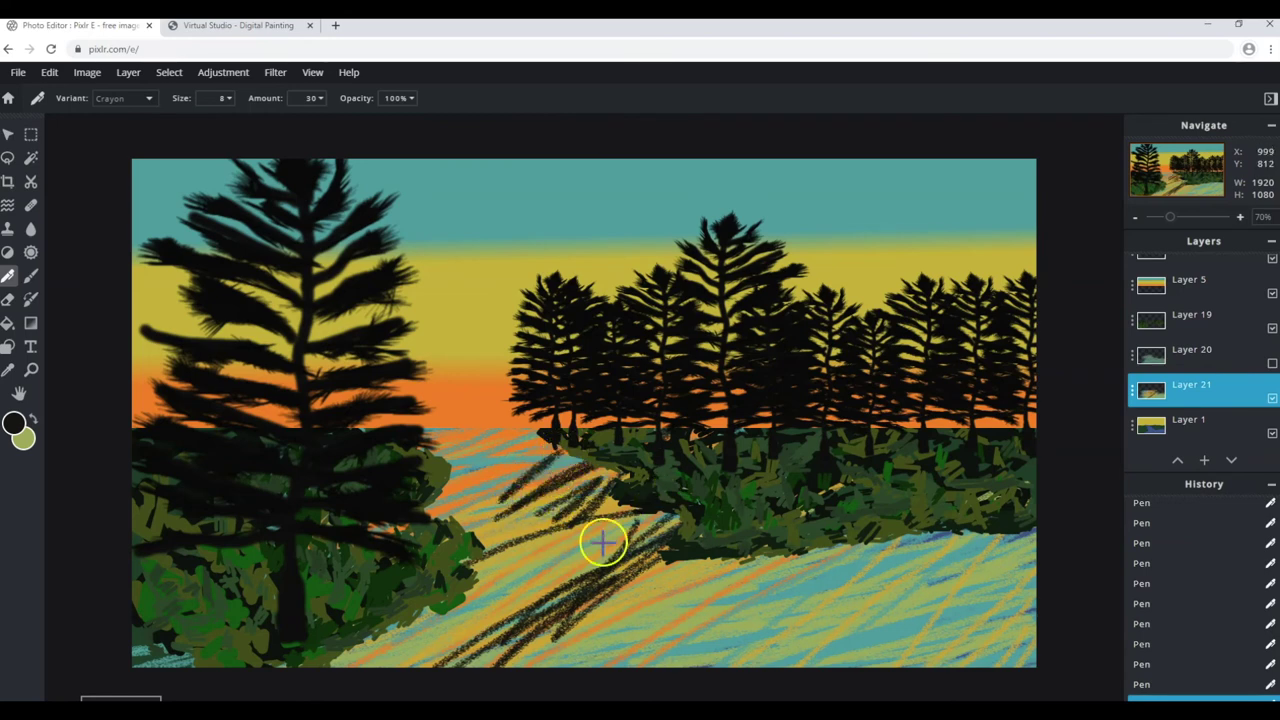
pyautogui.moveTo(662, 627); pyautogui.dragTo(700, 591)
pyautogui.moveTo(690, 640)
pyautogui.mouseDown()
pyautogui.moveTo(820, 550)
pyautogui.moveTo(864, 545)
pyautogui.mouseUp()
pyautogui.moveTo(760, 640)
pyautogui.mouseDown()
pyautogui.moveTo(909, 537)
pyautogui.moveTo(809, 591)
pyautogui.mouseUp()
pyautogui.moveTo(720, 640)
pyautogui.mouseDown()
pyautogui.moveTo(795, 549)
pyautogui.moveTo(655, 662)
pyautogui.mouseUp()
# Darken the lower-right water and add dark strokes across the middle and far shore.
pyautogui.moveTo(924, 535)
pyautogui.mouseDown()
pyautogui.moveTo(820, 660)
pyautogui.moveTo(1000, 535)
pyautogui.mouseUp()
pyautogui.moveTo(880, 640)
pyautogui.mouseDown()
pyautogui.moveTo(1046, 543)
pyautogui.moveTo(897, 643)
pyautogui.moveTo(1030, 536)
pyautogui.moveTo(1016, 523)
pyautogui.mouseUp()
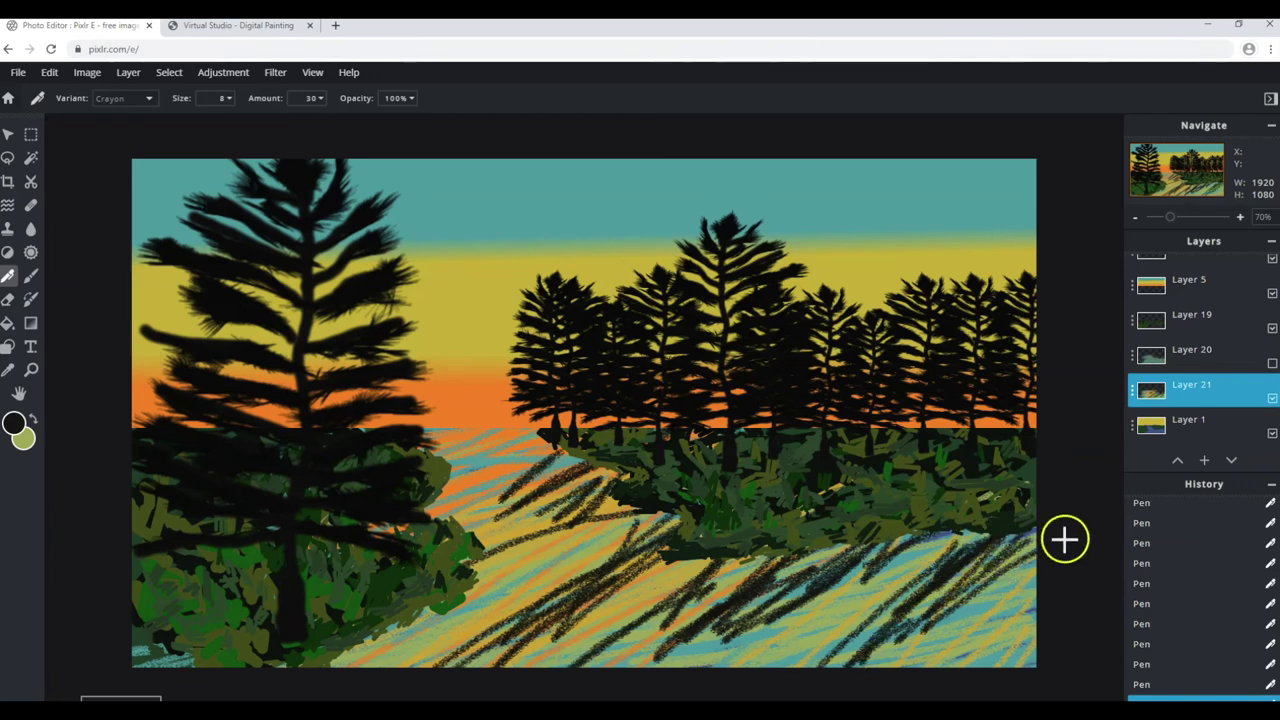
pyautogui.moveTo(1006, 574)
pyautogui.mouseDown()
pyautogui.moveTo(903, 649)
pyautogui.moveTo(1000, 601)
pyautogui.moveTo(1015, 620)
pyautogui.mouseUp()
pyautogui.moveTo(848, 651); pyautogui.dragTo(908, 537)
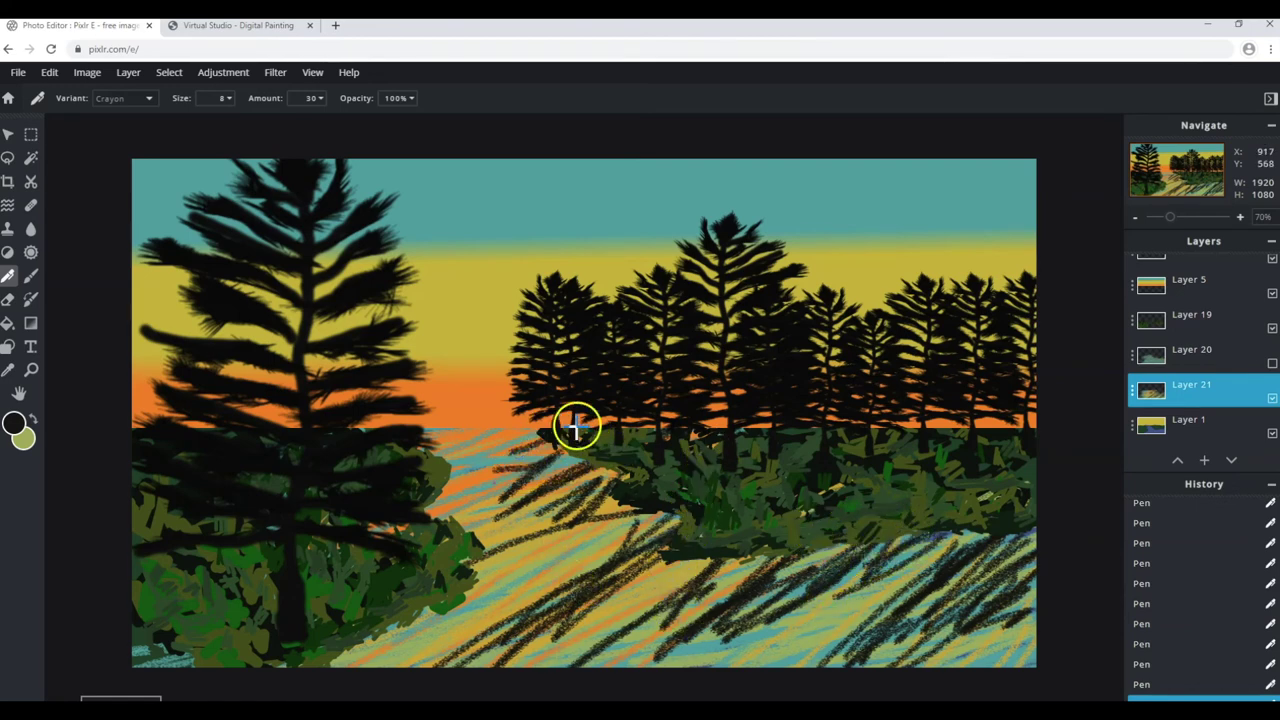
pyautogui.moveTo(386, 675); pyautogui.dragTo(450, 668)
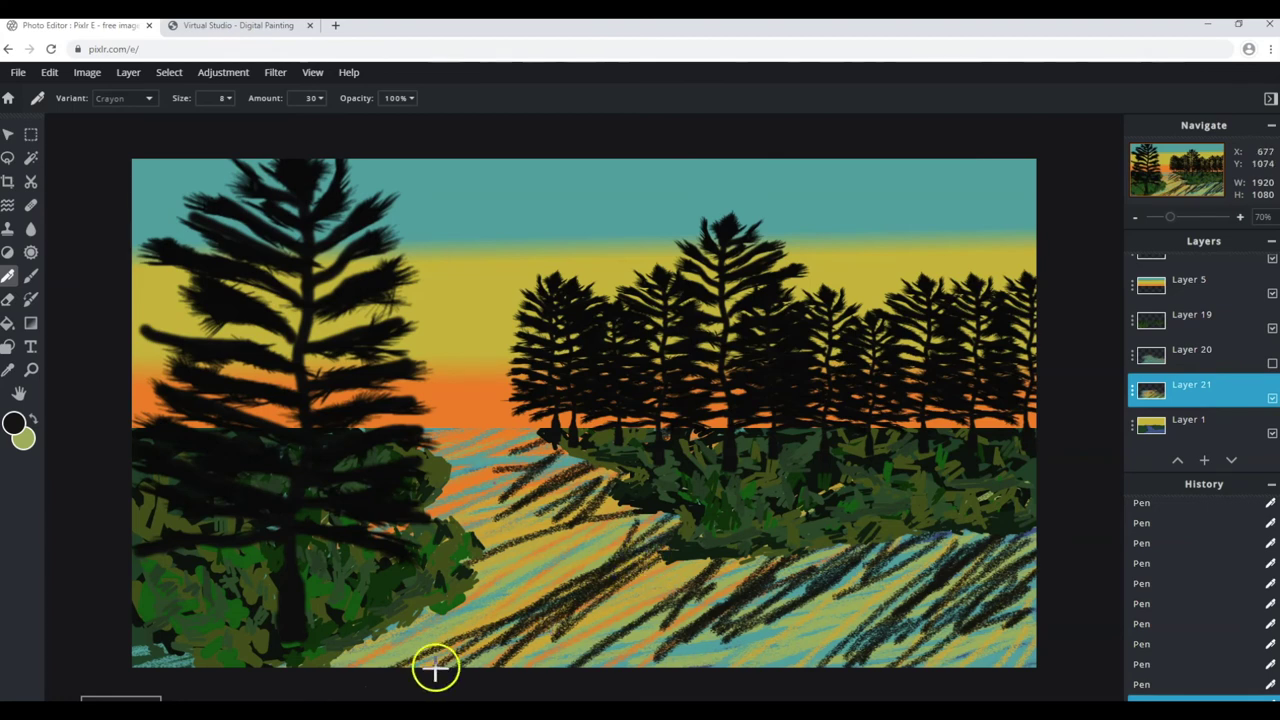
pyautogui.moveTo(702, 565)
pyautogui.mouseDown()
pyautogui.moveTo(700, 549)
pyautogui.moveTo(691, 566)
pyautogui.moveTo(708, 597)
pyautogui.moveTo(832, 557)
pyautogui.mouseUp()
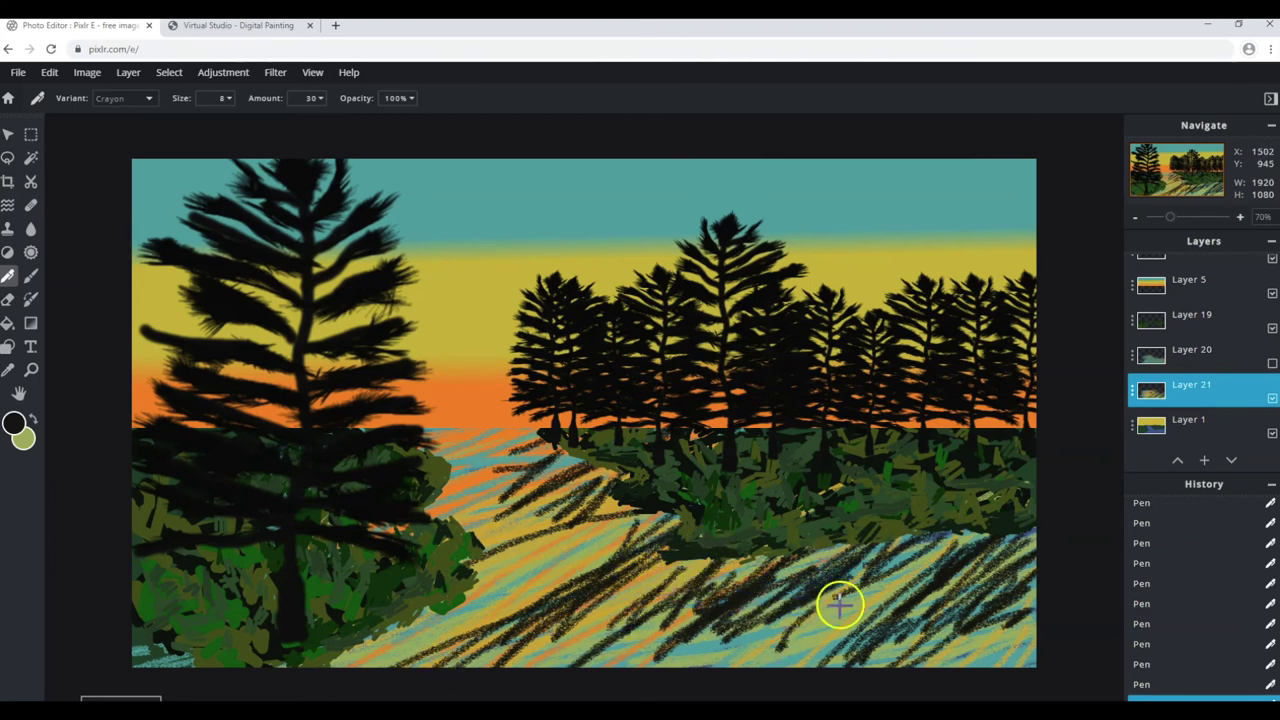
pyautogui.moveTo(603, 463); pyautogui.dragTo(563, 529)
pyautogui.moveTo(852, 652); pyautogui.dragTo(813, 616)
pyautogui.moveTo(971, 605); pyautogui.dragTo(1016, 619)
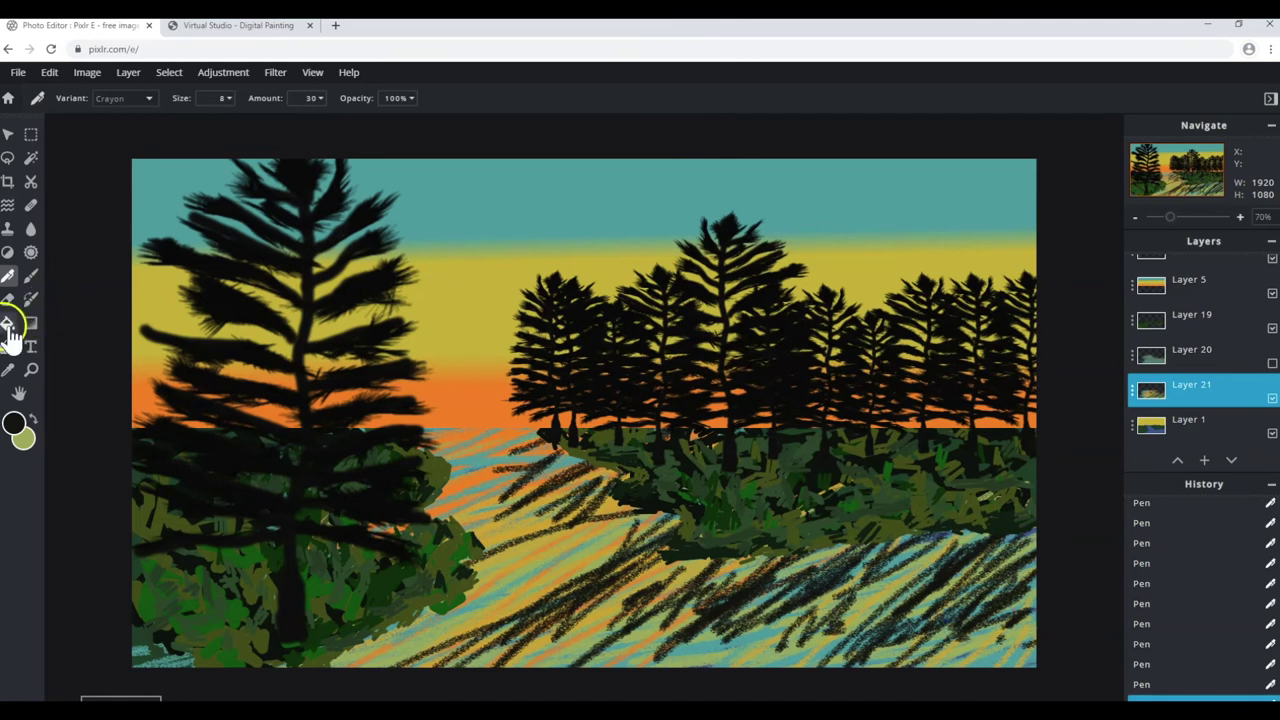
pyautogui.click(7, 369)
# Sample the sky's teal and hatch it over the lower-middle and right water.
pyautogui.click(459, 223)
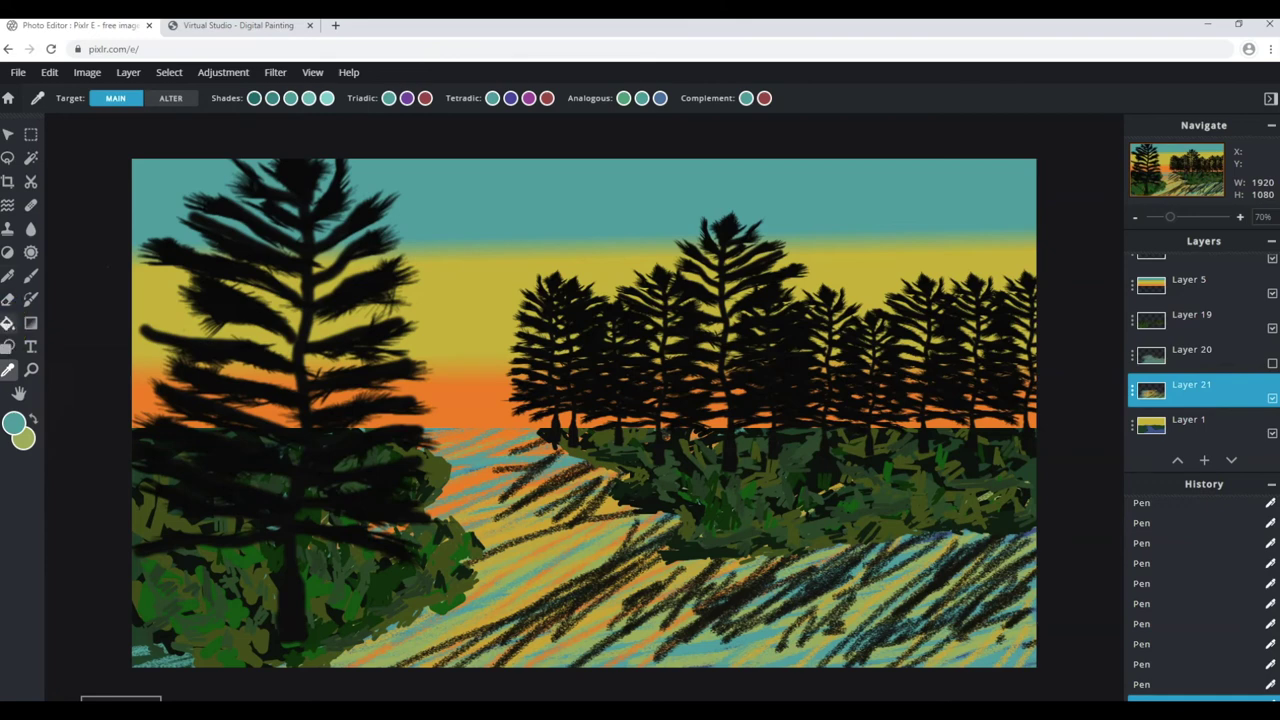
pyautogui.click(8, 276)
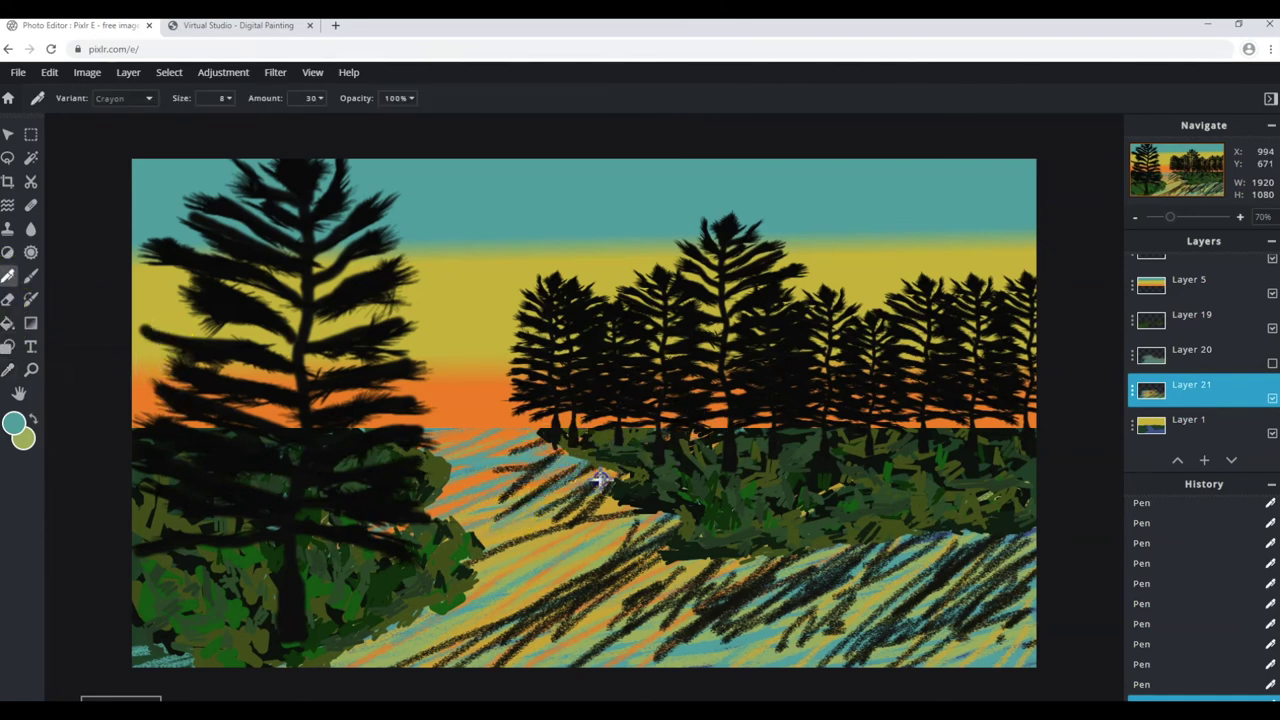
pyautogui.moveTo(595, 571)
pyautogui.mouseDown()
pyautogui.moveTo(434, 651)
pyautogui.moveTo(473, 650)
pyautogui.mouseUp()
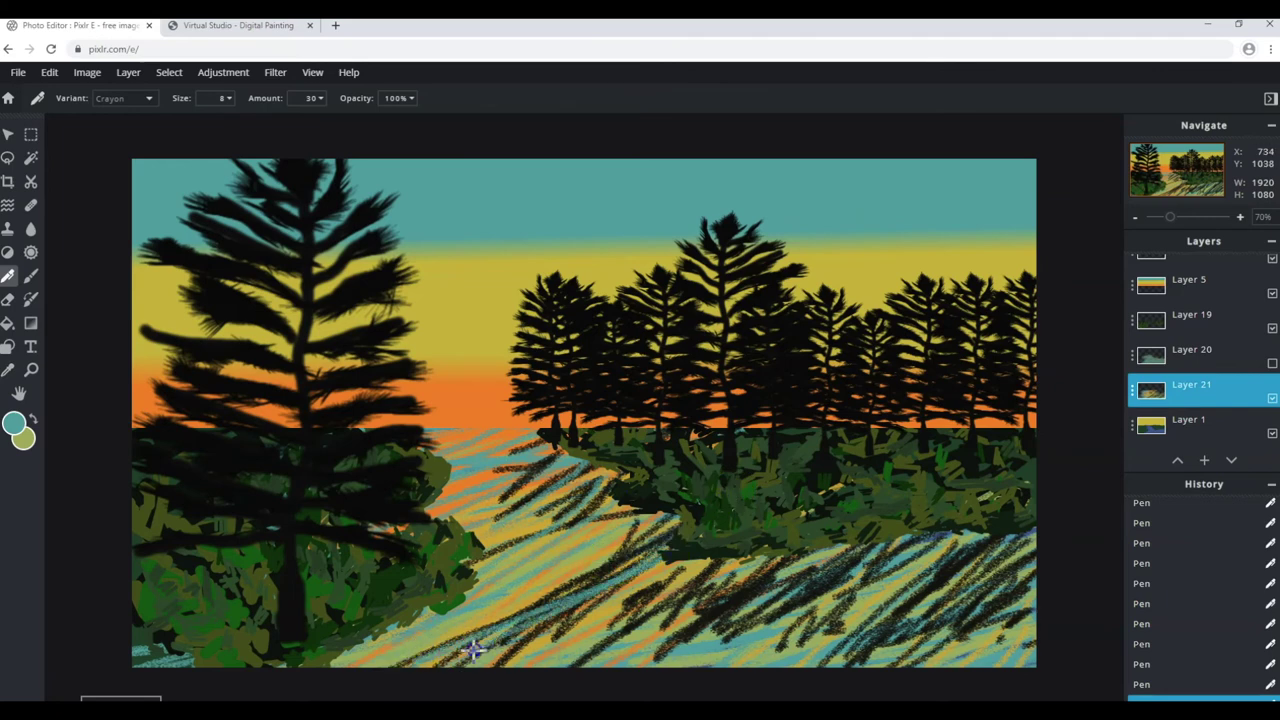
pyautogui.moveTo(628, 643)
pyautogui.mouseDown()
pyautogui.moveTo(899, 539)
pyautogui.moveTo(857, 600)
pyautogui.moveTo(1023, 571)
pyautogui.moveTo(1012, 636)
pyautogui.mouseUp()
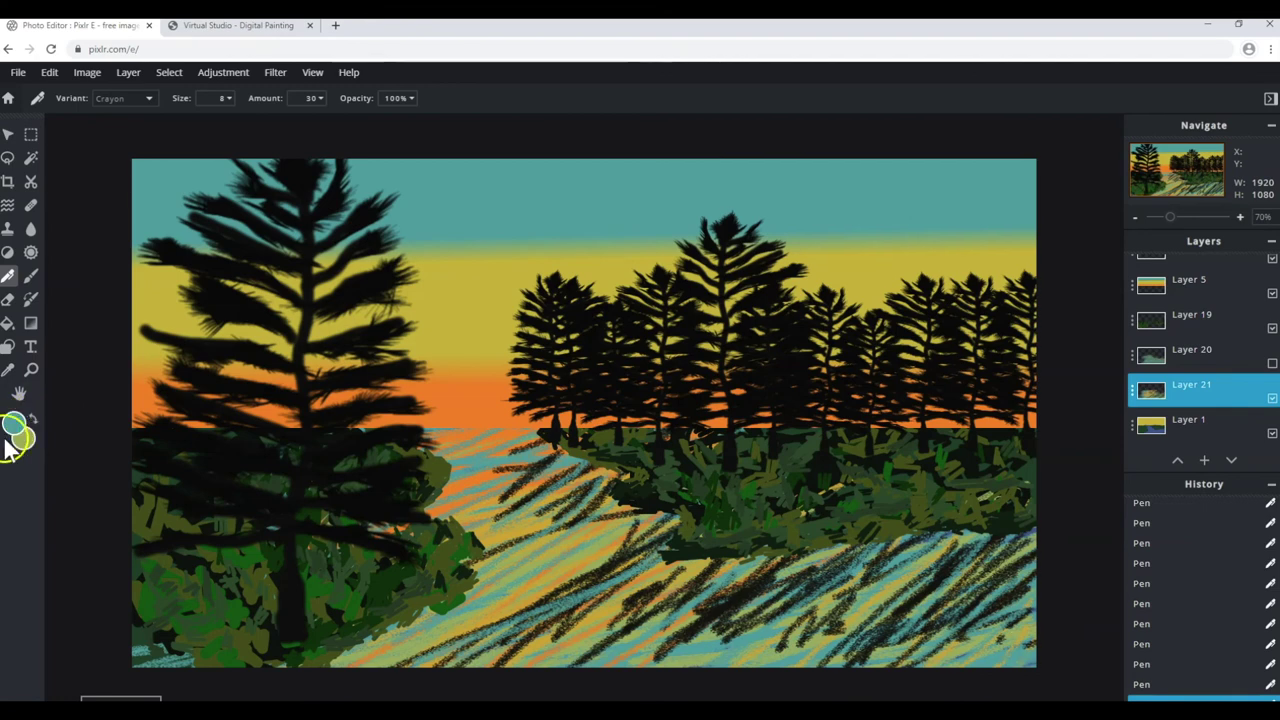
# Sample black from a pine silhouette and add dark hatching near the shore.
pyautogui.click(7, 369)
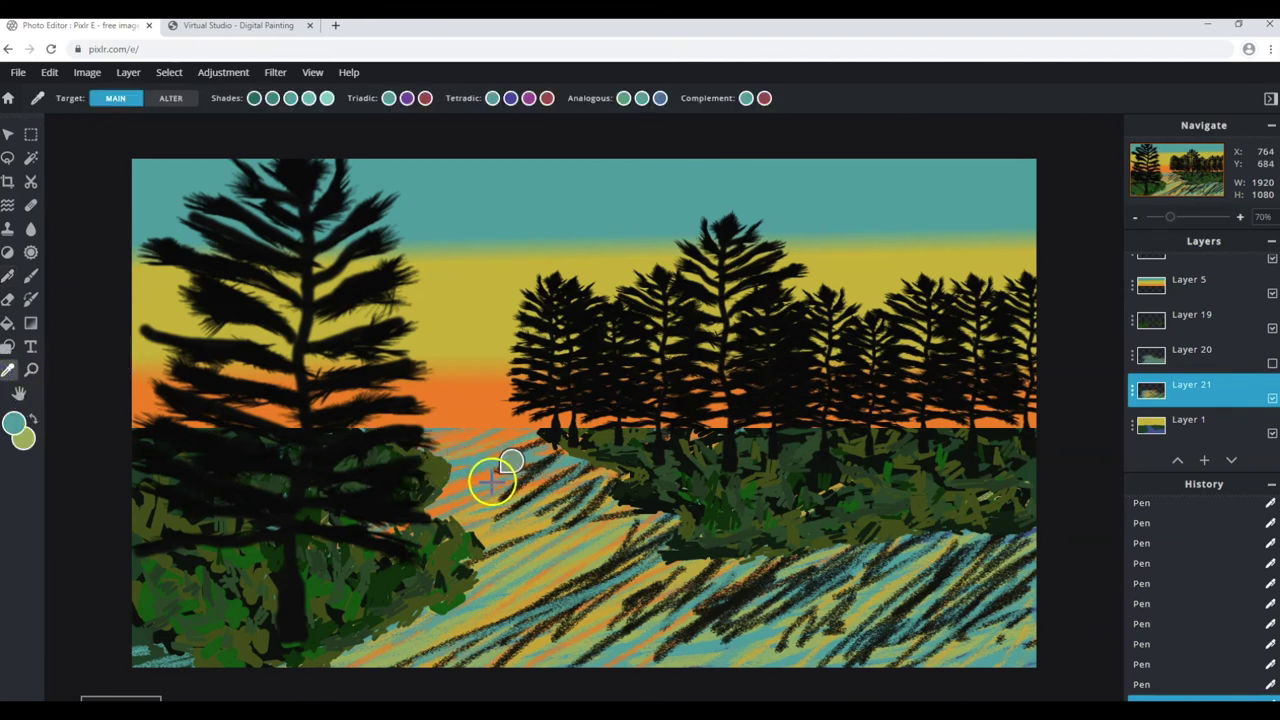
pyautogui.click(574, 433)
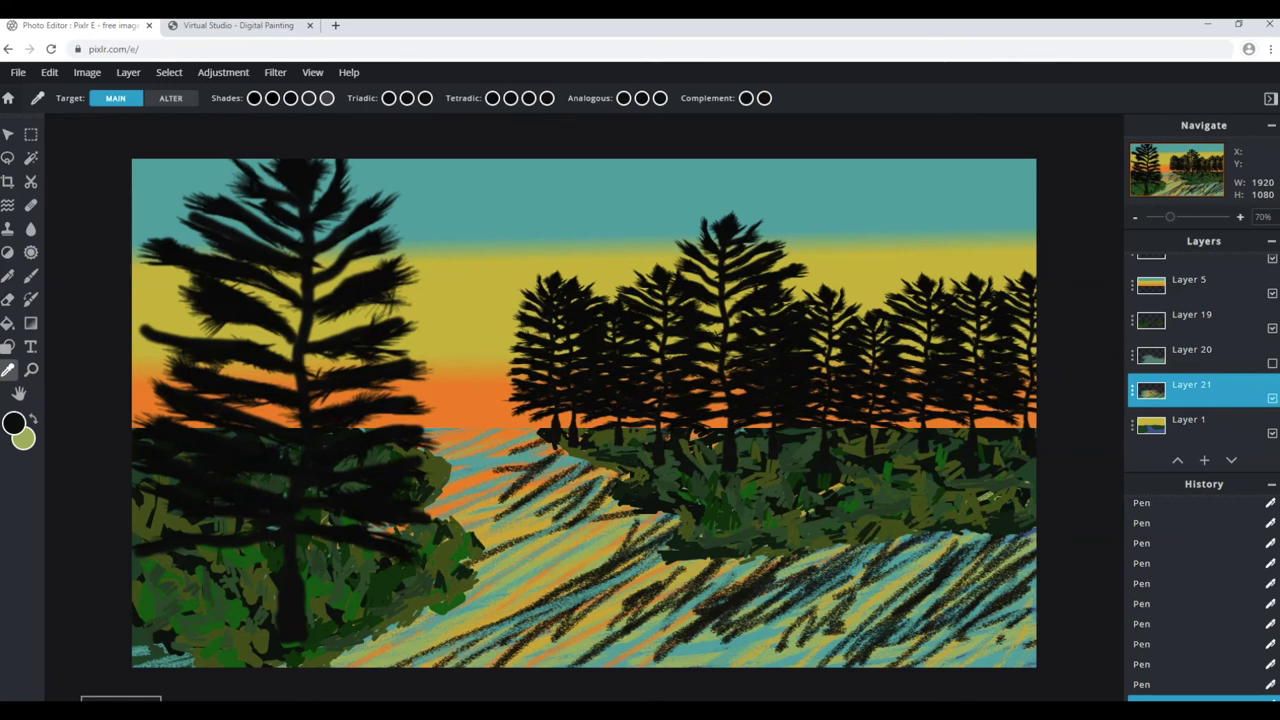
pyautogui.click(8, 277)
pyautogui.moveTo(535, 455)
pyautogui.mouseDown()
pyautogui.moveTo(474, 494)
pyautogui.moveTo(471, 479)
pyautogui.mouseUp()
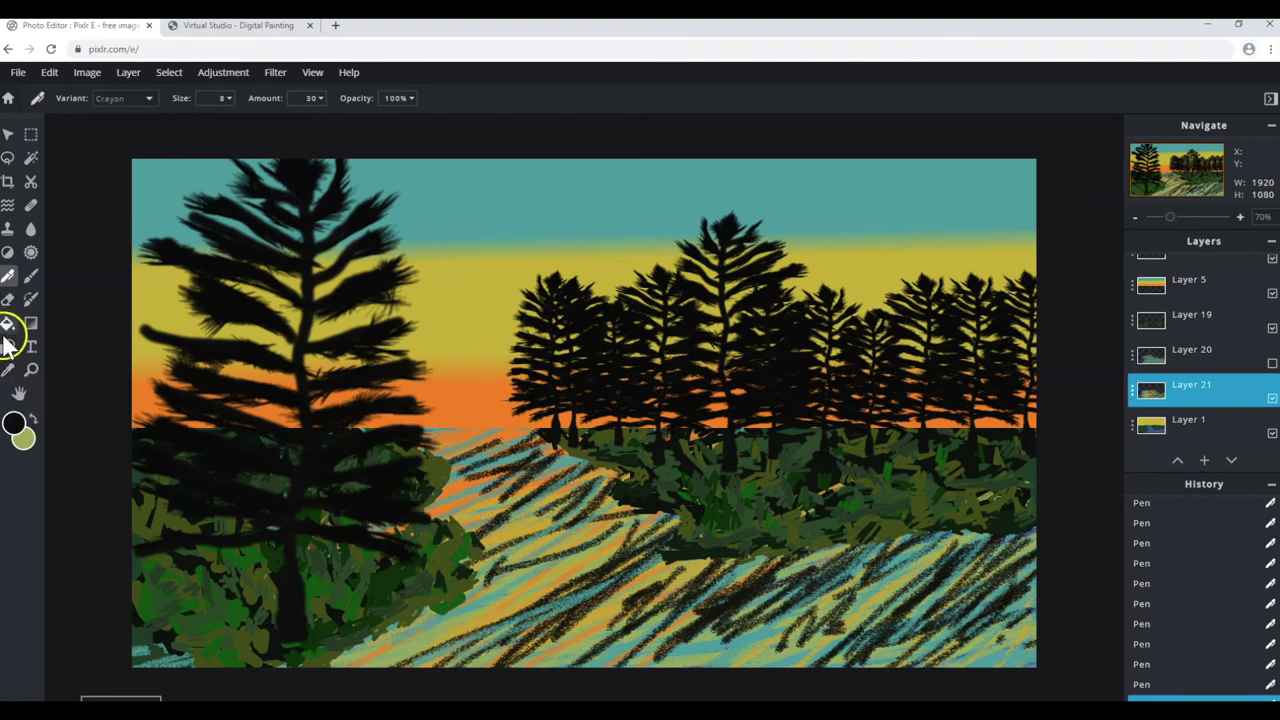
pyautogui.click(8, 370)
# Sample the sky's sunset orange and draw crayon streaks across the lower-right water.
pyautogui.click(450, 409)
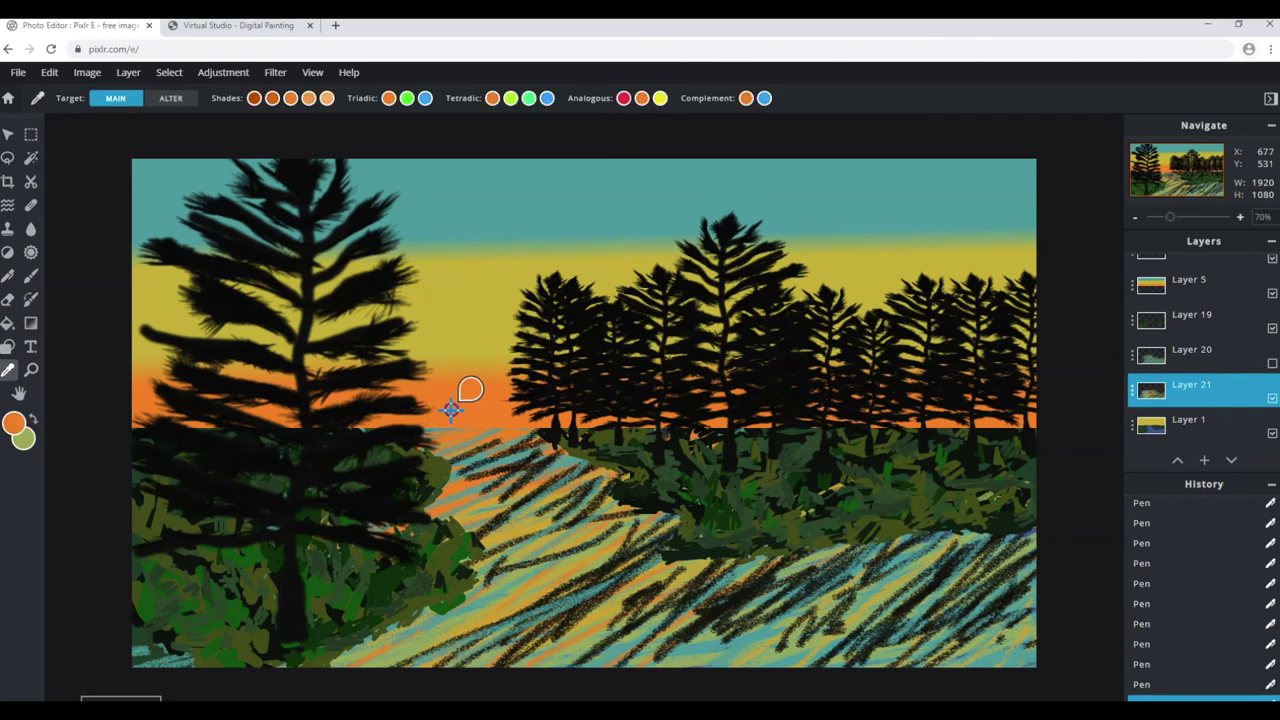
pyautogui.click(8, 275)
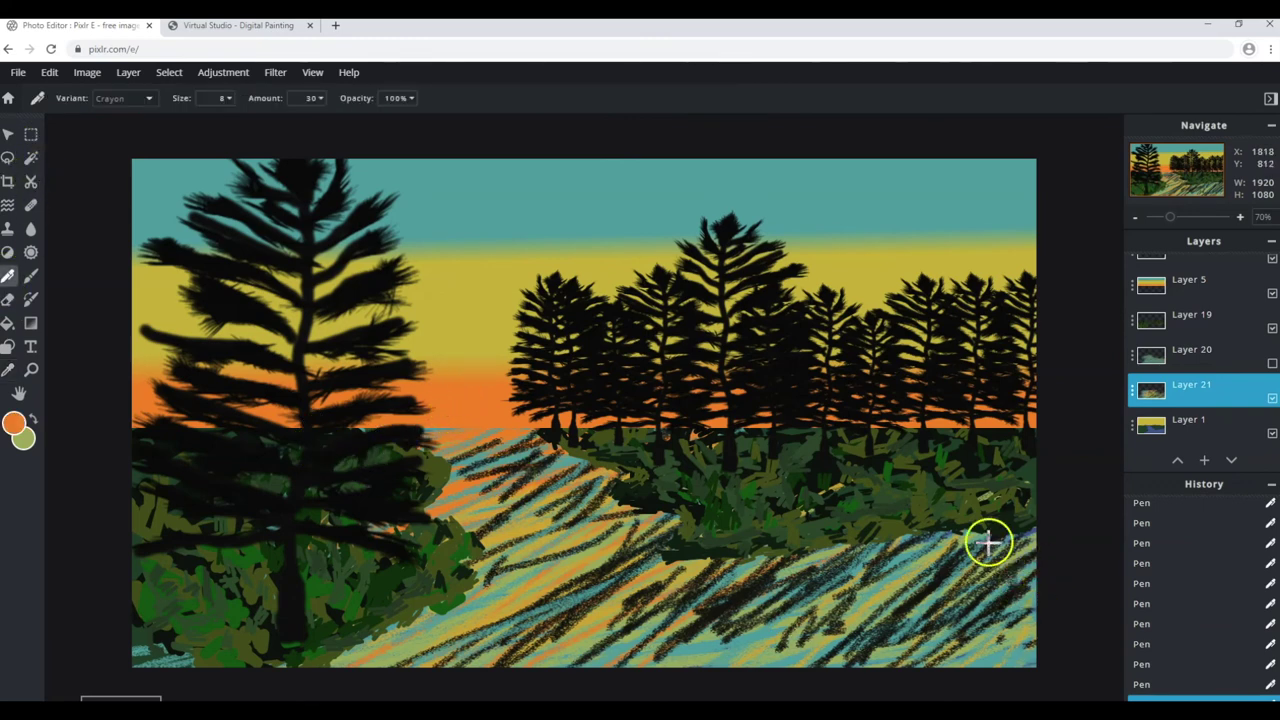
pyautogui.moveTo(880, 585); pyautogui.dragTo(916, 566)
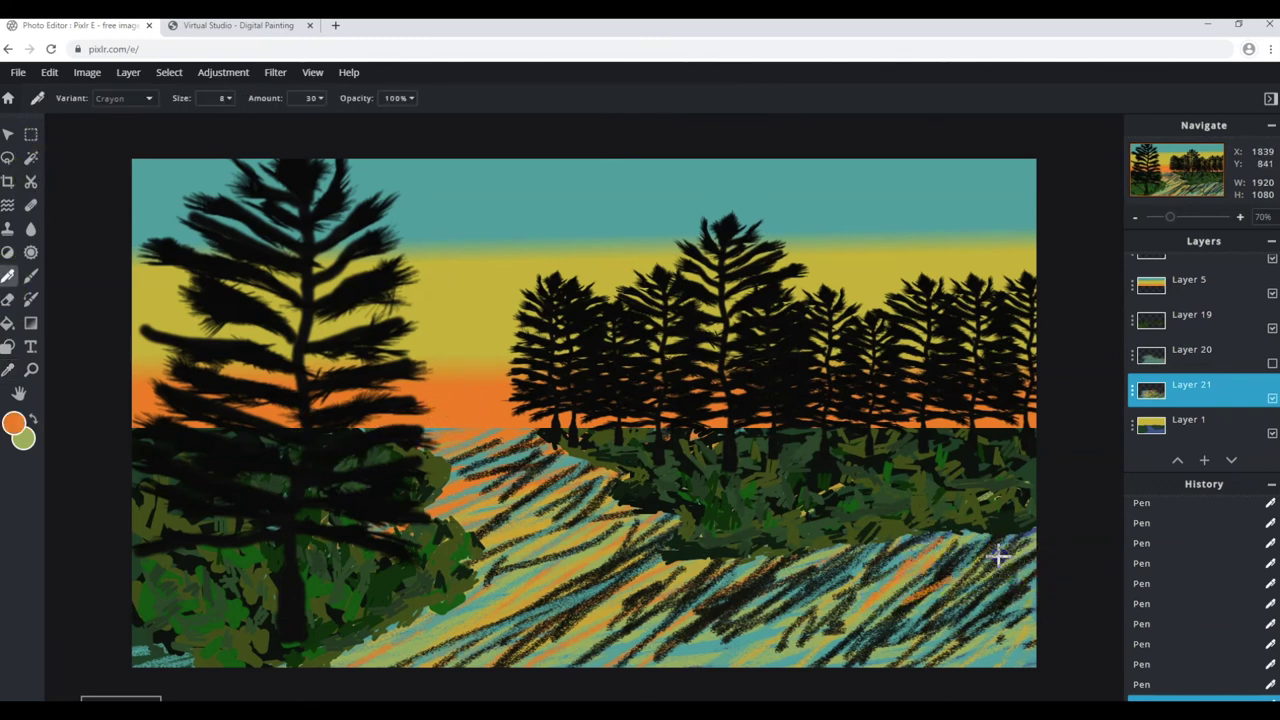
pyautogui.click(840, 570)
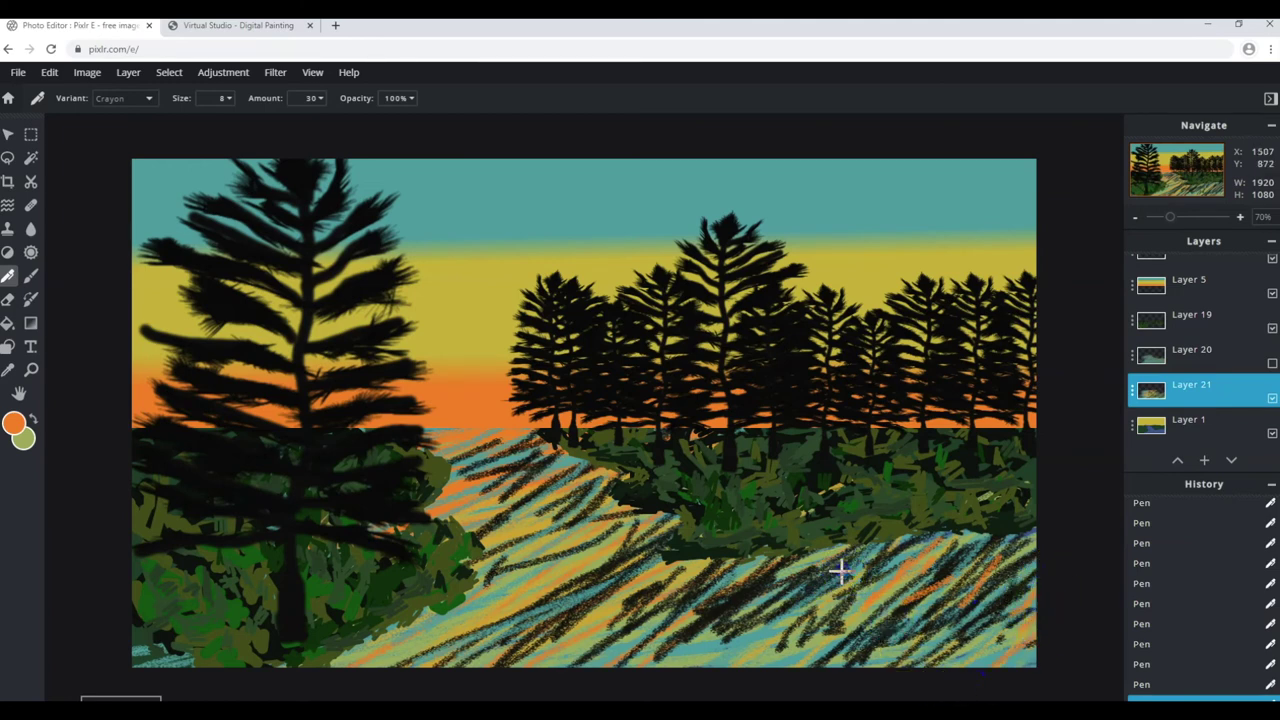
pyautogui.moveTo(762, 573); pyautogui.dragTo(1004, 530)
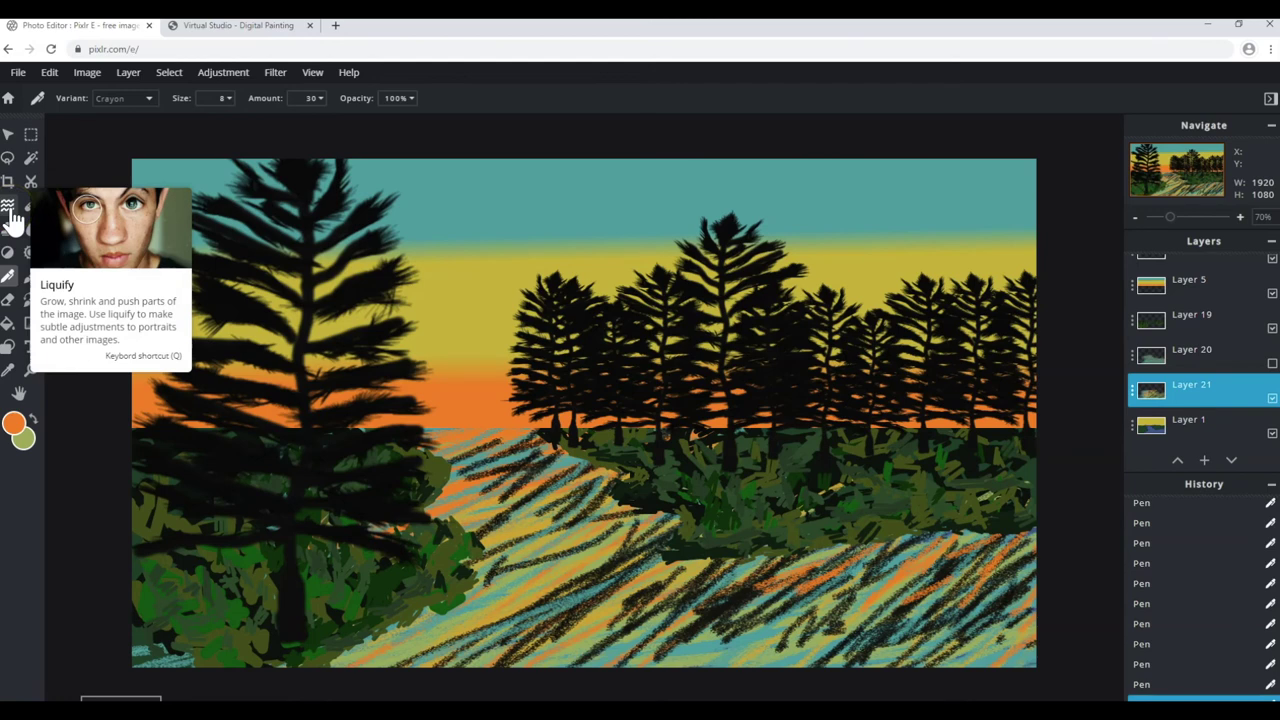
pyautogui.click(9, 208)
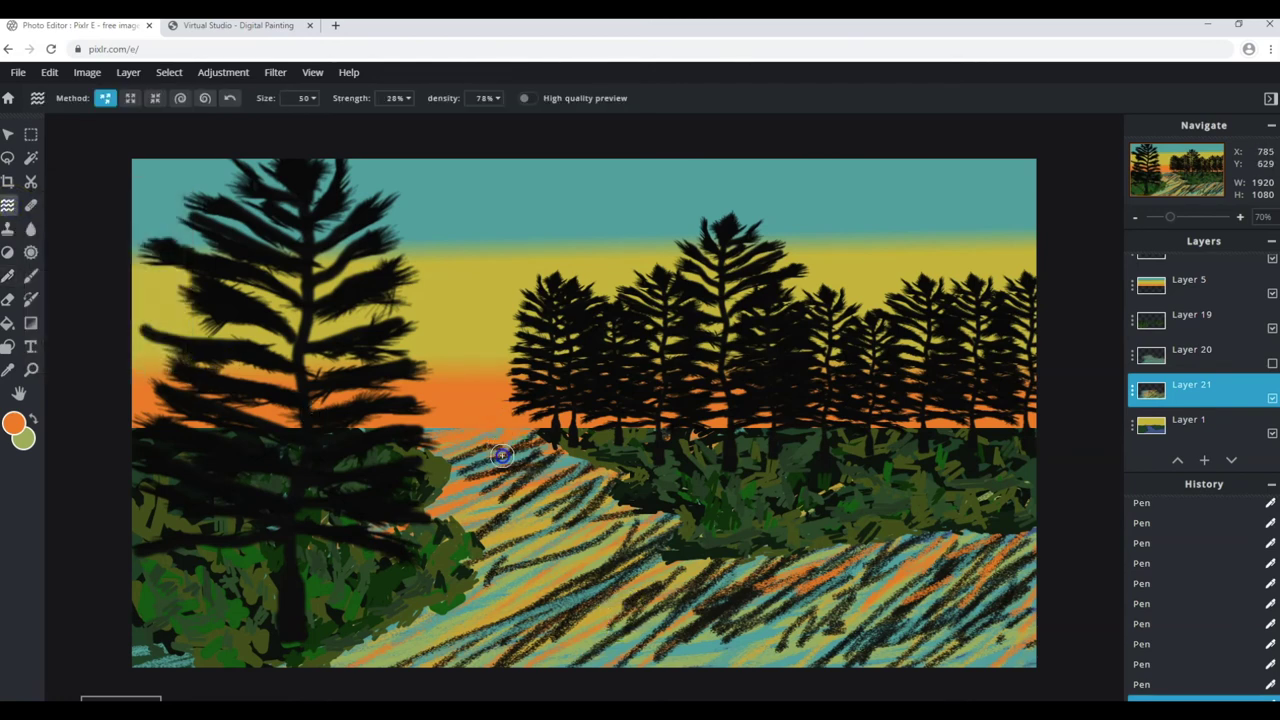
# Warp the shoreline crayon strokes into wavy ripples with Liquify density lowered to 50%.
pyautogui.moveTo(524, 518); pyautogui.dragTo(557, 608)
pyautogui.moveTo(541, 510); pyautogui.dragTo(530, 403)
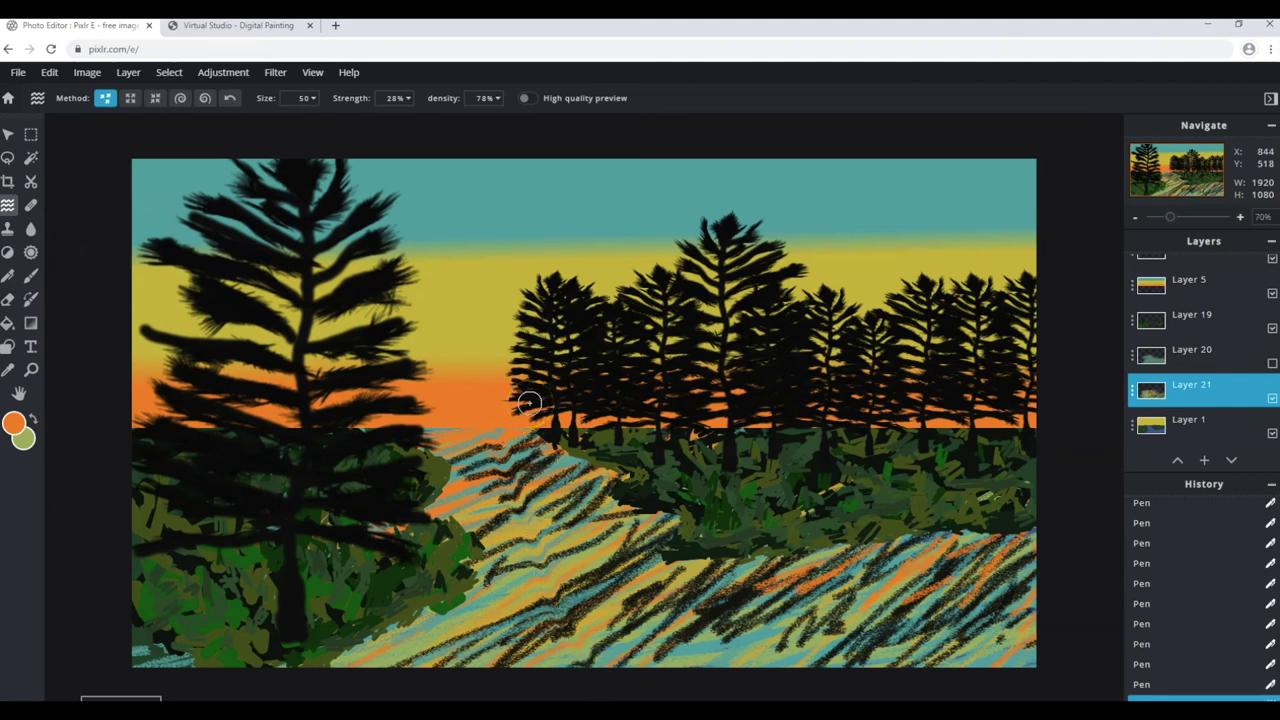
pyautogui.click(480, 97)
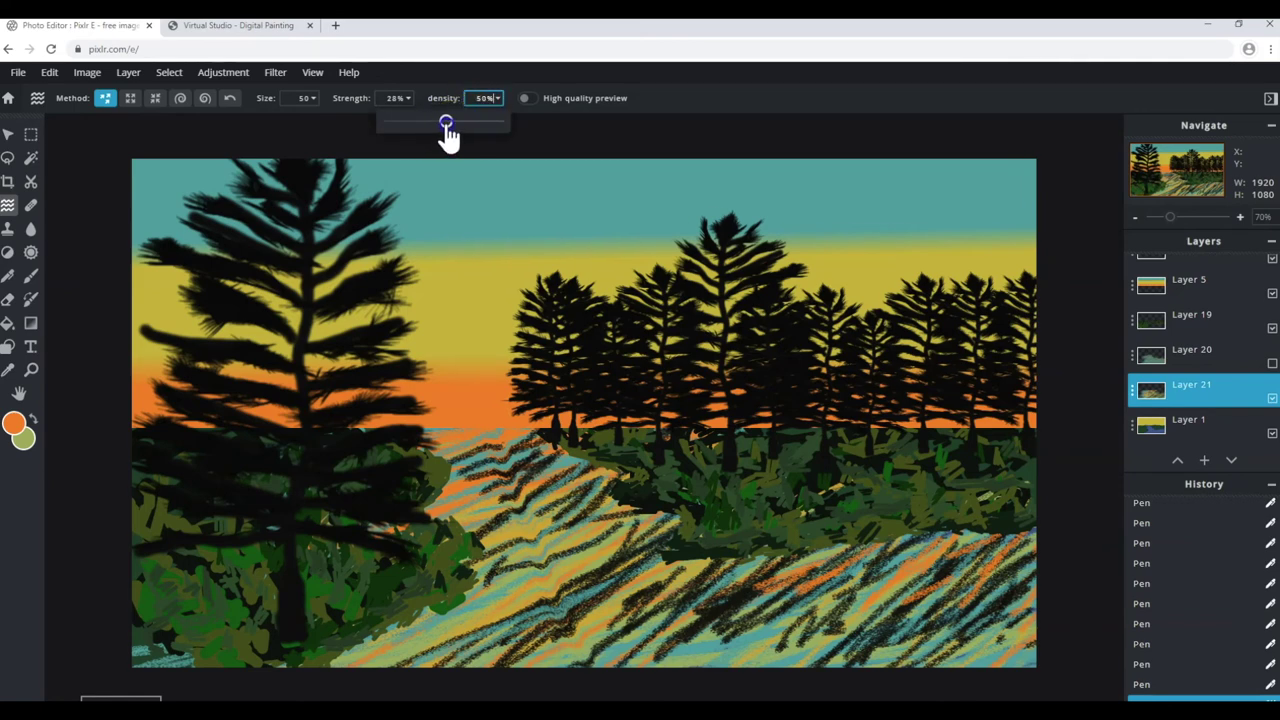
pyautogui.click(465, 460)
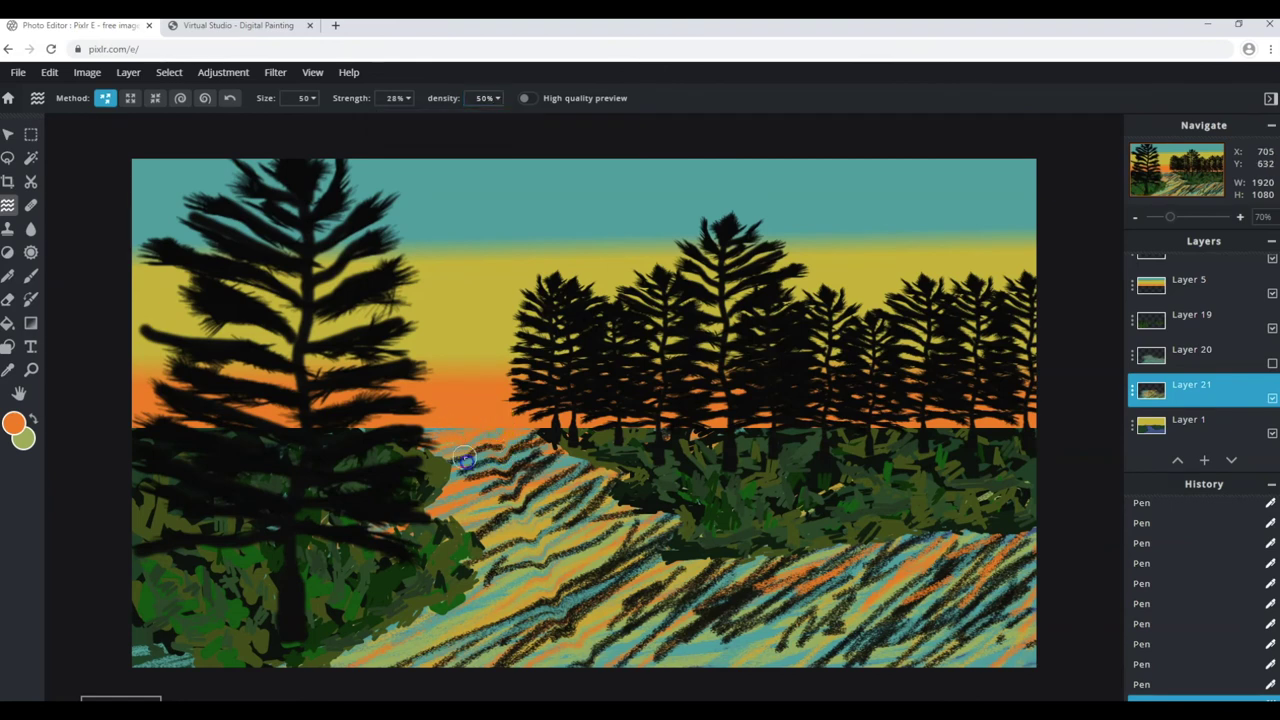
pyautogui.moveTo(643, 664); pyautogui.dragTo(550, 510)
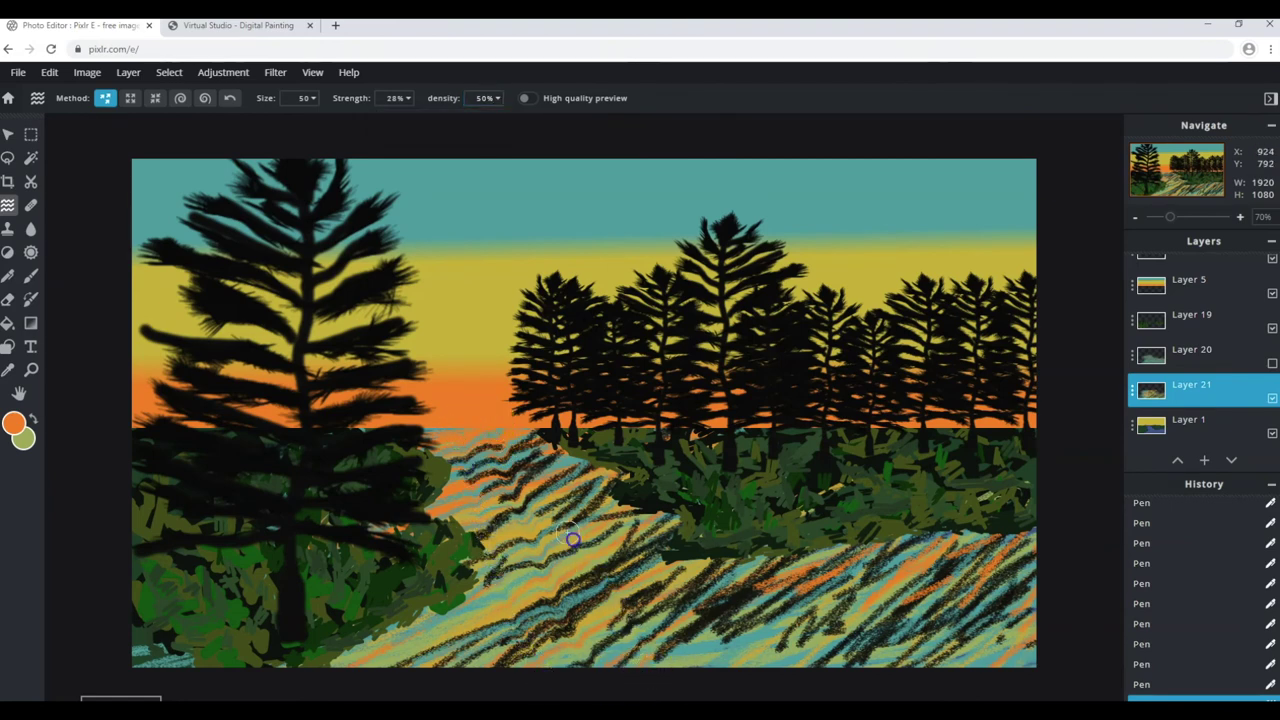
pyautogui.moveTo(536, 464); pyautogui.dragTo(683, 687)
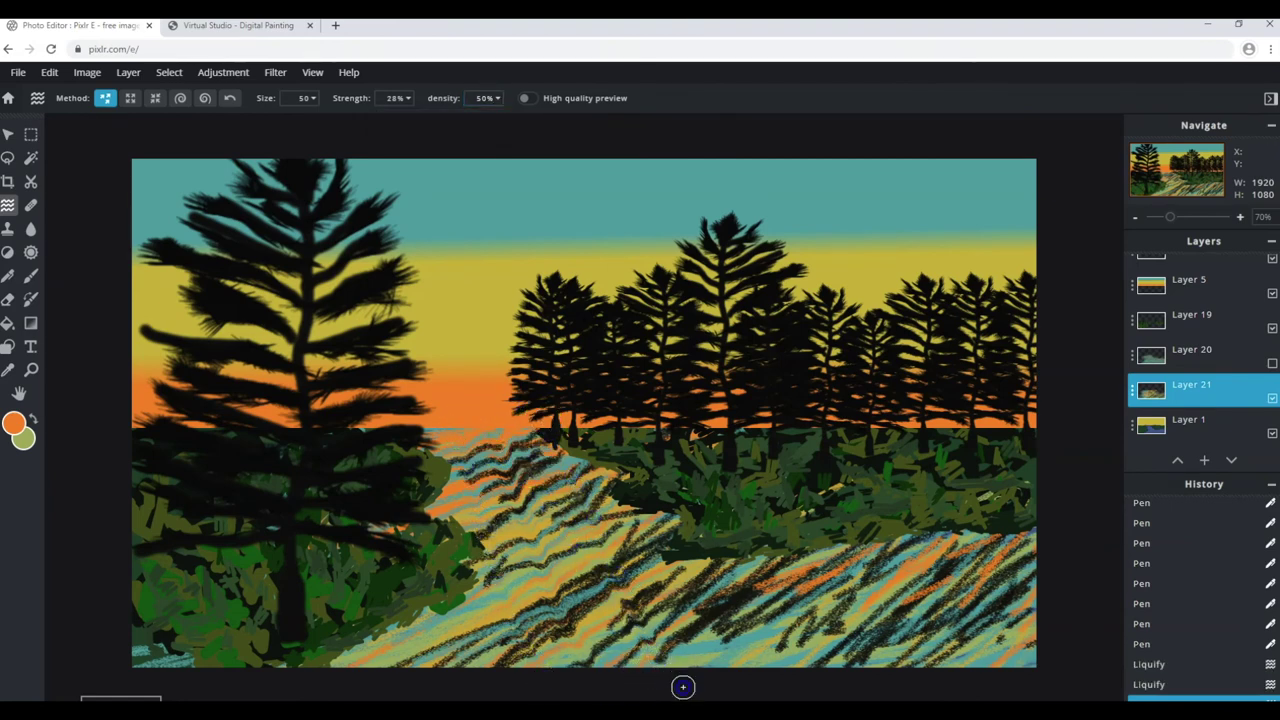
pyautogui.moveTo(677, 636)
pyautogui.mouseDown()
pyautogui.moveTo(571, 423)
pyautogui.moveTo(723, 665)
pyautogui.mouseUp()
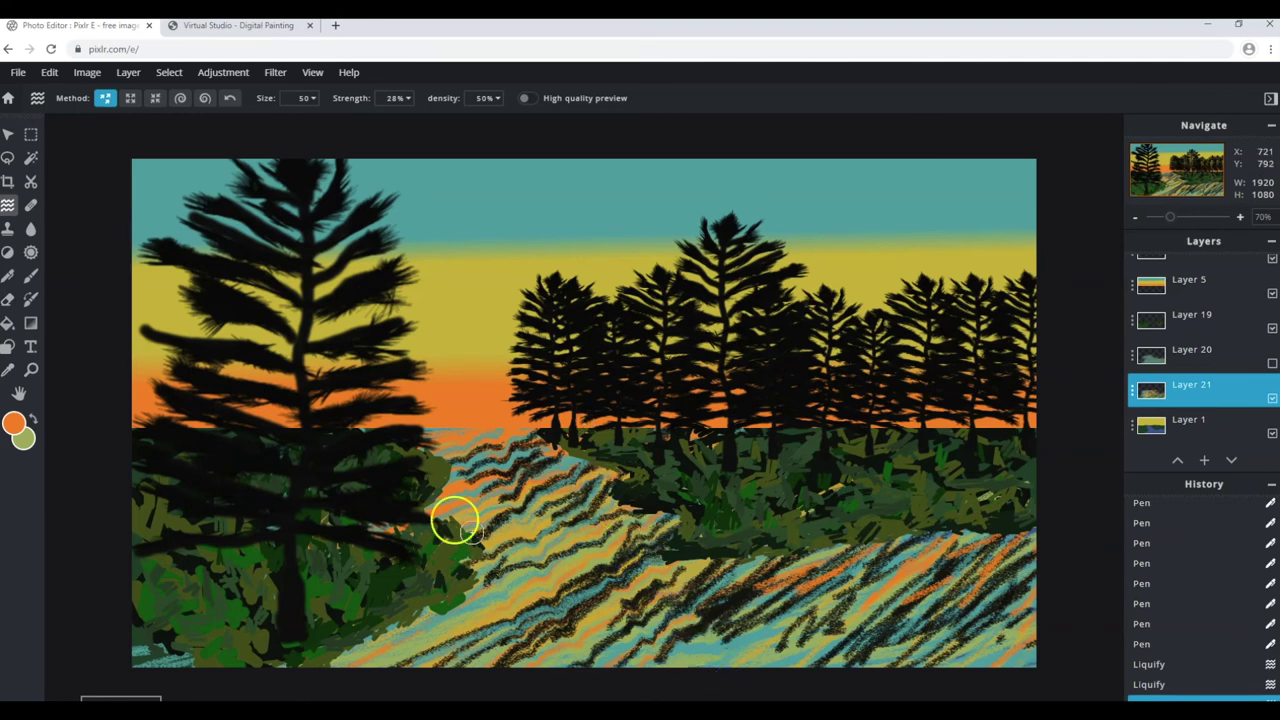
# Undo two ripple warps and set Liquify strength to 49% and density to 52%.
pyautogui.hotkey('ctrl', 'z')
pyautogui.hotkey('ctrl', 'z')
pyautogui.hotkey('ctrl', 'z')
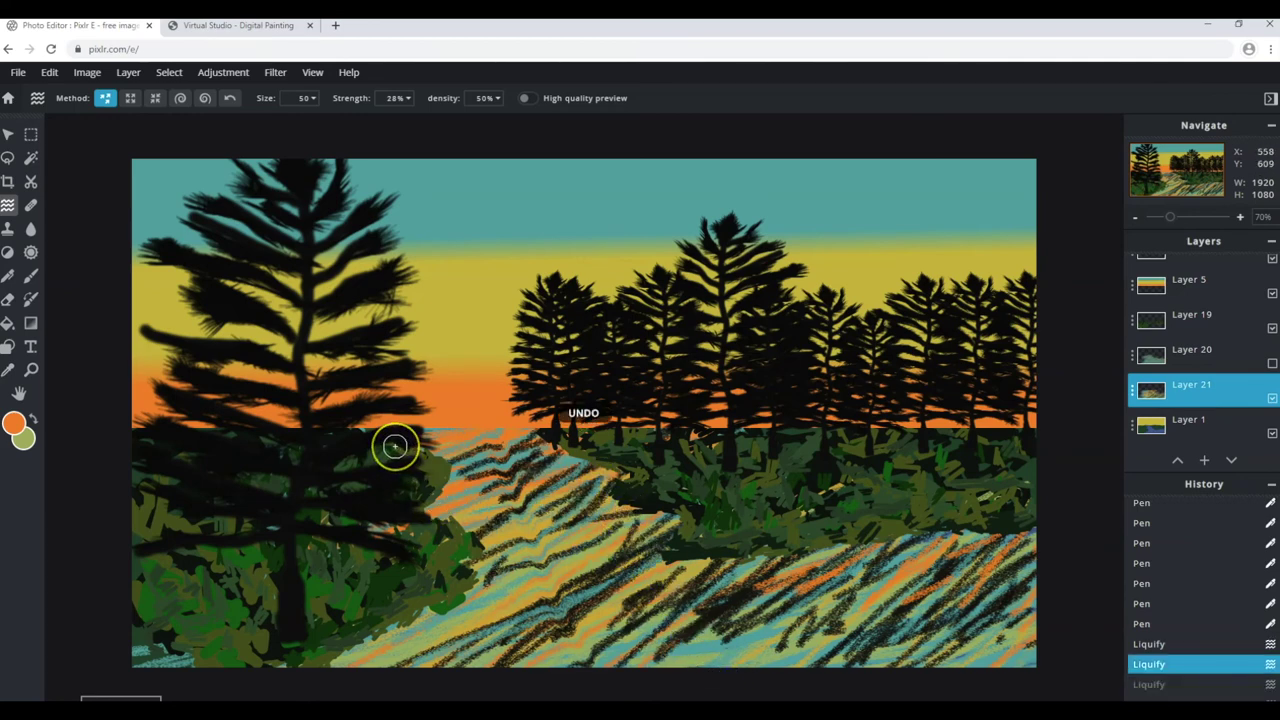
pyautogui.hotkey('ctrl', 'z')
pyautogui.hotkey('ctrl', 'z')
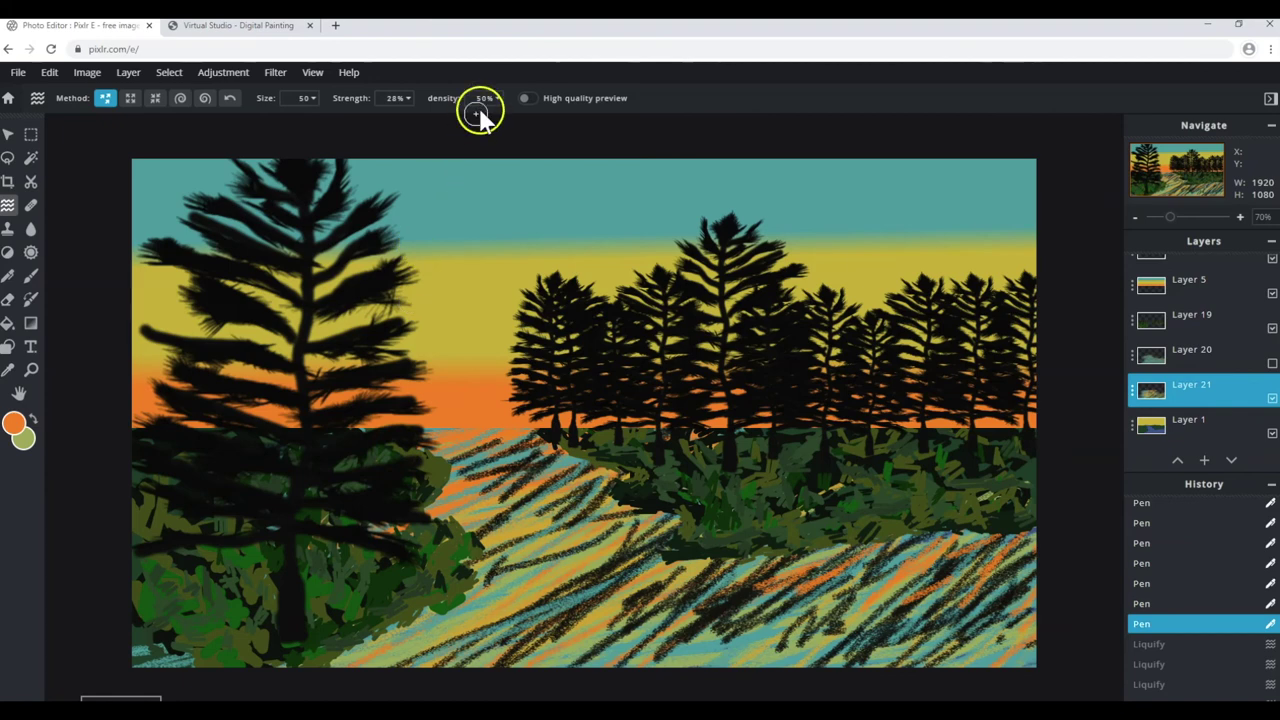
pyautogui.click(490, 98)
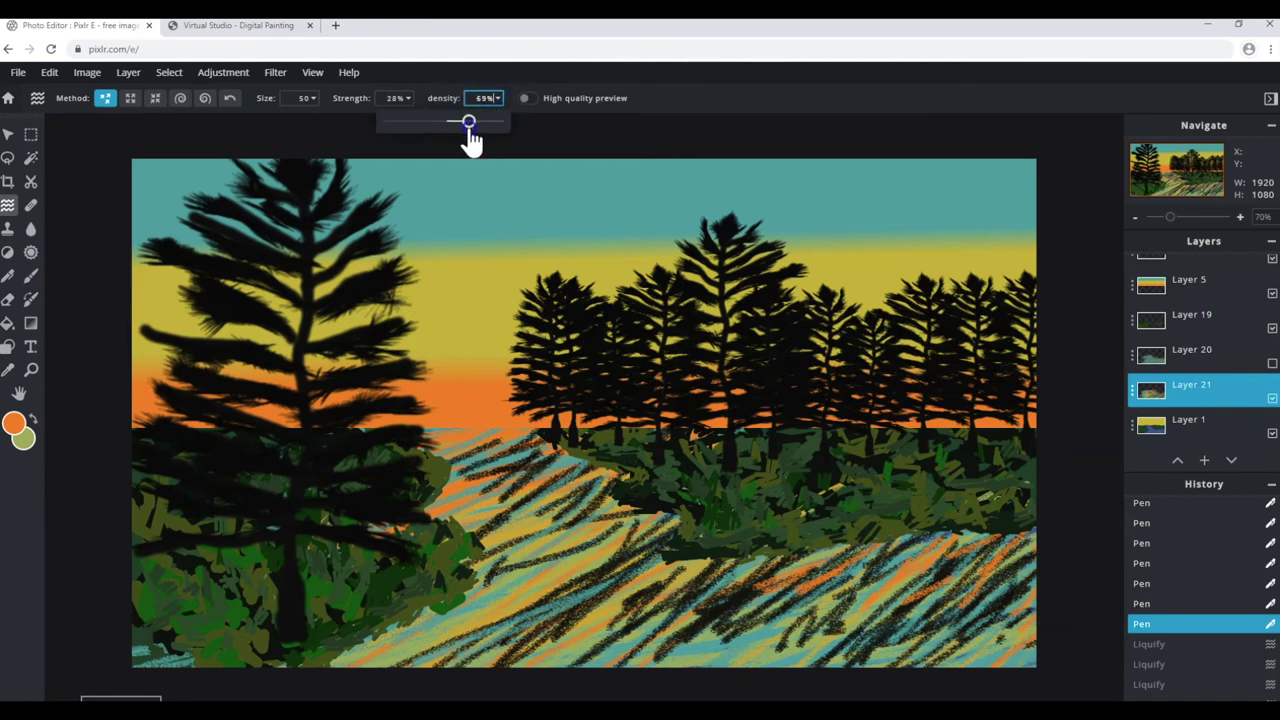
pyautogui.click(306, 100)
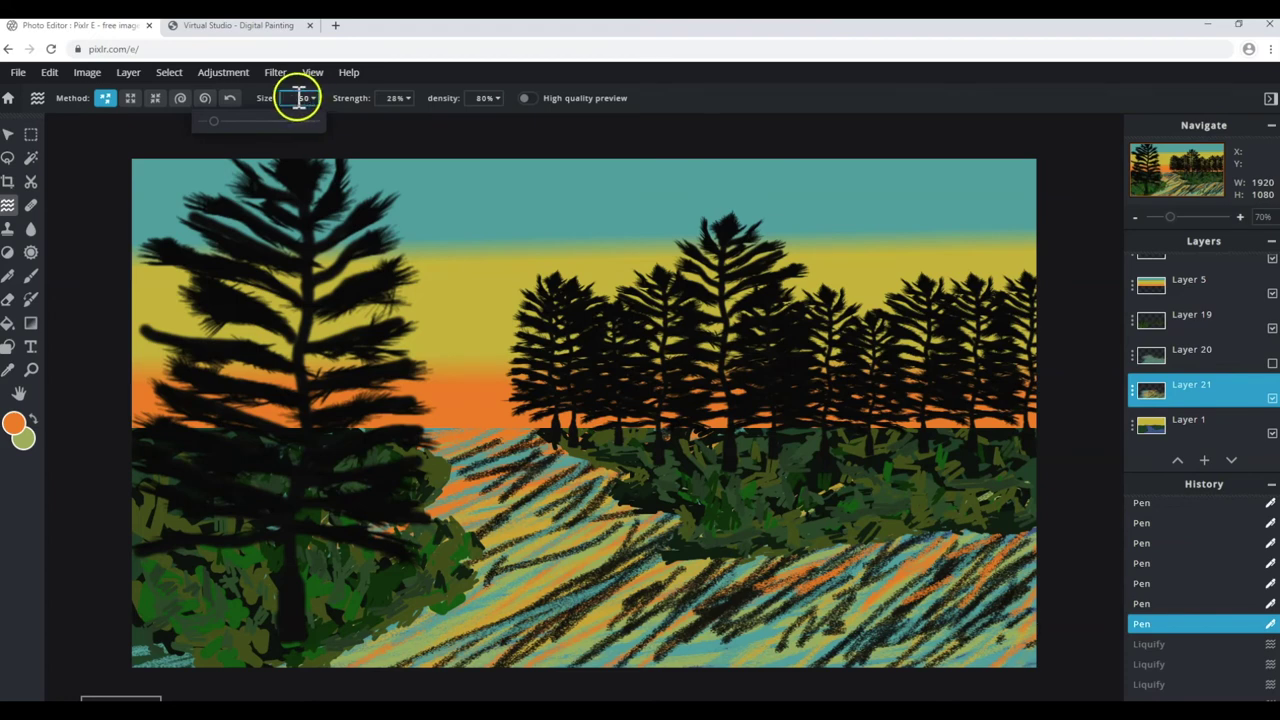
pyautogui.moveTo(316, 98); pyautogui.dragTo(283, 110)
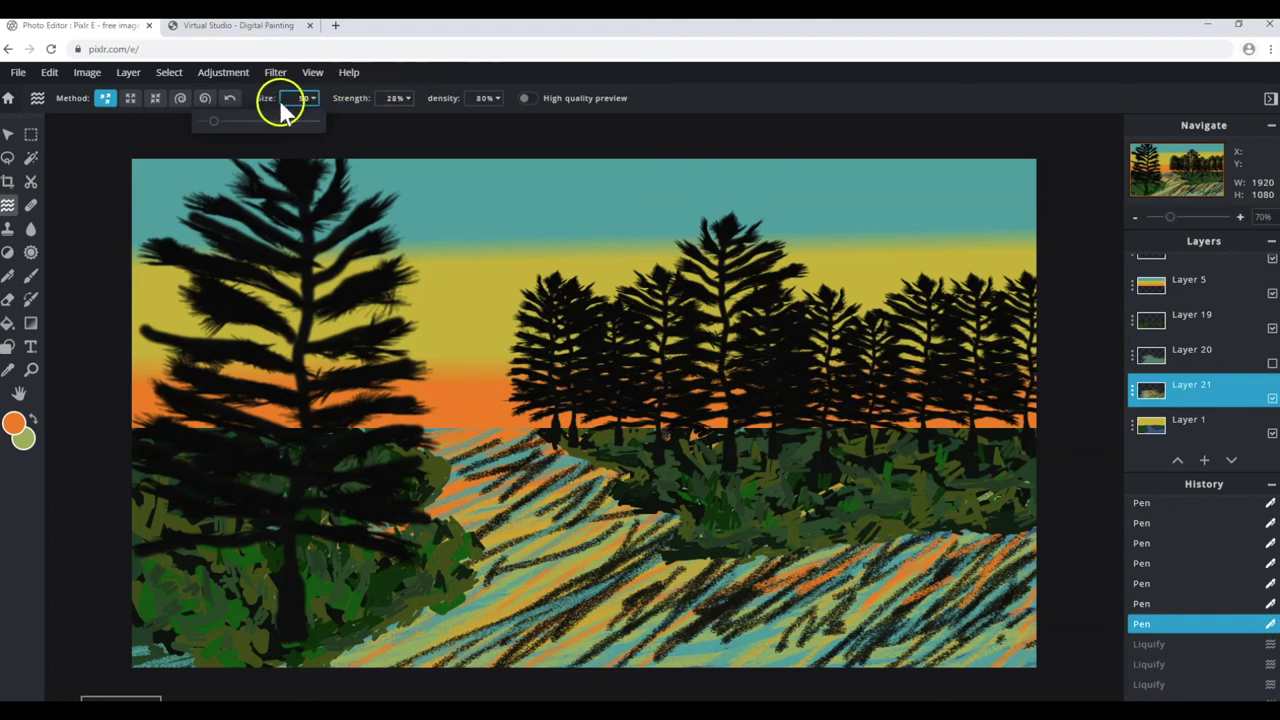
pyautogui.click(398, 98)
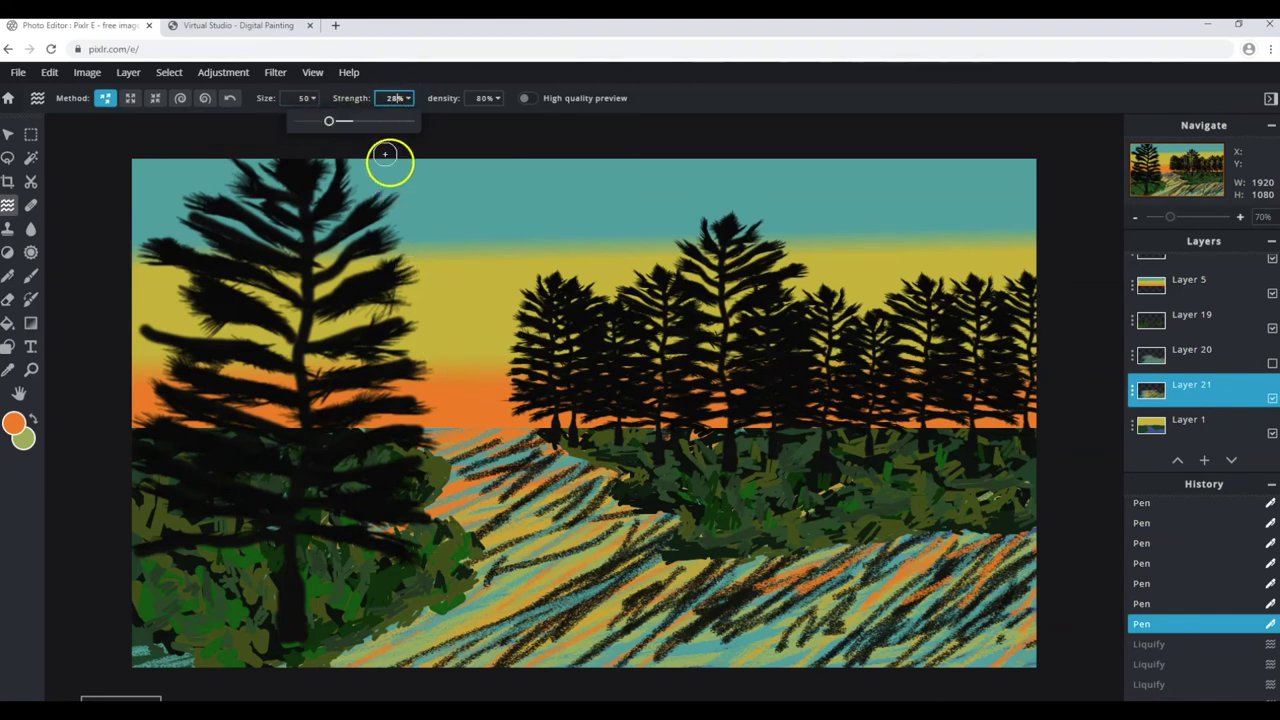
pyautogui.click(486, 98)
pyautogui.moveTo(478, 123); pyautogui.dragTo(449, 128)
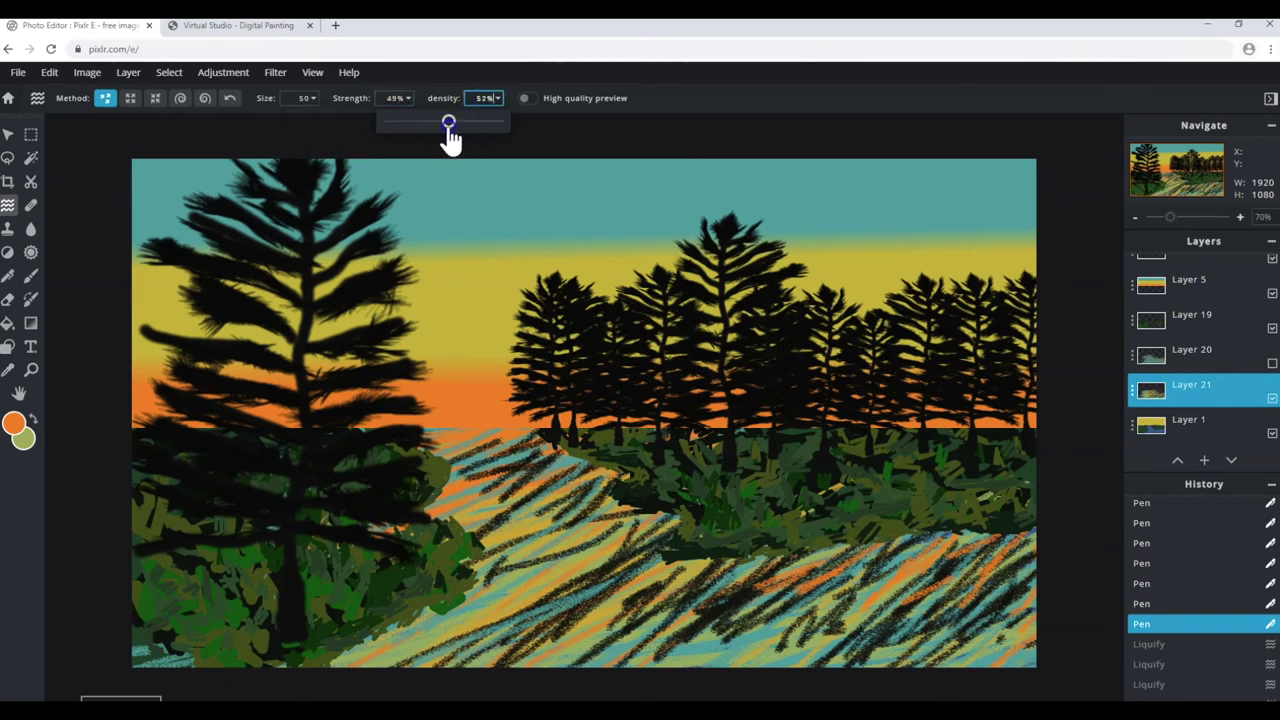
# Ripple a few water strokes, then glance at the ducks reference photo.
pyautogui.moveTo(481, 427); pyautogui.dragTo(469, 429)
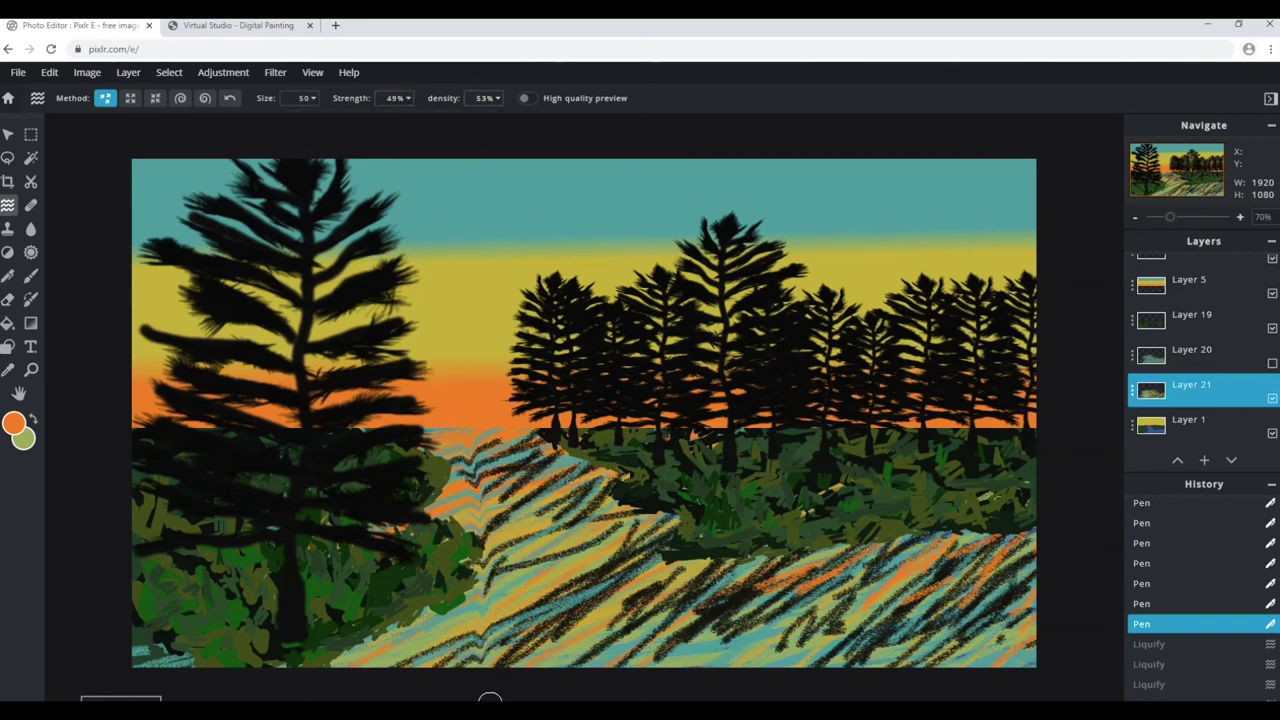
pyautogui.moveTo(549, 622); pyautogui.dragTo(522, 455)
pyautogui.click(455, 425)
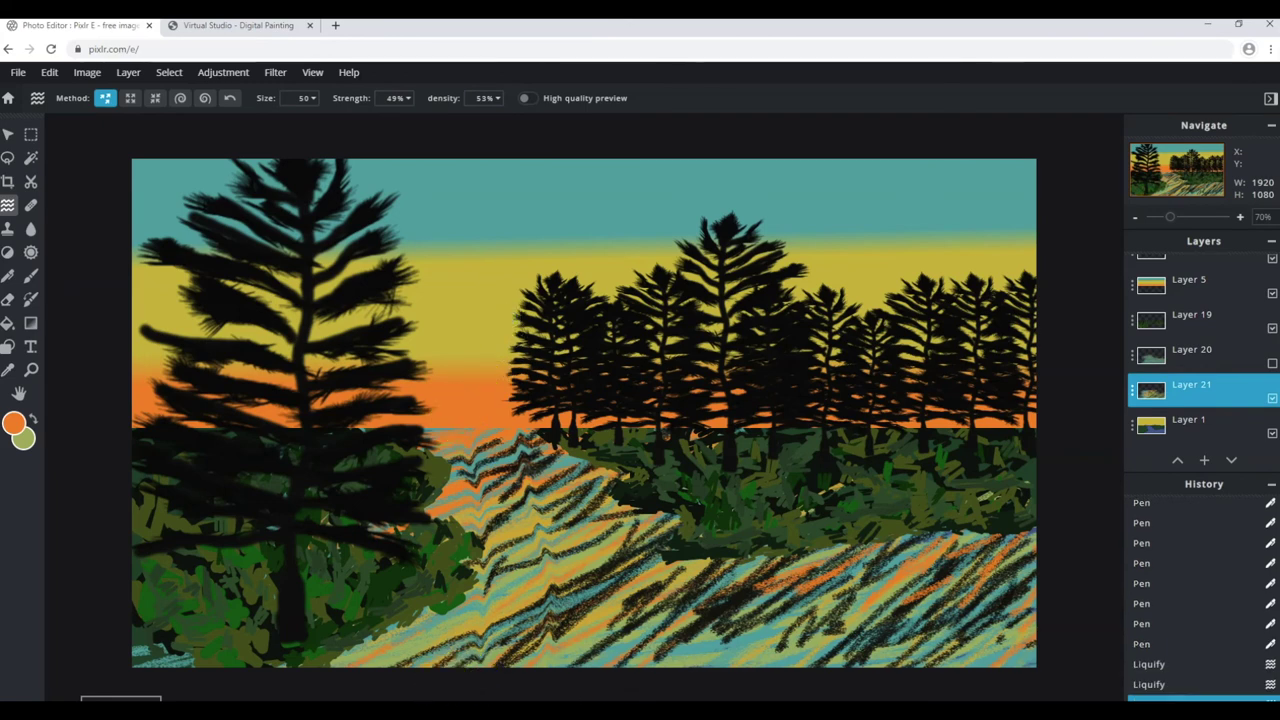
pyautogui.hotkey('alt', 'Tab')
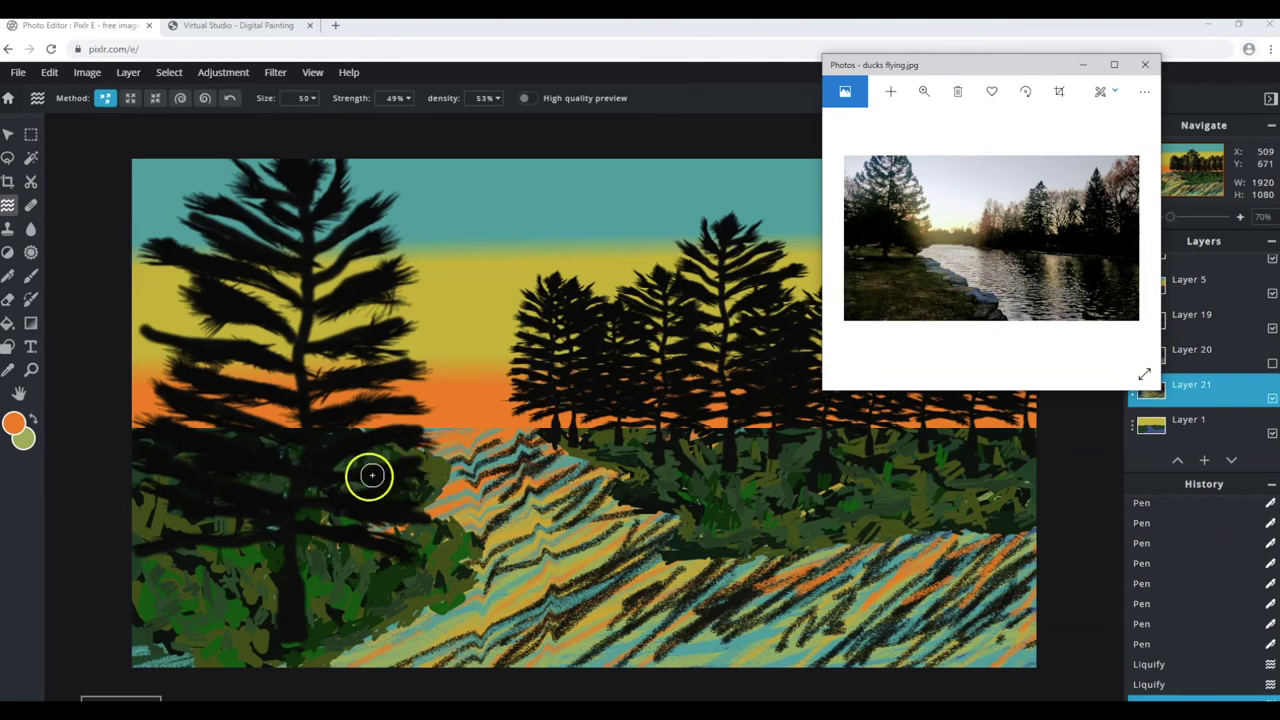
pyautogui.click(63, 209)
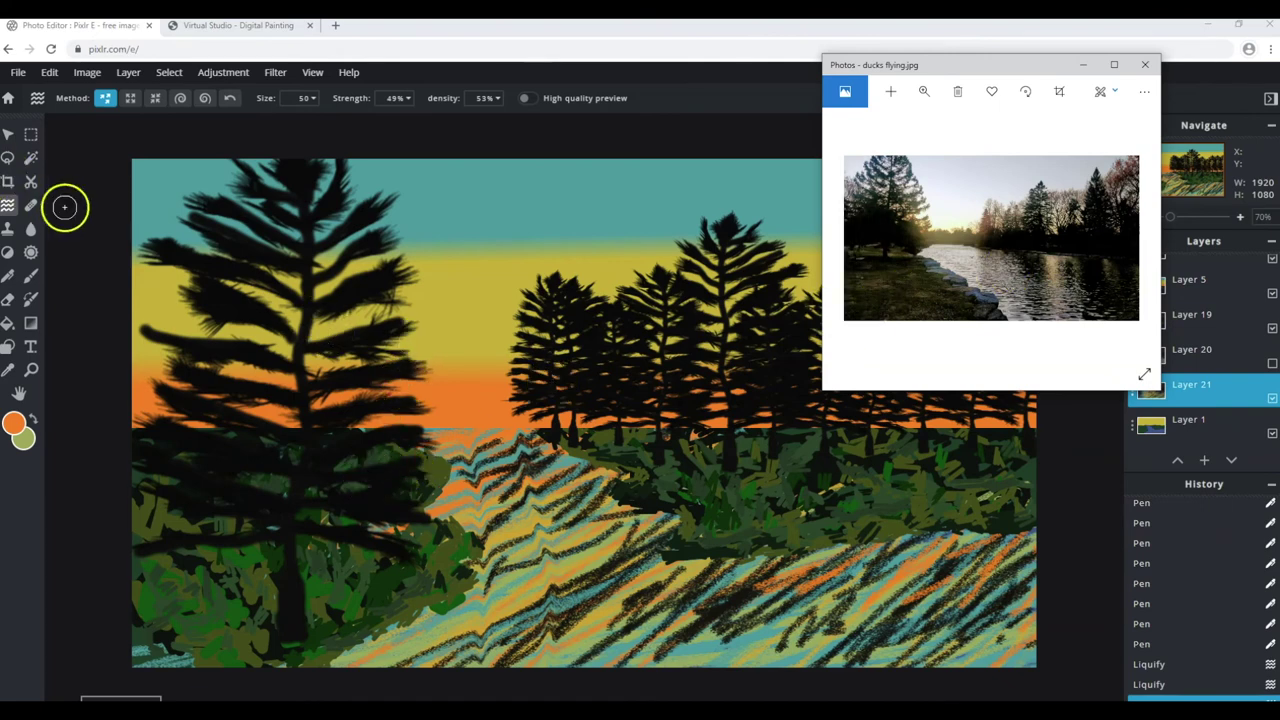
# Set Liquify strength 28% and density 74%, then undo the new warps via Edit > Undo.
pyautogui.click(305, 98)
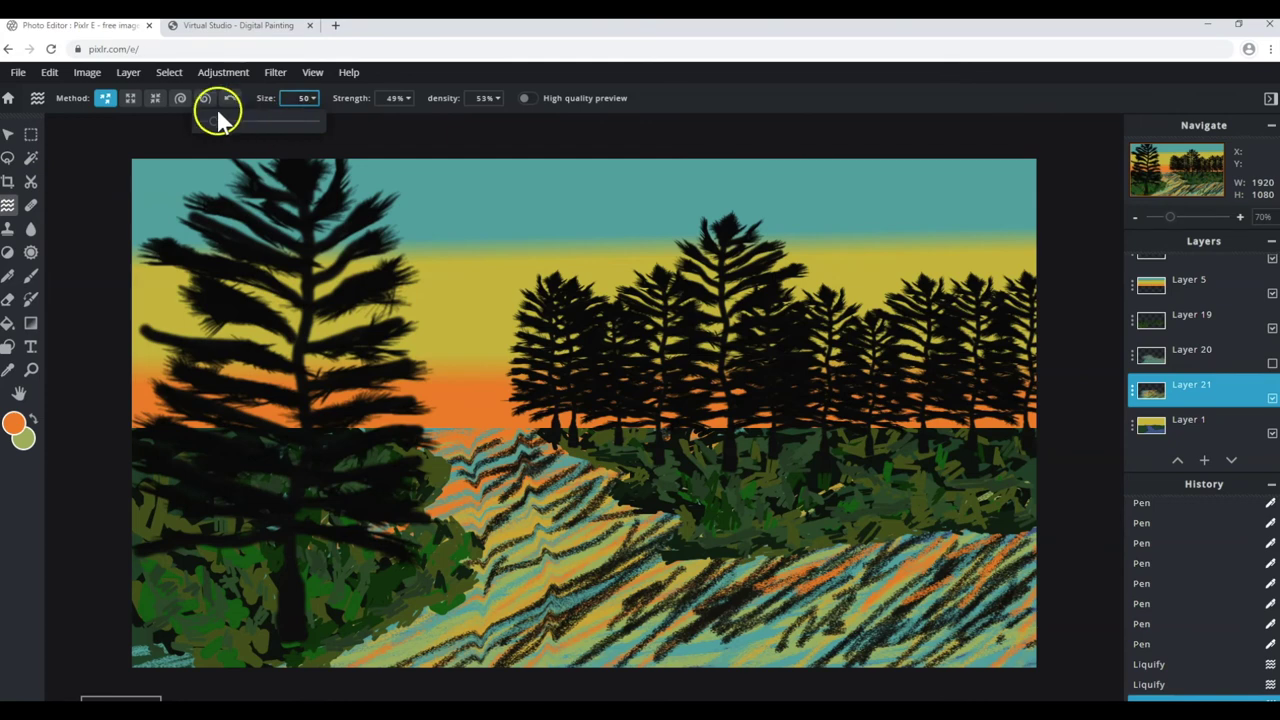
pyautogui.click(395, 98)
pyautogui.moveTo(360, 121); pyautogui.dragTo(329, 121)
pyautogui.click(487, 98)
pyautogui.write('74')
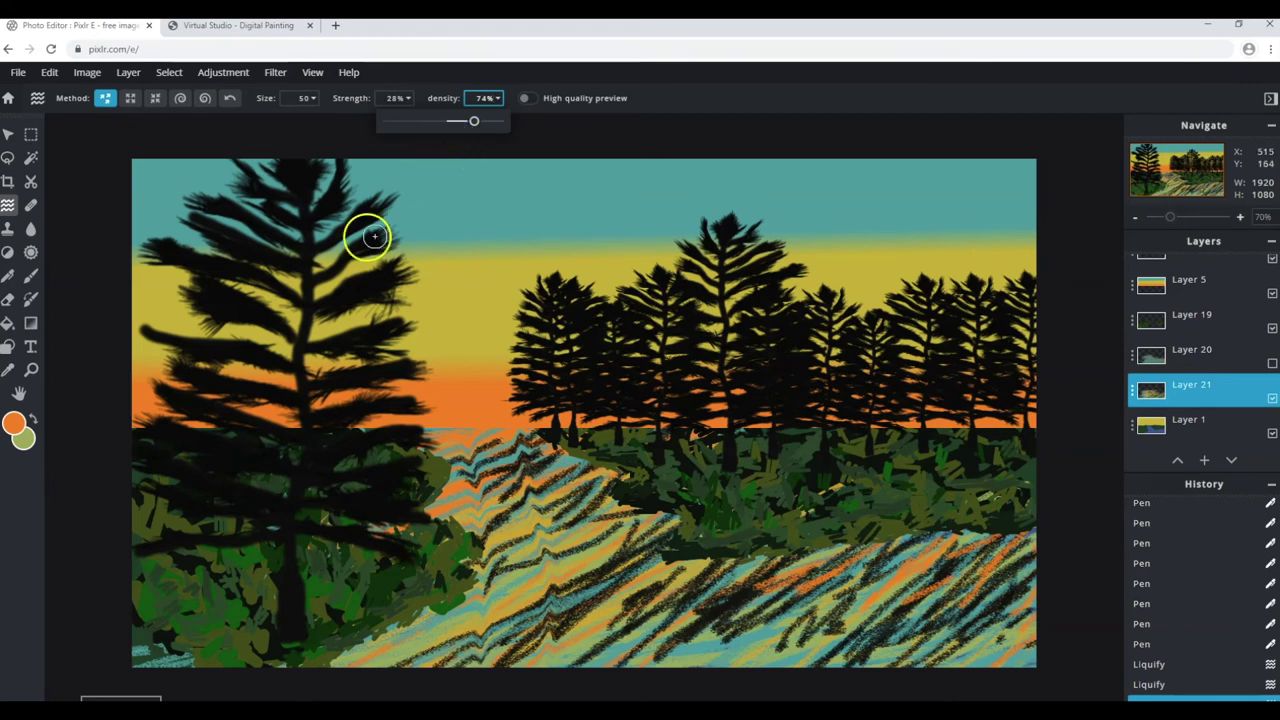
pyautogui.click(50, 72)
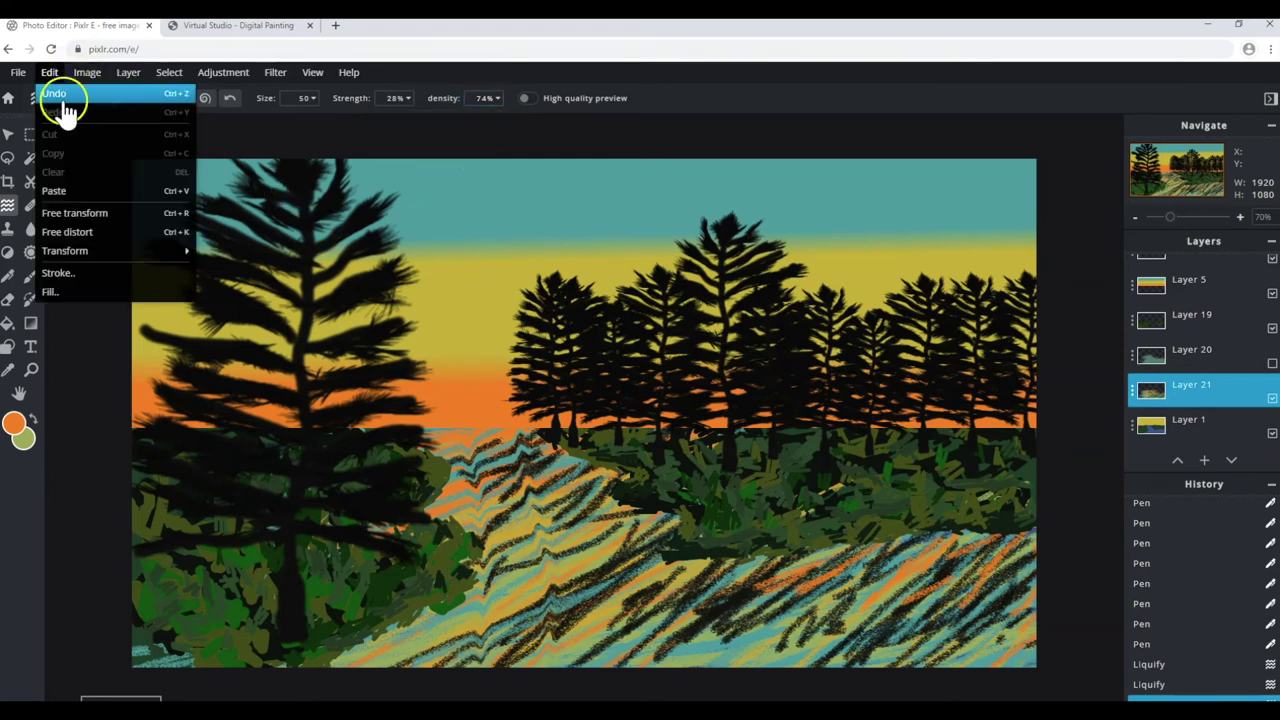
pyautogui.click(50, 72)
pyautogui.click(50, 72)
pyautogui.hotkey('ctrl', 'y')
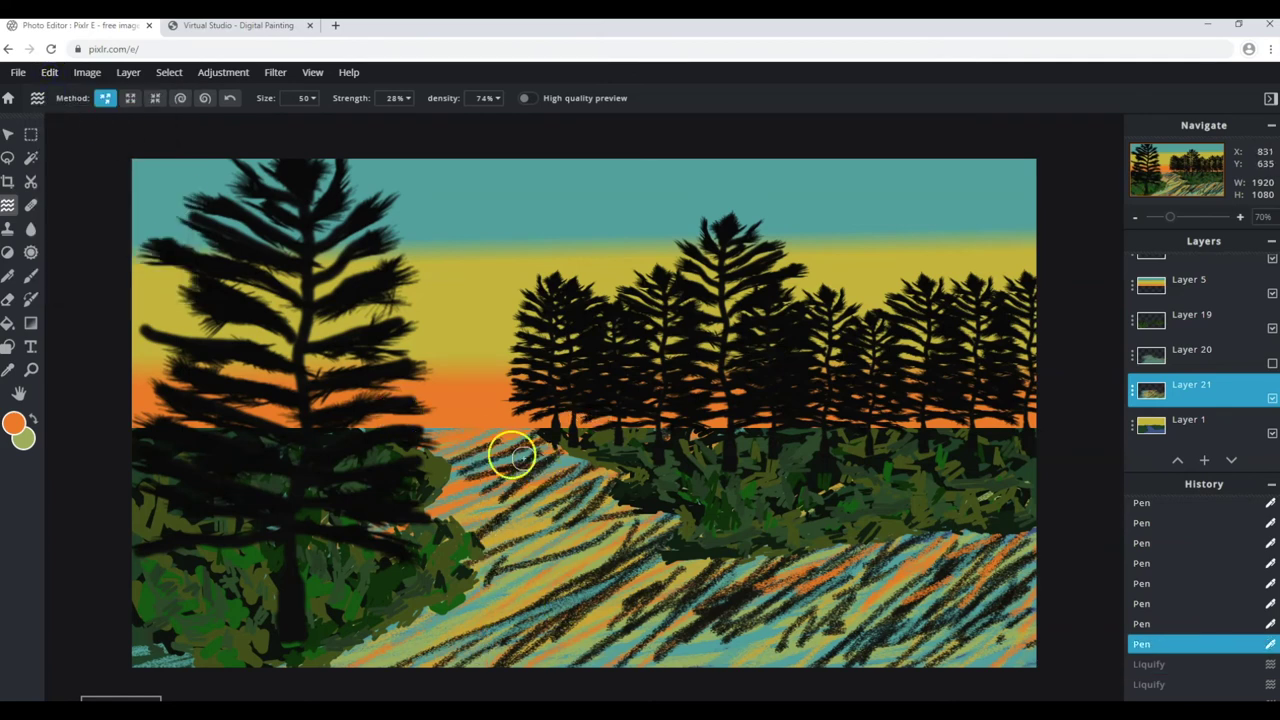
# Liquify the water stripes along the shoreline, treeline and lower right into wavy ripples.
pyautogui.moveTo(454, 414)
pyautogui.mouseDown()
pyautogui.moveTo(542, 668)
pyautogui.moveTo(586, 686)
pyautogui.mouseUp()
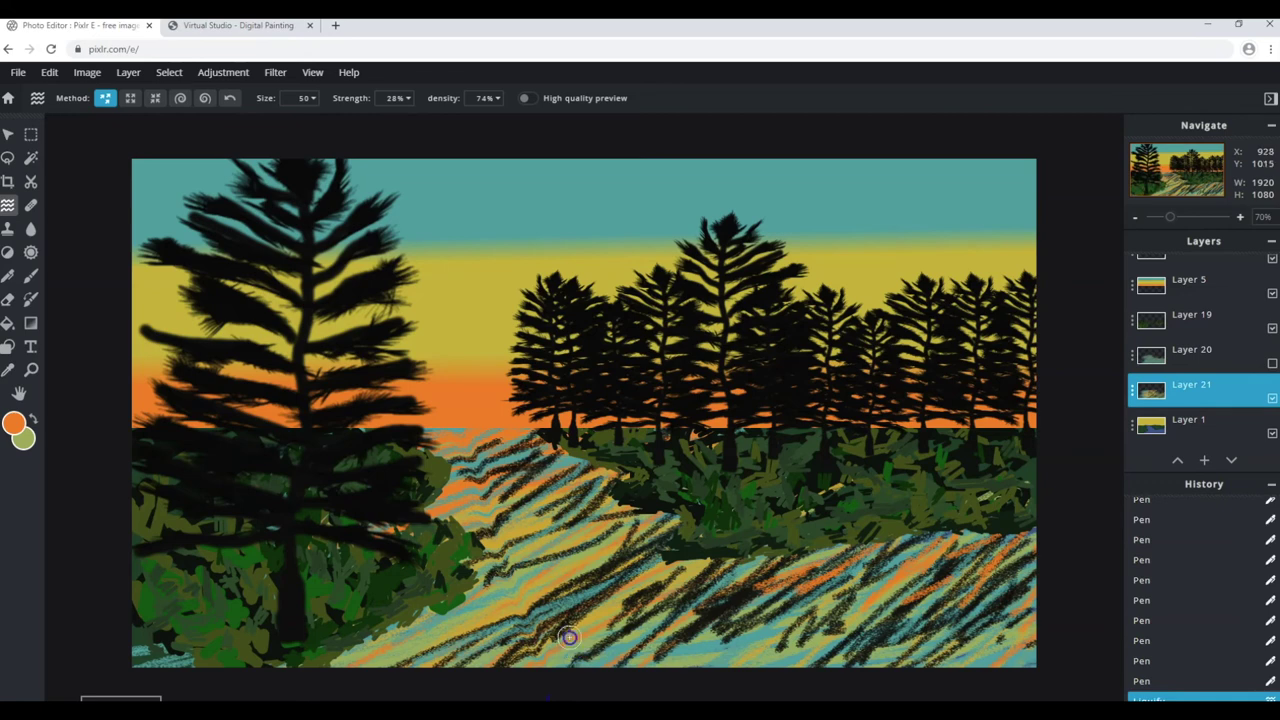
pyautogui.moveTo(522, 383); pyautogui.dragTo(566, 531)
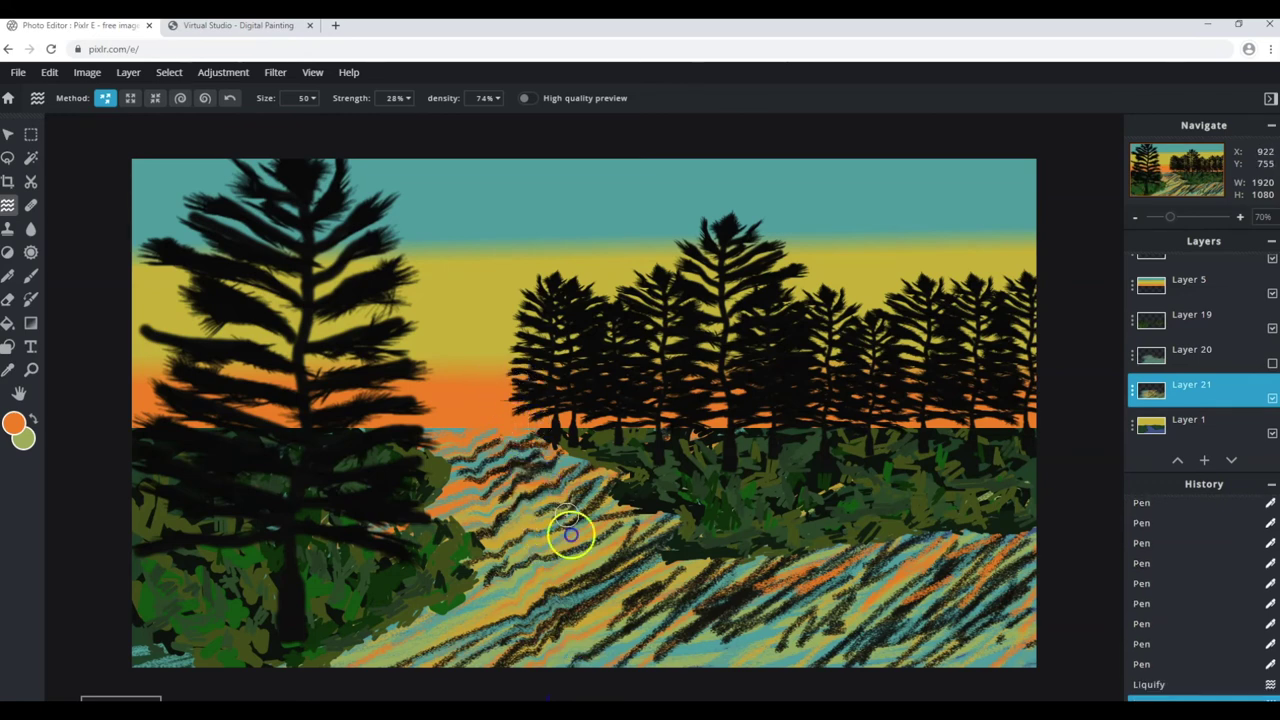
pyautogui.moveTo(545, 399); pyautogui.dragTo(631, 414)
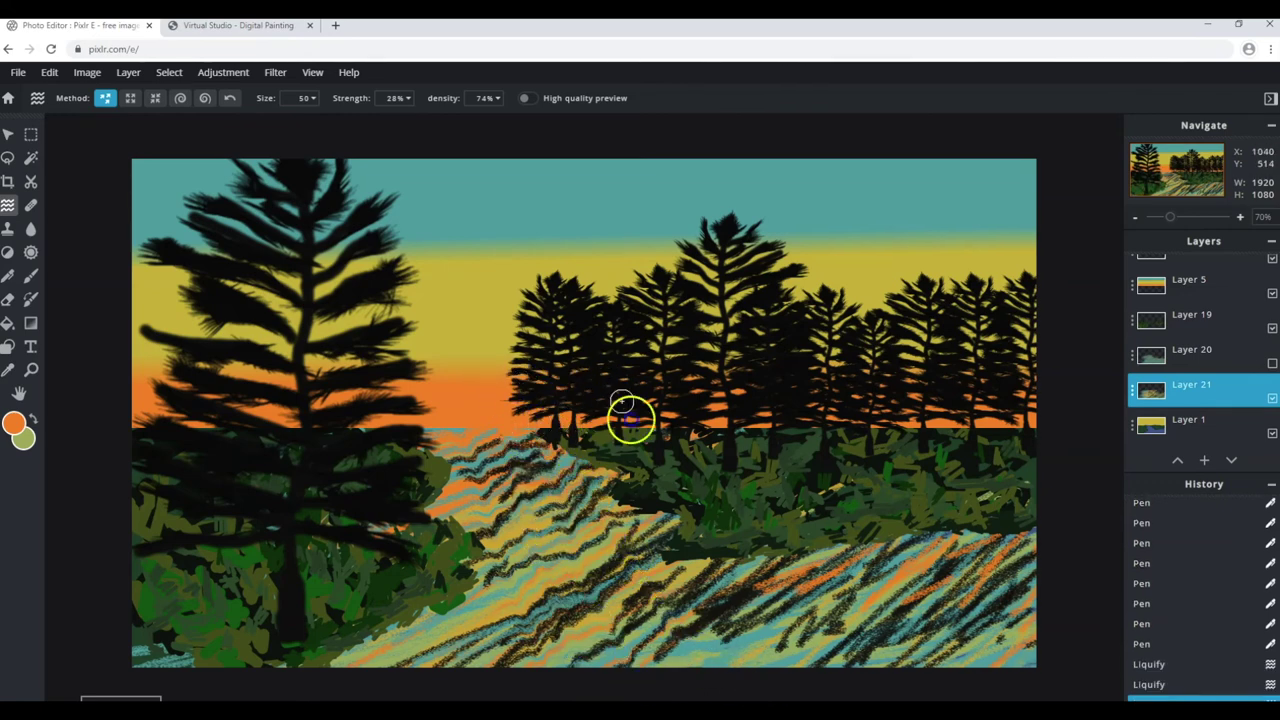
pyautogui.moveTo(880, 600); pyautogui.dragTo(955, 690)
pyautogui.moveTo(1020, 655)
pyautogui.mouseDown()
pyautogui.moveTo(891, 551)
pyautogui.moveTo(1031, 603)
pyautogui.mouseUp()
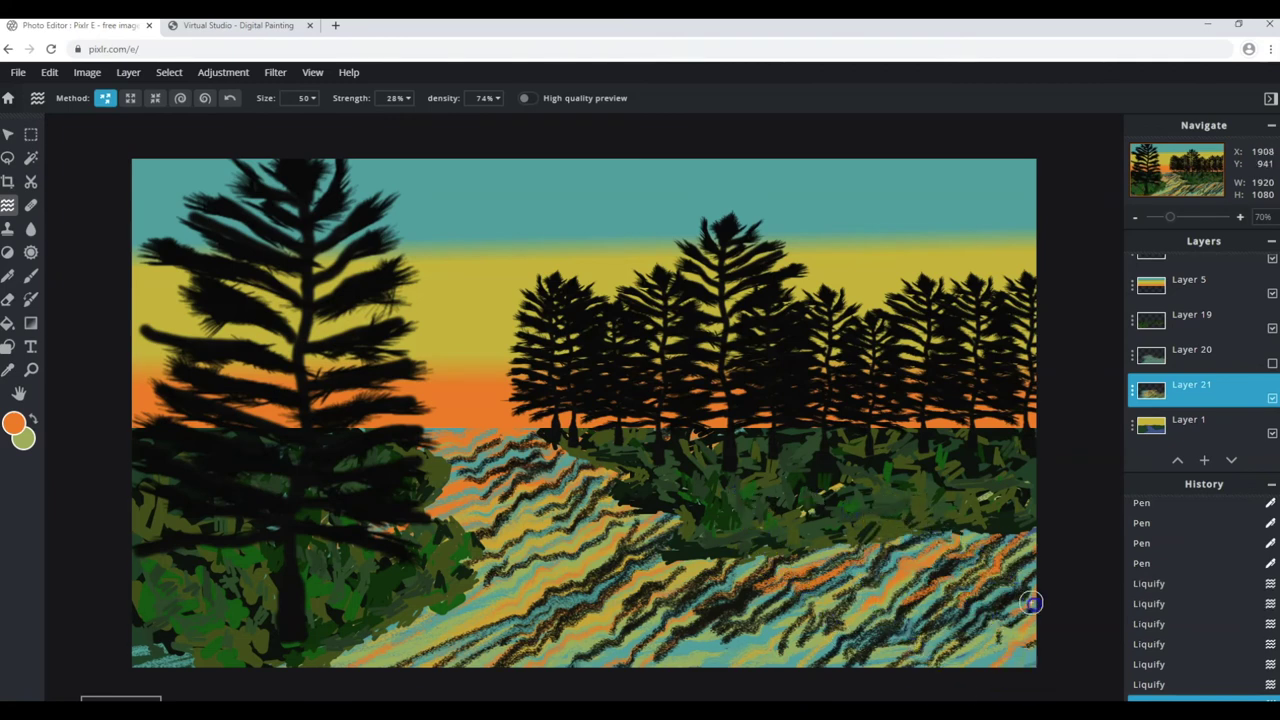
pyautogui.moveTo(655, 500)
pyautogui.mouseDown()
pyautogui.moveTo(349, 443)
pyautogui.moveTo(467, 505)
pyautogui.mouseUp()
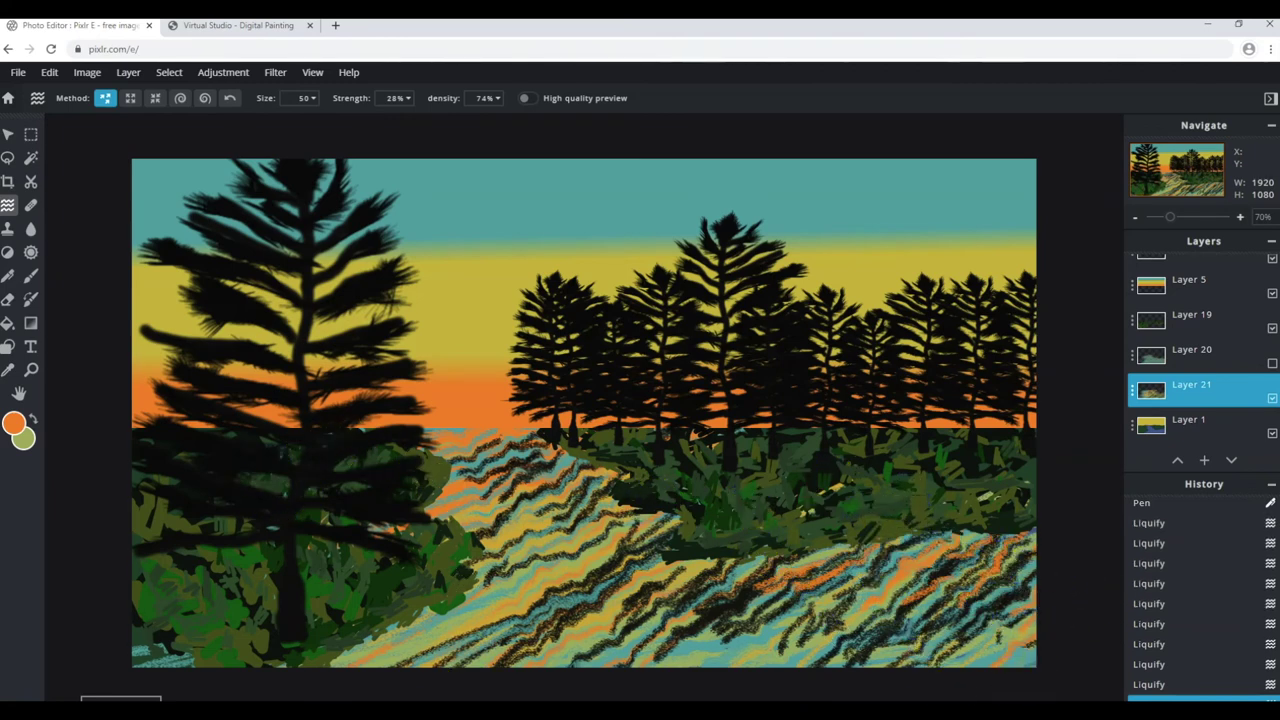
pyautogui.moveTo(497, 583)
pyautogui.mouseDown()
pyautogui.moveTo(477, 584)
pyautogui.moveTo(506, 666)
pyautogui.mouseUp()
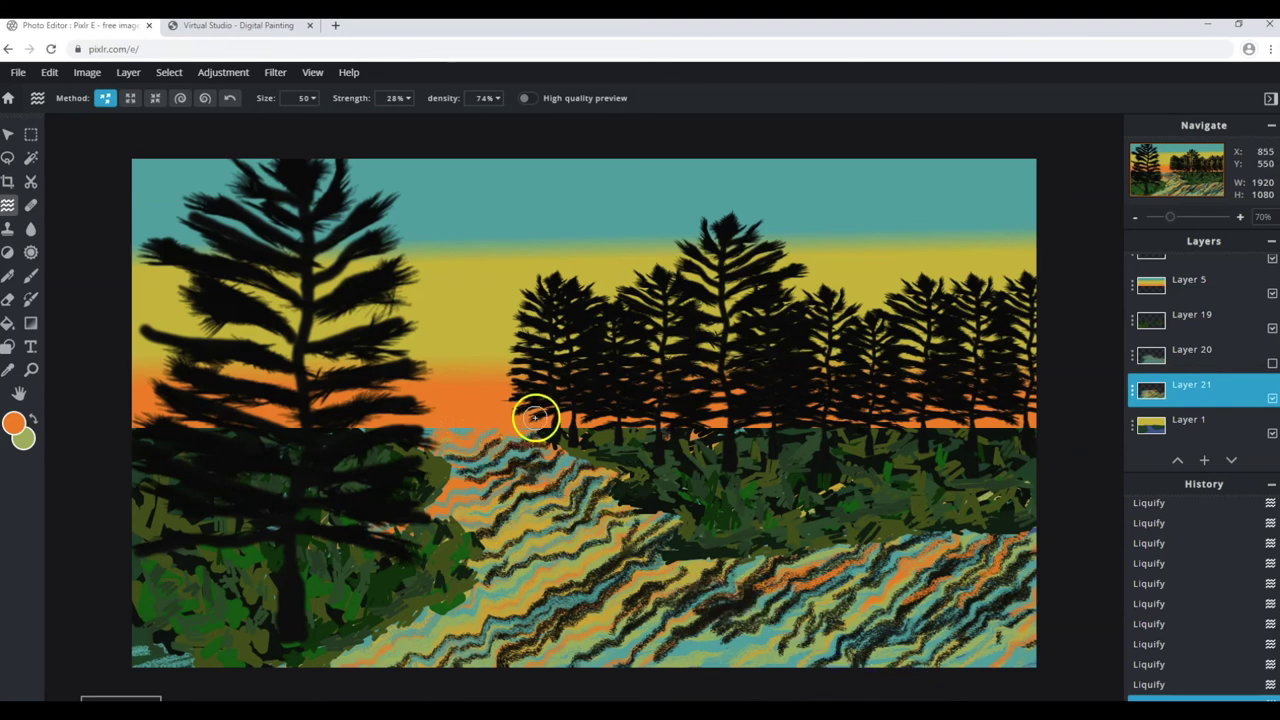
pyautogui.moveTo(877, 629); pyautogui.dragTo(831, 660)
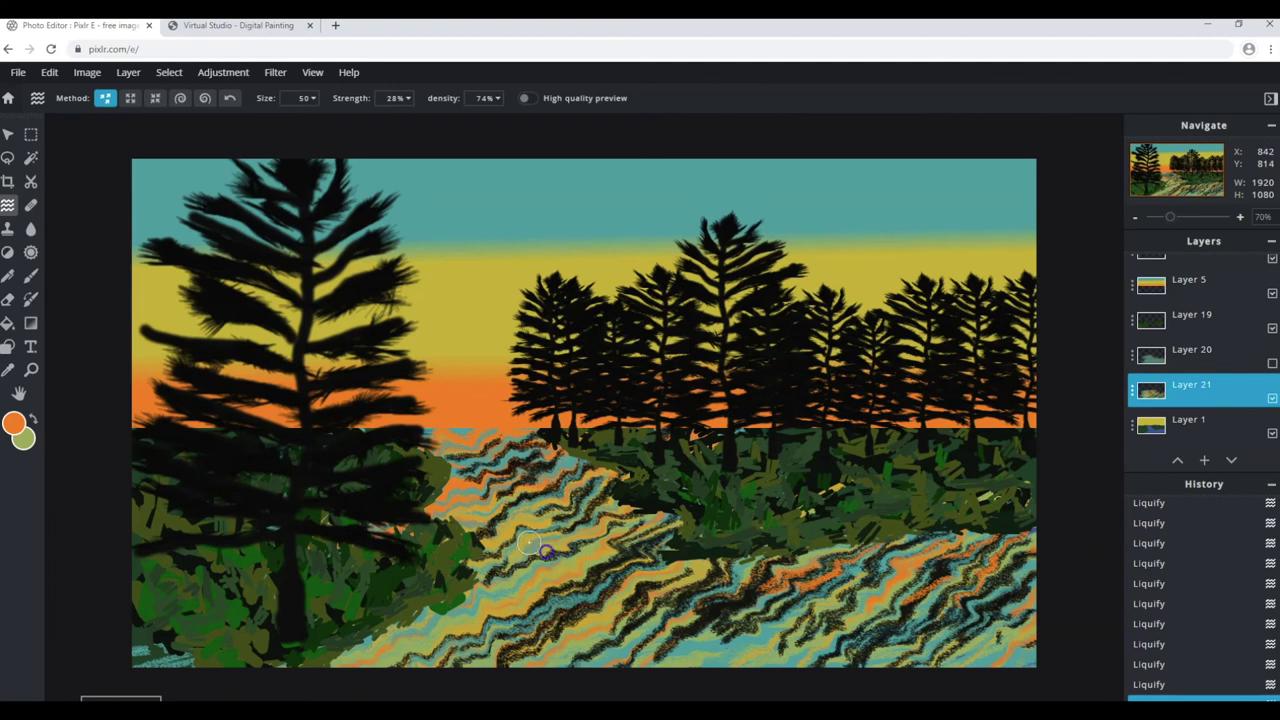
pyautogui.moveTo(497, 543); pyautogui.dragTo(1026, 657)
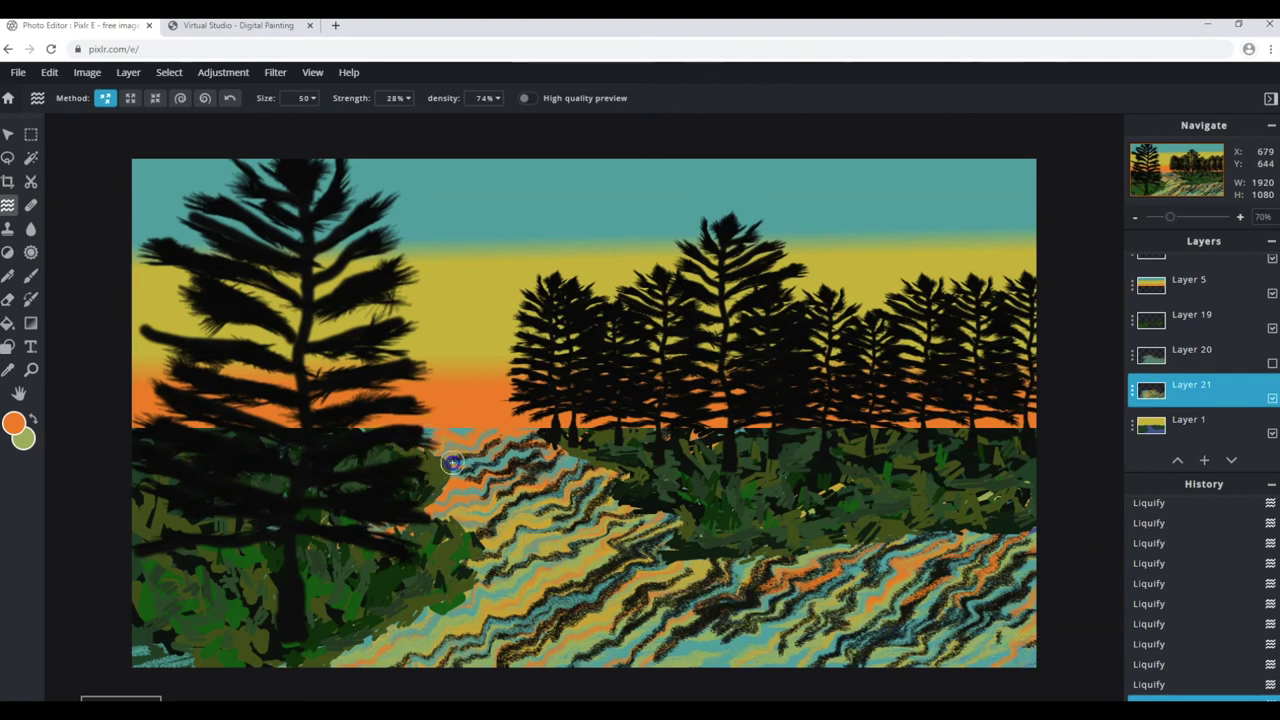
pyautogui.moveTo(680, 630)
pyautogui.mouseDown()
pyautogui.moveTo(581, 615)
pyautogui.moveTo(471, 634)
pyautogui.mouseUp()
pyautogui.moveTo(373, 561); pyautogui.dragTo(363, 626)
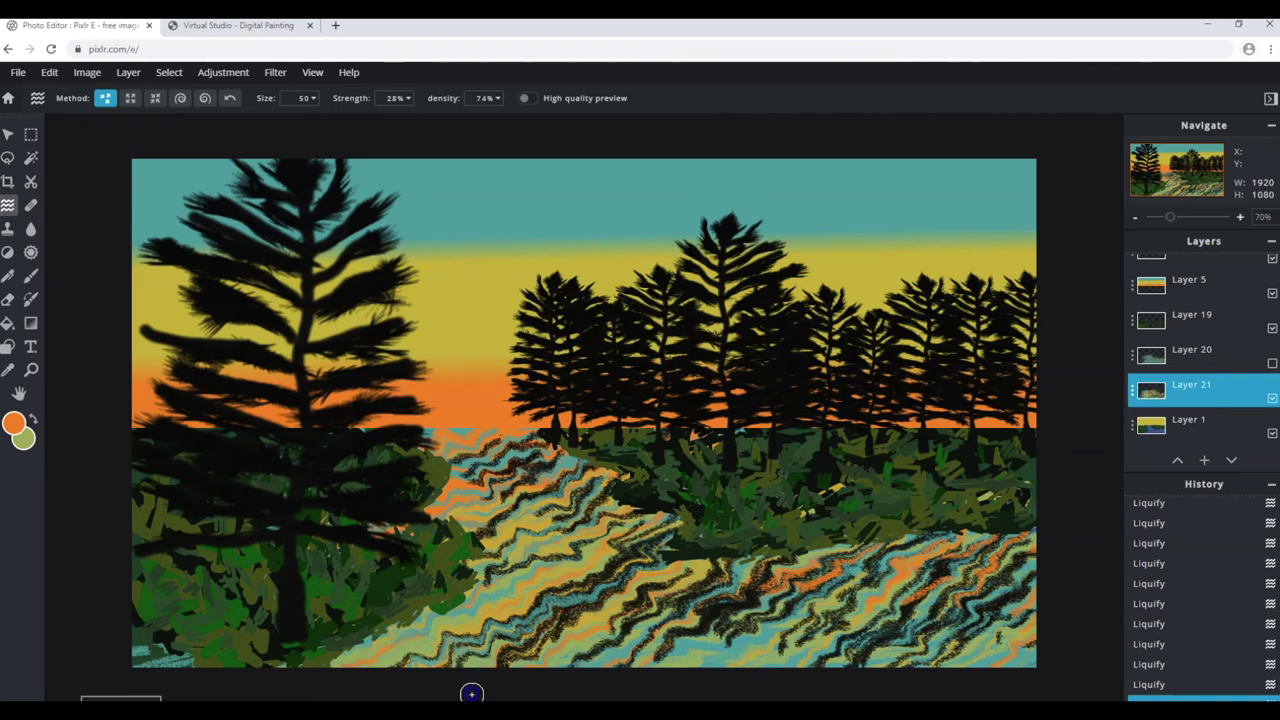
# Shrink the Liquify brush to 16 and smear the horizon and wave strokes.
pyautogui.click(309, 98)
pyautogui.moveTo(213, 121); pyautogui.dragTo(209, 121)
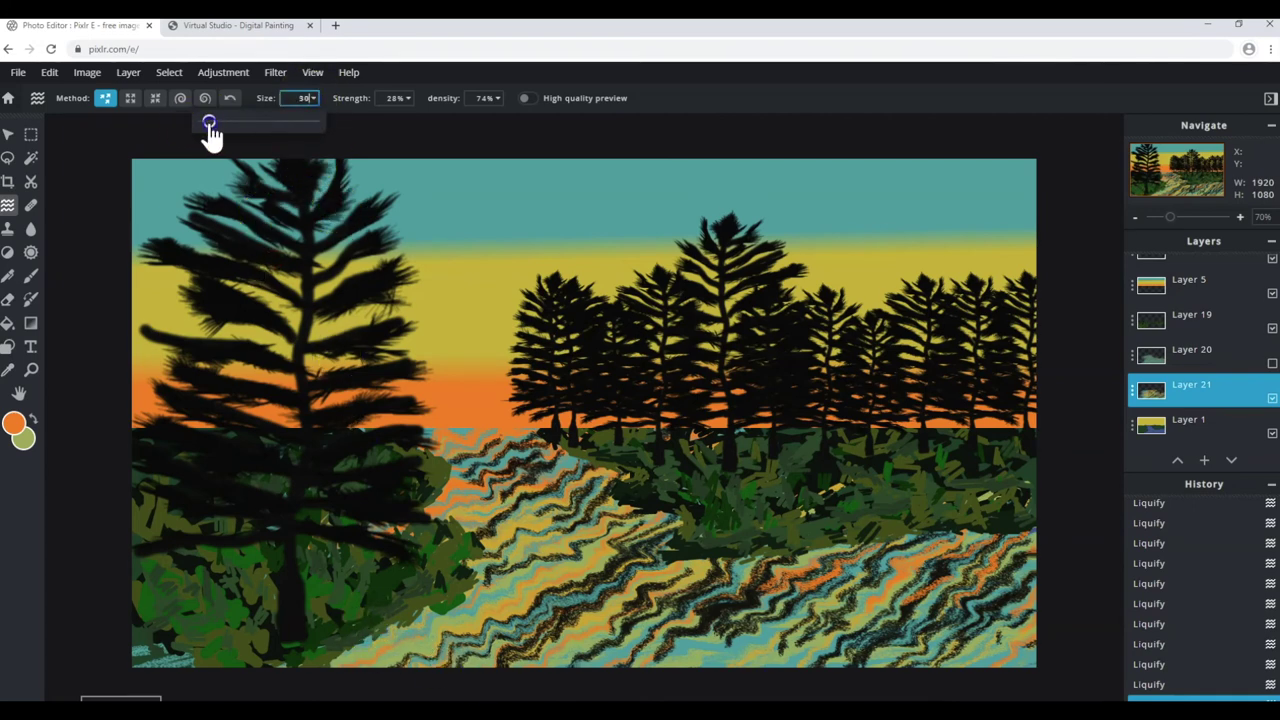
pyautogui.click(490, 428)
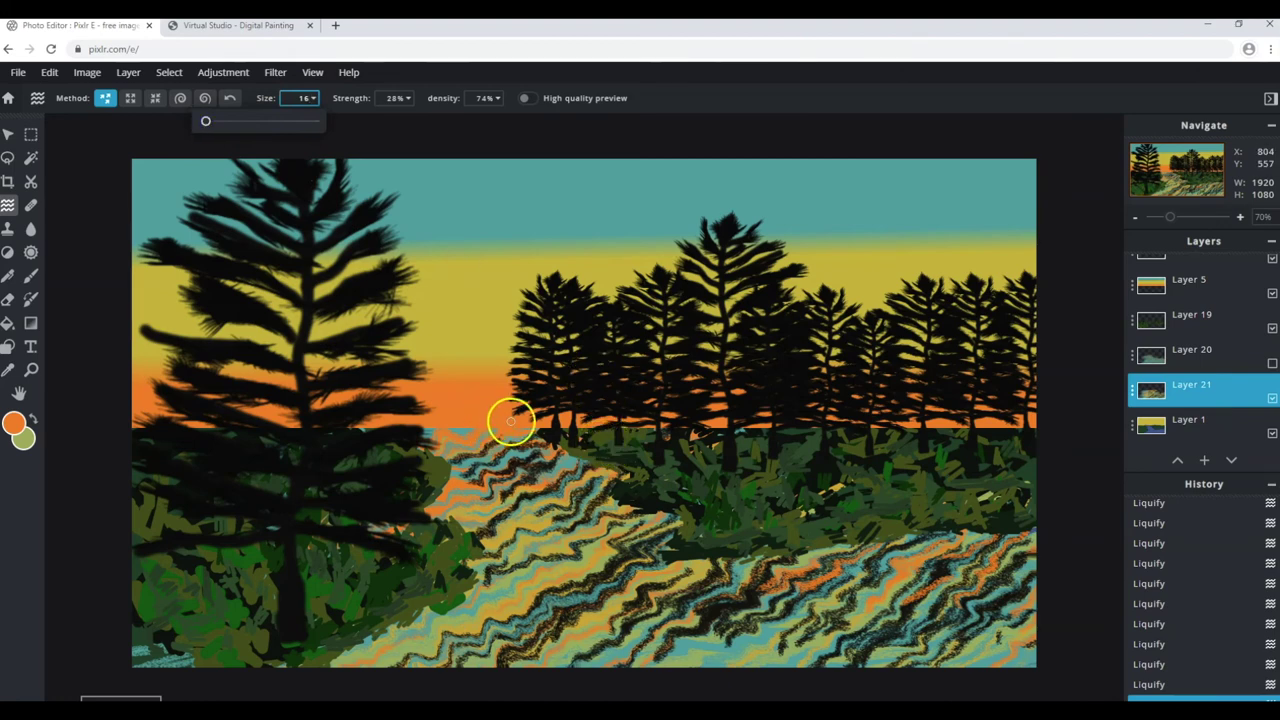
pyautogui.moveTo(497, 430); pyautogui.dragTo(520, 449)
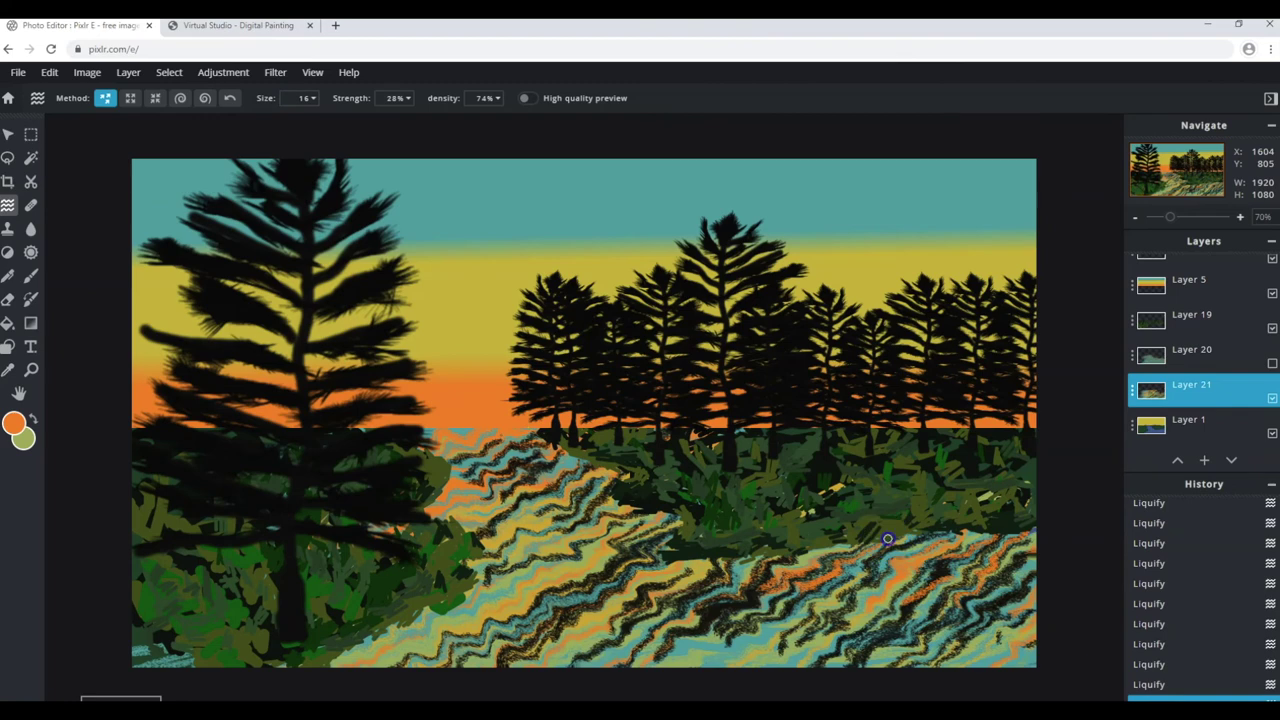
pyautogui.moveTo(958, 532); pyautogui.dragTo(805, 527)
pyautogui.click(726, 563)
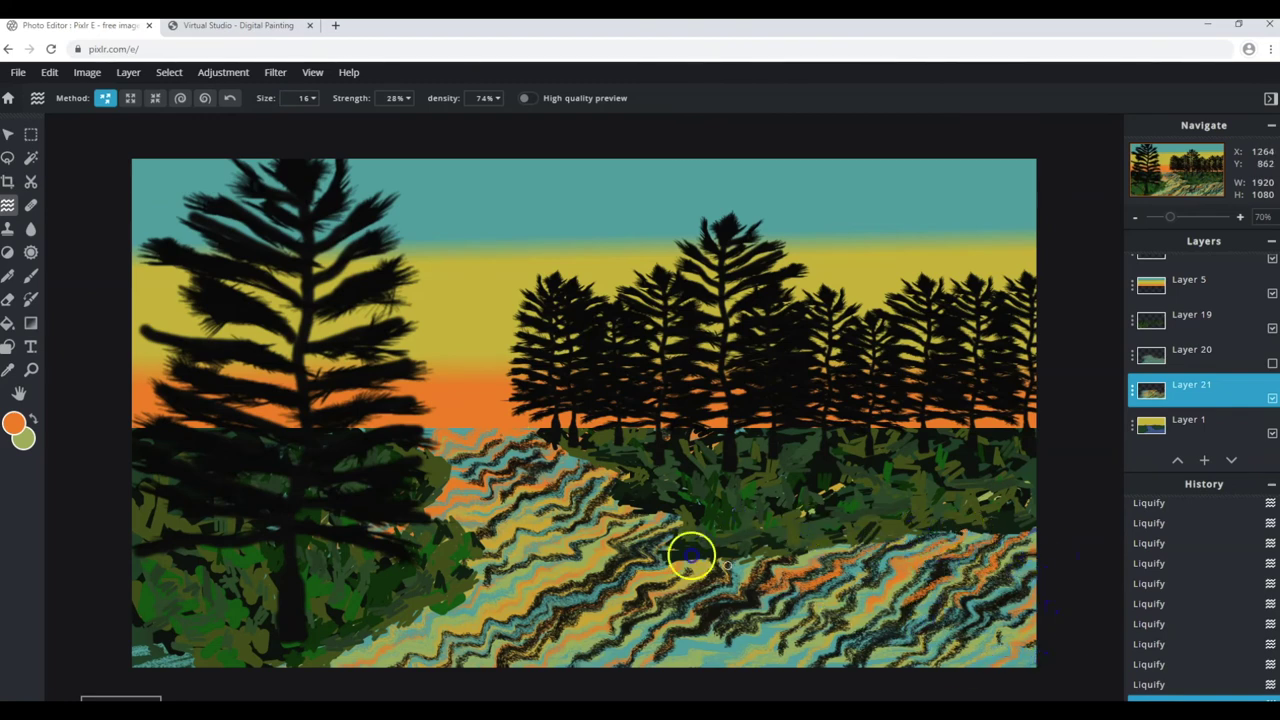
pyautogui.moveTo(548, 507)
pyautogui.mouseDown()
pyautogui.moveTo(491, 449)
pyautogui.moveTo(849, 681)
pyautogui.mouseUp()
# Dab and smear small liquify touches across the waves and the grass at the tree base.
pyautogui.click(755, 581)
pyautogui.click(522, 421)
pyautogui.click(673, 480)
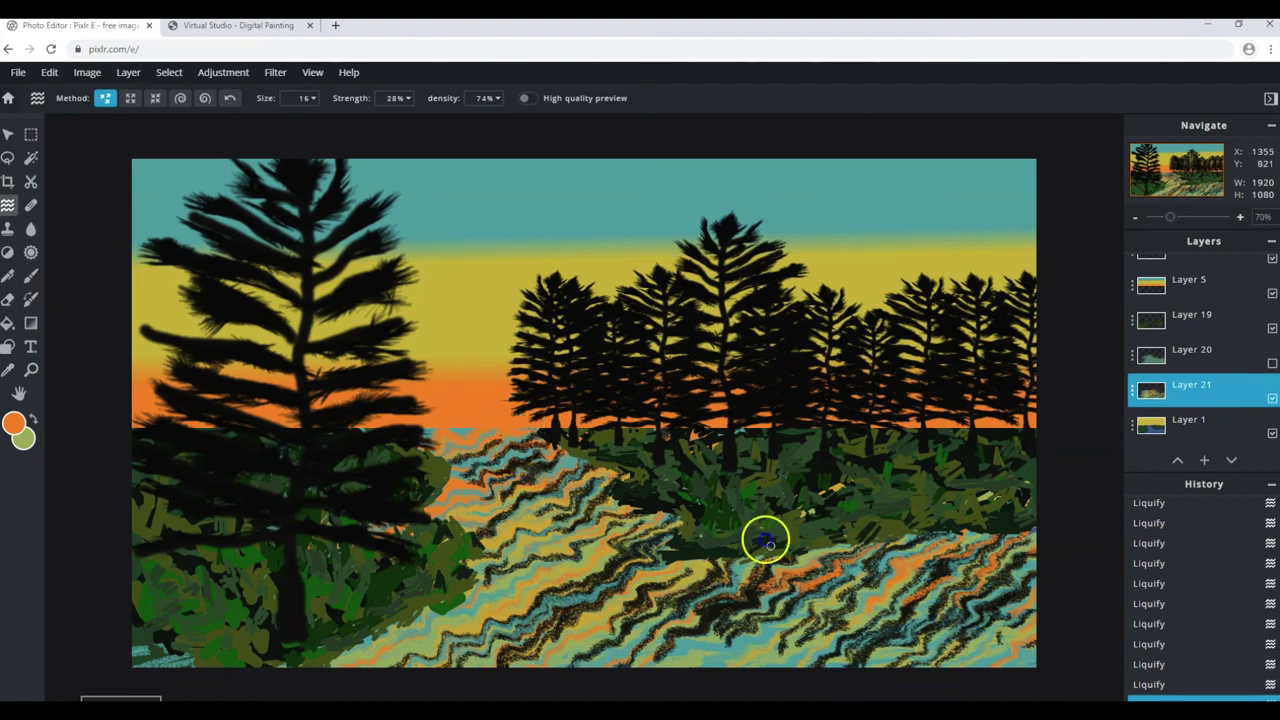
pyautogui.click(991, 655)
pyautogui.click(564, 683)
pyautogui.moveTo(506, 603); pyautogui.dragTo(794, 667)
pyautogui.click(368, 430)
pyautogui.moveTo(423, 627); pyautogui.dragTo(356, 609)
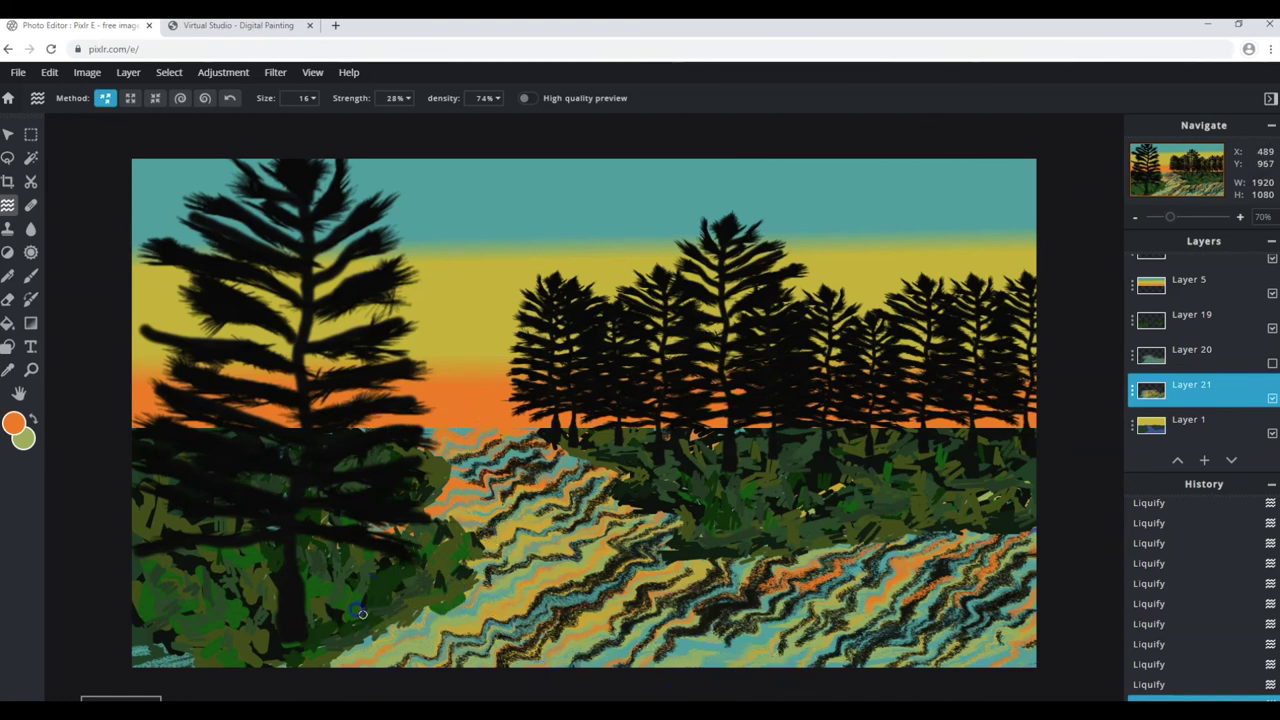
pyautogui.moveTo(391, 670); pyautogui.dragTo(270, 620)
# Subtly smear the remaining waves, then raise Liquify density to 90%.
pyautogui.click(366, 427)
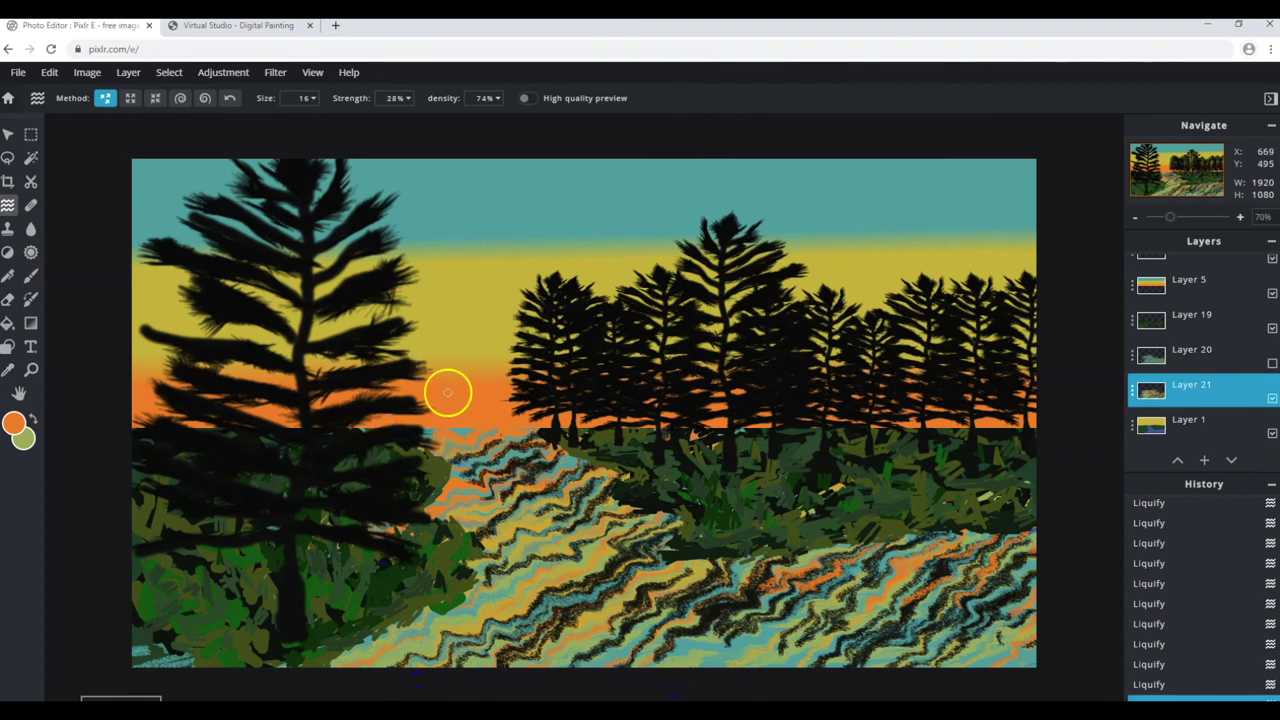
pyautogui.moveTo(609, 537); pyautogui.dragTo(551, 434)
pyautogui.click(491, 471)
pyautogui.moveTo(1014, 663); pyautogui.dragTo(773, 588)
pyautogui.moveTo(491, 459)
pyautogui.mouseDown()
pyautogui.moveTo(657, 466)
pyautogui.moveTo(833, 540)
pyautogui.mouseUp()
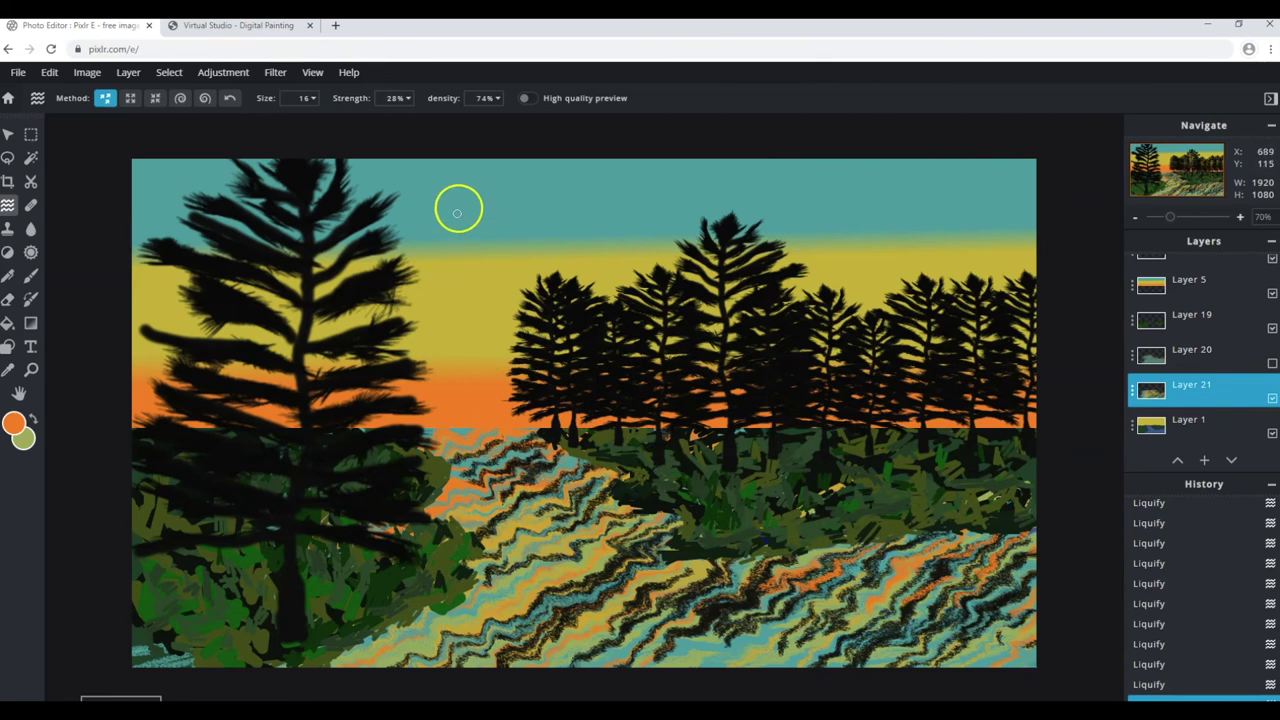
pyautogui.click(402, 100)
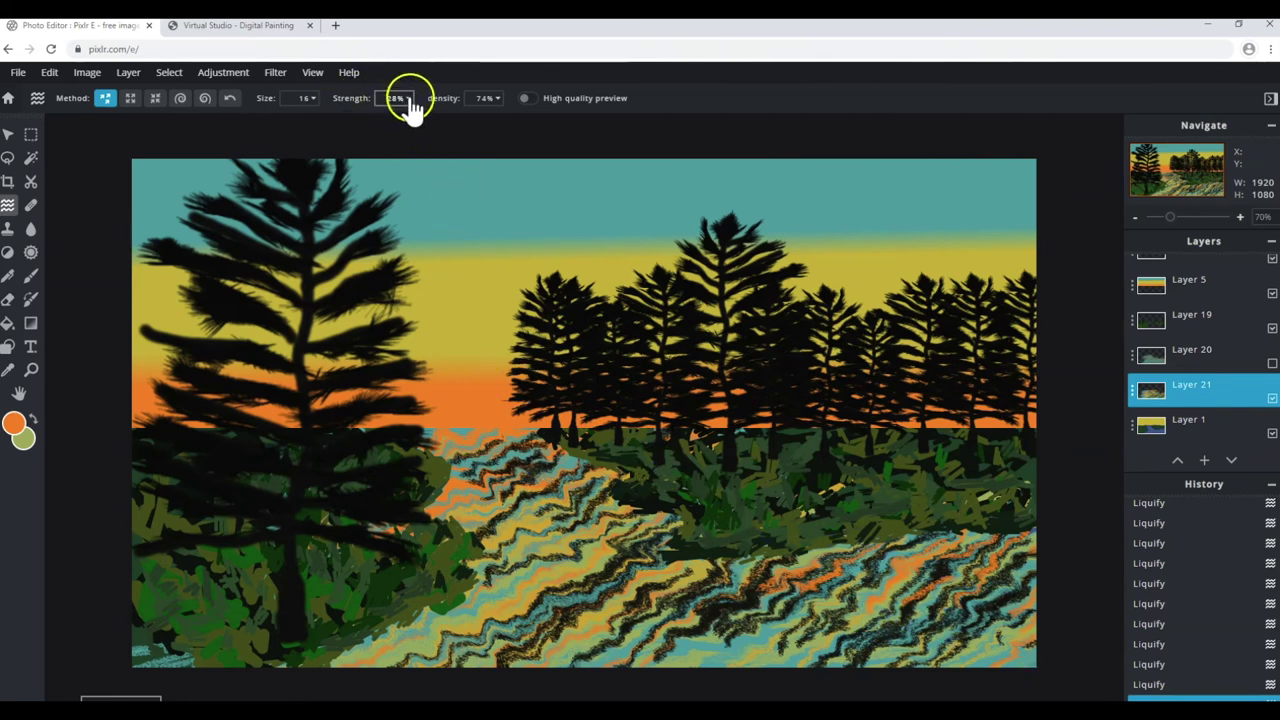
pyautogui.click(490, 98)
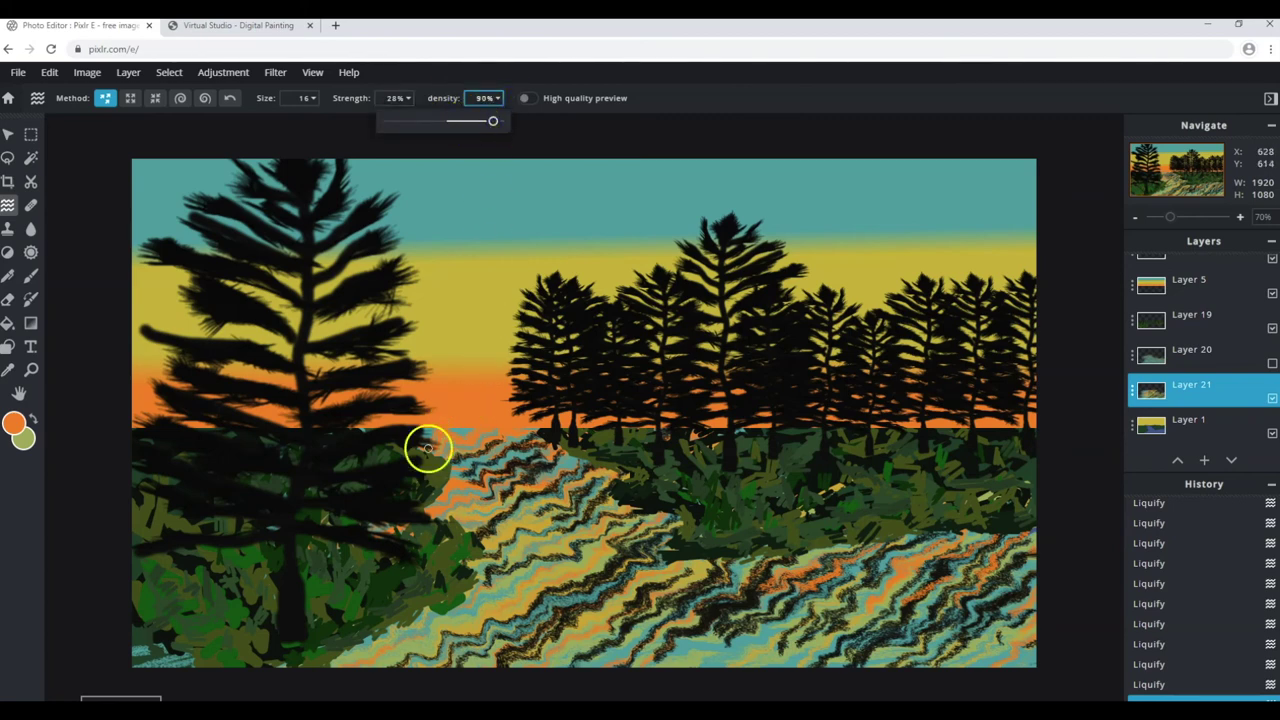
pyautogui.click(305, 98)
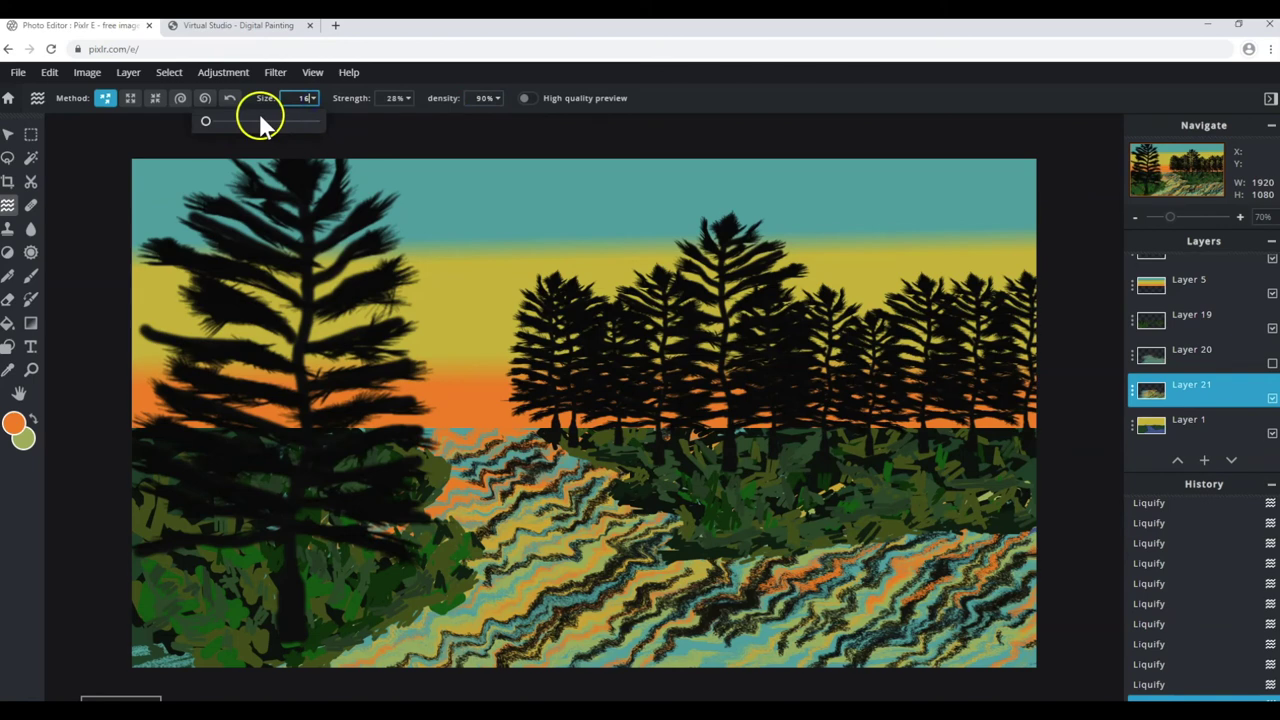
# Enlarge the Liquify brush to 334 and push the water stripes near the shore.
pyautogui.click(277, 121)
pyautogui.moveTo(431, 437); pyautogui.dragTo(451, 484)
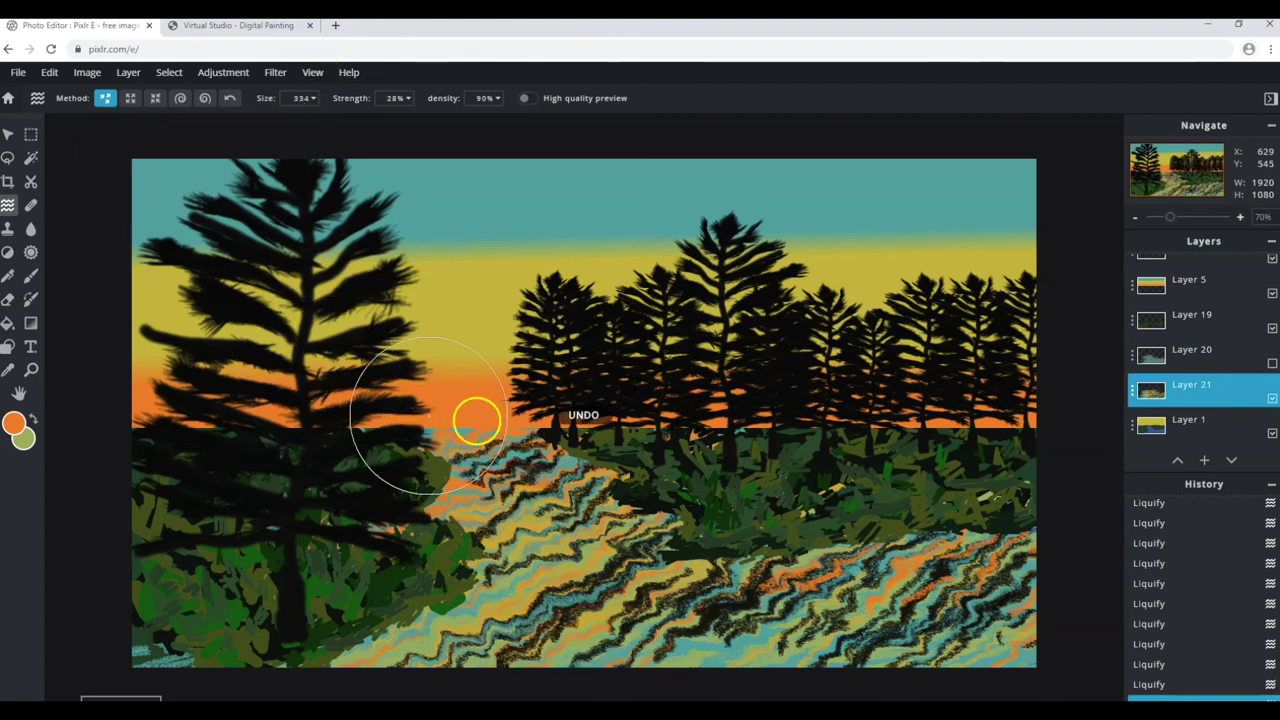
pyautogui.moveTo(417, 400); pyautogui.dragTo(543, 466)
pyautogui.moveTo(372, 578)
pyautogui.mouseDown()
pyautogui.moveTo(392, 660)
pyautogui.moveTo(560, 660)
pyautogui.mouseUp()
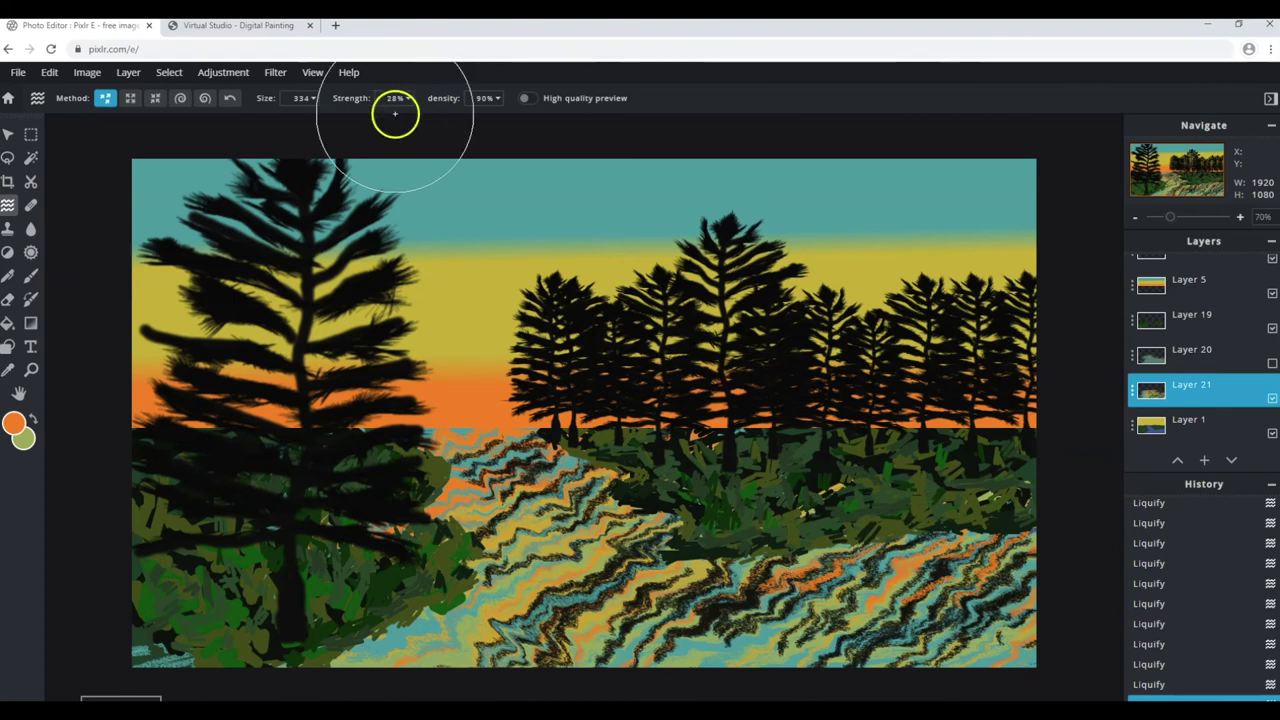
pyautogui.hotkey('ctrl', 'z')
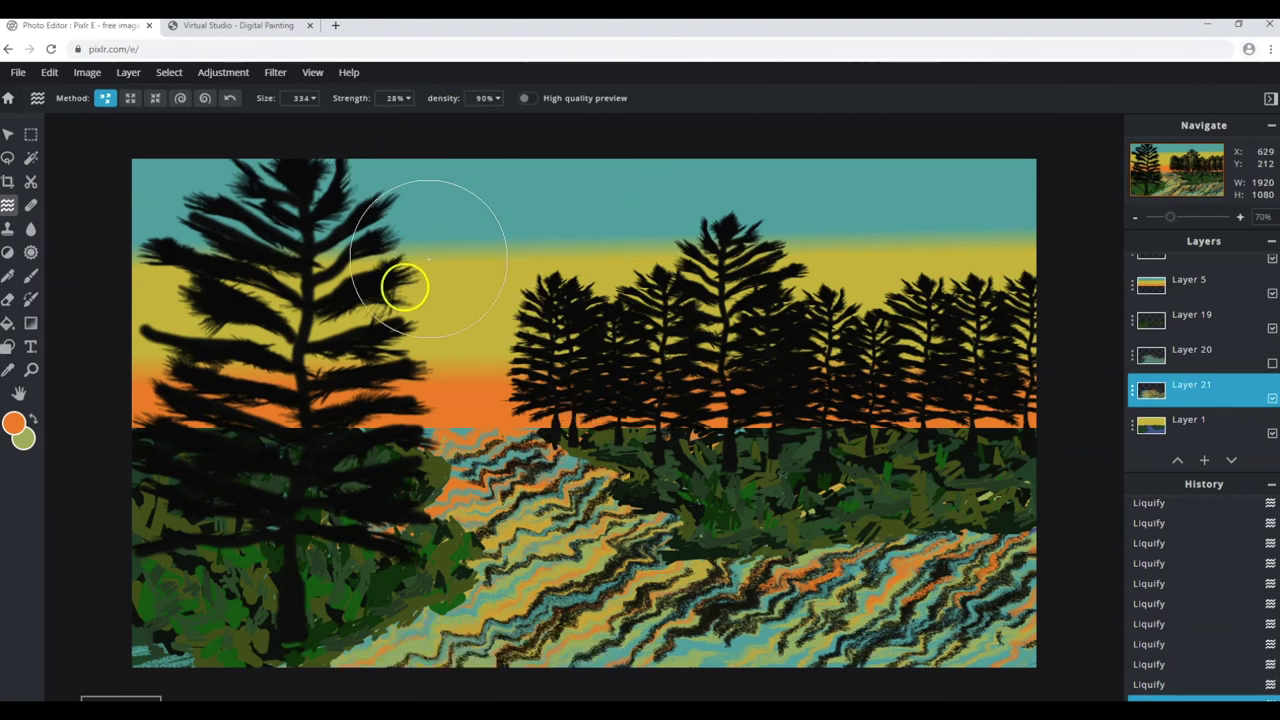
pyautogui.moveTo(642, 517); pyautogui.dragTo(640, 600)
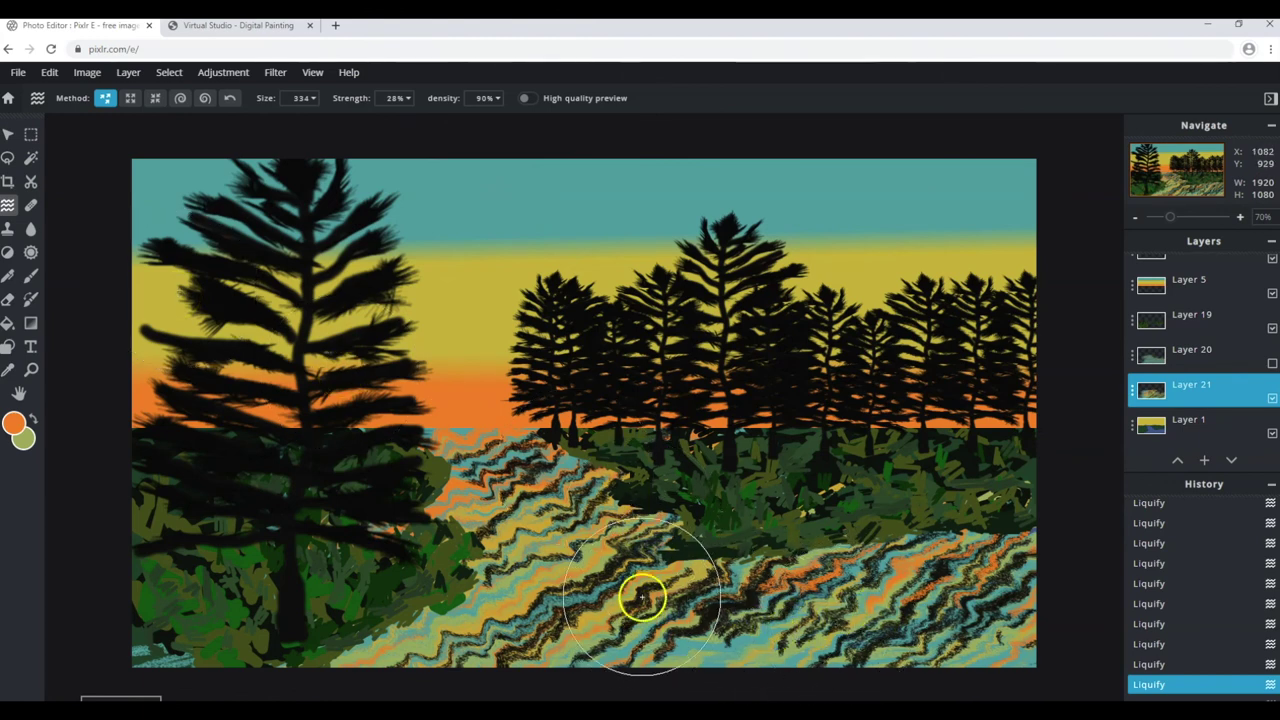
# Set the brush to 250, sweep broad swirls across the lake, then undo them.
pyautogui.click(308, 98)
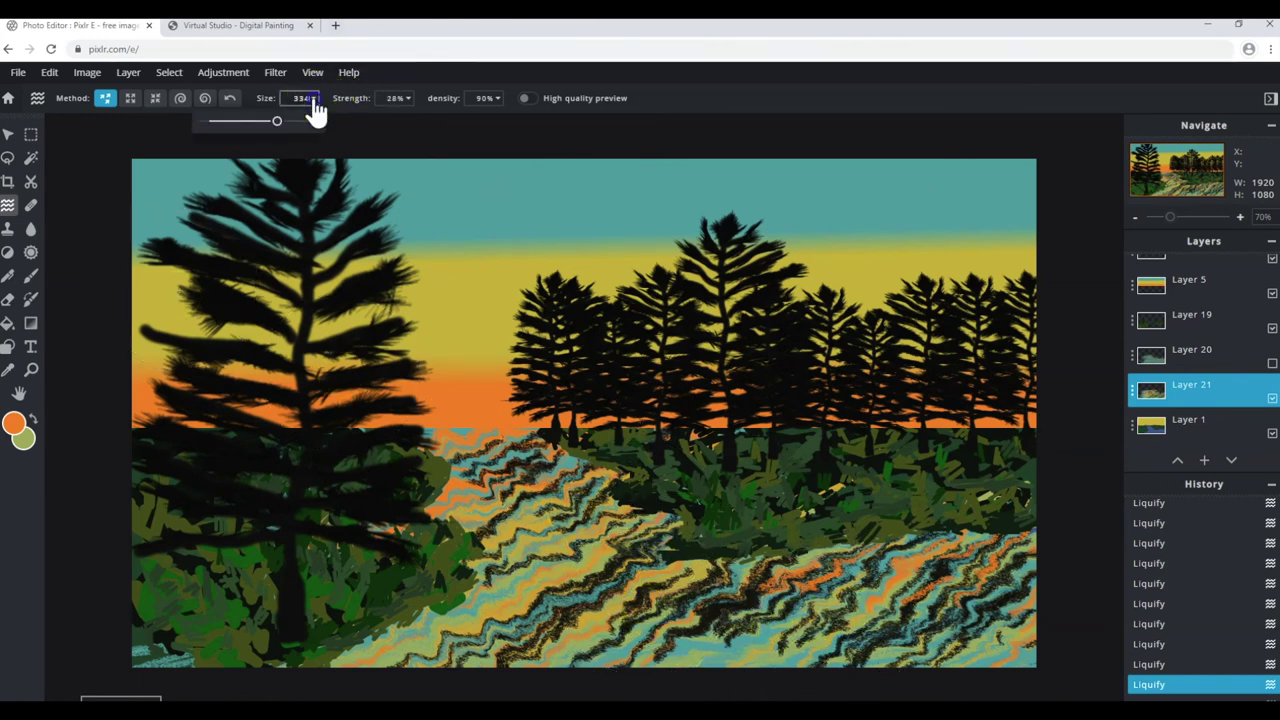
pyautogui.write('250')
pyautogui.moveTo(634, 586); pyautogui.dragTo(1071, 586)
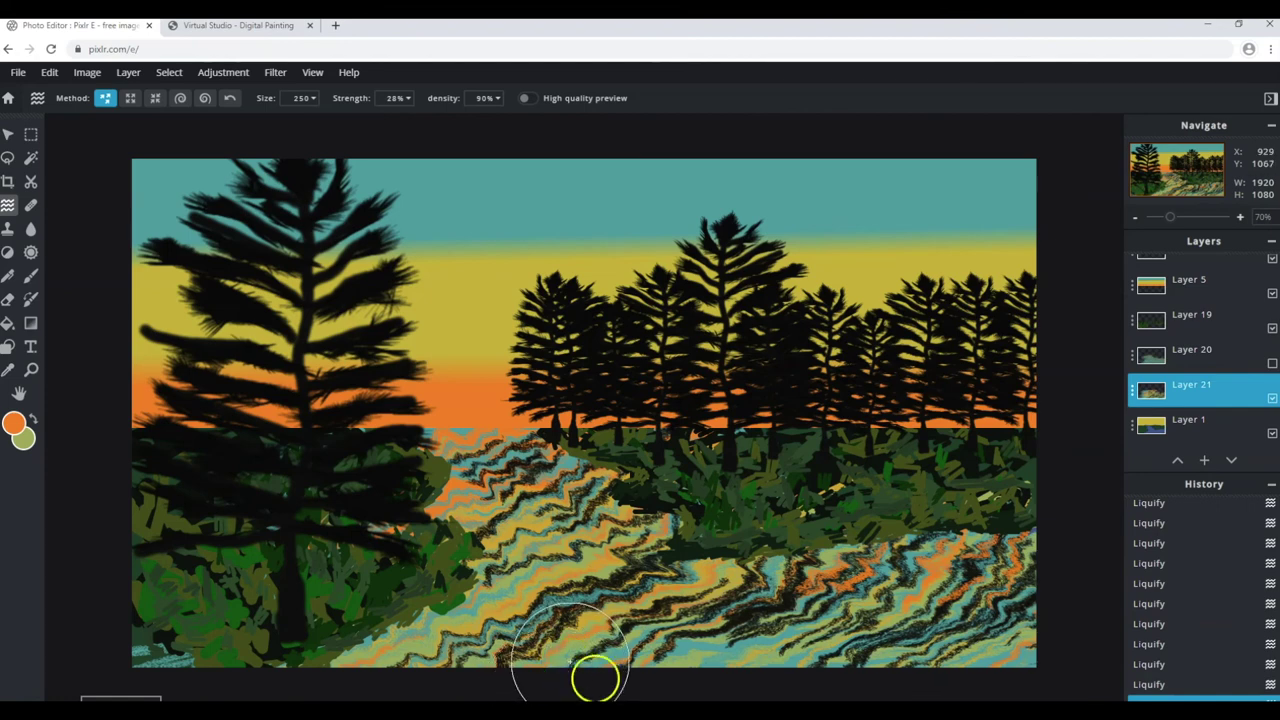
pyautogui.moveTo(914, 686); pyautogui.dragTo(517, 494)
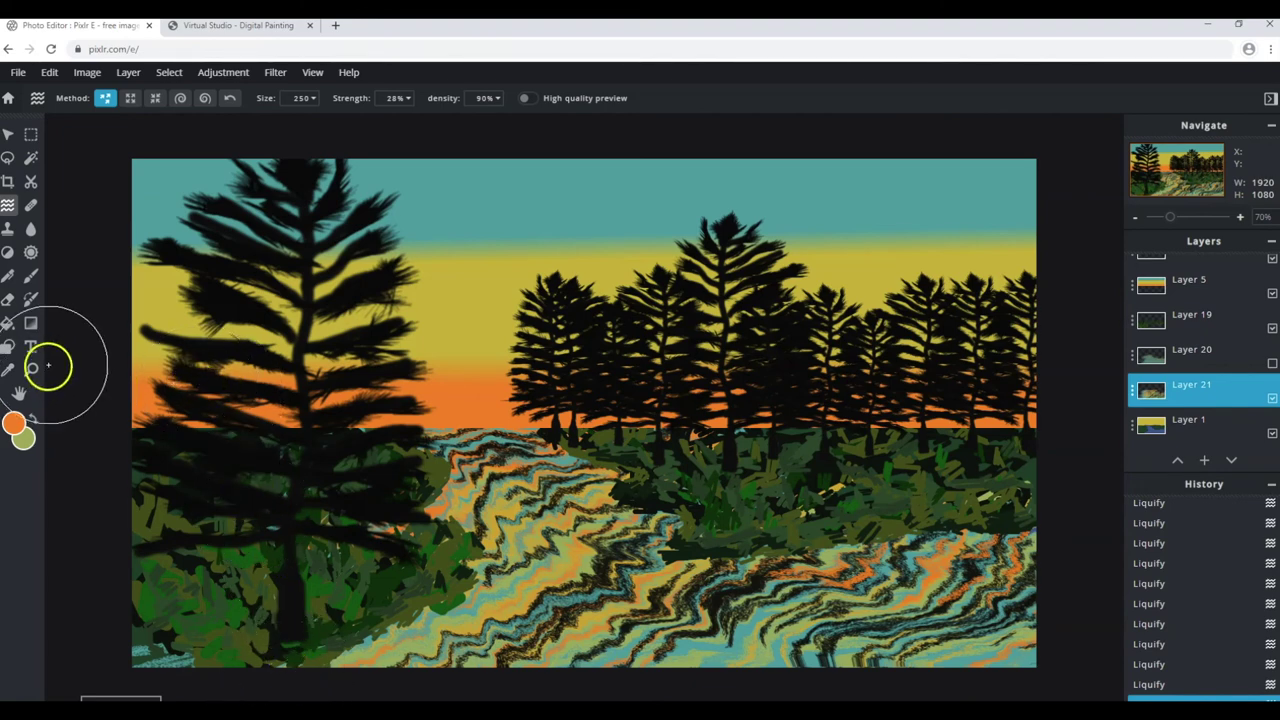
pyautogui.hotkey('ctrl', 'z')
pyautogui.hotkey('ctrl', 'z')
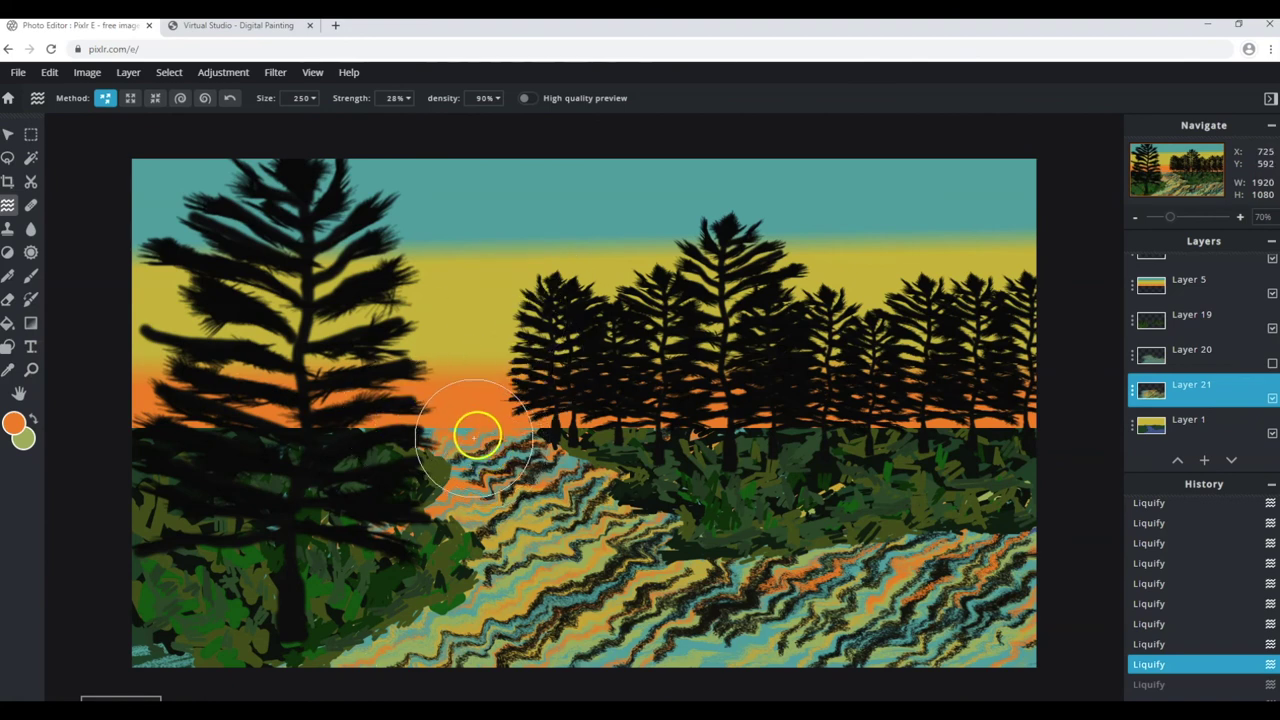
pyautogui.moveTo(492, 460); pyautogui.dragTo(1030, 600)
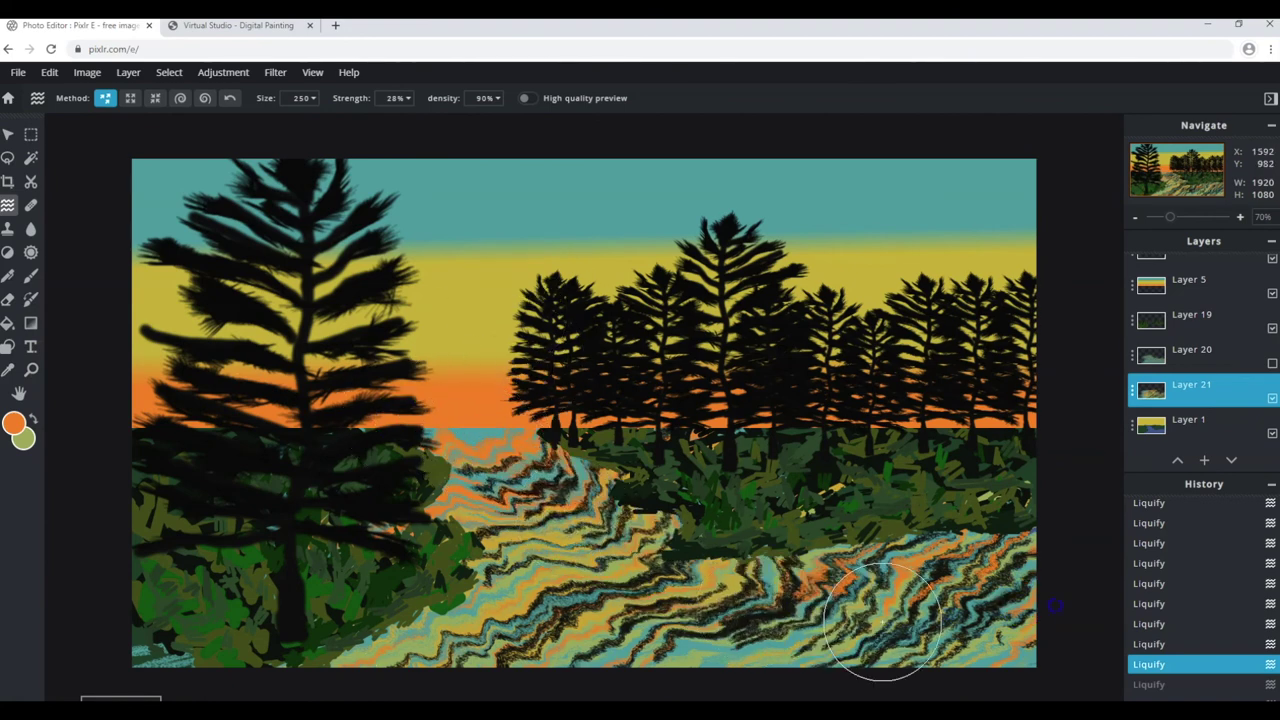
pyautogui.moveTo(1053, 630)
pyautogui.mouseDown()
pyautogui.moveTo(448, 498)
pyautogui.moveTo(380, 640)
pyautogui.mouseUp()
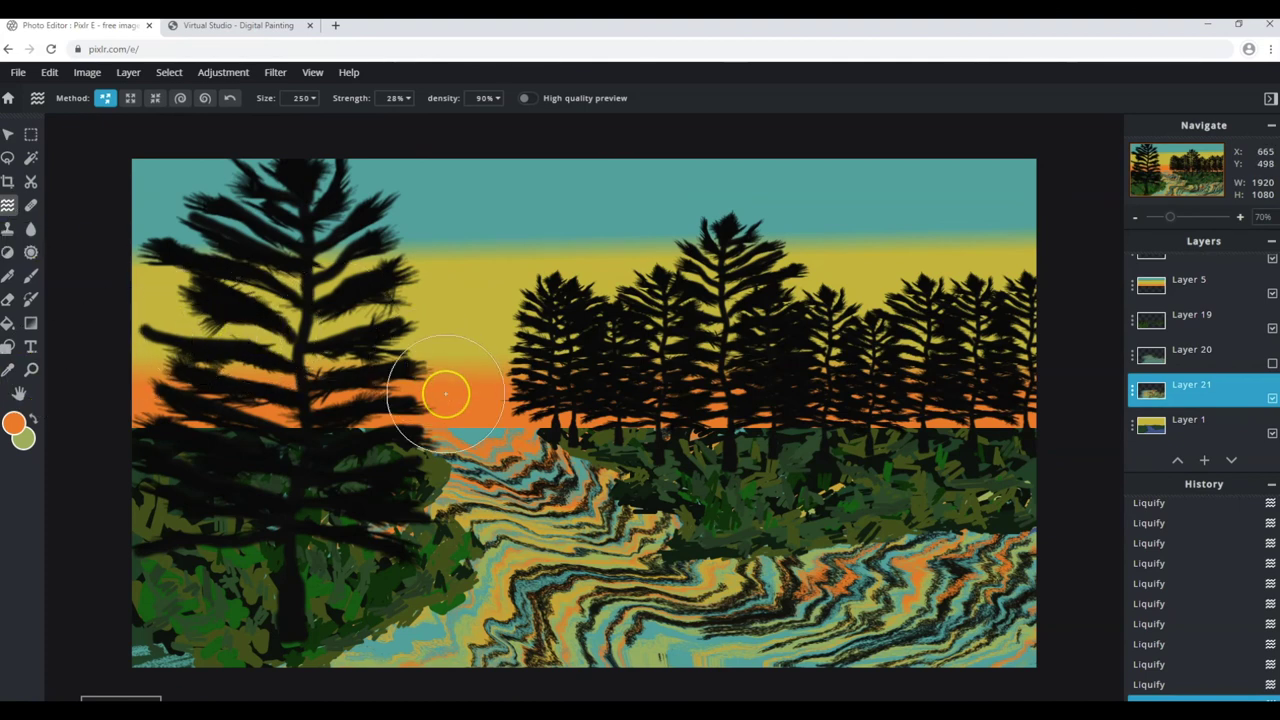
pyautogui.hotkey('ctrl', 'z')
pyautogui.hotkey('ctrl', 'z')
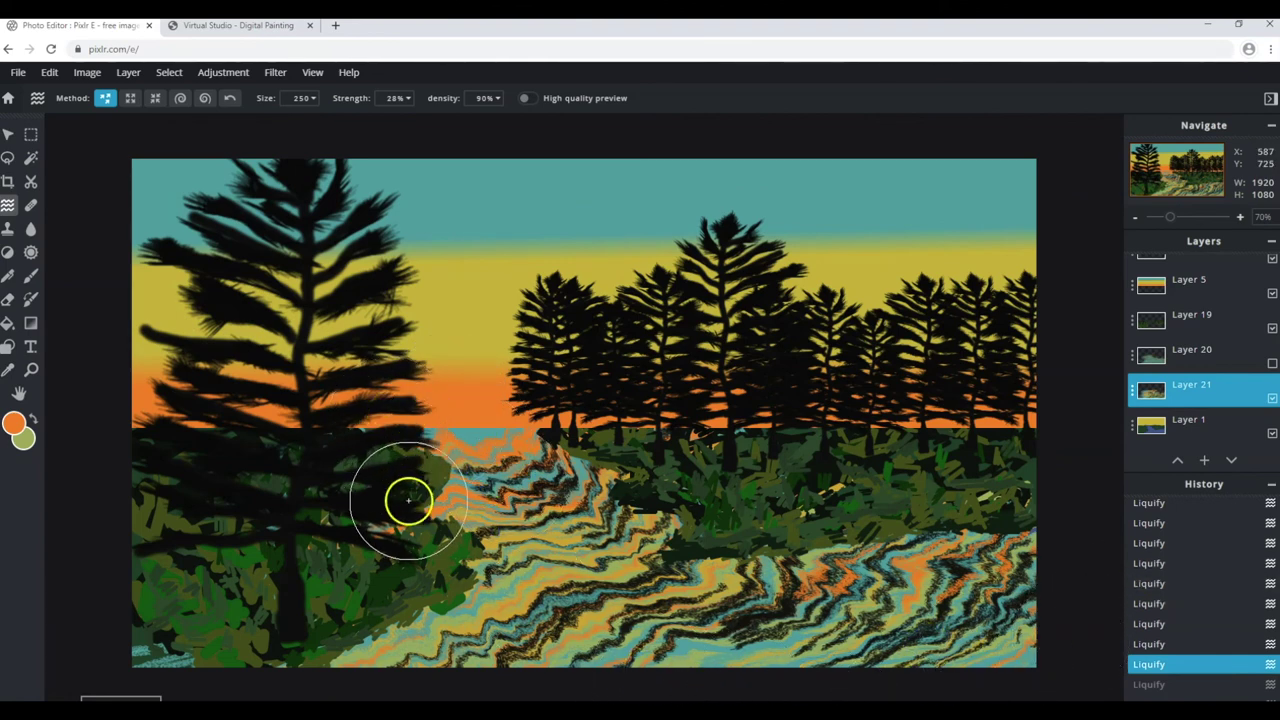
pyautogui.hotkey('ctrl', 'z')
pyautogui.hotkey('ctrl', 'z')
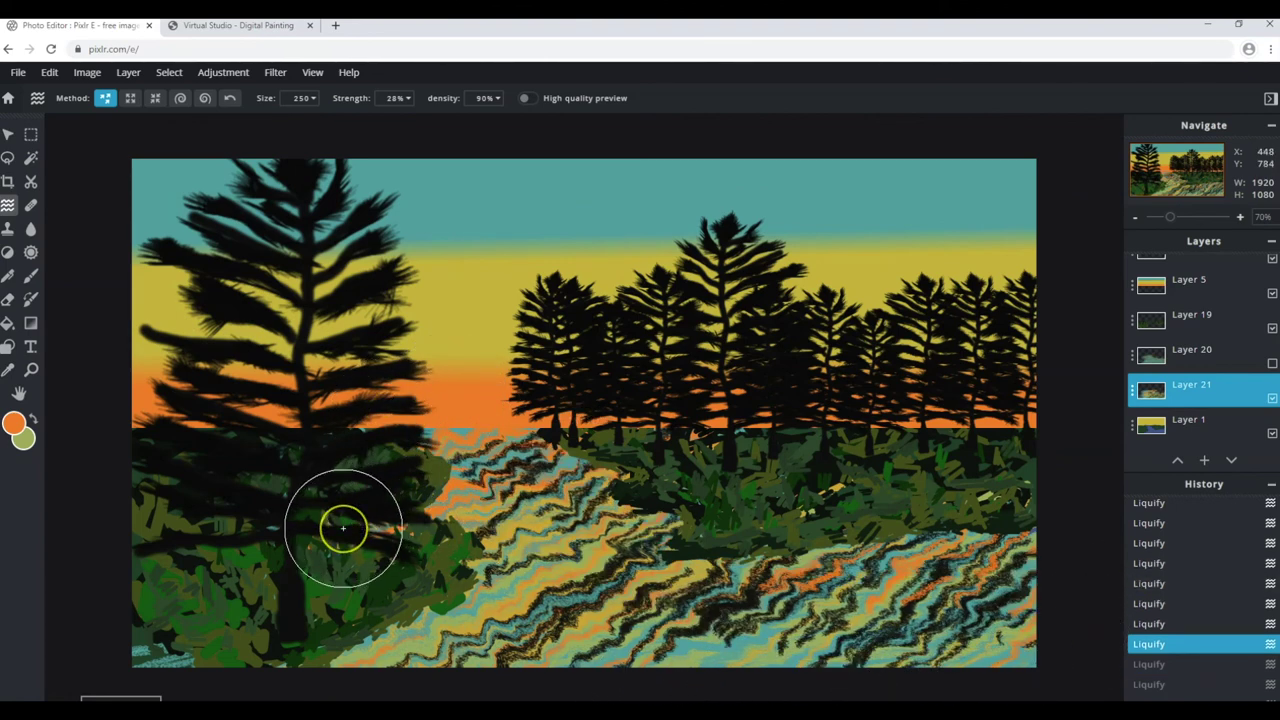
pyautogui.hotkey('ctrl', 'z')
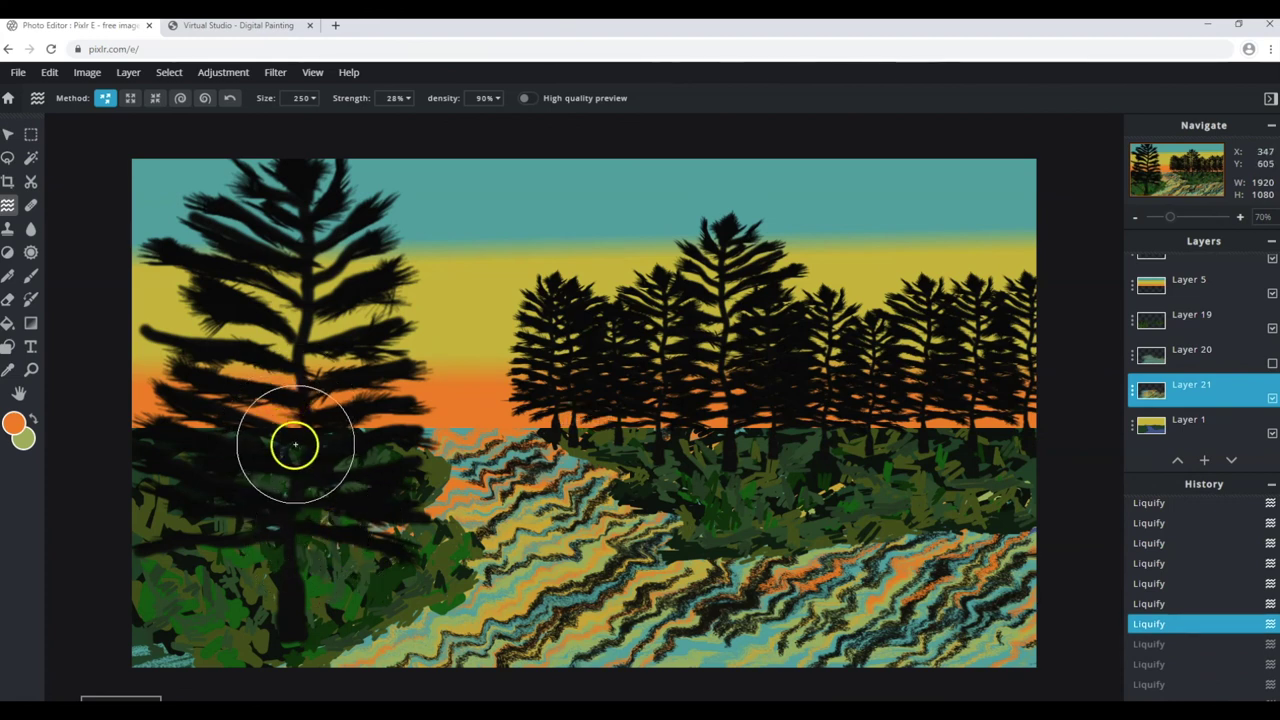
# Make Layer 20 visible again and try its opacity at full and around 41.
pyautogui.click(1136, 358)
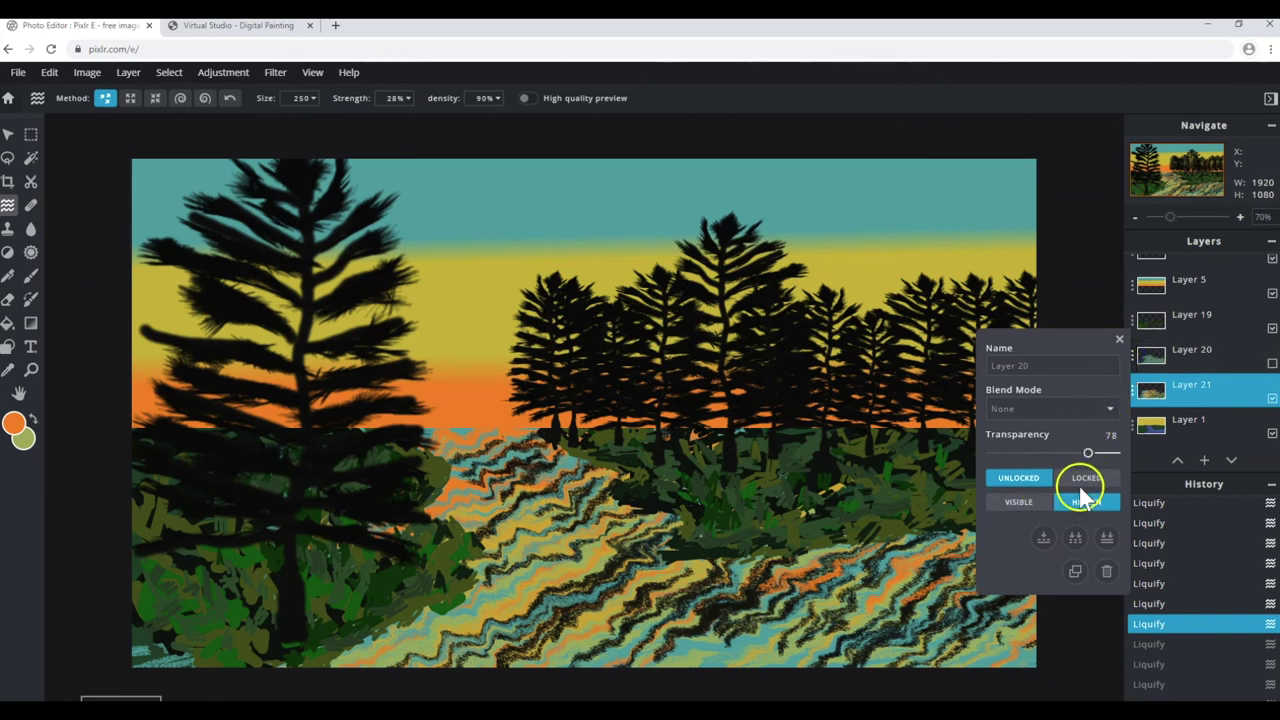
pyautogui.click(1020, 503)
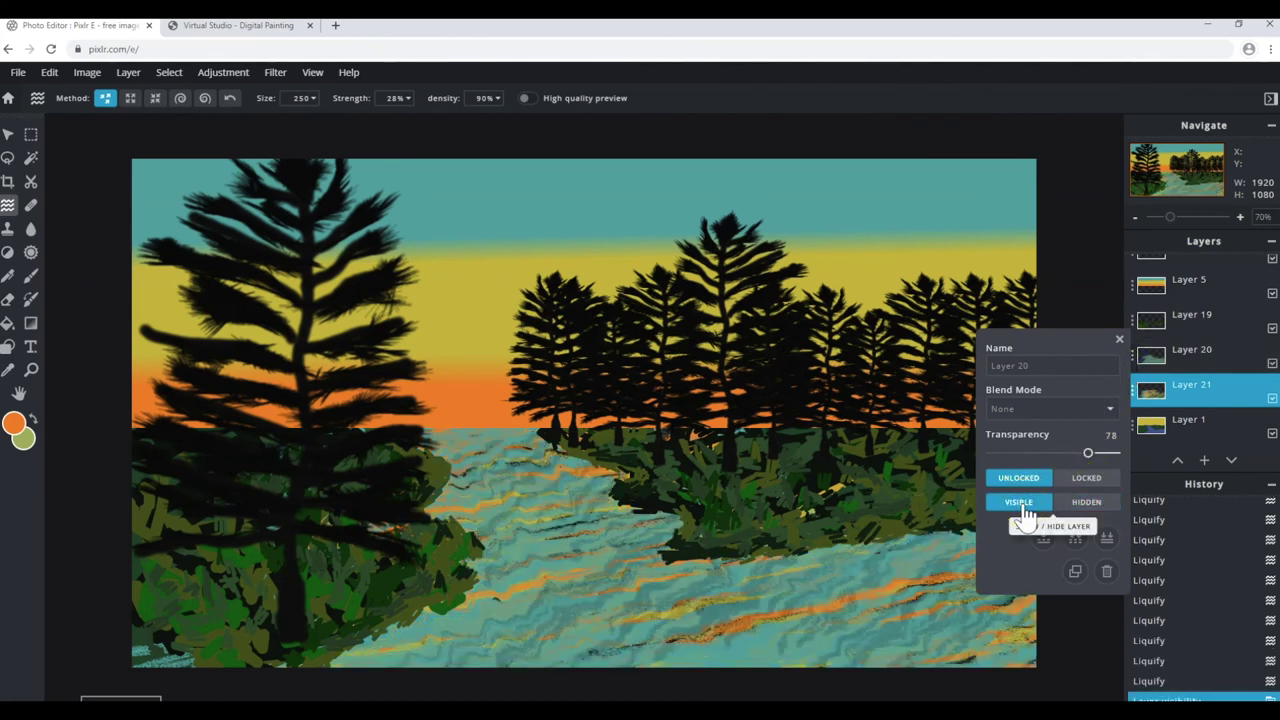
pyautogui.moveTo(1088, 453); pyautogui.dragTo(1118, 453)
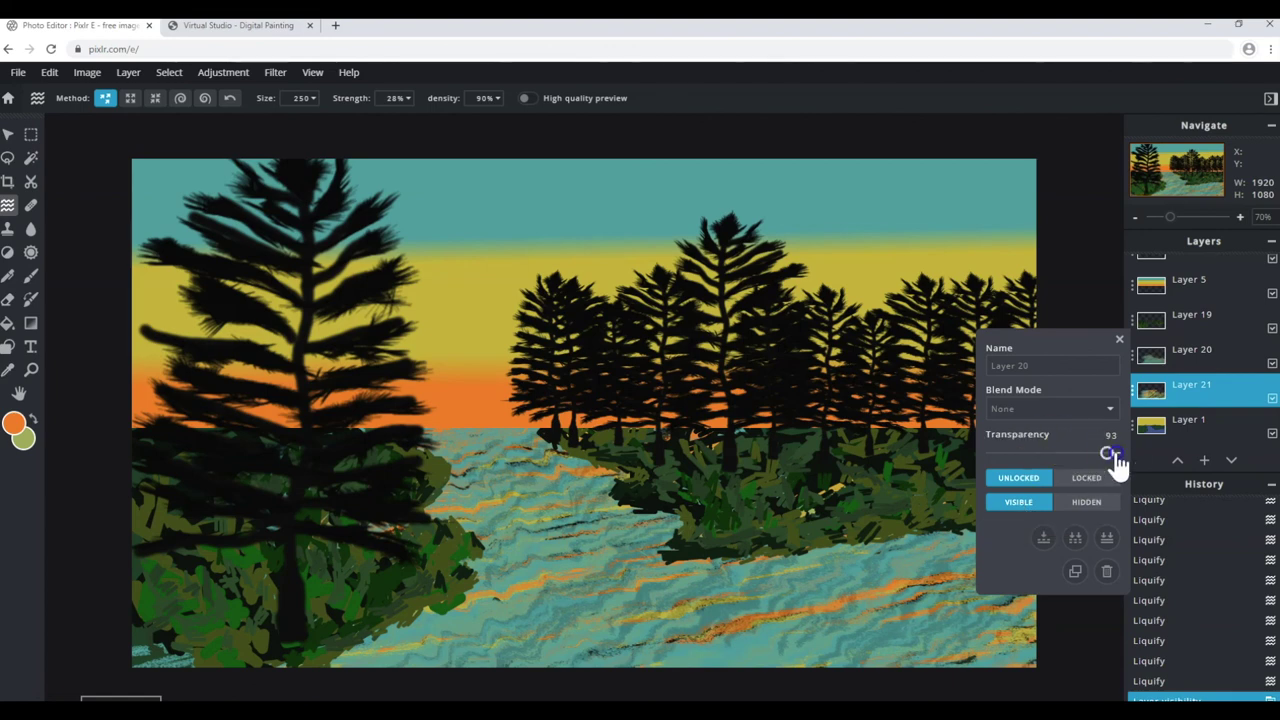
pyautogui.moveTo(1116, 453)
pyautogui.mouseDown()
pyautogui.moveTo(933, 467)
pyautogui.moveTo(1075, 462)
pyautogui.mouseUp()
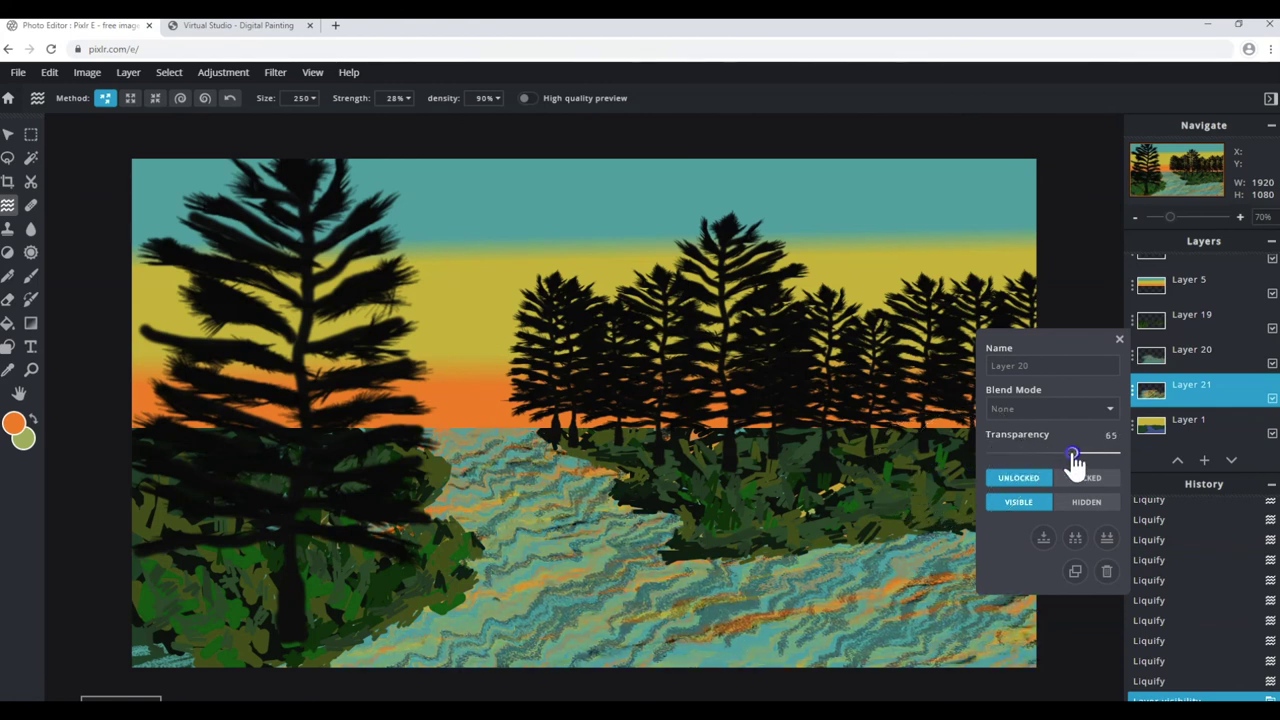
pyautogui.moveTo(1073, 458); pyautogui.dragTo(1152, 455)
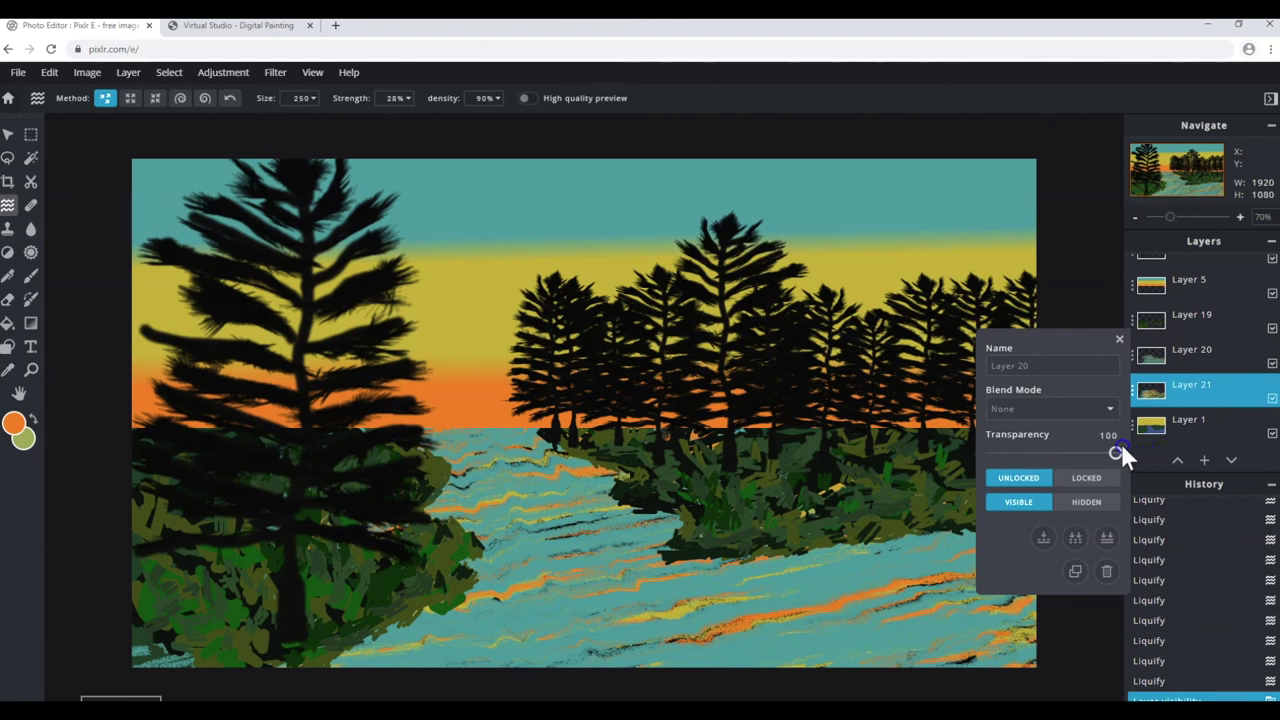
# Adjust the water layer's transparency back and forth, settling at 32.
pyautogui.moveTo(1106, 452); pyautogui.dragTo(1027, 468)
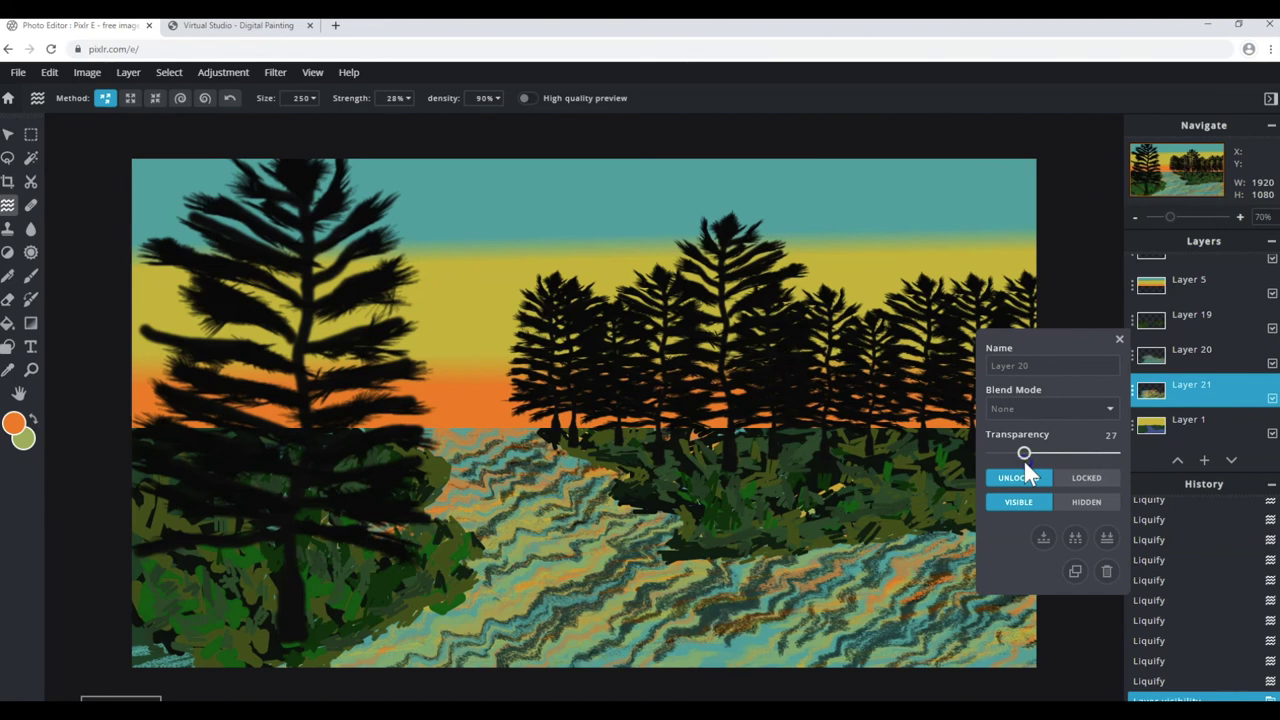
pyautogui.moveTo(1019, 453)
pyautogui.mouseDown()
pyautogui.moveTo(1120, 440)
pyautogui.moveTo(1000, 457)
pyautogui.moveTo(1094, 449)
pyautogui.moveTo(1114, 463)
pyautogui.moveTo(967, 478)
pyautogui.mouseUp()
pyautogui.rightClick(1000, 457)
pyautogui.click(1030, 443)
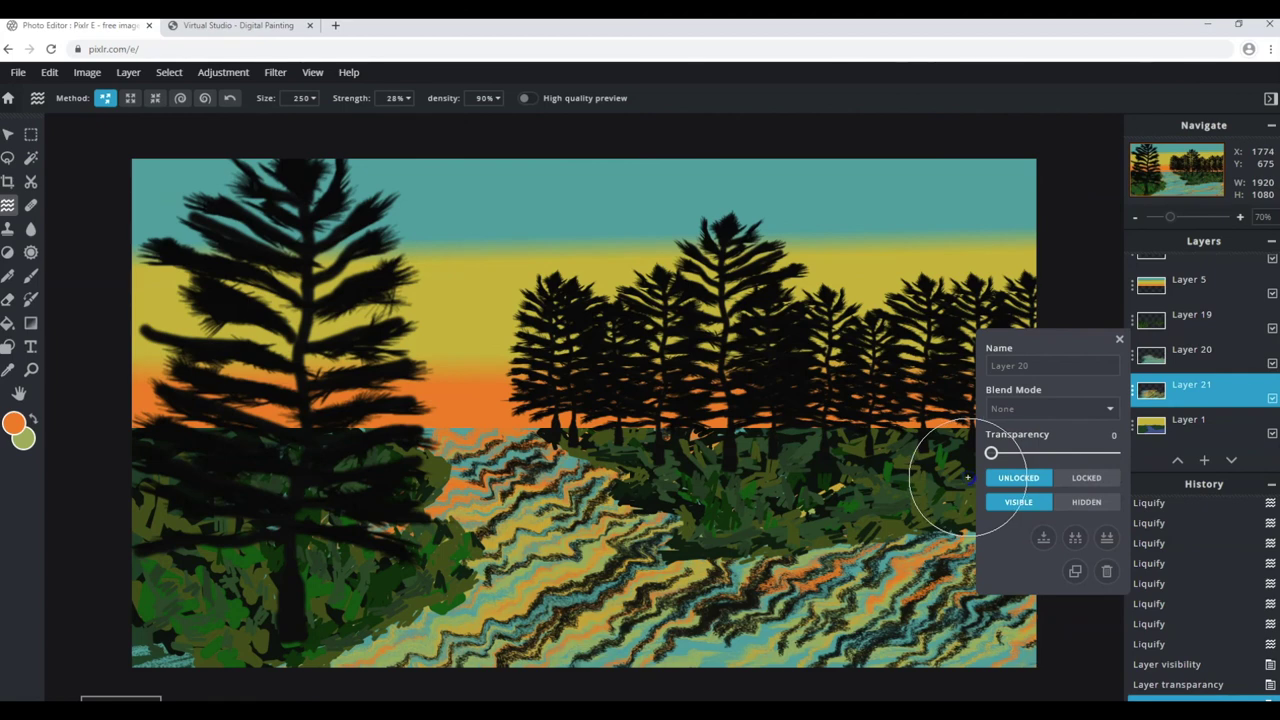
pyautogui.moveTo(970, 477)
pyautogui.mouseDown()
pyautogui.moveTo(1037, 457)
pyautogui.moveTo(1045, 470)
pyautogui.mouseUp()
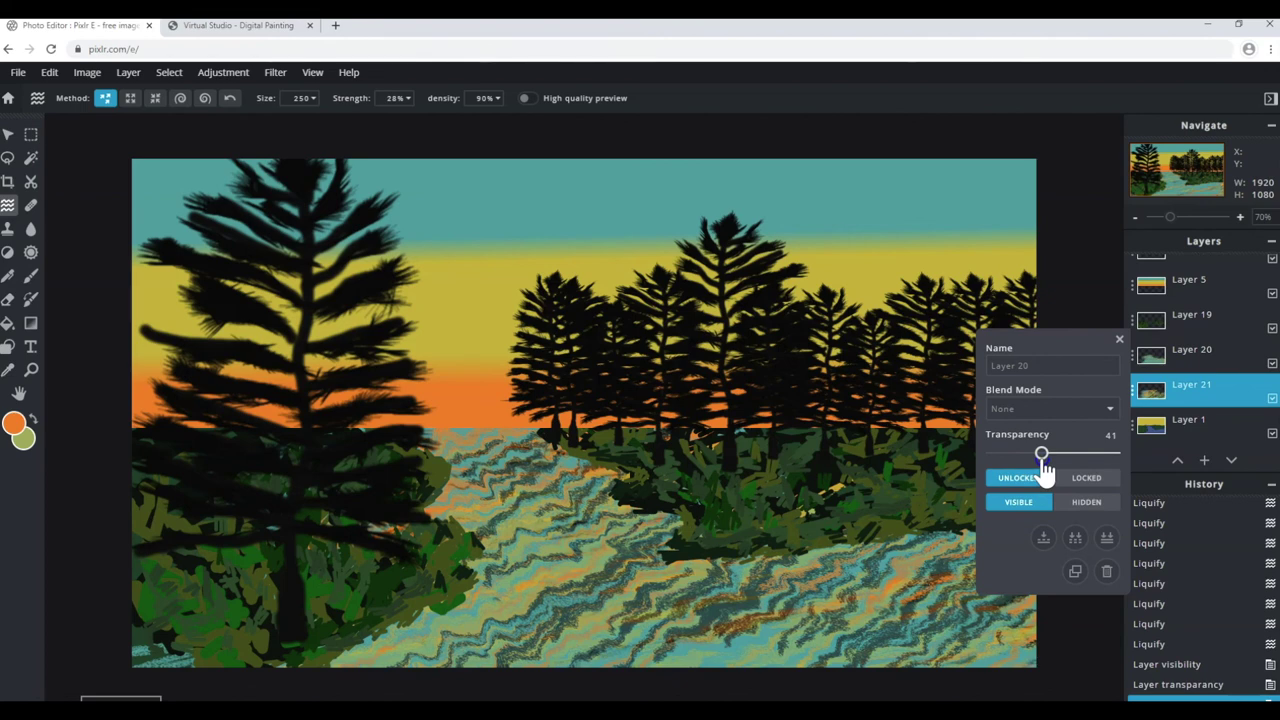
pyautogui.moveTo(1045, 470)
pyautogui.mouseDown()
pyautogui.moveTo(1114, 452)
pyautogui.moveTo(1032, 458)
pyautogui.mouseUp()
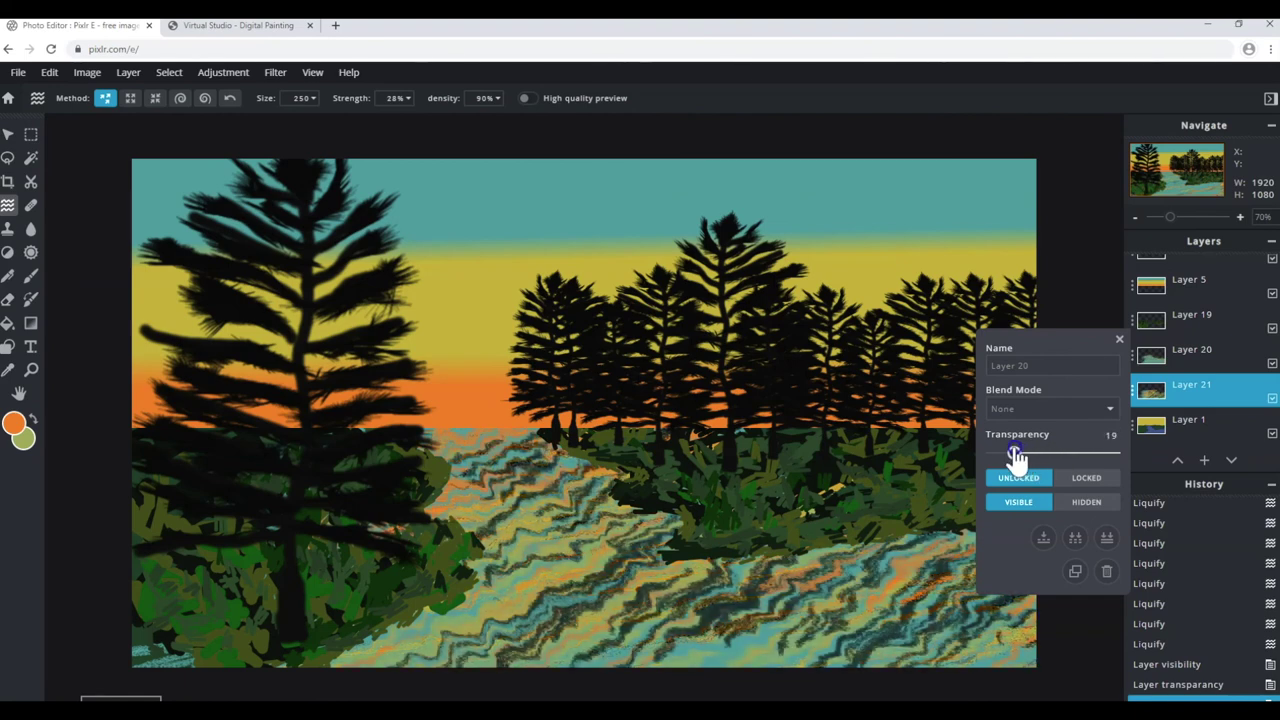
pyautogui.moveTo(1025, 462)
pyautogui.mouseDown()
pyautogui.moveTo(993, 460)
pyautogui.moveTo(1025, 462)
pyautogui.mouseUp()
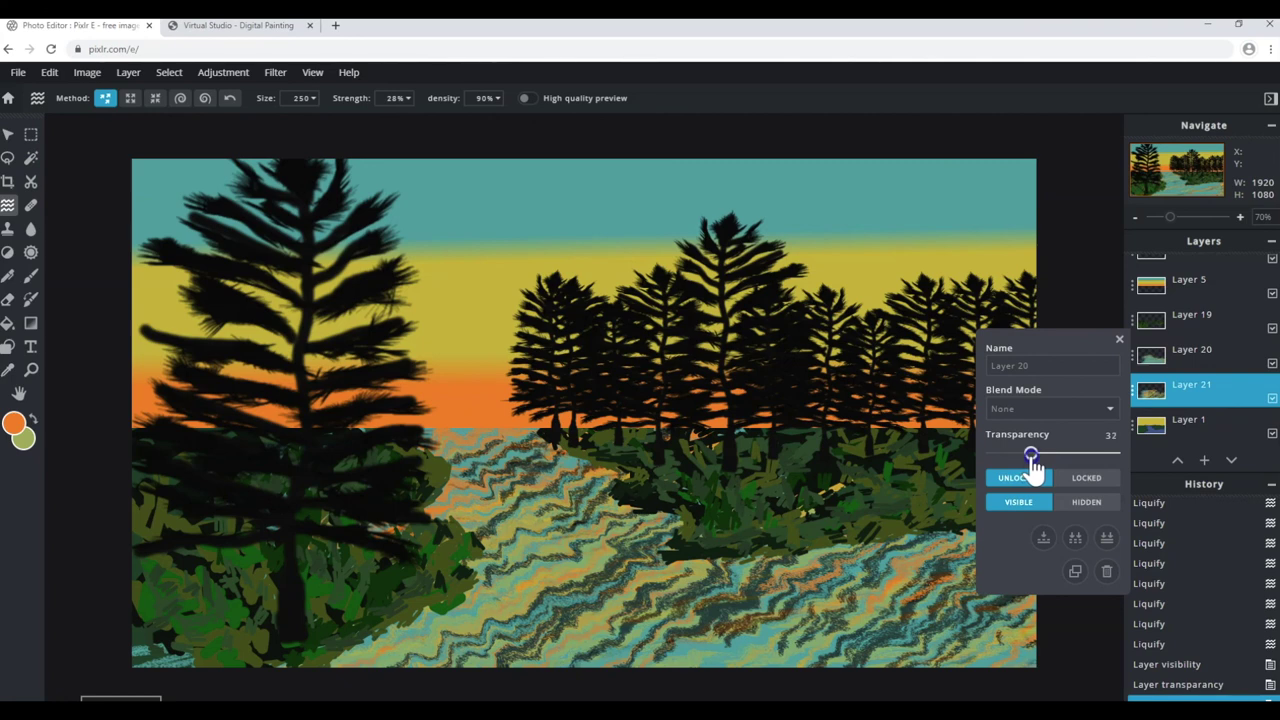
pyautogui.click(1032, 456)
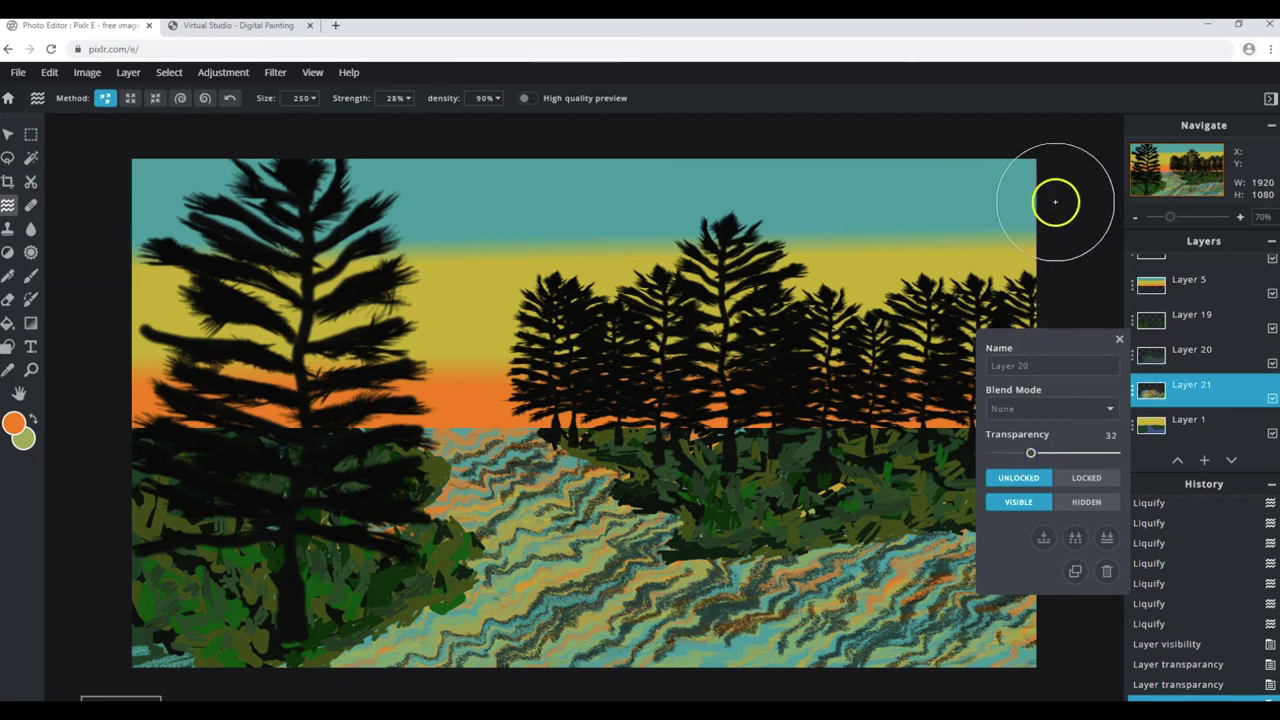
# Switch to the Arrange tool and minimize the ducks reference photo window.
pyautogui.click(9, 135)
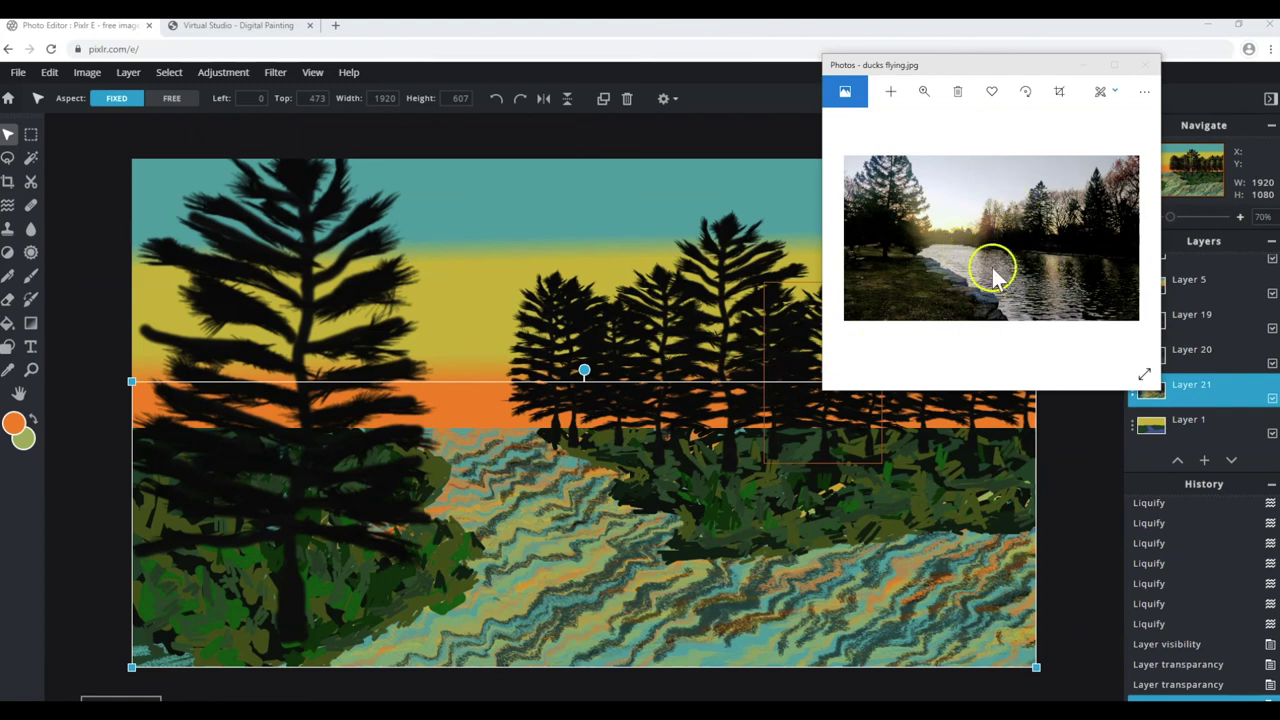
pyautogui.click(1085, 65)
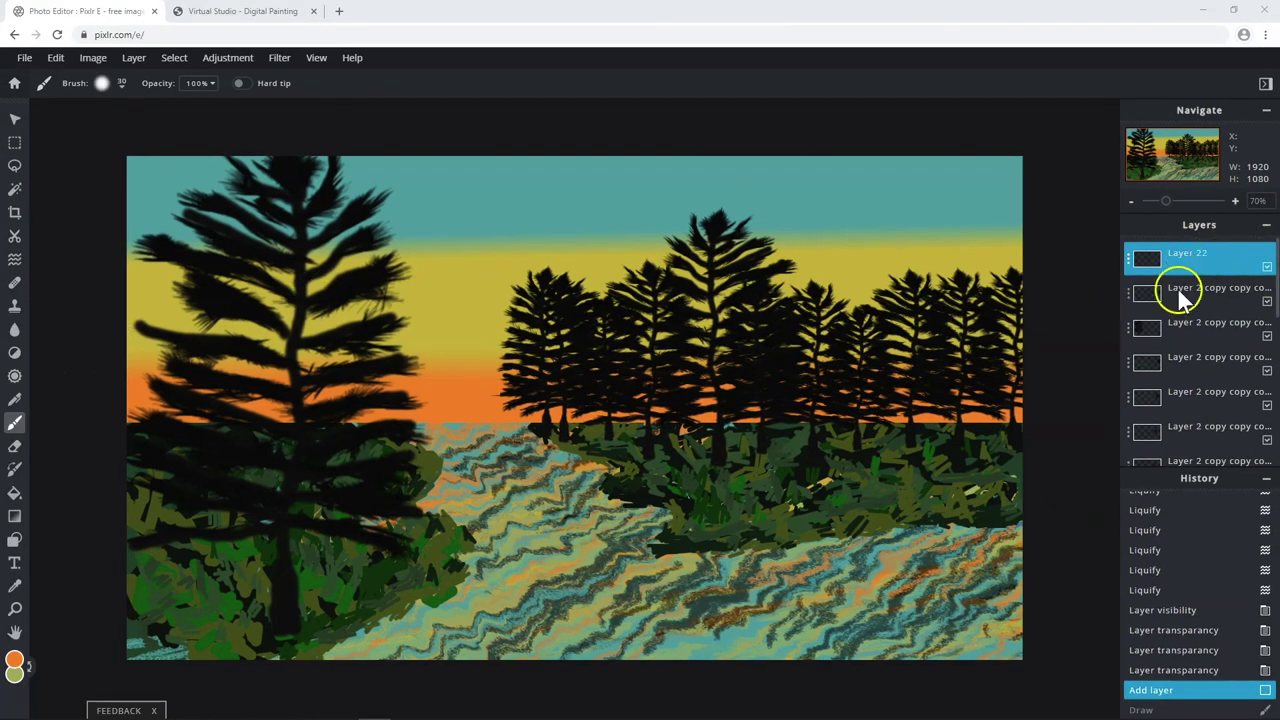
# Set the painting colour to near-black #110F0D and undo the trial strokes on Layer 22.
pyautogui.scroll(-5, 1194, 357)
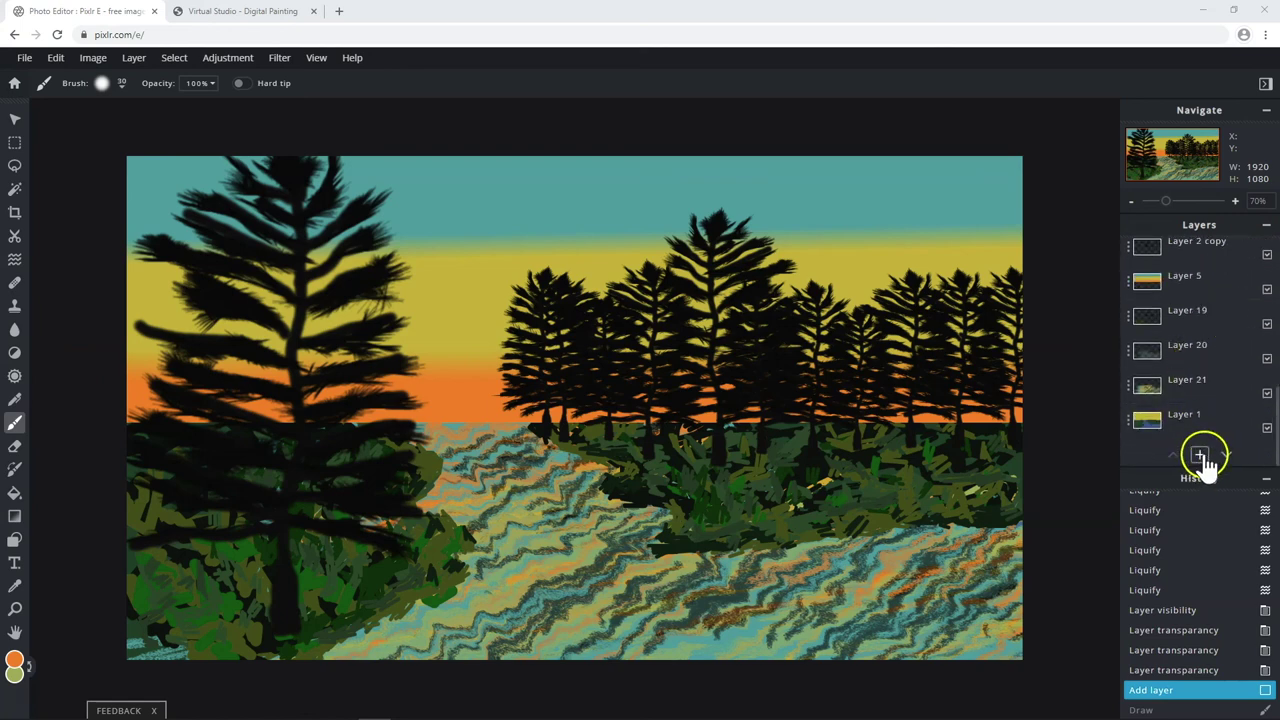
pyautogui.scroll(3, 1208, 380)
pyautogui.scroll(2, 1200, 320)
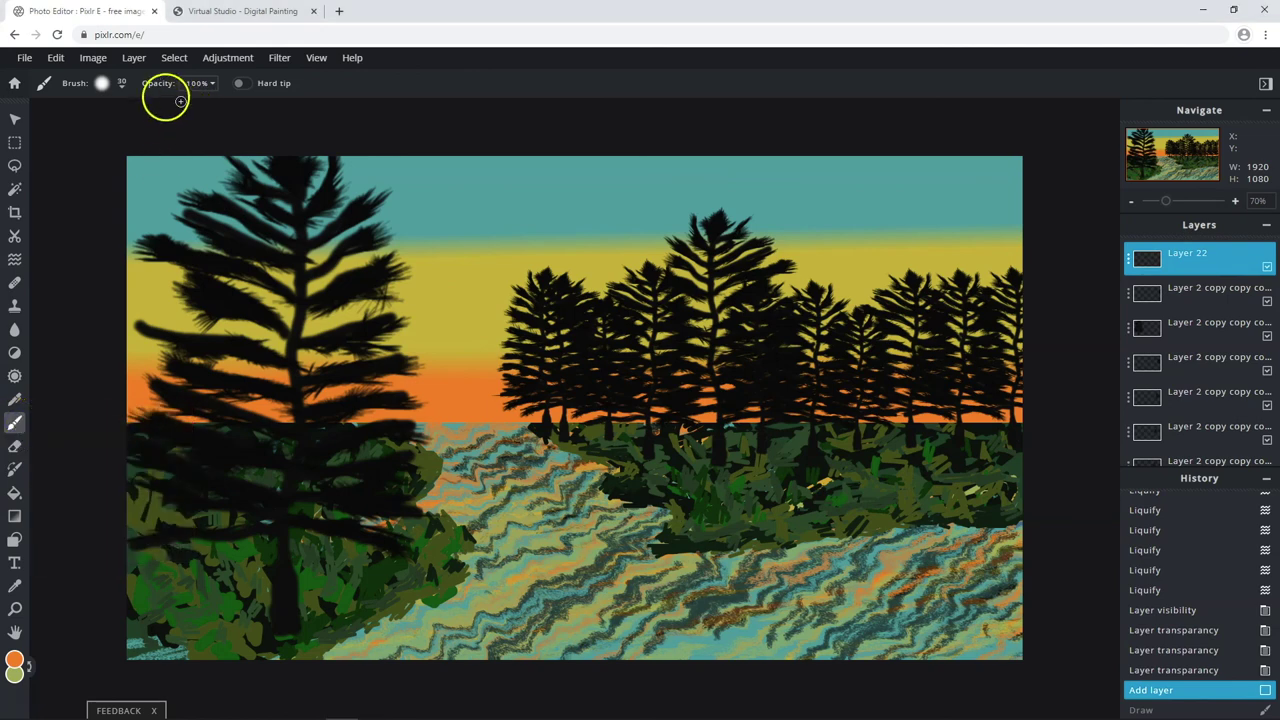
pyautogui.click(14, 659)
pyautogui.moveTo(169, 429); pyautogui.dragTo(152, 417)
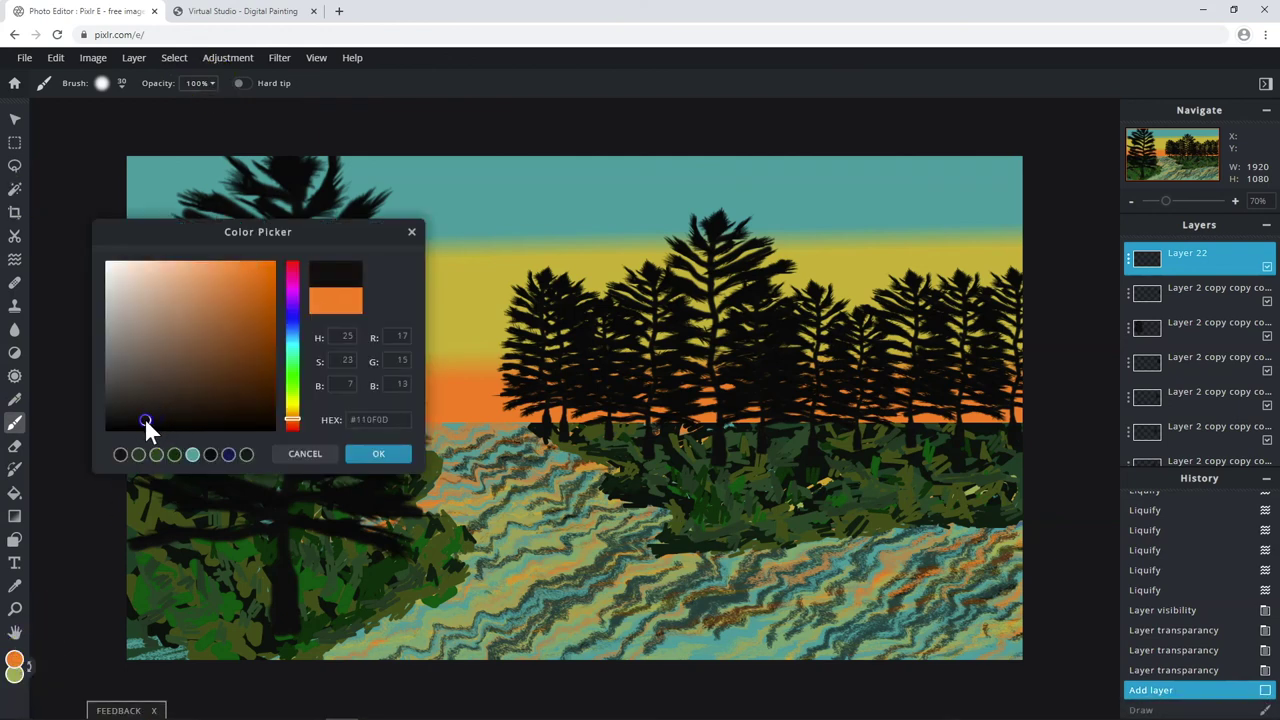
pyautogui.click(378, 453)
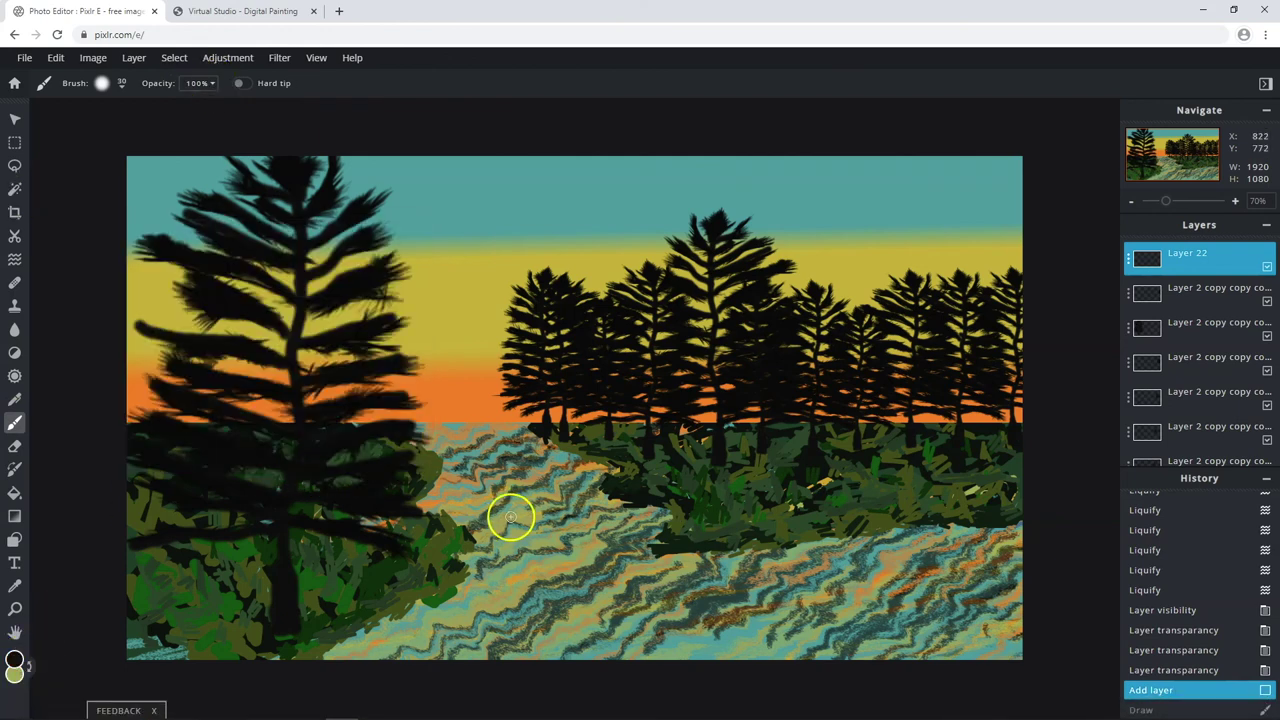
pyautogui.moveTo(511, 517)
pyautogui.mouseDown()
pyautogui.moveTo(498, 509)
pyautogui.moveTo(520, 508)
pyautogui.mouseUp()
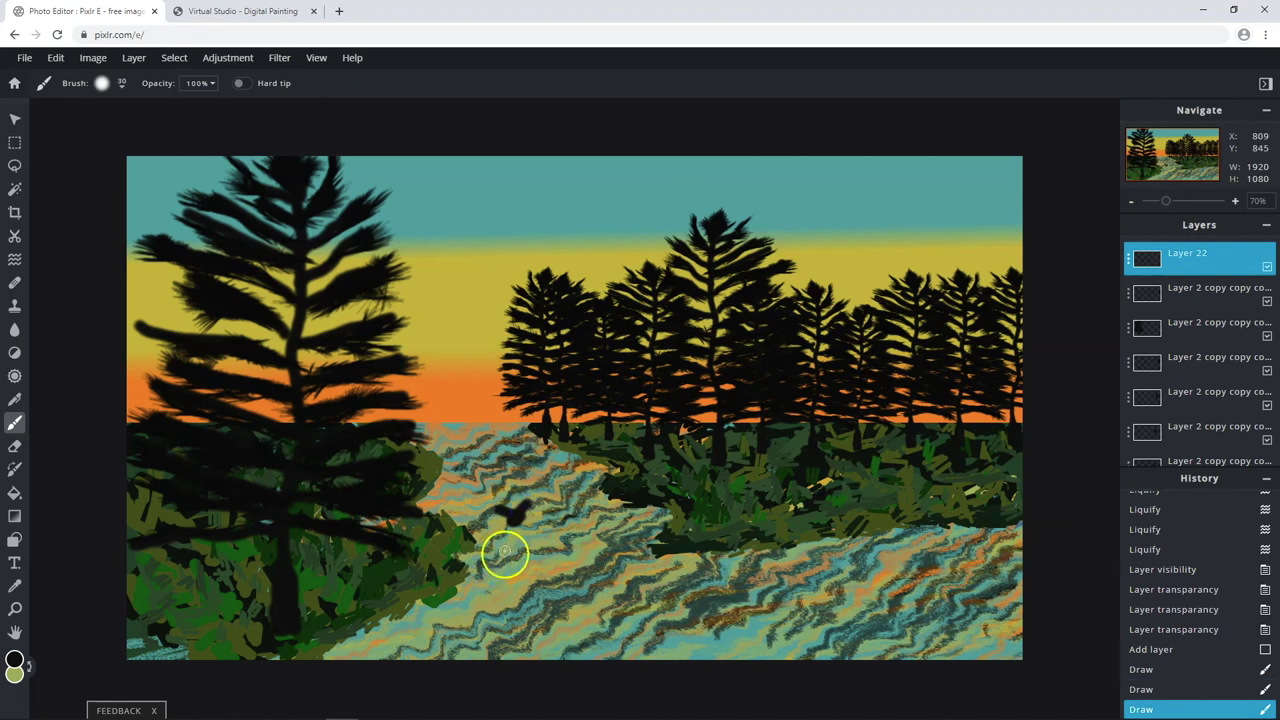
pyautogui.hotkey('ctrl', 'z')
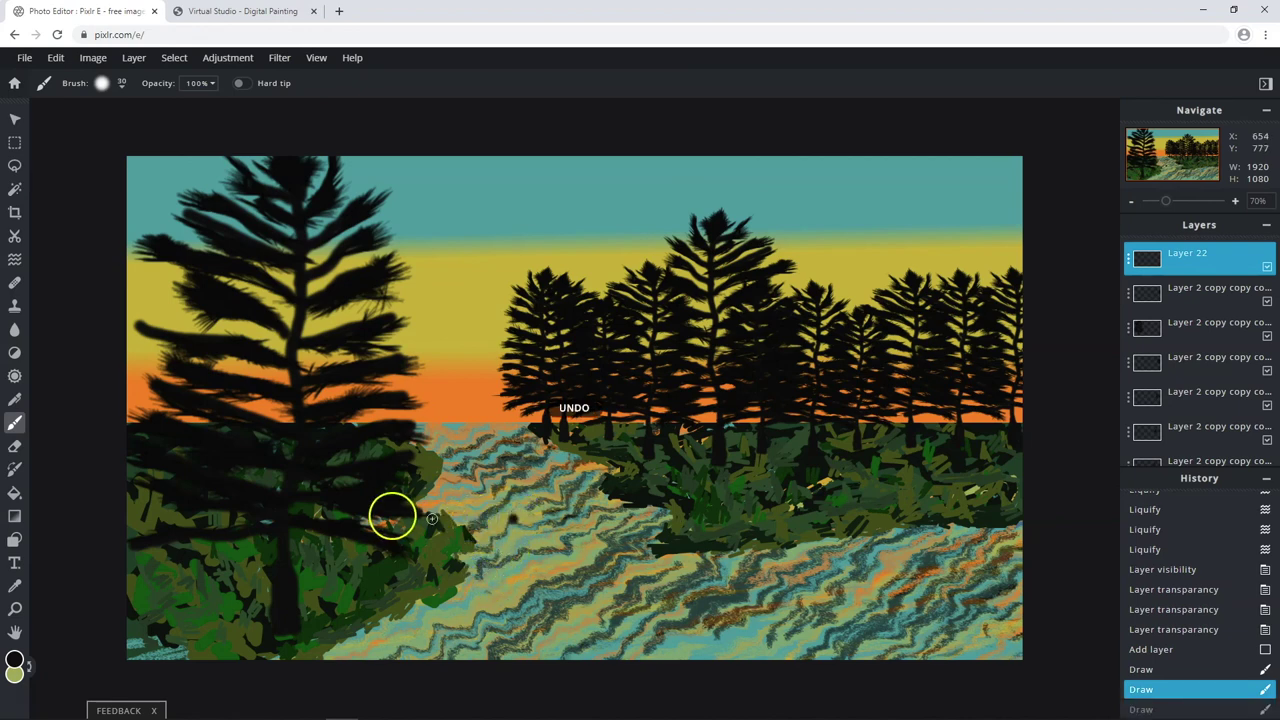
pyautogui.hotkey('ctrl', 'z')
pyautogui.hotkey('ctrl', 'z')
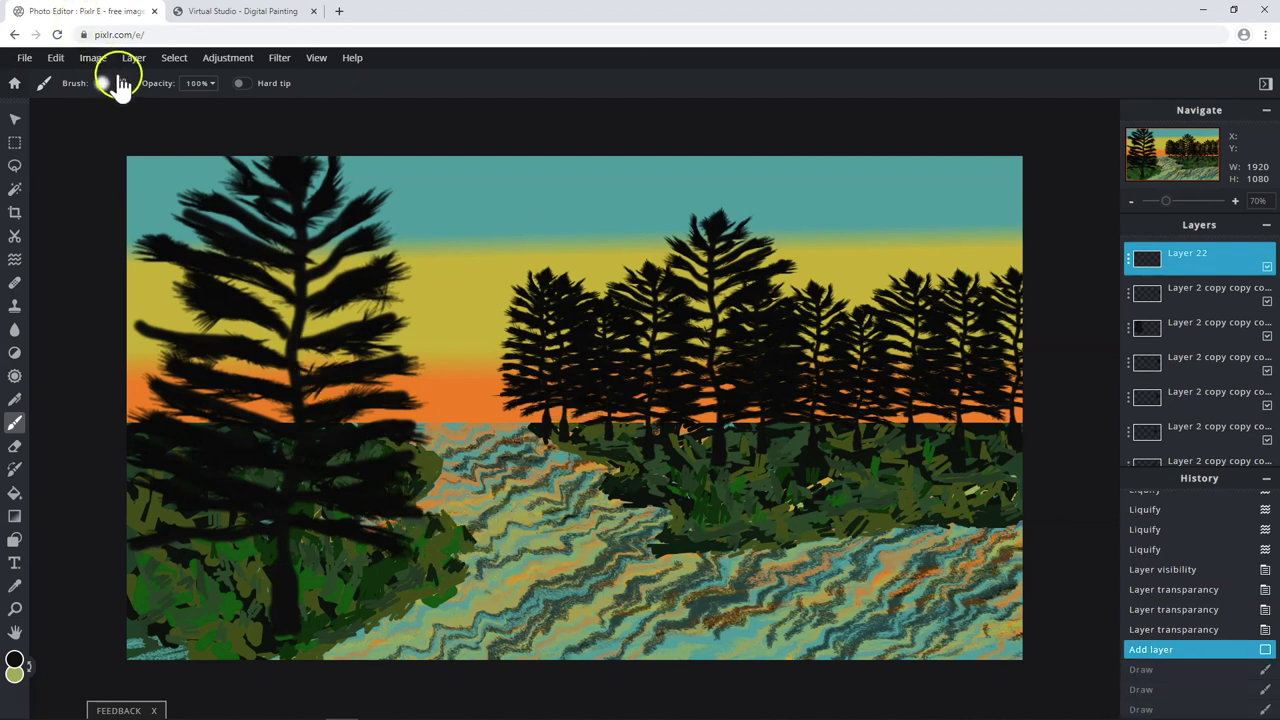
pyautogui.click(102, 84)
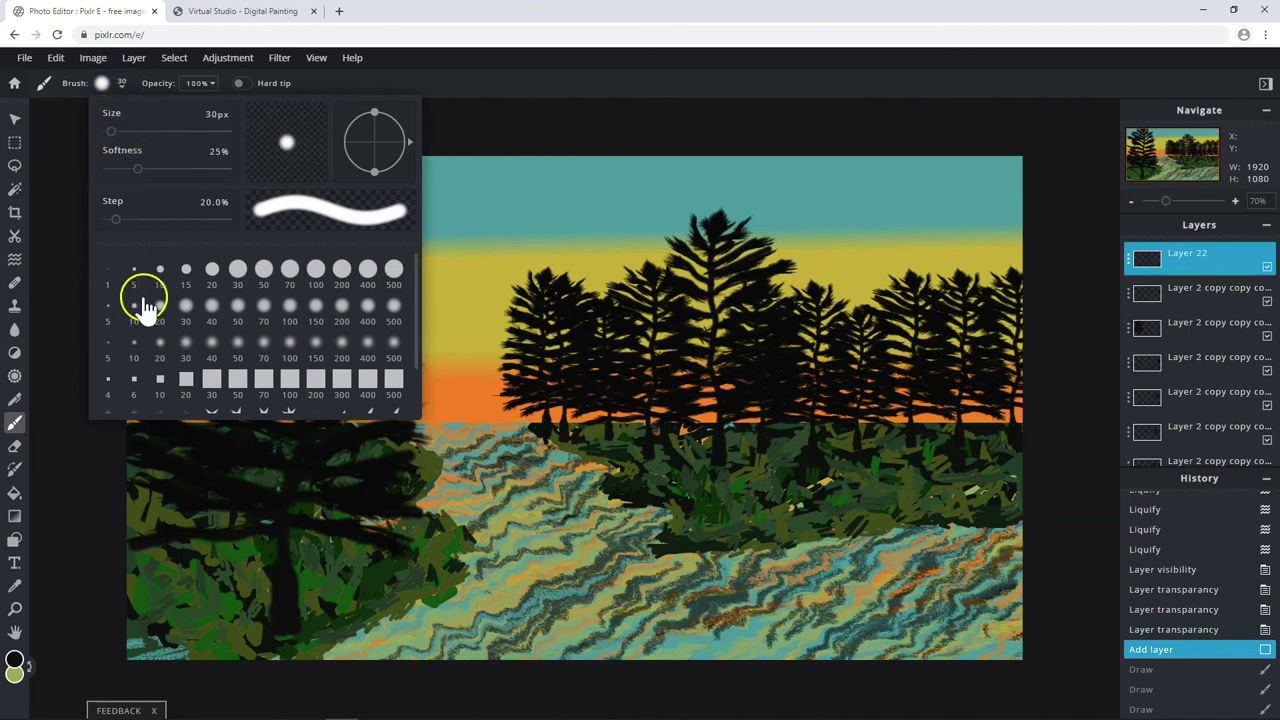
# Choose the soft 20 px brush and paint the first bird silhouette over the water.
pyautogui.click(162, 313)
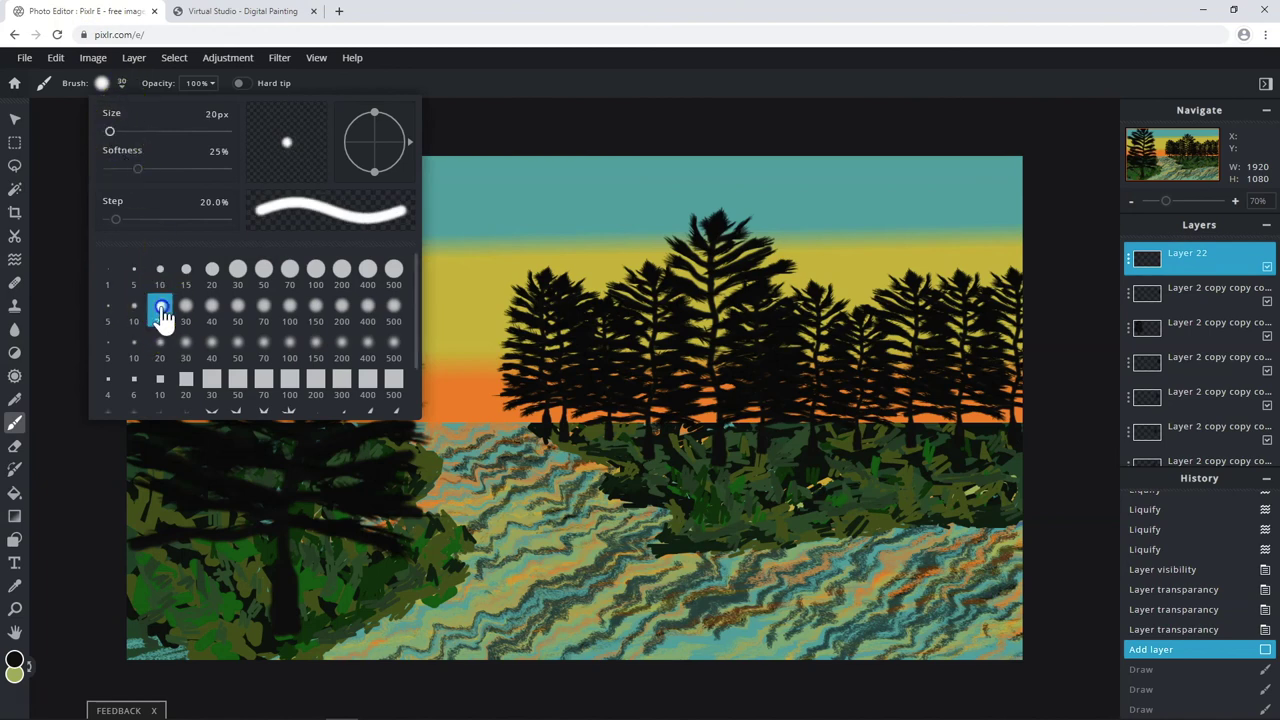
pyautogui.click(508, 530)
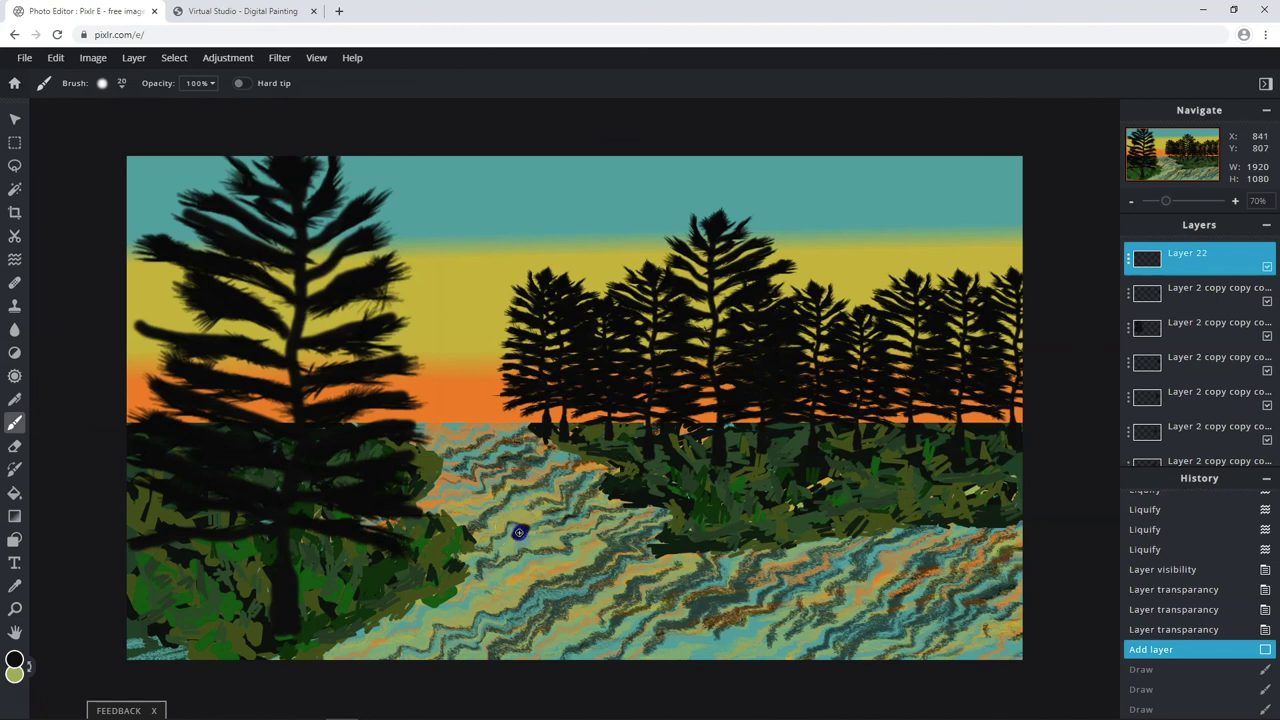
pyautogui.click(509, 528)
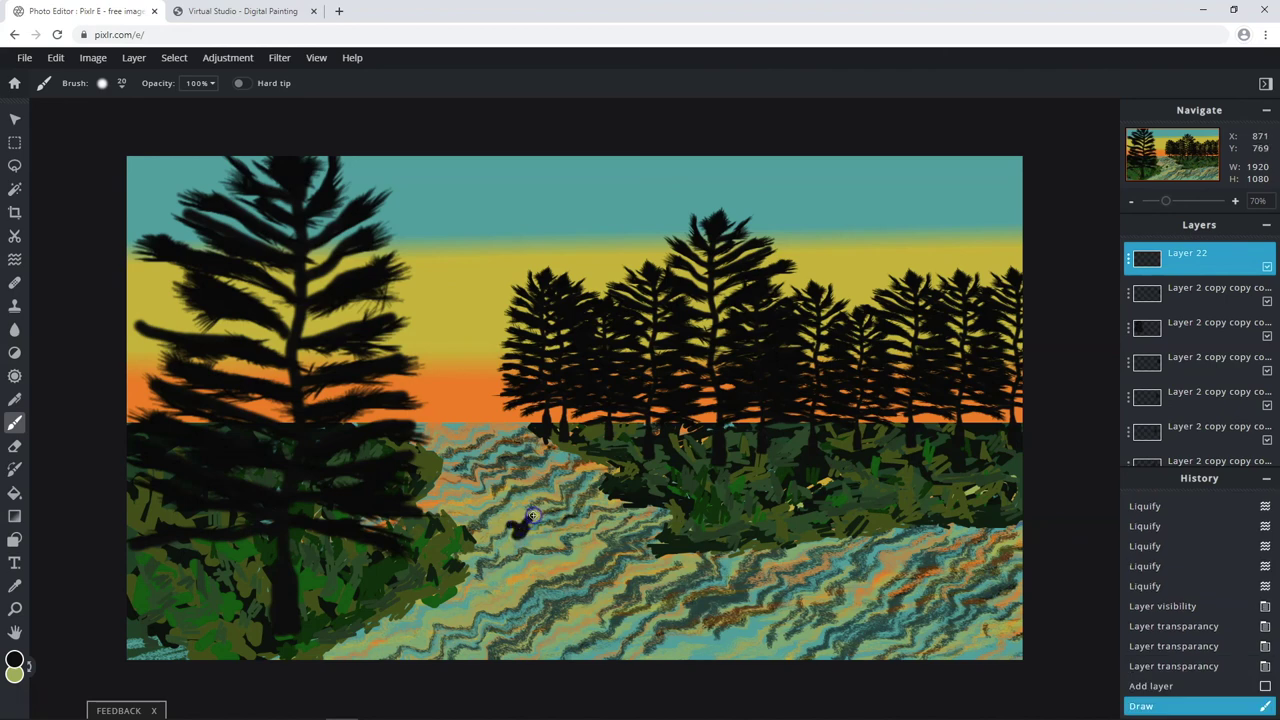
pyautogui.click(533, 515)
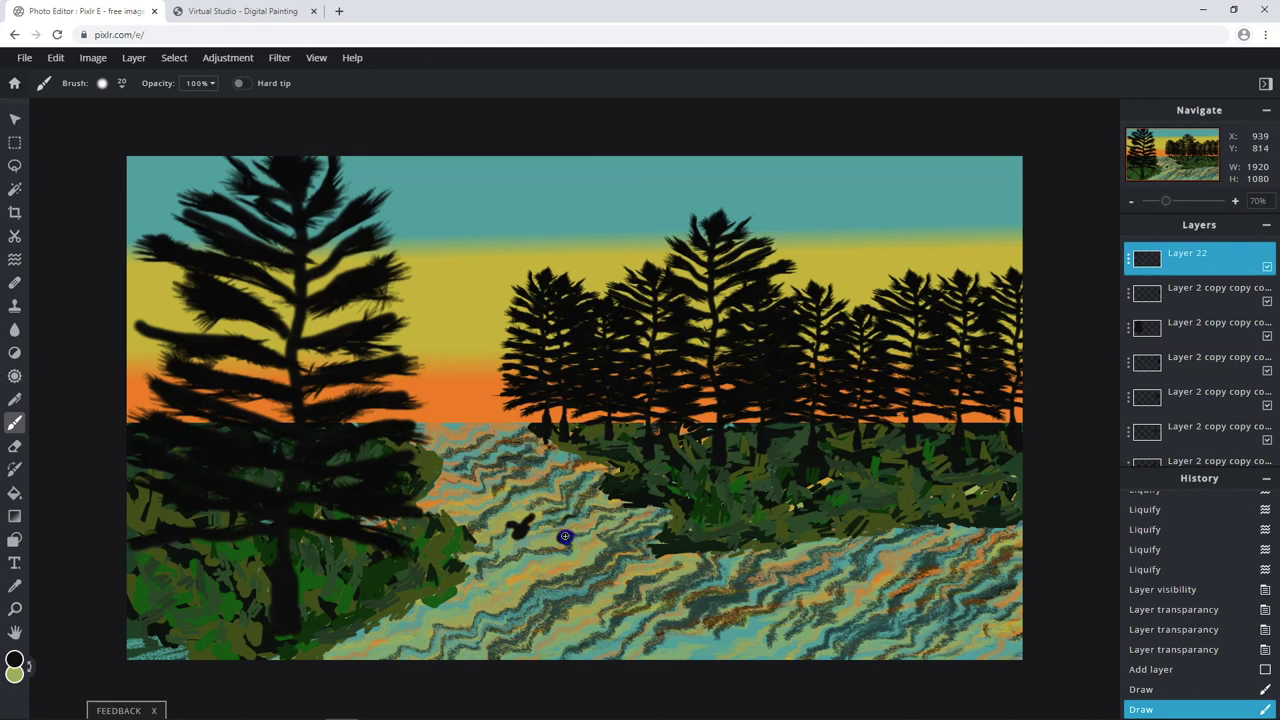
pyautogui.moveTo(561, 536); pyautogui.dragTo(544, 531)
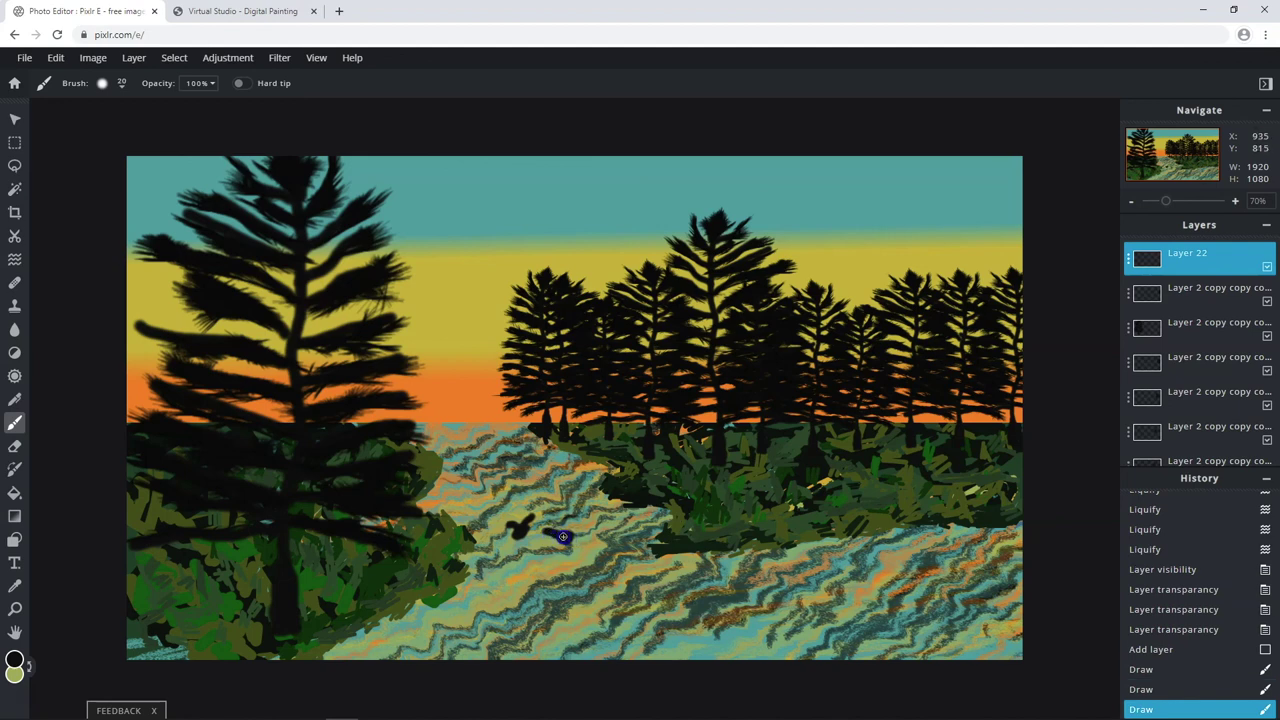
pyautogui.click(556, 608)
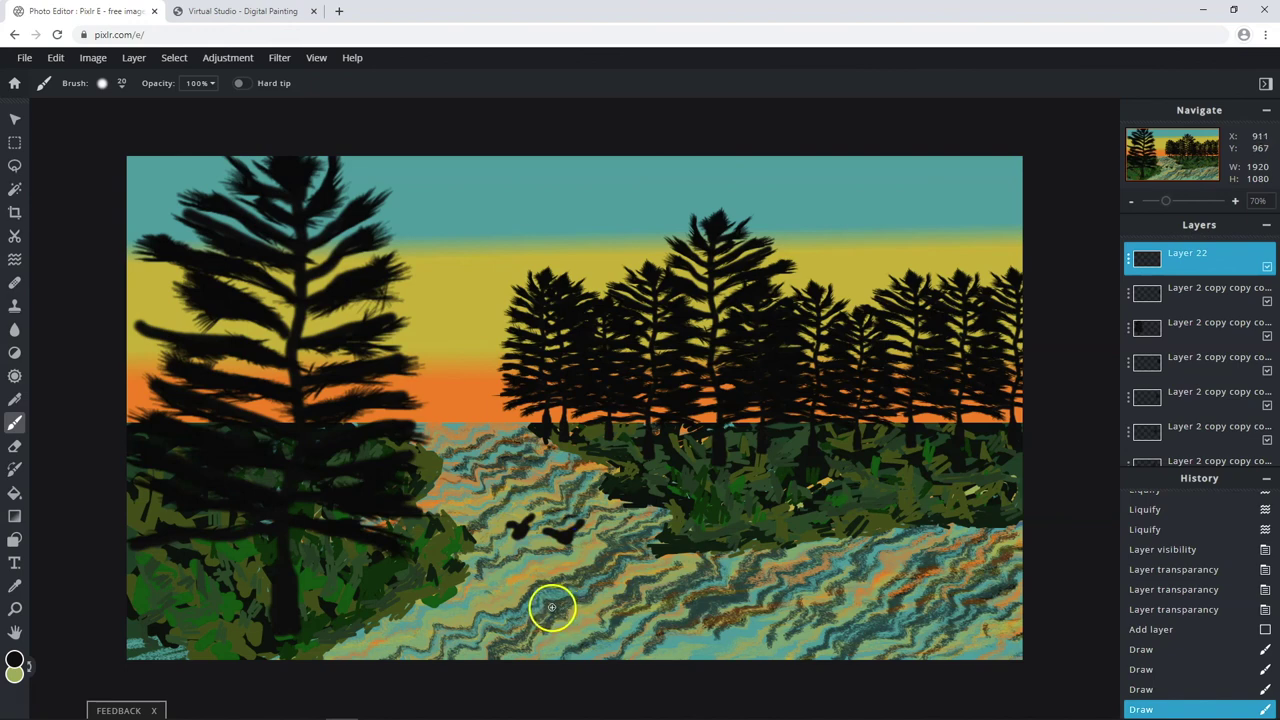
pyautogui.hotkey('ctrl', 'z')
pyautogui.hotkey('ctrl', 'z')
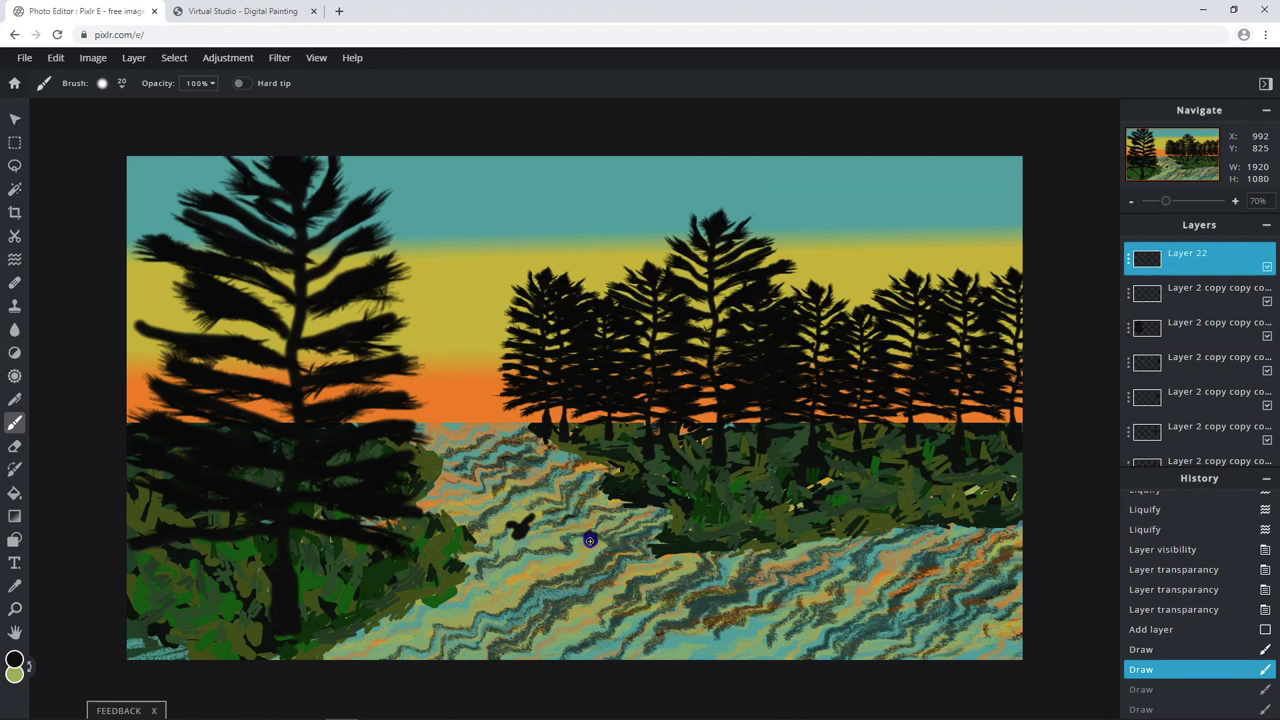
# Paint the second bird and touch up both silhouettes, undoing stray dabs.
pyautogui.click(589, 535)
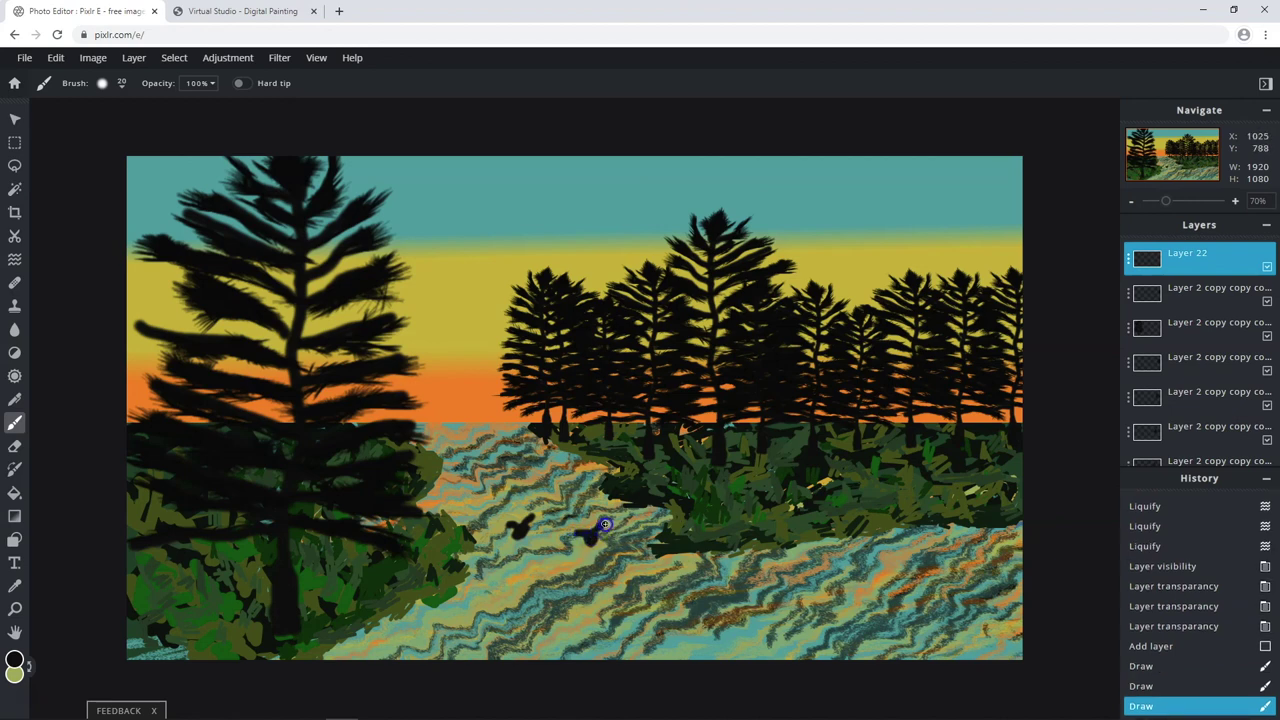
pyautogui.click(583, 569)
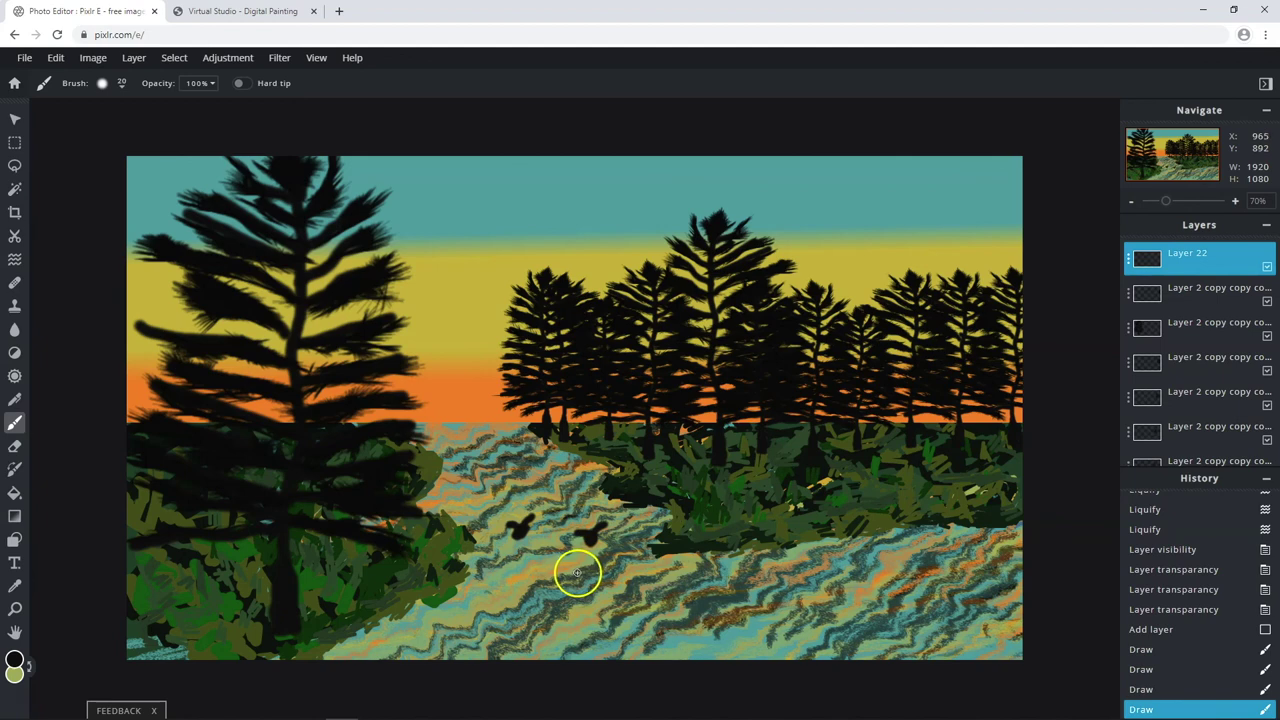
pyautogui.moveTo(510, 530); pyautogui.dragTo(533, 512)
pyautogui.click(506, 525)
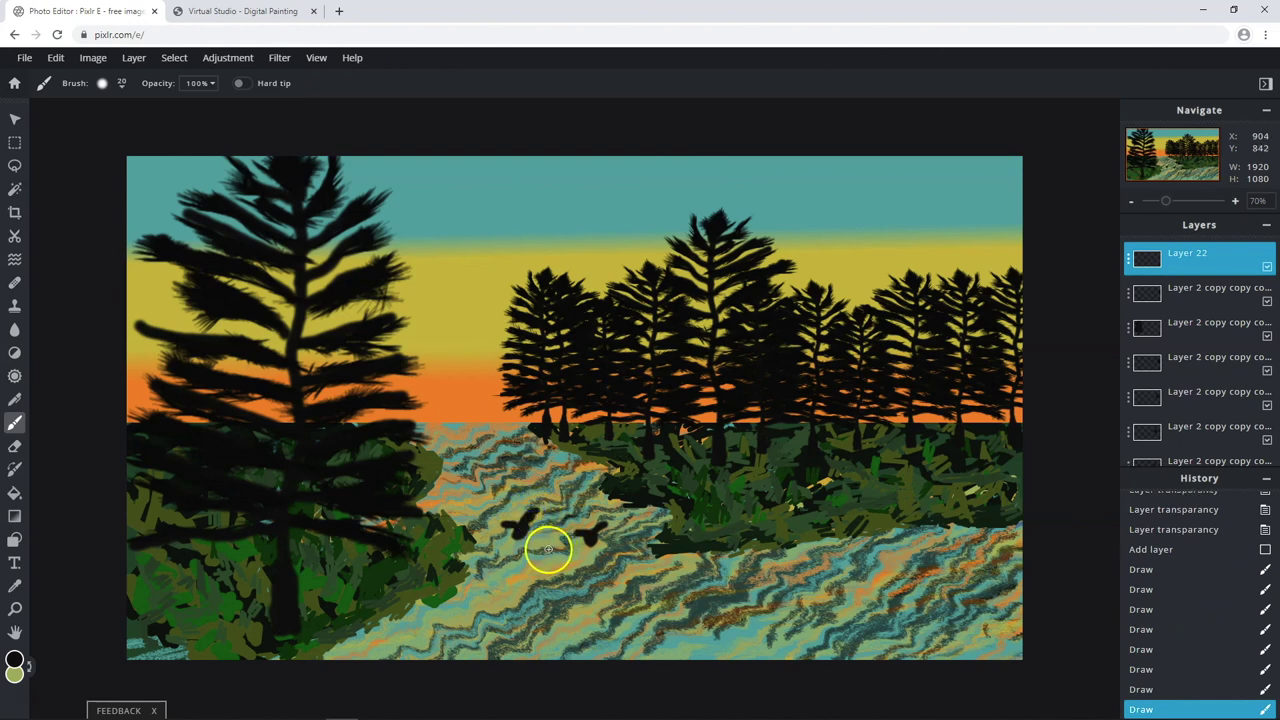
pyautogui.hotkey('ctrl', 'z')
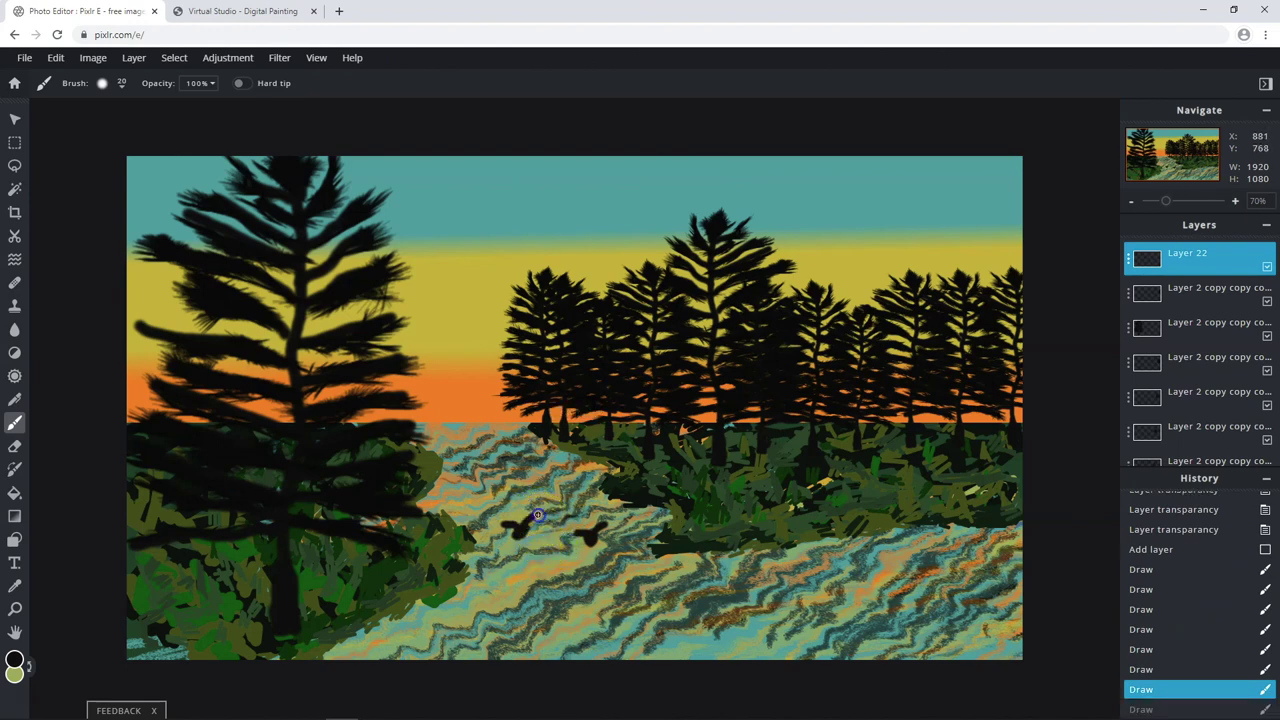
pyautogui.click(509, 618)
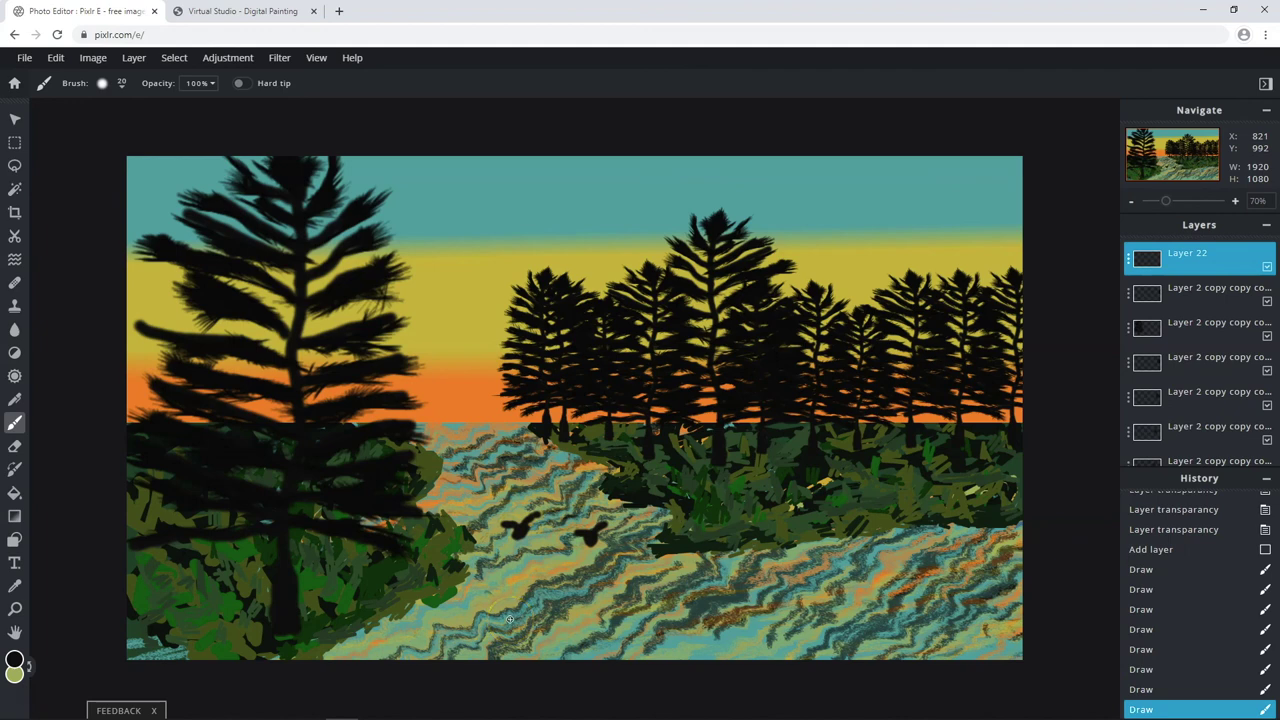
pyautogui.moveTo(552, 520); pyautogui.dragTo(537, 515)
pyautogui.click(490, 589)
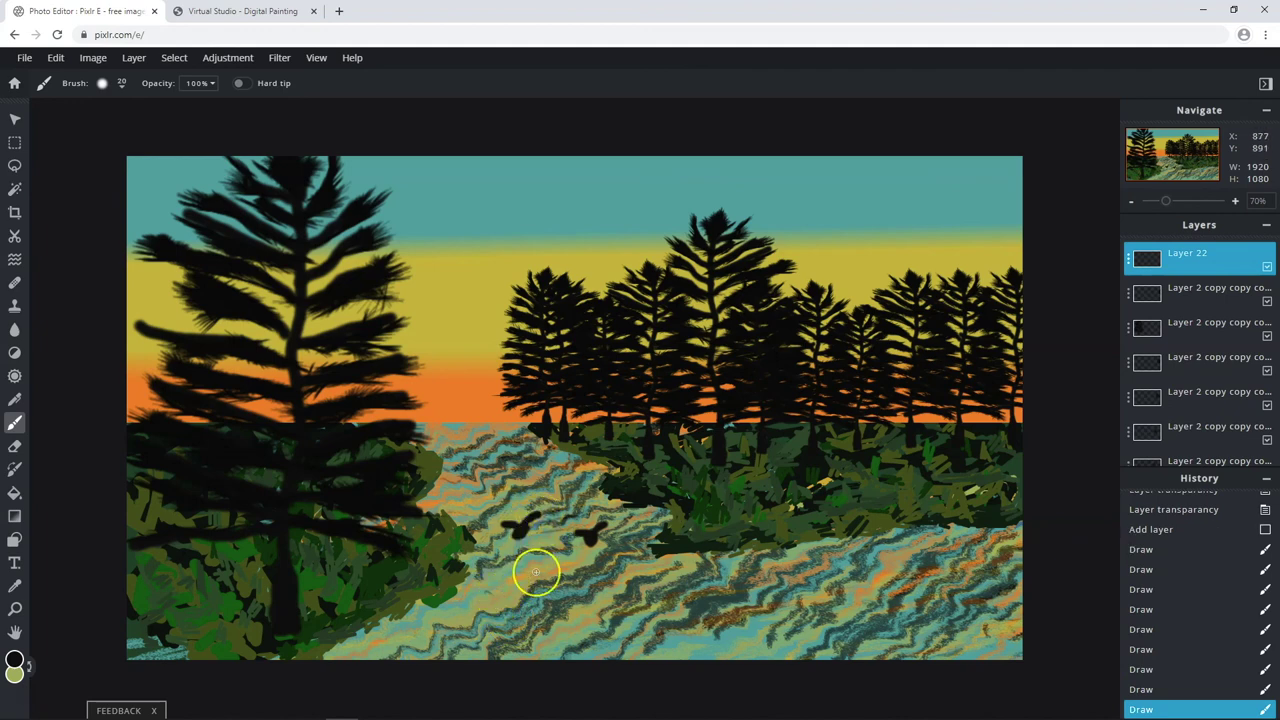